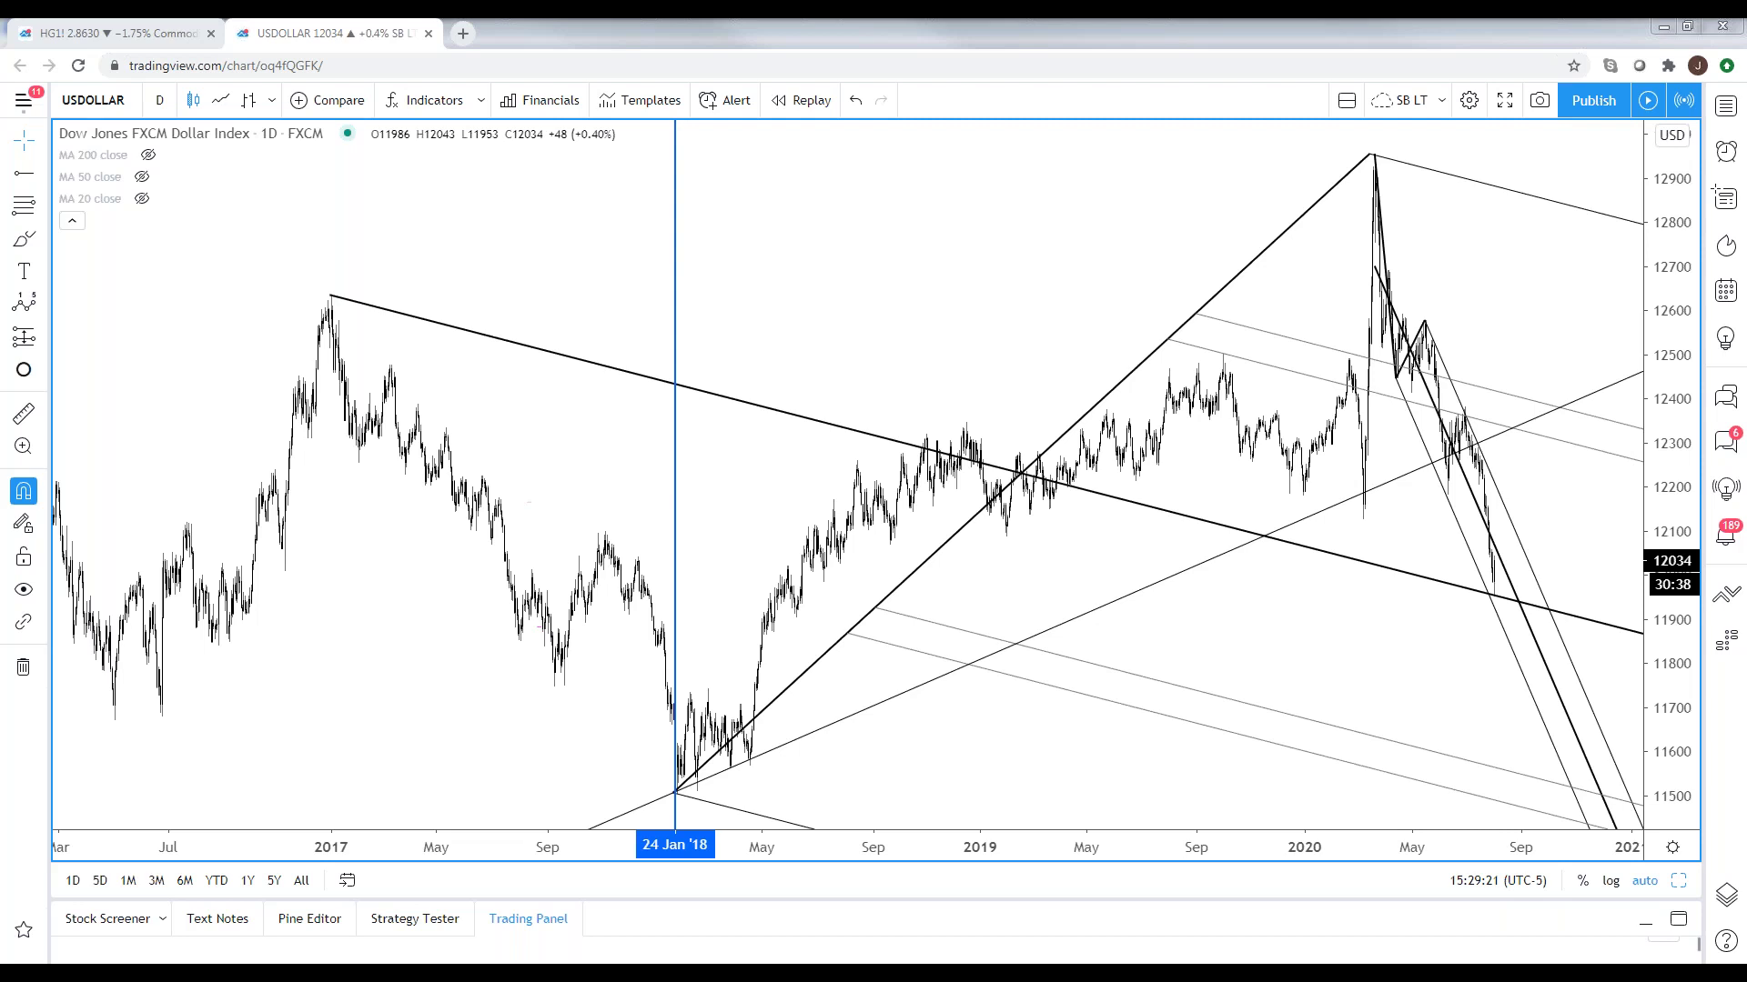
# - Pan and rescale the Dollar Index chart, briefly opening and dismissing the Schiff pitchfork's options
pyautogui.moveTo(722, 331); pyautogui.dragTo(714, 290)
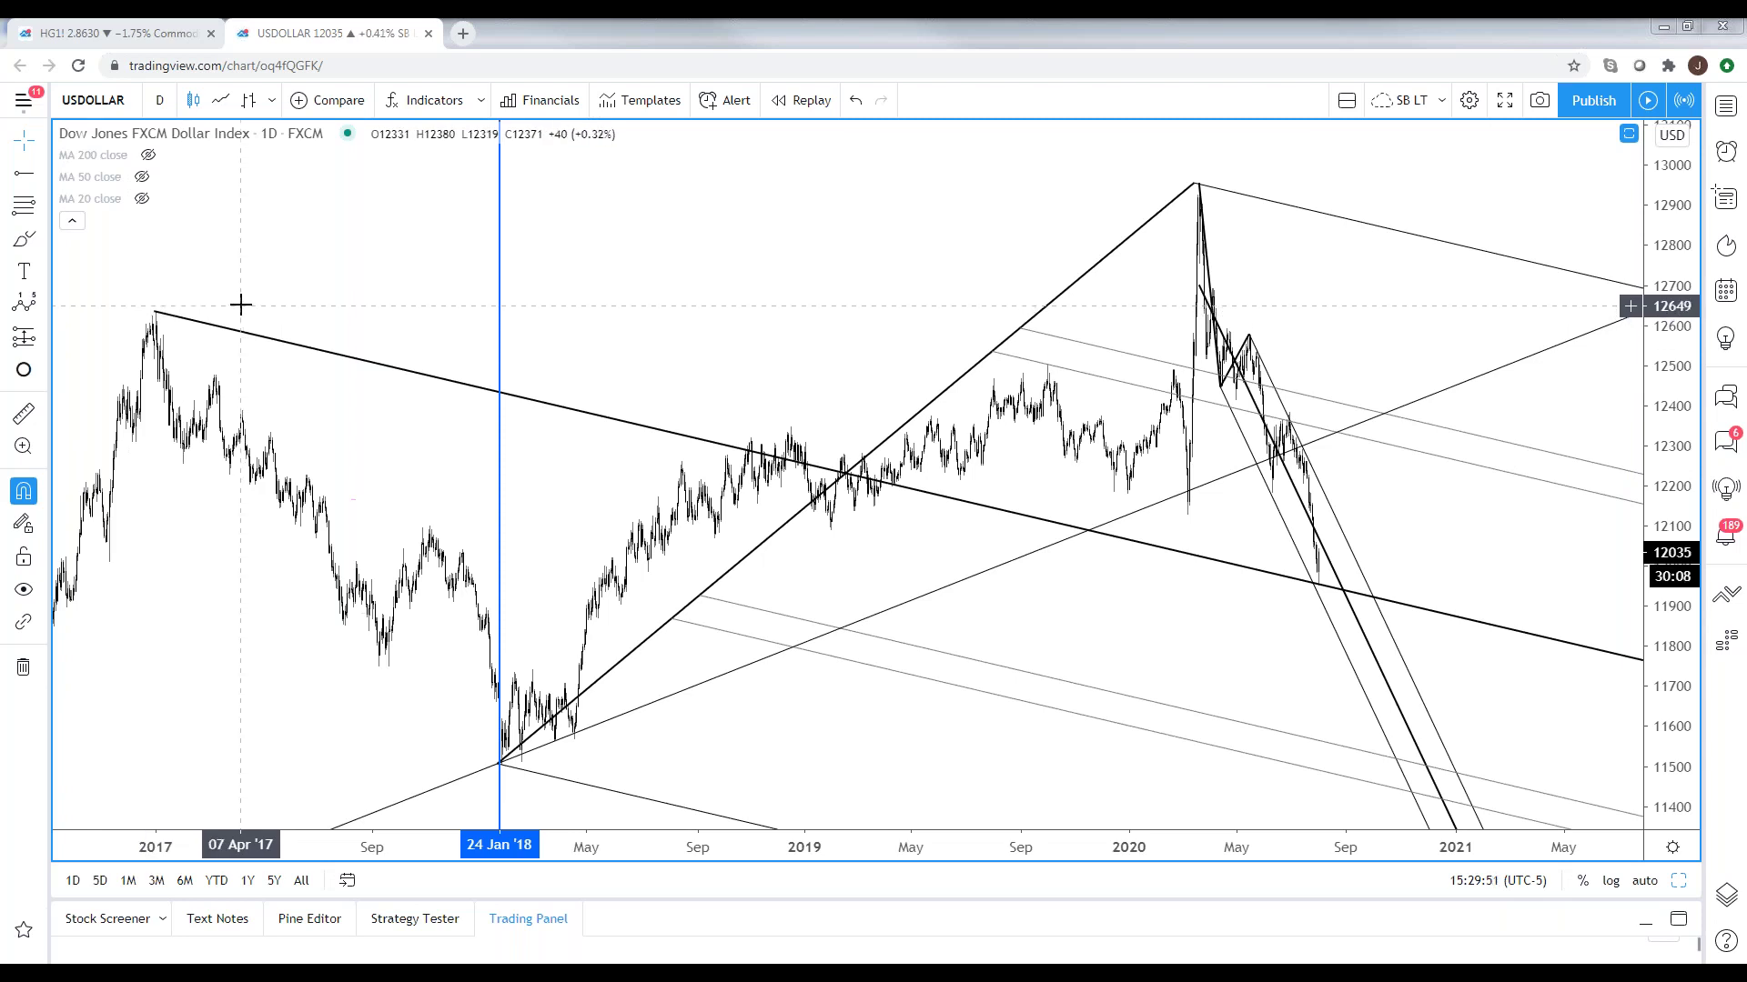
pyautogui.moveTo(241, 305); pyautogui.dragTo(388, 308)
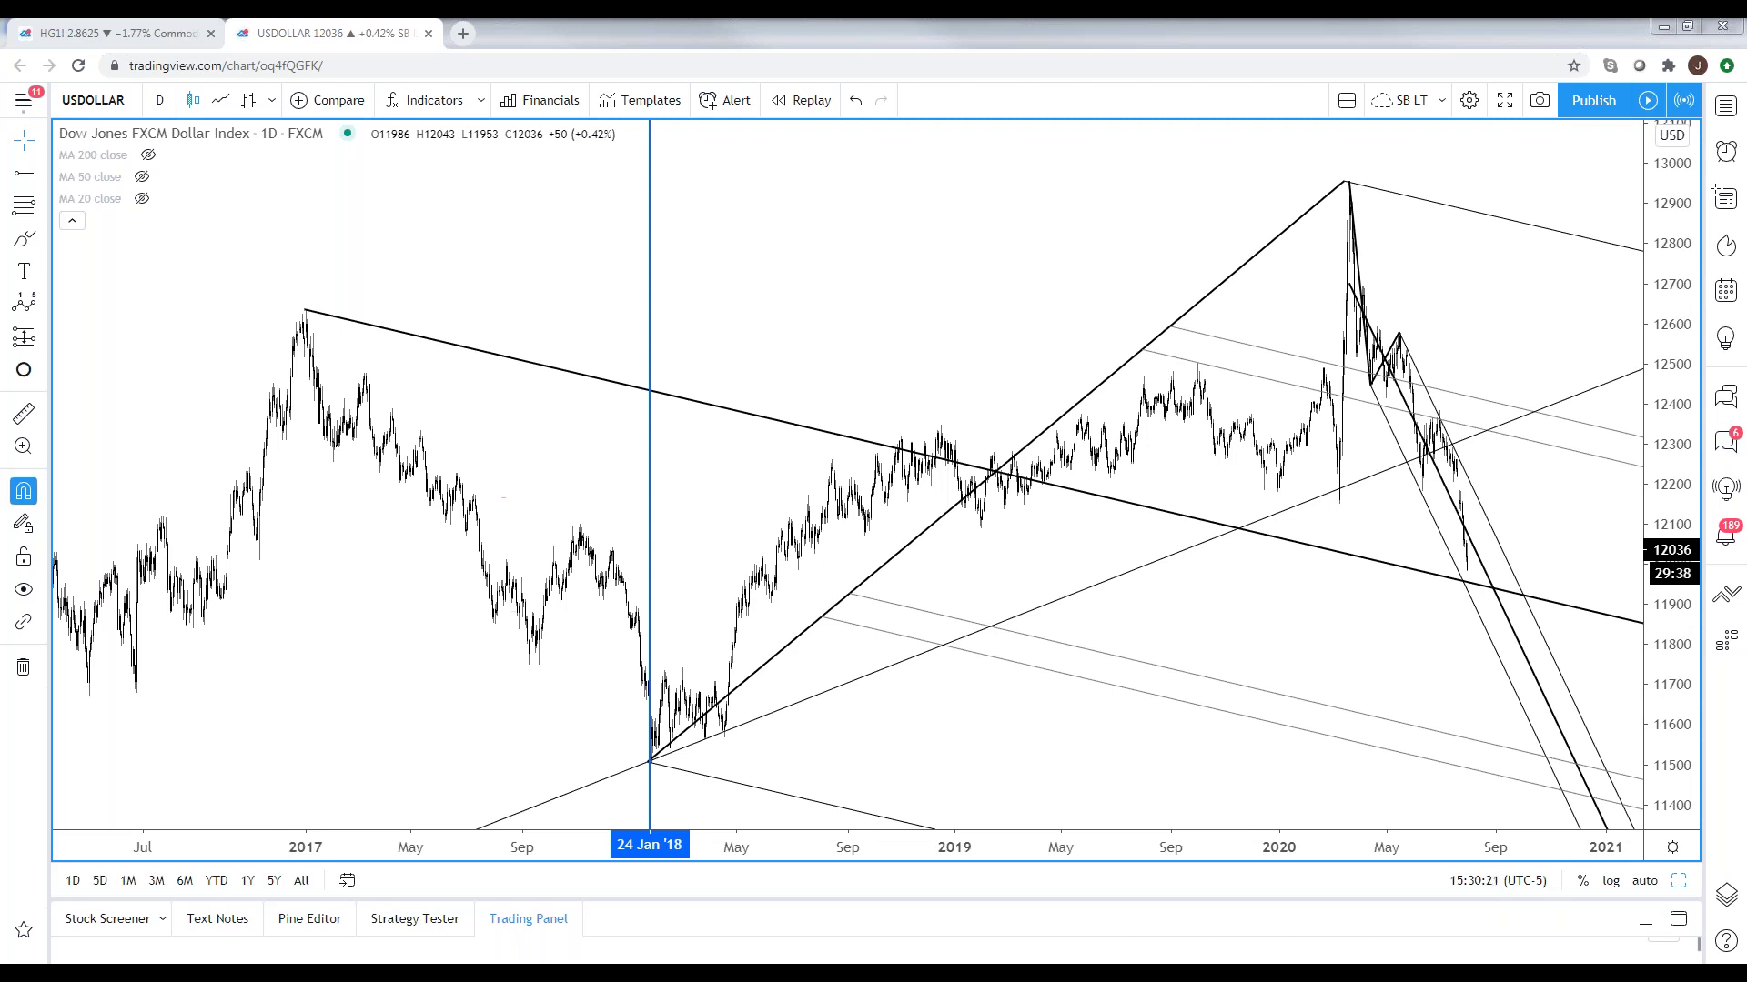
pyautogui.moveTo(1670, 364); pyautogui.dragTo(1671, 445)
pyautogui.scroll(2, 1344, 412)
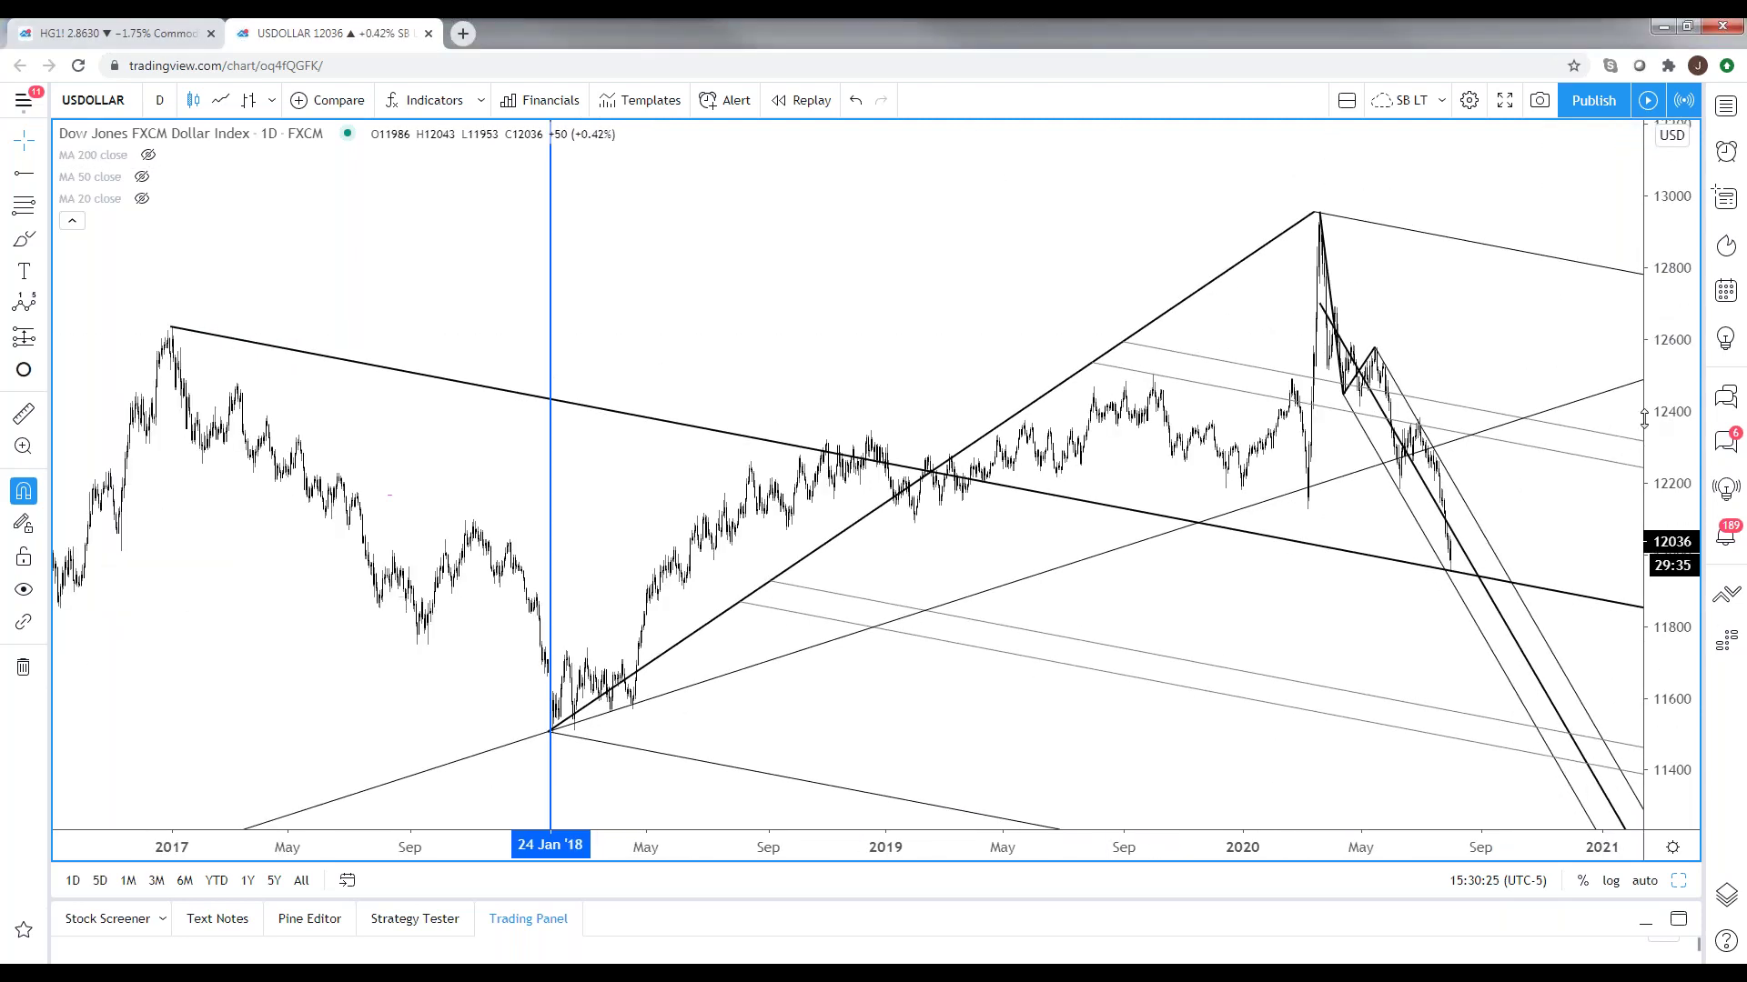
pyautogui.rightClick(1465, 506)
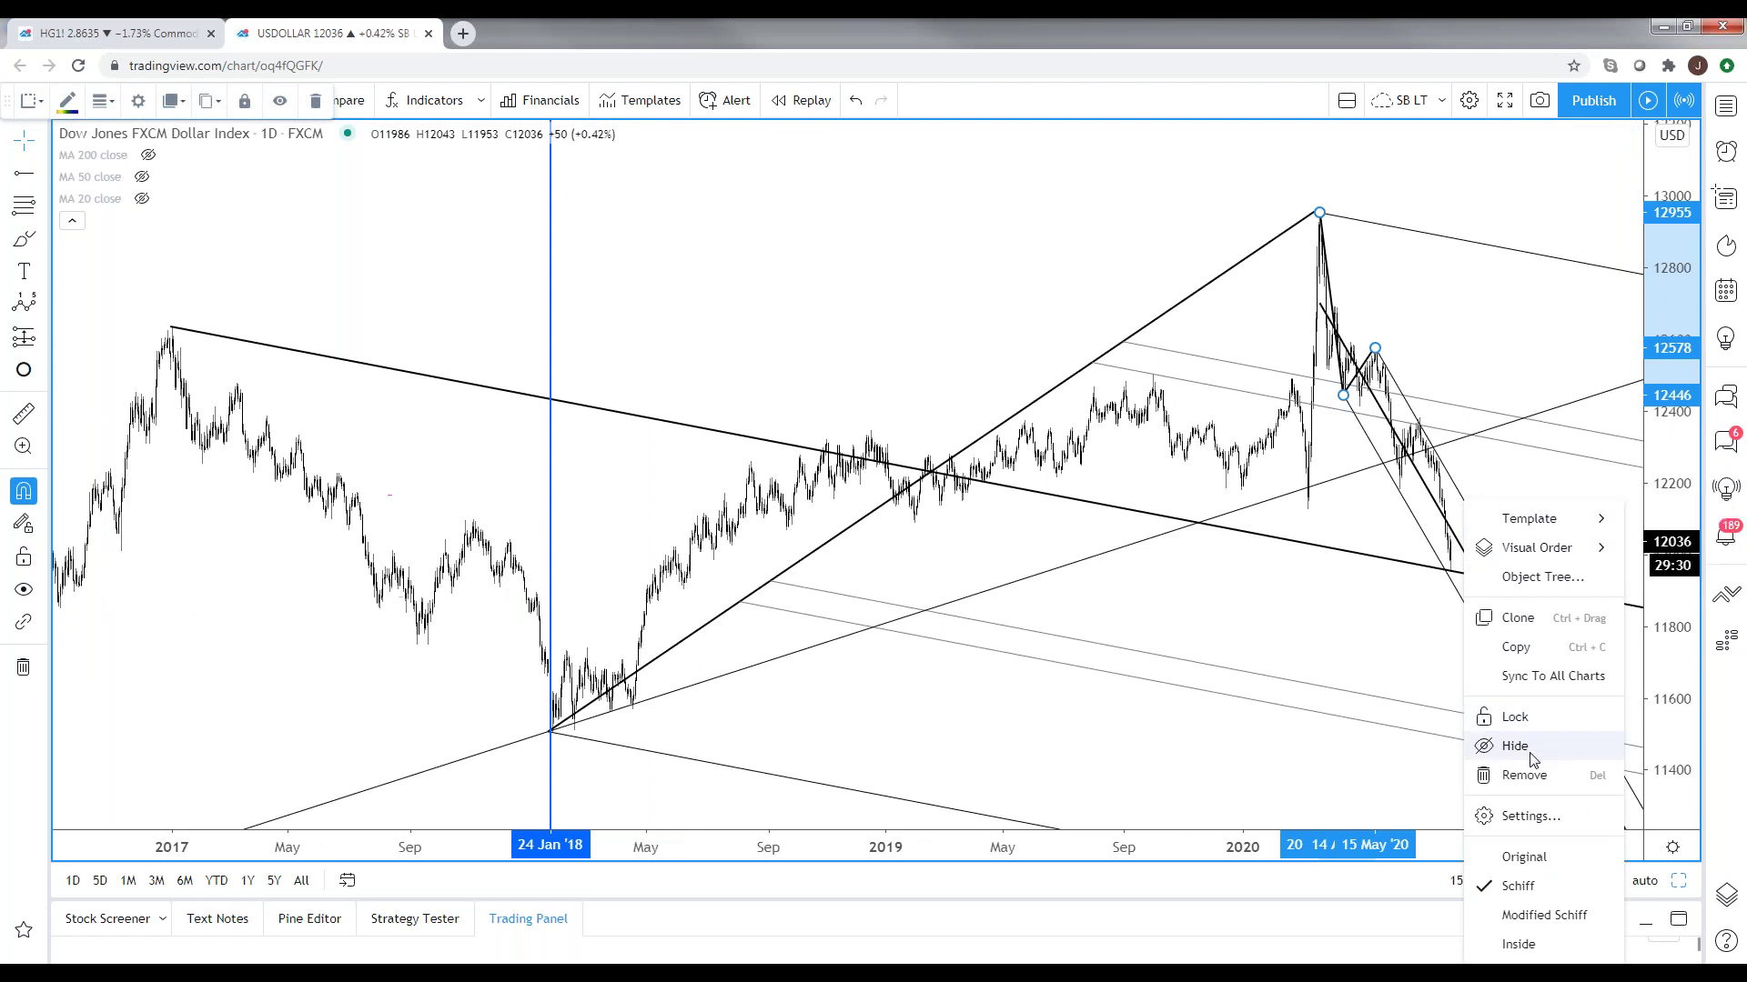
pyautogui.moveTo(901, 273); pyautogui.dragTo(951, 273)
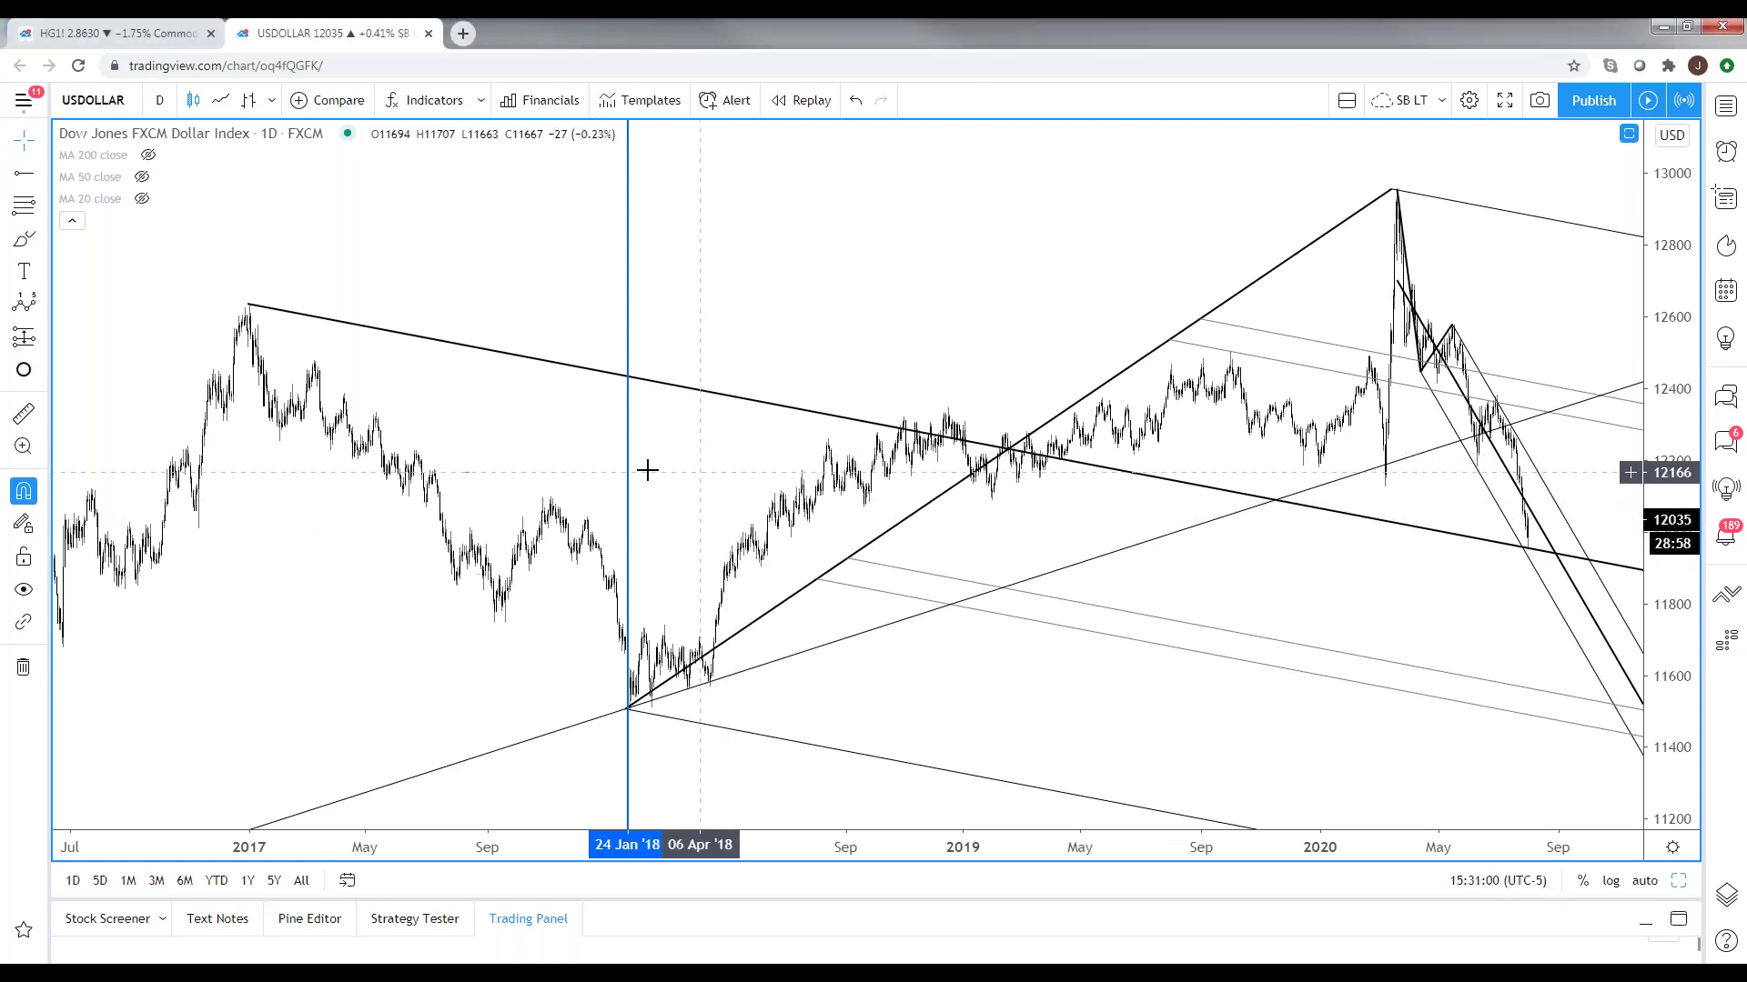
# - Add a vertical line at 29 Apr '11 with Alt+V and zoom out to 2011
pyautogui.scroll(-3, 394, 473)
pyautogui.scroll(-3, 394, 473)
pyautogui.hotkey('alt', 'v')
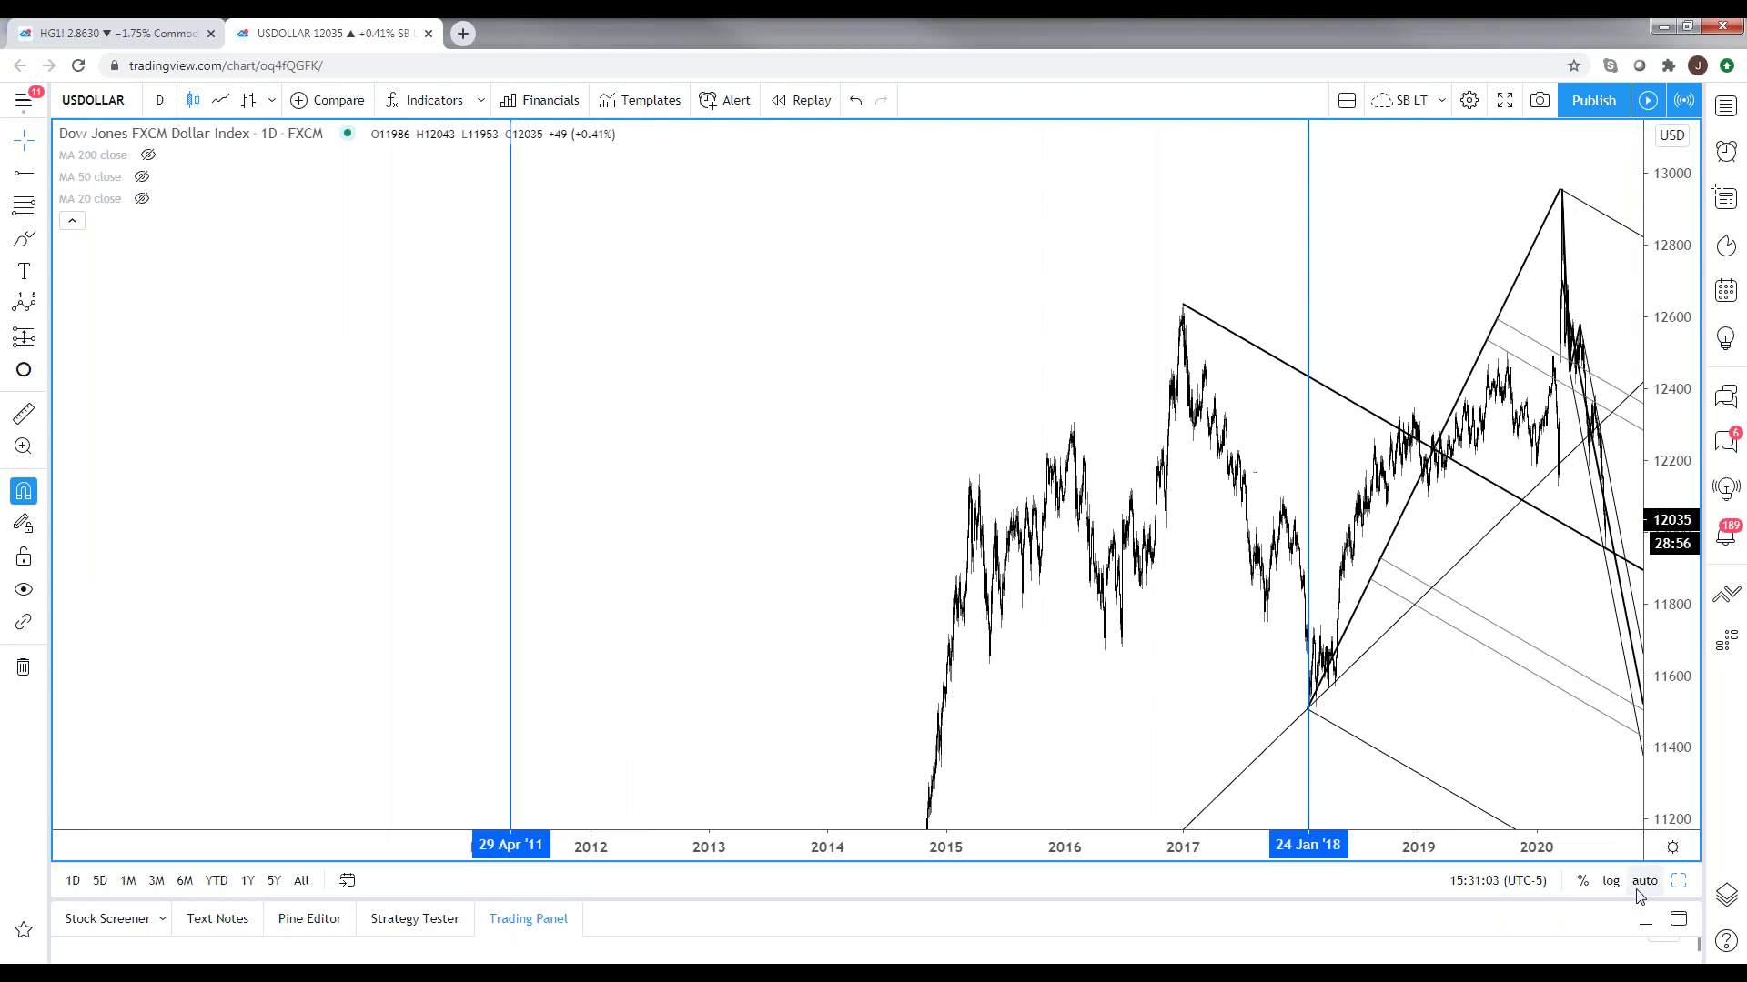
pyautogui.scroll(3, 940, 695)
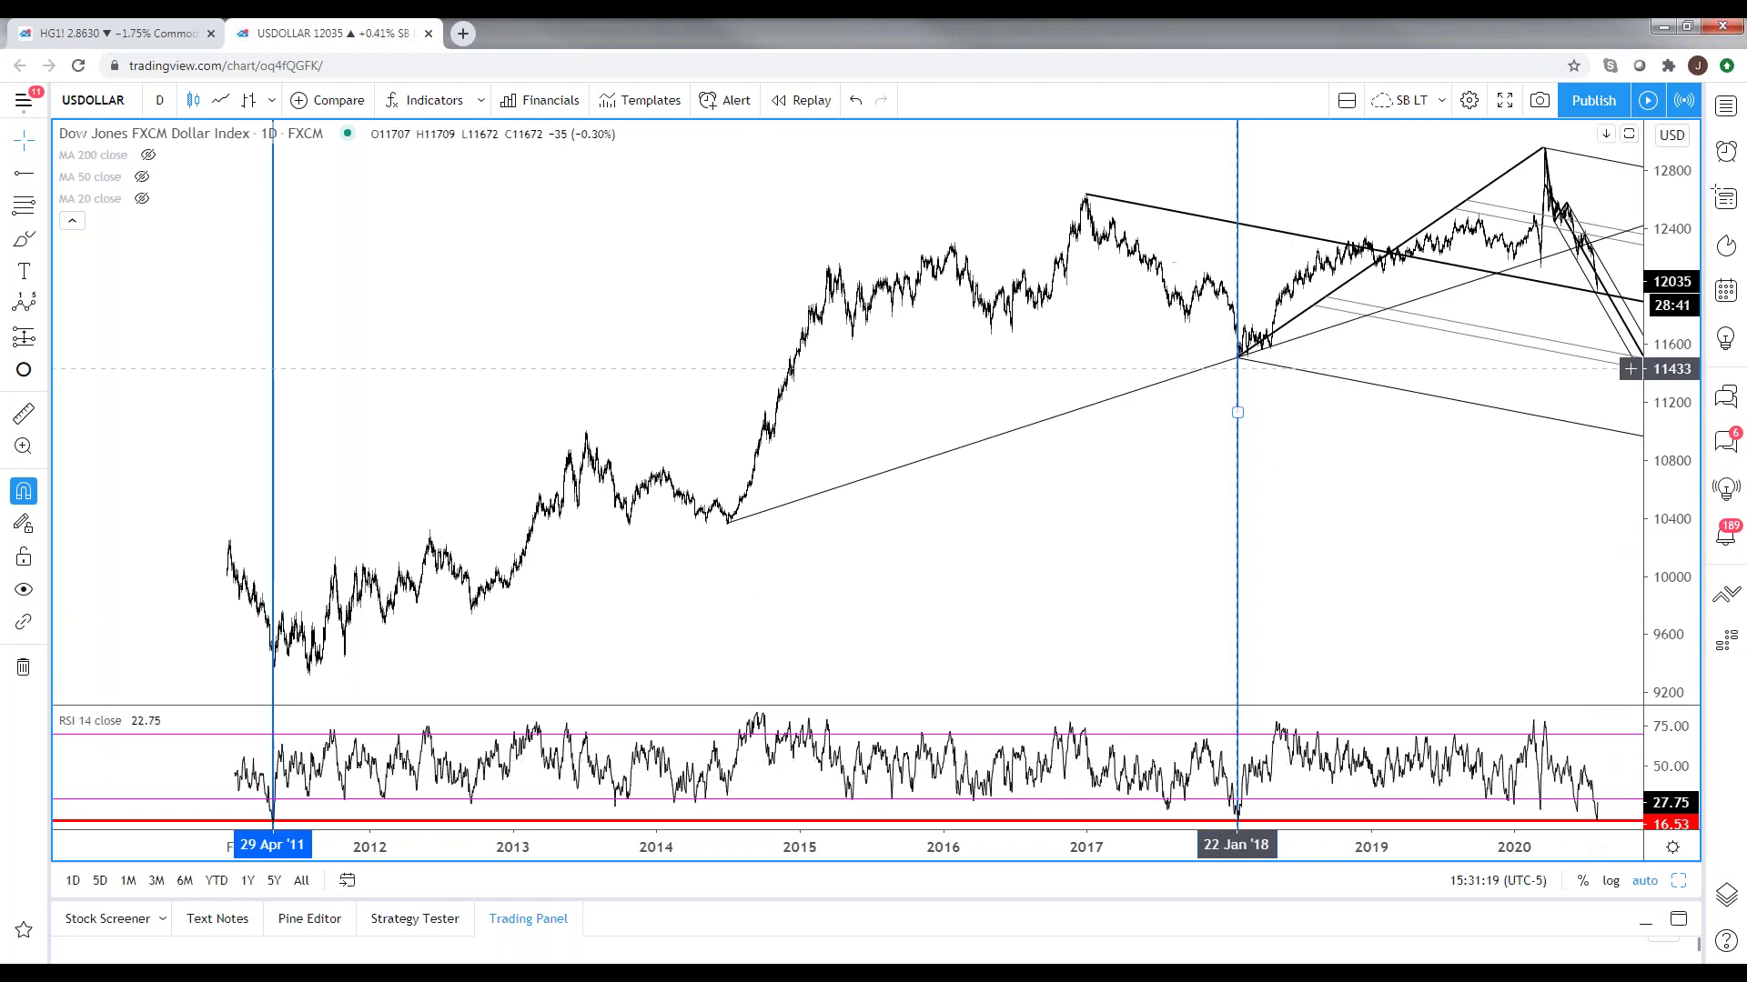
# - Maximize the Dollar Index price pane to hide RSI, then zoom in on 2017–2020
pyautogui.doubleClick(466, 411)
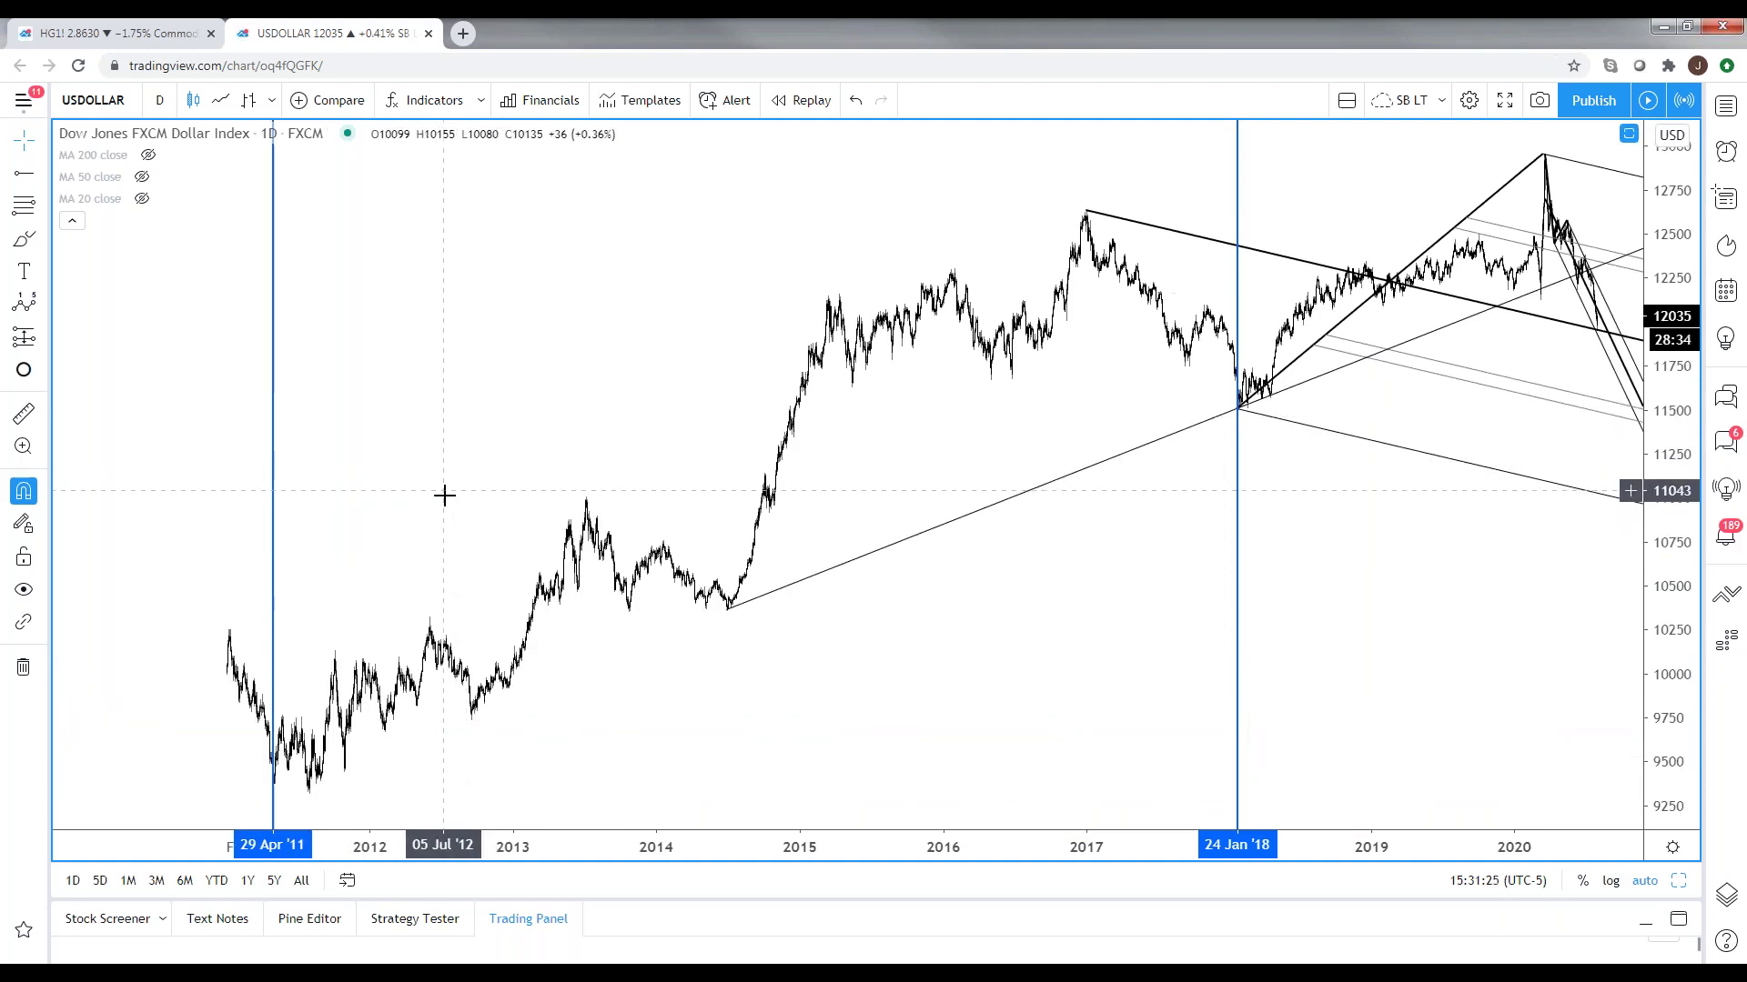
pyautogui.scroll(2, 443, 493)
pyautogui.scroll(4, 449, 500)
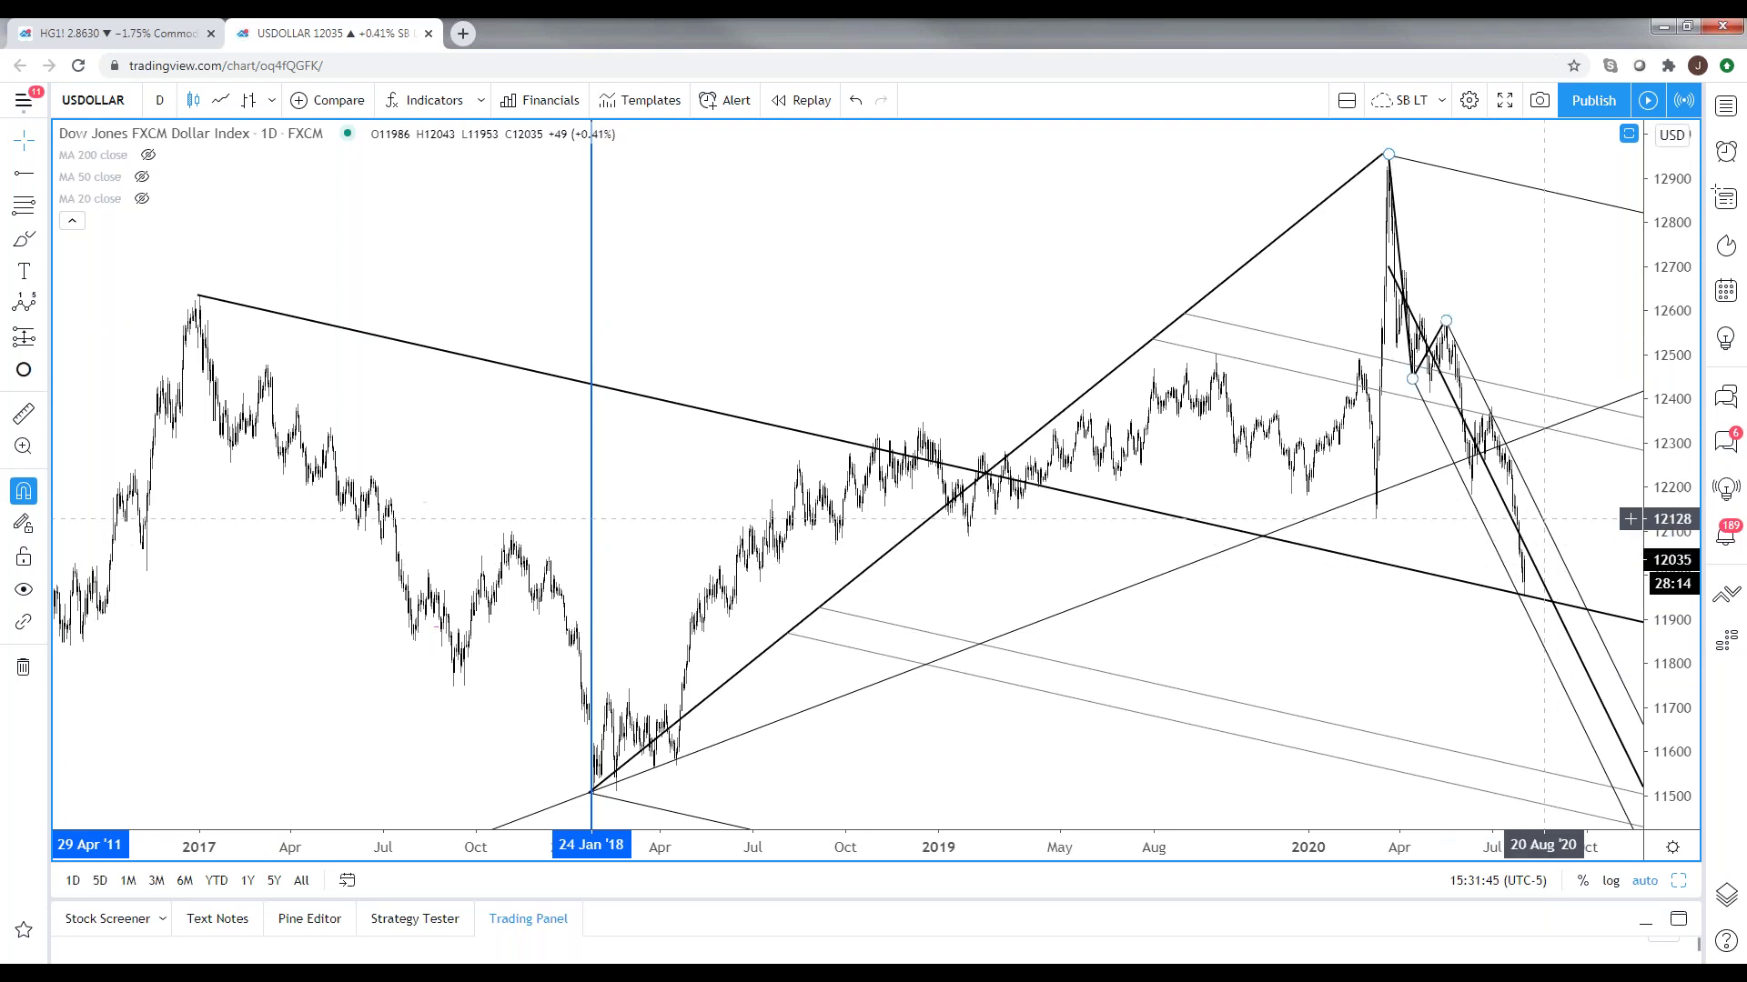
# - Hide the right-side Schiff pitchfork over the 2020 drop and open the rising trend line's settings
pyautogui.rightClick(1544, 519)
pyautogui.click(1558, 745)
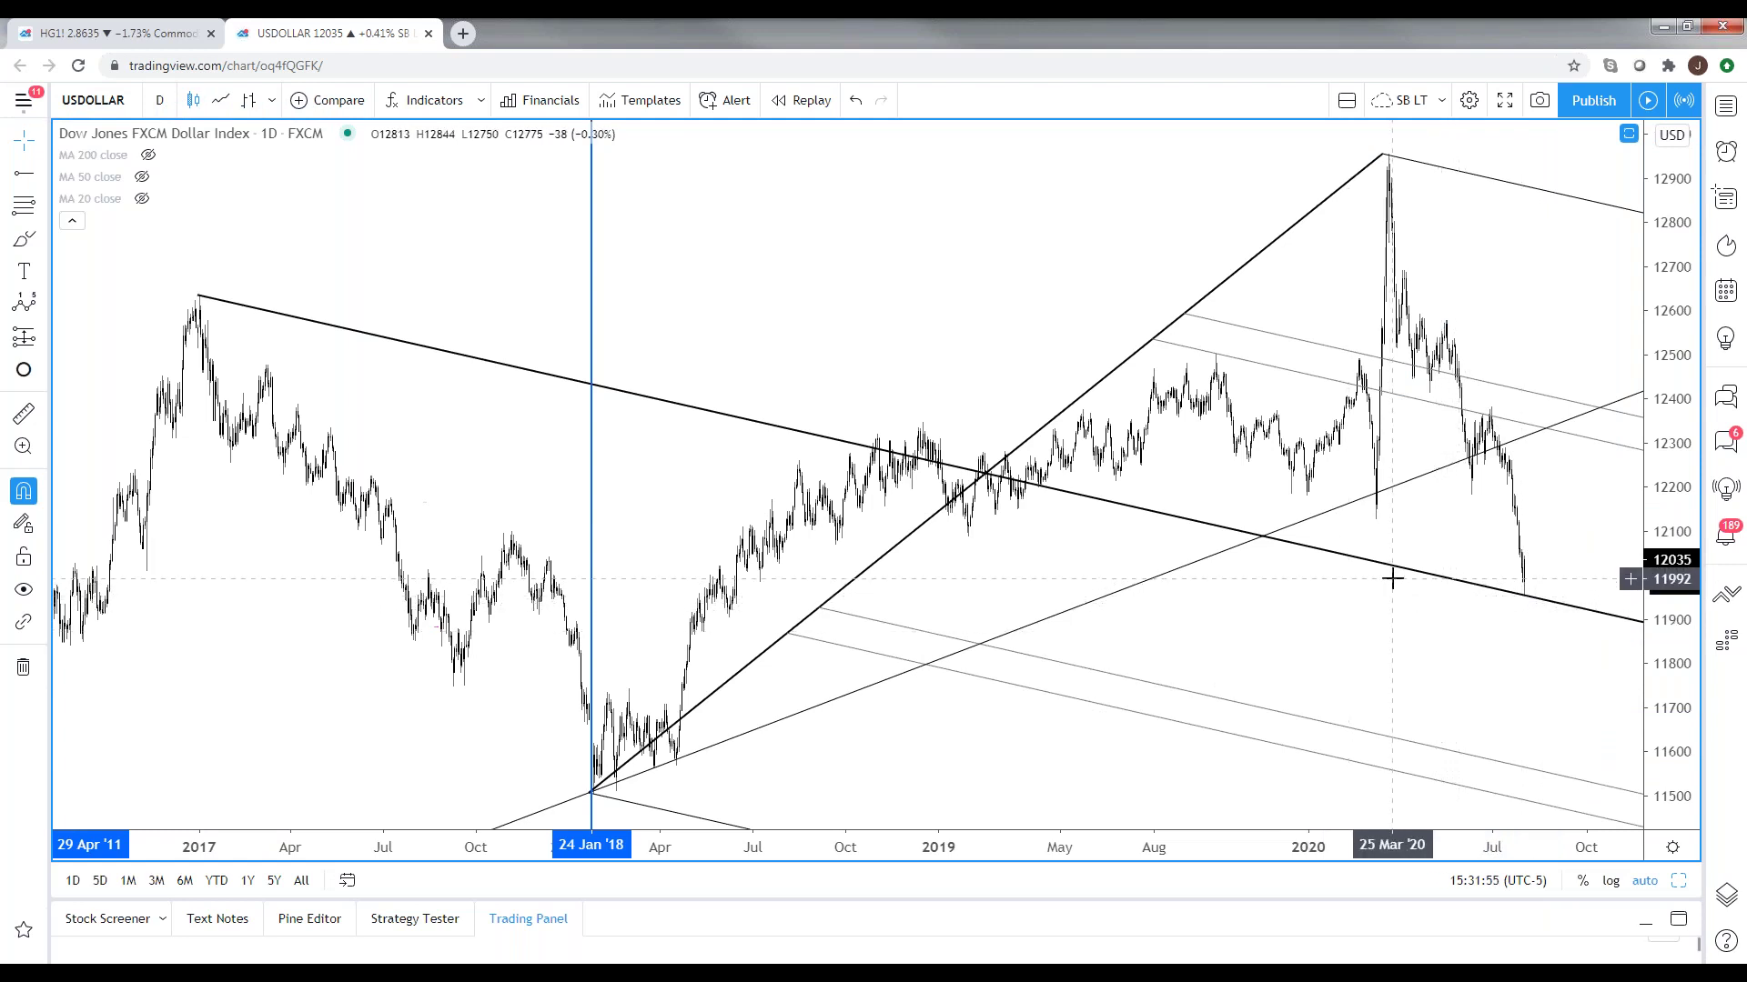
pyautogui.scroll(-2, 1396, 582)
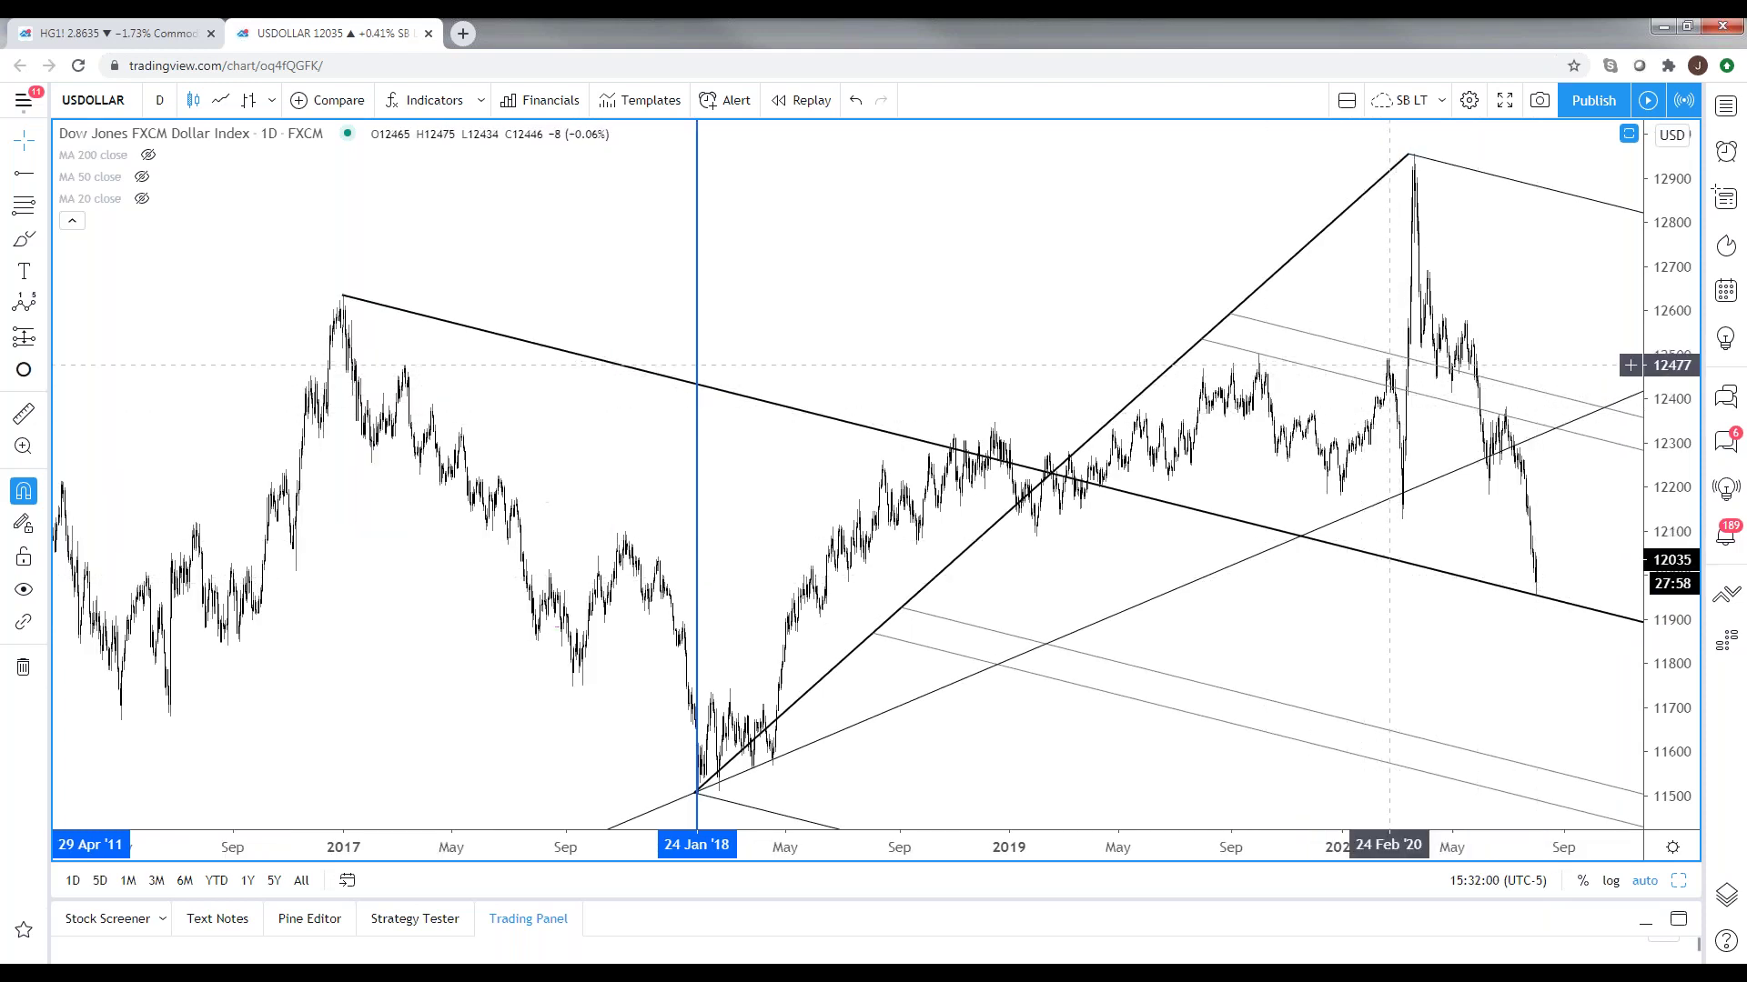
pyautogui.moveTo(1657, 379); pyautogui.dragTo(1660, 431)
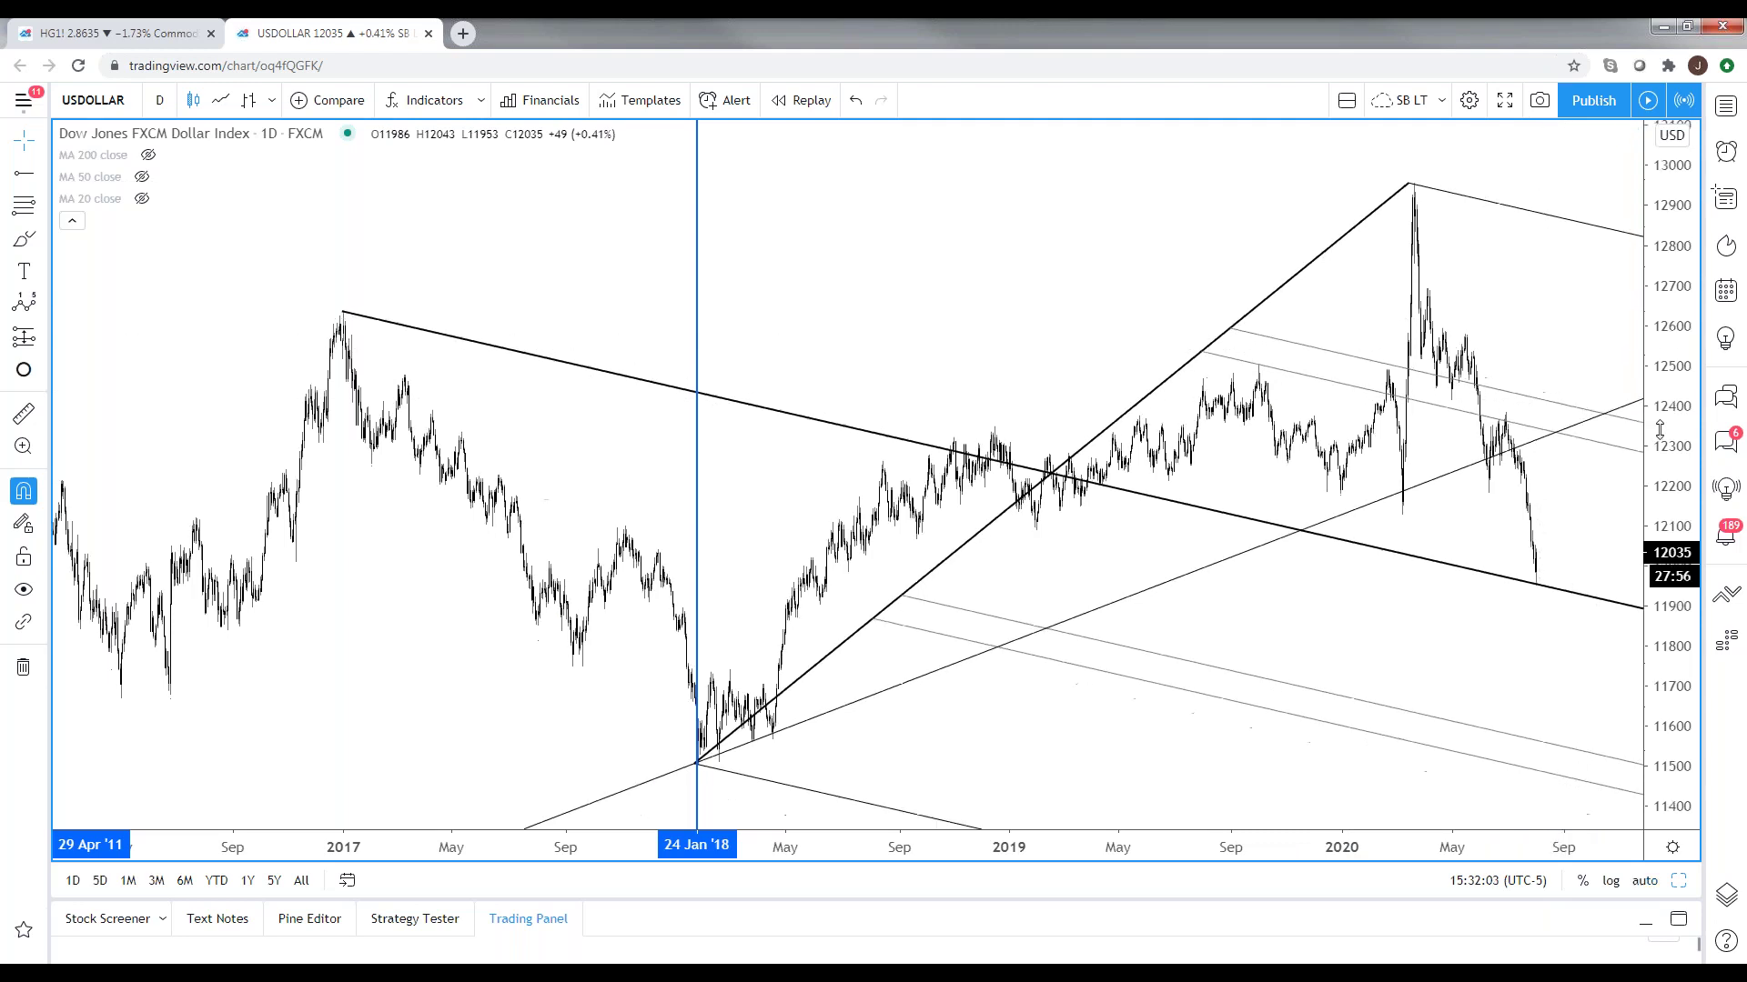
pyautogui.scroll(2, 1409, 628)
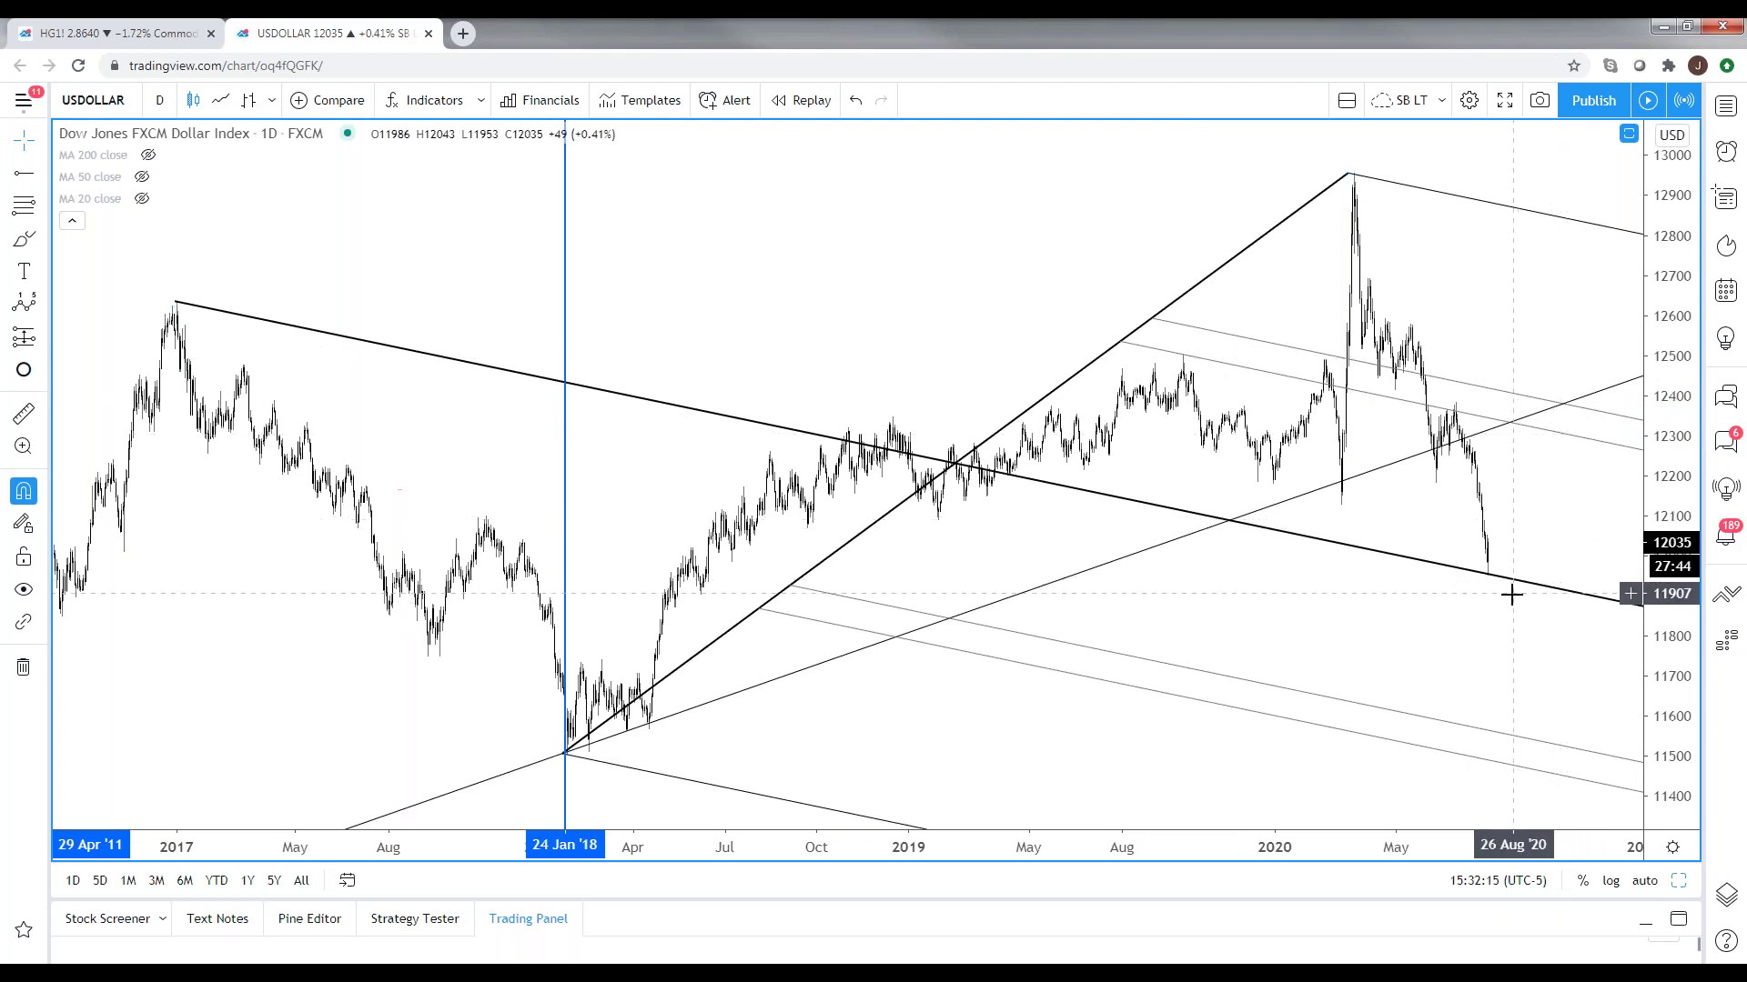
pyautogui.scroll(-4, 1424, 664)
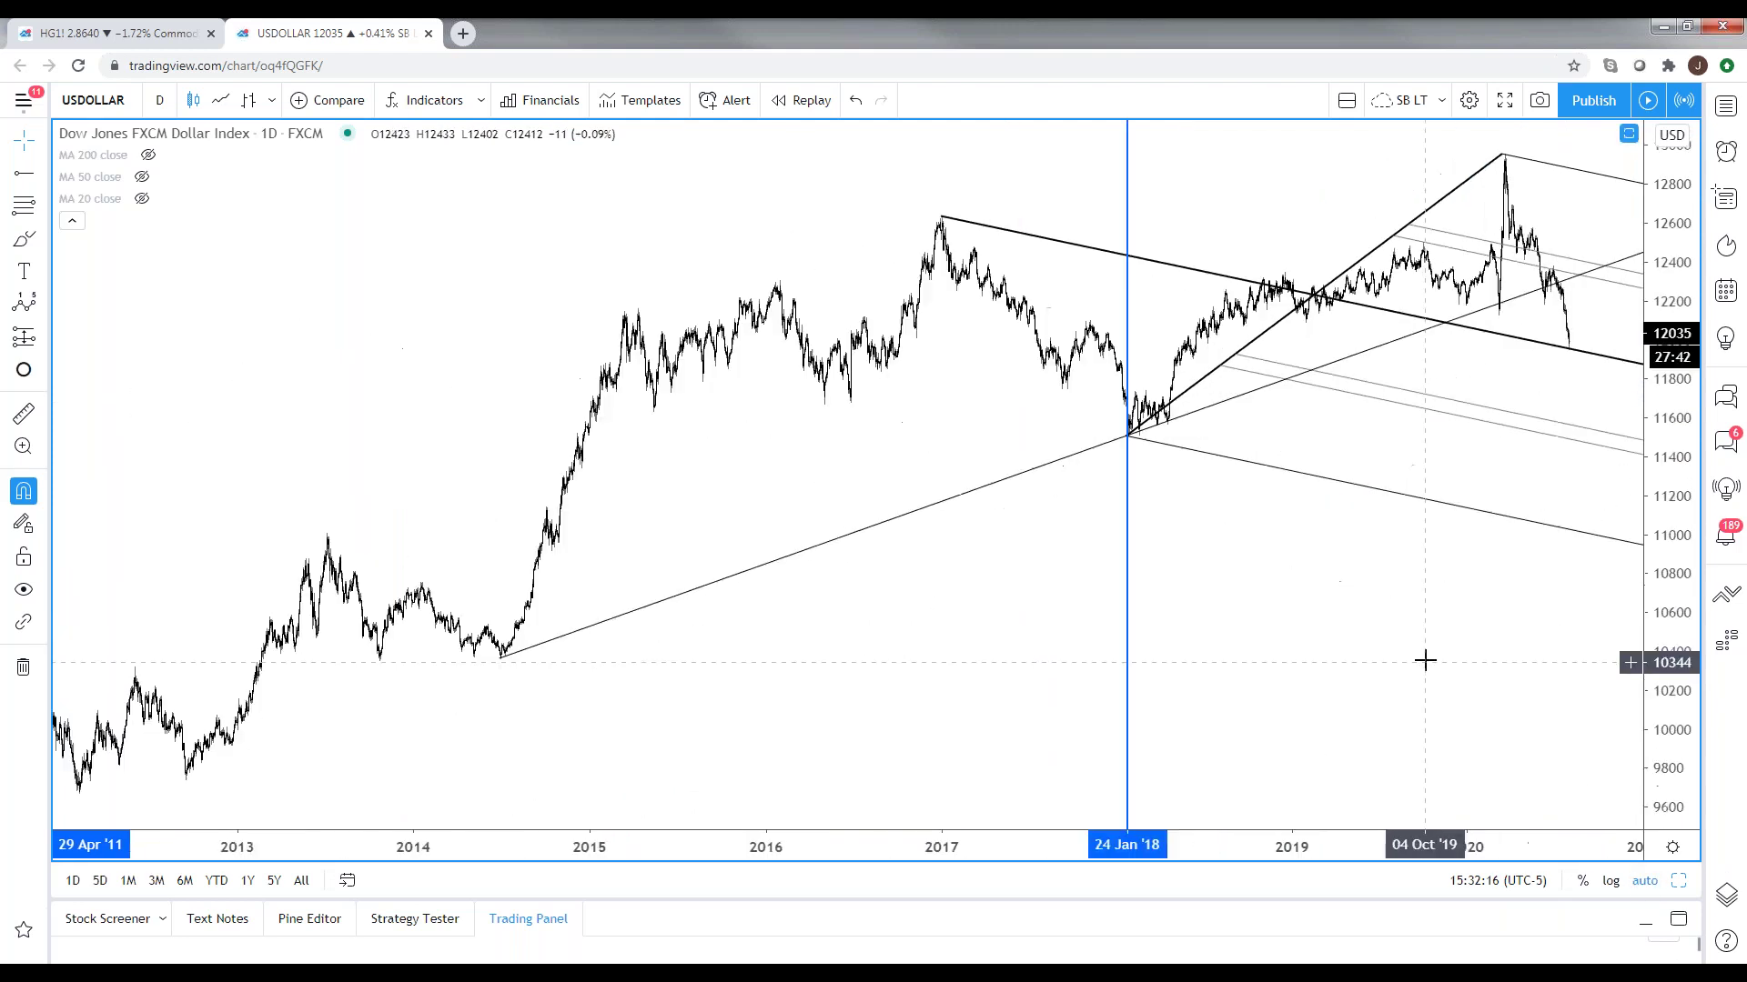
pyautogui.scroll(2, 1417, 653)
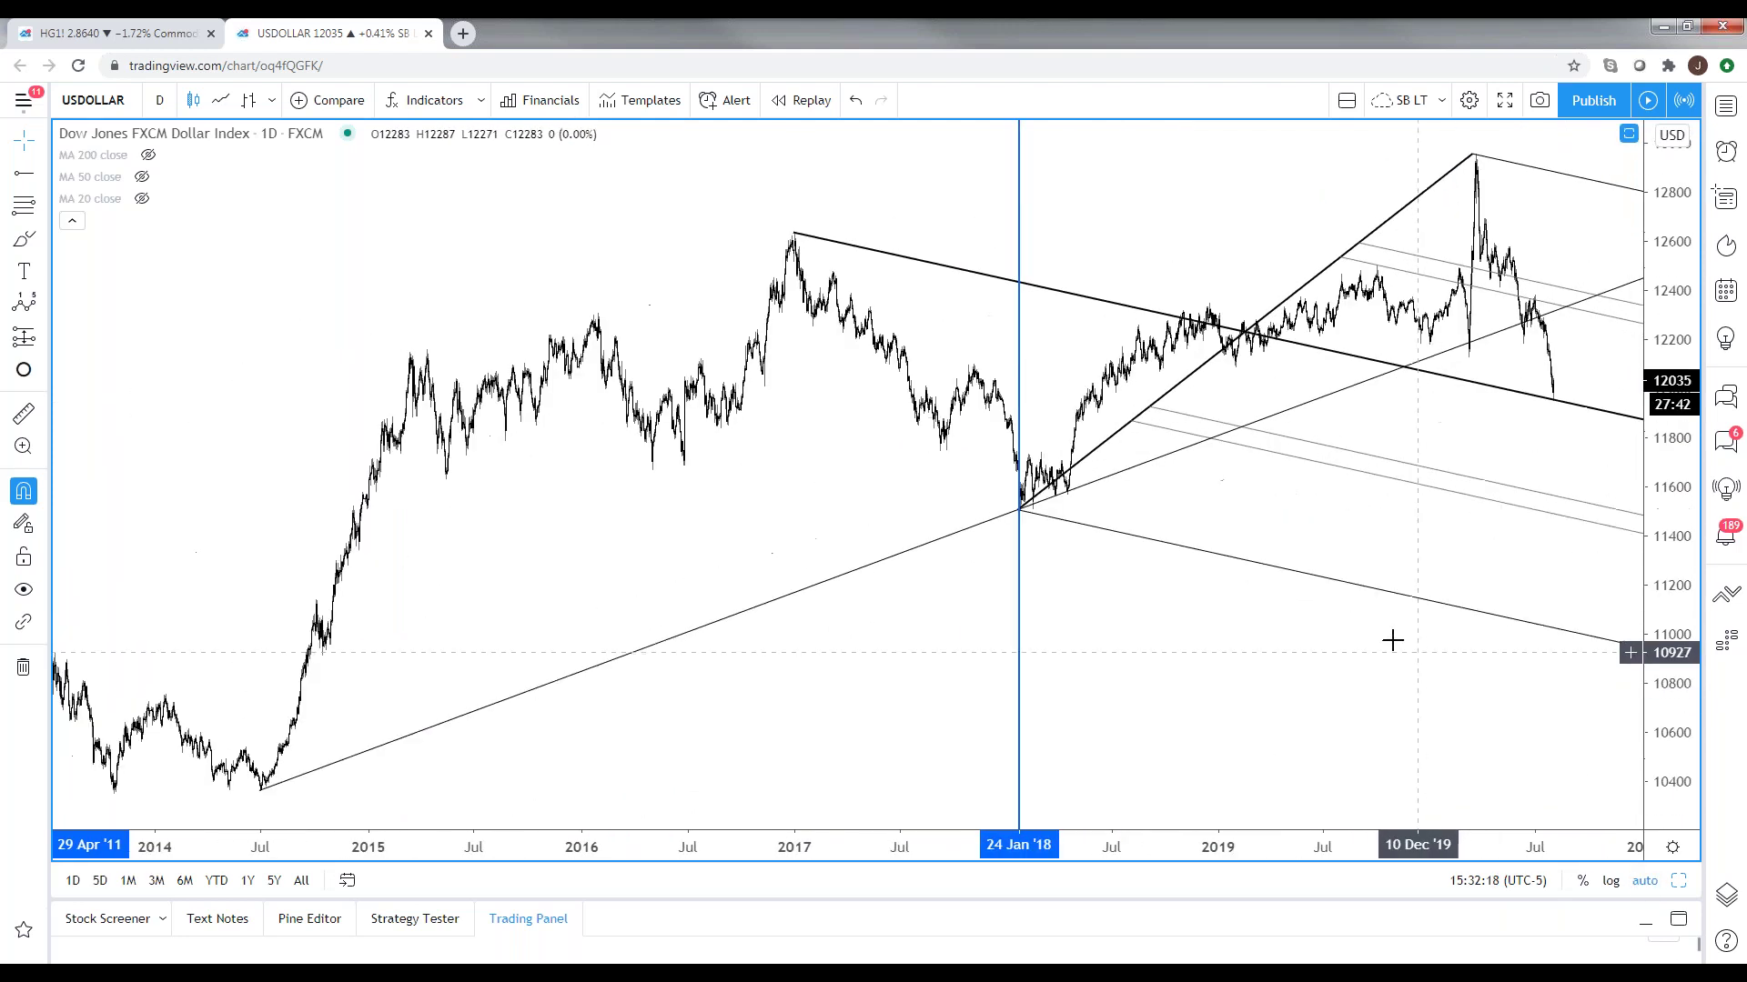
pyautogui.doubleClick(619, 657)
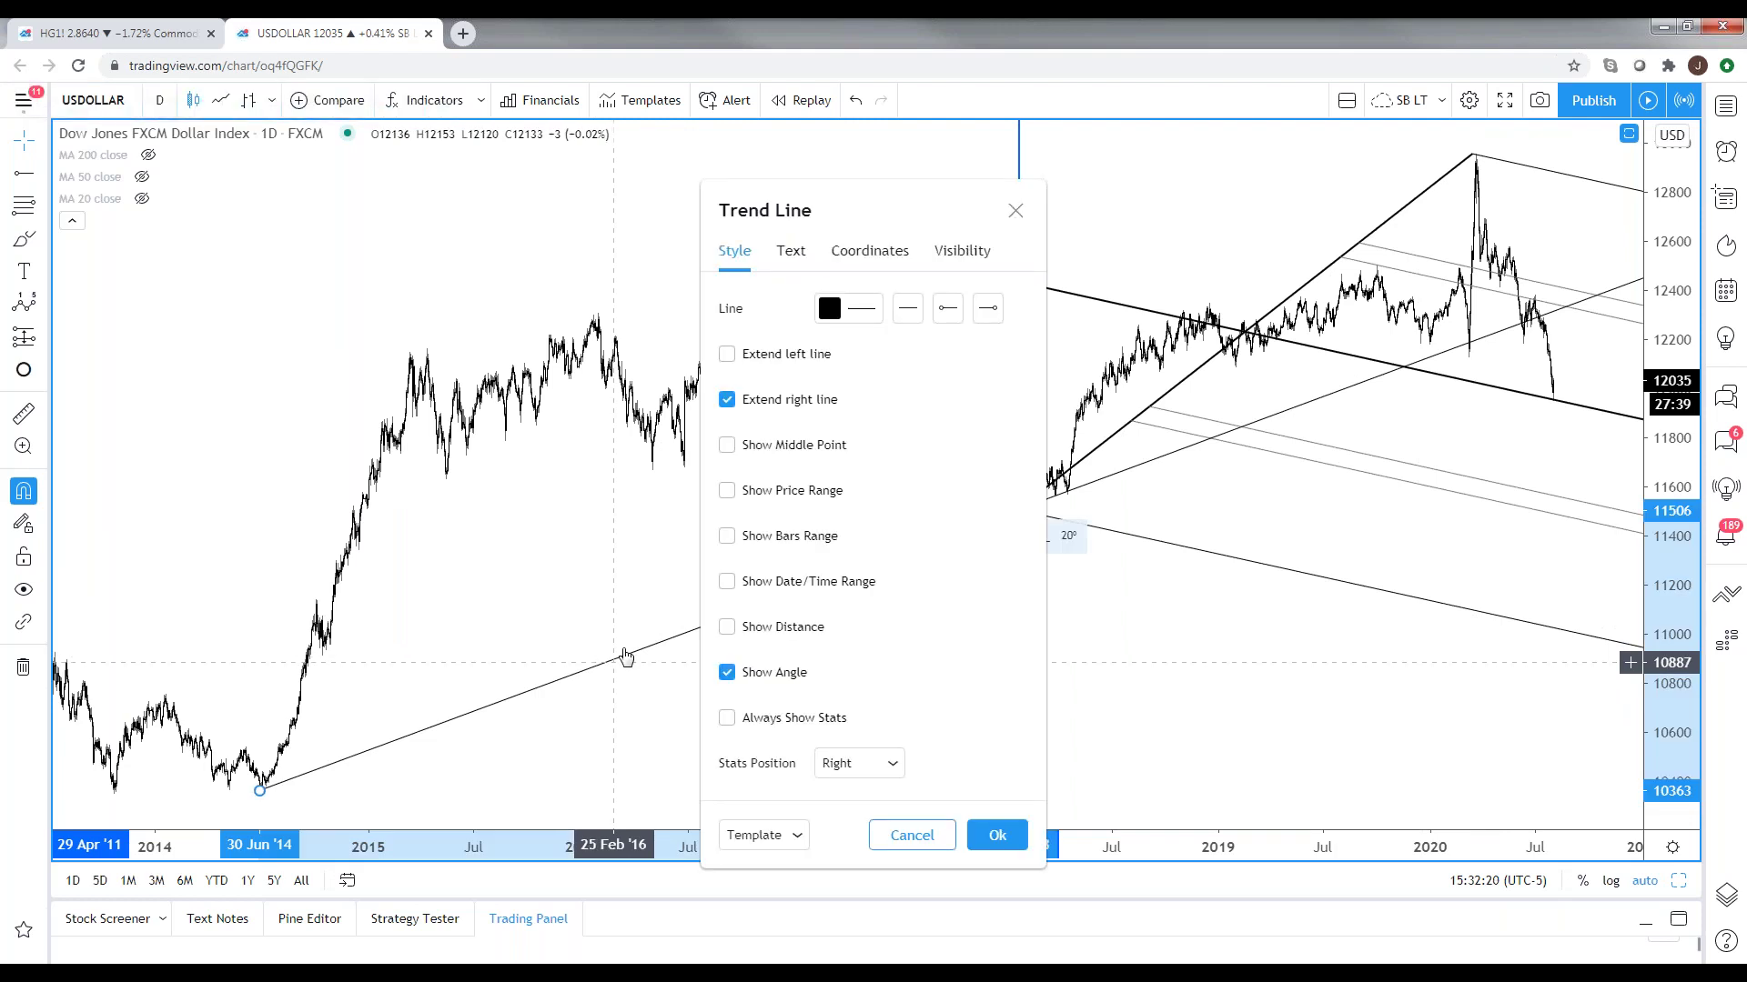
# - Make the rising trend line red with the second line thickness
pyautogui.click(848, 310)
pyautogui.click(833, 541)
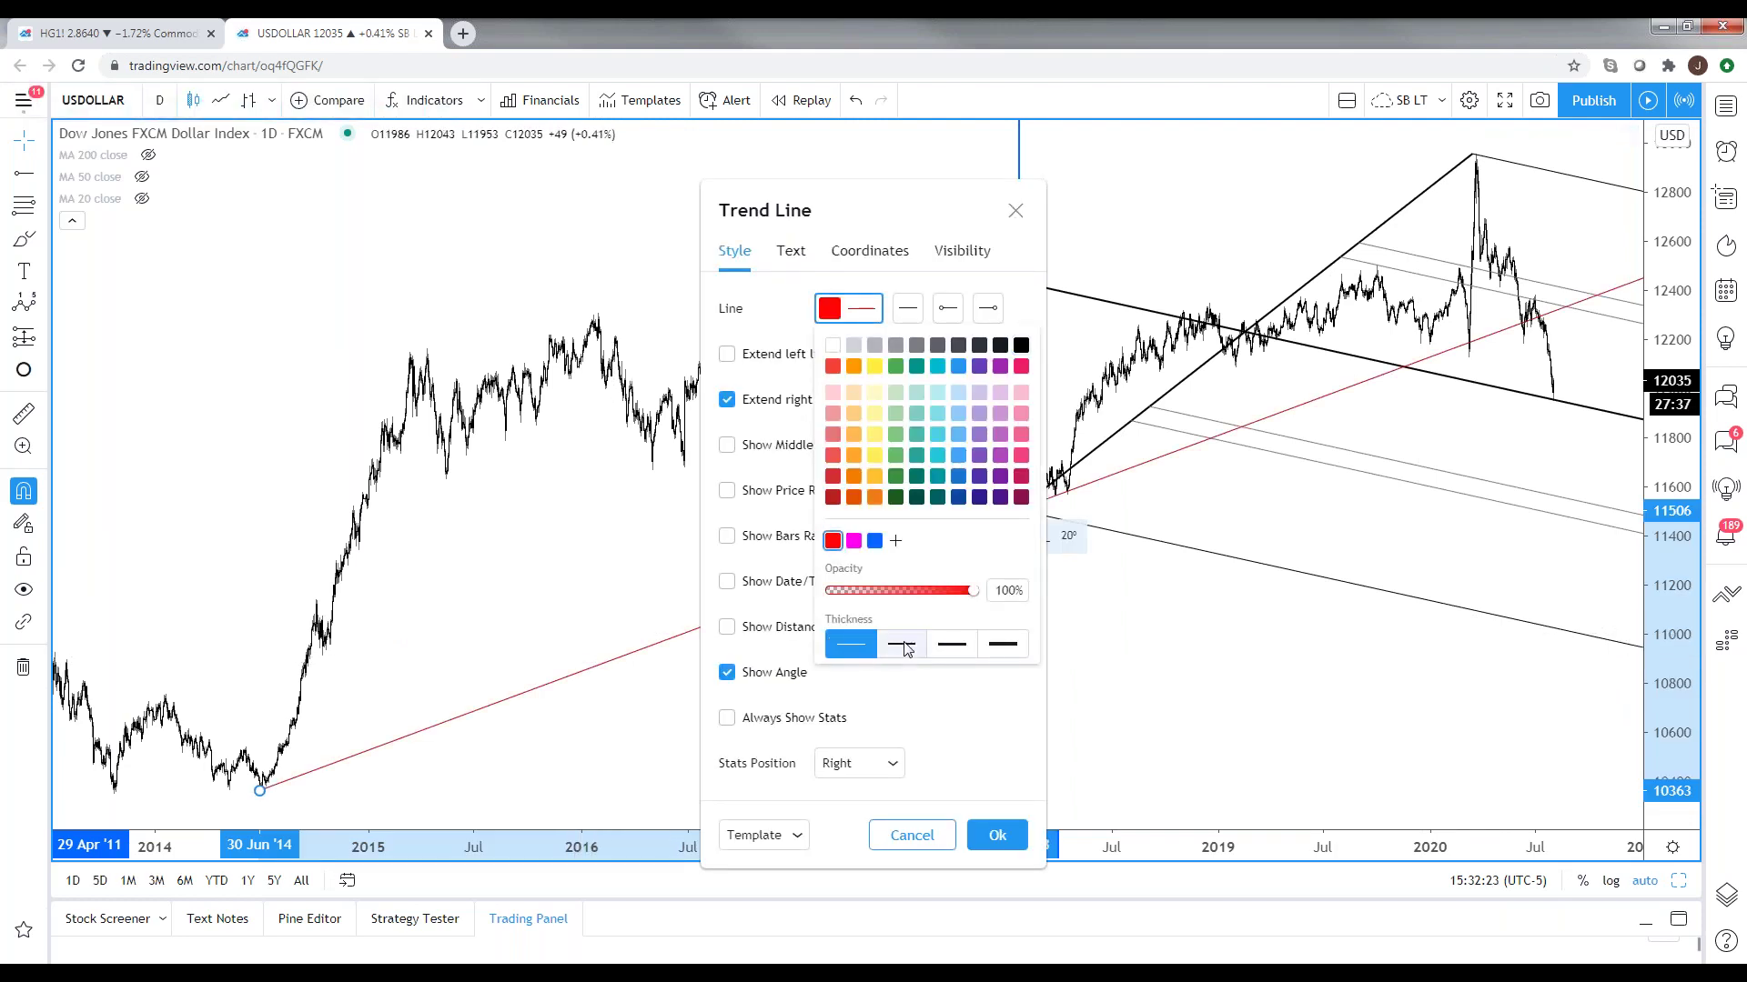
pyautogui.click(906, 648)
pyautogui.press('Return')
pyautogui.scroll(5, 1416, 605)
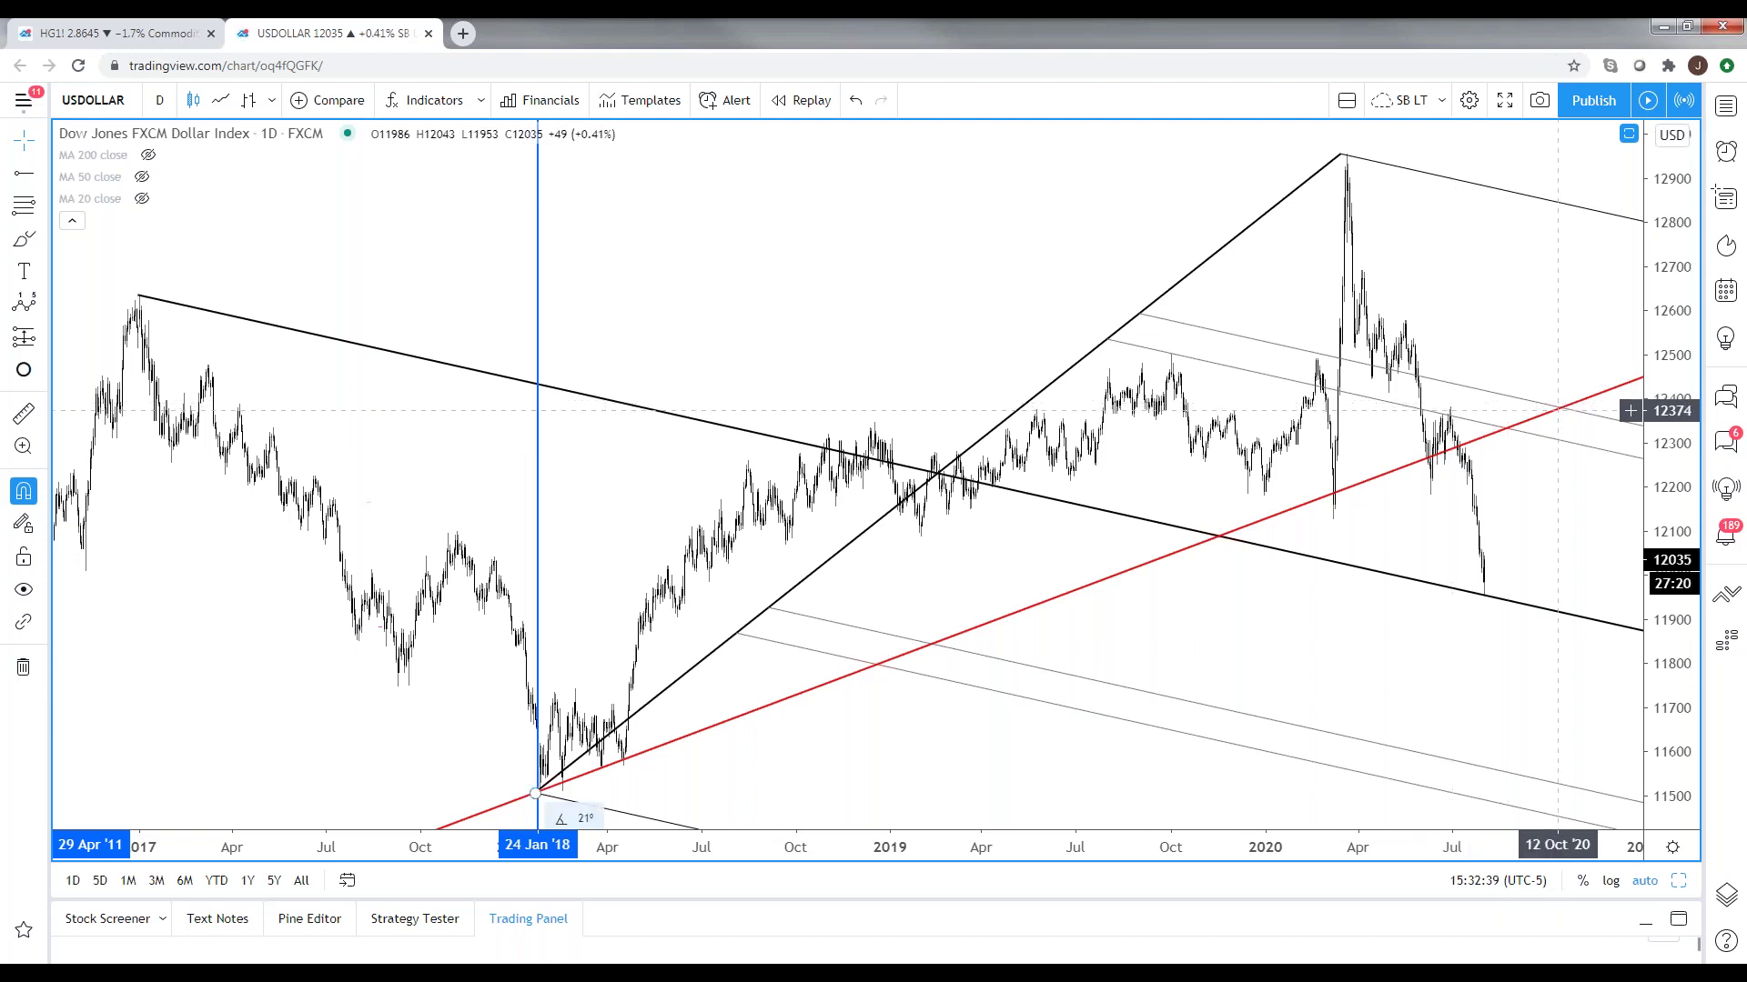
# - Zoom the Dollar Index chart and turn on automatic price scaling
pyautogui.scroll(-1, 1561, 413)
pyautogui.scroll(-1, 1563, 411)
pyautogui.scroll(-1, 1567, 496)
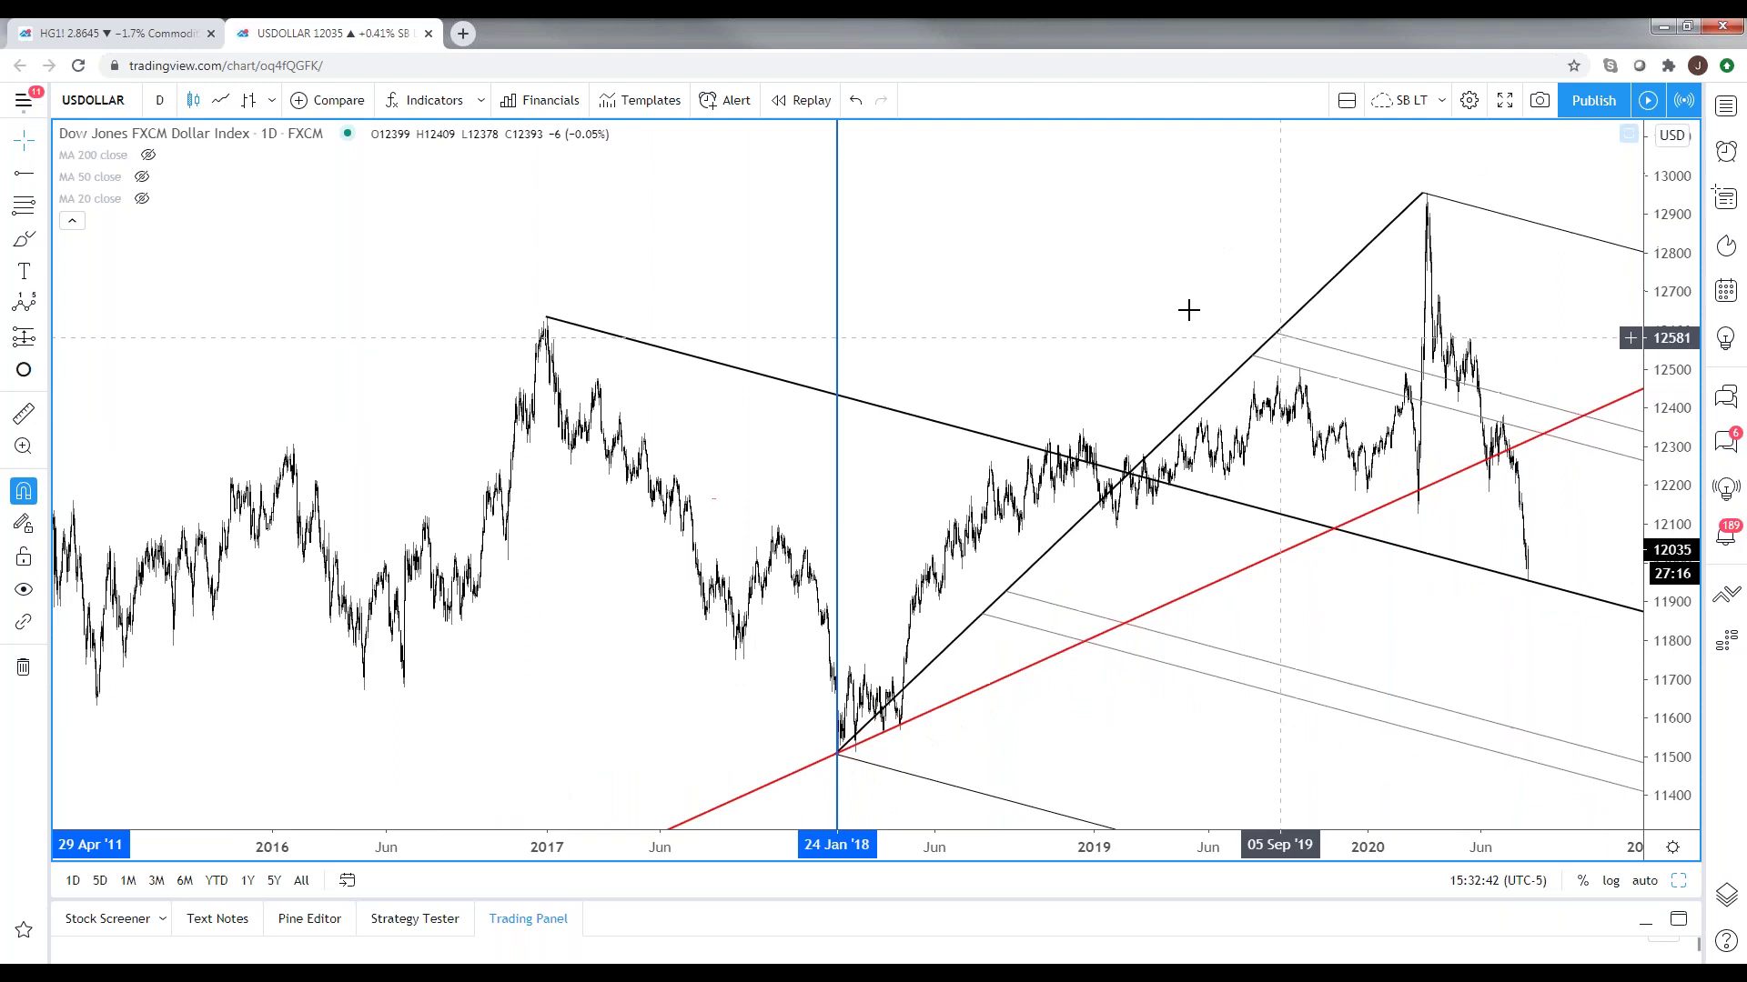
pyautogui.scroll(1, 1104, 297)
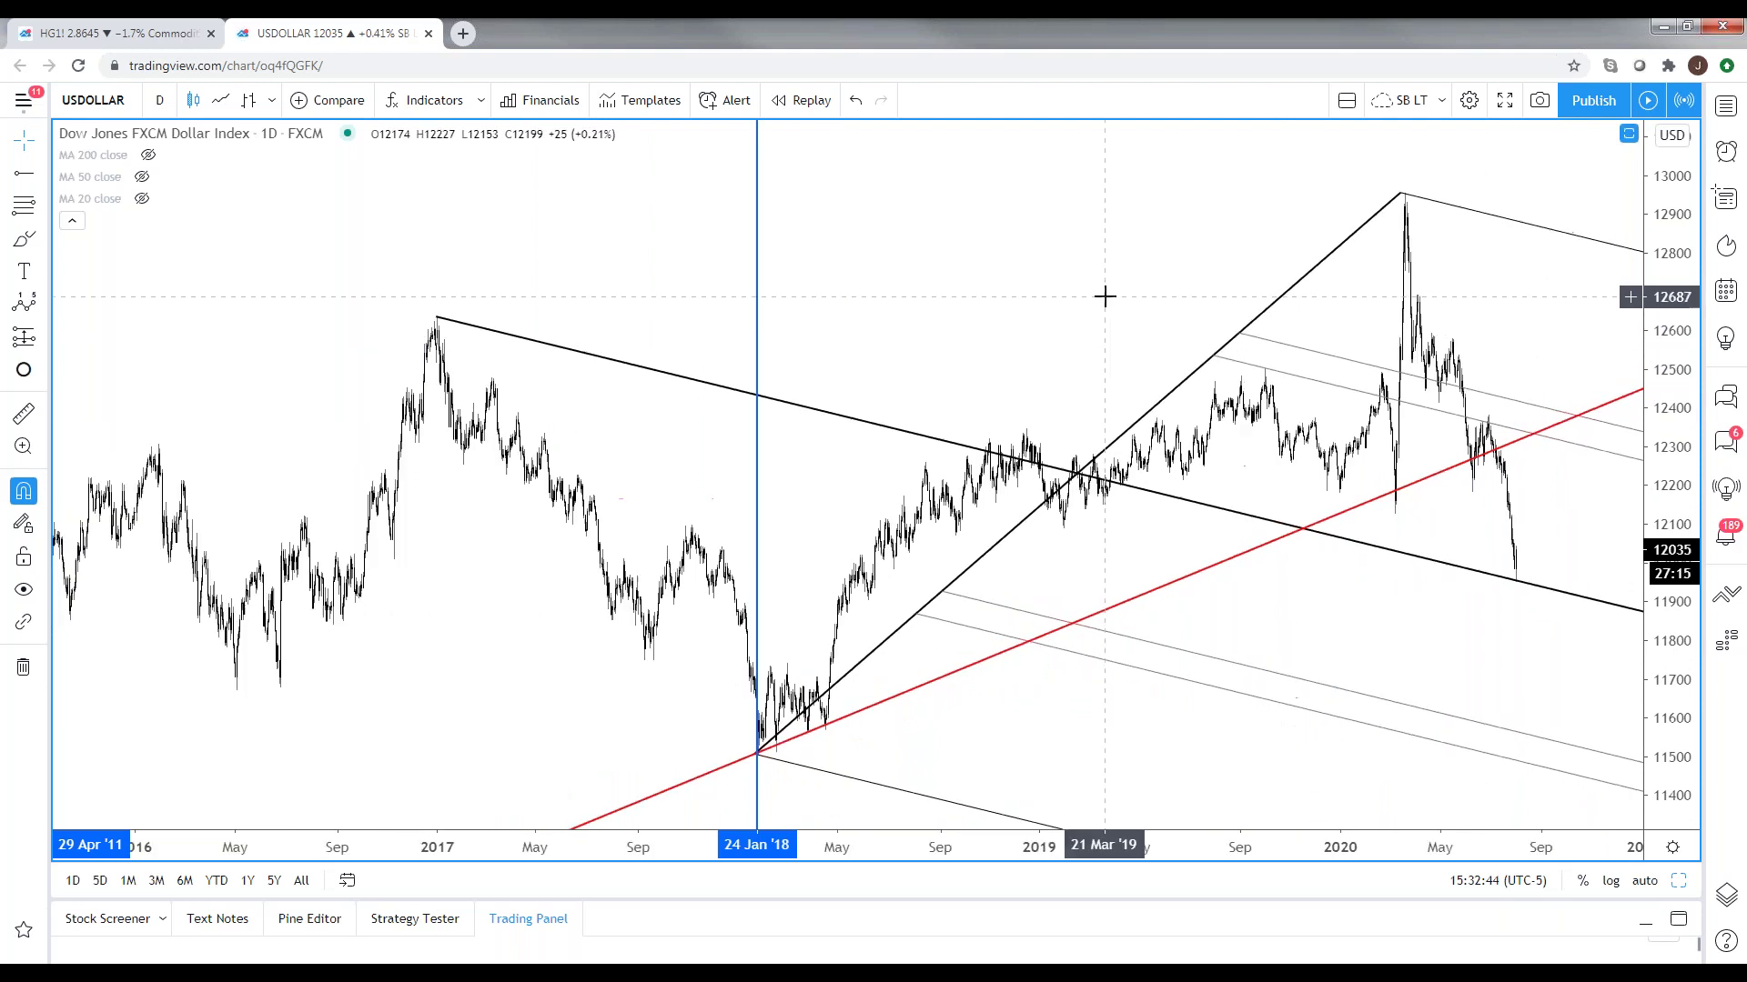
pyautogui.click(1645, 881)
# - Switch the Dollar Index chart to the 1-hour (60) interval
pyautogui.write('60')
pyautogui.press('Return')
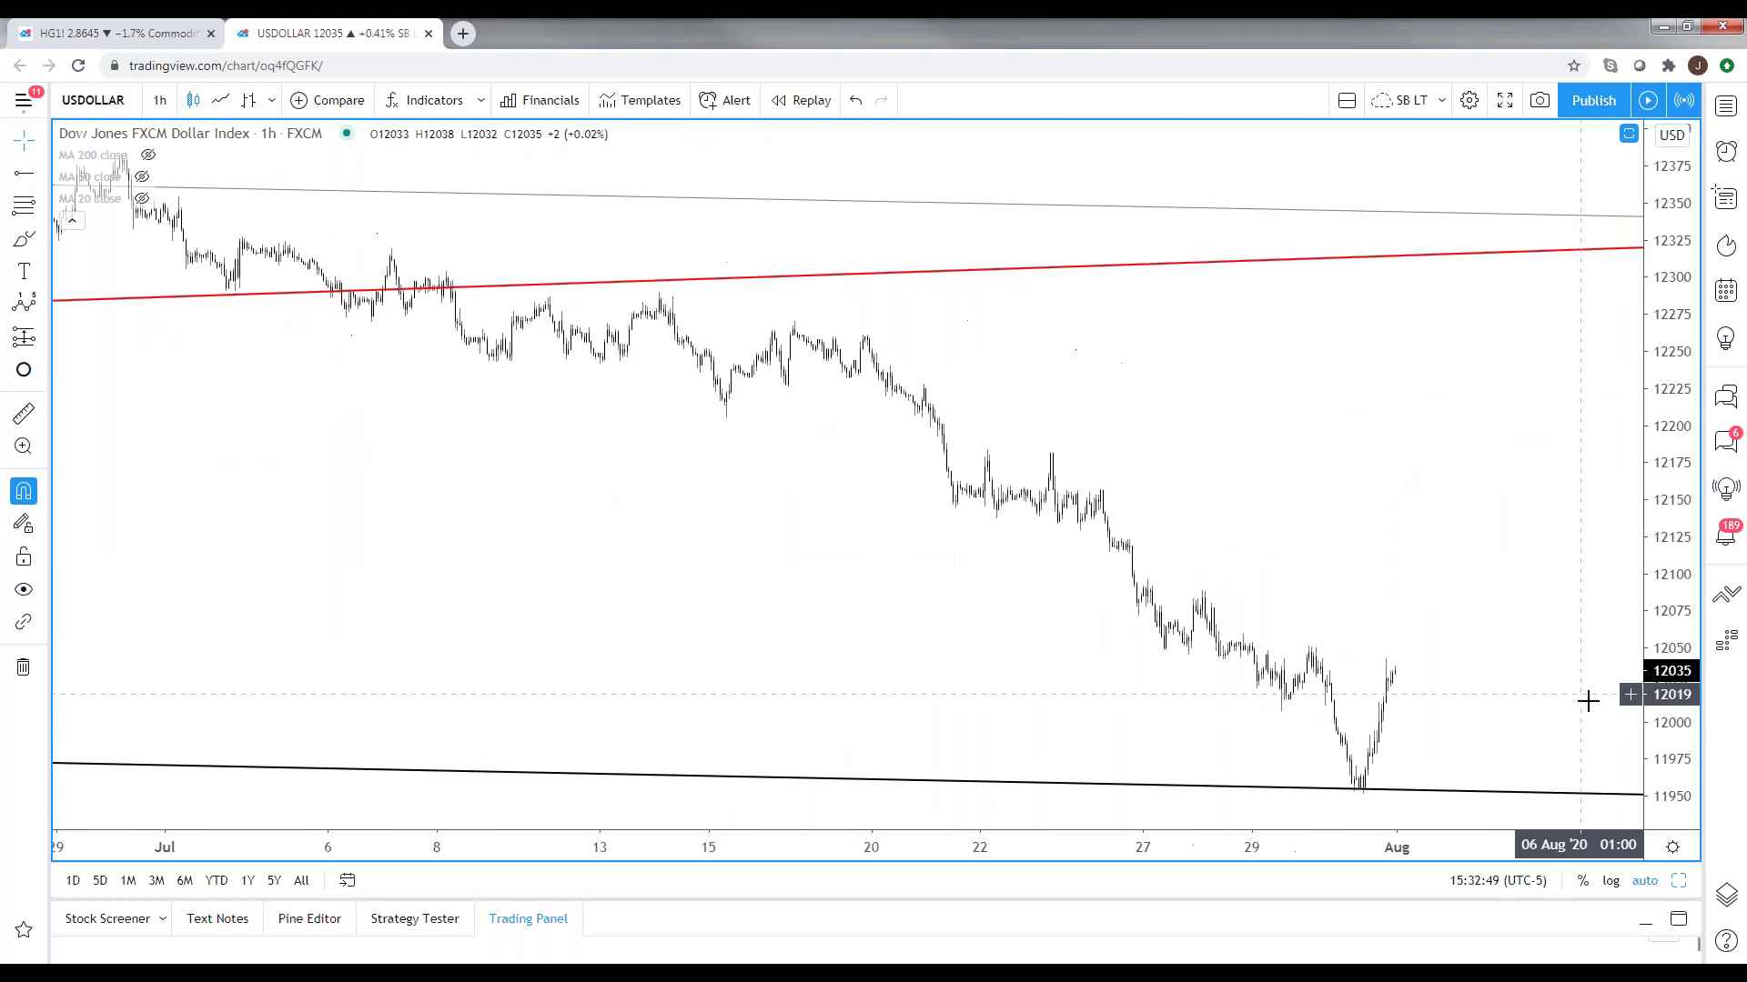
pyautogui.scroll(3, 1588, 701)
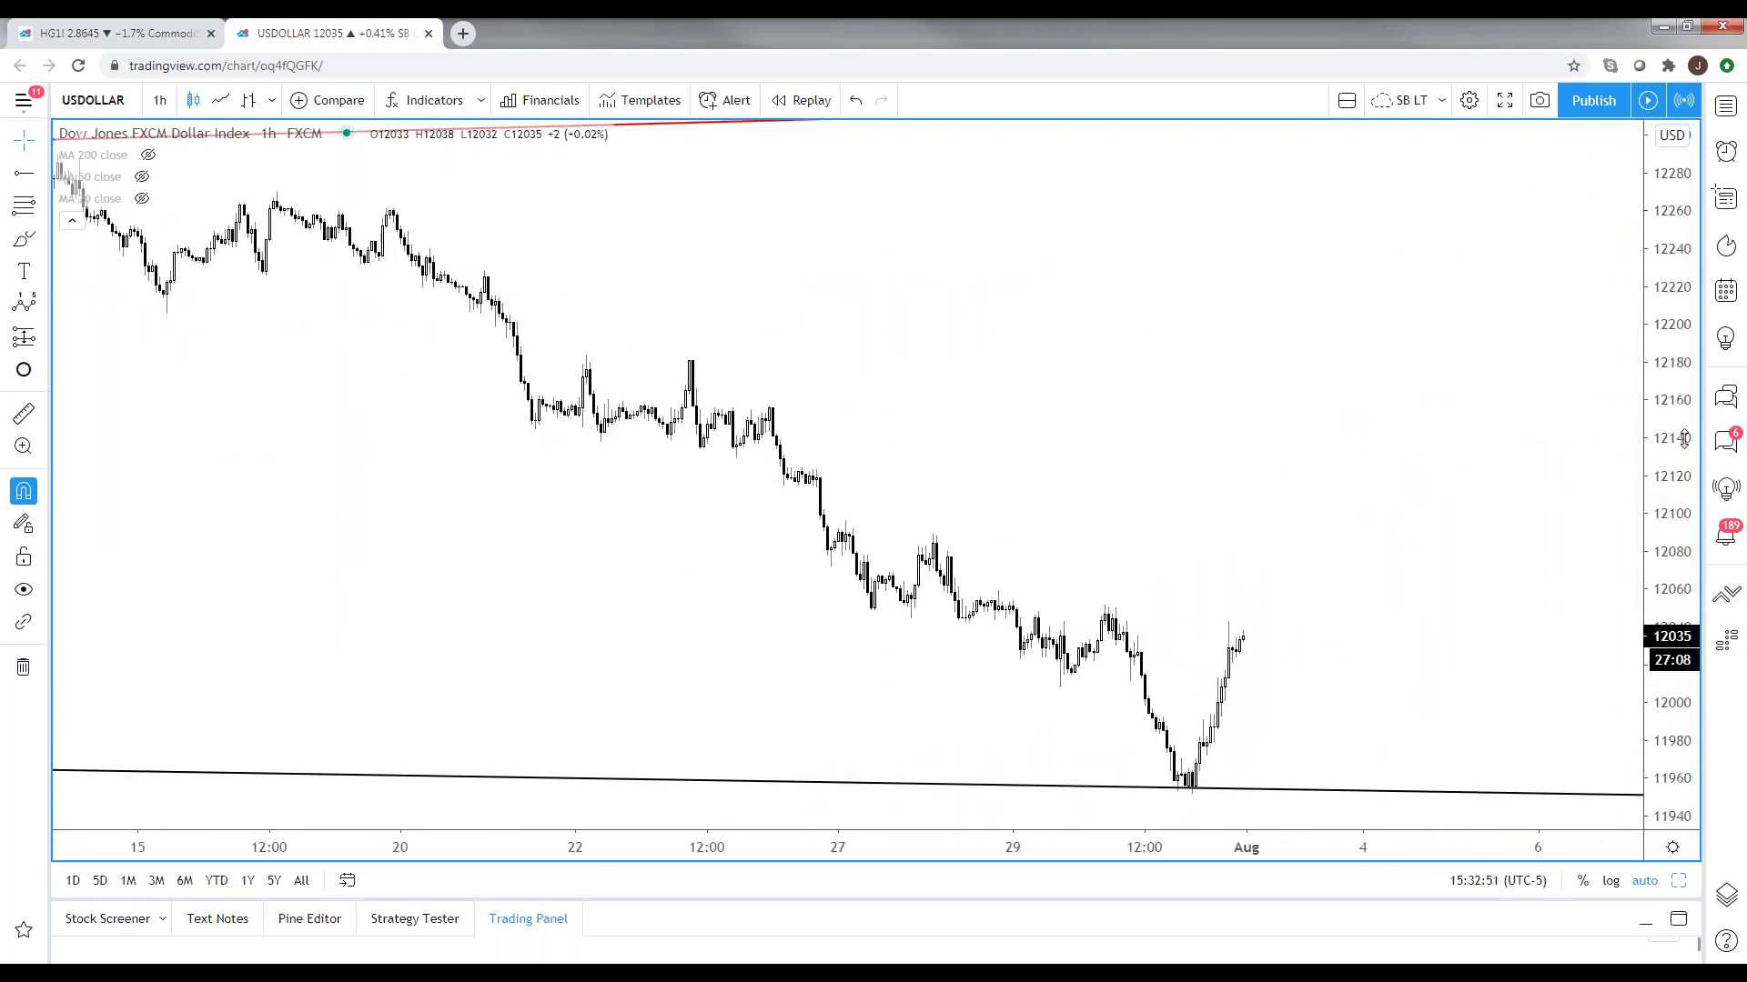
# - Unhide a hidden pitchfork from the Object Tree drawings list
pyautogui.rightClick(1431, 460)
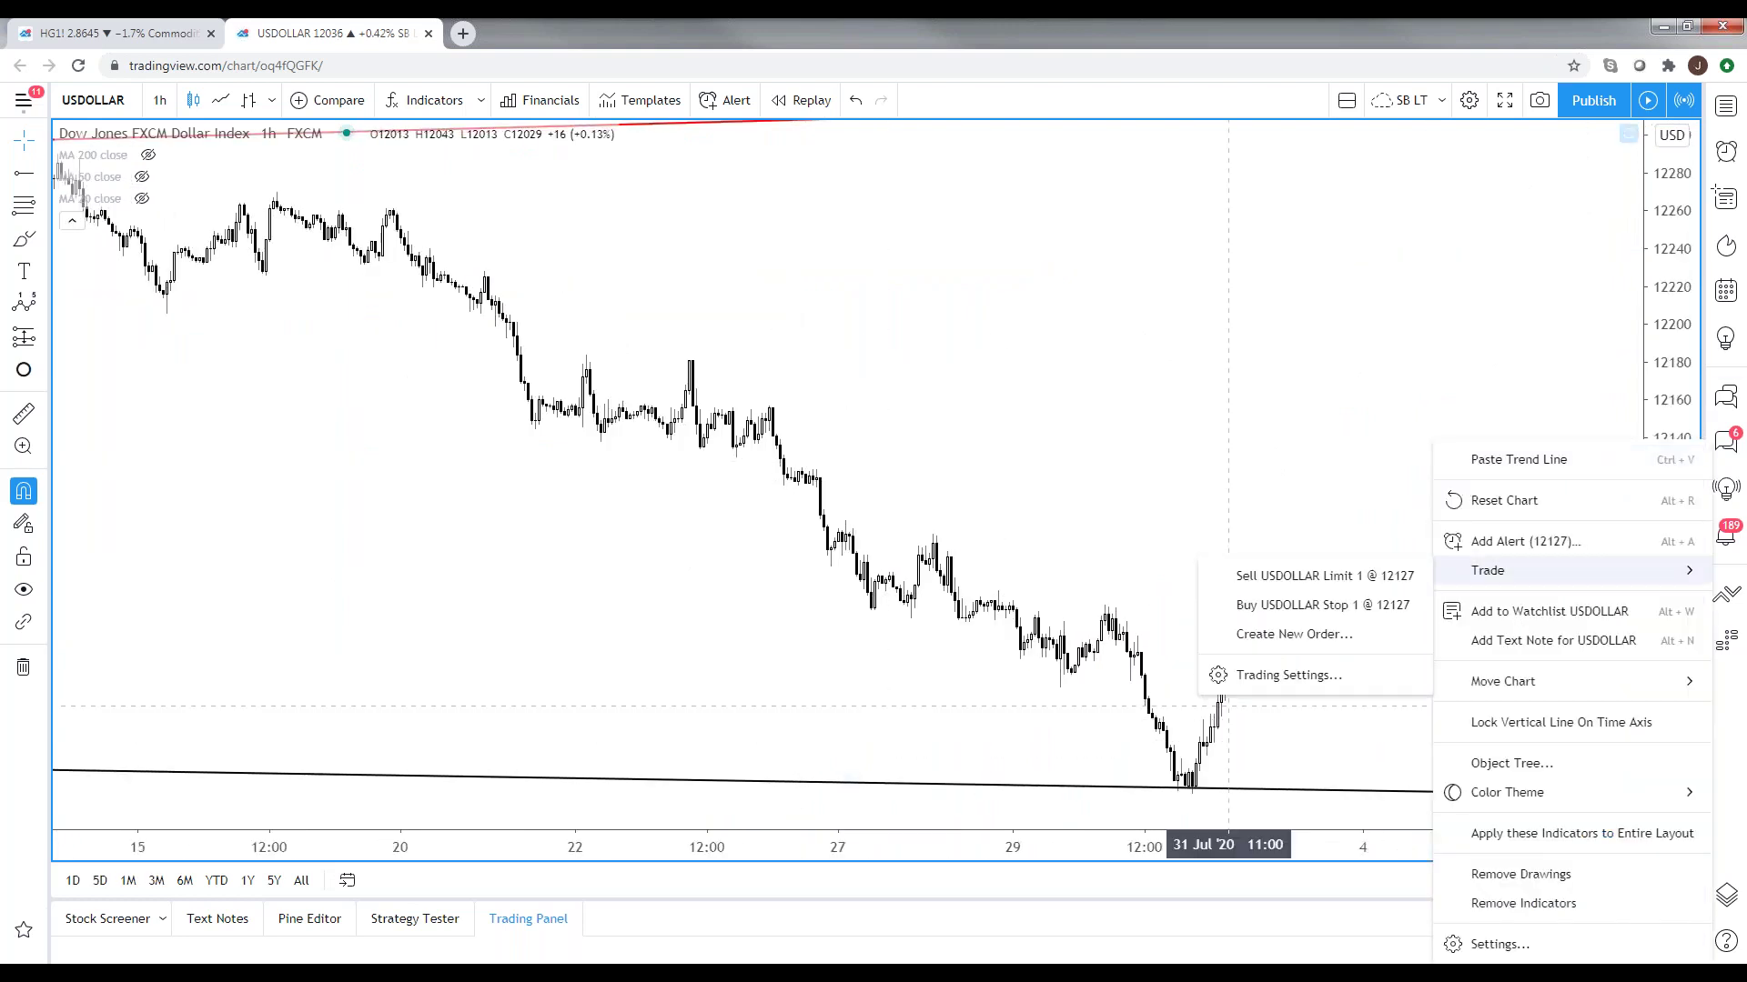
pyautogui.click(1138, 587)
pyautogui.rightClick(1209, 265)
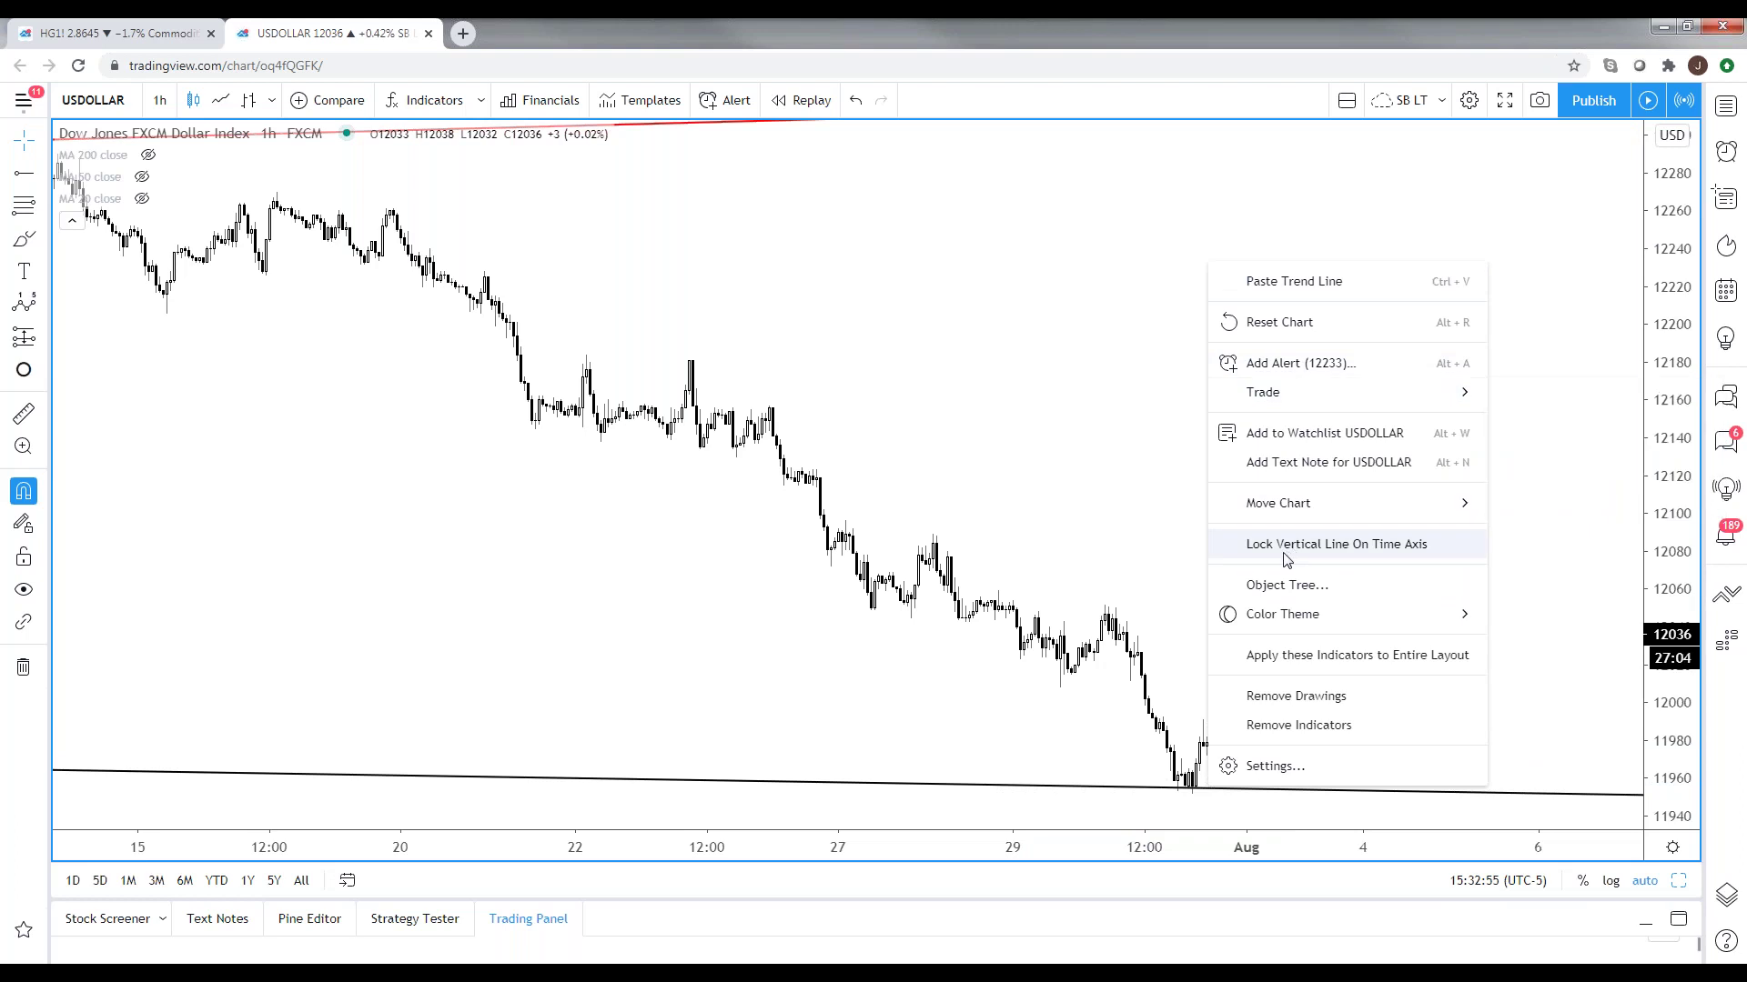
pyautogui.click(1287, 584)
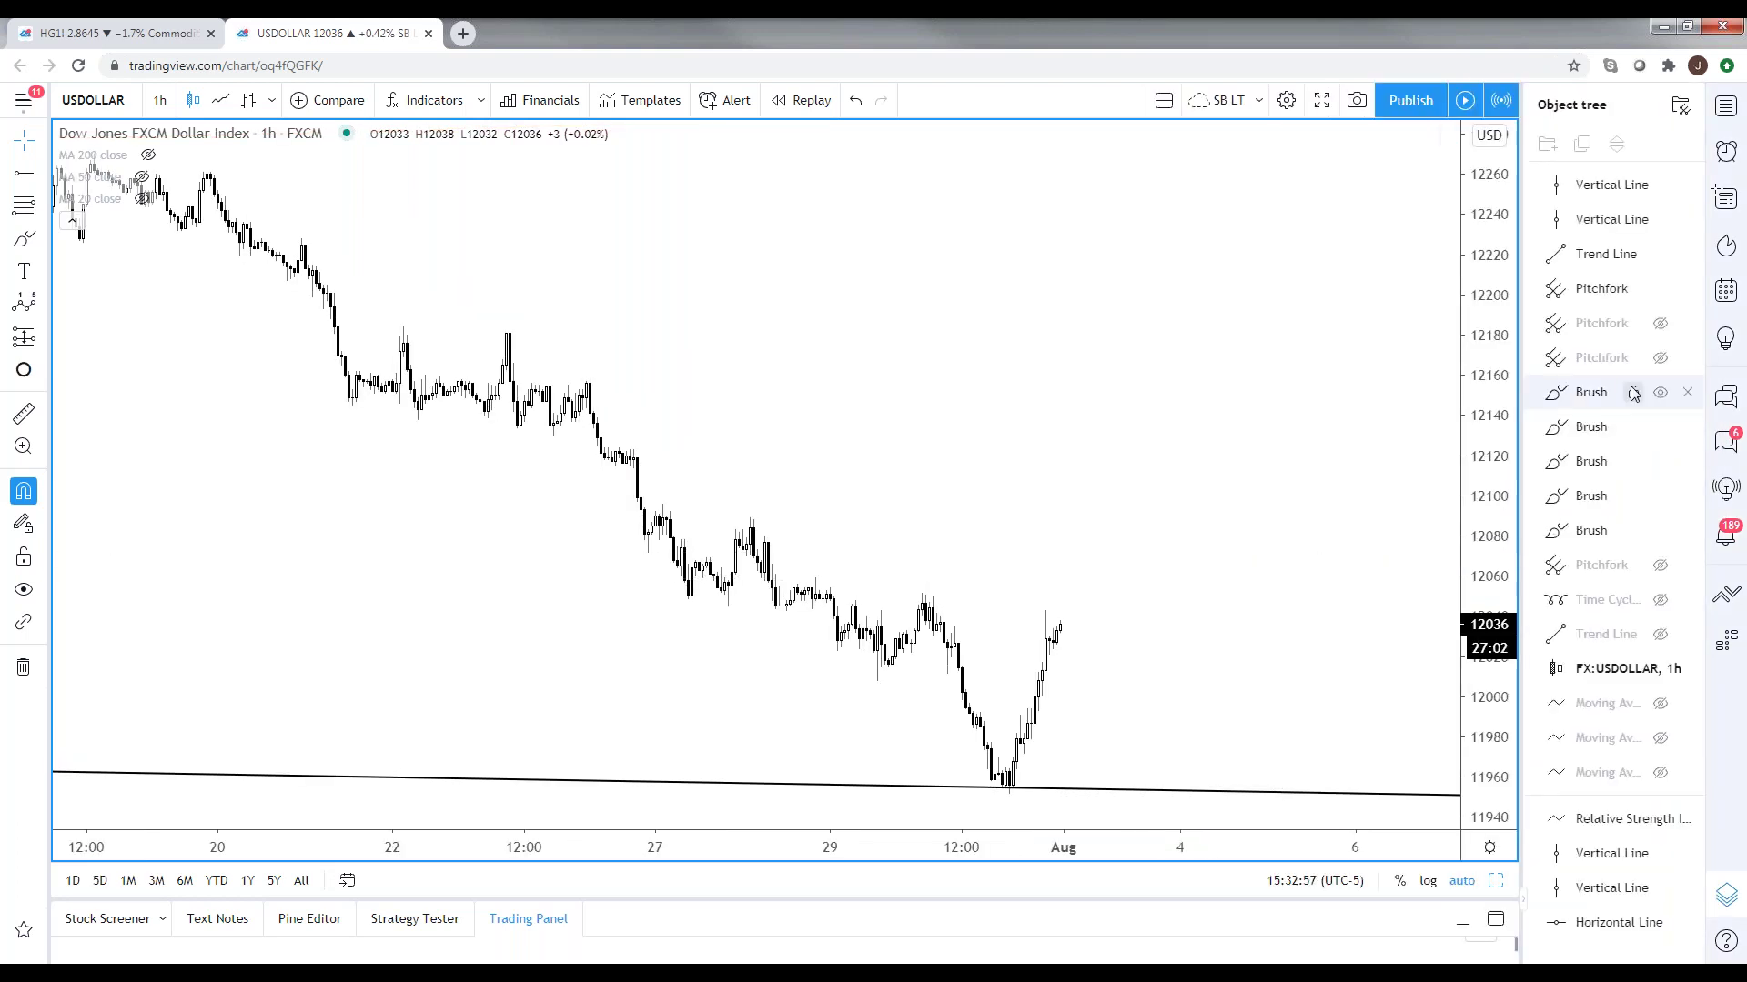
pyautogui.click(1660, 323)
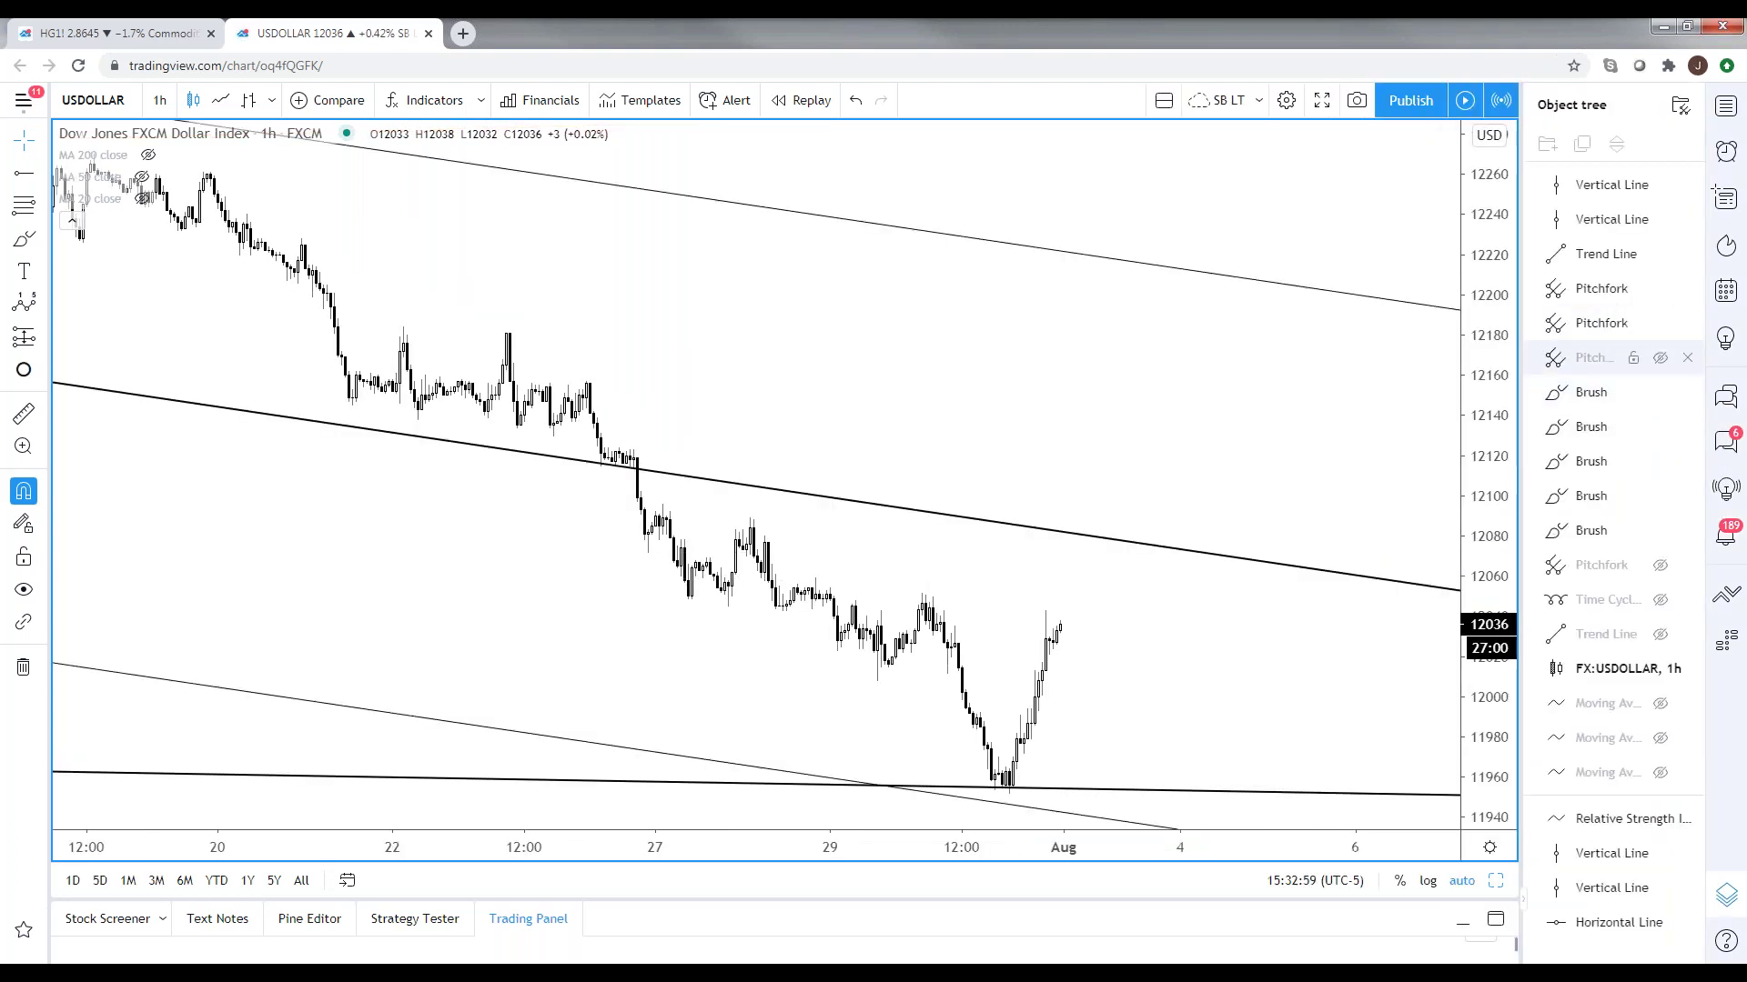
pyautogui.scroll(-2, 1394, 725)
pyautogui.scroll(-2, 1447, 725)
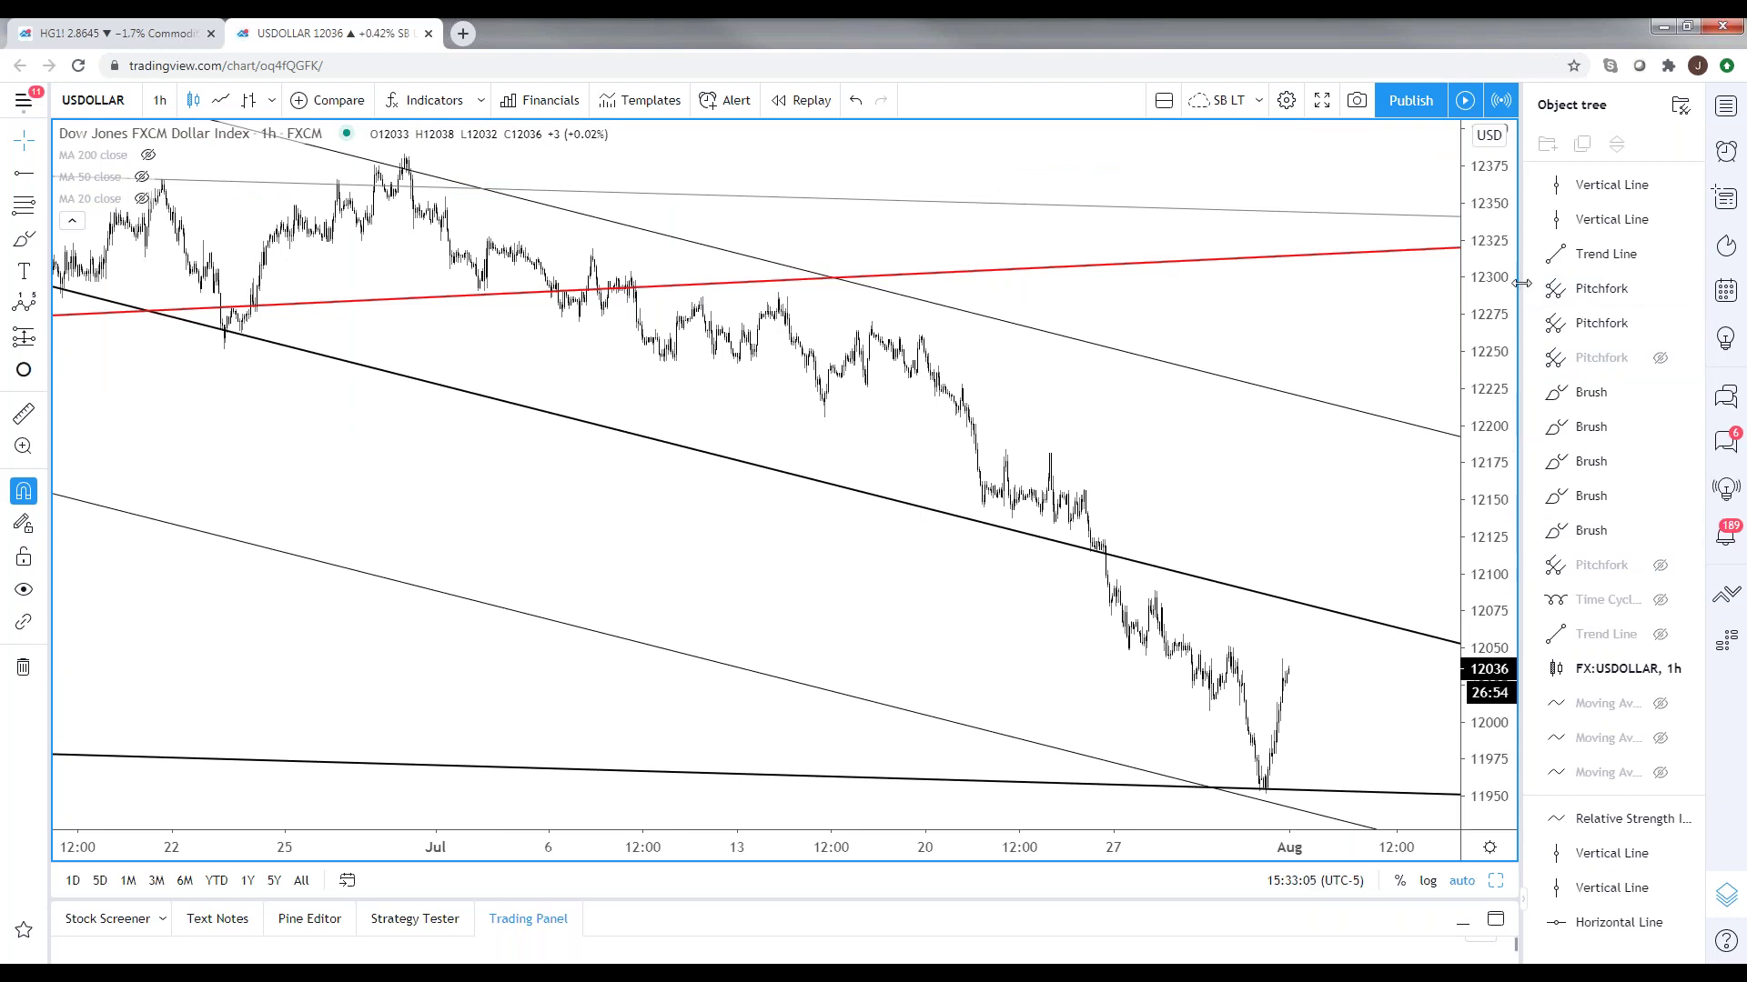
pyautogui.click(1716, 313)
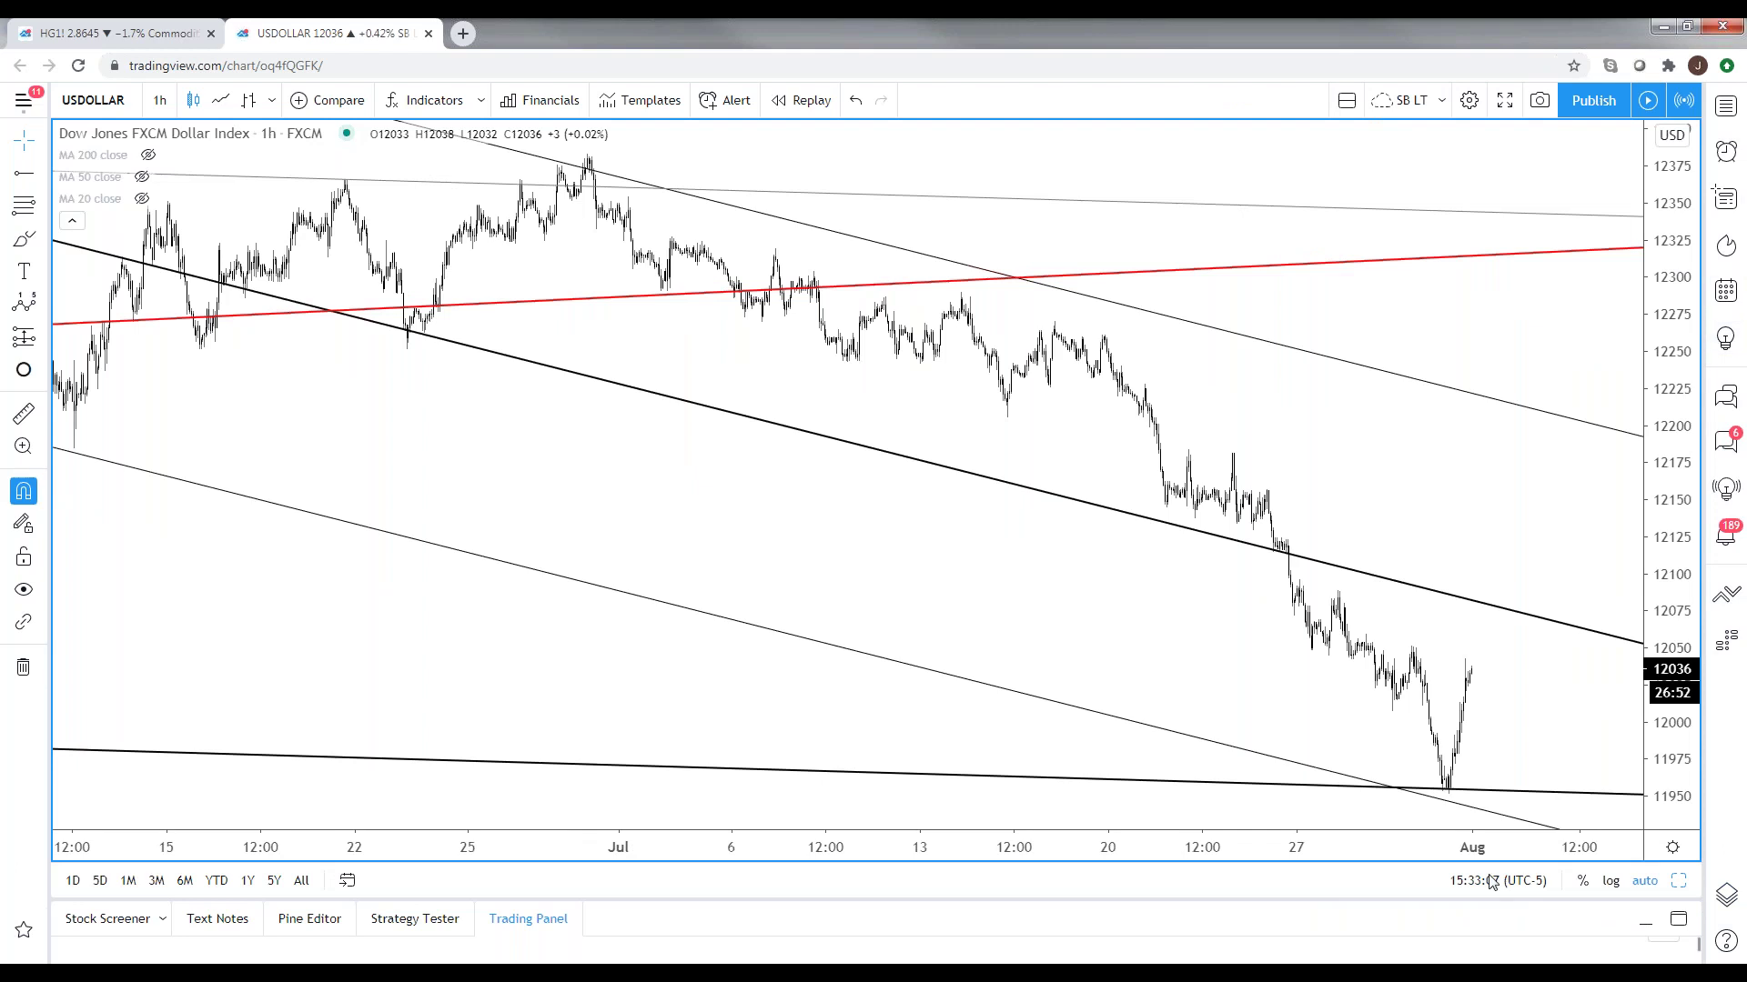
# - Enable the pitchfork's 0.5 level lines
pyautogui.doubleClick(1506, 609)
pyautogui.click(727, 422)
pyautogui.press('Return')
pyautogui.scroll(-3, 456, 576)
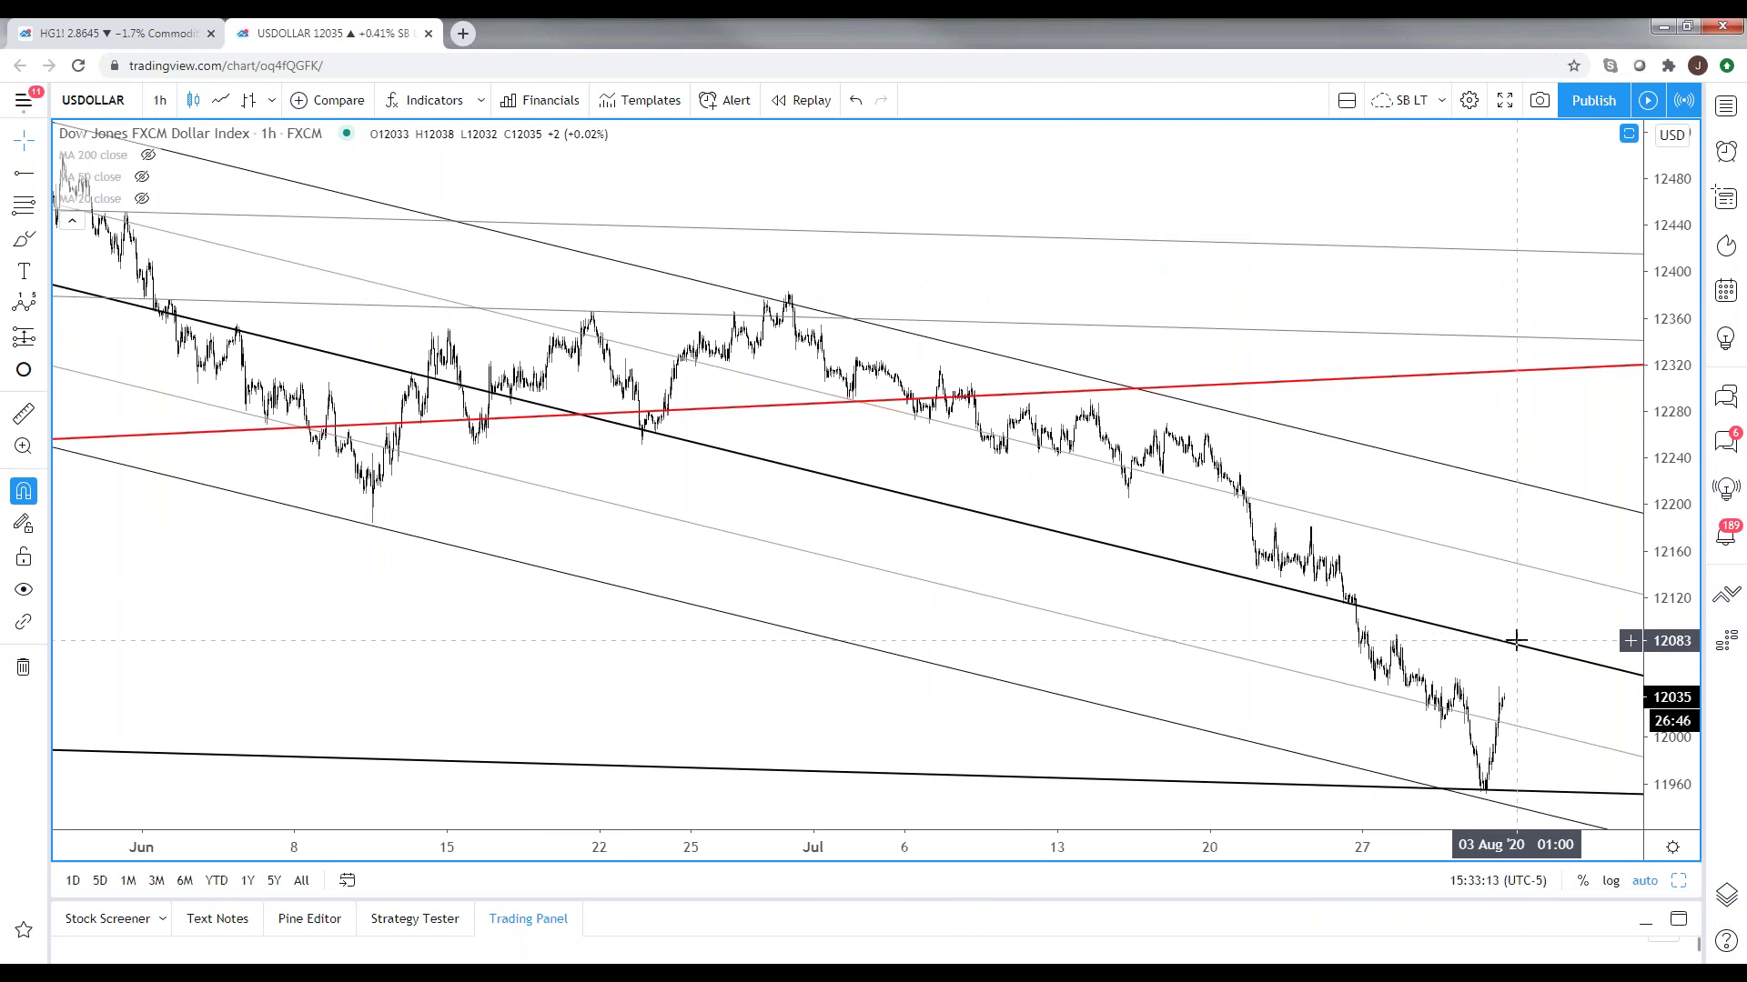
# - Place a horizontal ray at the 29 Jul low at 12008
pyautogui.click(1515, 737)
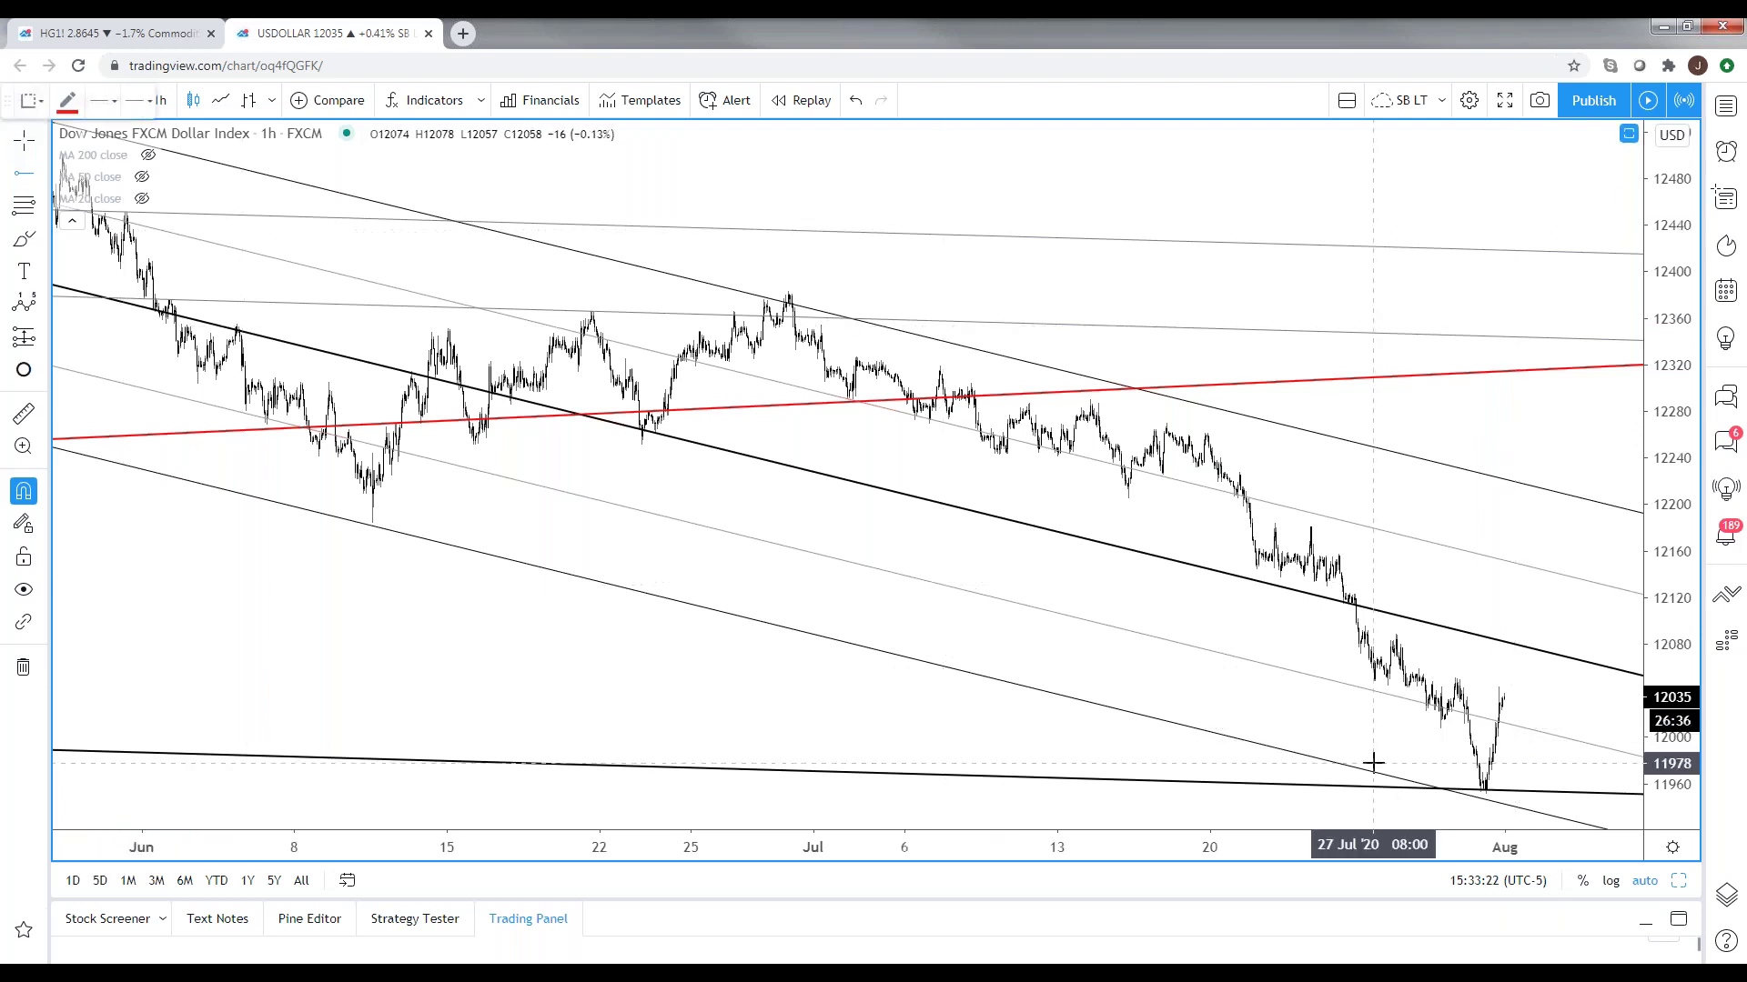
pyautogui.scroll(3, 1372, 762)
pyautogui.click(1284, 740)
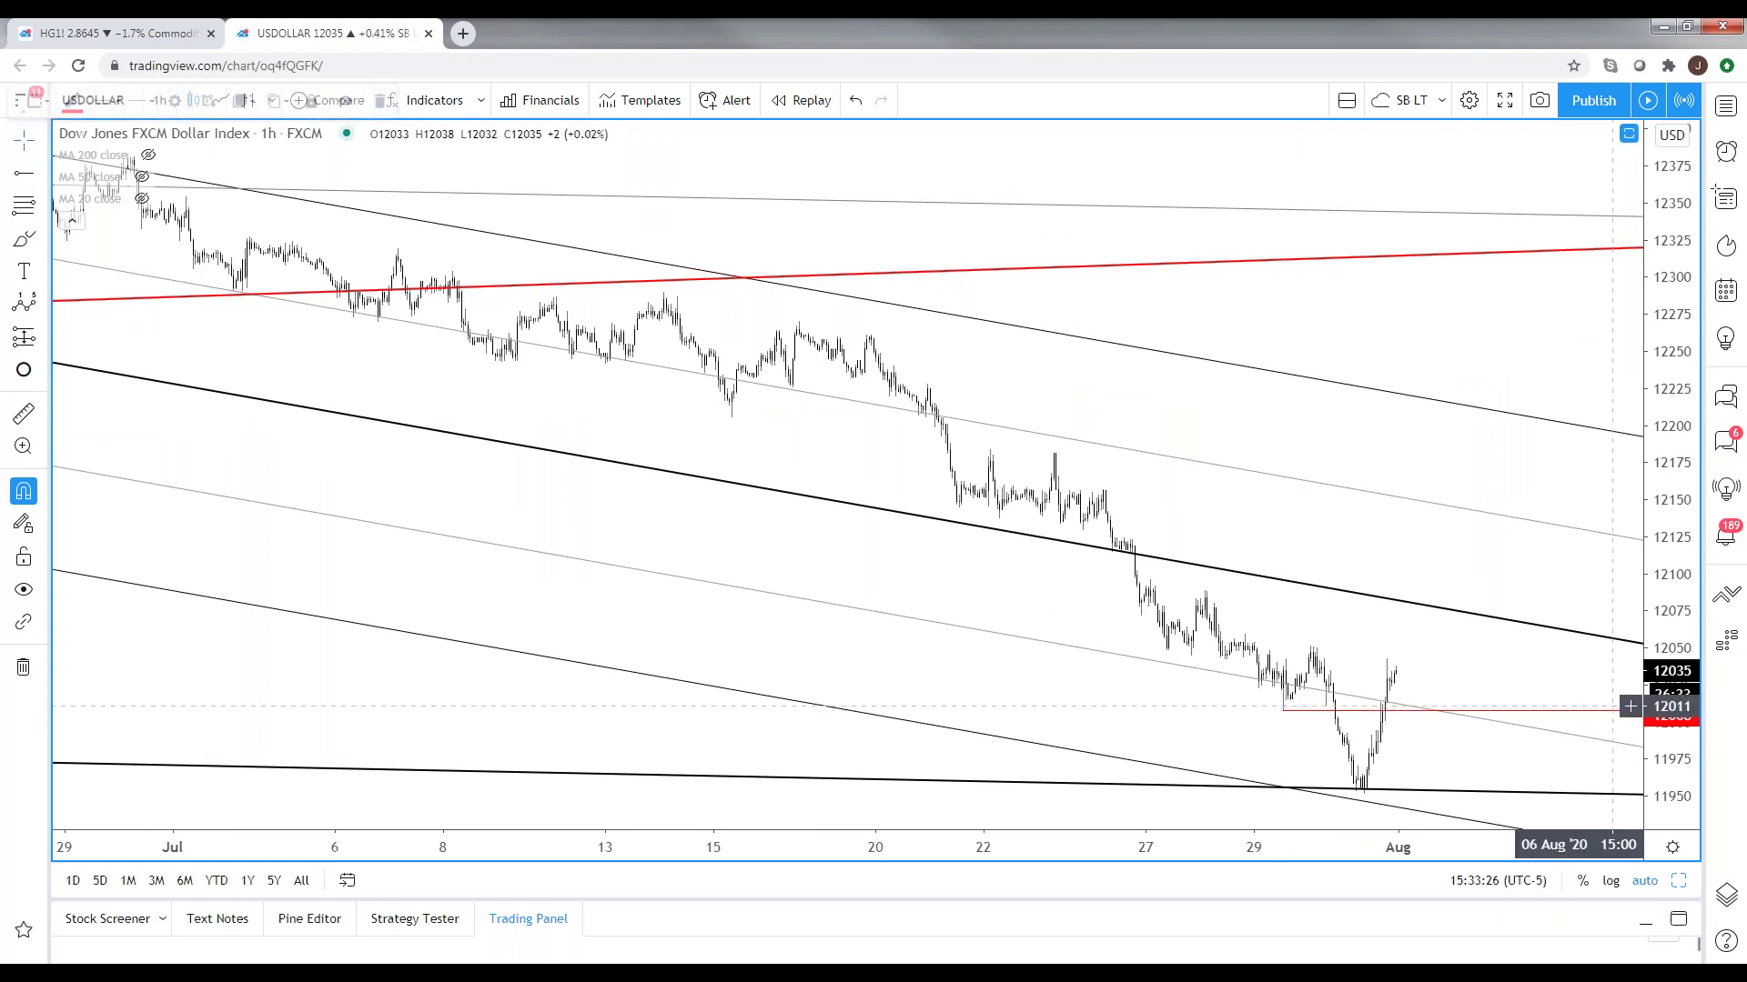
# - Colour the ray blue and shift the chart to leave empty space after August
pyautogui.doubleClick(1606, 711)
pyautogui.click(795, 507)
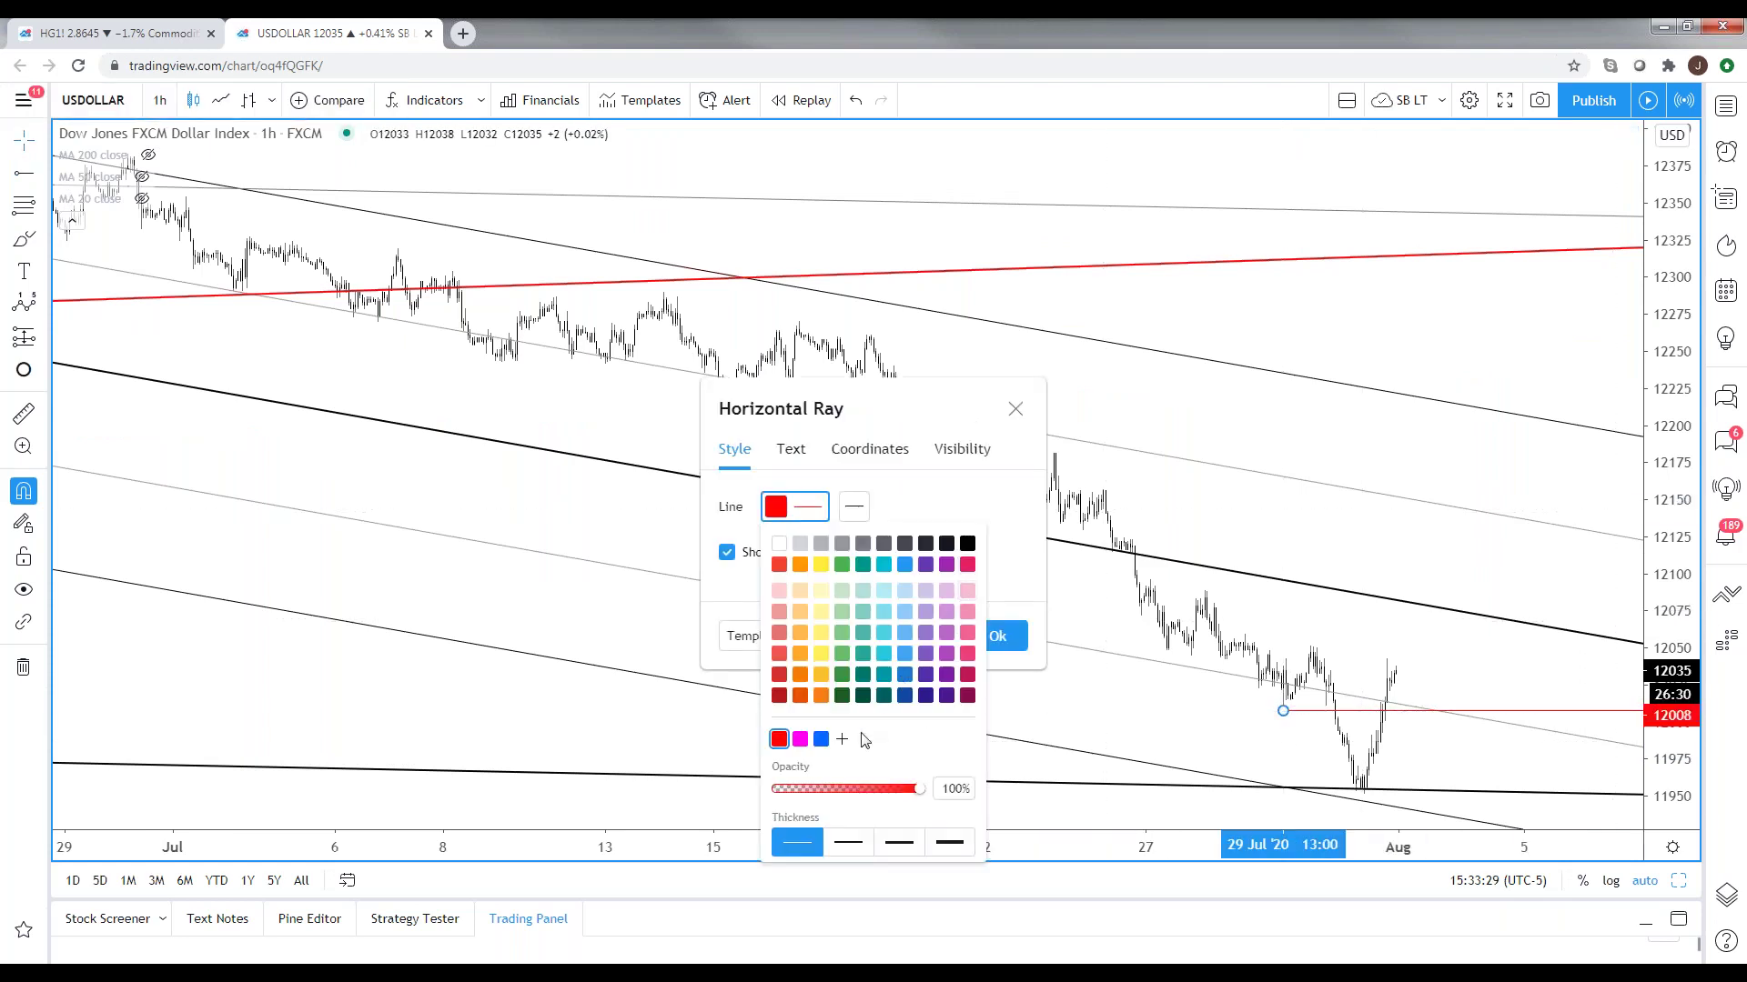
pyautogui.click(820, 739)
pyautogui.press('Return')
pyautogui.scroll(-4, 499, 632)
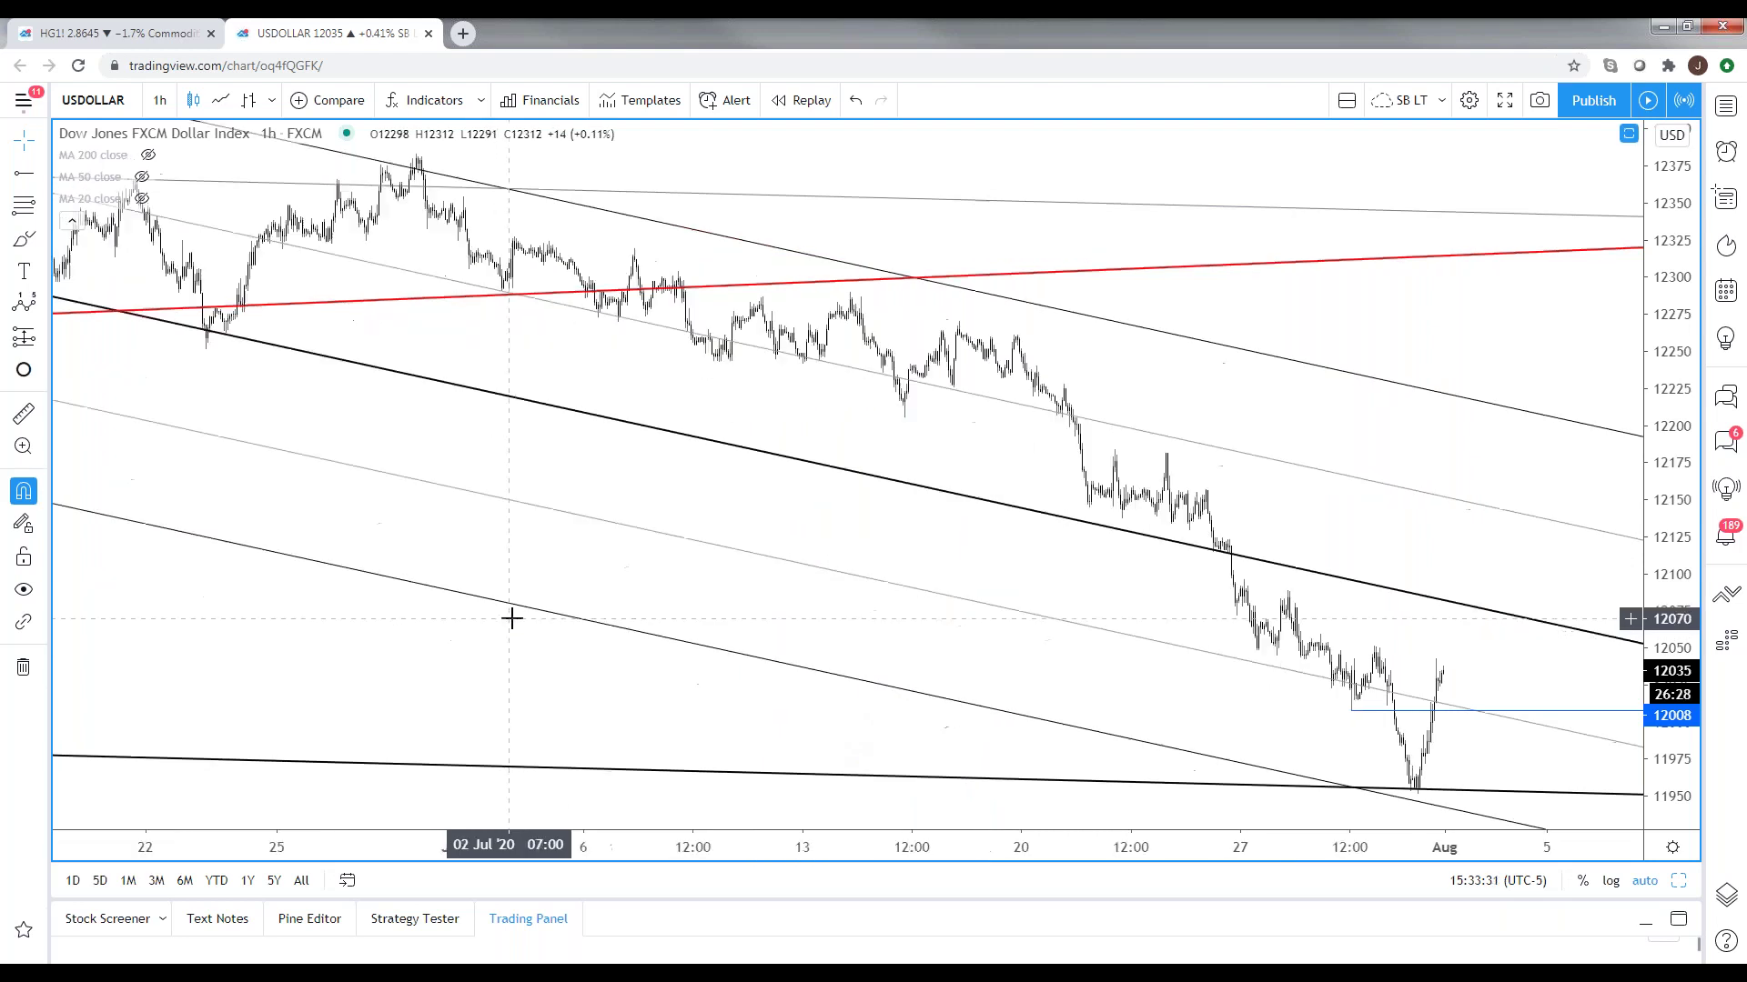
pyautogui.scroll(-4, 871, 618)
pyautogui.moveTo(885, 691); pyautogui.dragTo(734, 682)
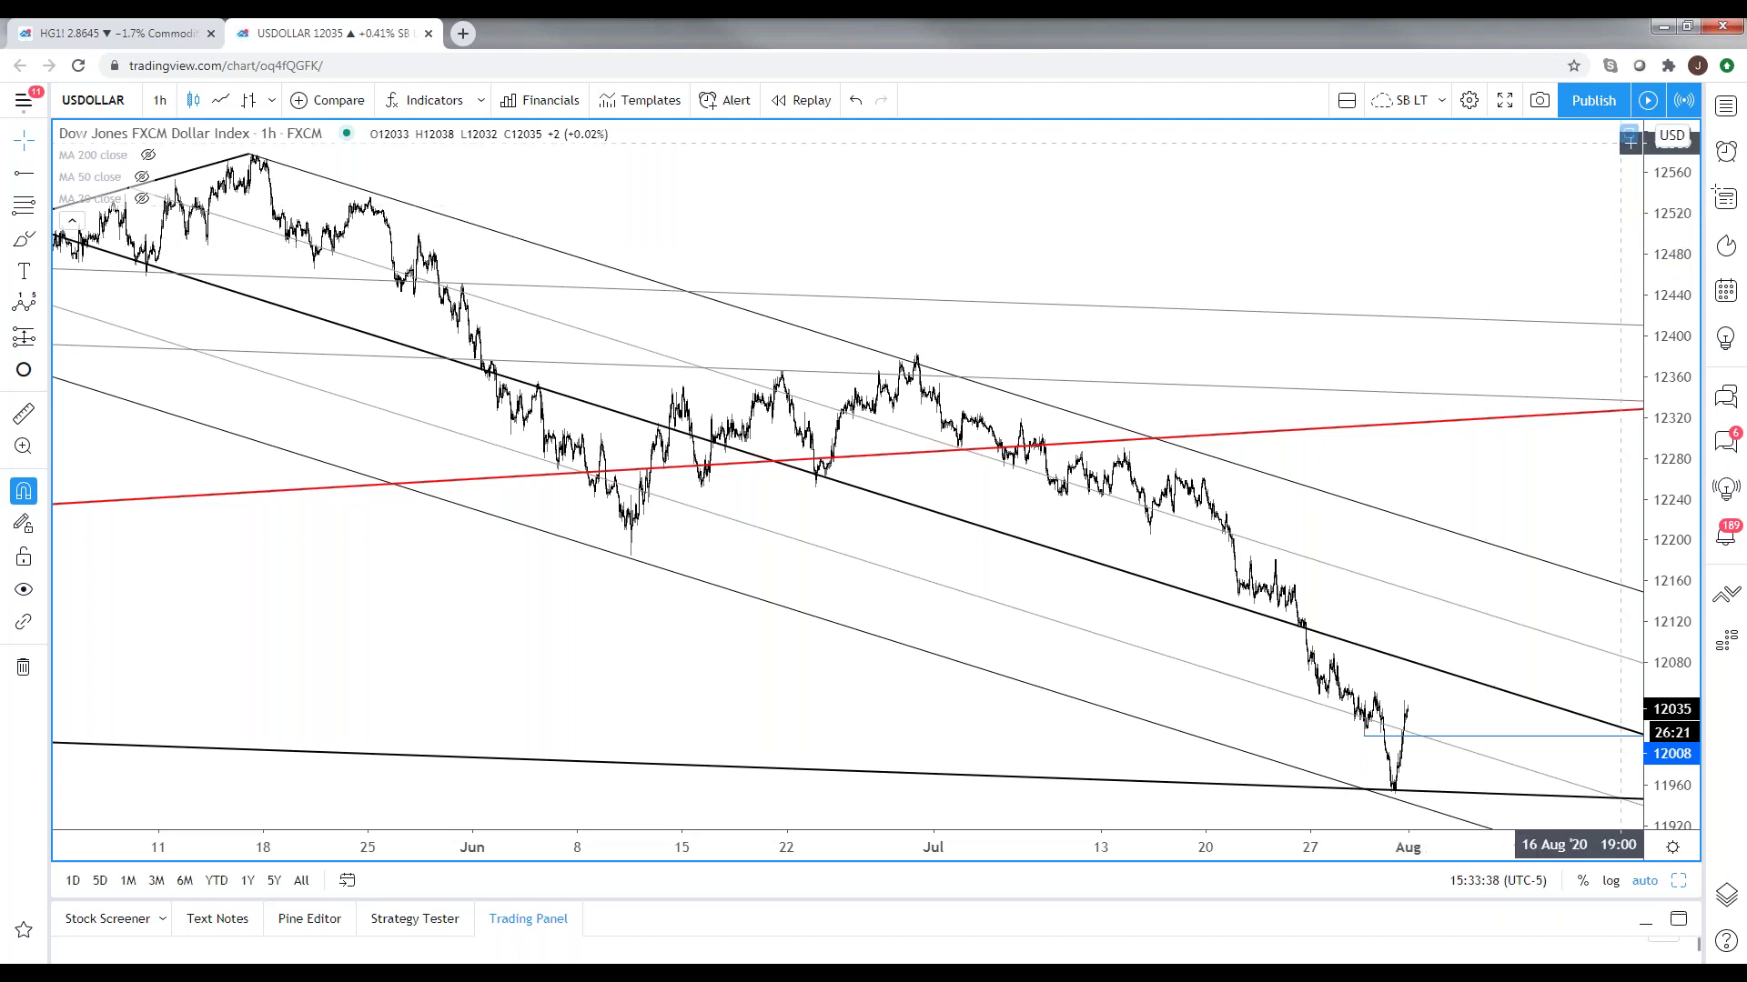
pyautogui.scroll(1, 1303, 537)
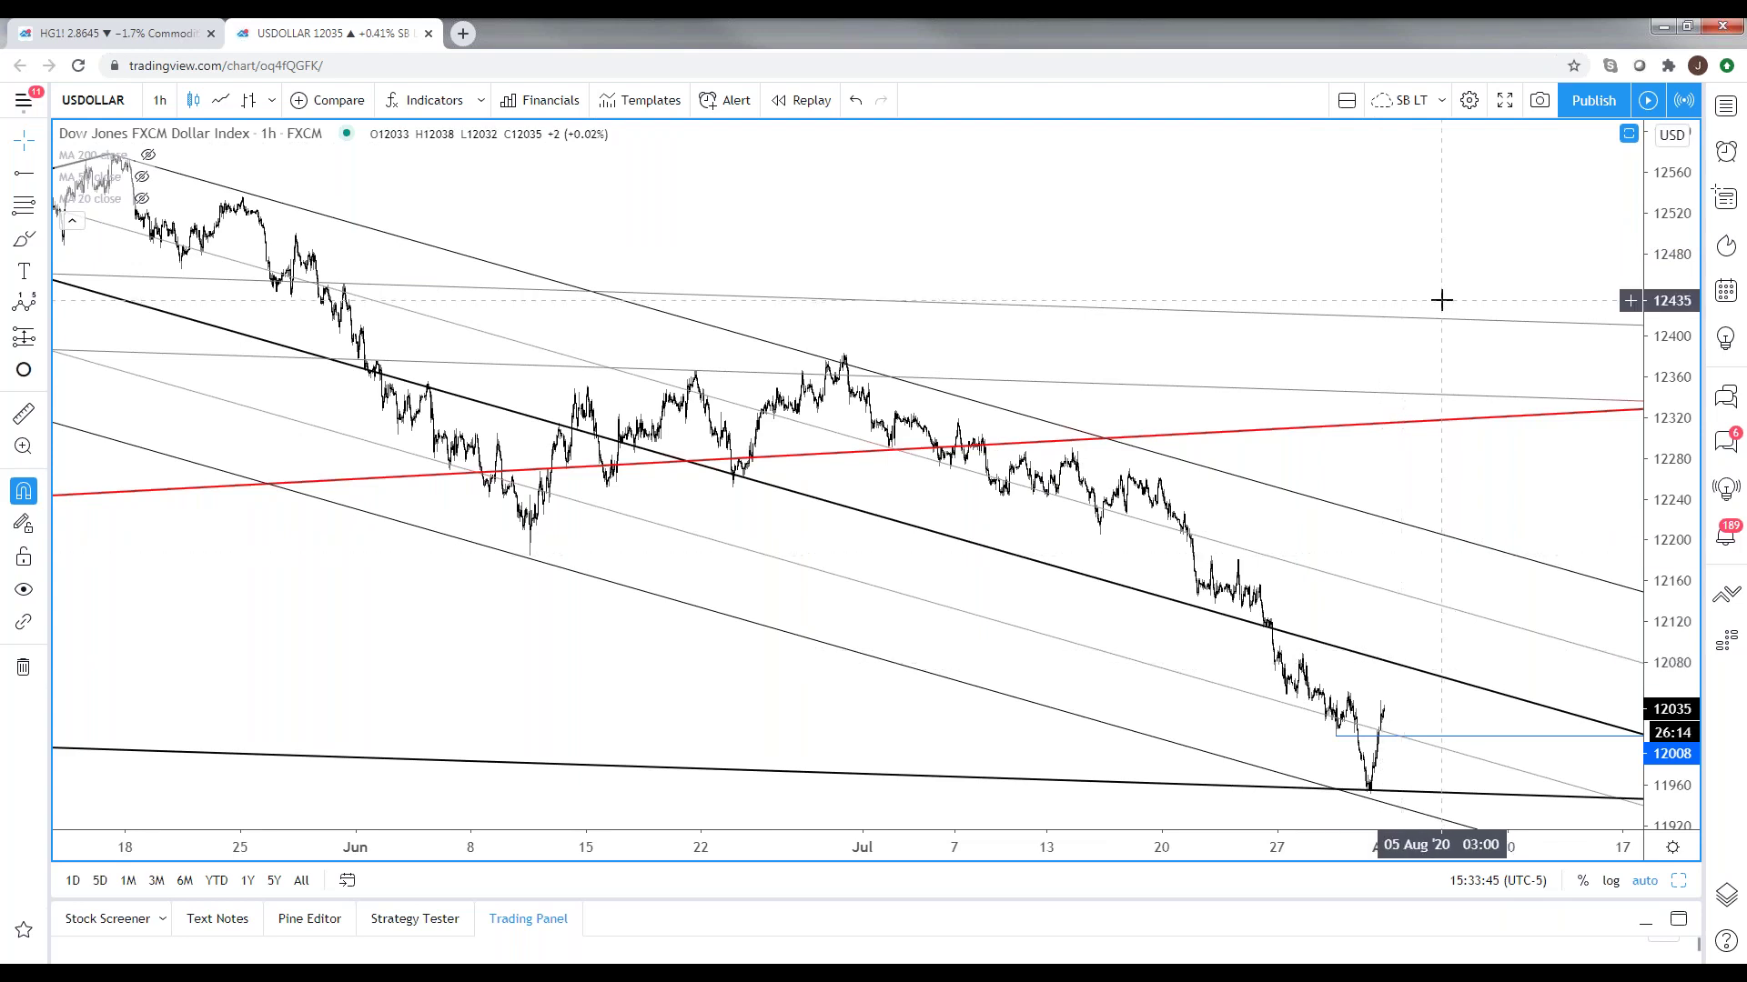
pyautogui.scroll(-3, 1450, 293)
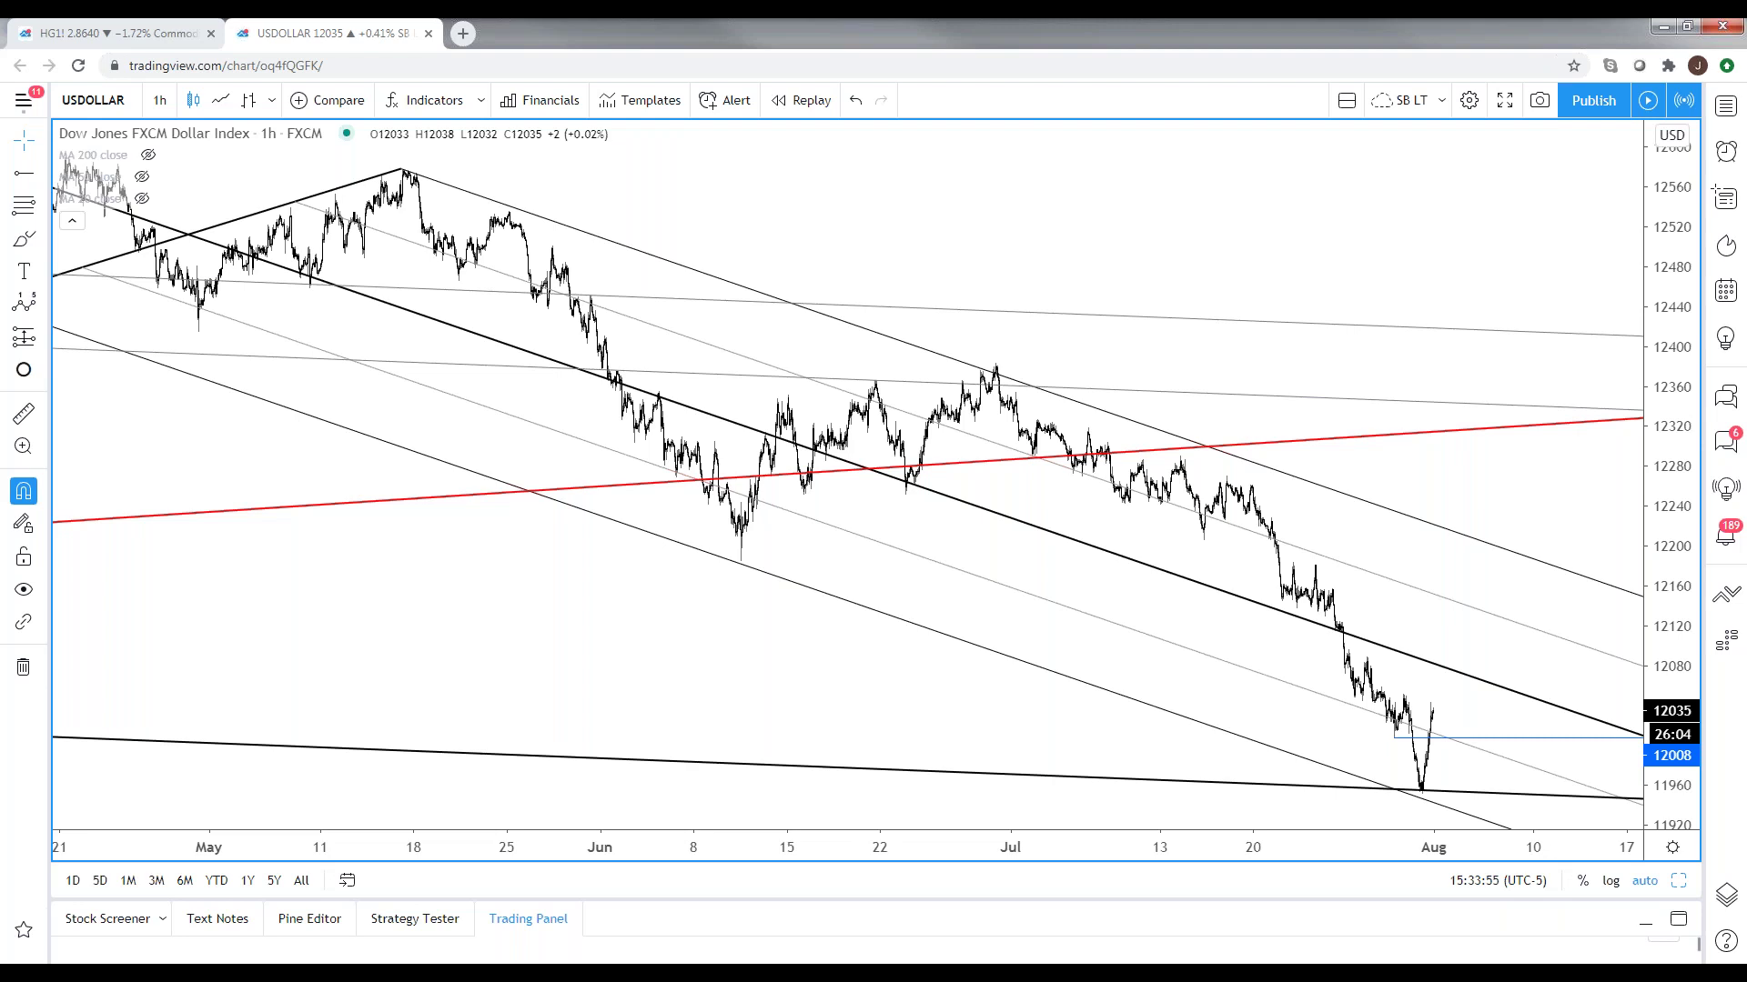
# - Switch the chart to EURUSD and enlarge the daily EURUSD chart
pyautogui.write('EURUSD')
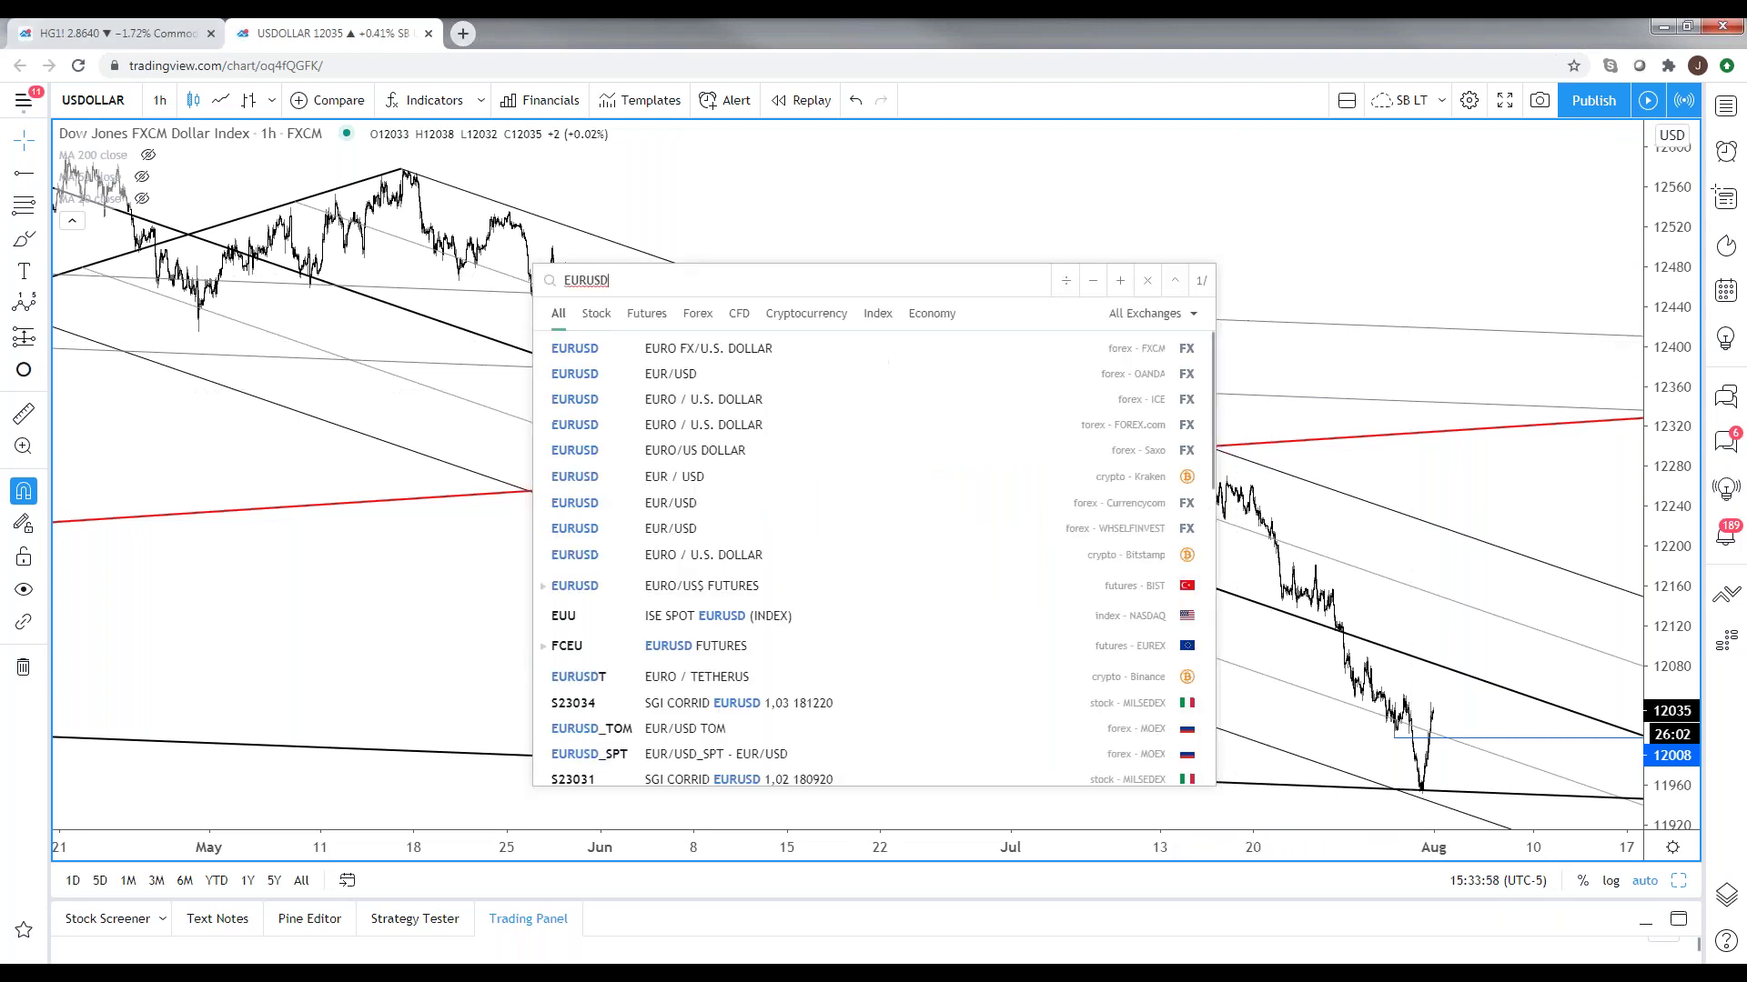
pyautogui.press('Return')
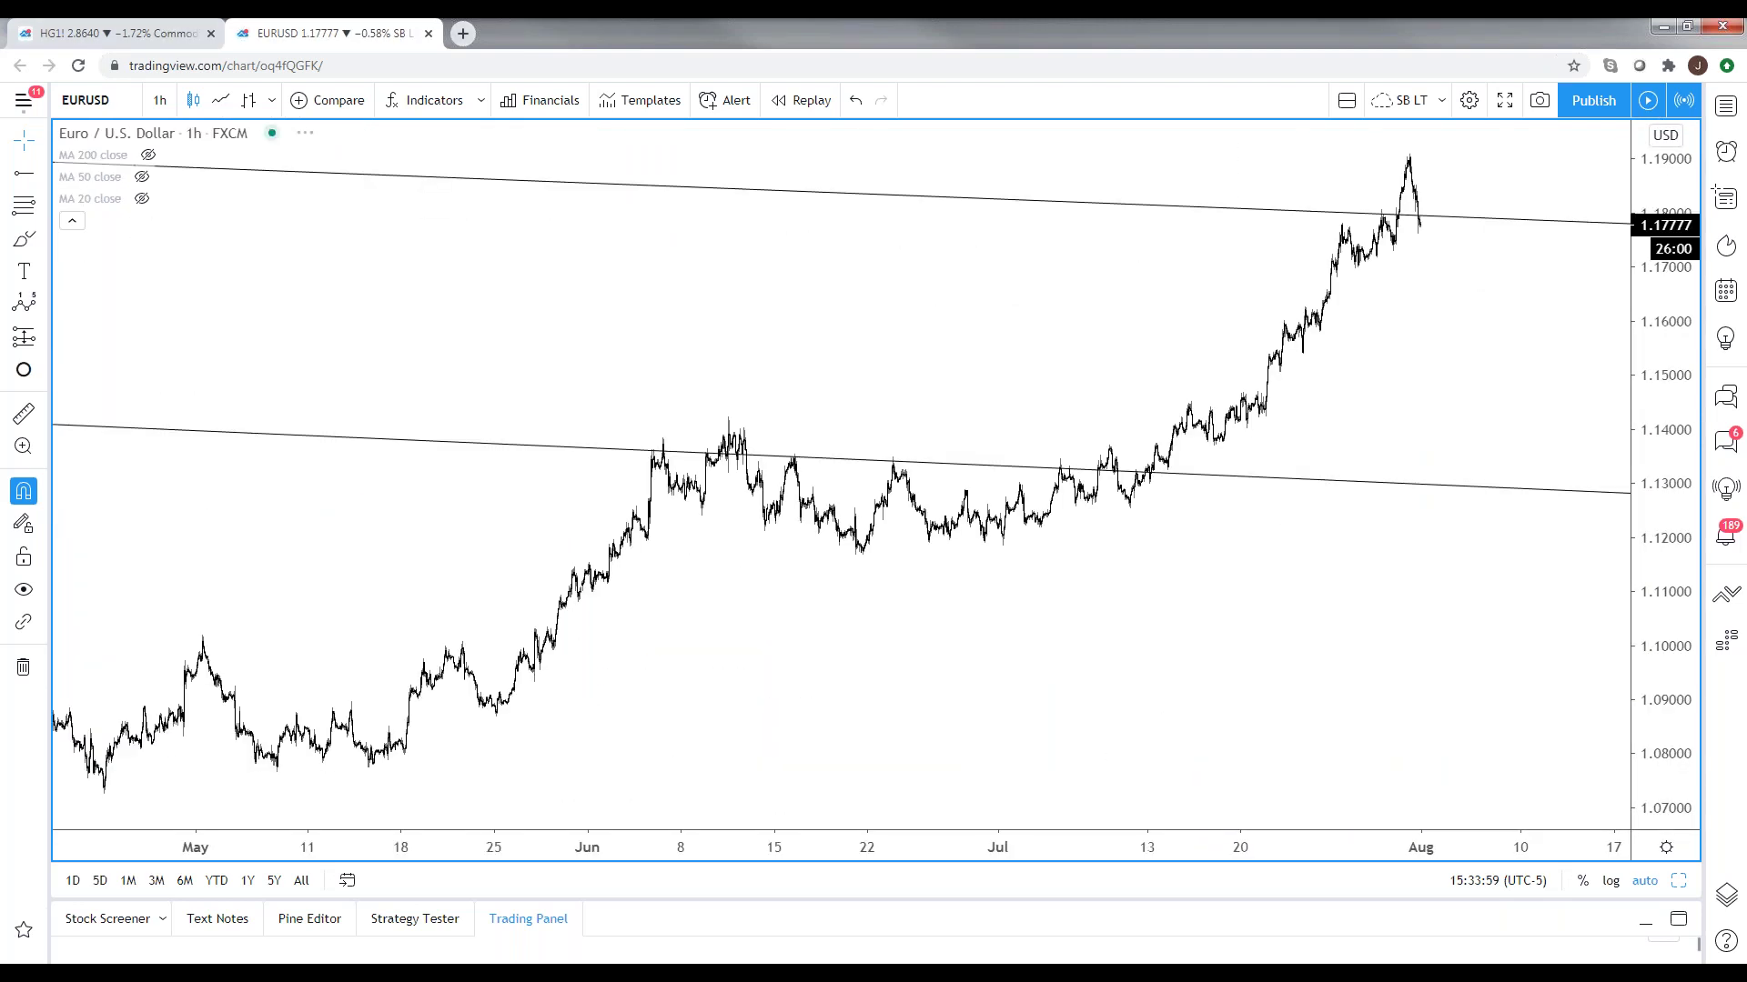
pyautogui.click(1677, 882)
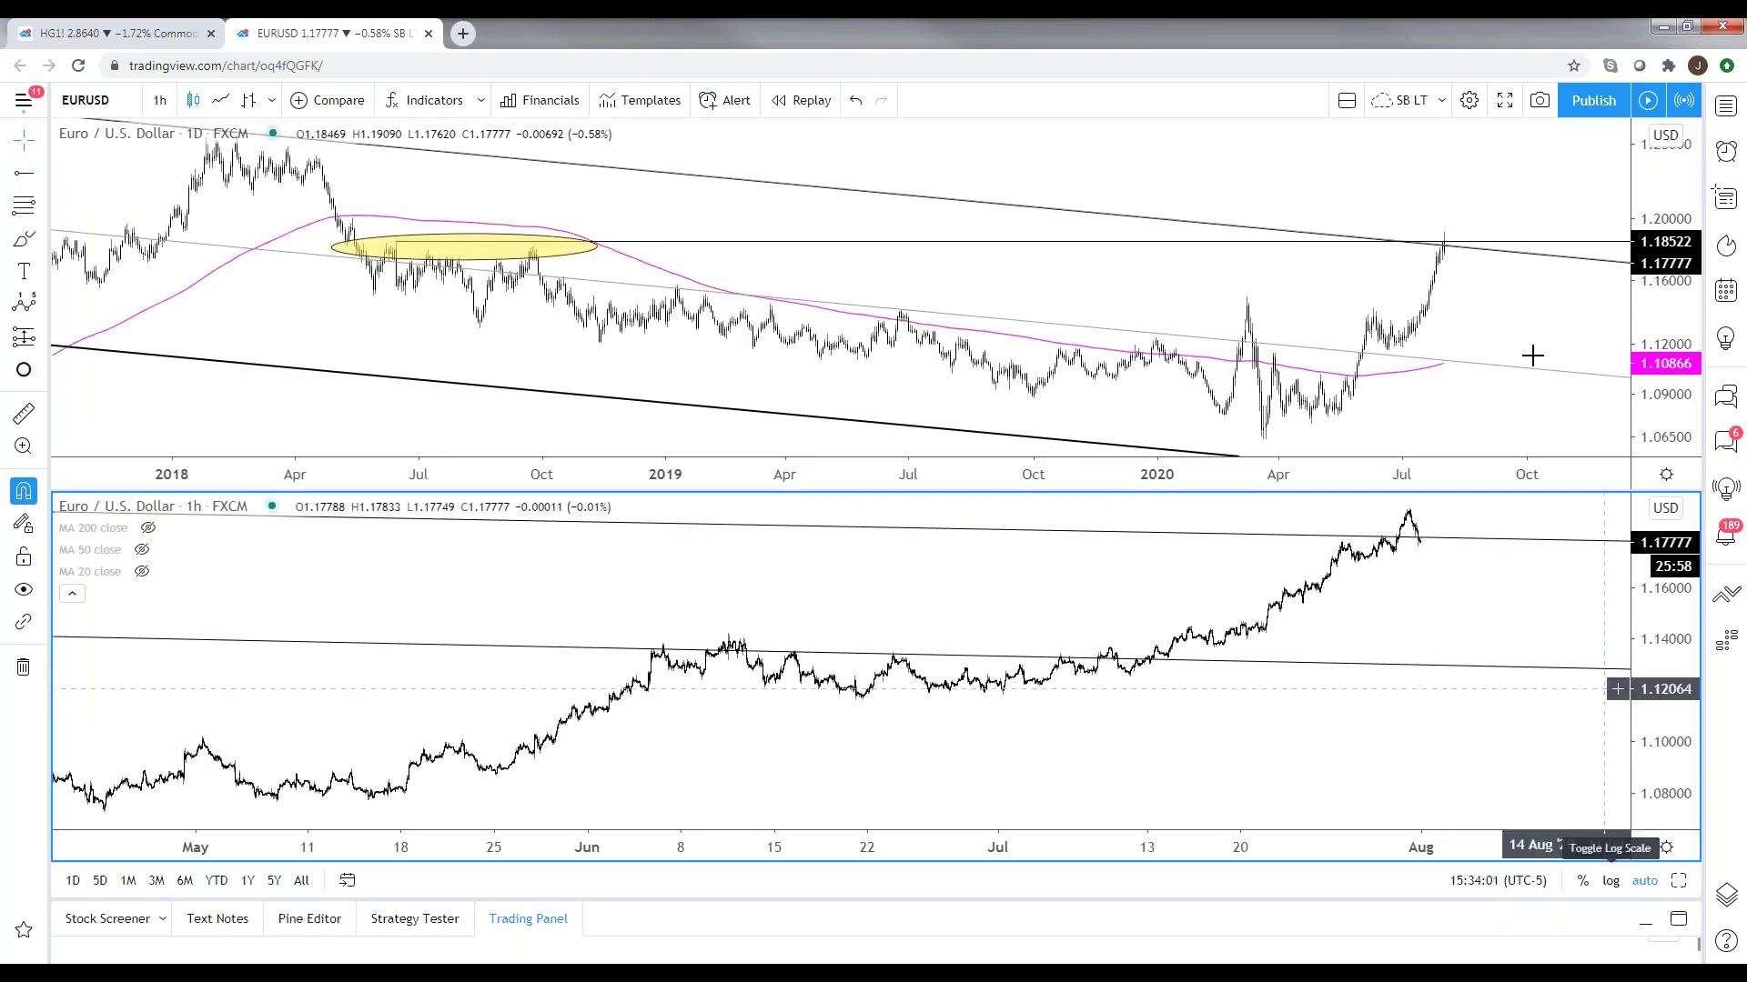
pyautogui.click(1676, 881)
# - Zoom and pan the daily EURUSD chart, then switch over to TradeStation
pyautogui.scroll(-6, 1255, 670)
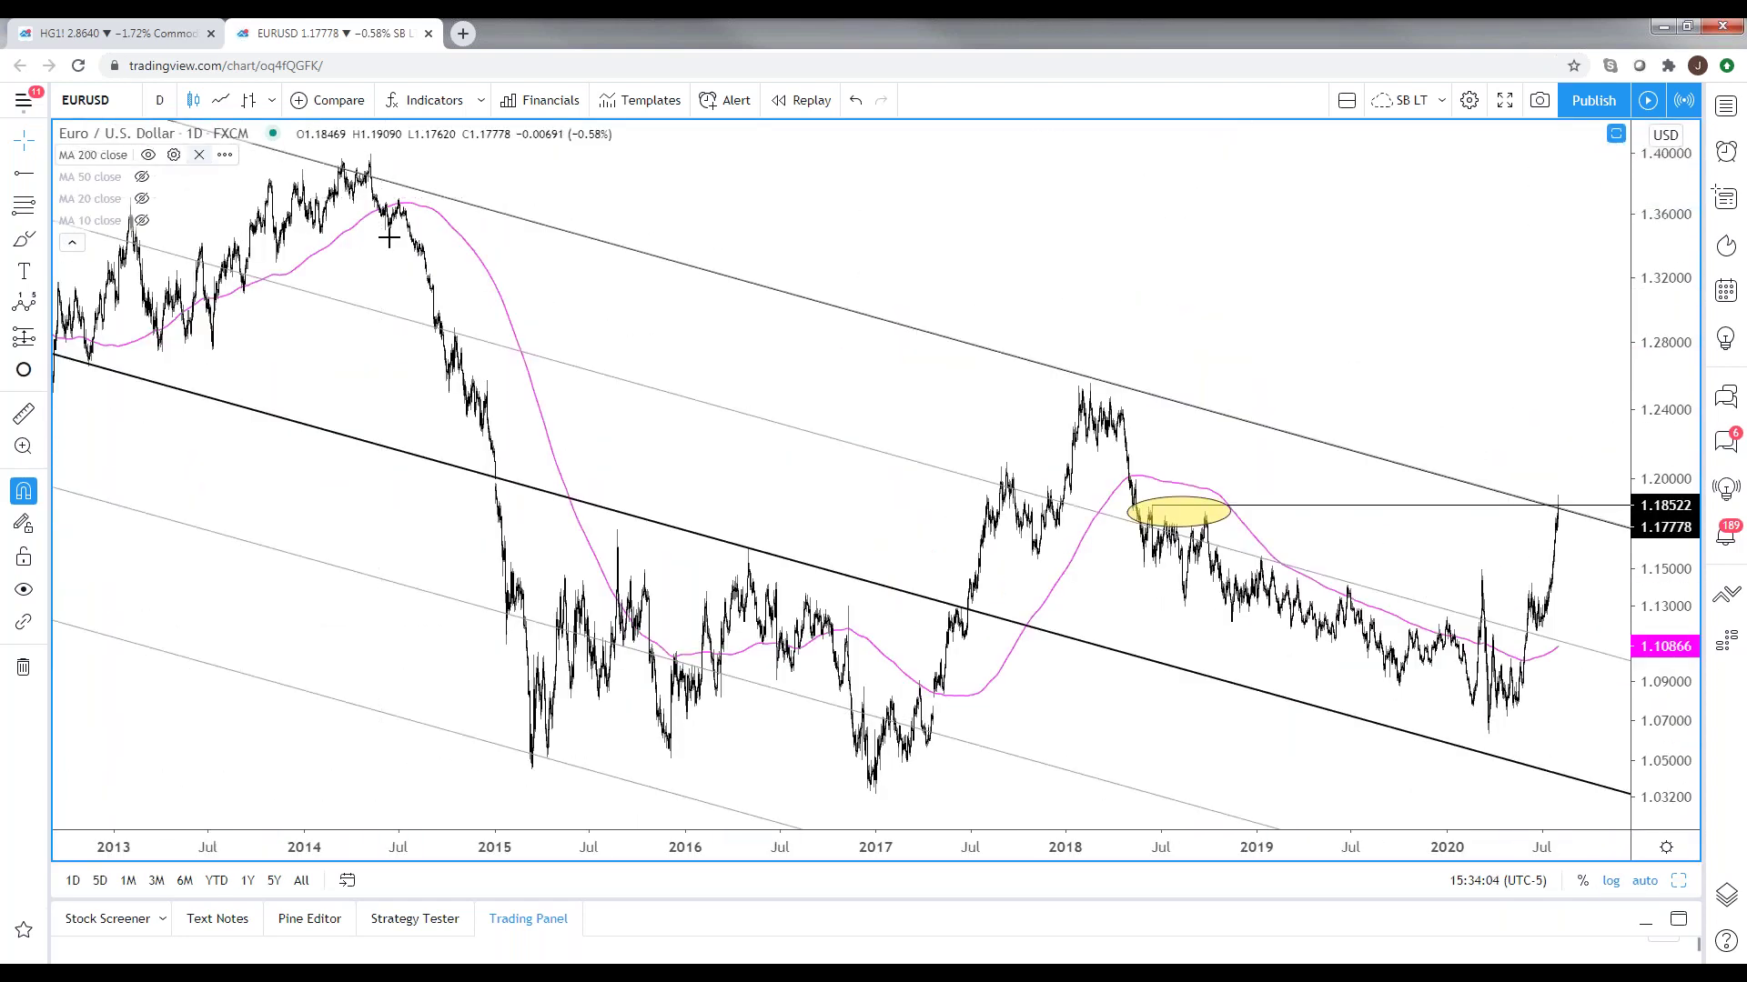
pyautogui.scroll(-5, 831, 390)
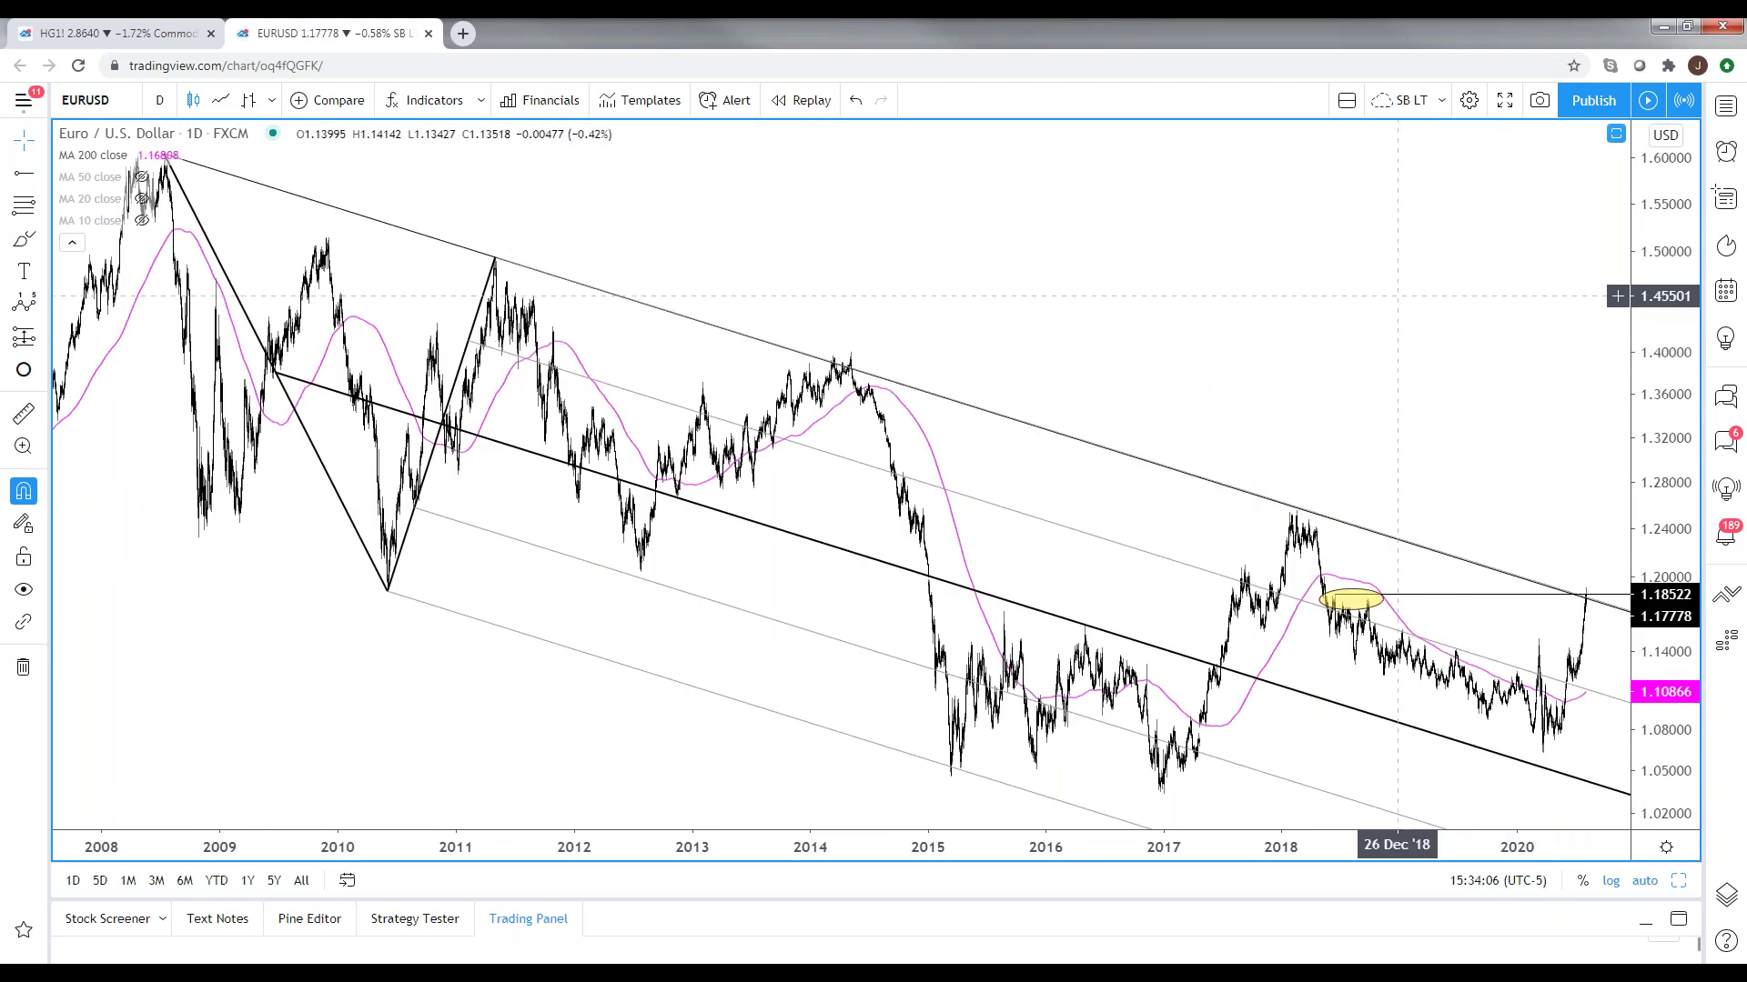
pyautogui.moveTo(1154, 234)
pyautogui.mouseDown()
pyautogui.moveTo(1126, 241)
pyautogui.moveTo(1181, 249)
pyautogui.mouseUp()
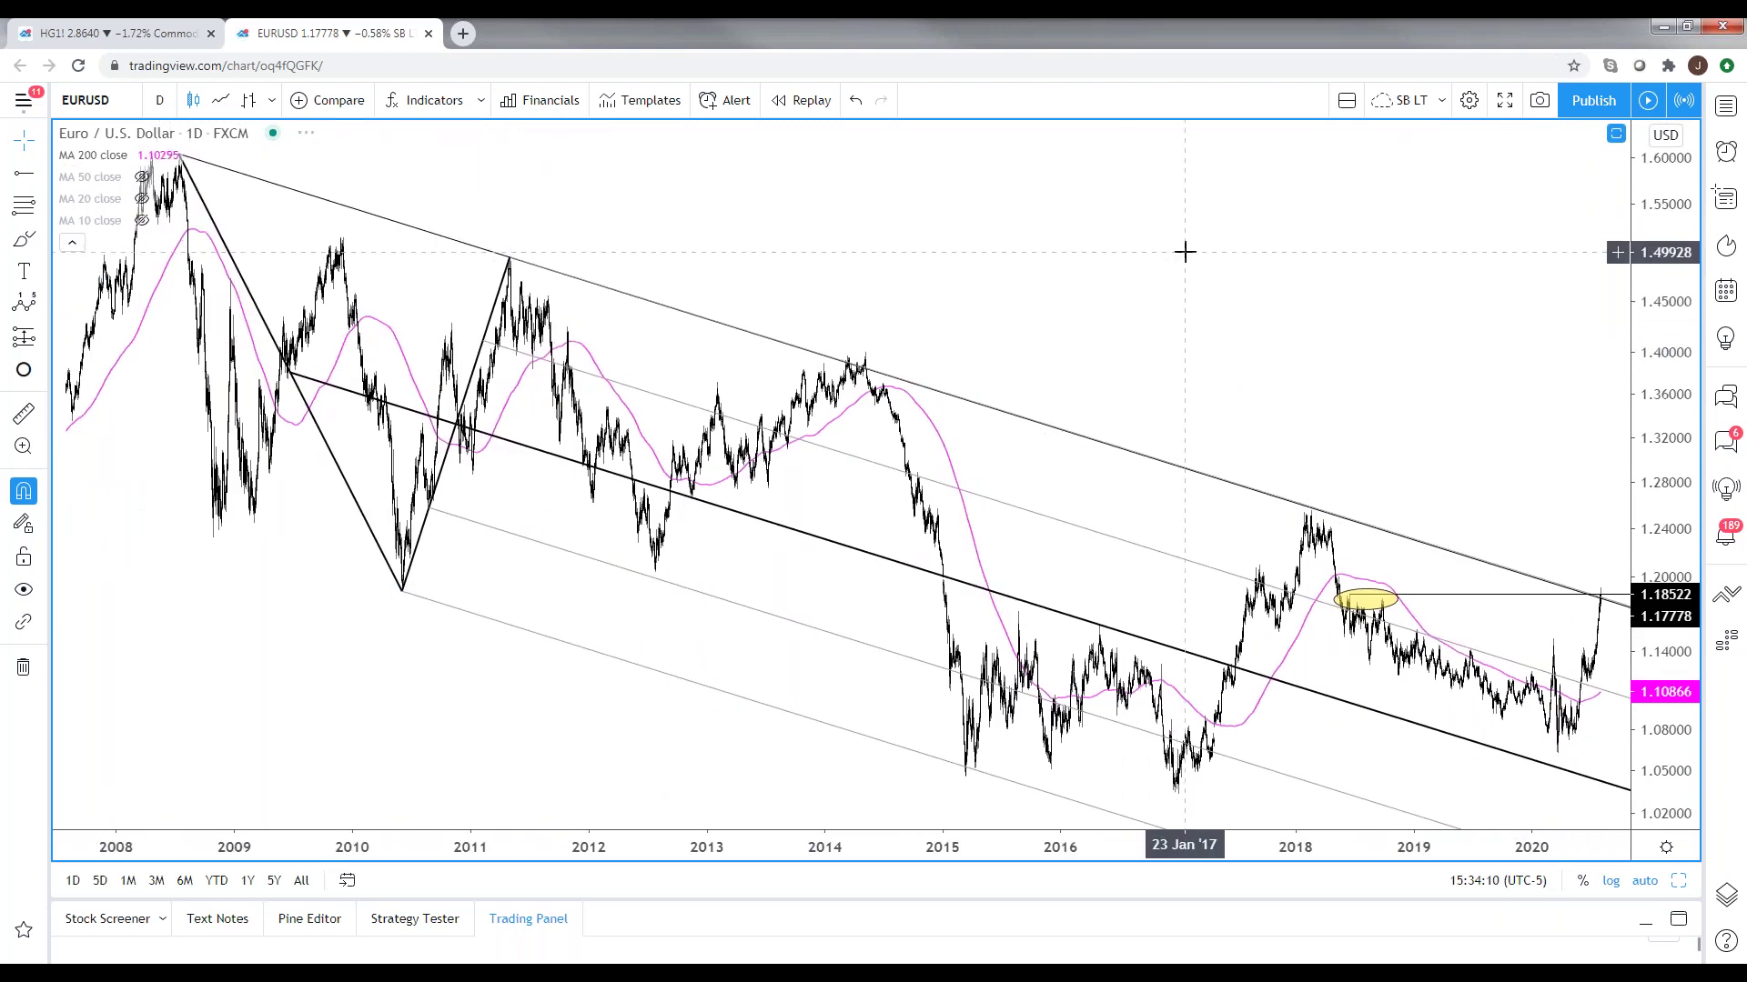
pyautogui.scroll(6, 1197, 253)
pyautogui.scroll(3, 837, 340)
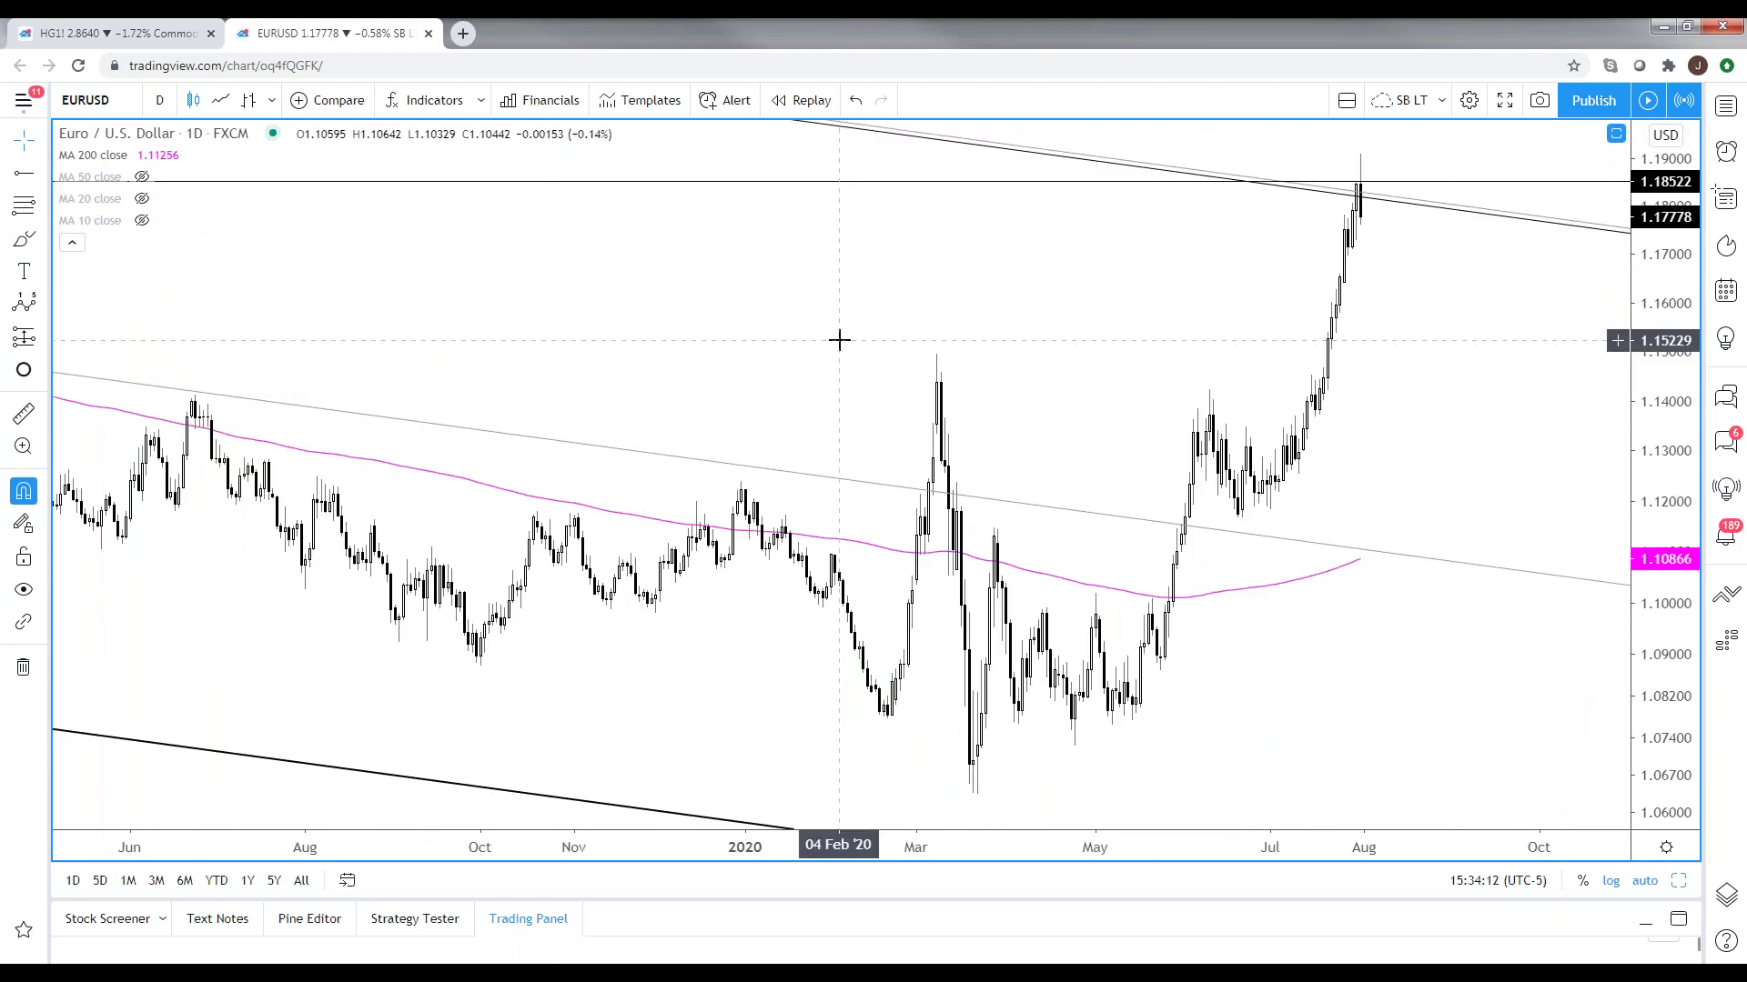
pyautogui.scroll(2, 807, 343)
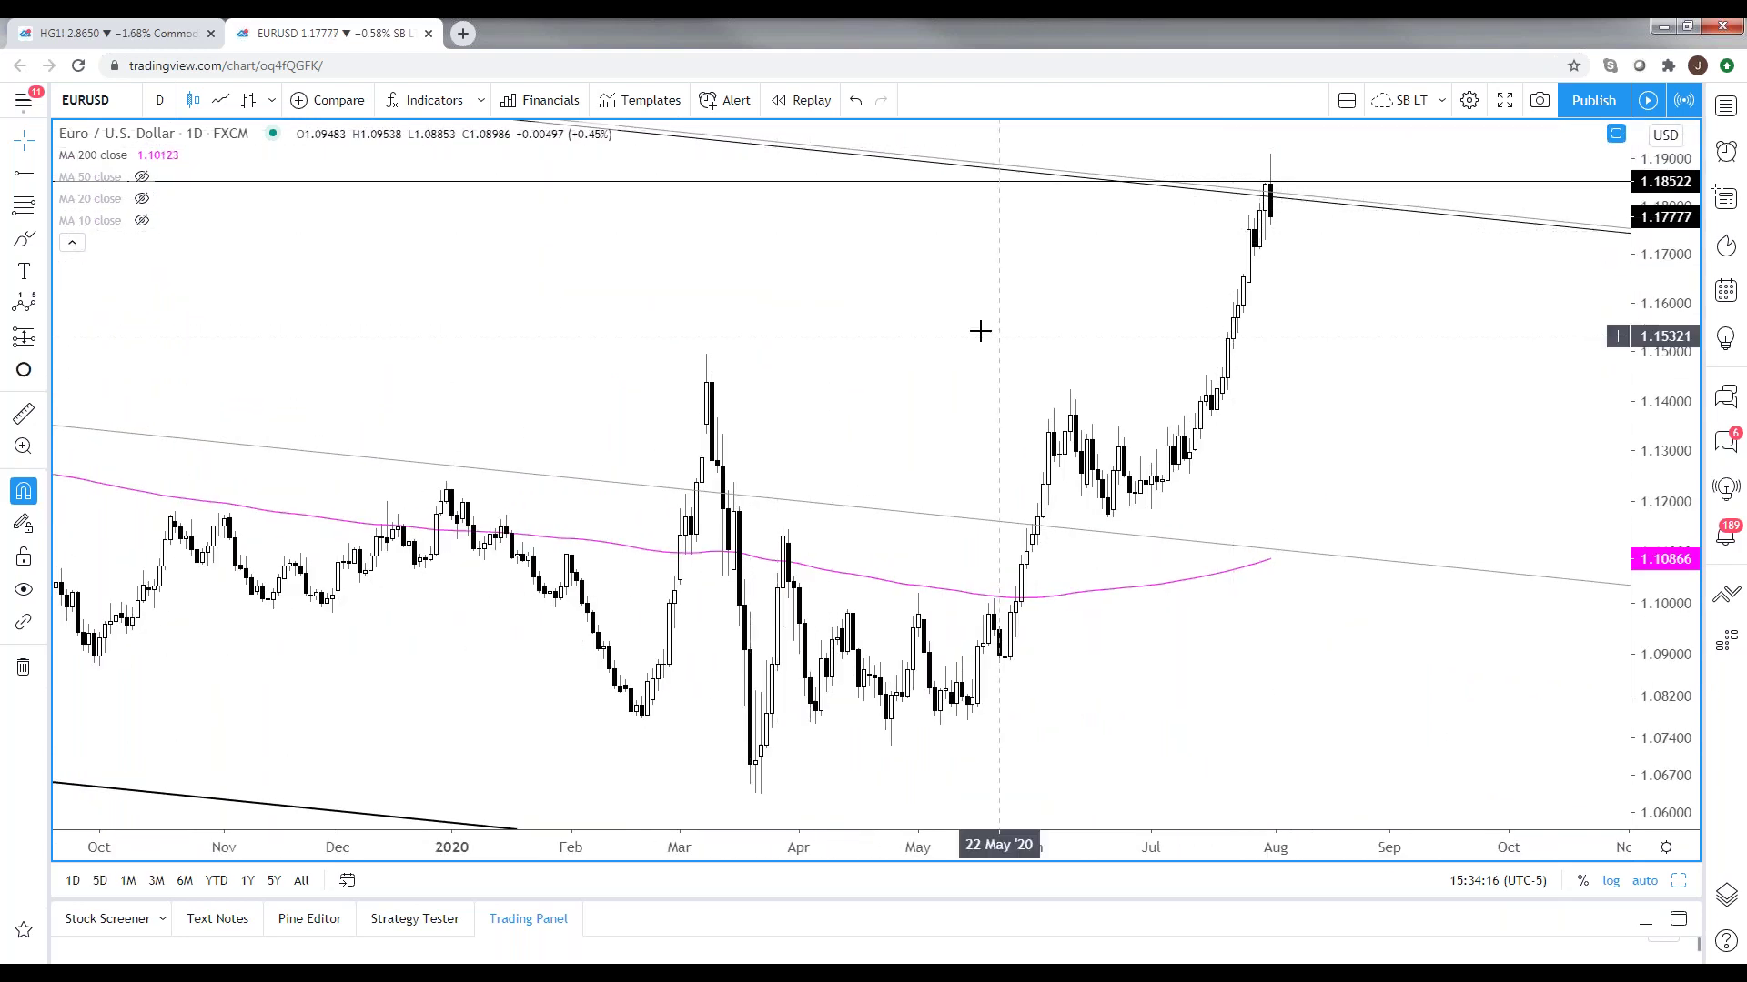
pyautogui.moveTo(979, 331); pyautogui.dragTo(1182, 340)
pyautogui.scroll(2, 1174, 394)
pyautogui.scroll(2, 1174, 394)
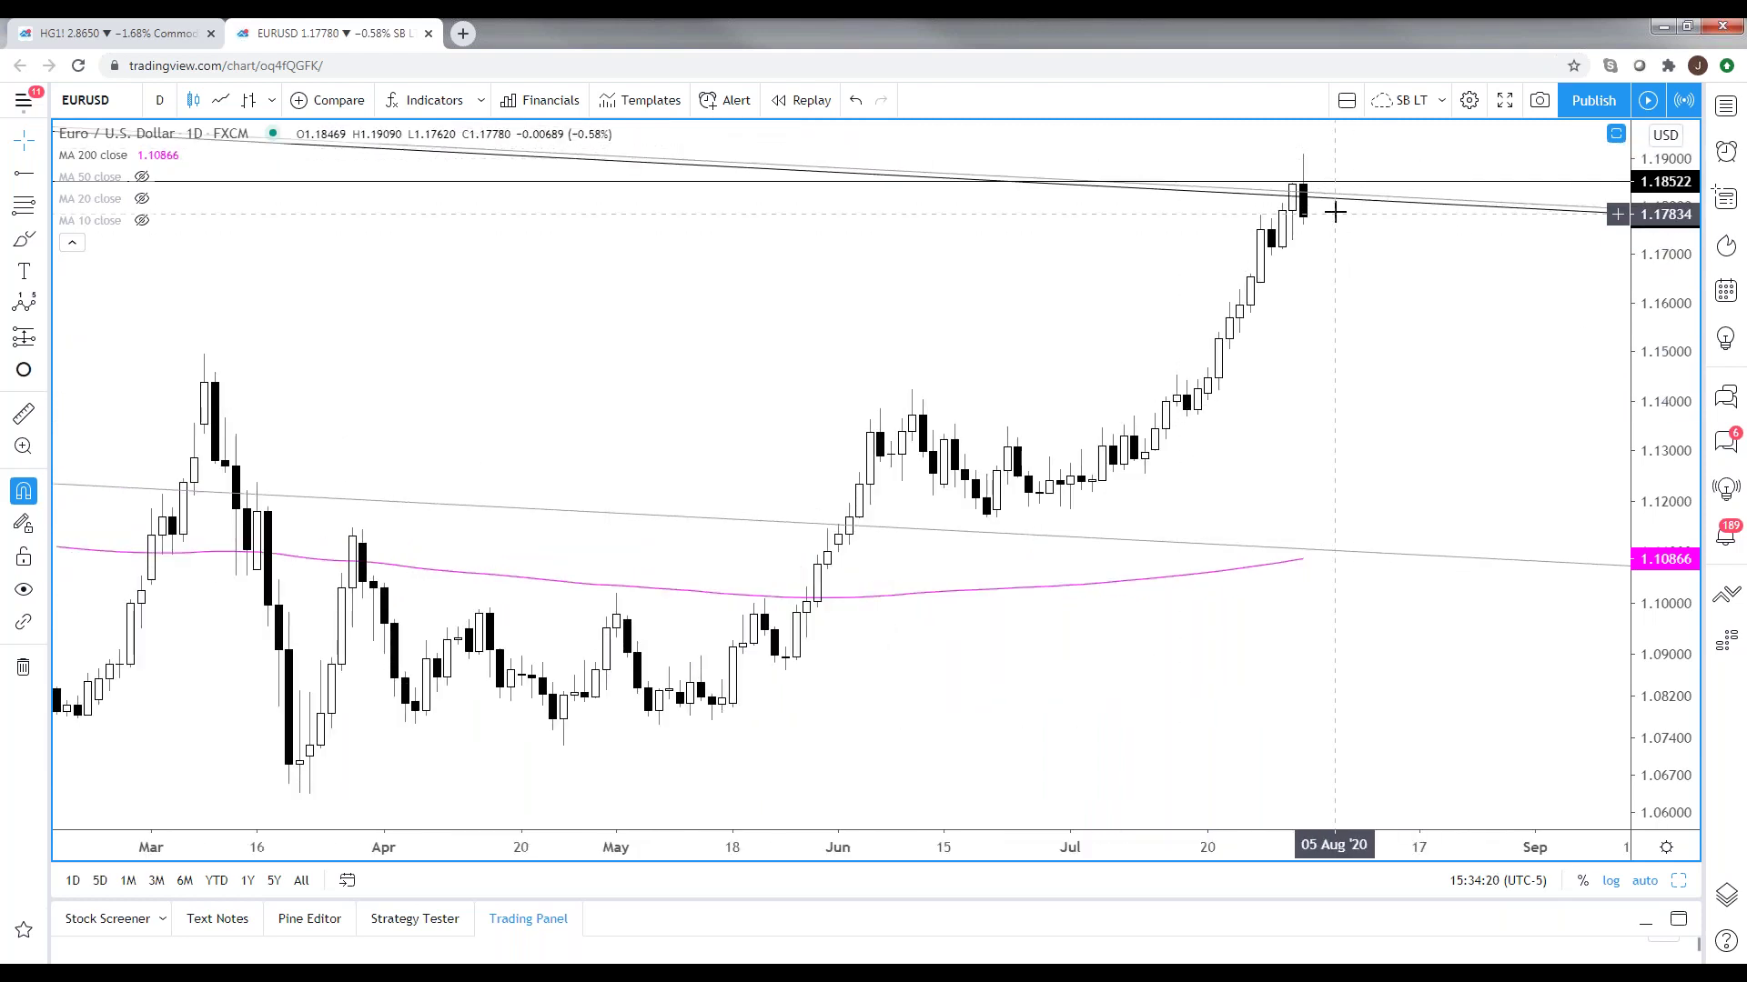
pyautogui.scroll(-1, 1335, 220)
pyautogui.scroll(-1, 1336, 220)
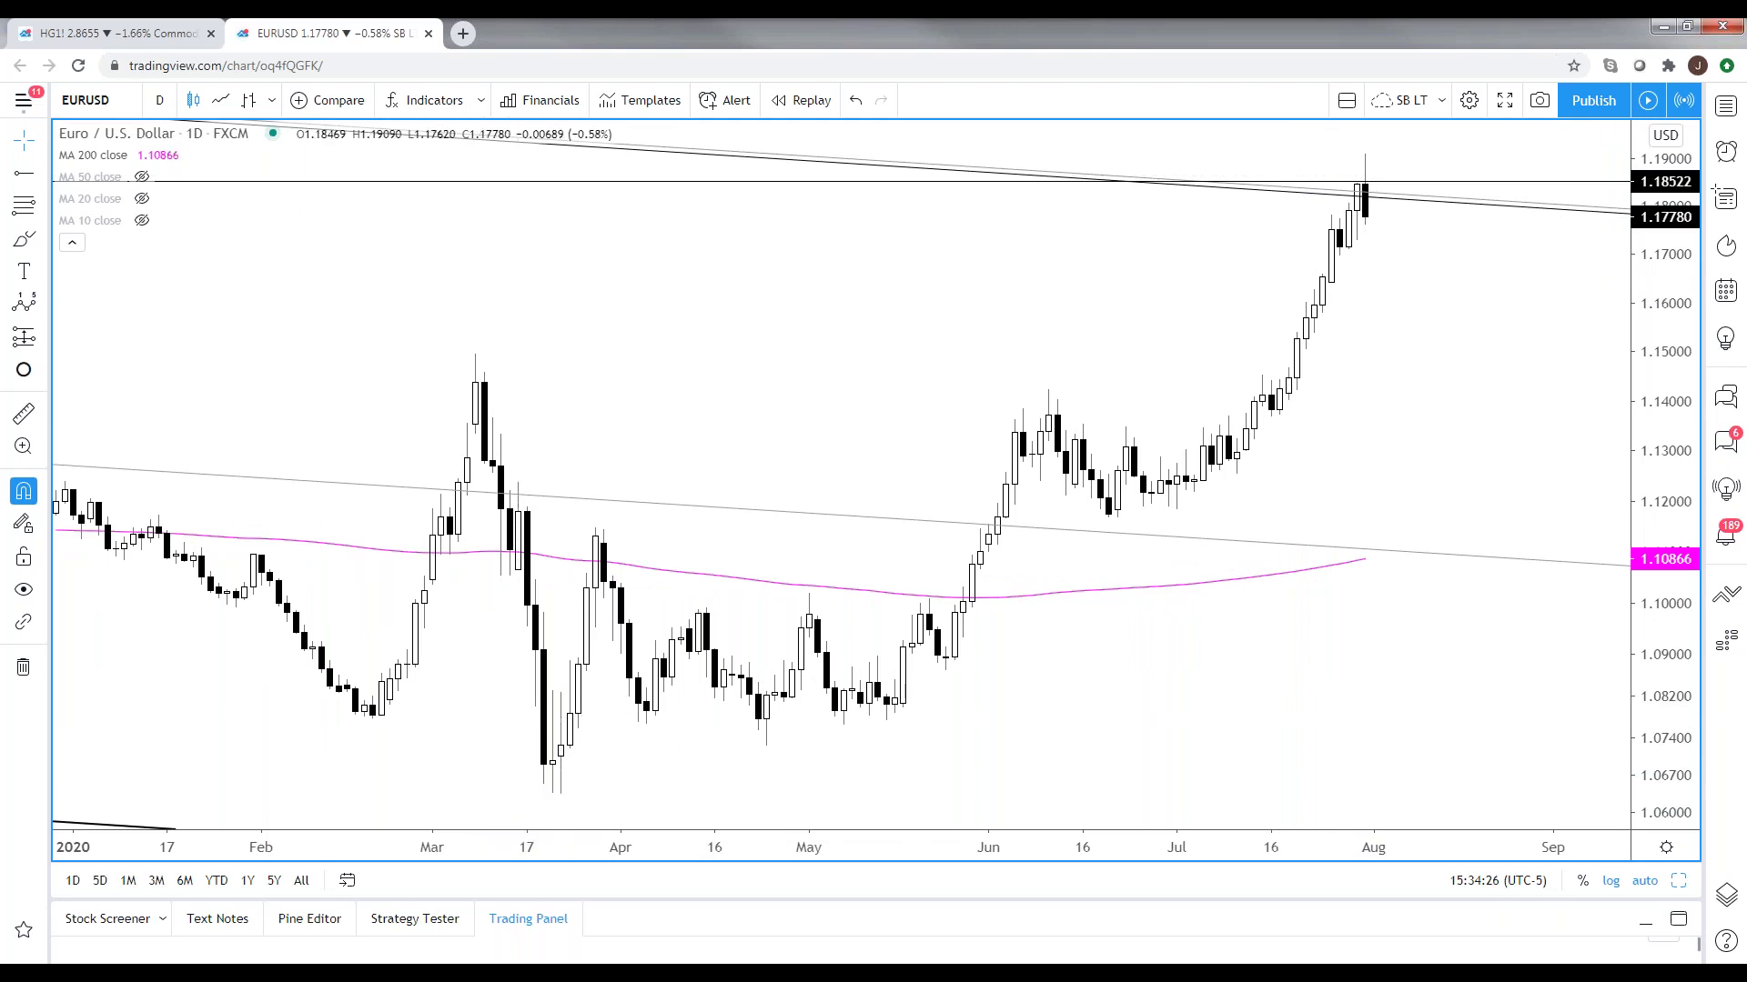
pyautogui.hotkey('alt', 'Tab')
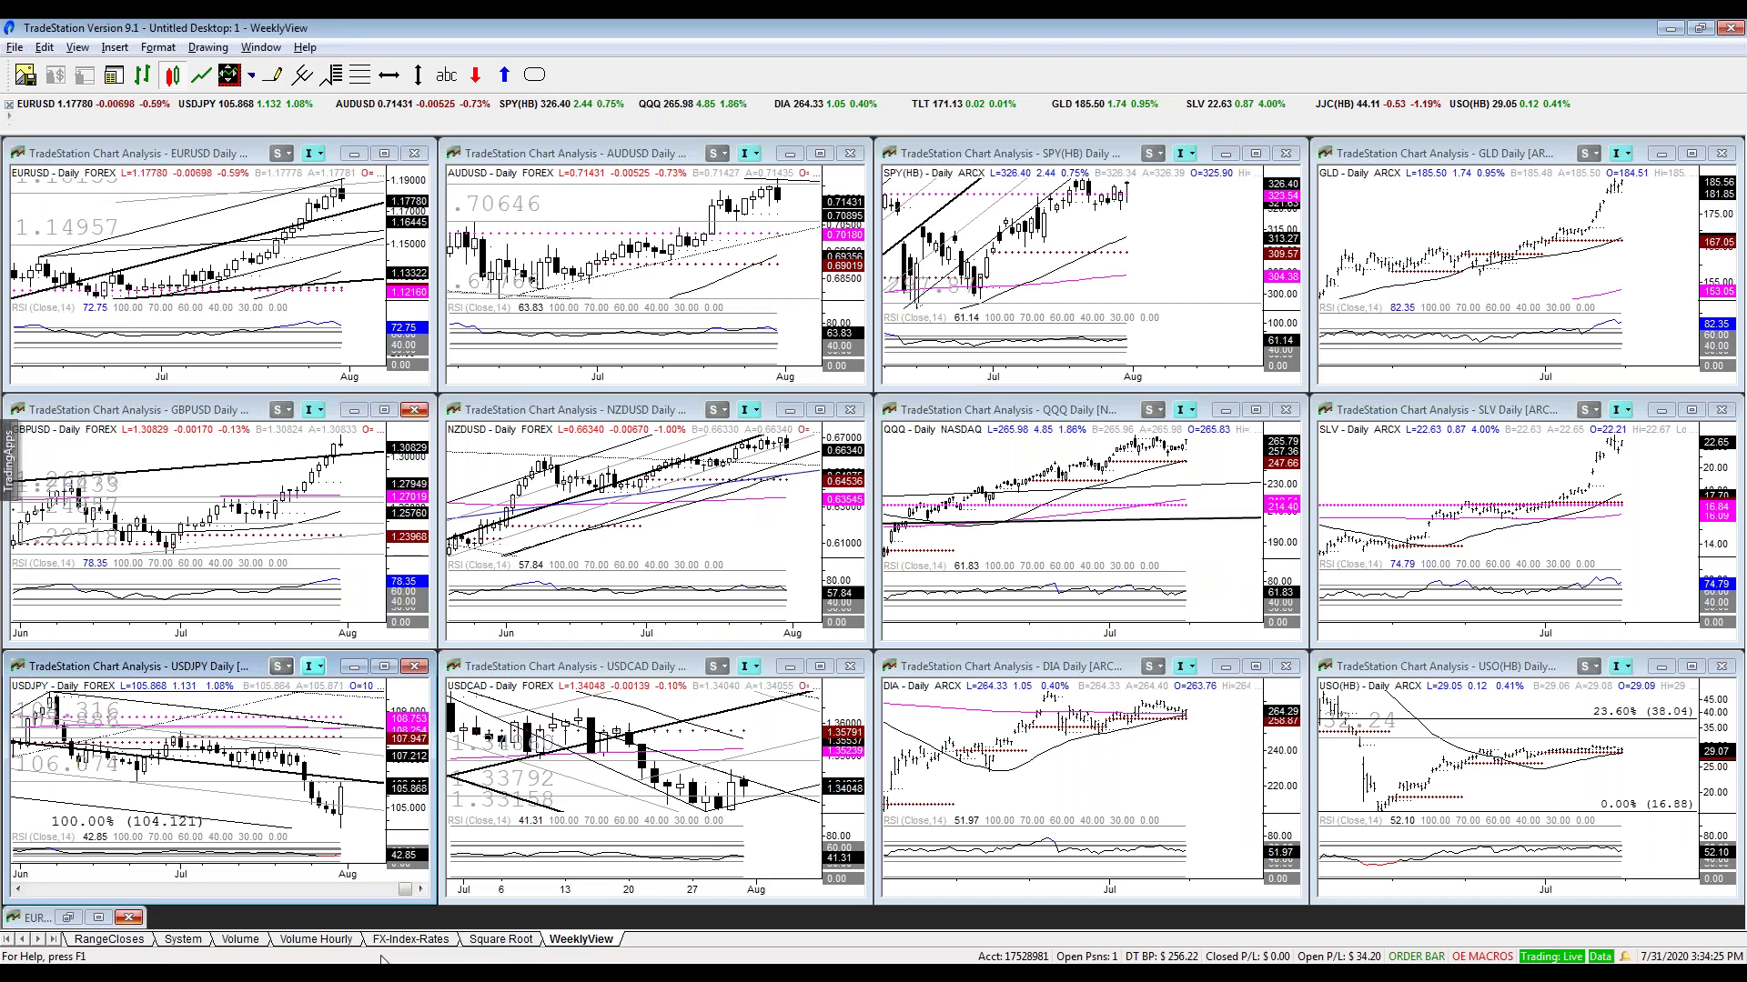
pyautogui.click(240, 939)
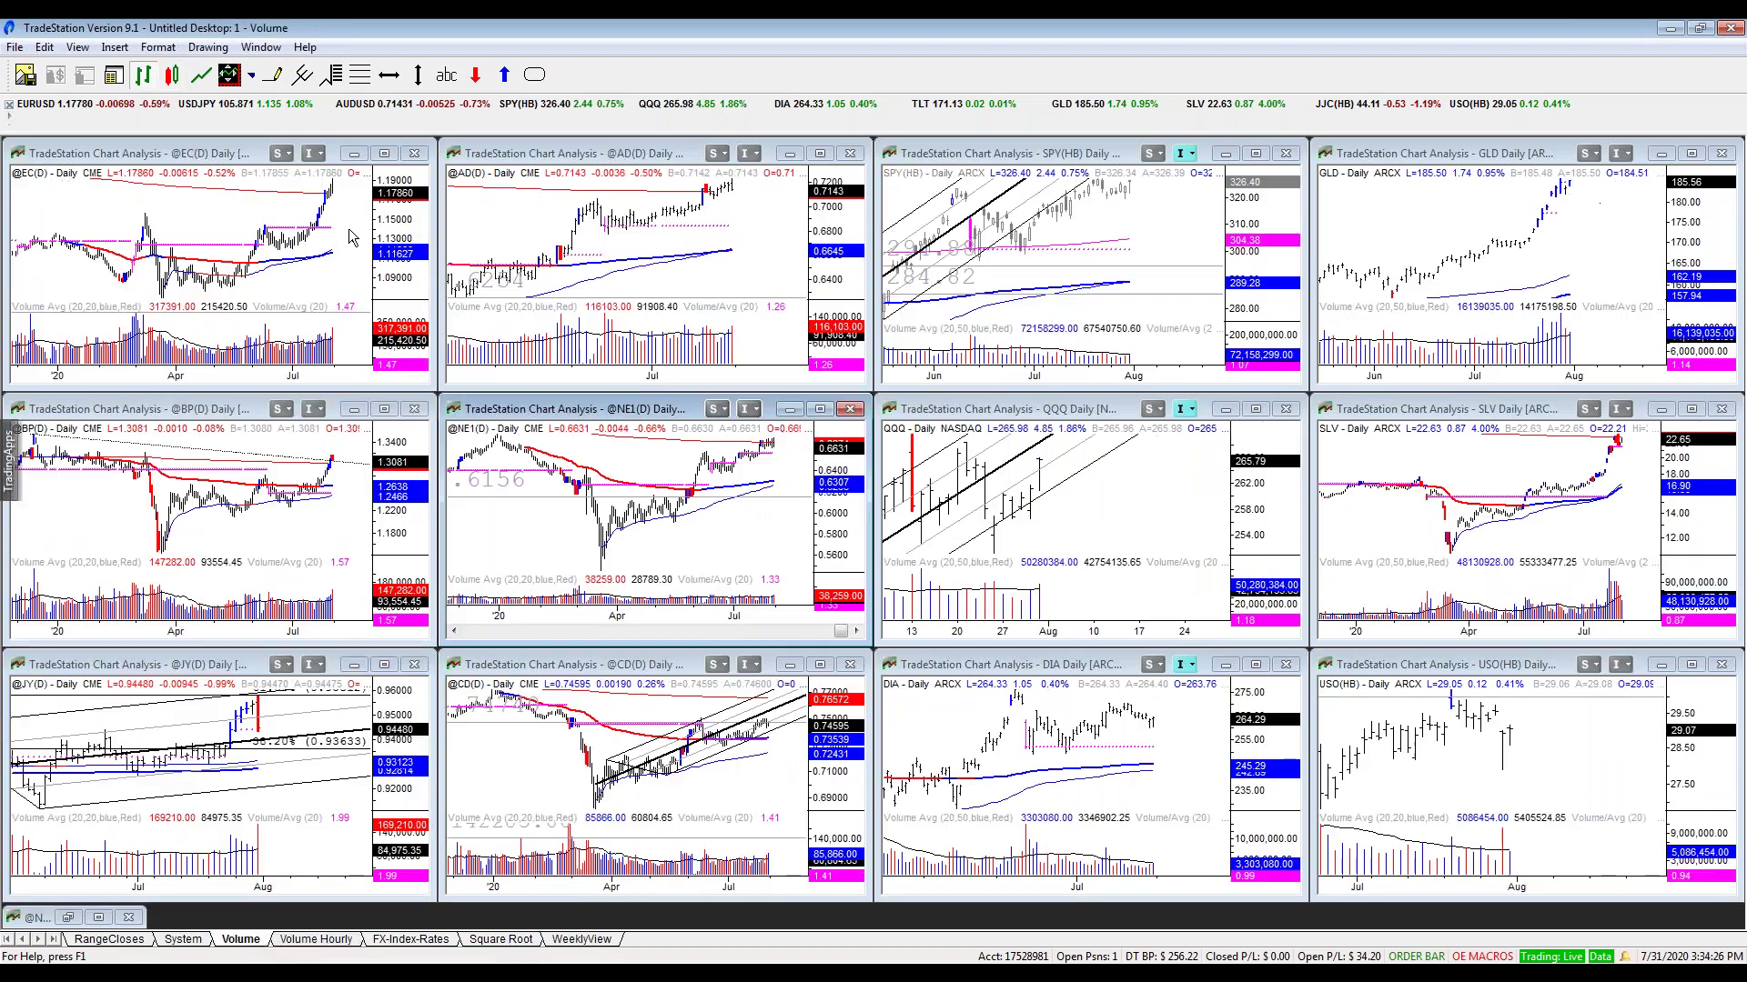
pyautogui.click(100, 917)
pyautogui.write('ec')
pyautogui.press('Return')
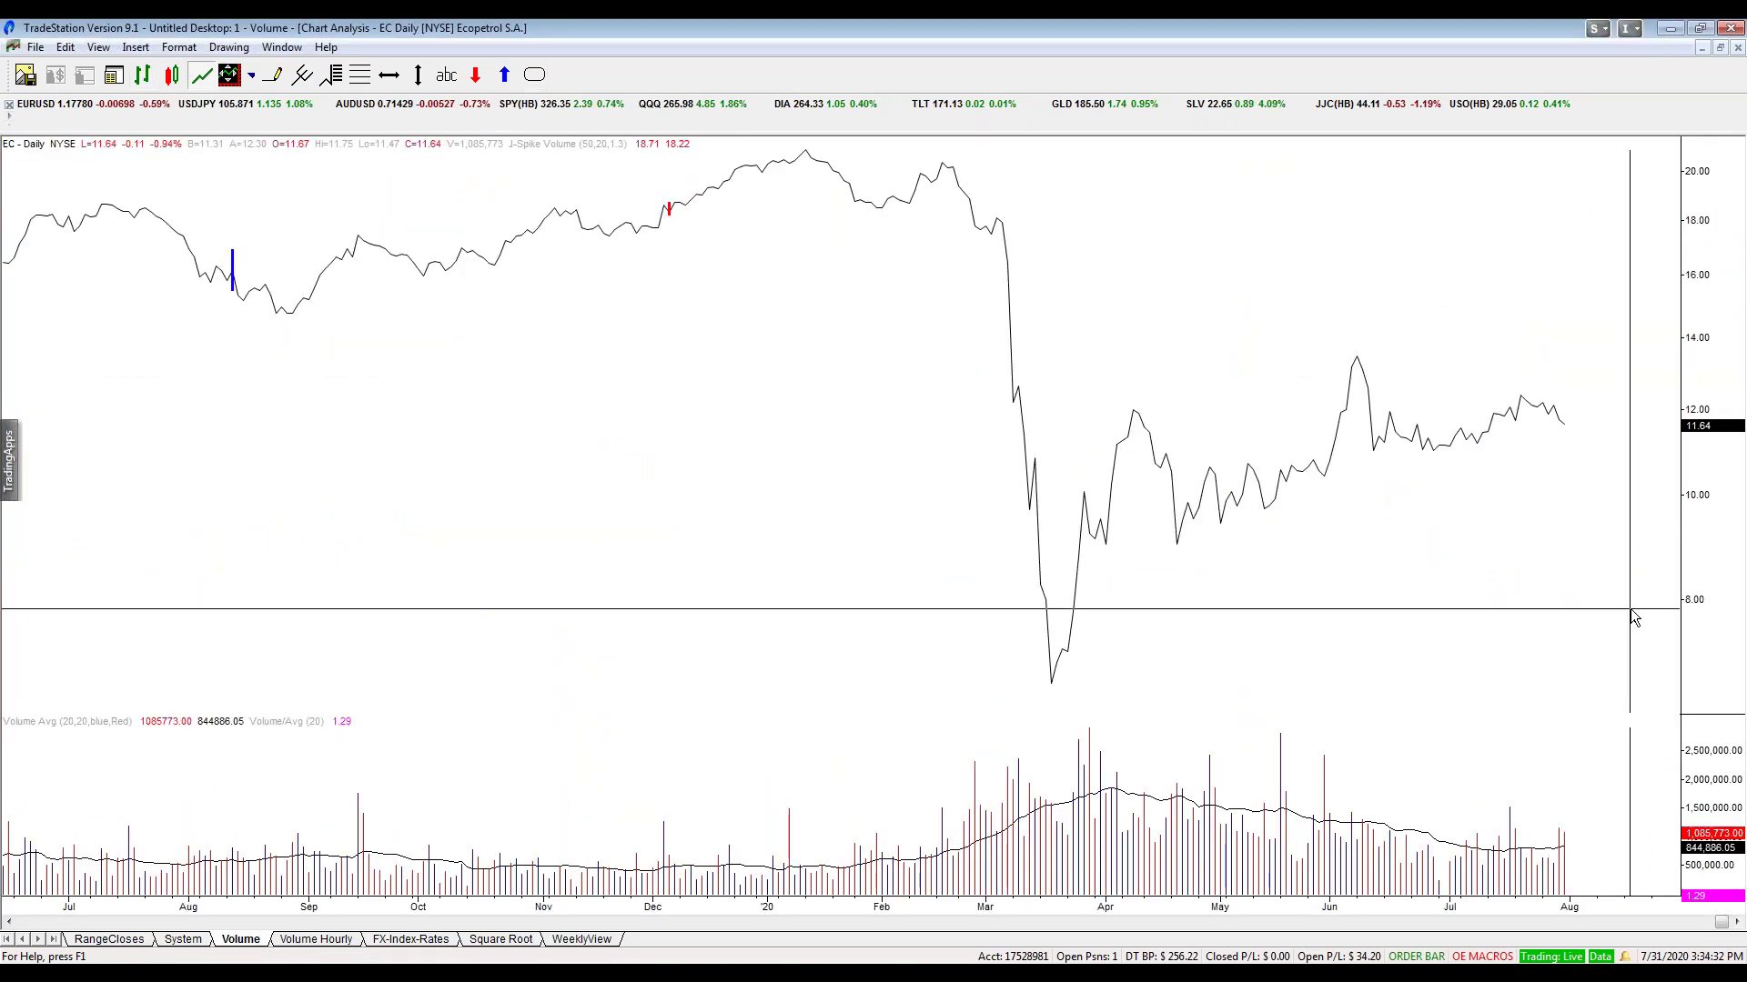
pyautogui.write('@ec')
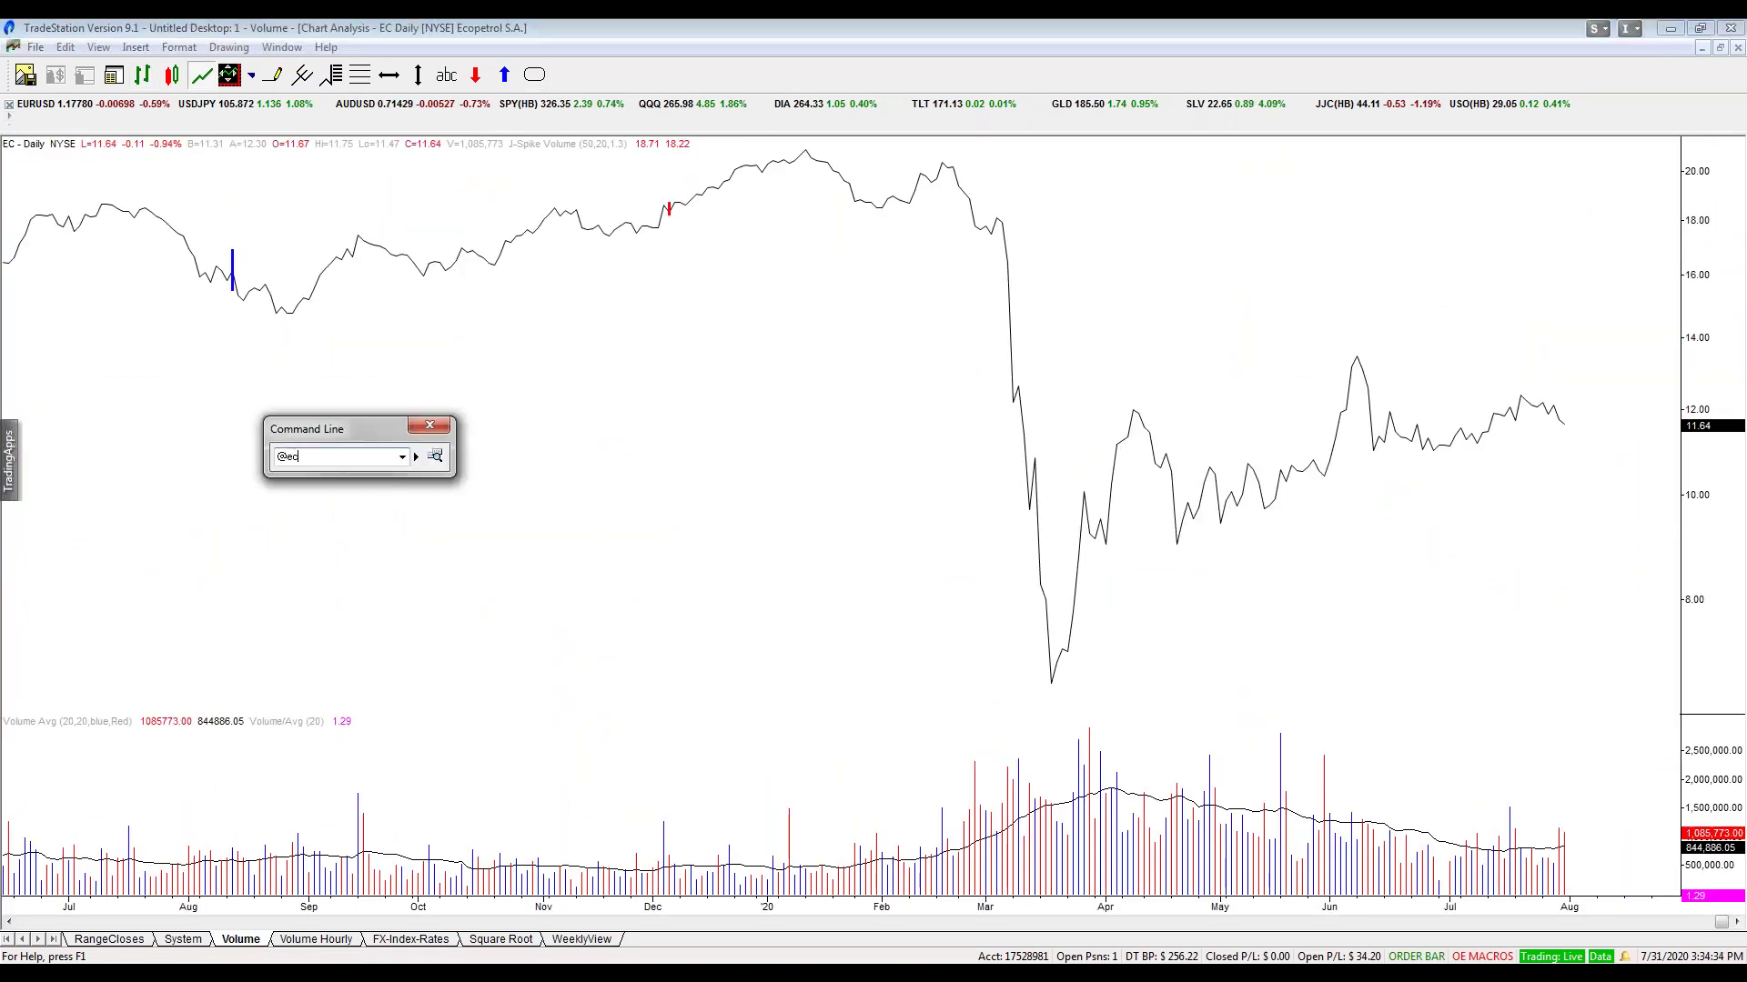
pyautogui.press('Return')
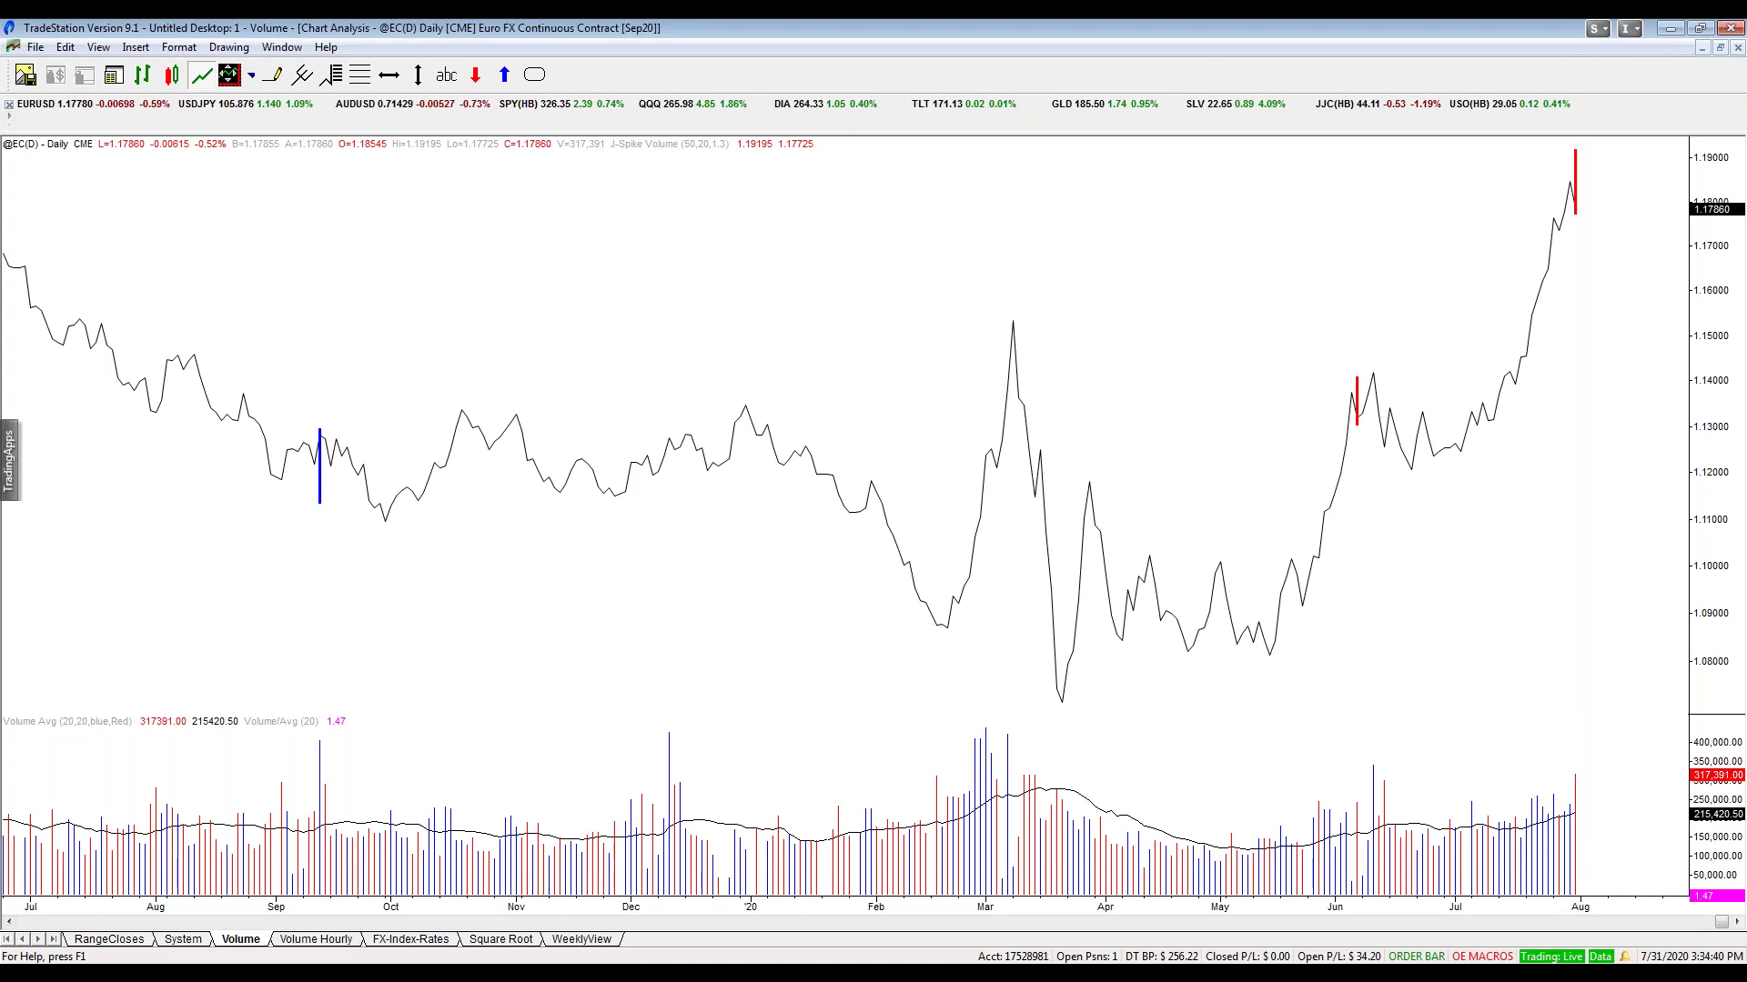
# - Change the J-Spike Volume paint bar's Barrier input from 1.3 to 1.46
pyautogui.hotkey('ctrl', 'r')
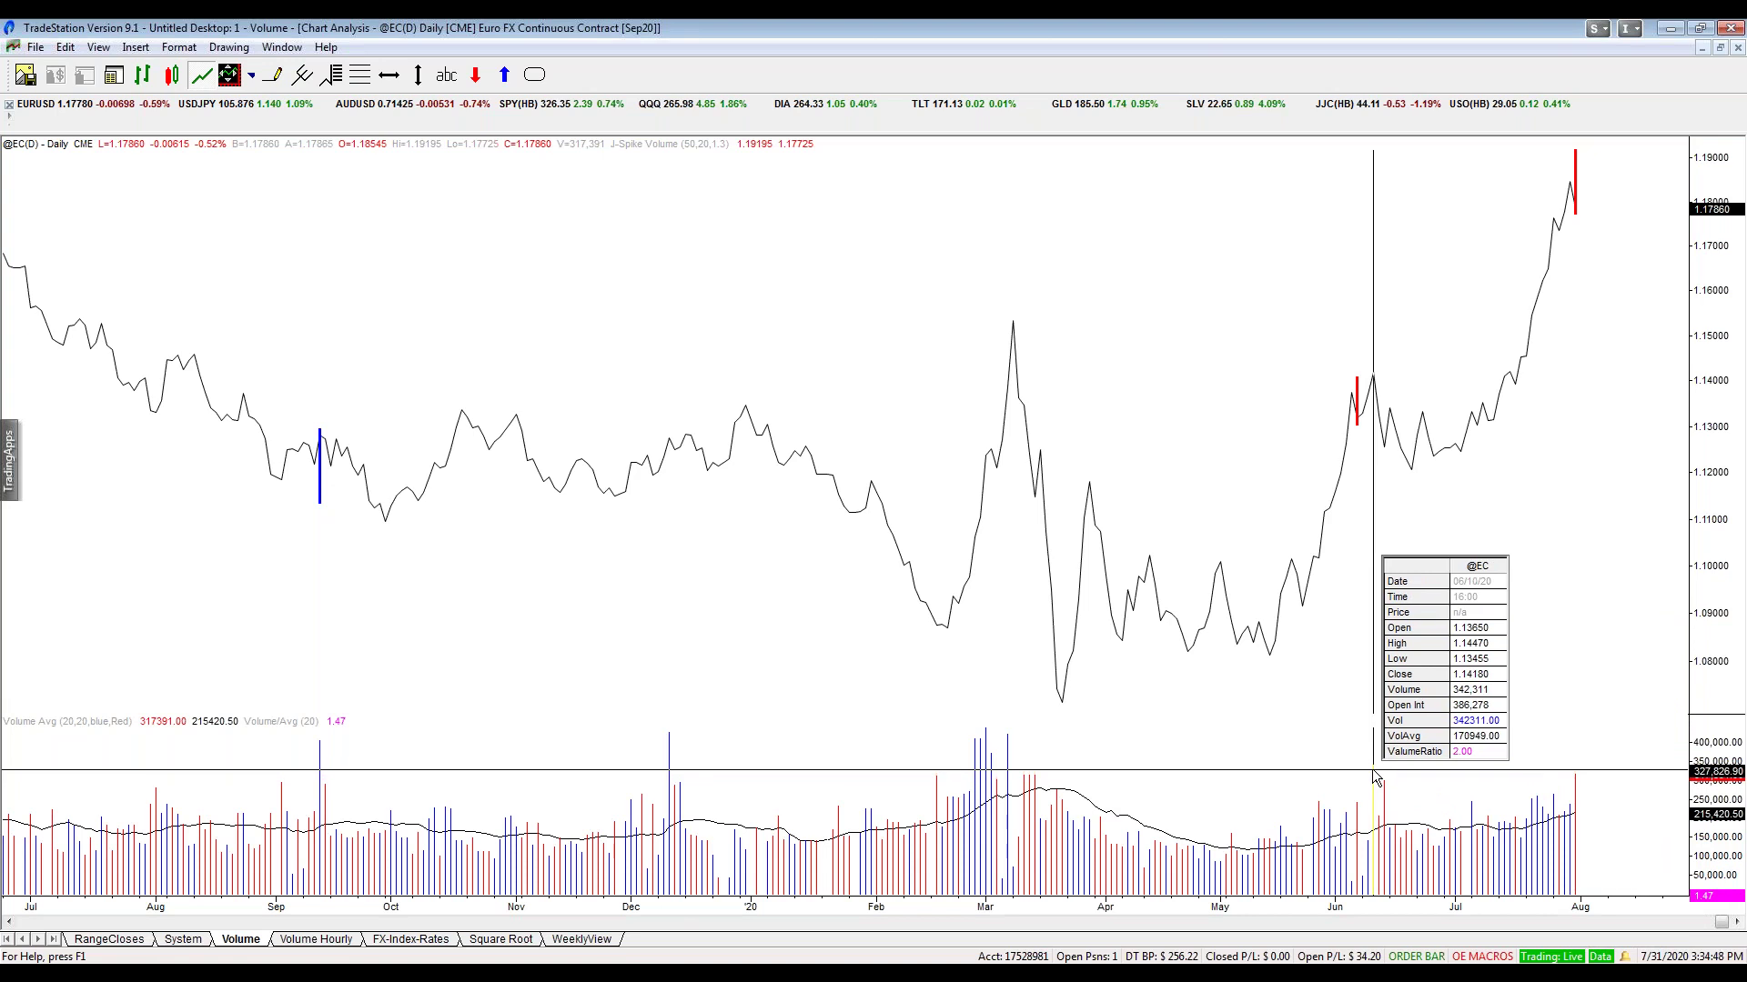
pyautogui.hotkey('ctrl', 'r')
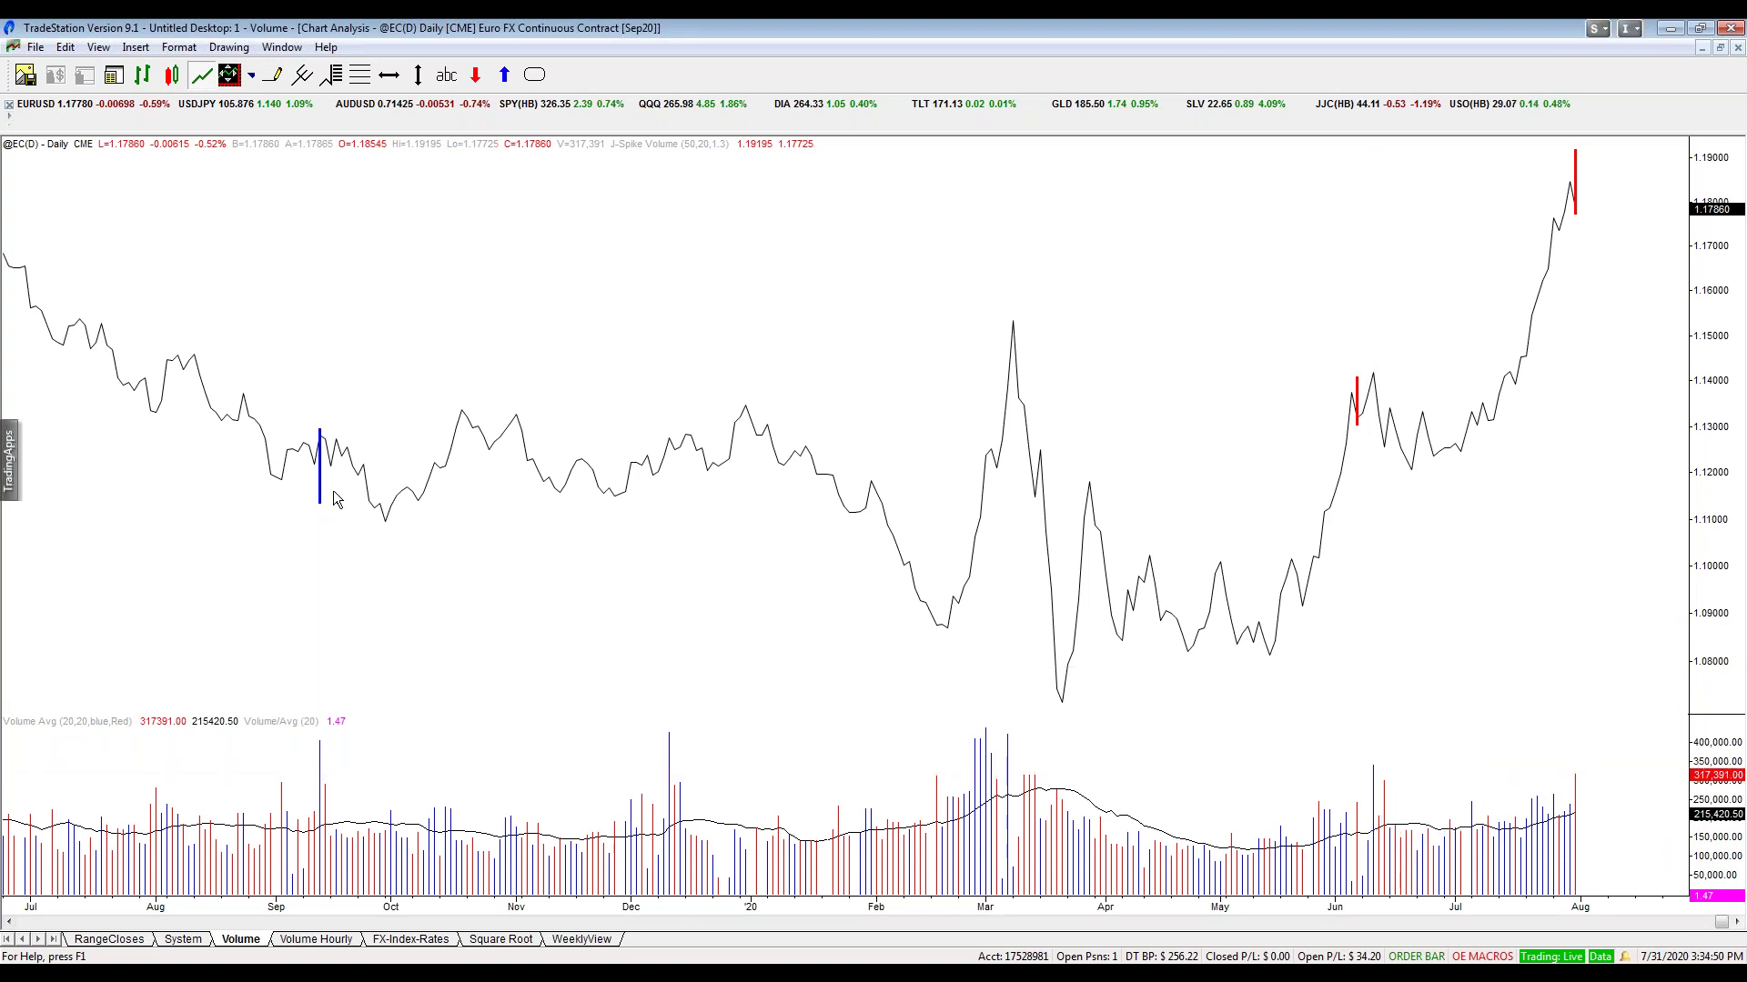
pyautogui.doubleClick(319, 495)
pyautogui.click(745, 308)
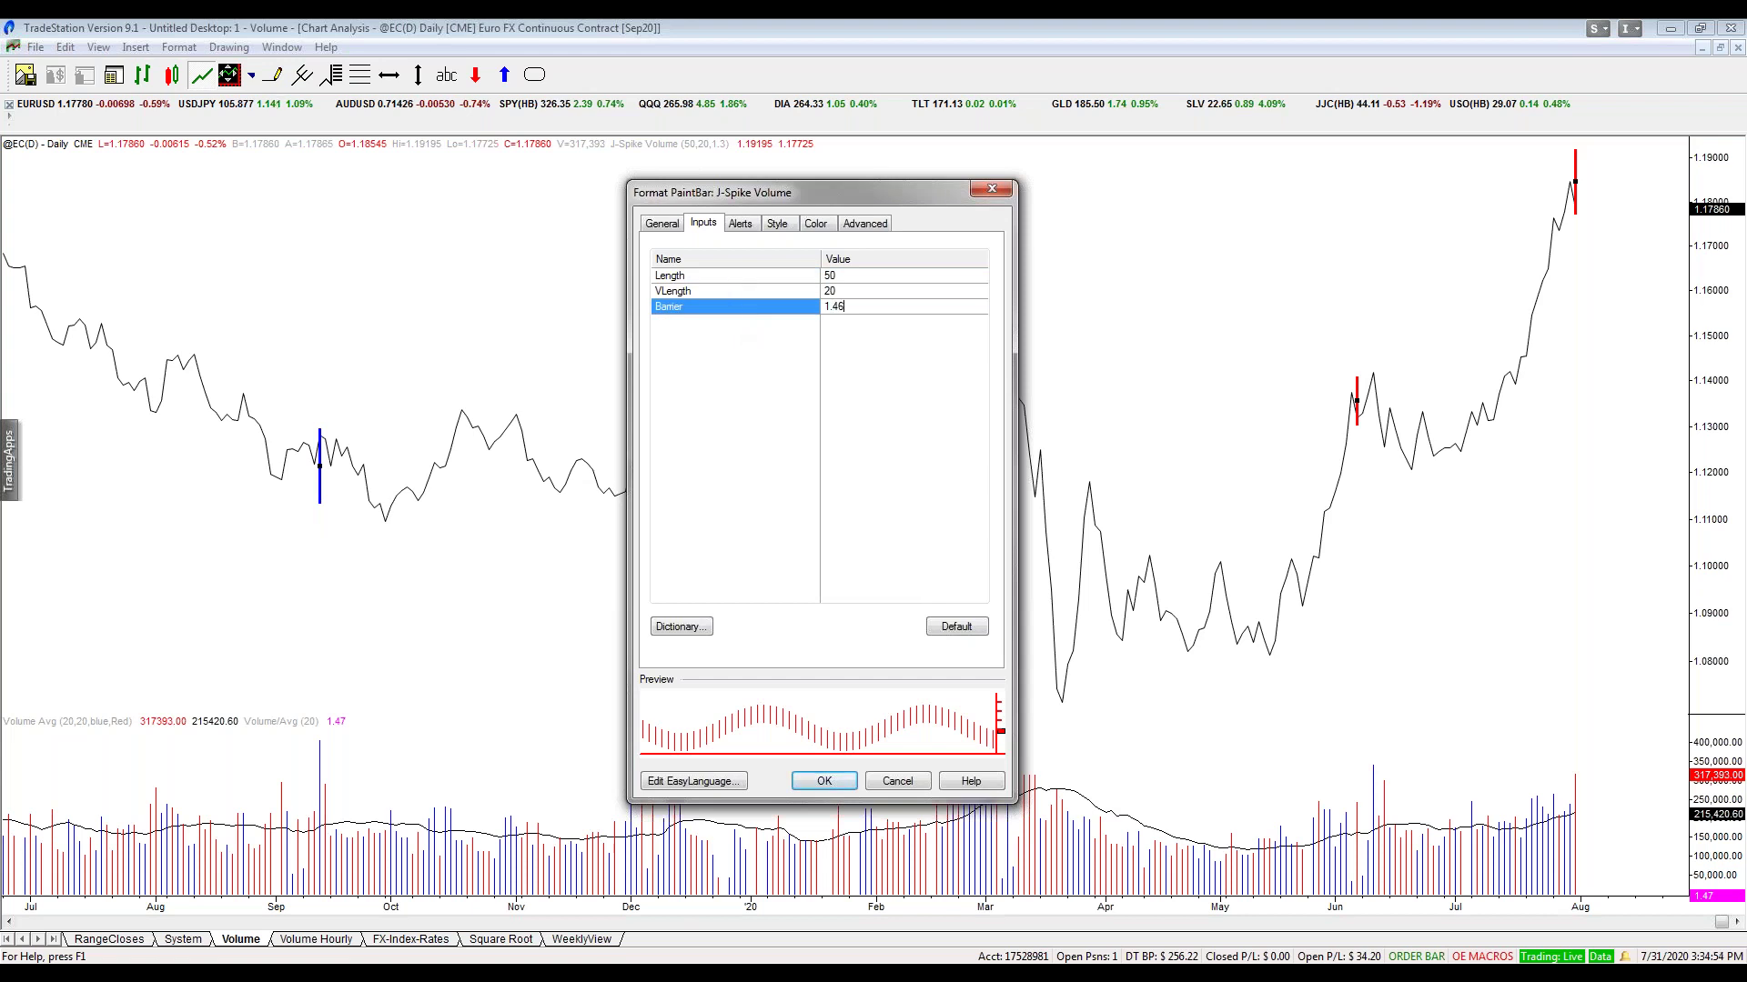
pyautogui.press('Return')
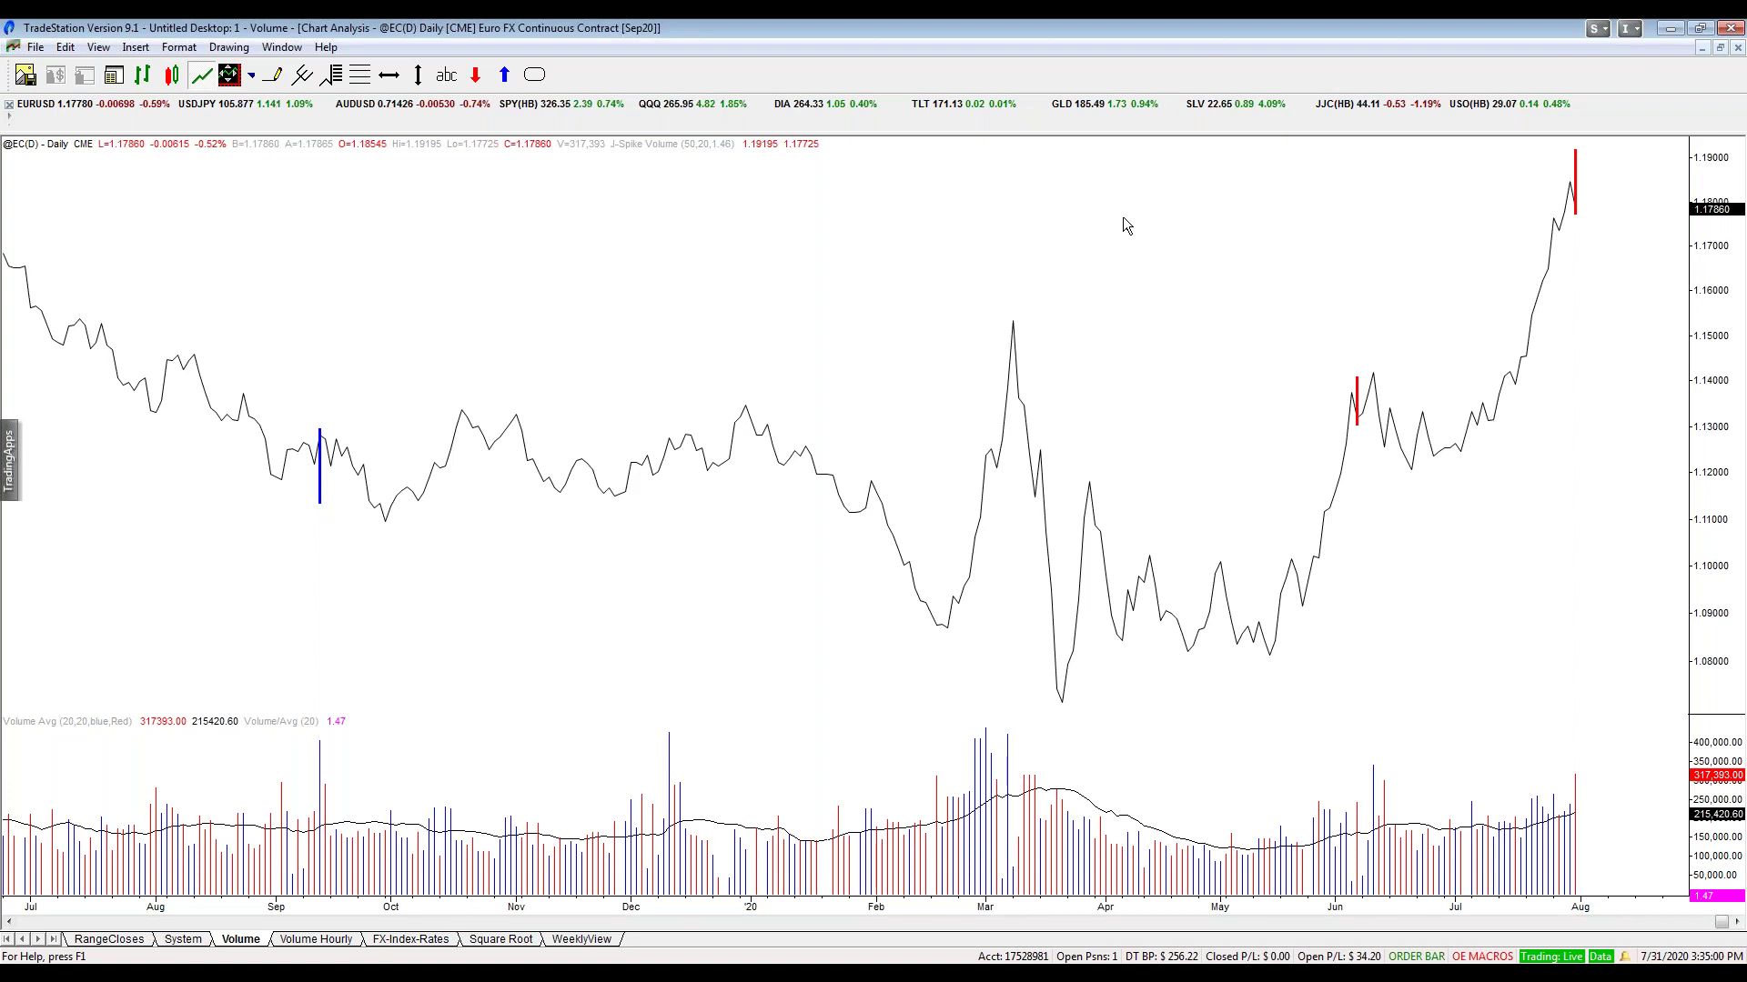
# - Pan the Euro FX daily chart back through history to 2003–2009
pyautogui.scroll(-10, 1122, 225)
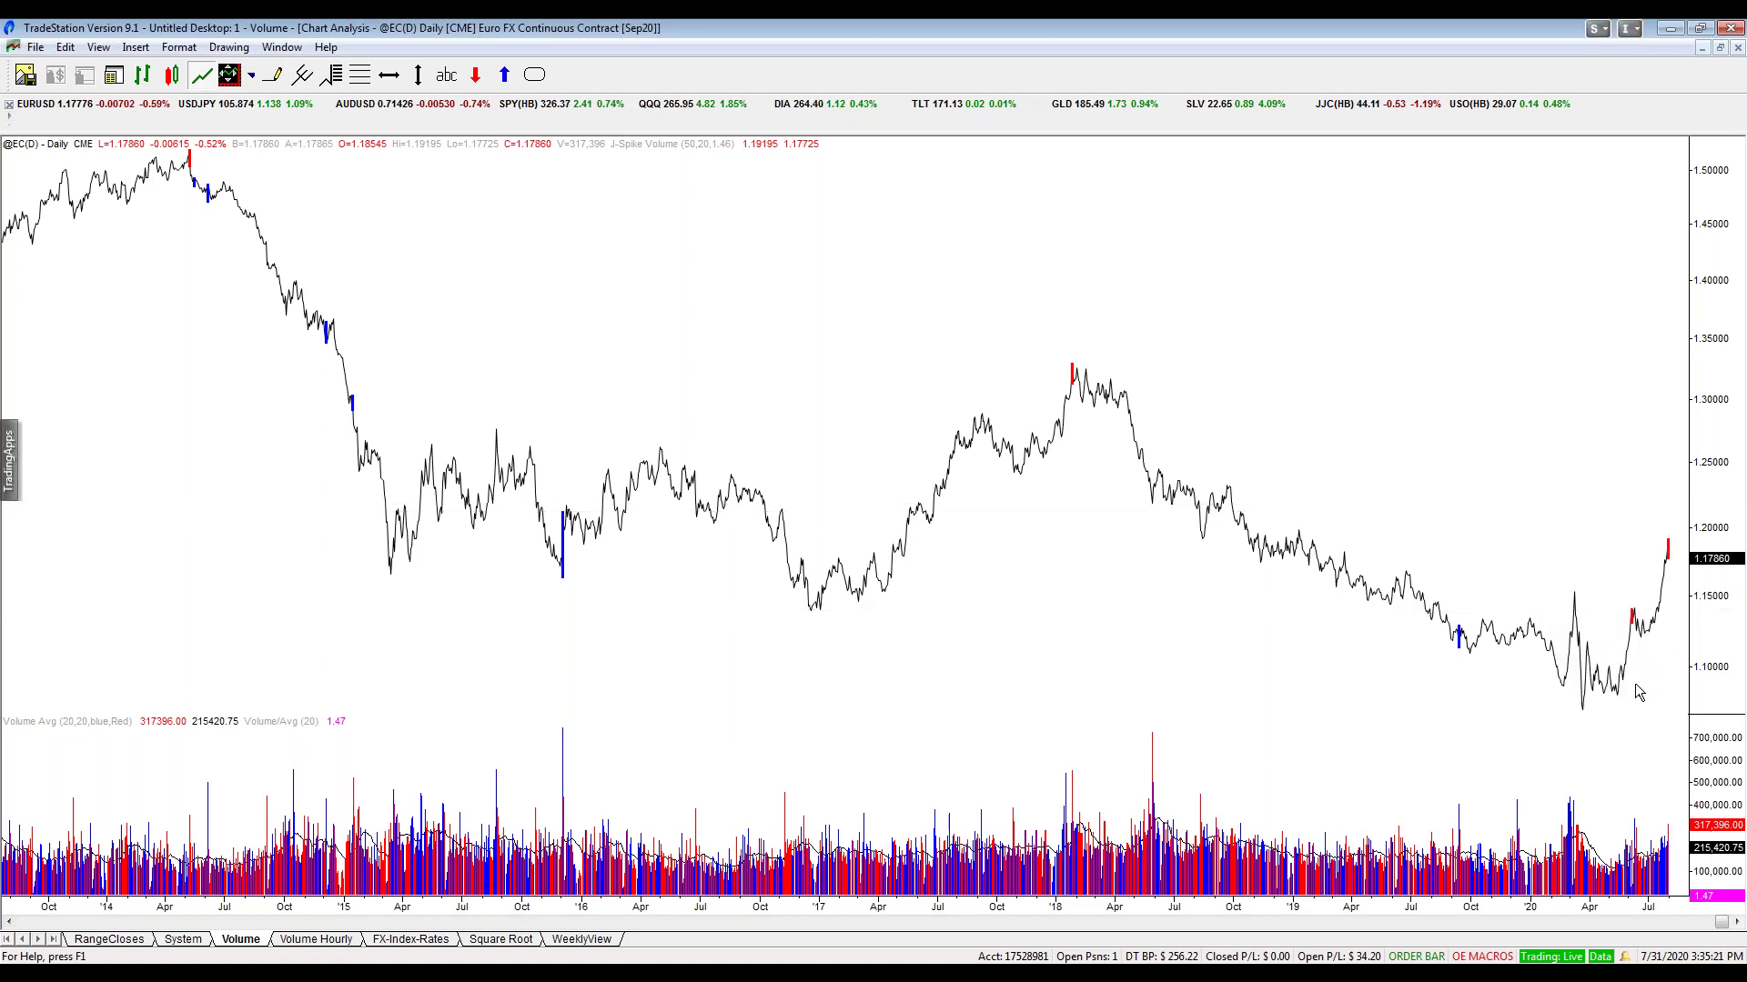
pyautogui.moveTo(1635, 687)
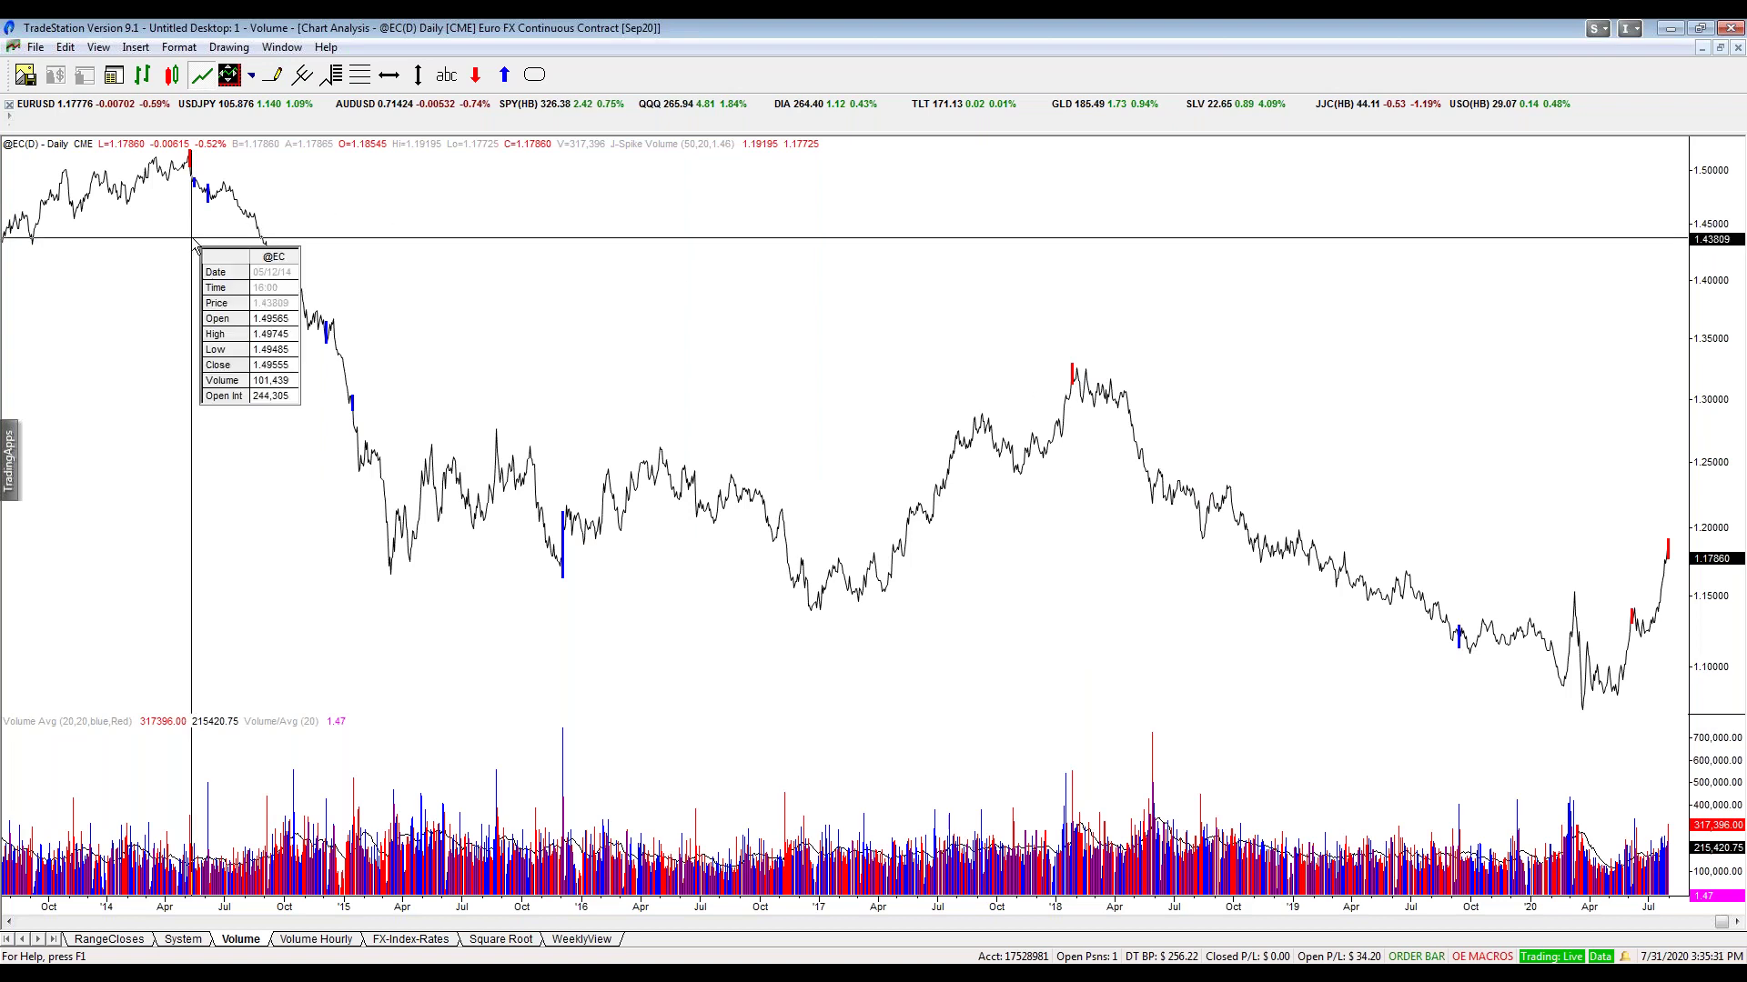
pyautogui.moveTo(195, 243); pyautogui.dragTo(352, 234)
pyautogui.moveTo(1130, 314); pyautogui.dragTo(1520, 319)
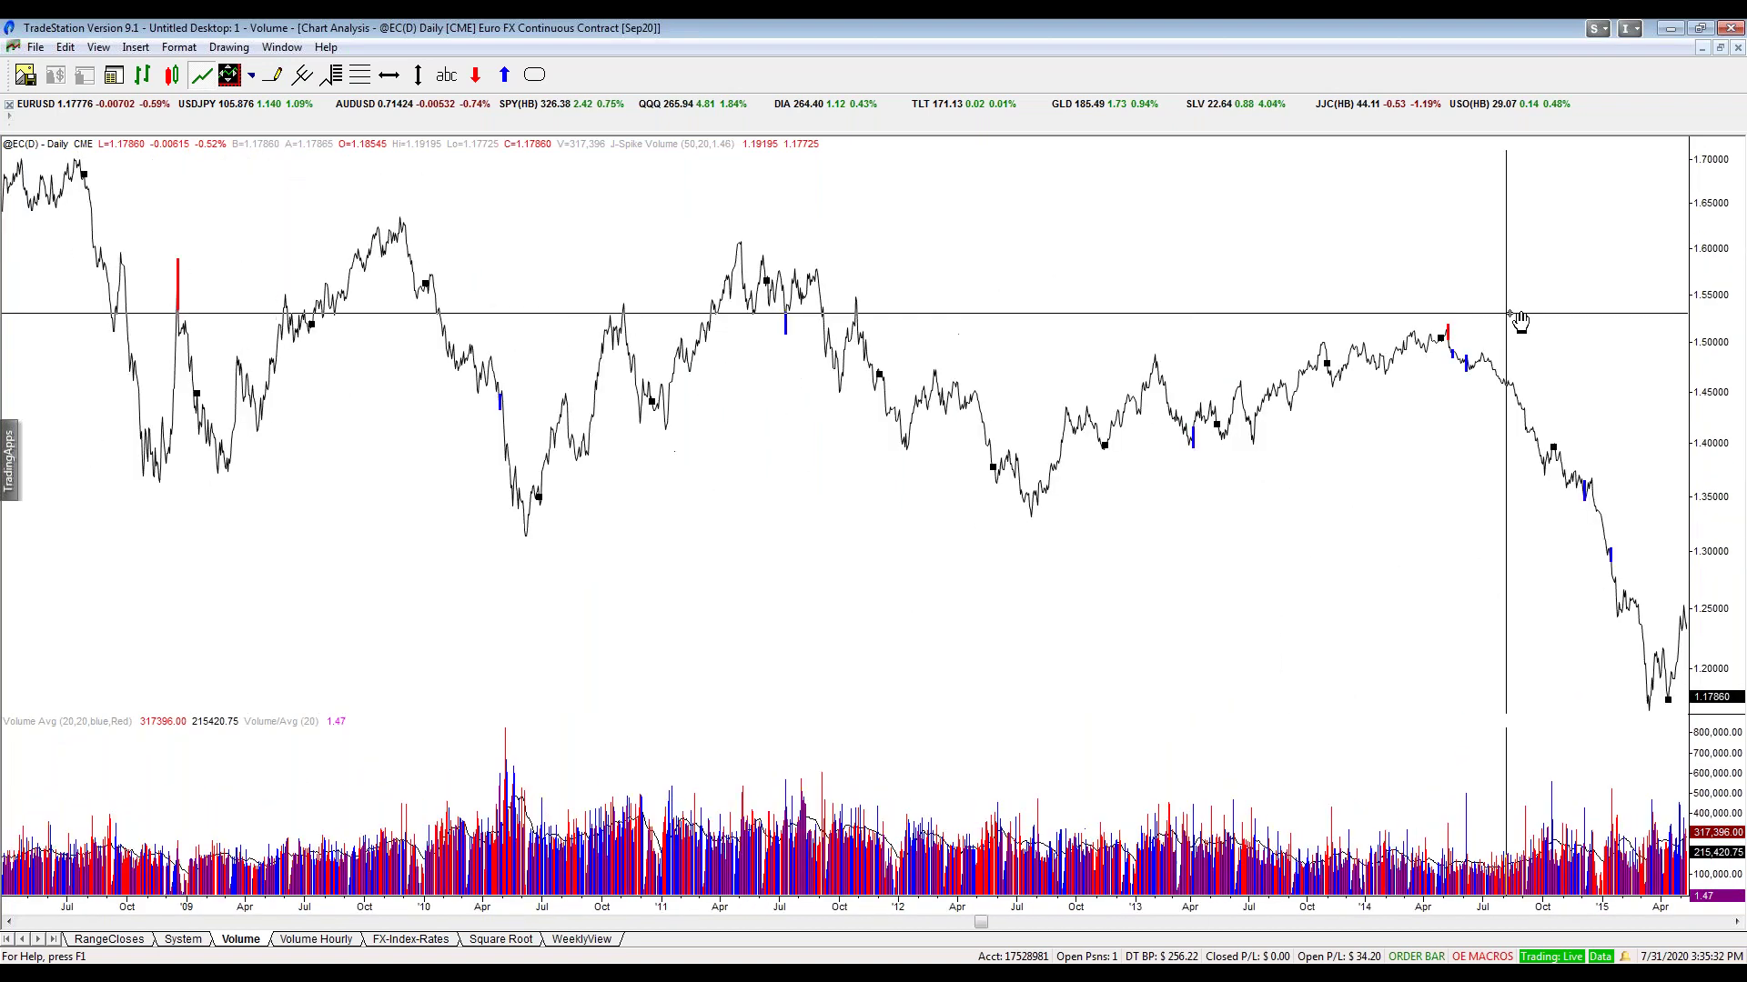
pyautogui.moveTo(385, 255); pyautogui.dragTo(532, 634)
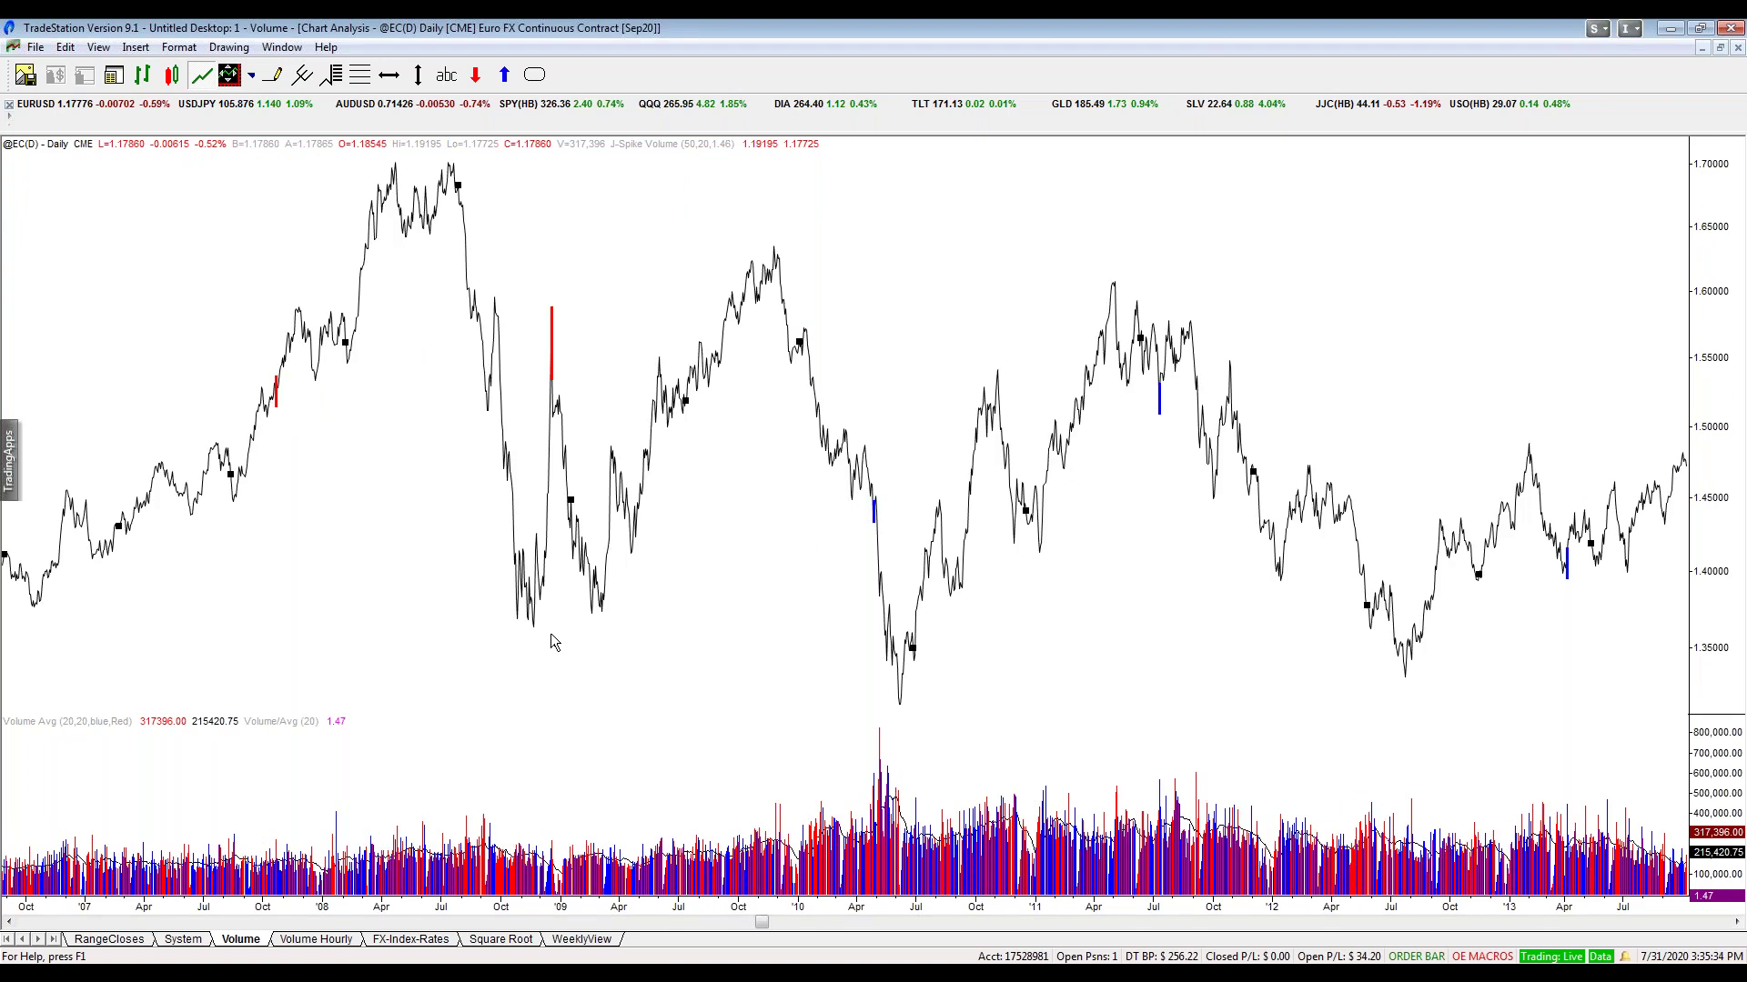
pyautogui.click(550, 642)
pyautogui.moveTo(391, 202); pyautogui.dragTo(137, 352)
# - Jump back to recent dates and switch to the FX-Index-Rates page of twelve 60-minute charts
pyautogui.moveTo(1338, 440)
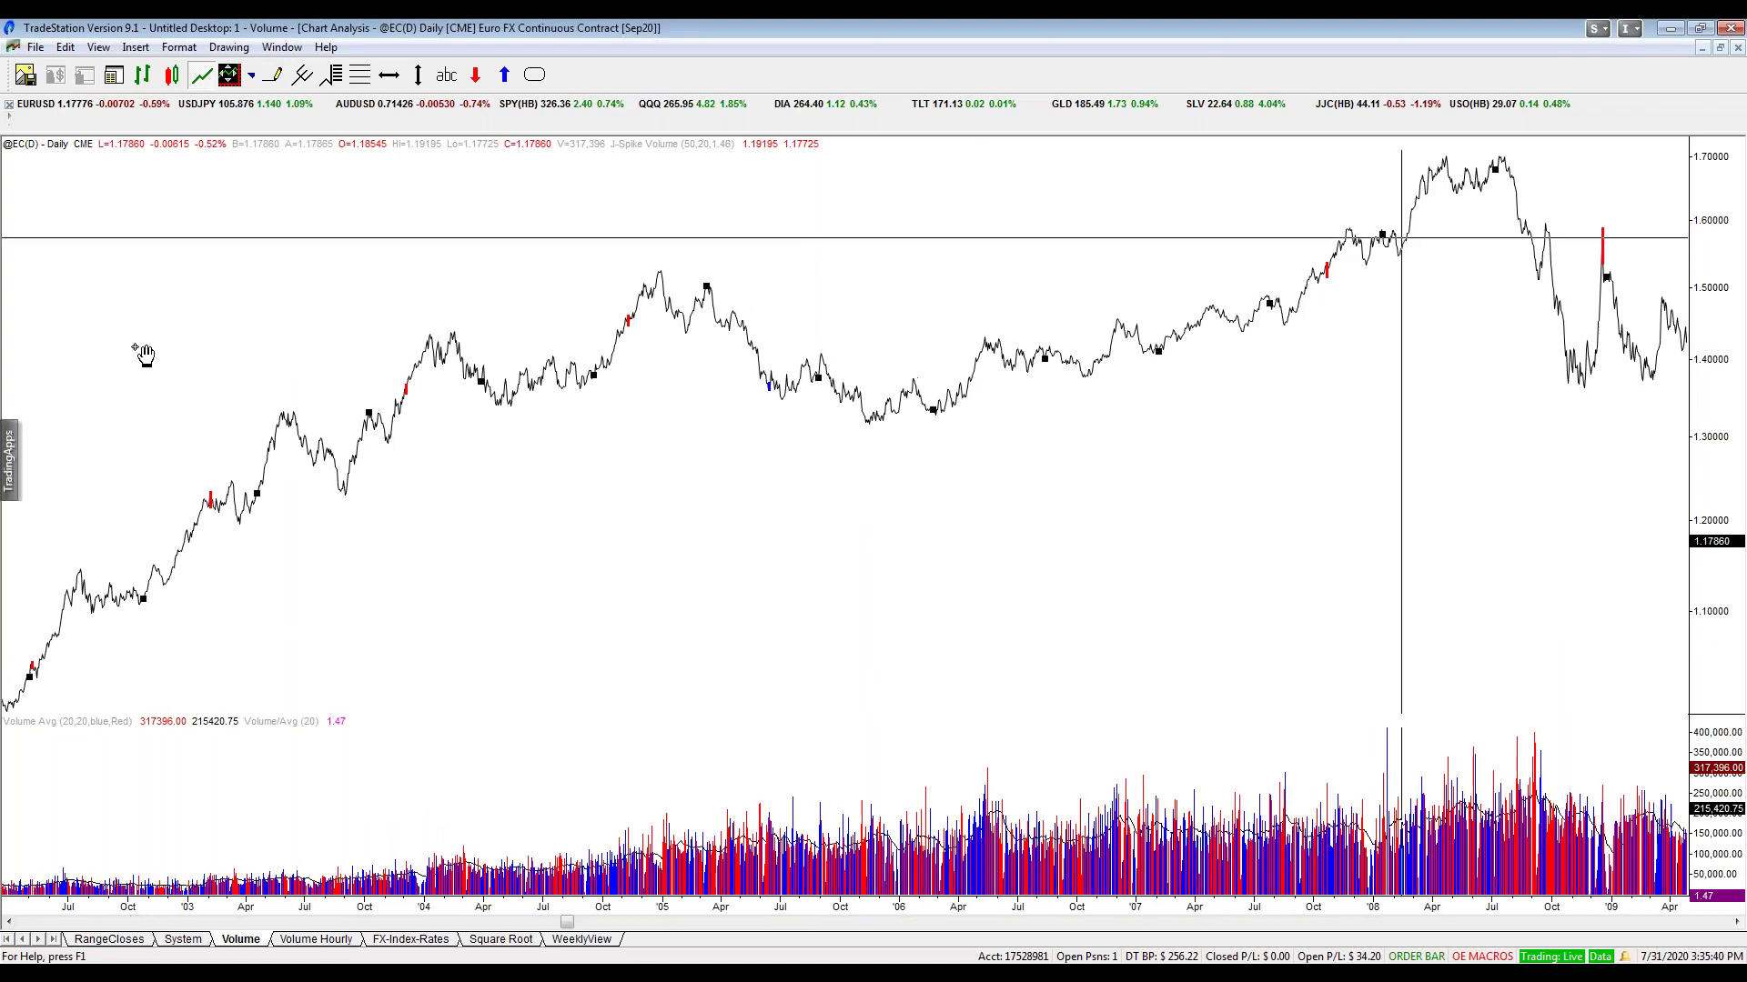
pyautogui.click(1726, 924)
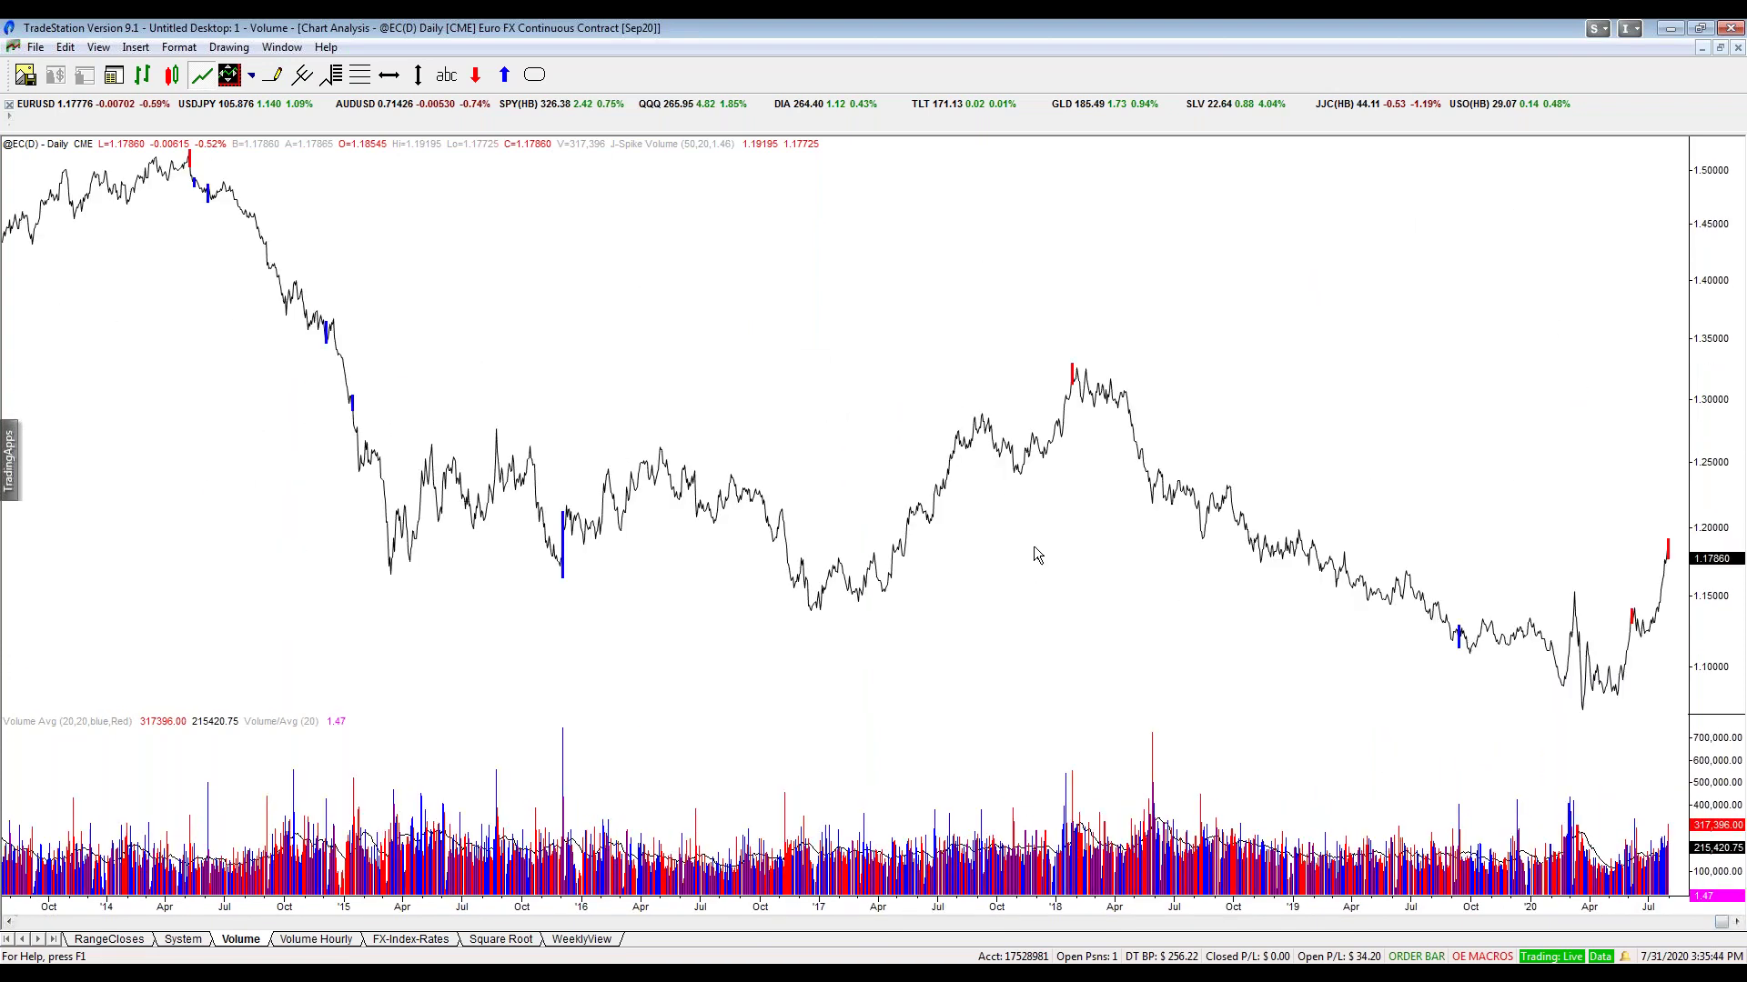
pyautogui.moveTo(957, 462); pyautogui.dragTo(756, 387)
pyautogui.moveTo(1481, 693); pyautogui.dragTo(1452, 662)
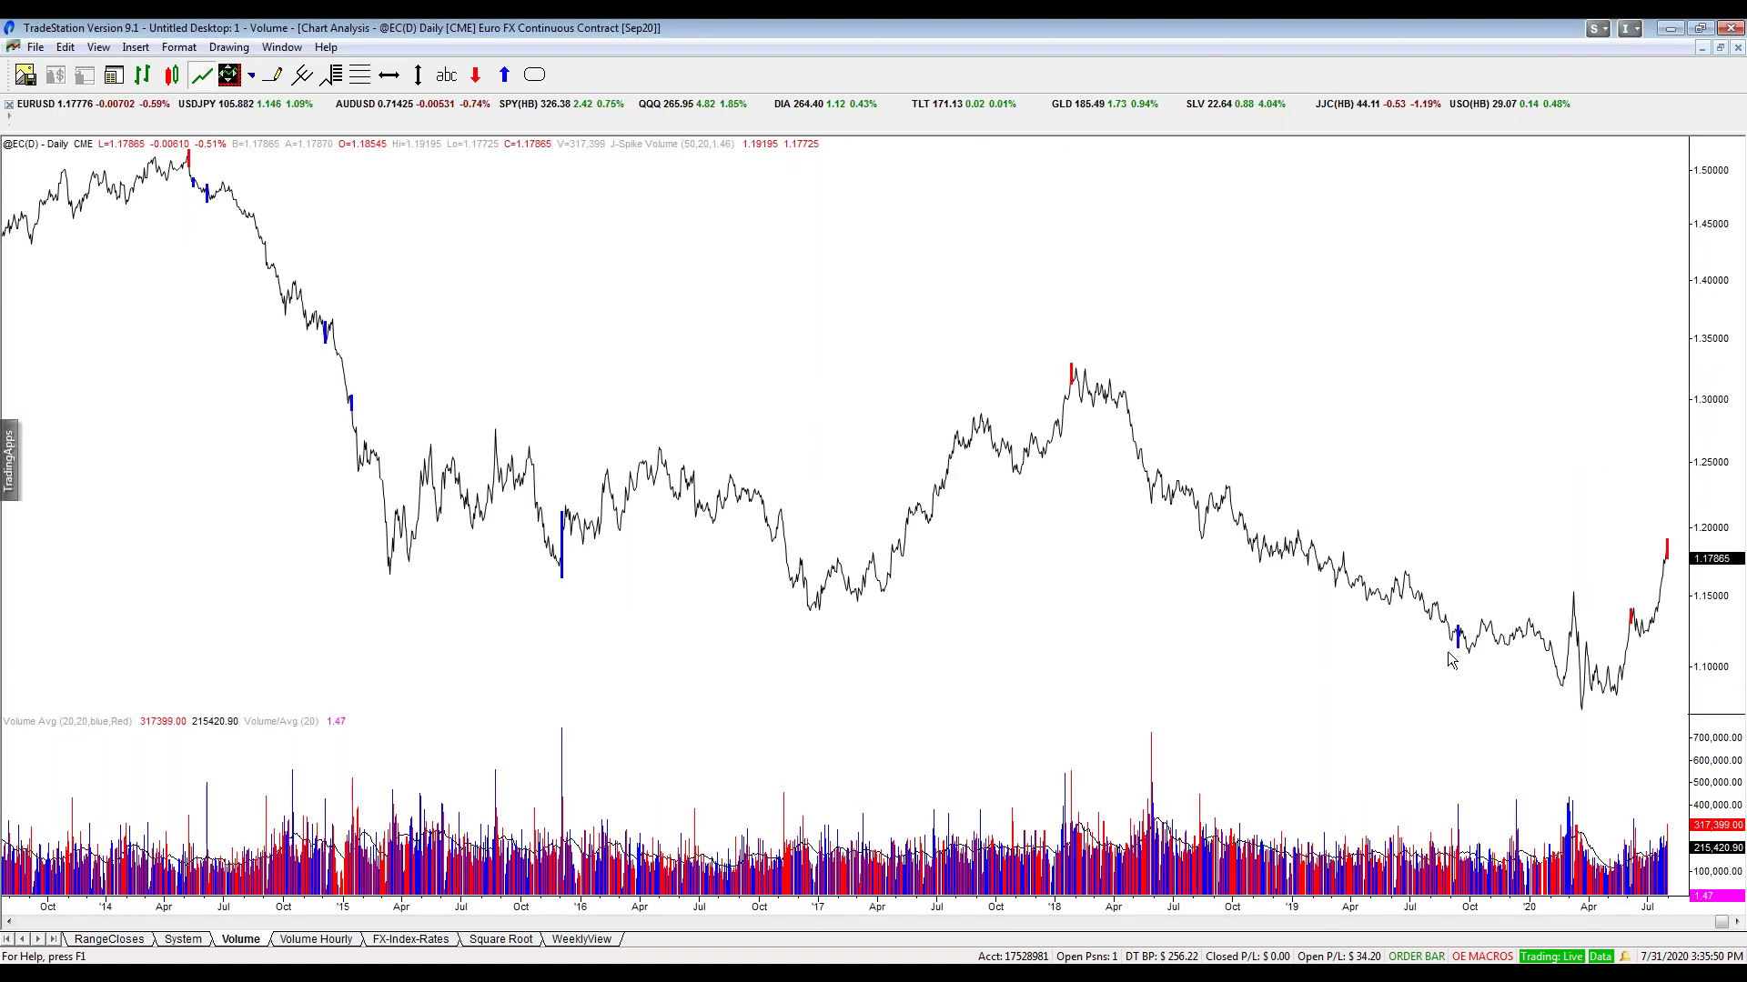
pyautogui.moveTo(1504, 514)
pyautogui.mouseDown()
pyautogui.moveTo(1514, 495)
pyautogui.moveTo(1492, 500)
pyautogui.mouseUp()
pyautogui.click(1467, 439)
pyautogui.click(414, 939)
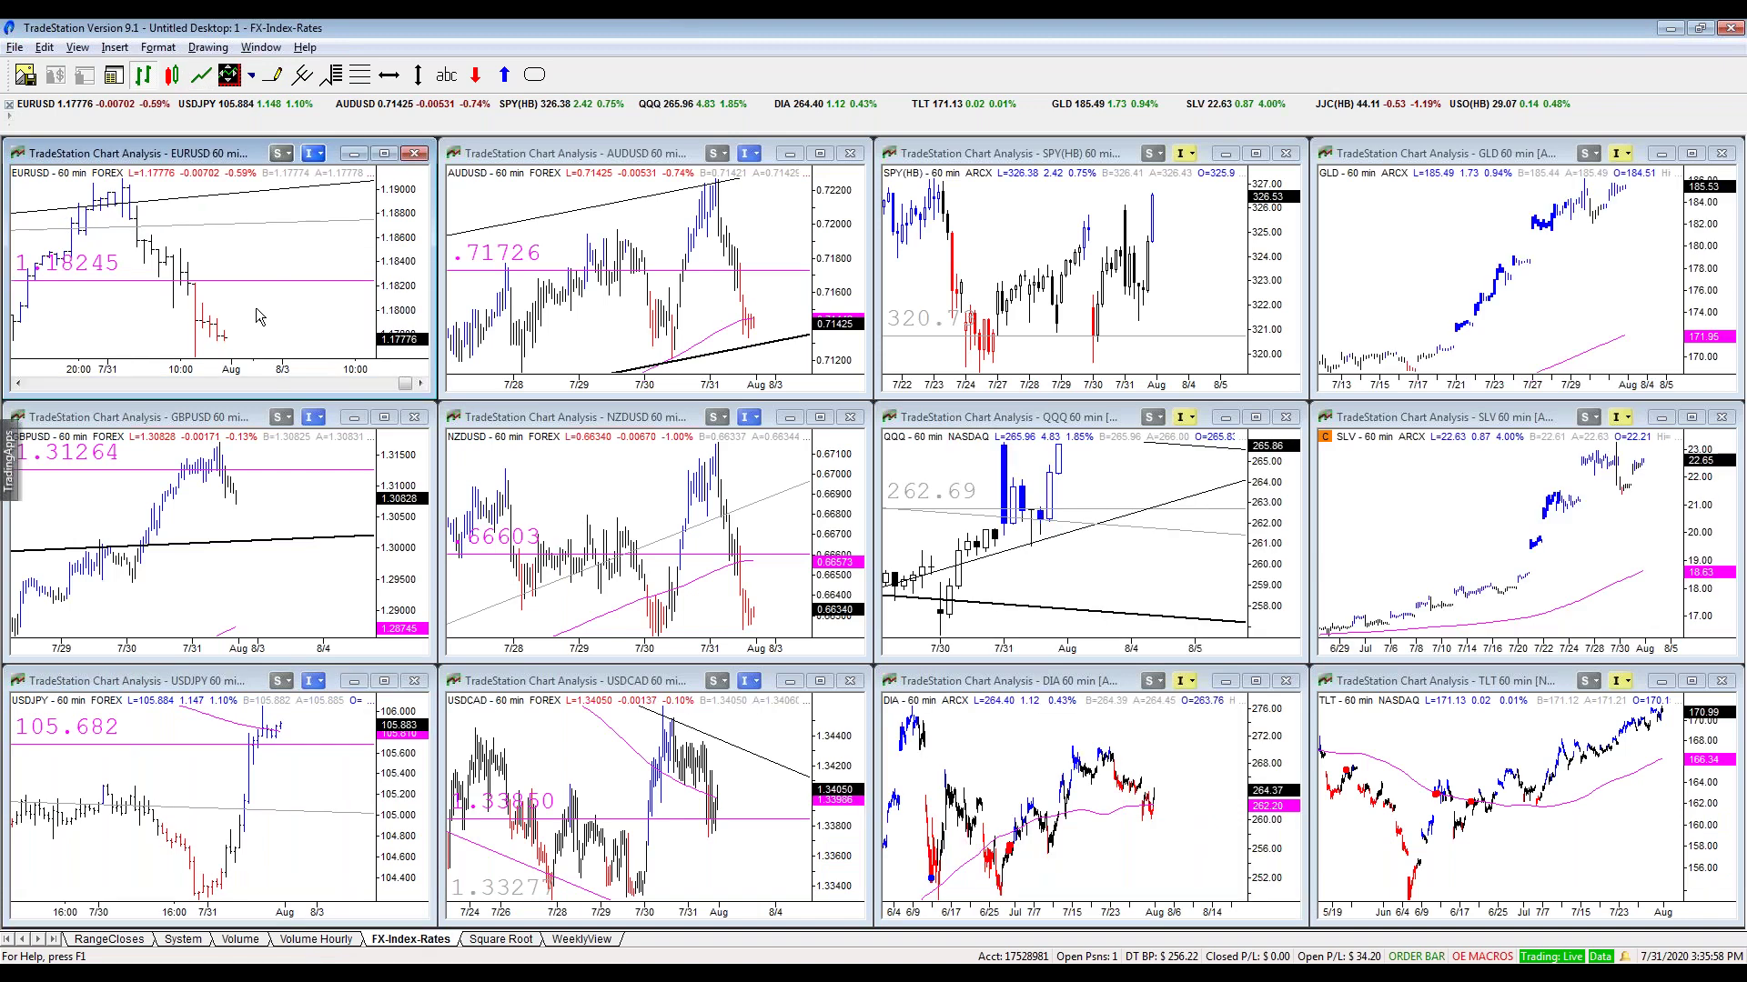
# - Maximize the TradeStation EURUSD 60-minute chart and widen it to show mid-April through early August
pyautogui.doubleClick(257, 316)
pyautogui.click(1521, 427)
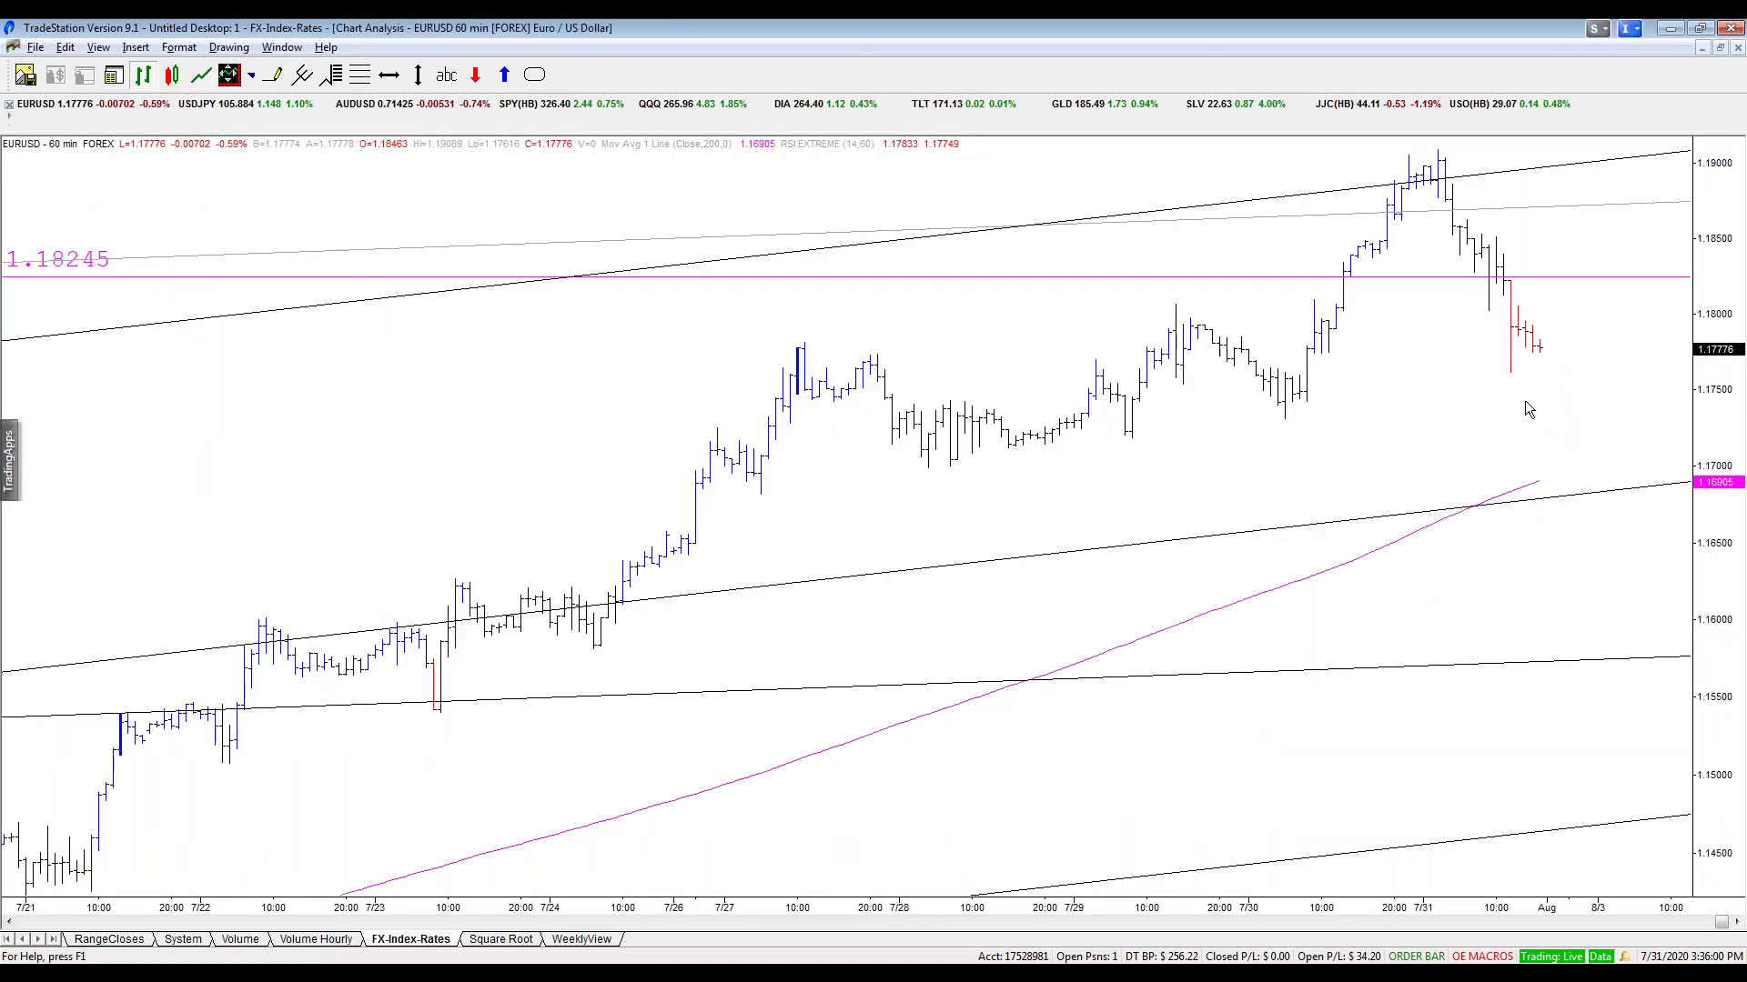
pyautogui.scroll(-3, 1501, 443)
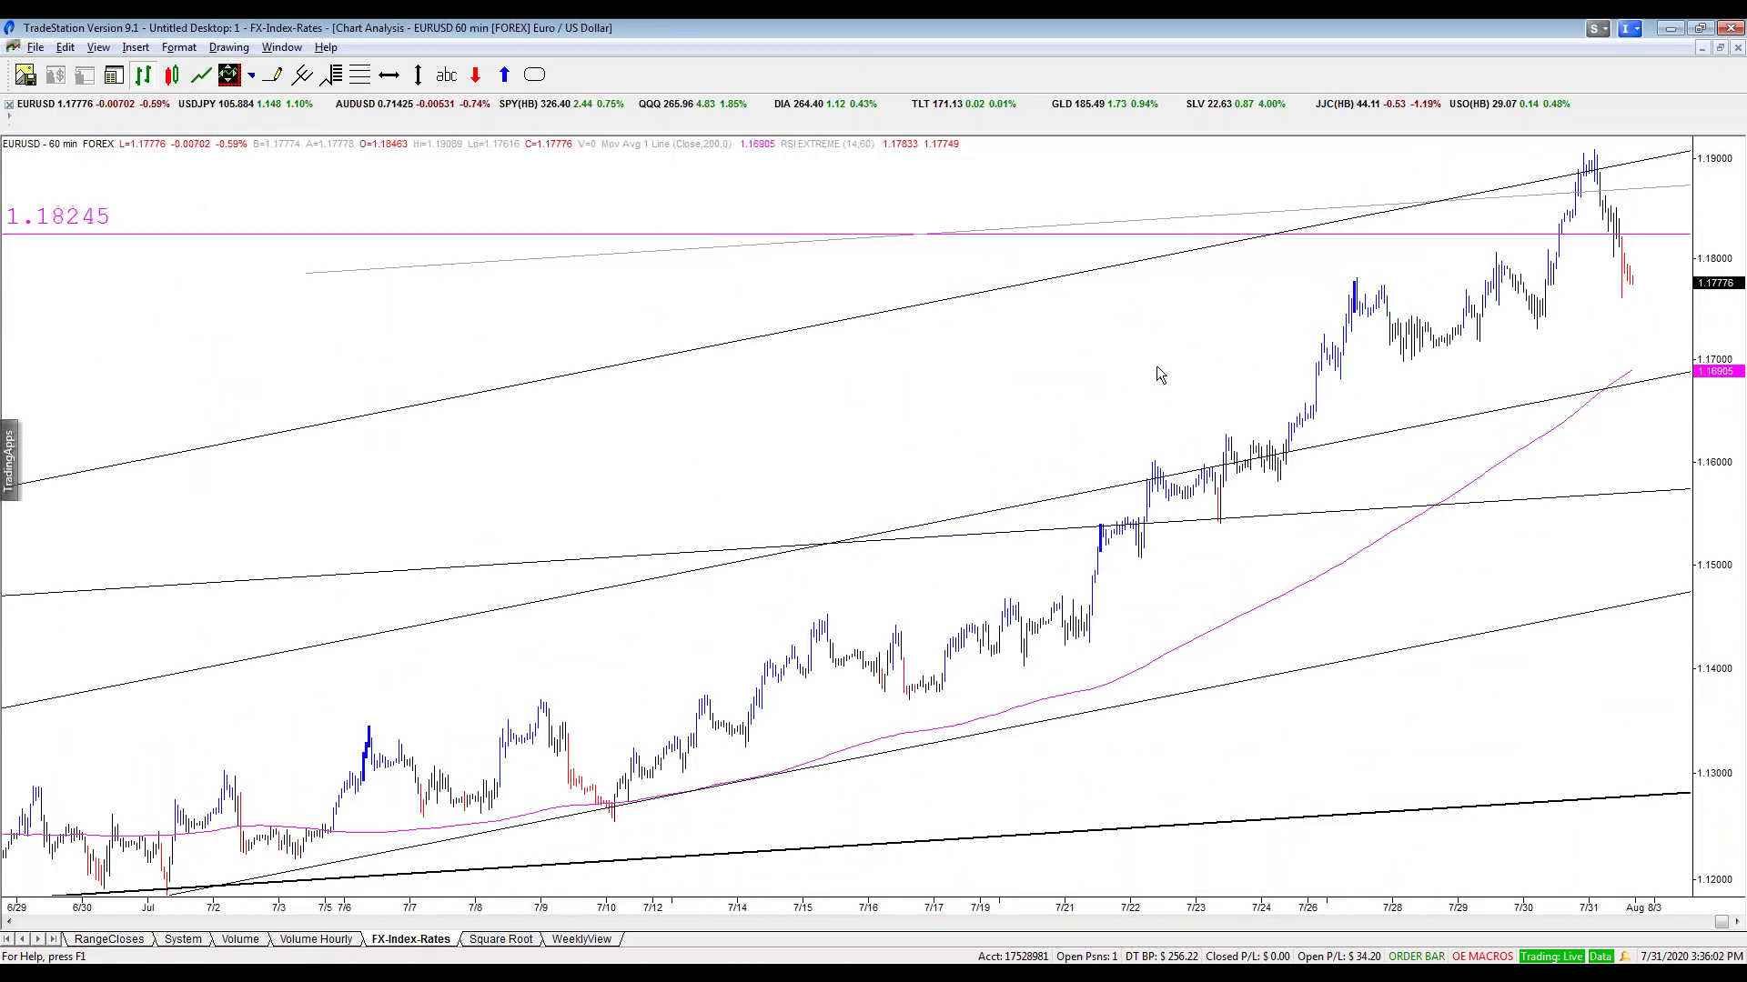
pyautogui.scroll(-4, 1160, 373)
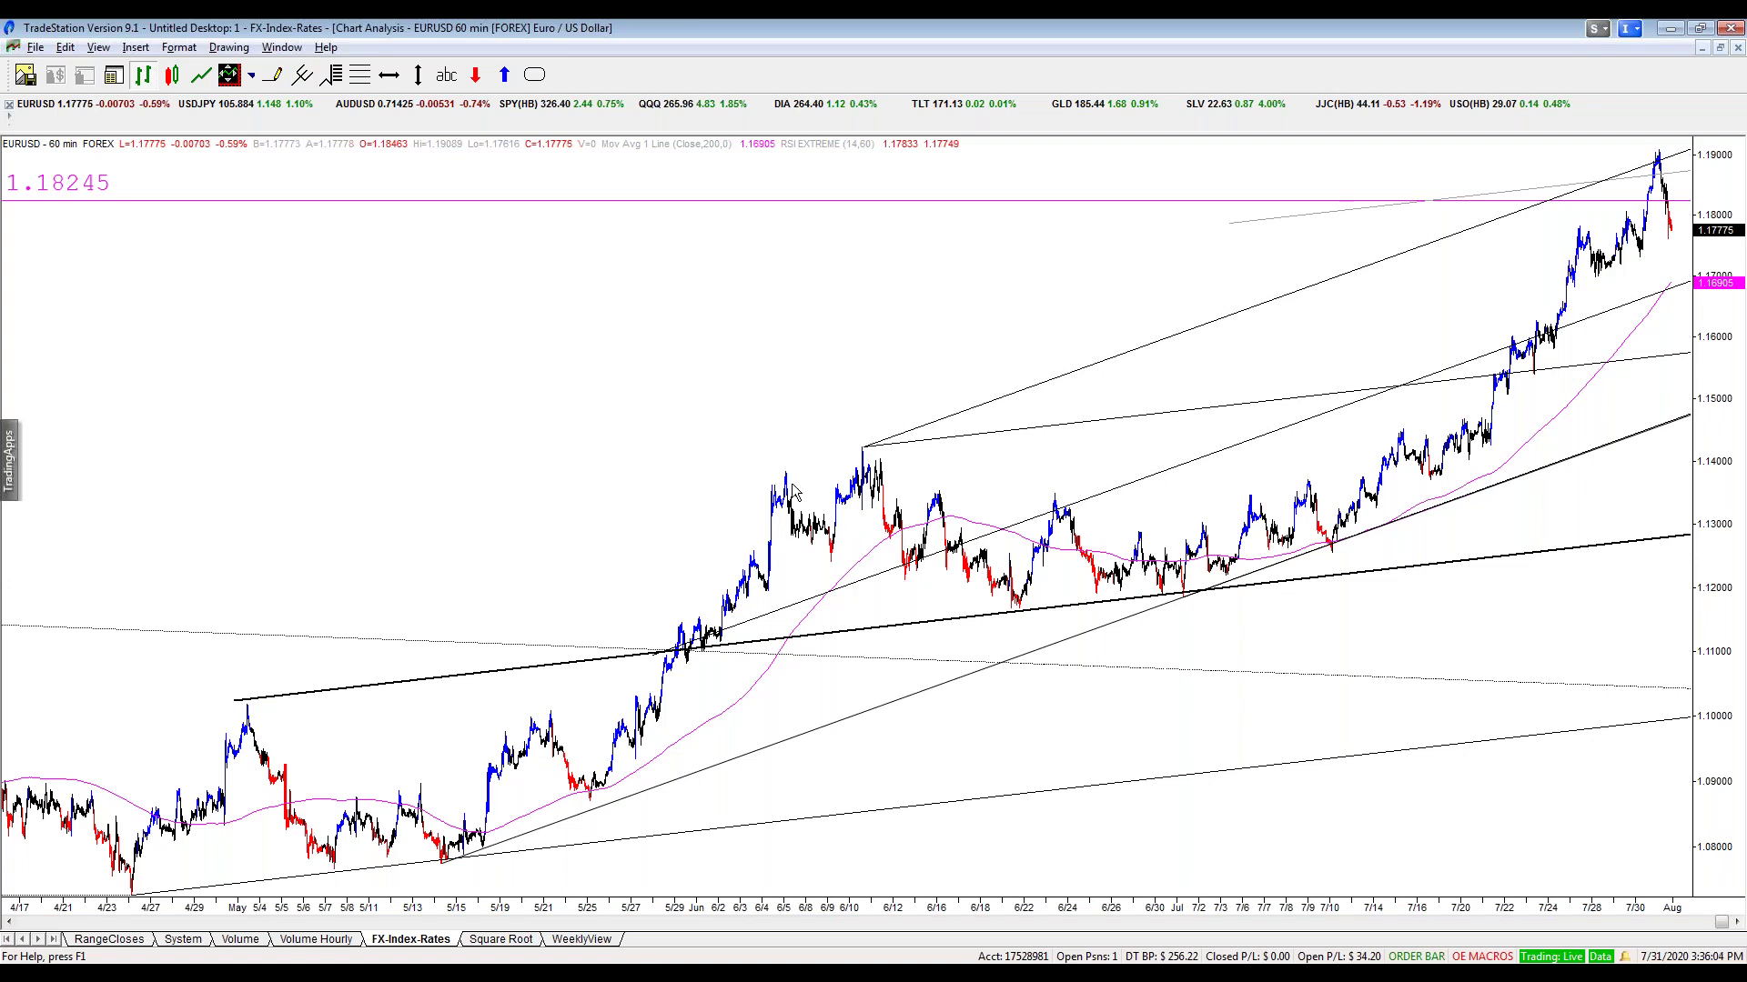
pyautogui.moveTo(705, 443); pyautogui.dragTo(655, 516)
pyautogui.click(1542, 375)
pyautogui.click(1536, 229)
pyautogui.click(860, 211)
pyautogui.click(467, 924)
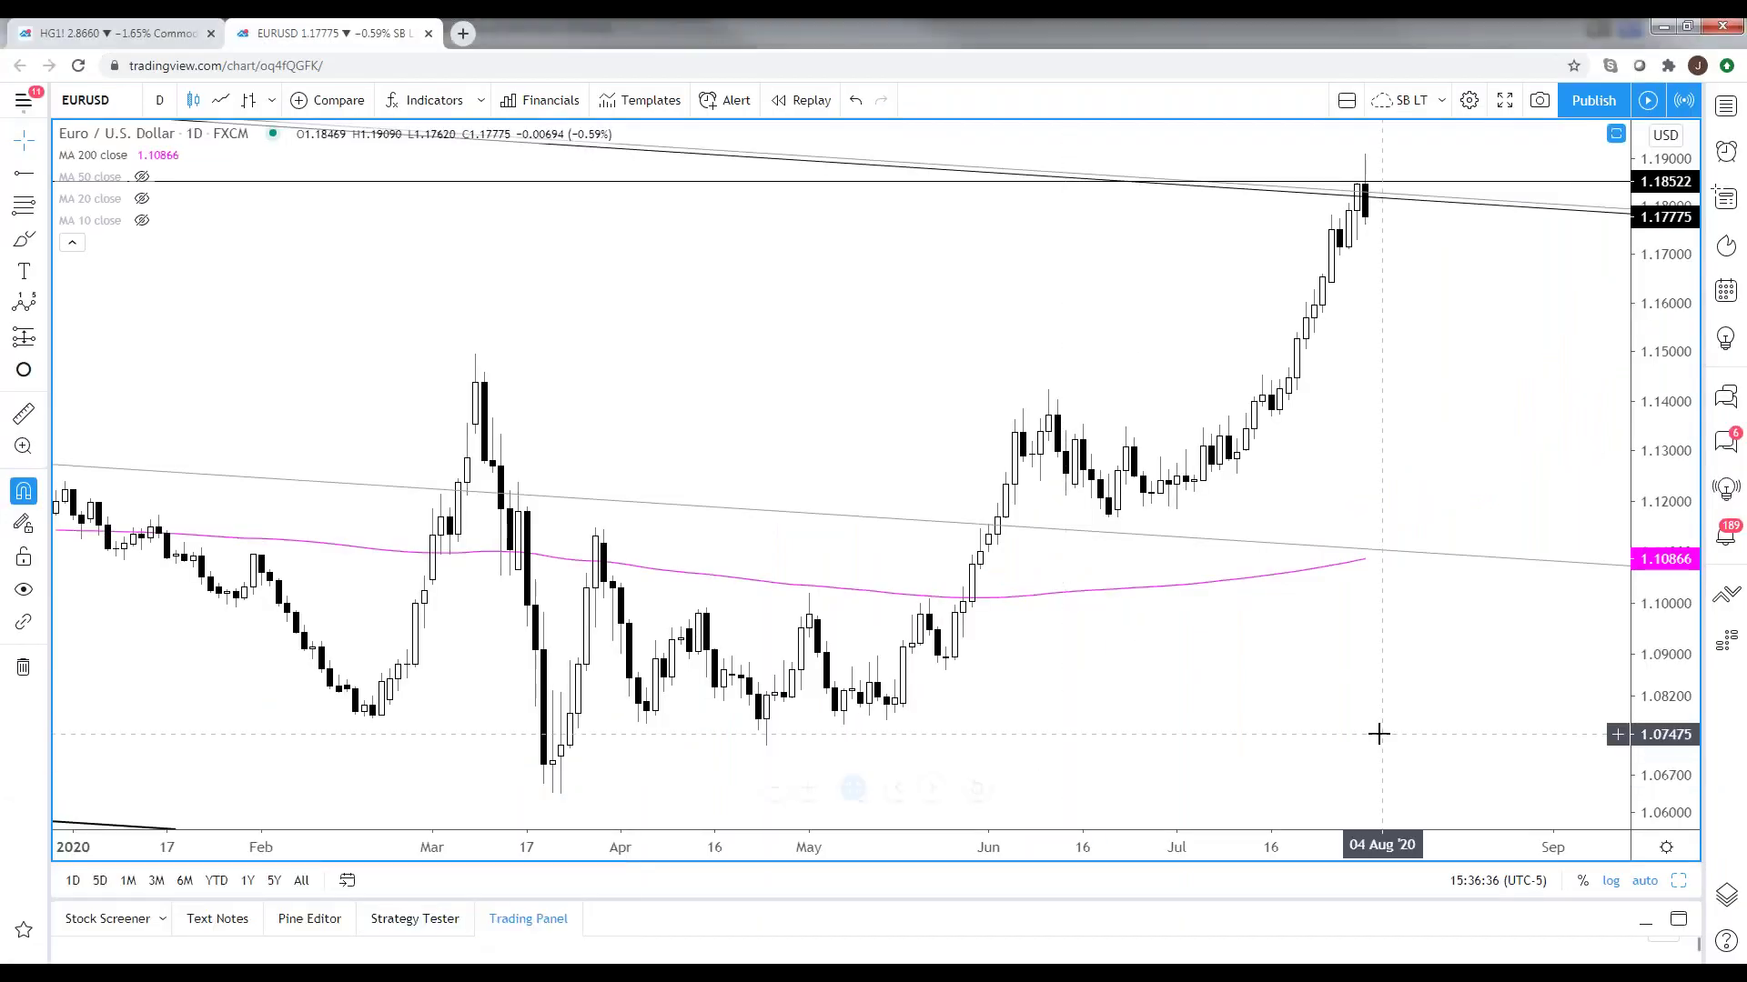
# - Switch the EURUSD chart to the 1W interval and delete its two trend lines
pyautogui.click(1679, 882)
pyautogui.write('1W')
pyautogui.press('Return')
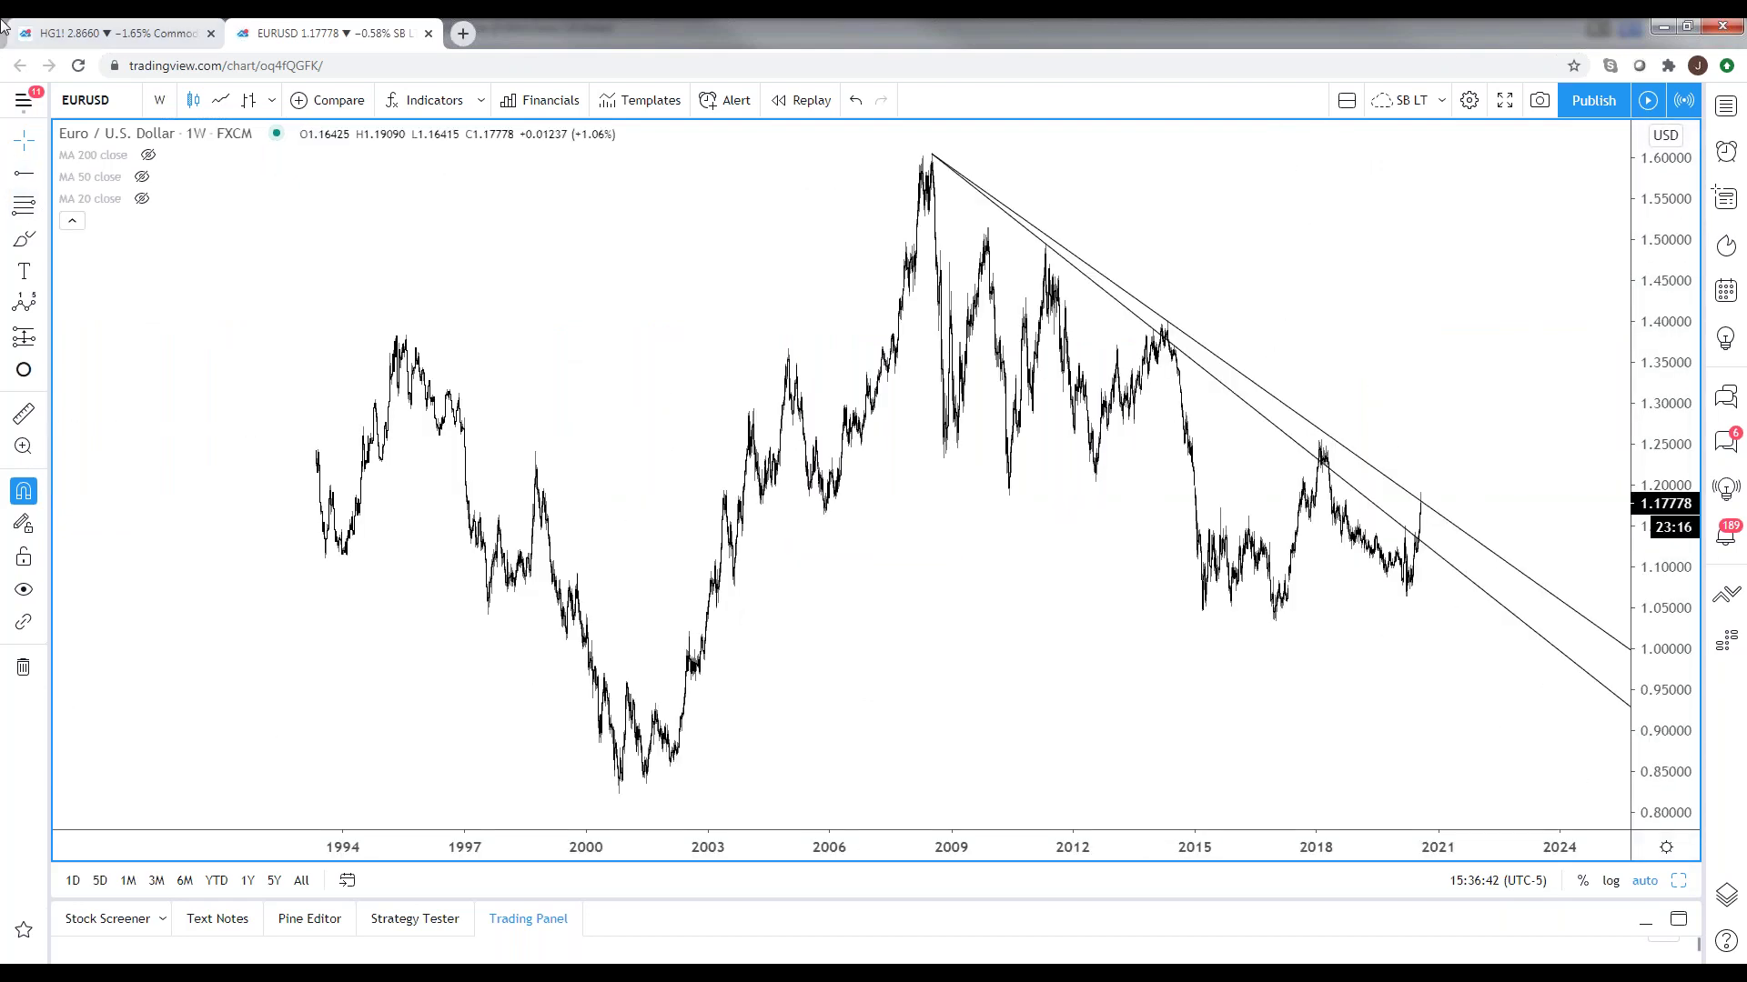
pyautogui.click(1224, 361)
pyautogui.press('Delete')
pyautogui.click(1227, 380)
pyautogui.press('Delete')
# - Change to the 240 (4-hour) interval, maximize the price pane, frame February–August, and select Trend Line
pyautogui.write('240')
pyautogui.press('Return')
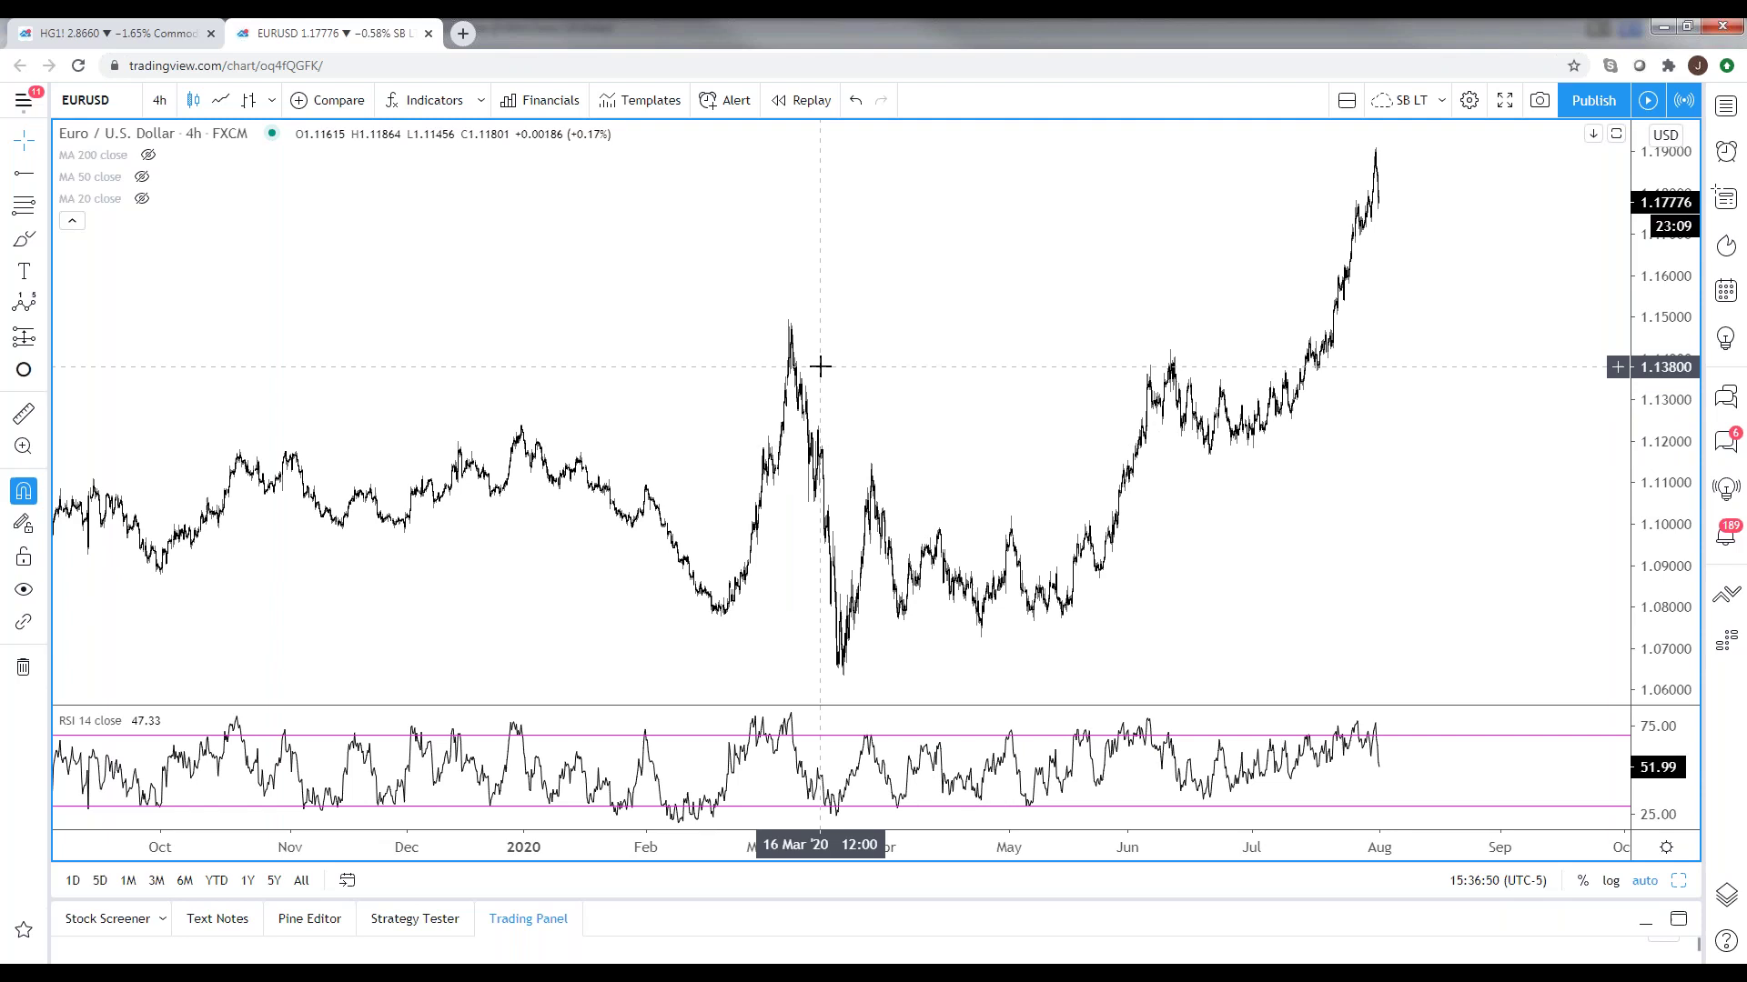
pyautogui.doubleClick(861, 336)
pyautogui.scroll(2, 862, 337)
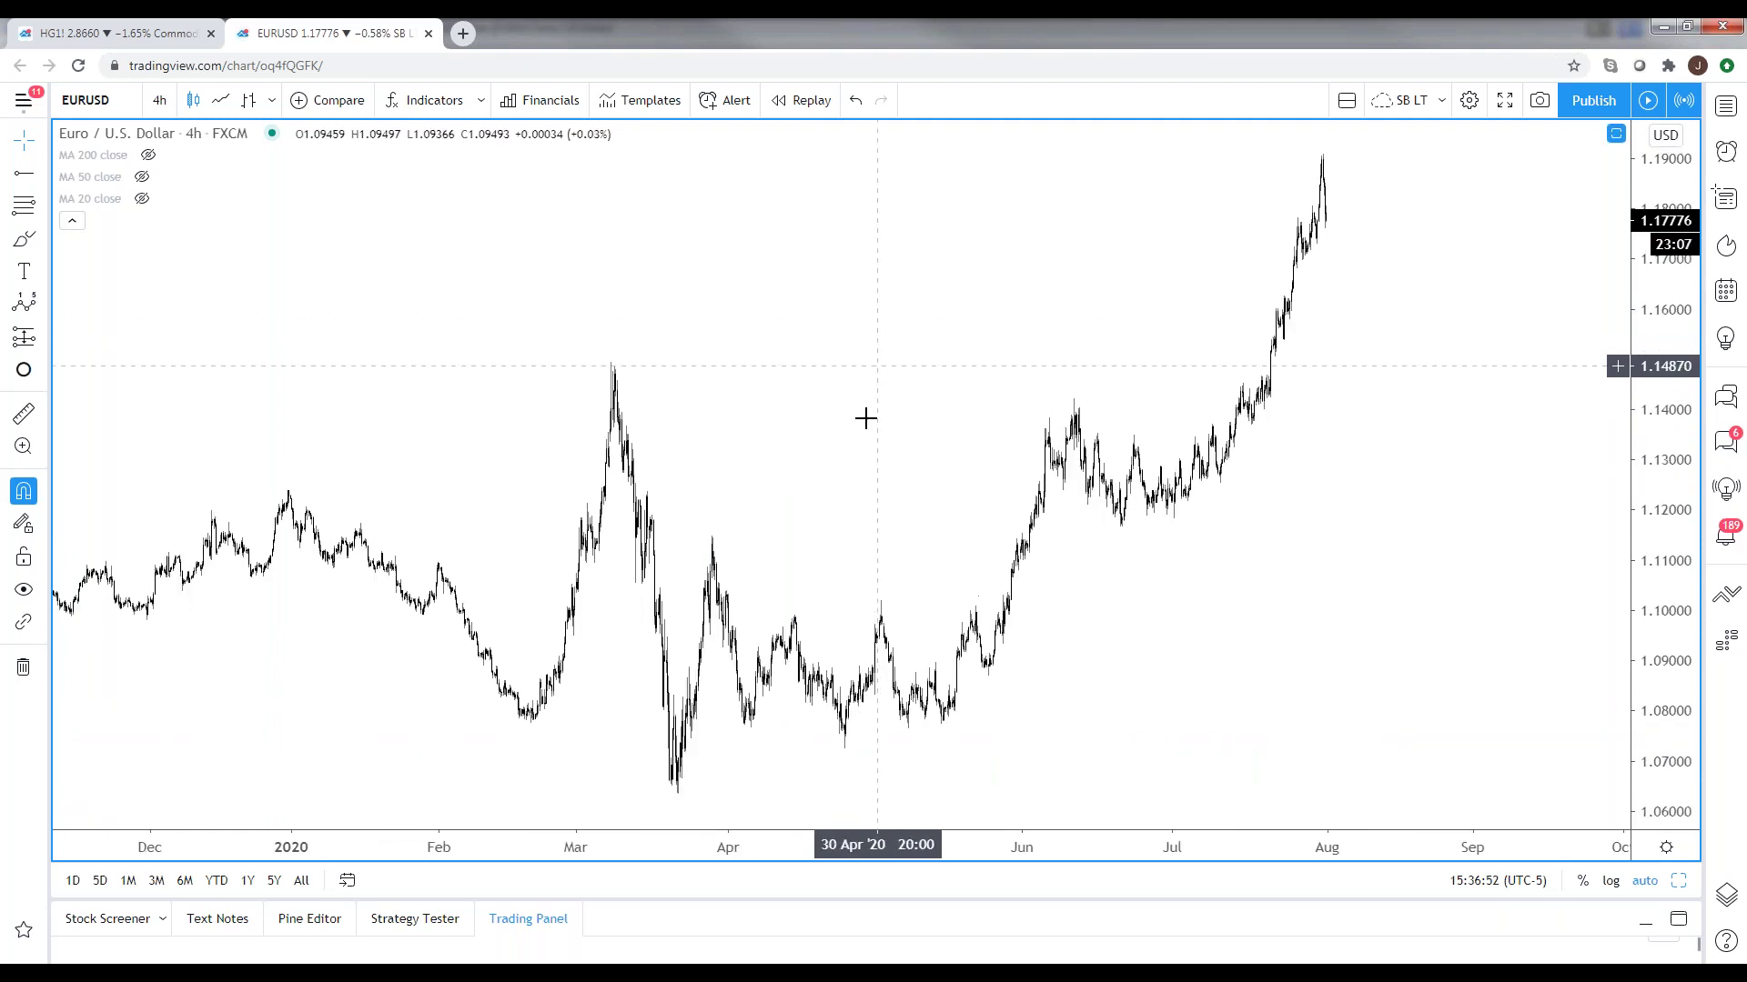
pyautogui.moveTo(878, 471); pyautogui.dragTo(1053, 466)
pyautogui.scroll(2, 1501, 515)
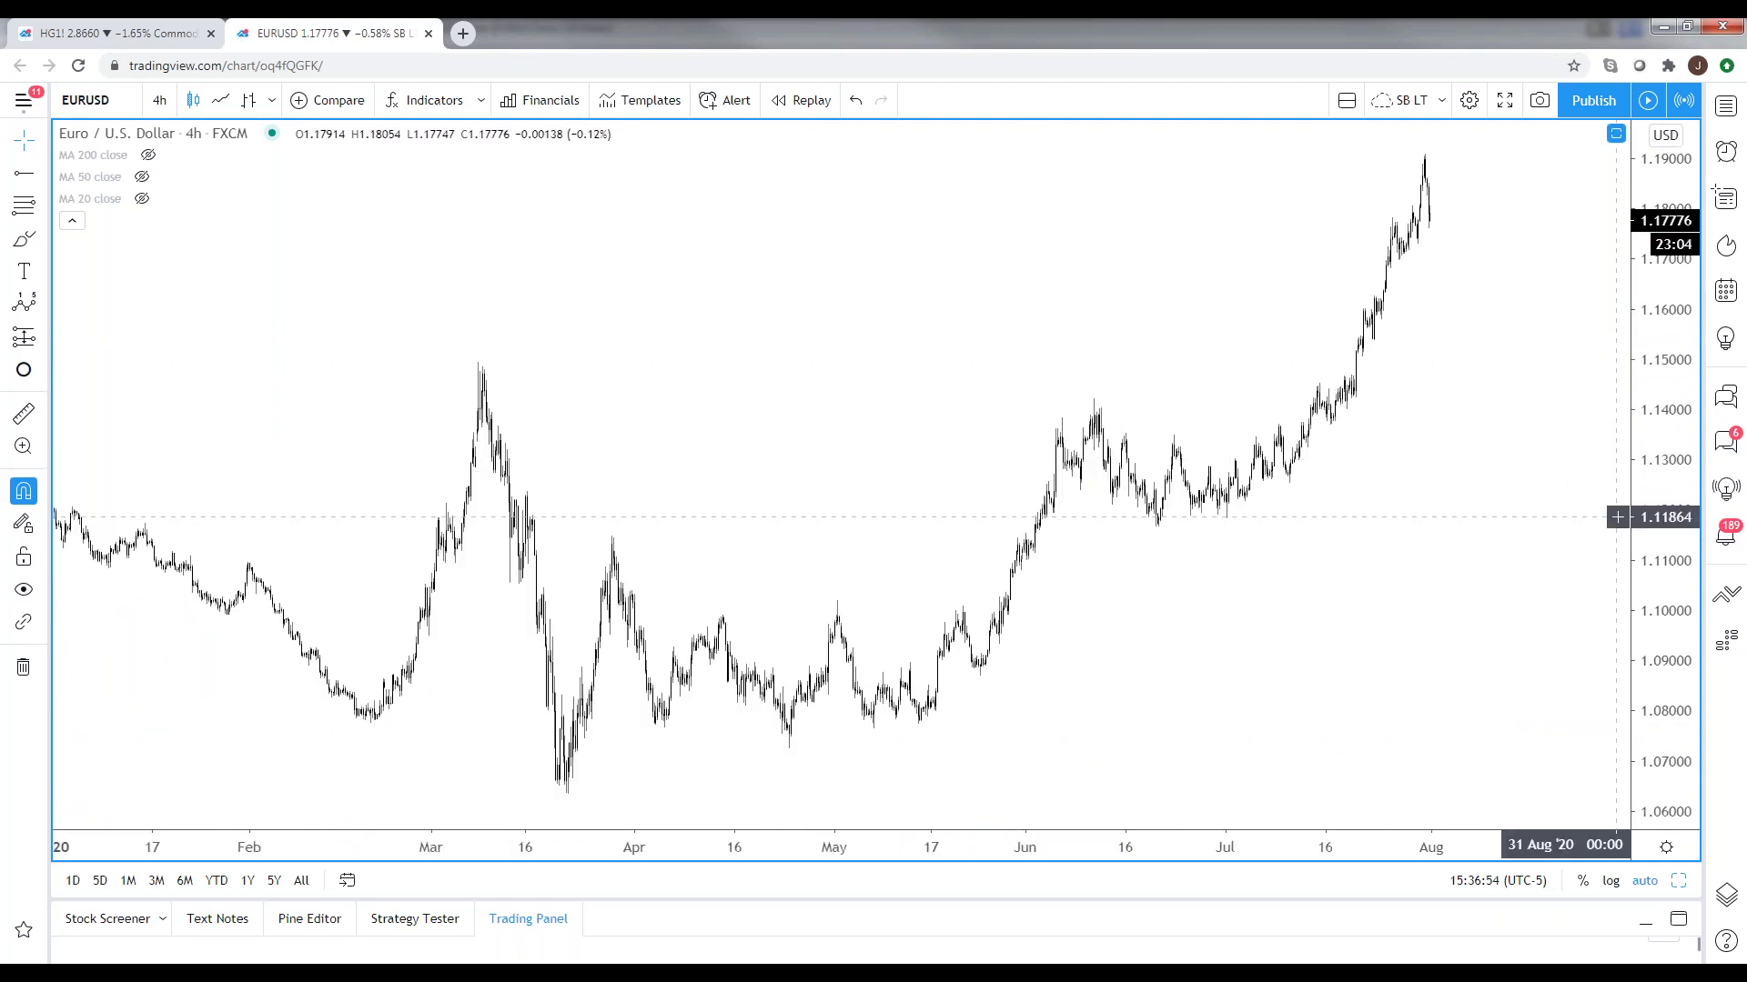
pyautogui.scroll(1, 1490, 640)
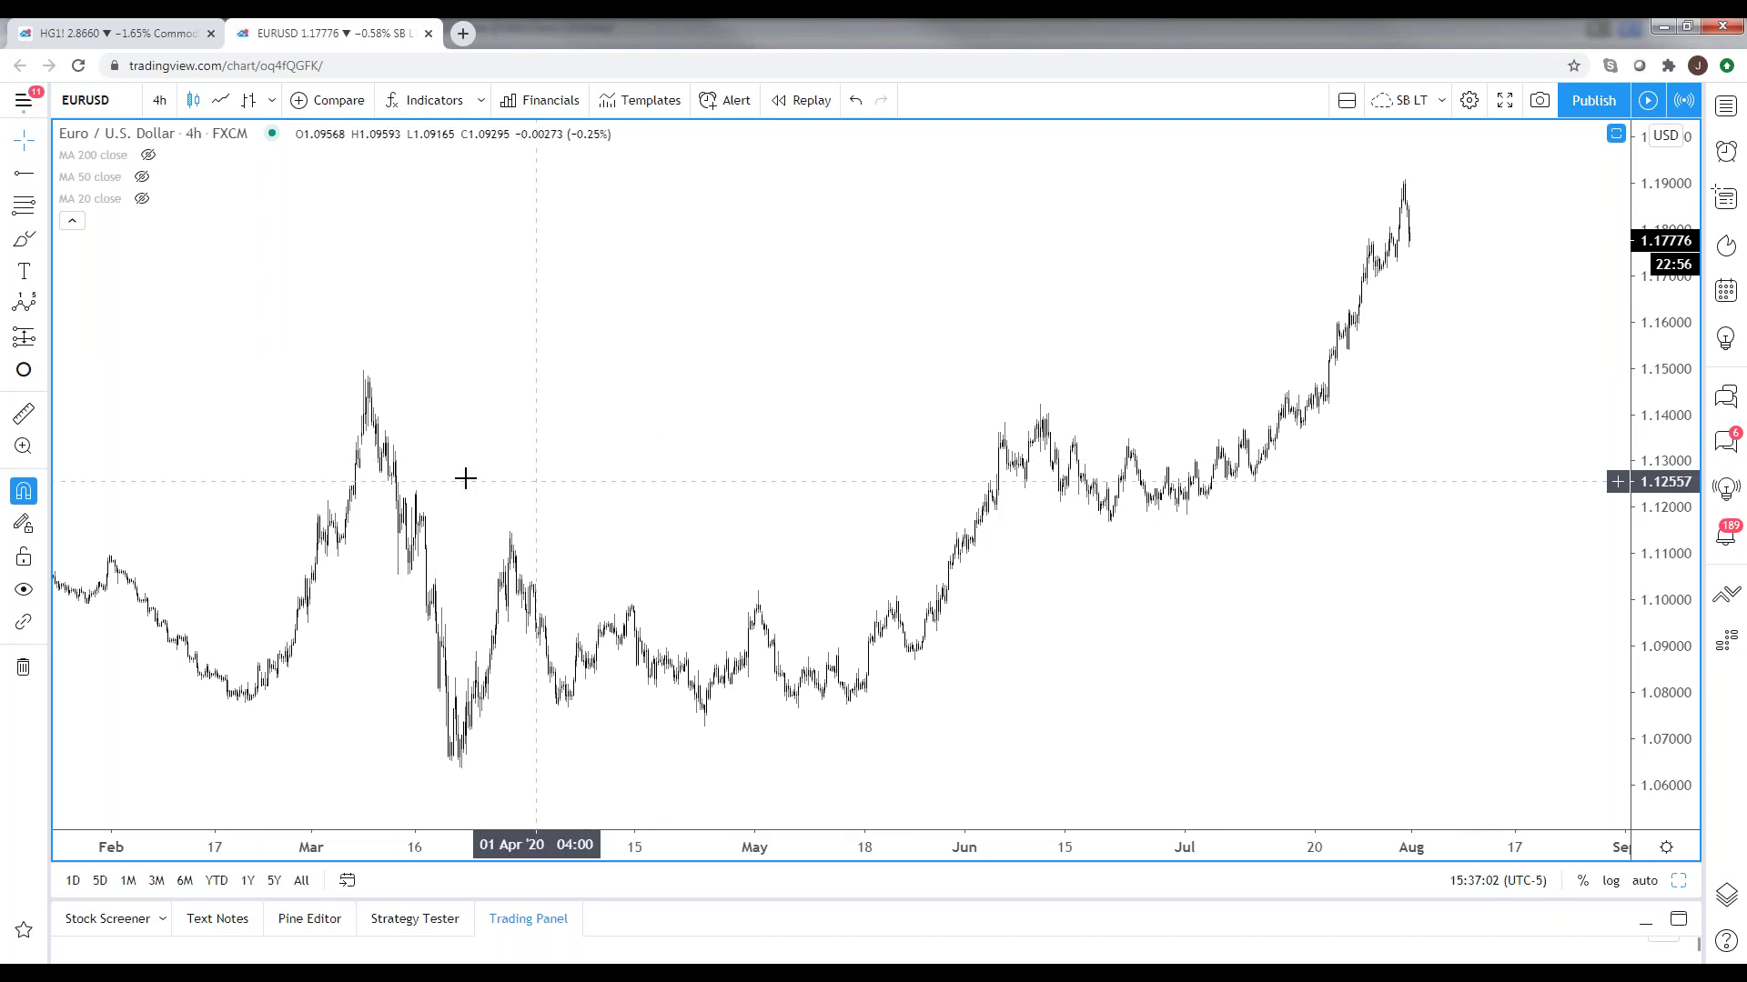
pyautogui.click(40, 173)
pyautogui.click(100, 172)
pyautogui.scroll(2, 242, 331)
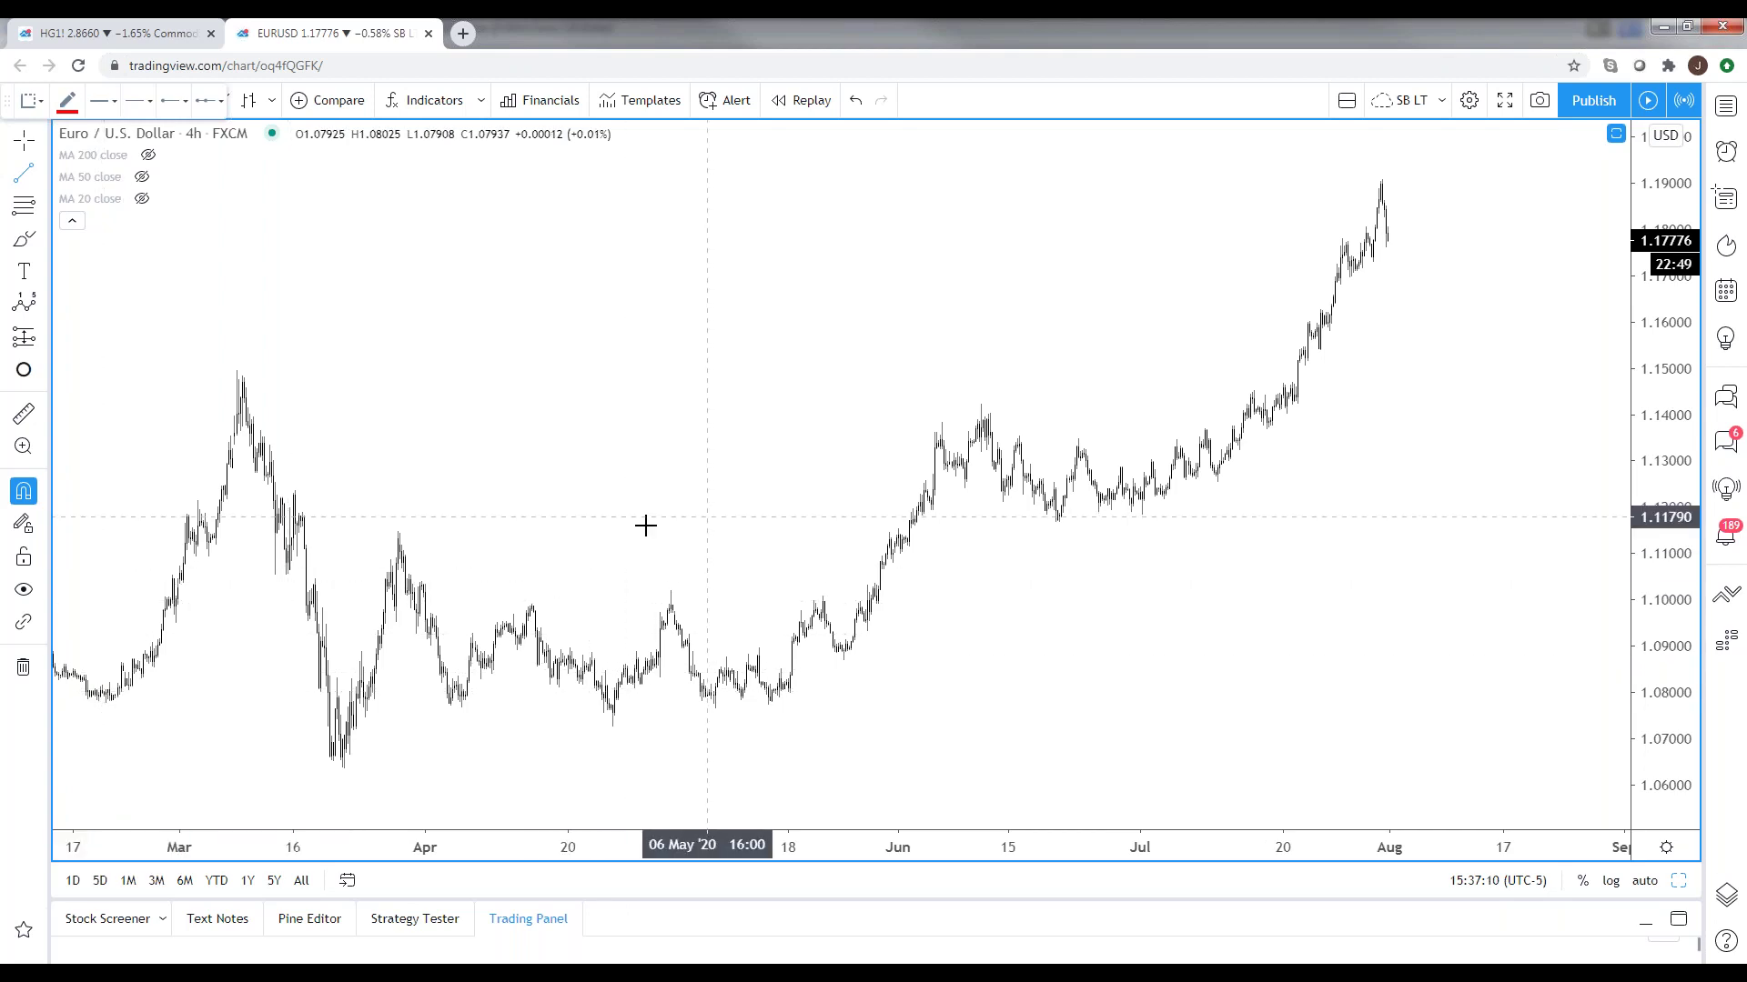
# - Draw a trend line from the mid-May low and style it black at the thinnest width
pyautogui.click(767, 742)
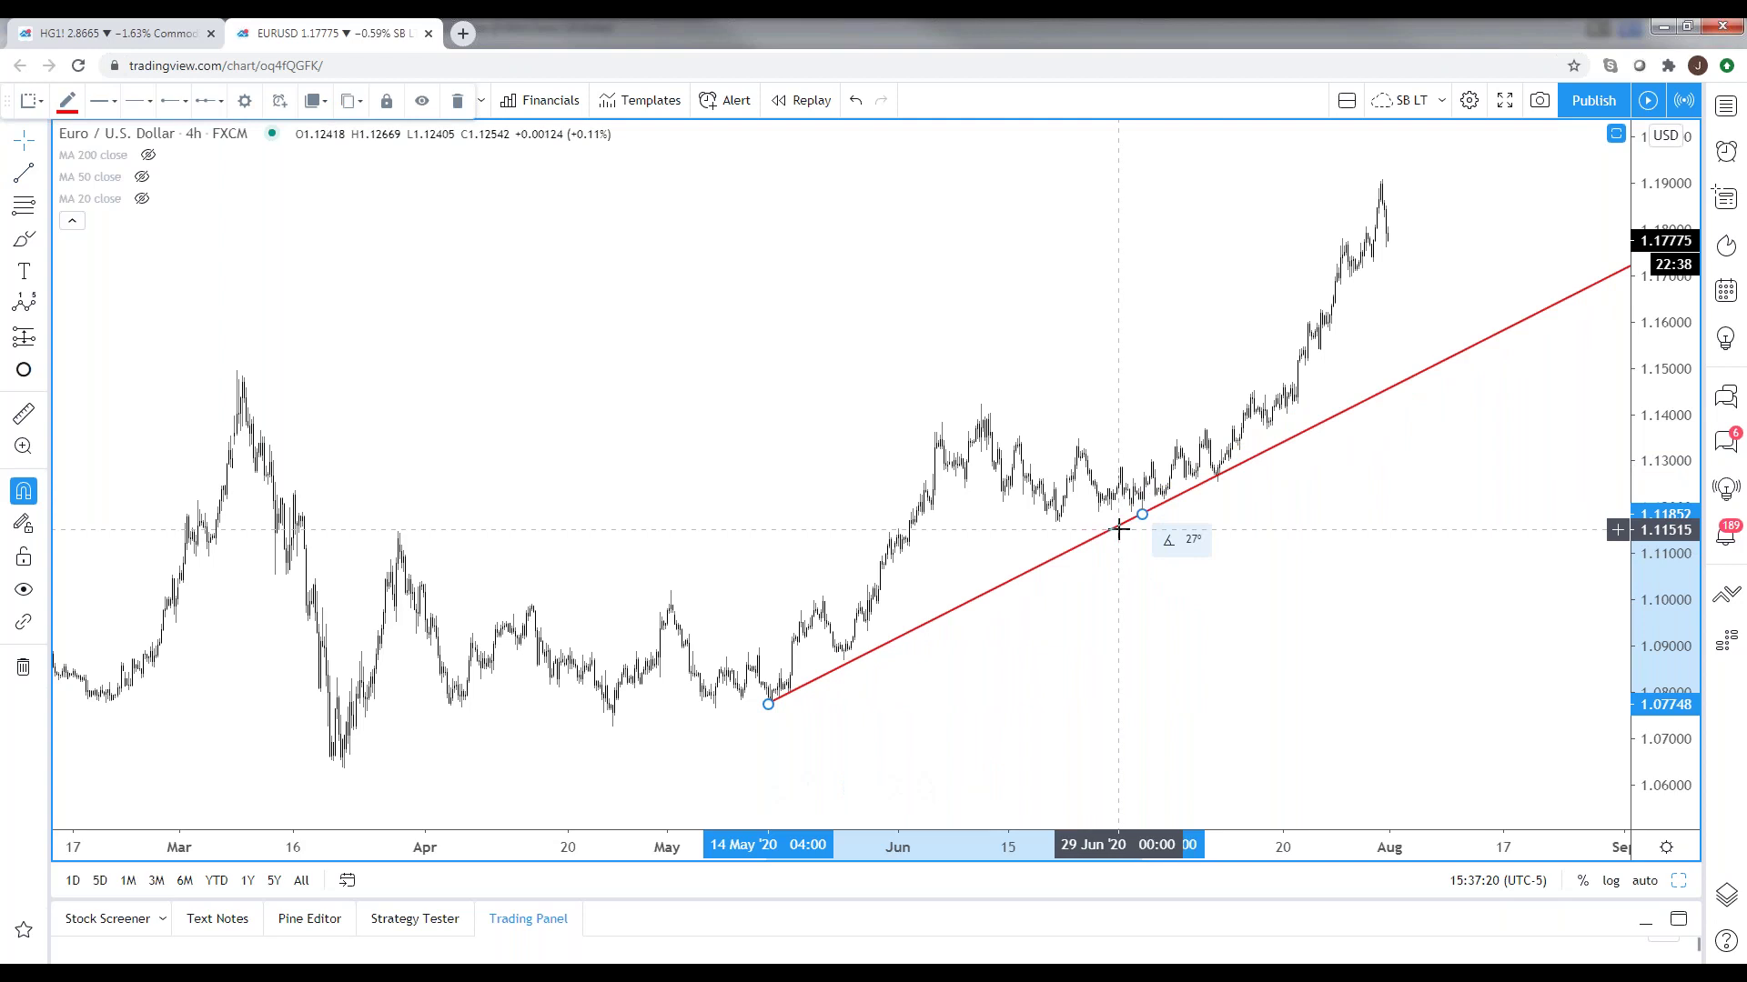
pyautogui.doubleClick(1117, 529)
pyautogui.click(879, 311)
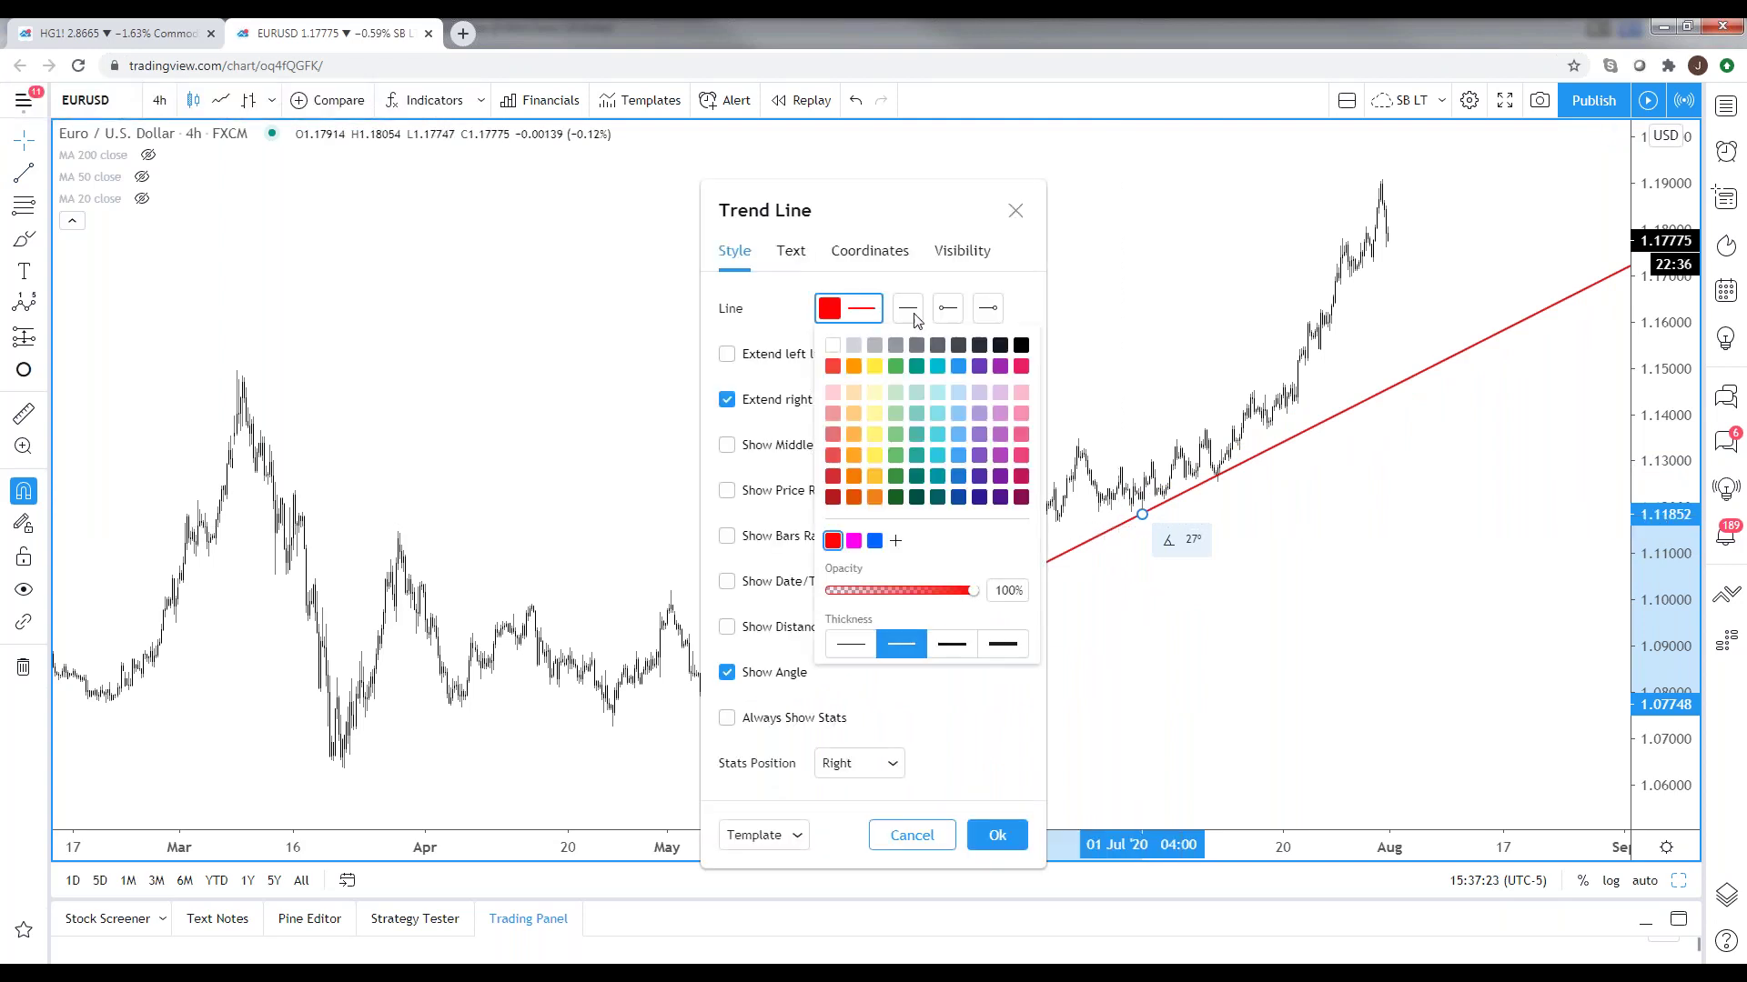
pyautogui.click(1020, 346)
pyautogui.click(866, 655)
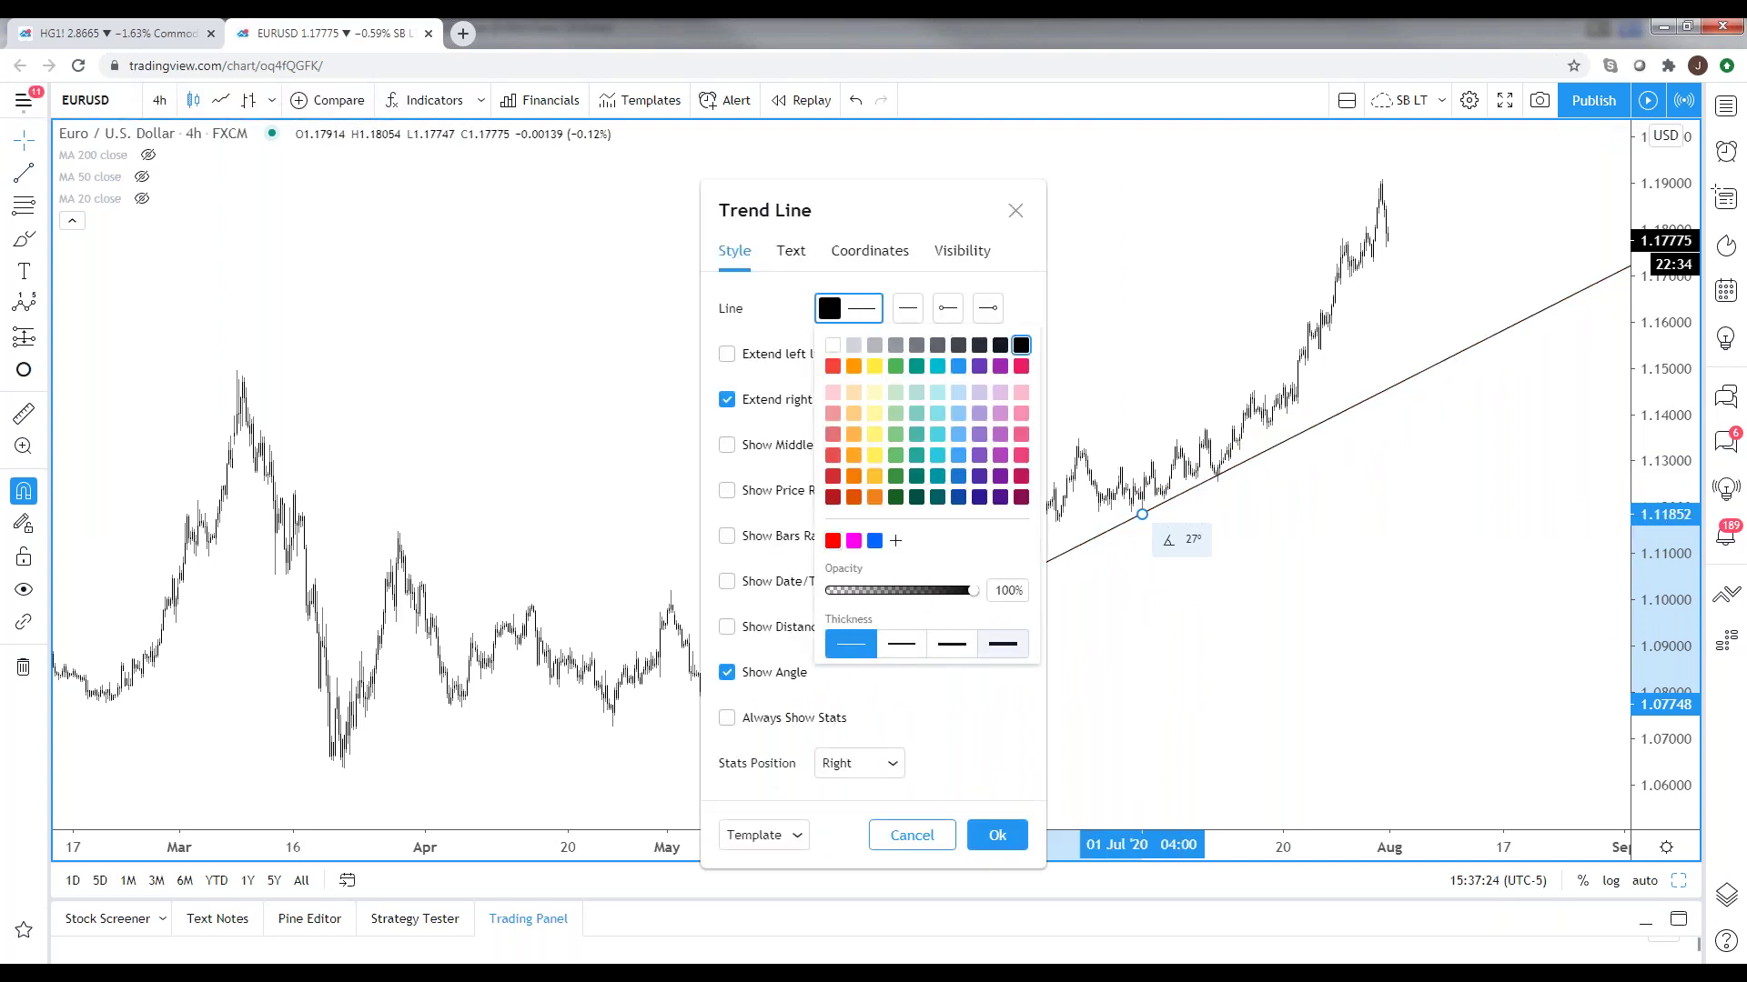
pyautogui.click(1021, 570)
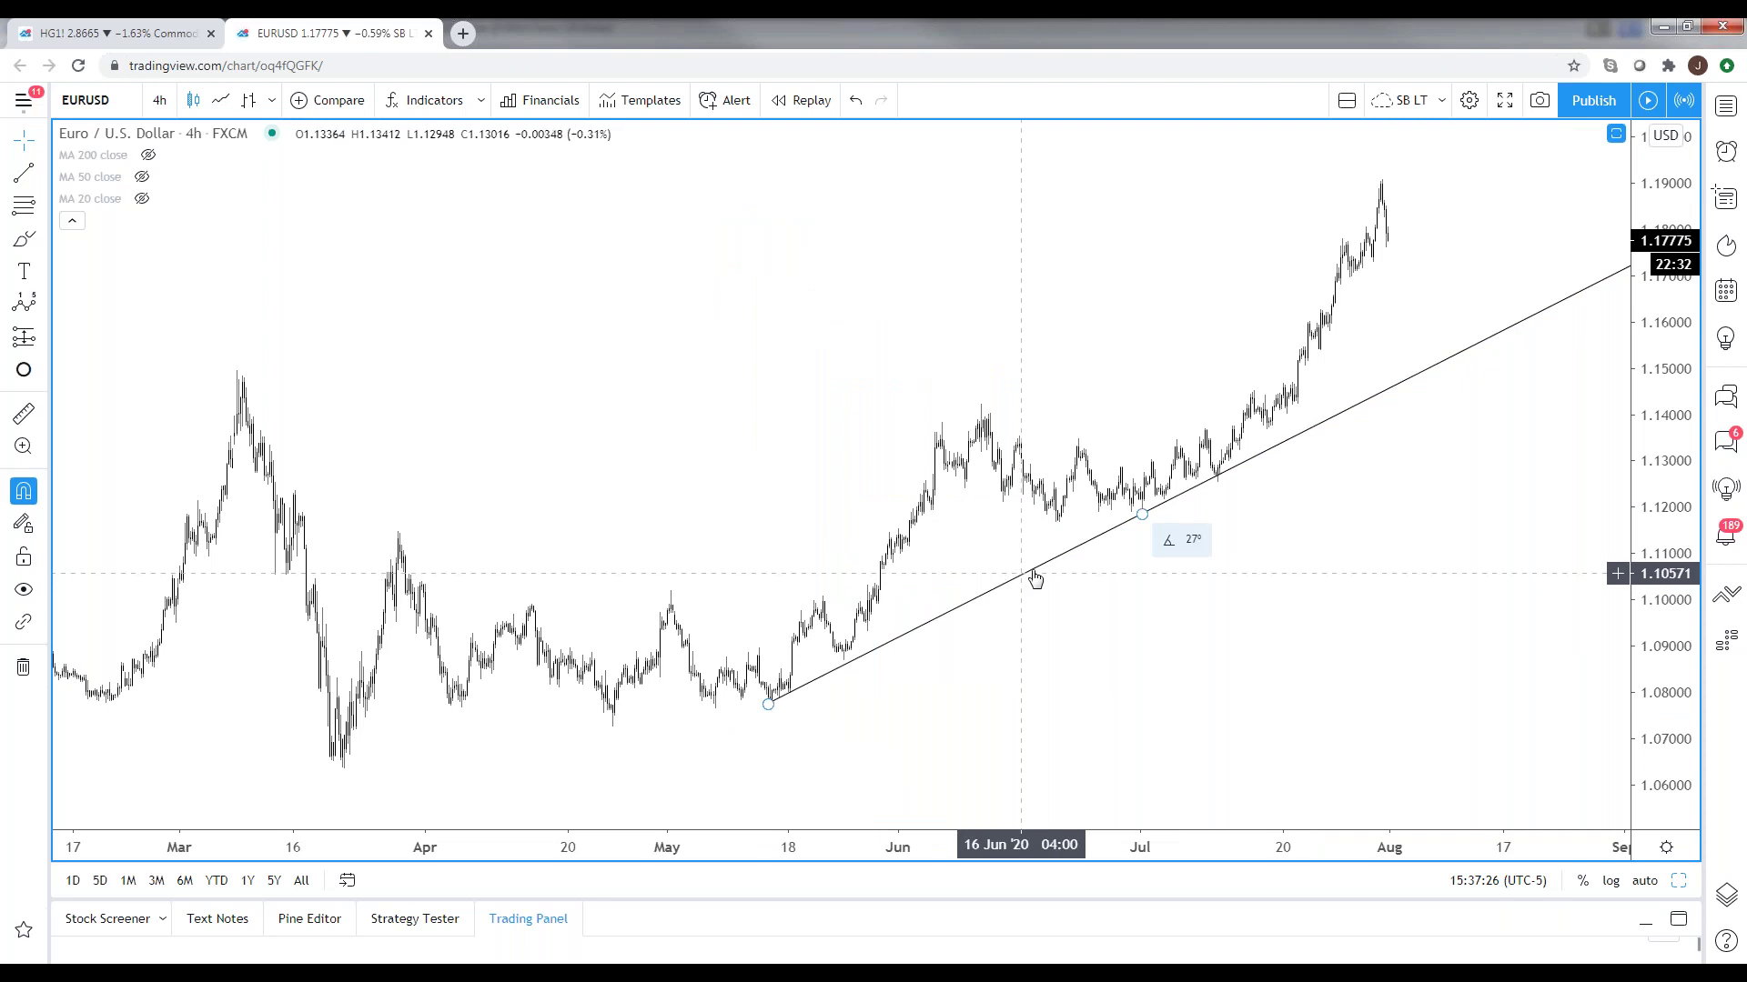
# - After briefly checking log scale, add a parallel upper line across the June and late-July highs
pyautogui.click(966, 605)
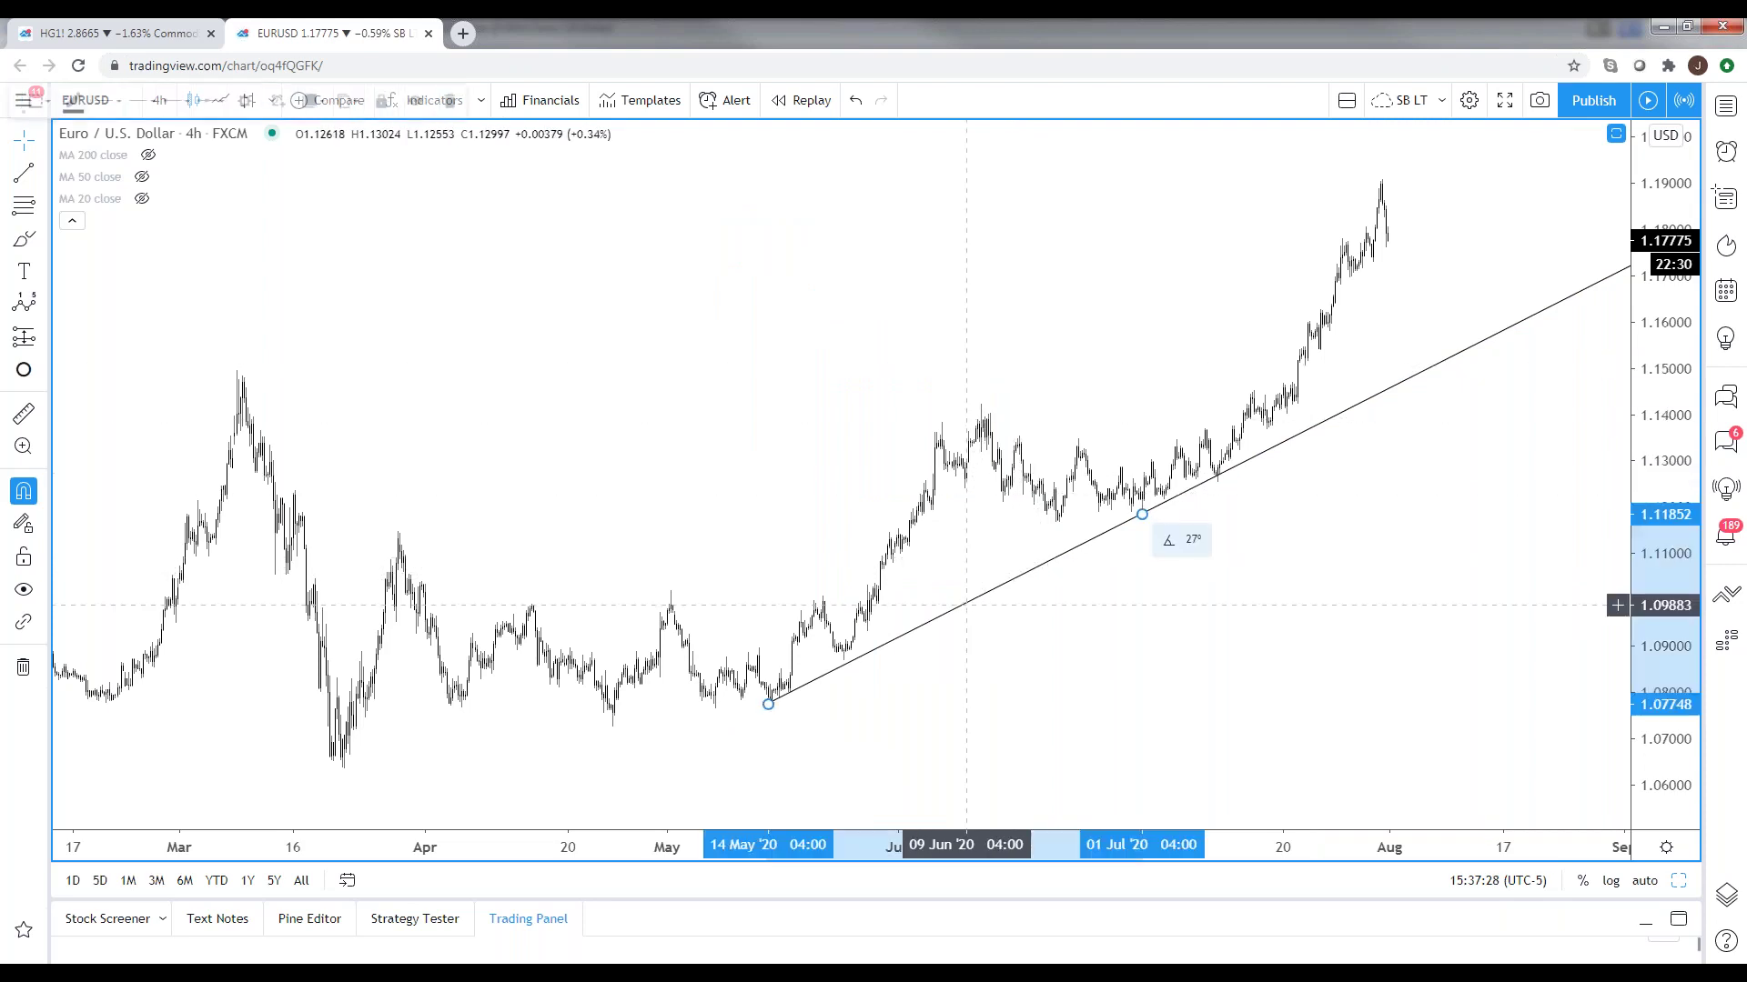
pyautogui.click(1608, 883)
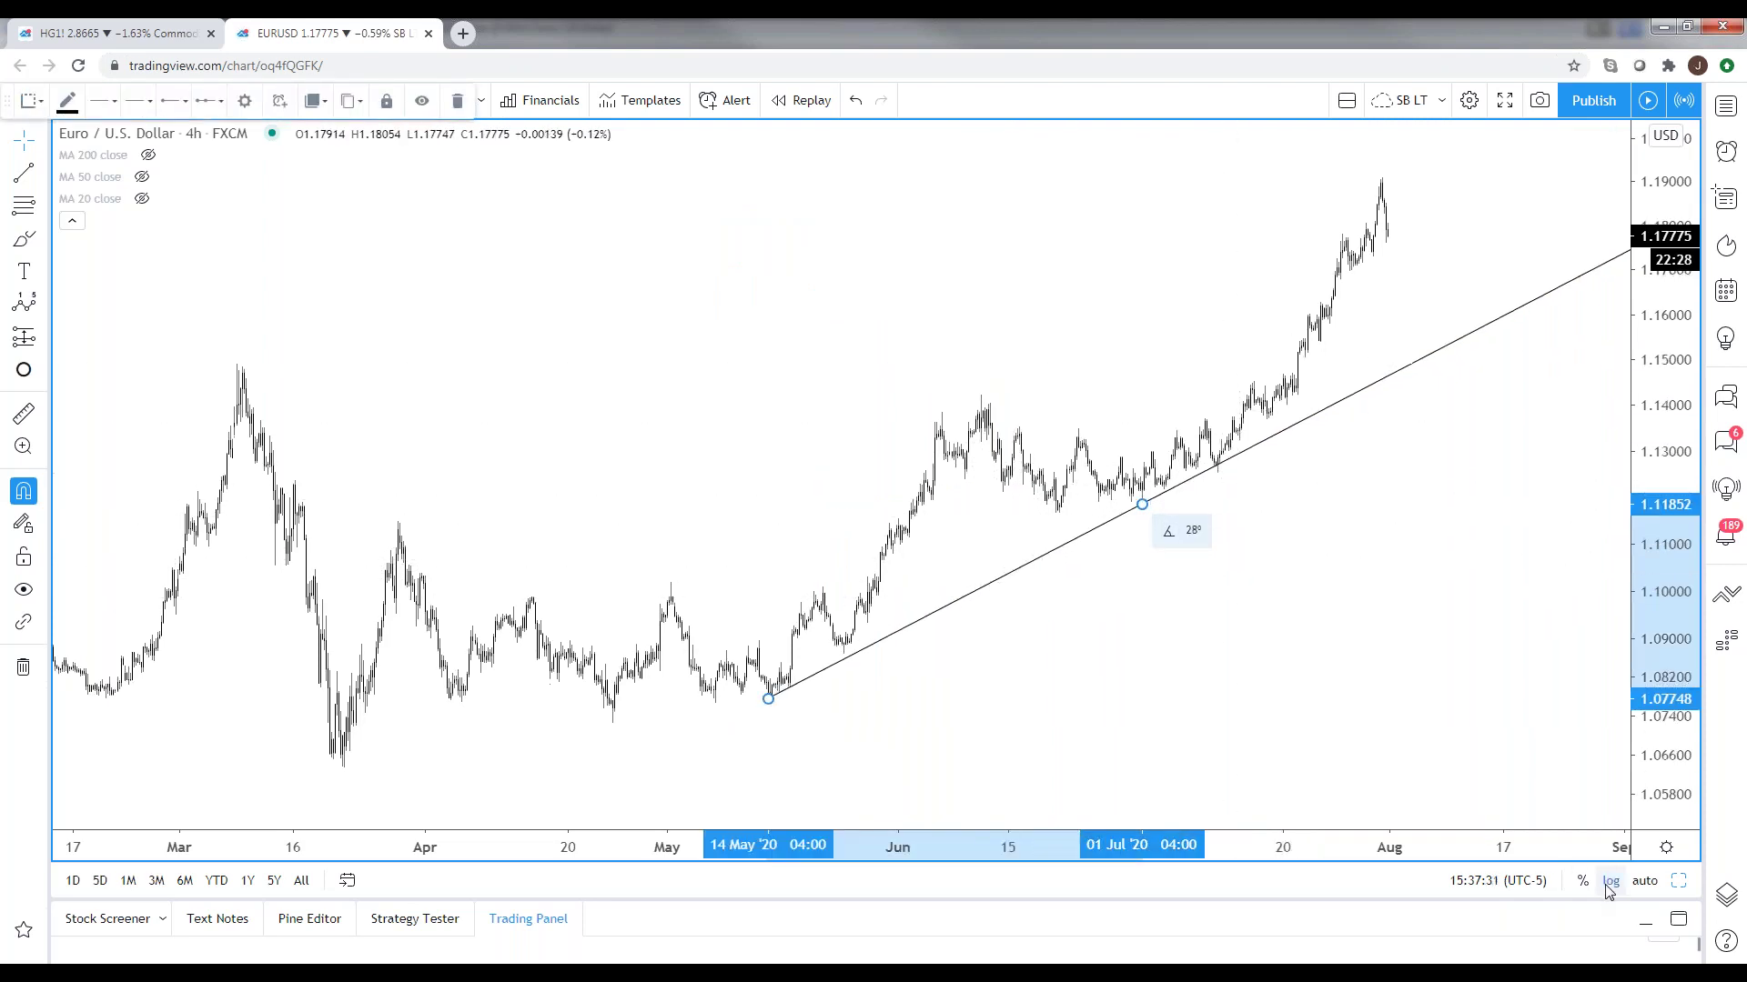
pyautogui.click(1473, 683)
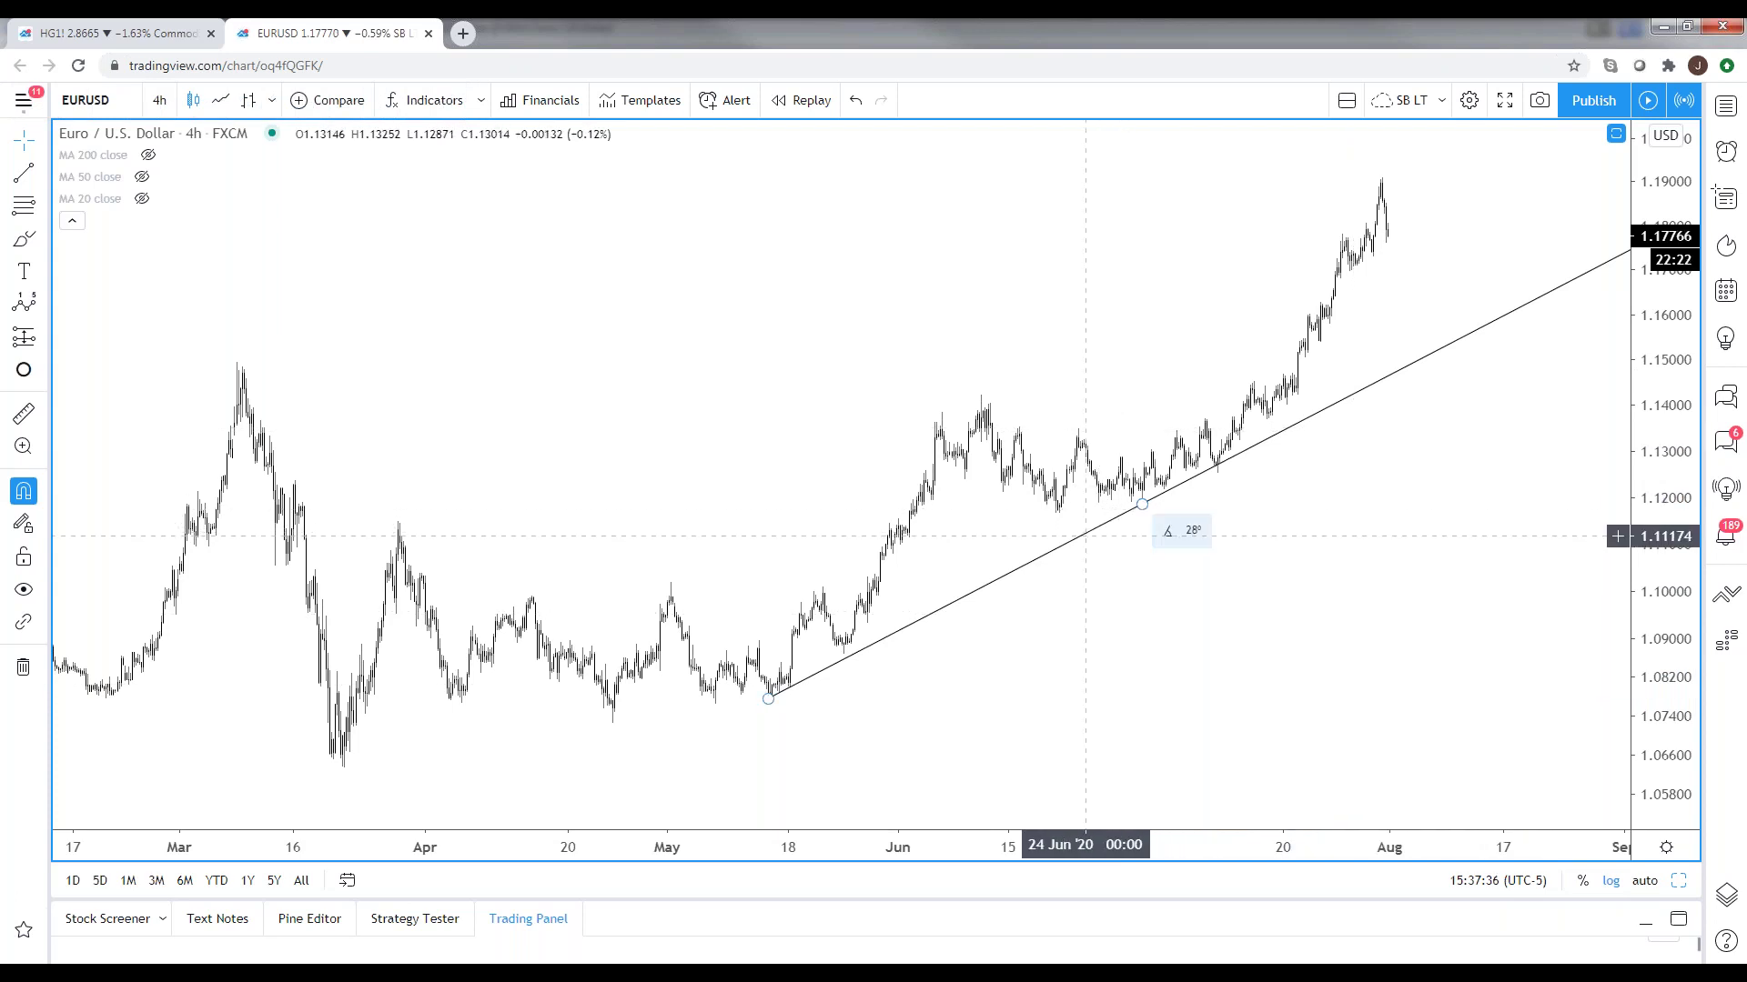
pyautogui.click(1610, 880)
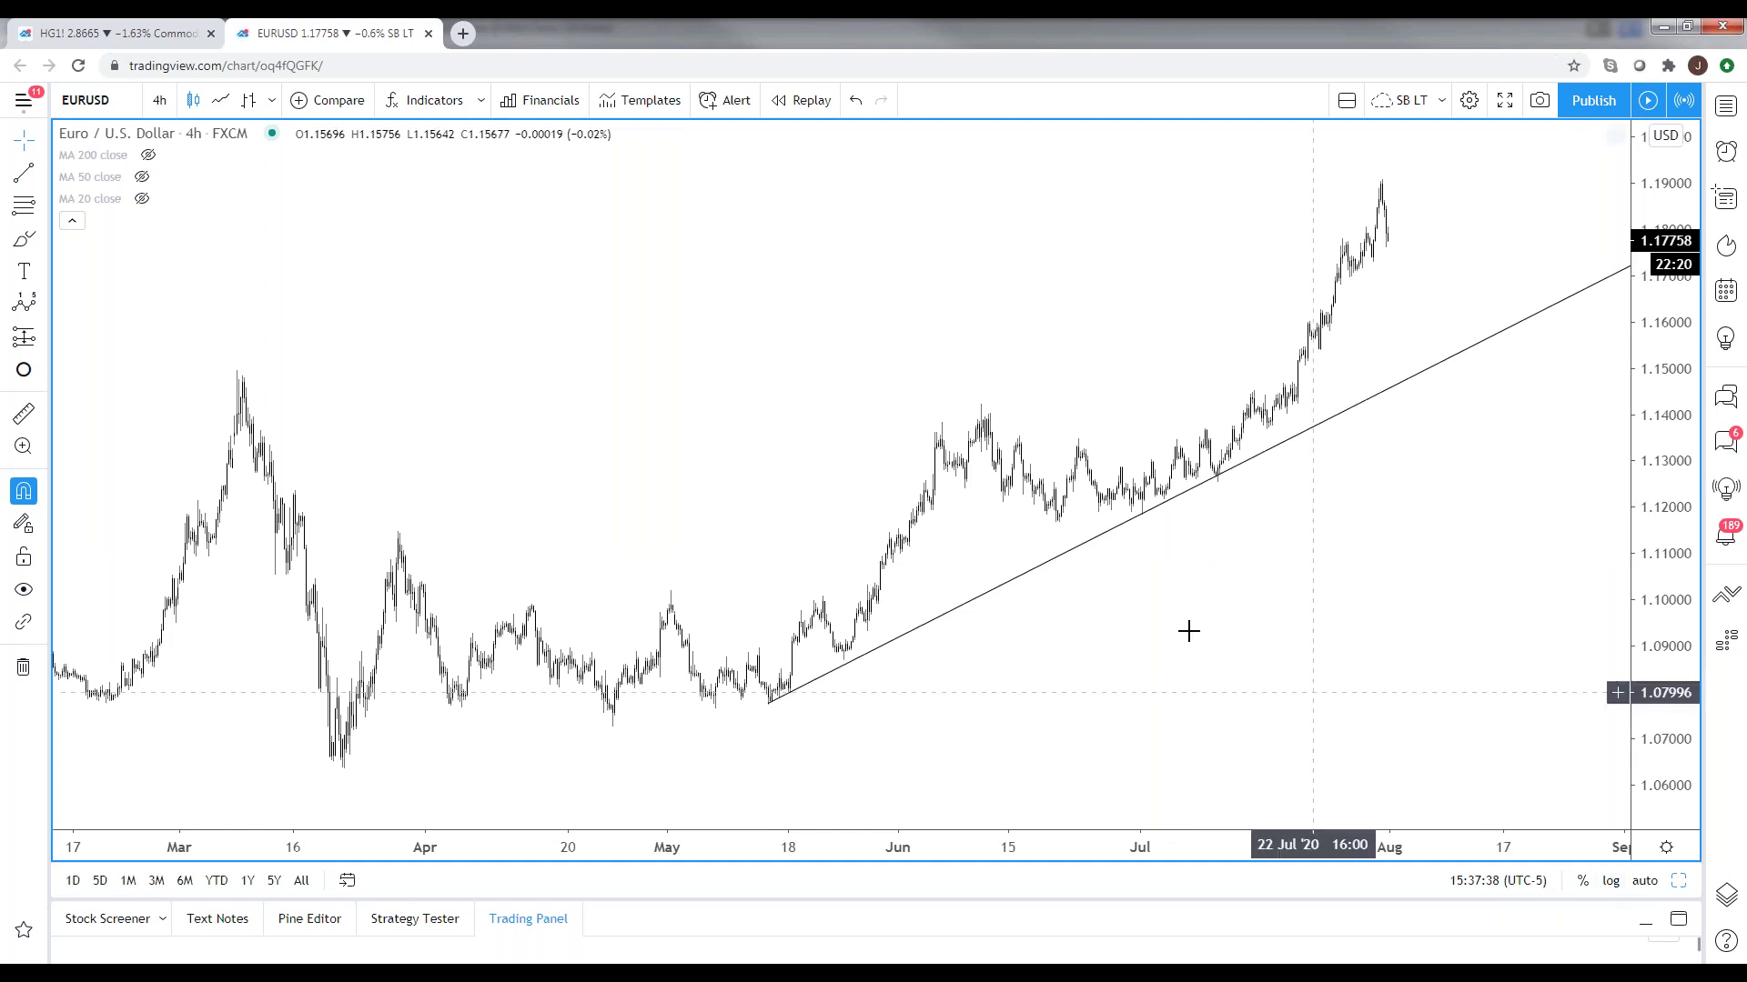
pyautogui.click(1015, 585)
pyautogui.moveTo(1014, 585); pyautogui.dragTo(1098, 348)
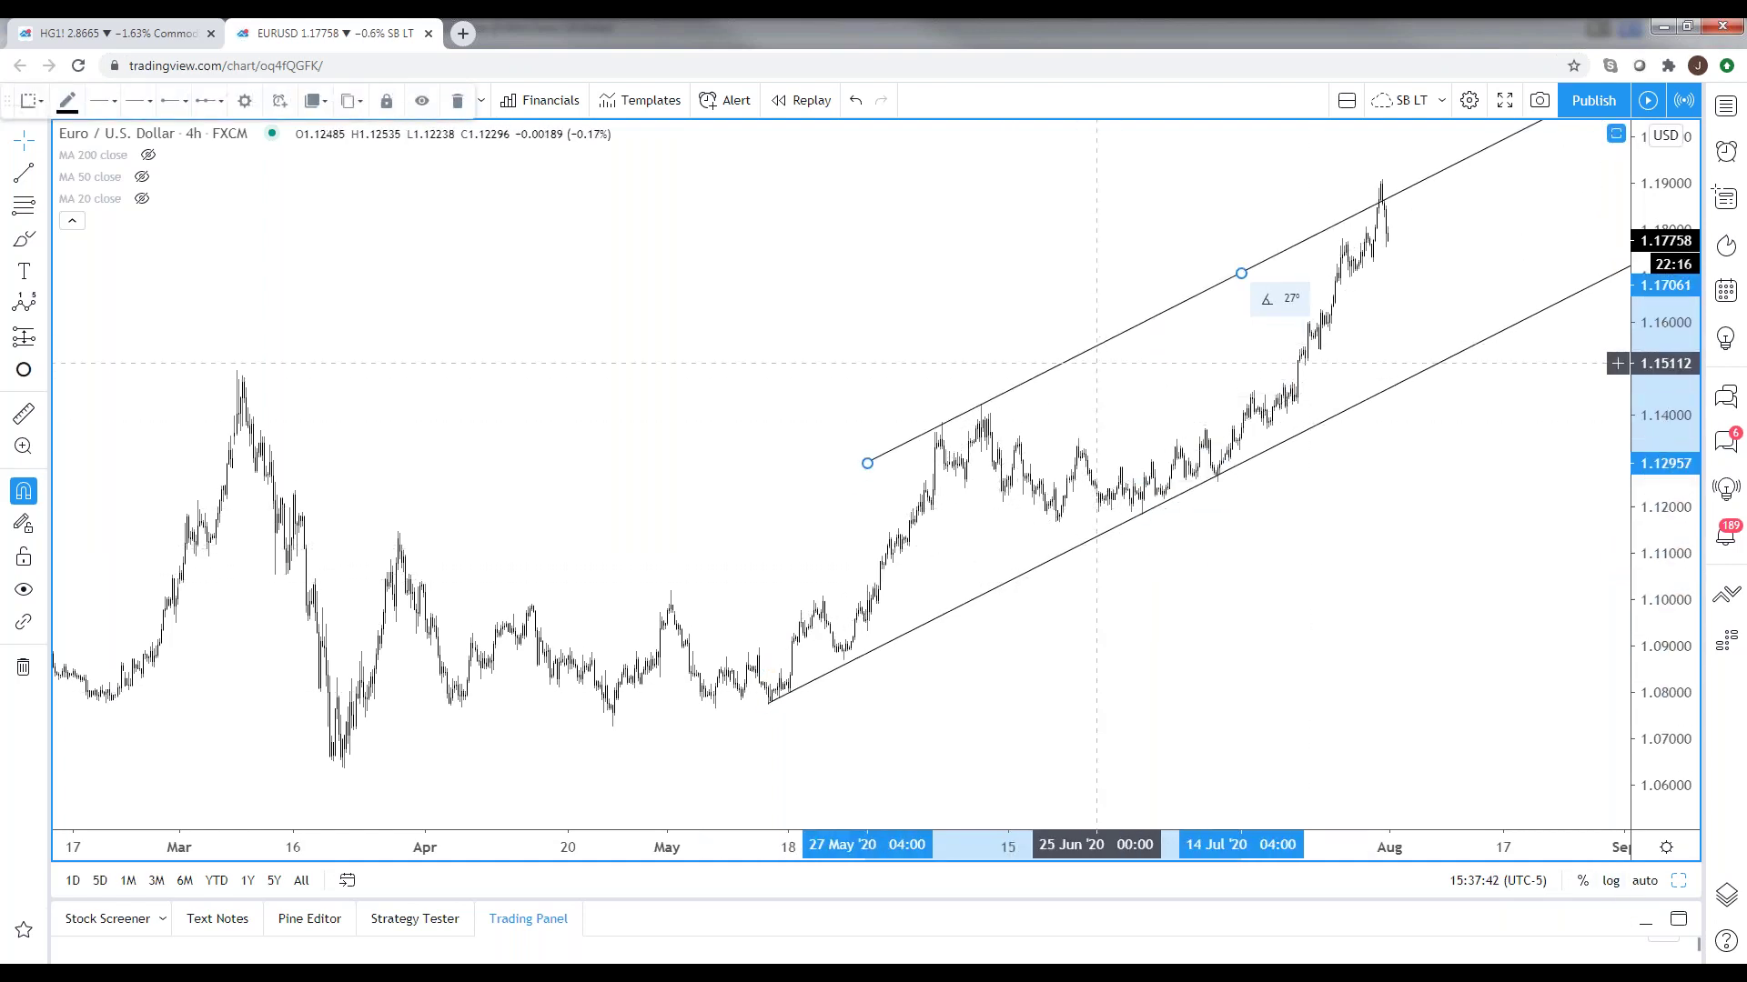
pyautogui.click(1089, 657)
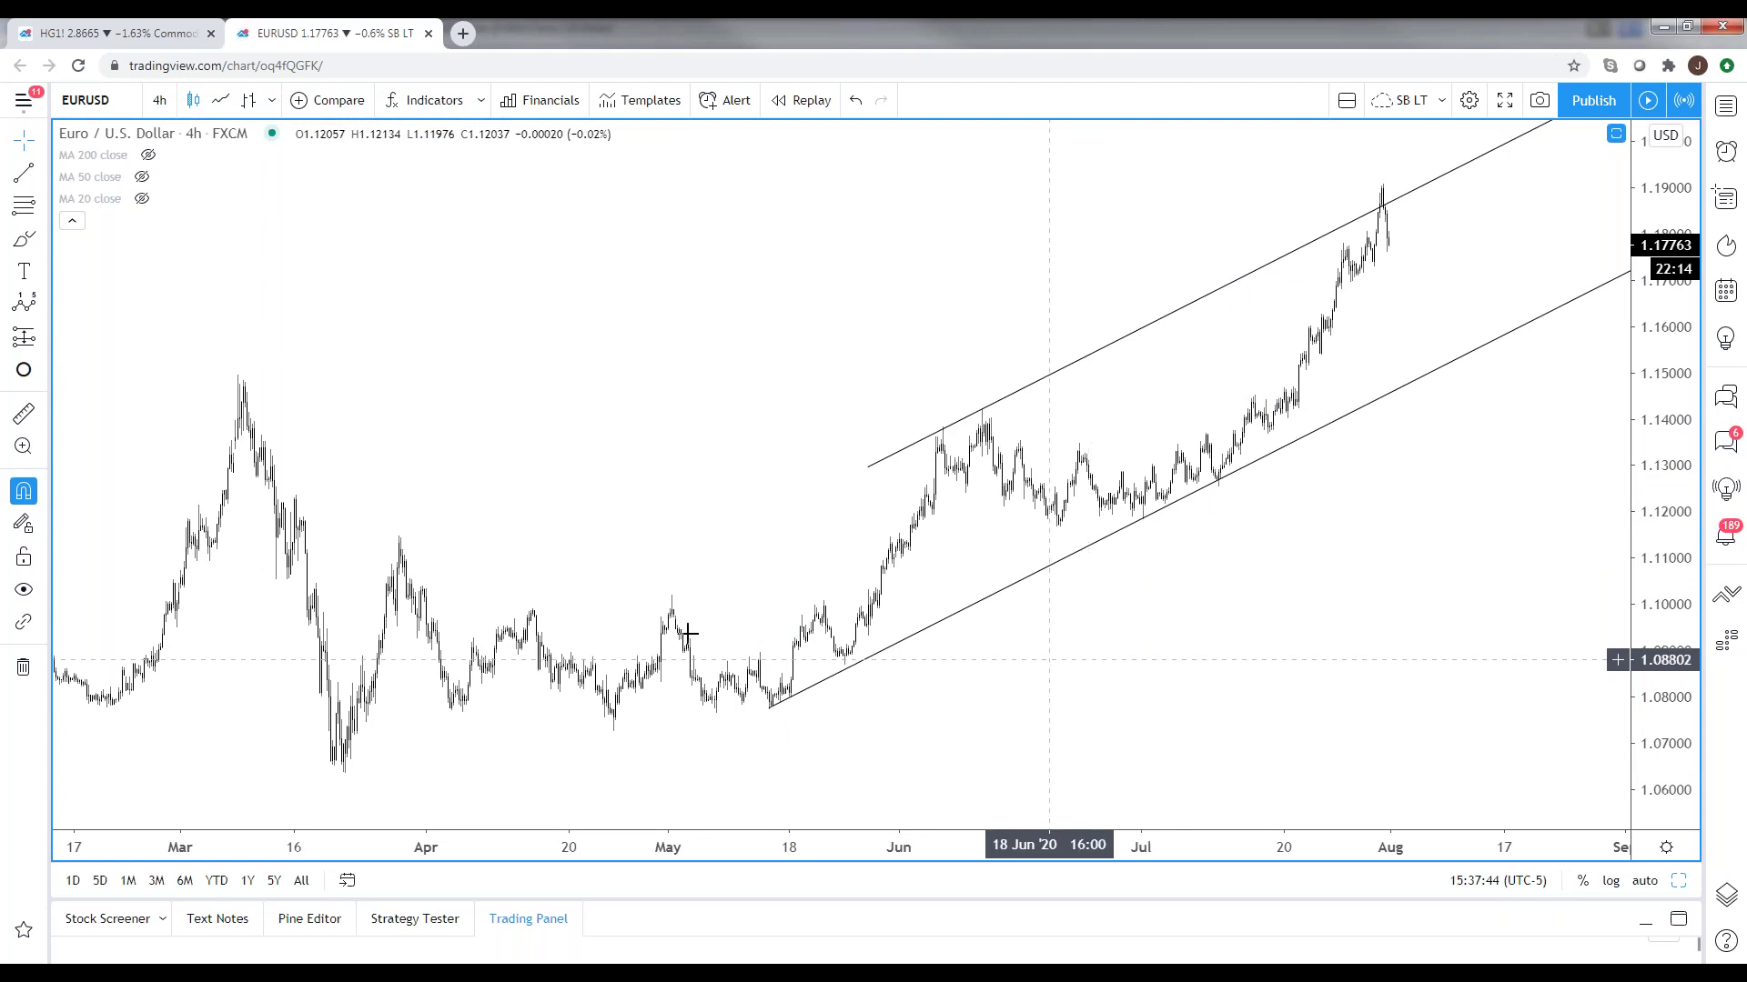
pyautogui.moveTo(570, 460); pyautogui.dragTo(324, 335)
pyautogui.click(41, 206)
# - Draw a Modified Schiff pitchfork from the March low, with its second point moved to the June high
pyautogui.click(71, 211)
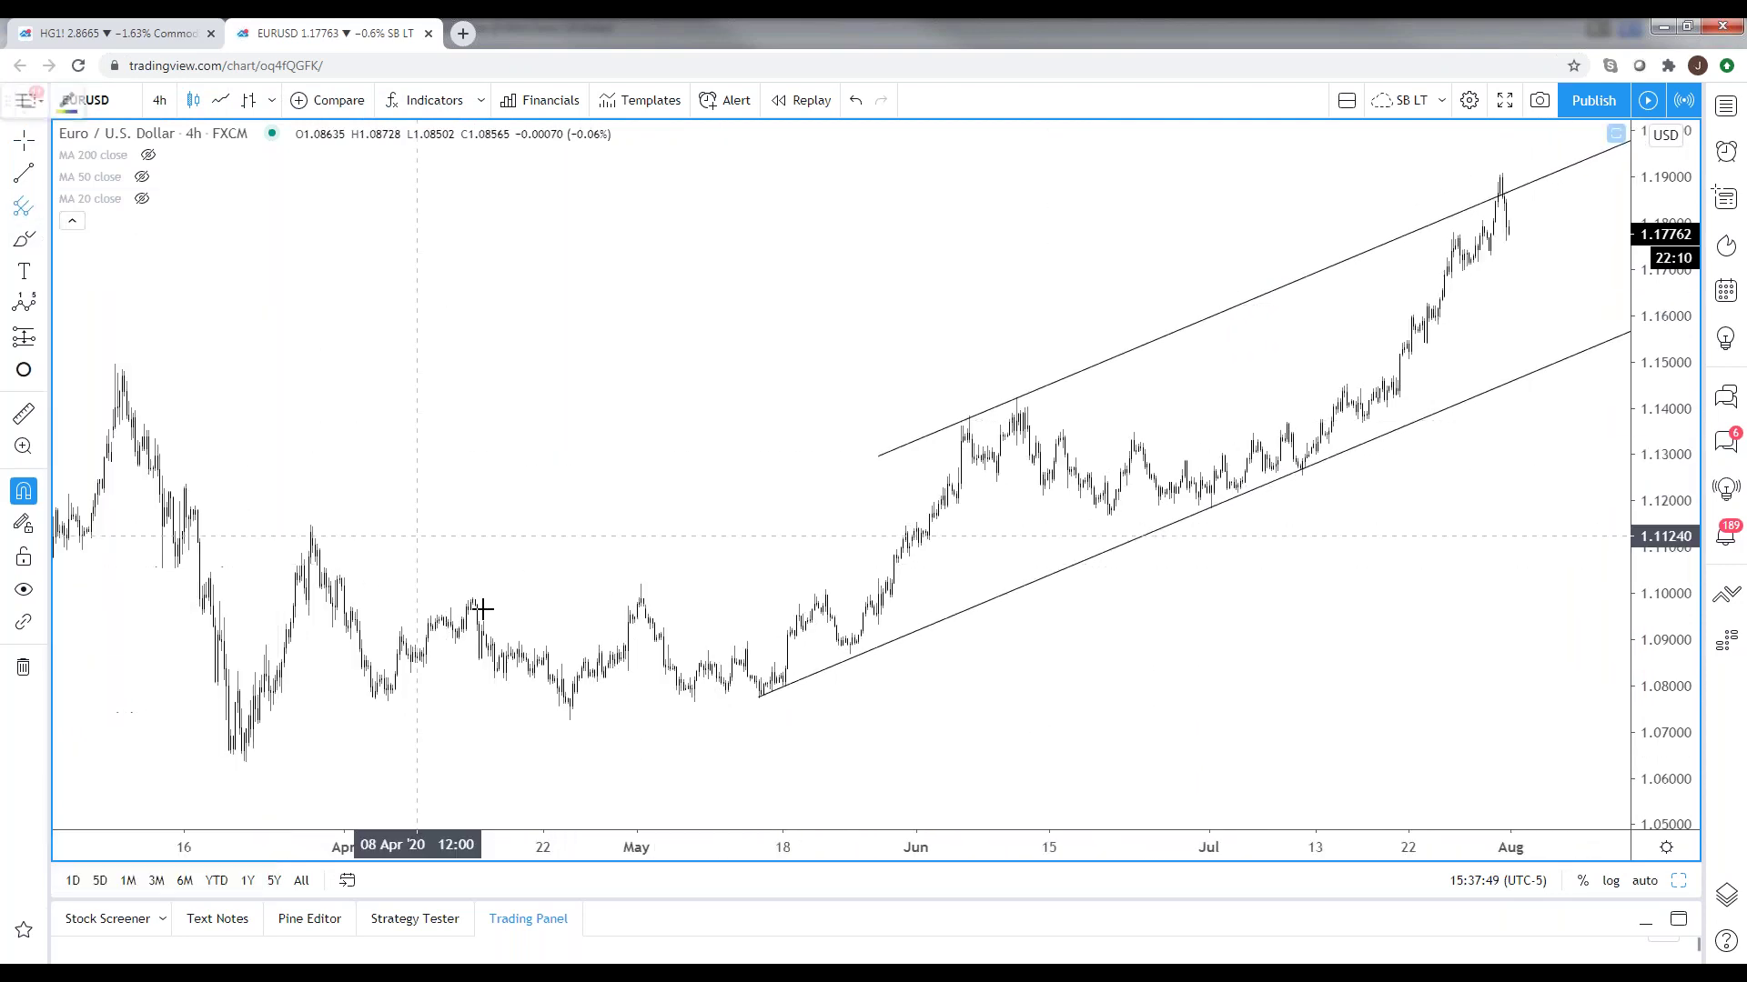
pyautogui.click(244, 779)
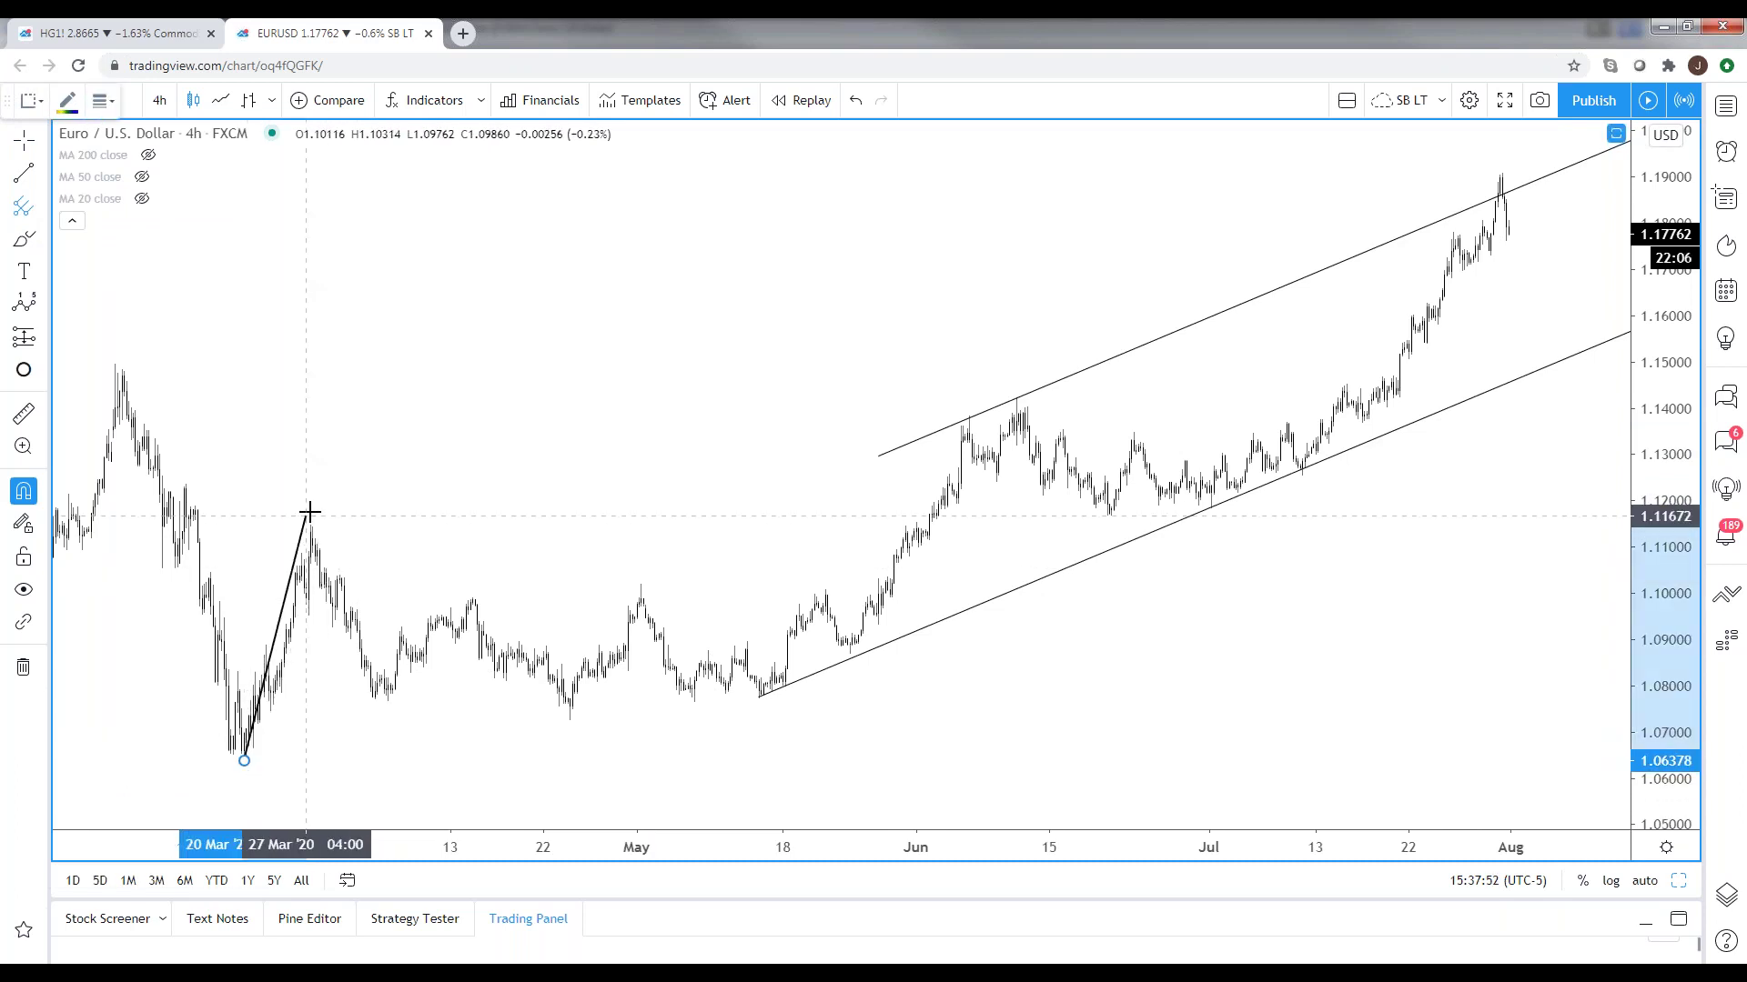
pyautogui.click(353, 520)
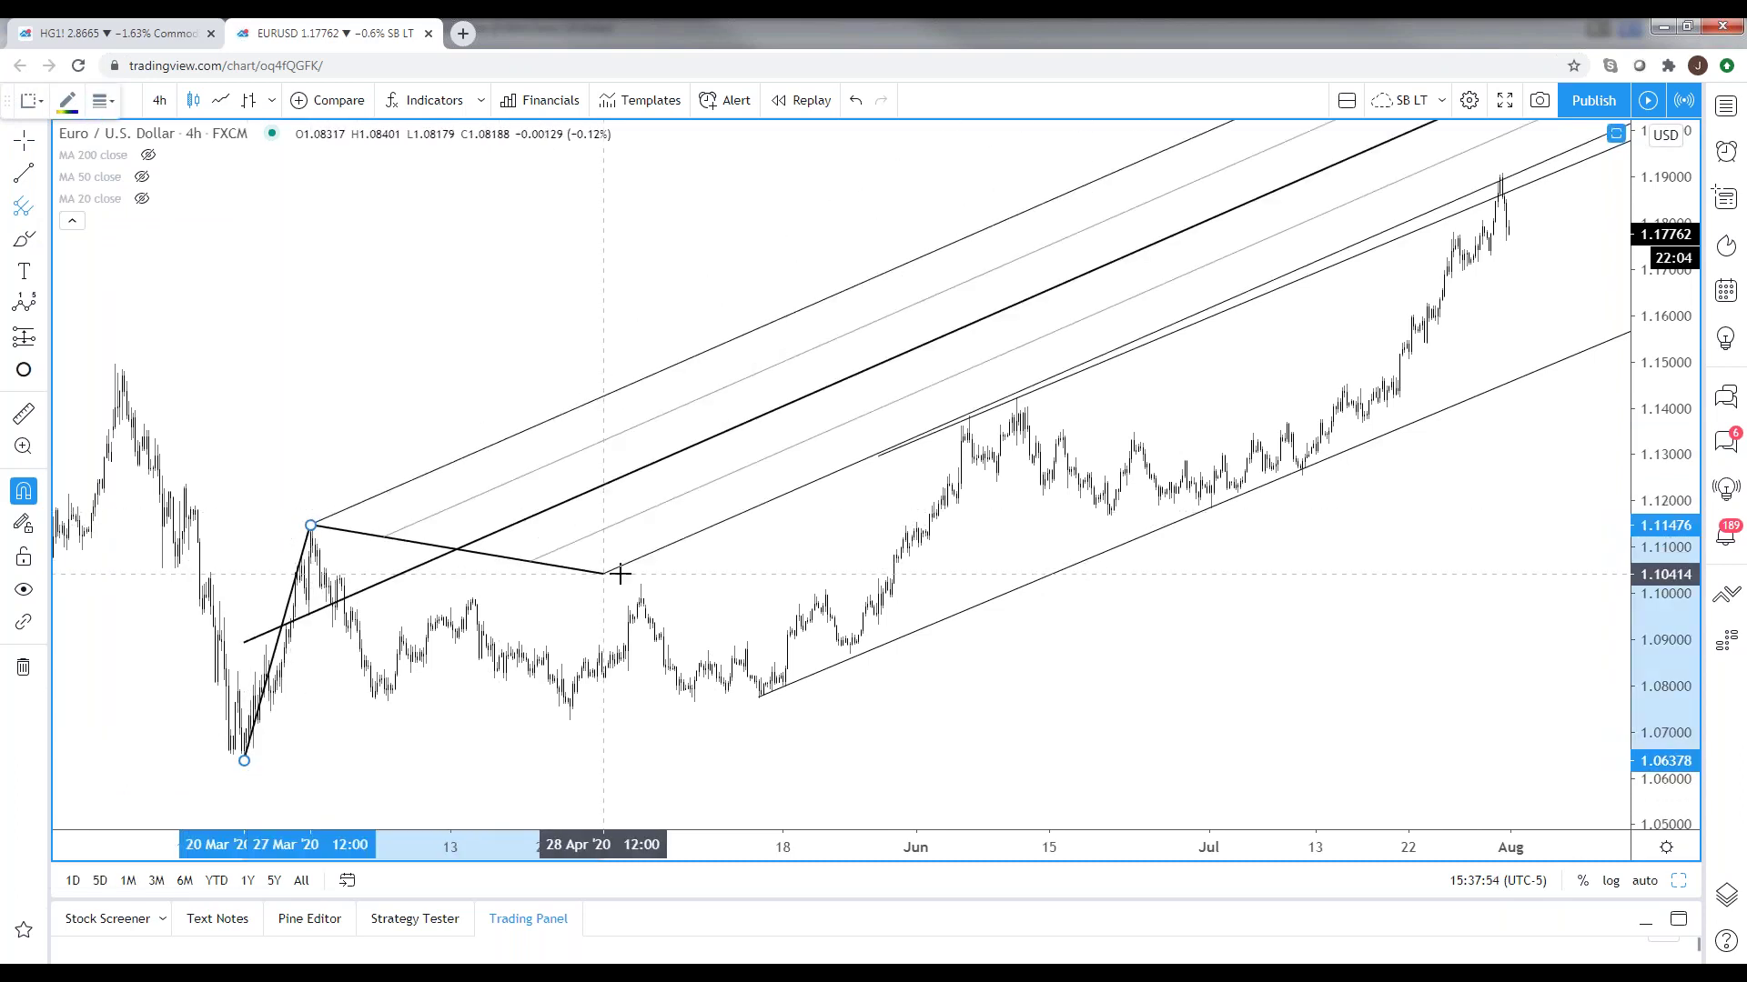
pyautogui.click(761, 697)
pyautogui.doubleClick(761, 698)
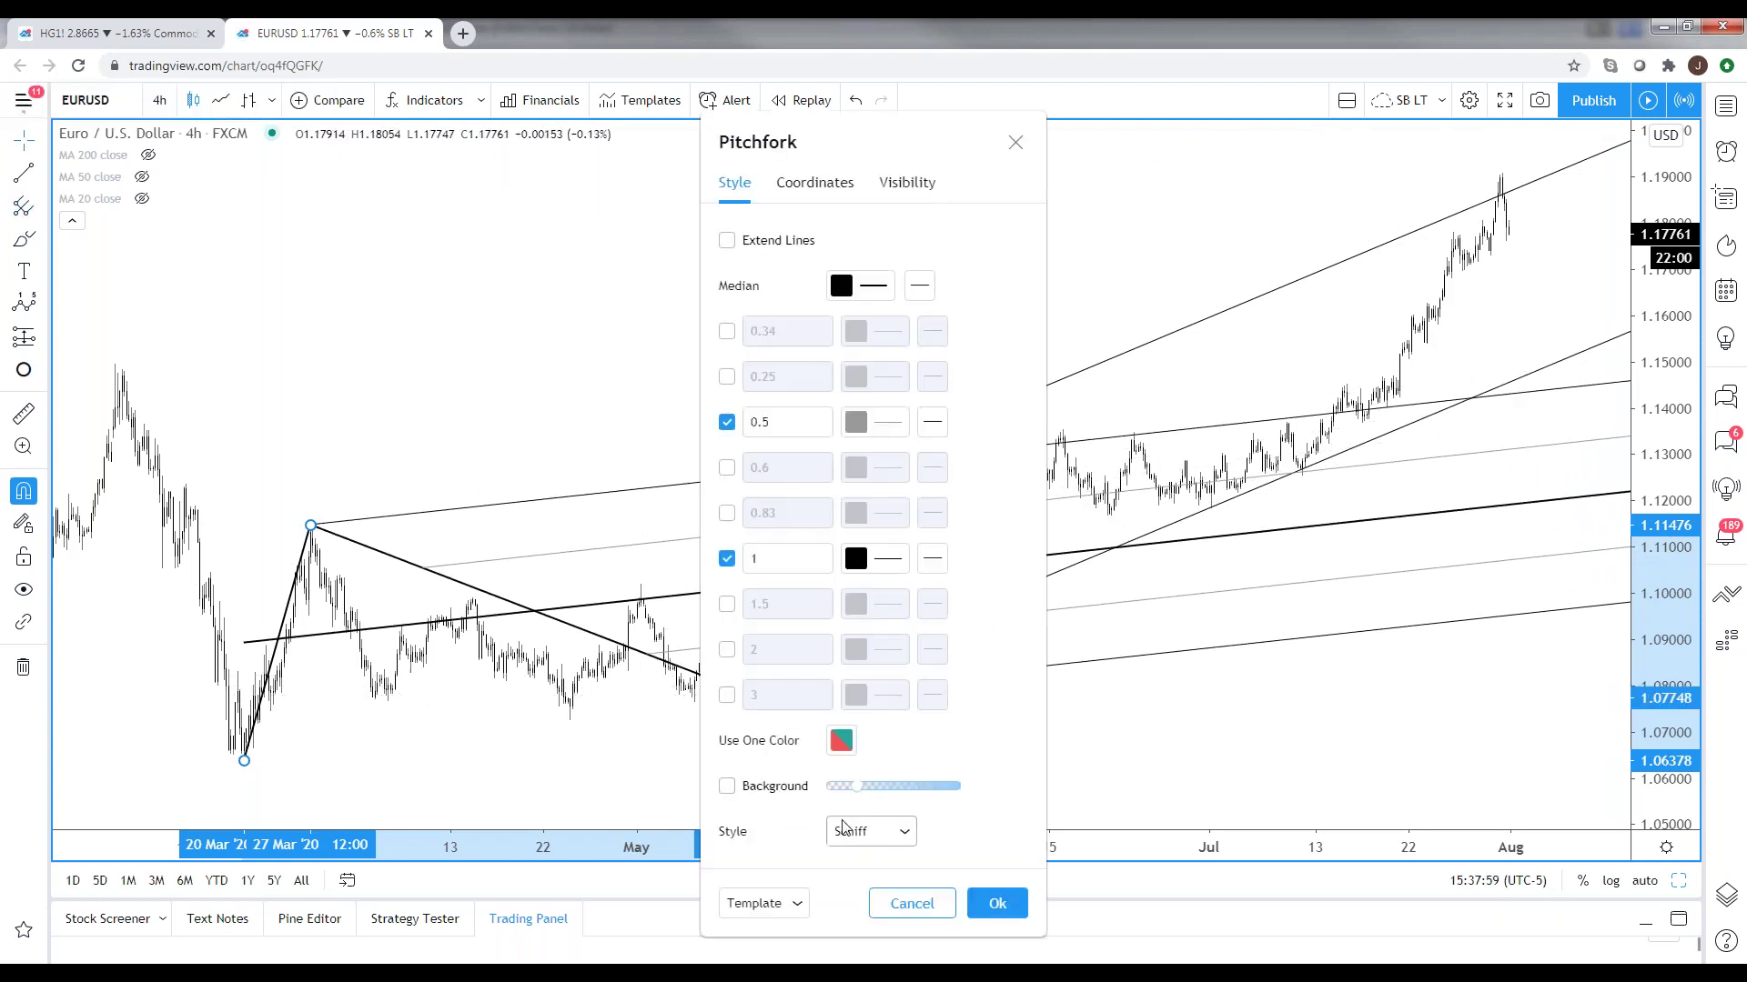
pyautogui.click(869, 831)
pyautogui.click(864, 912)
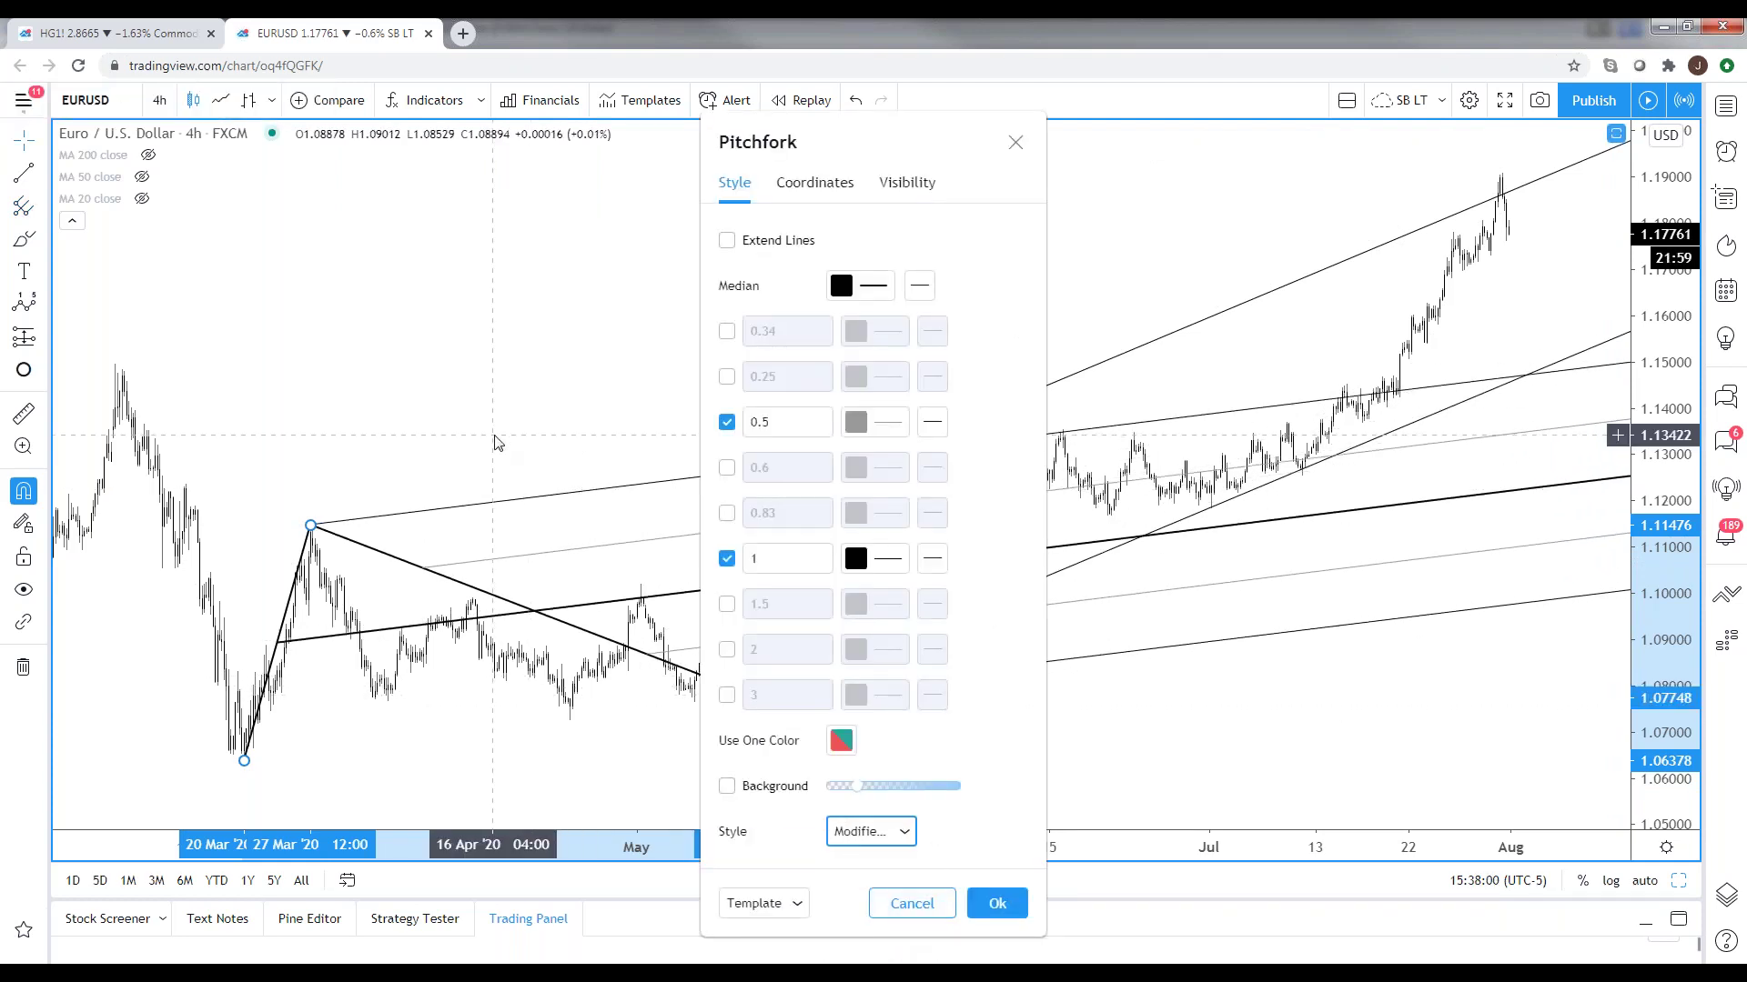
pyautogui.click(310, 525)
pyautogui.moveTo(310, 525); pyautogui.dragTo(1016, 389)
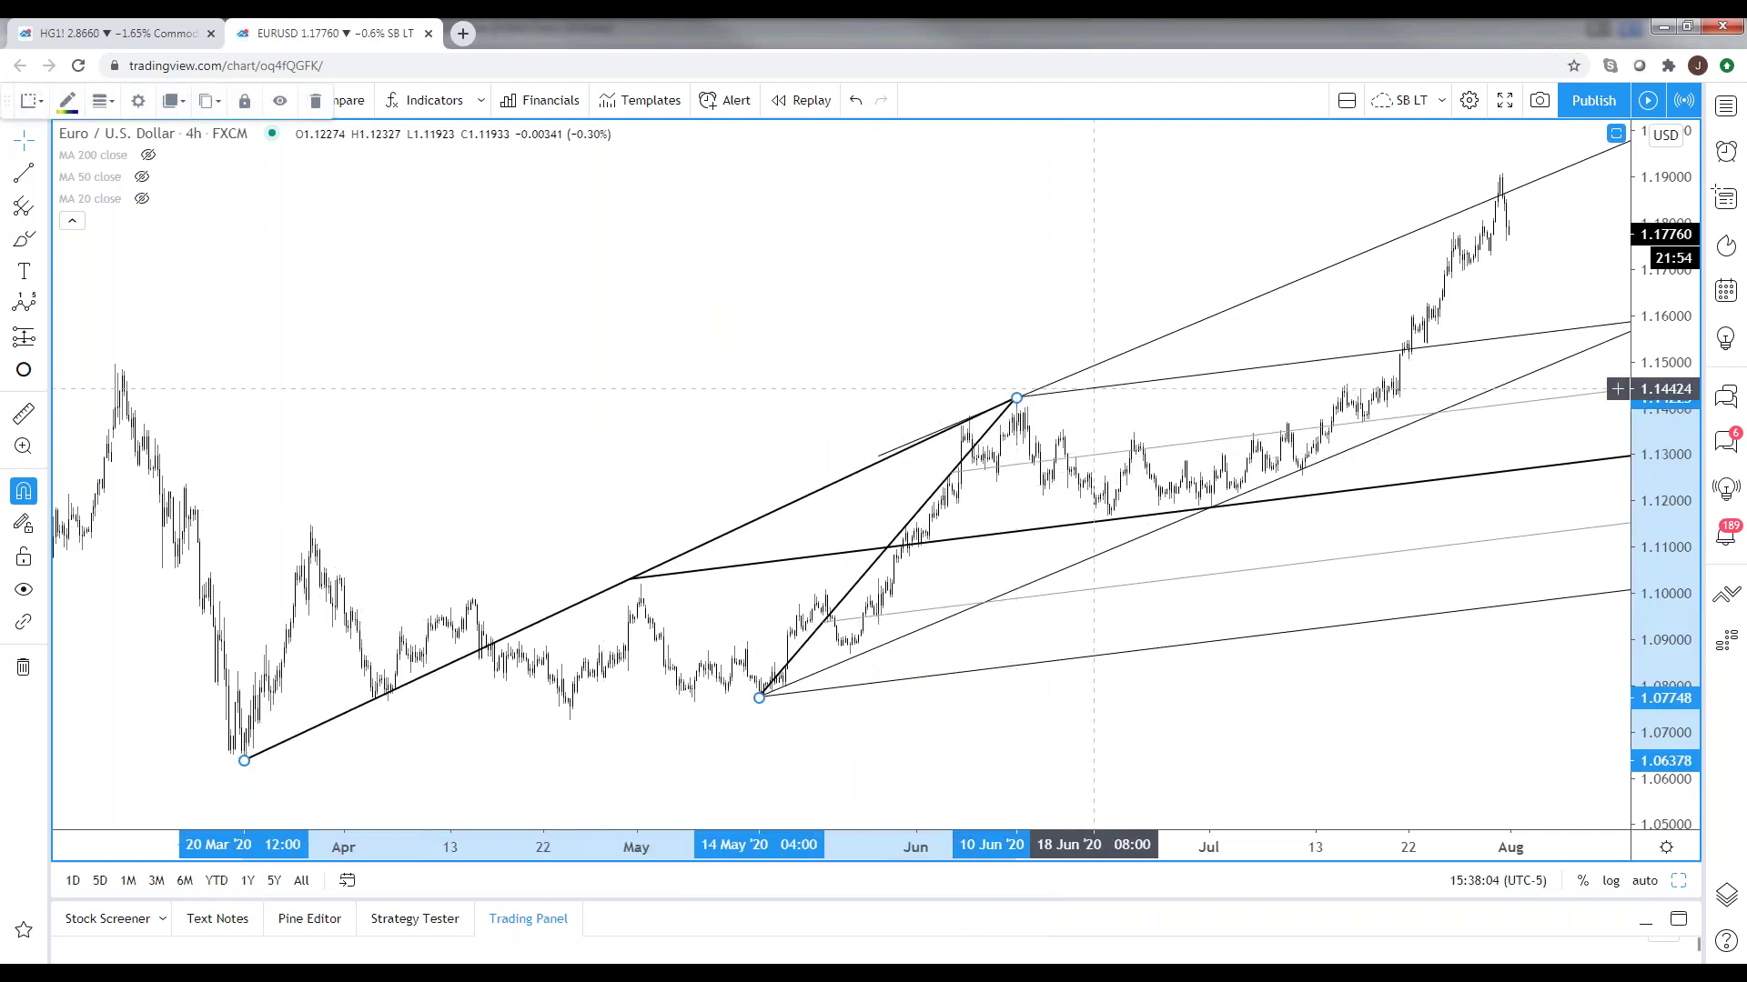
# - Enable the pitchfork's level-2 lines, leaving level 3 unticked
pyautogui.doubleClick(1106, 386)
pyautogui.click(726, 695)
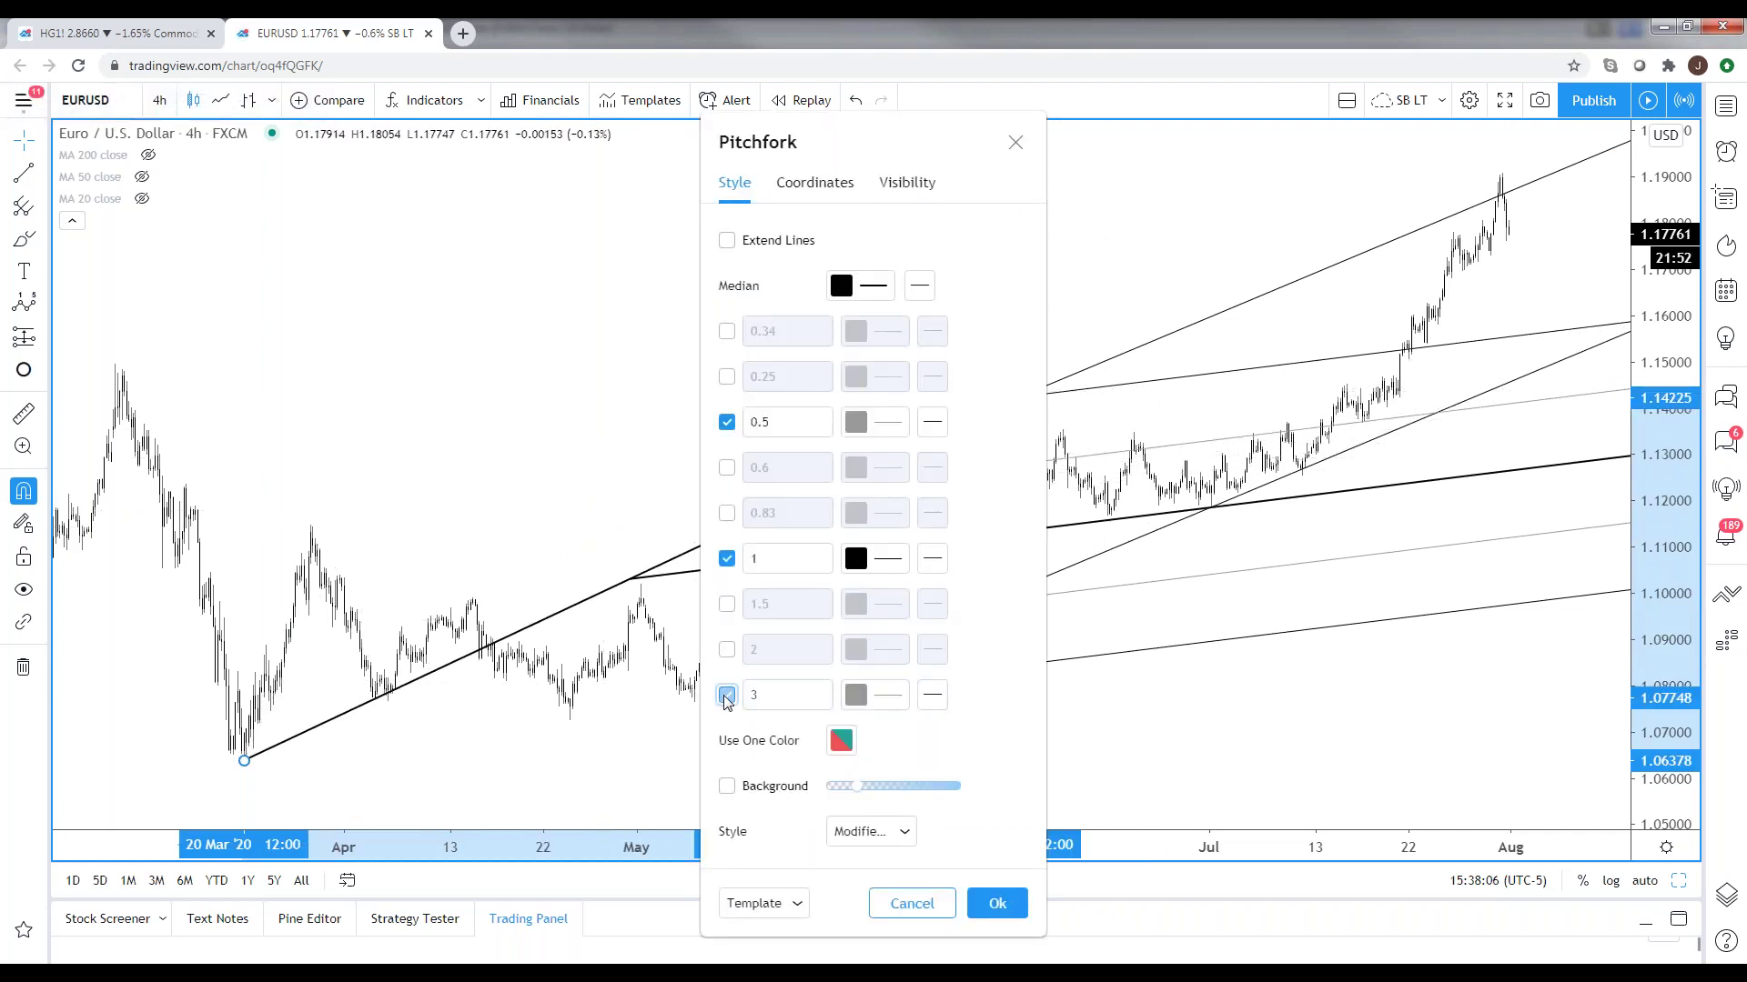
pyautogui.click(732, 698)
pyautogui.click(726, 651)
pyautogui.click(663, 656)
pyautogui.scroll(2, 522, 398)
pyautogui.moveTo(1468, 305); pyautogui.dragTo(1401, 309)
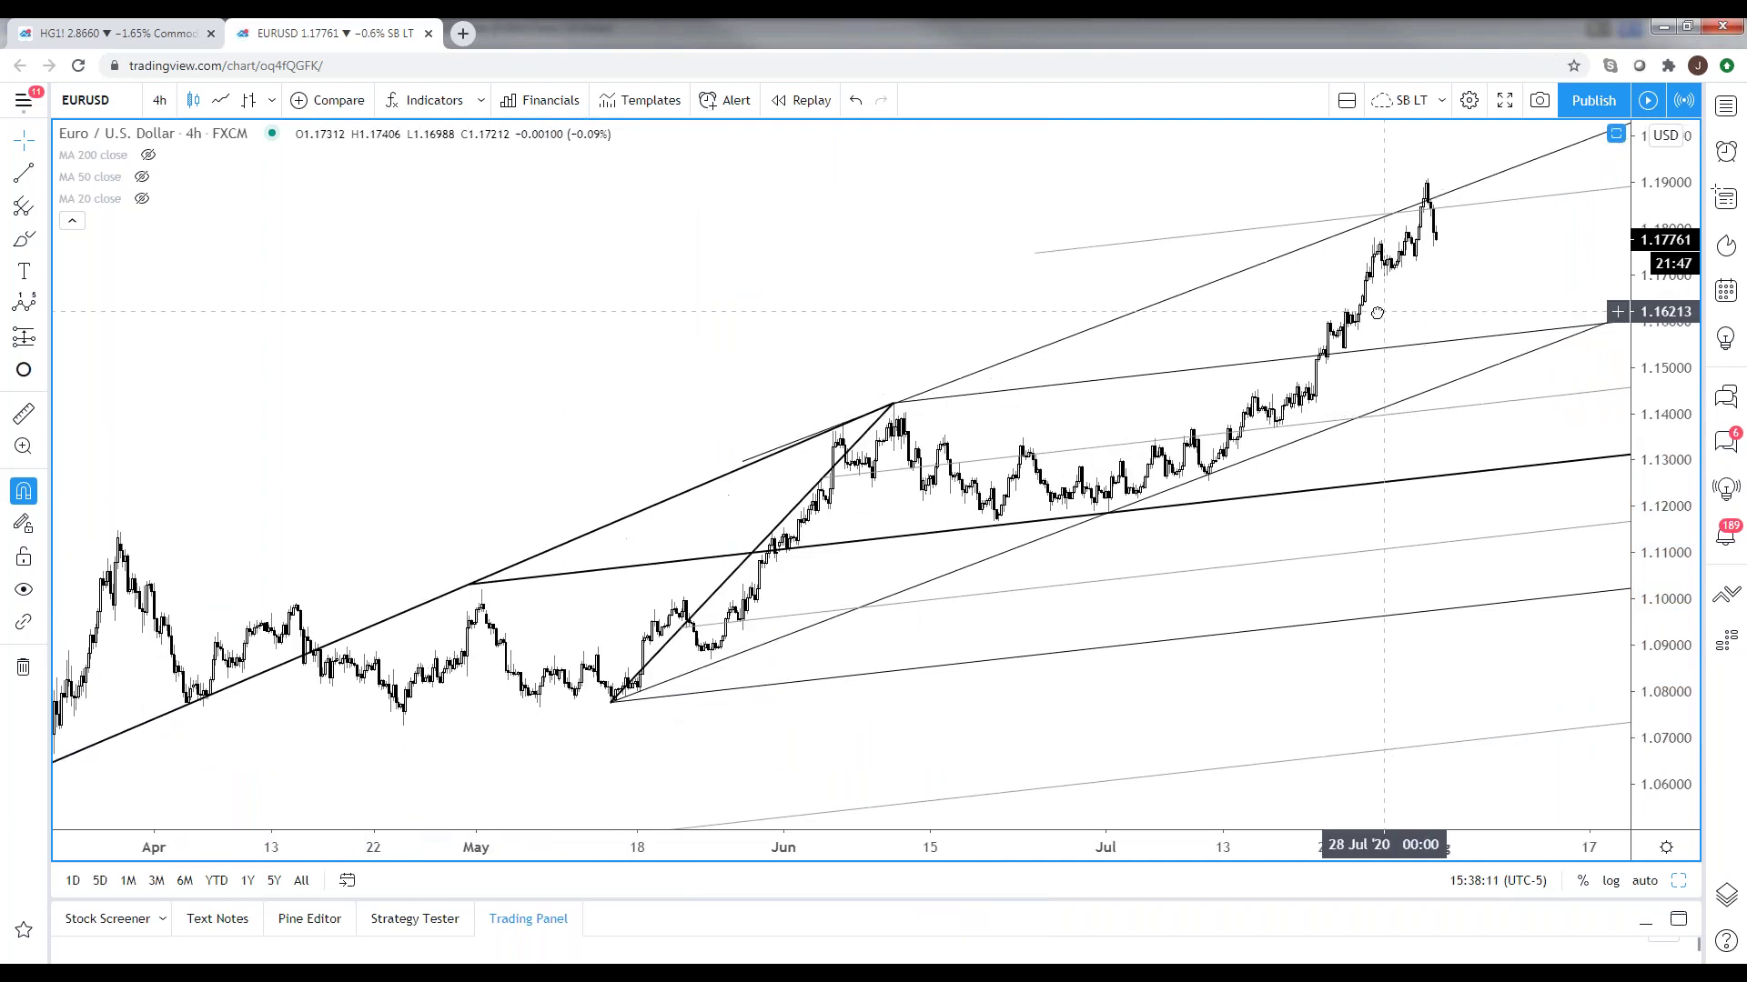
pyautogui.click(1282, 222)
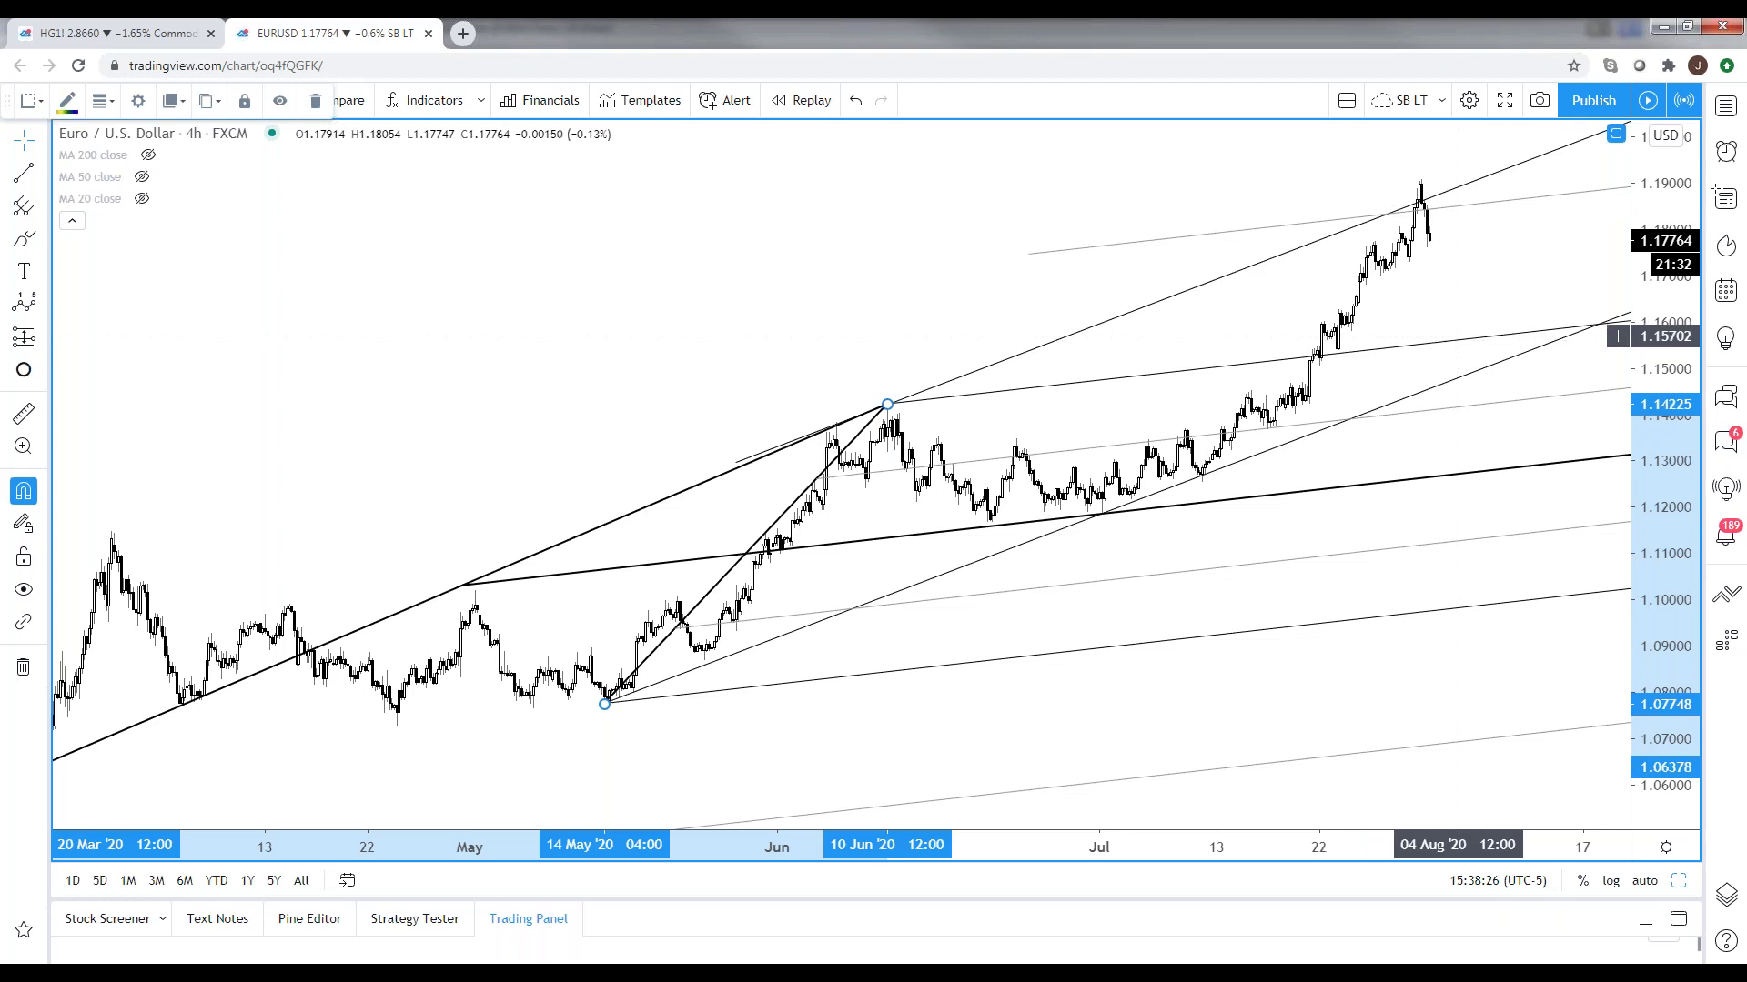
# - Drag the pitchfork's lower anchor from the mid-May low left to the 24 April low
pyautogui.doubleClick(1501, 202)
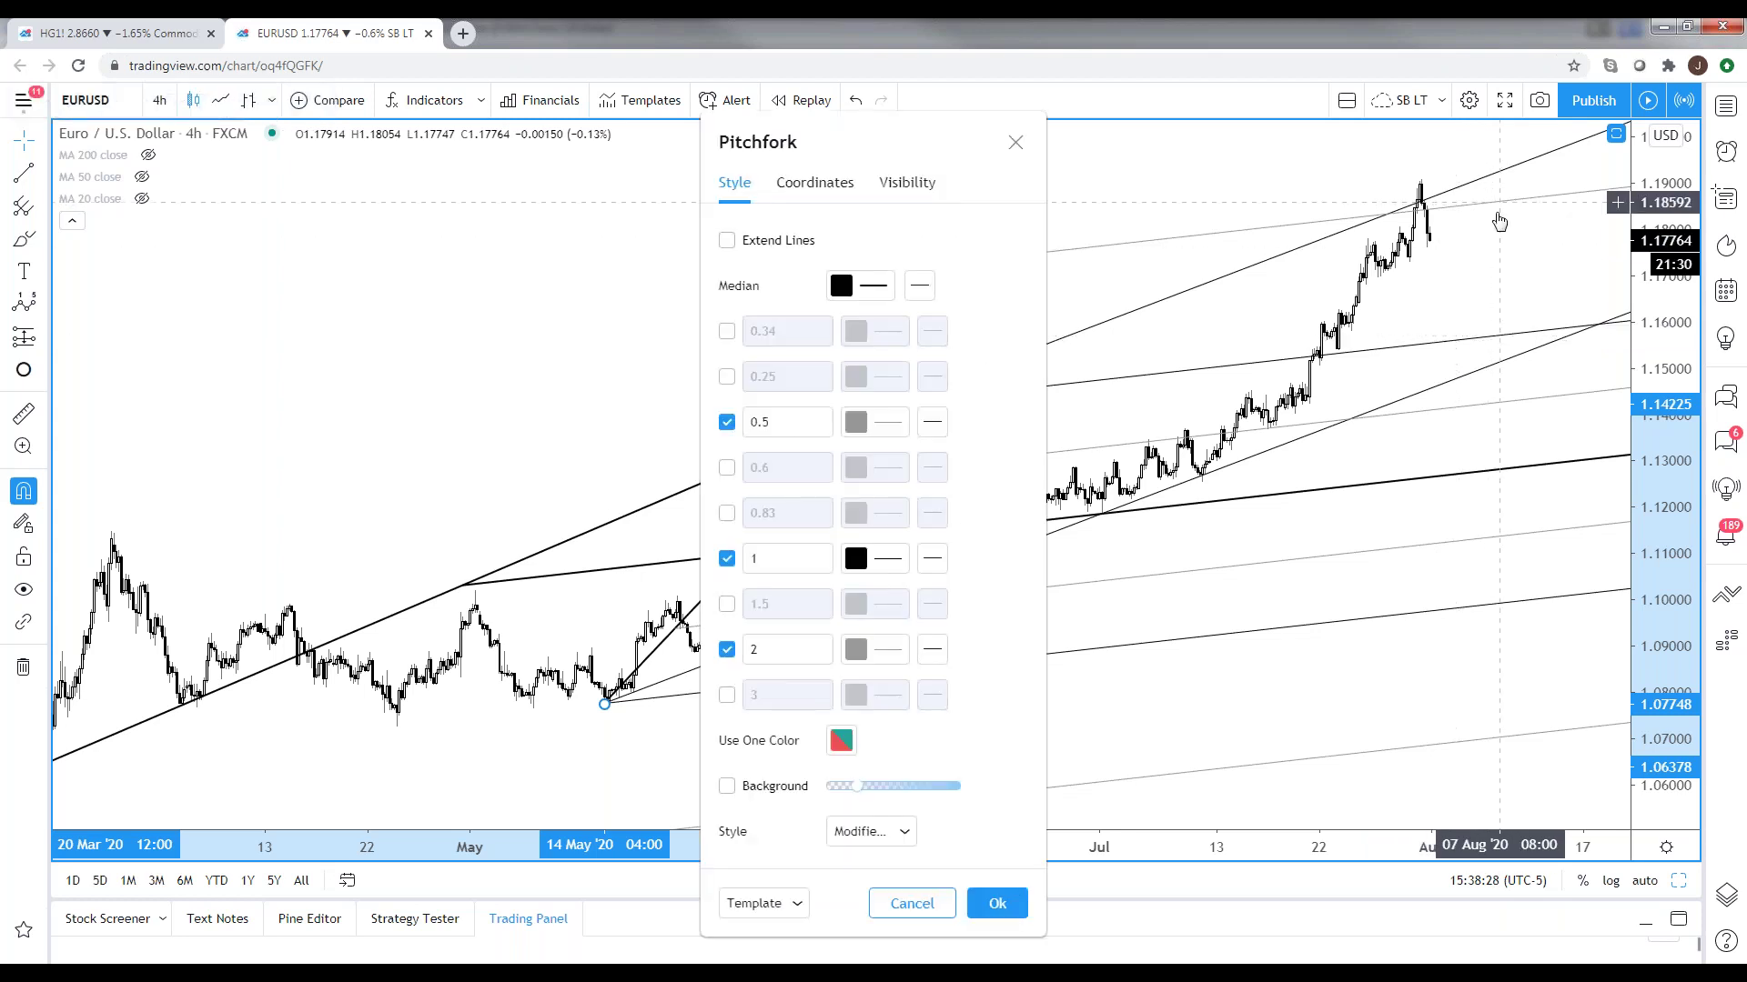
pyautogui.press('Escape')
pyautogui.doubleClick(1486, 203)
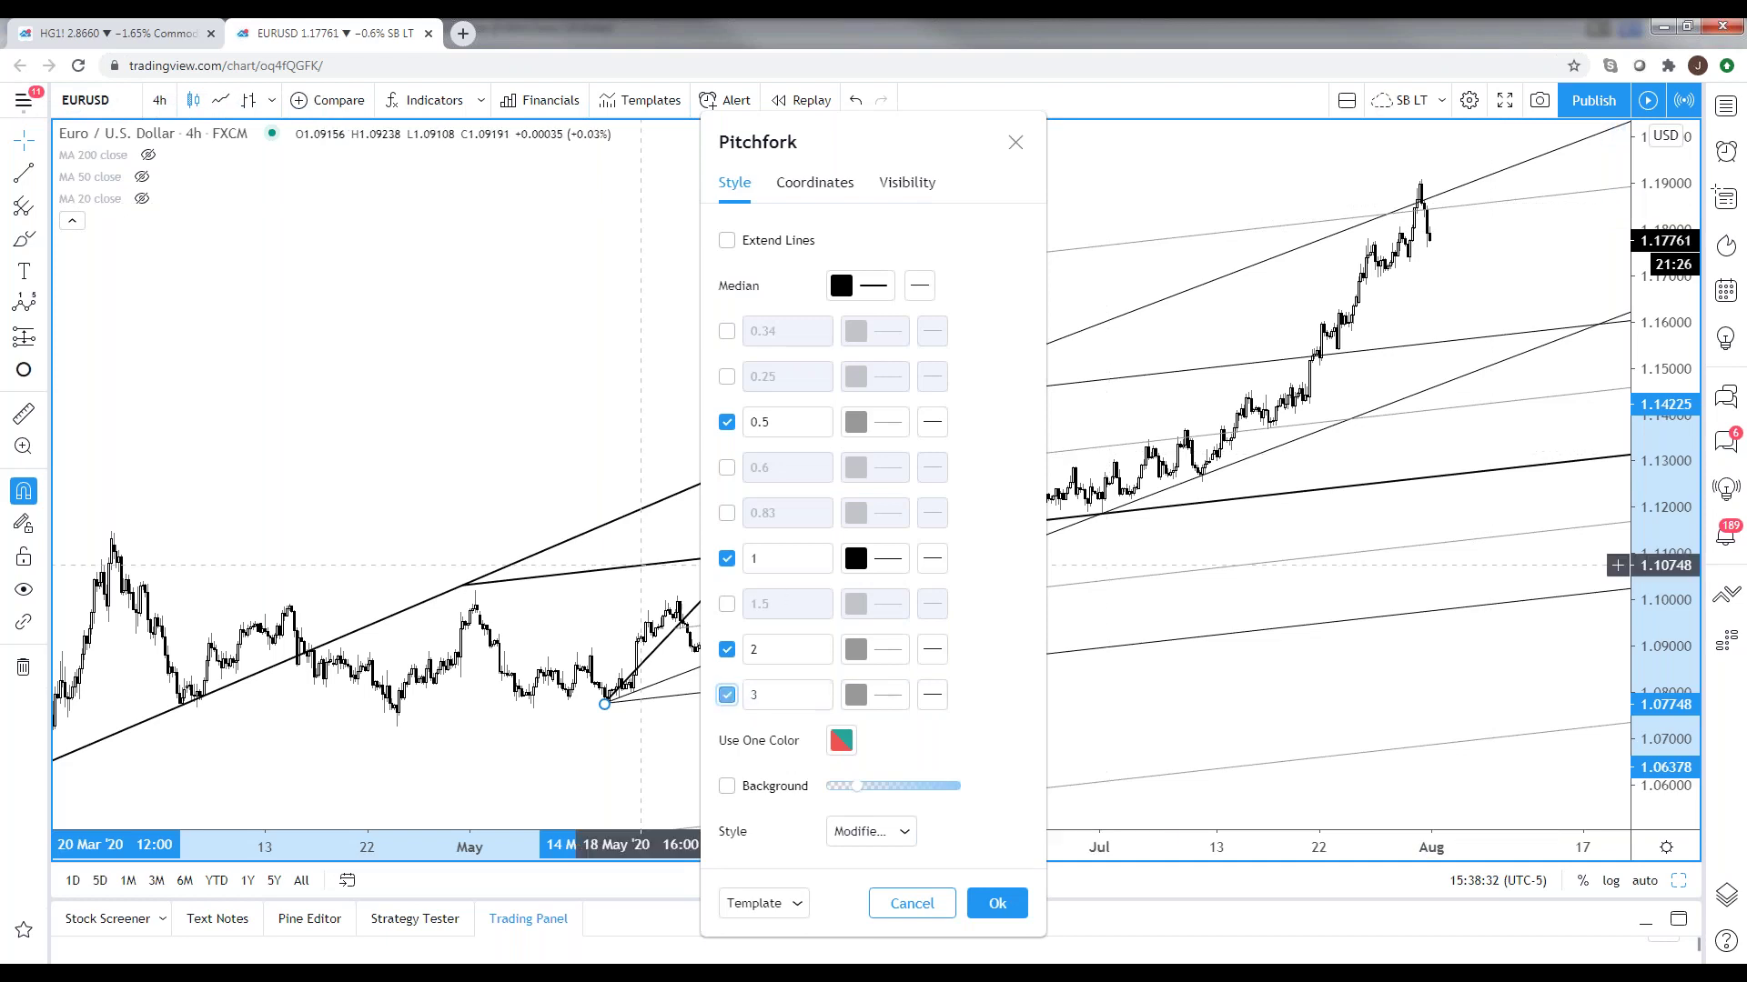
pyautogui.press('Escape')
pyautogui.scroll(-5, 546, 423)
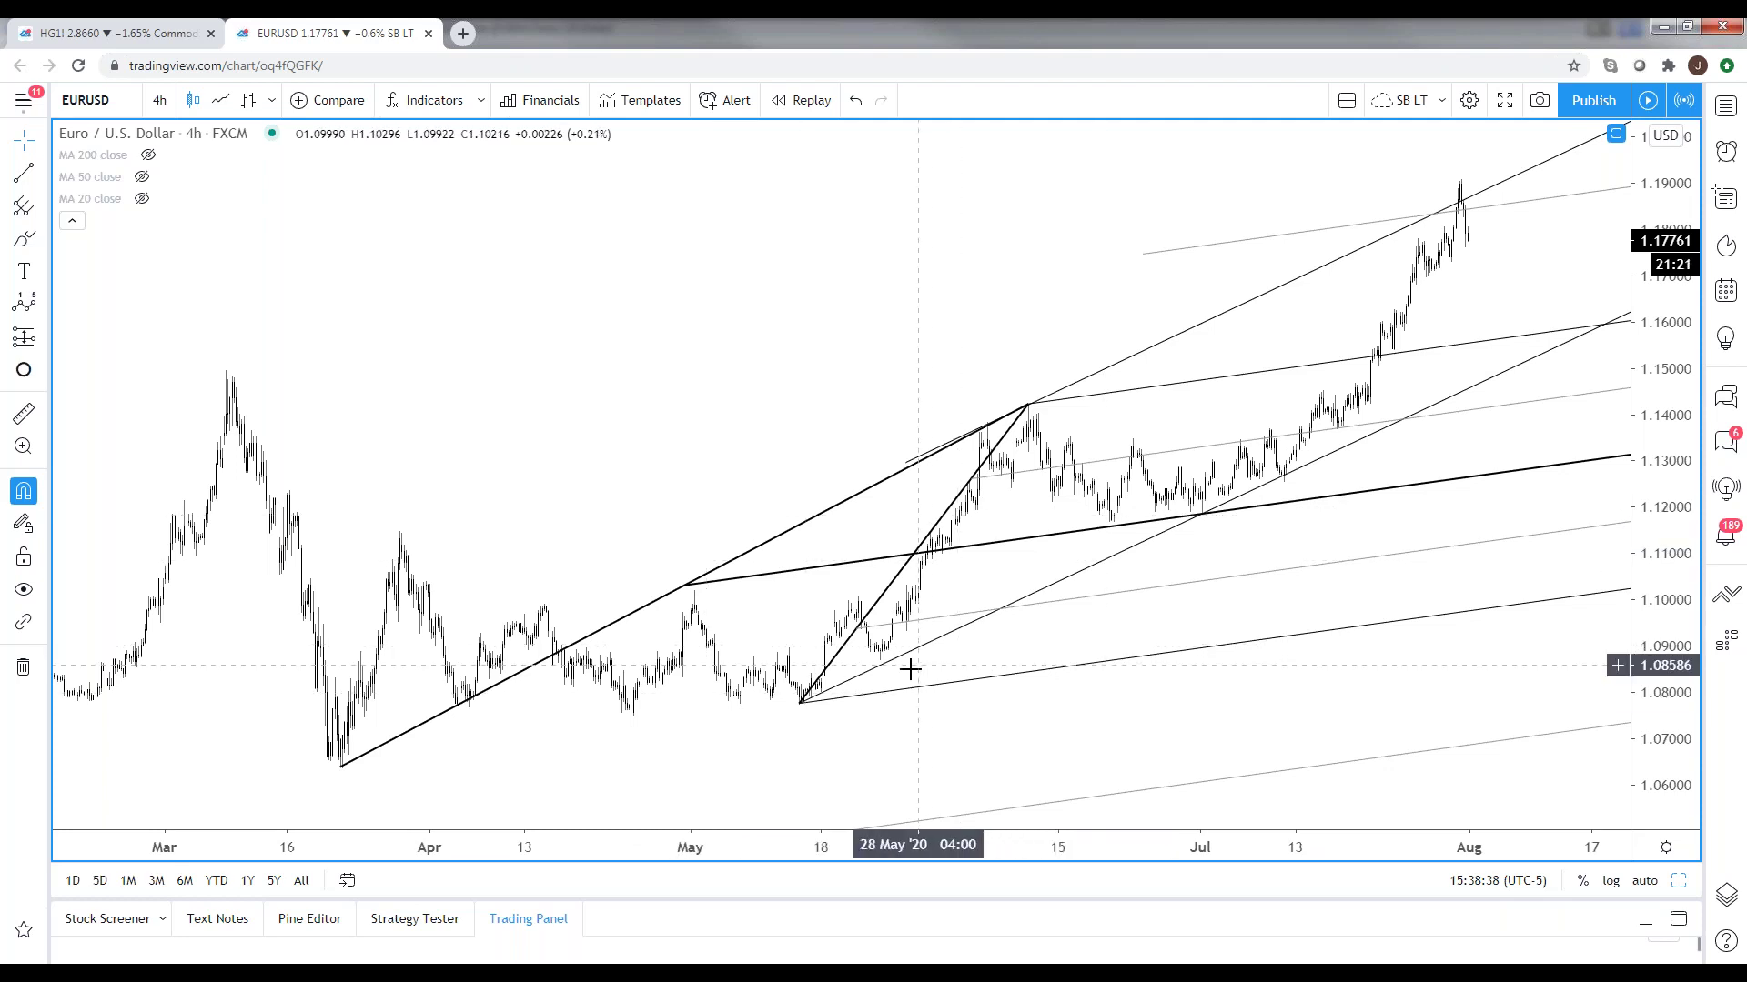
pyautogui.moveTo(800, 711); pyautogui.dragTo(631, 740)
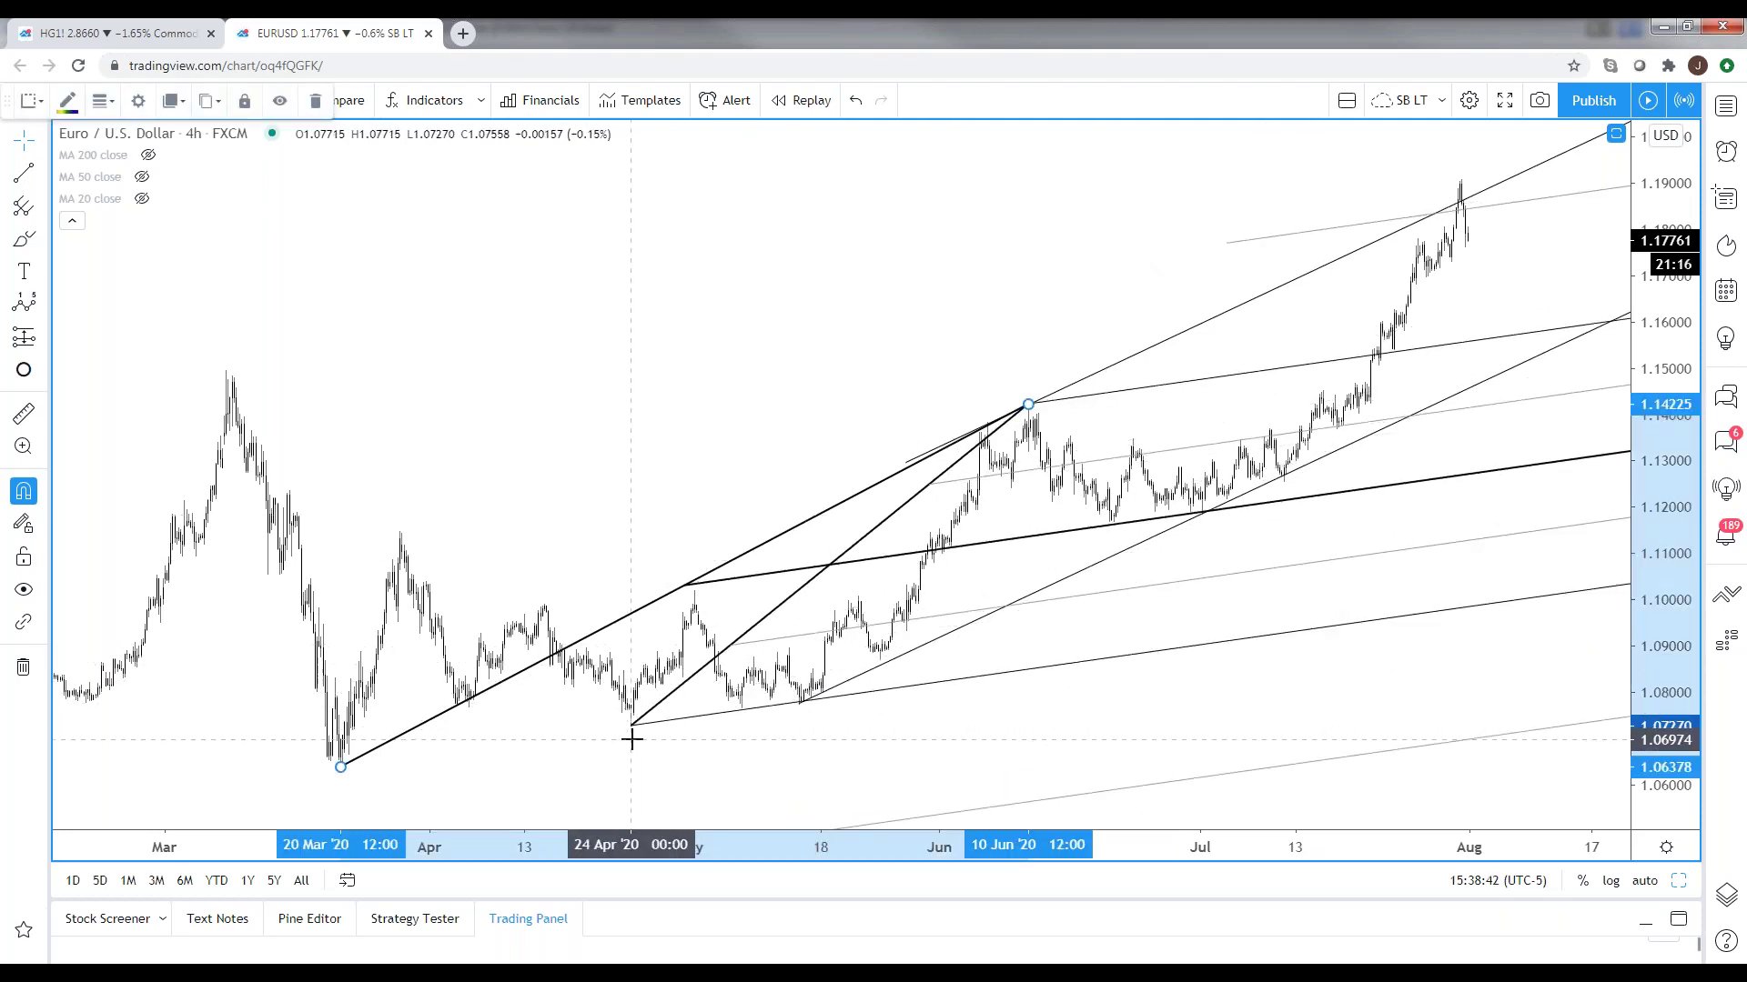
# - Deselect the EURUSD pitchfork, zoom to review January–August 2020, then switch to TradeStation
pyautogui.click(595, 355)
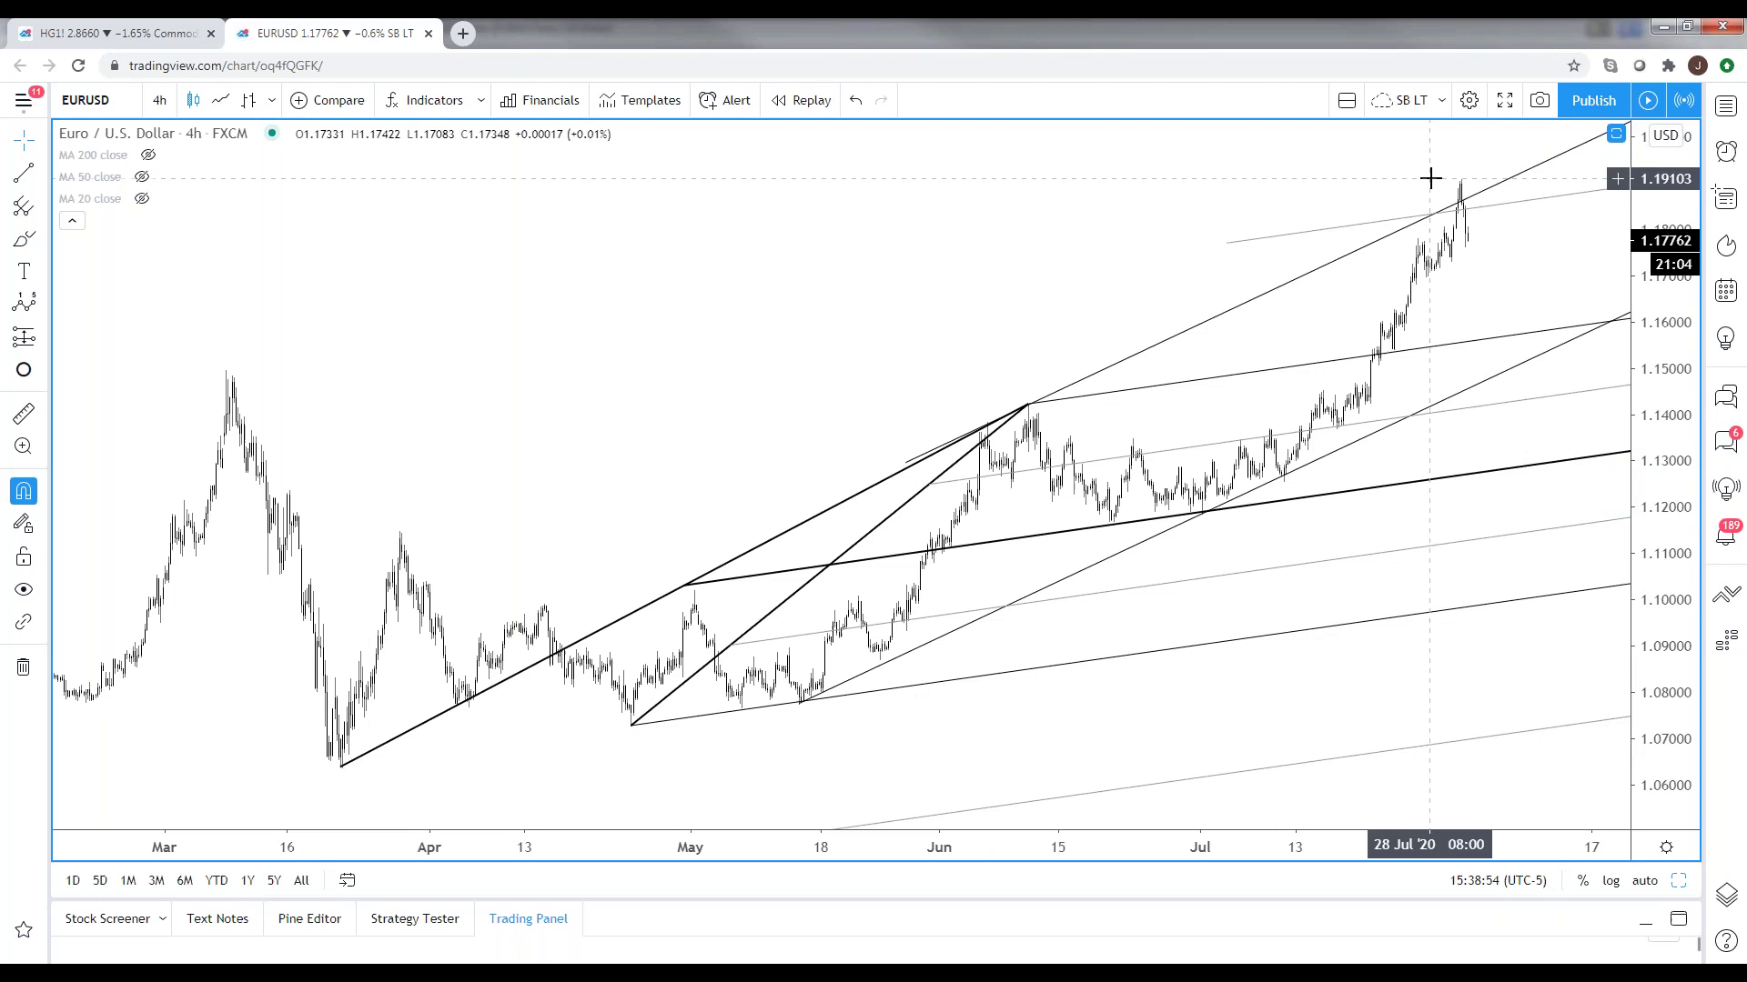
pyautogui.scroll(-2, 1427, 178)
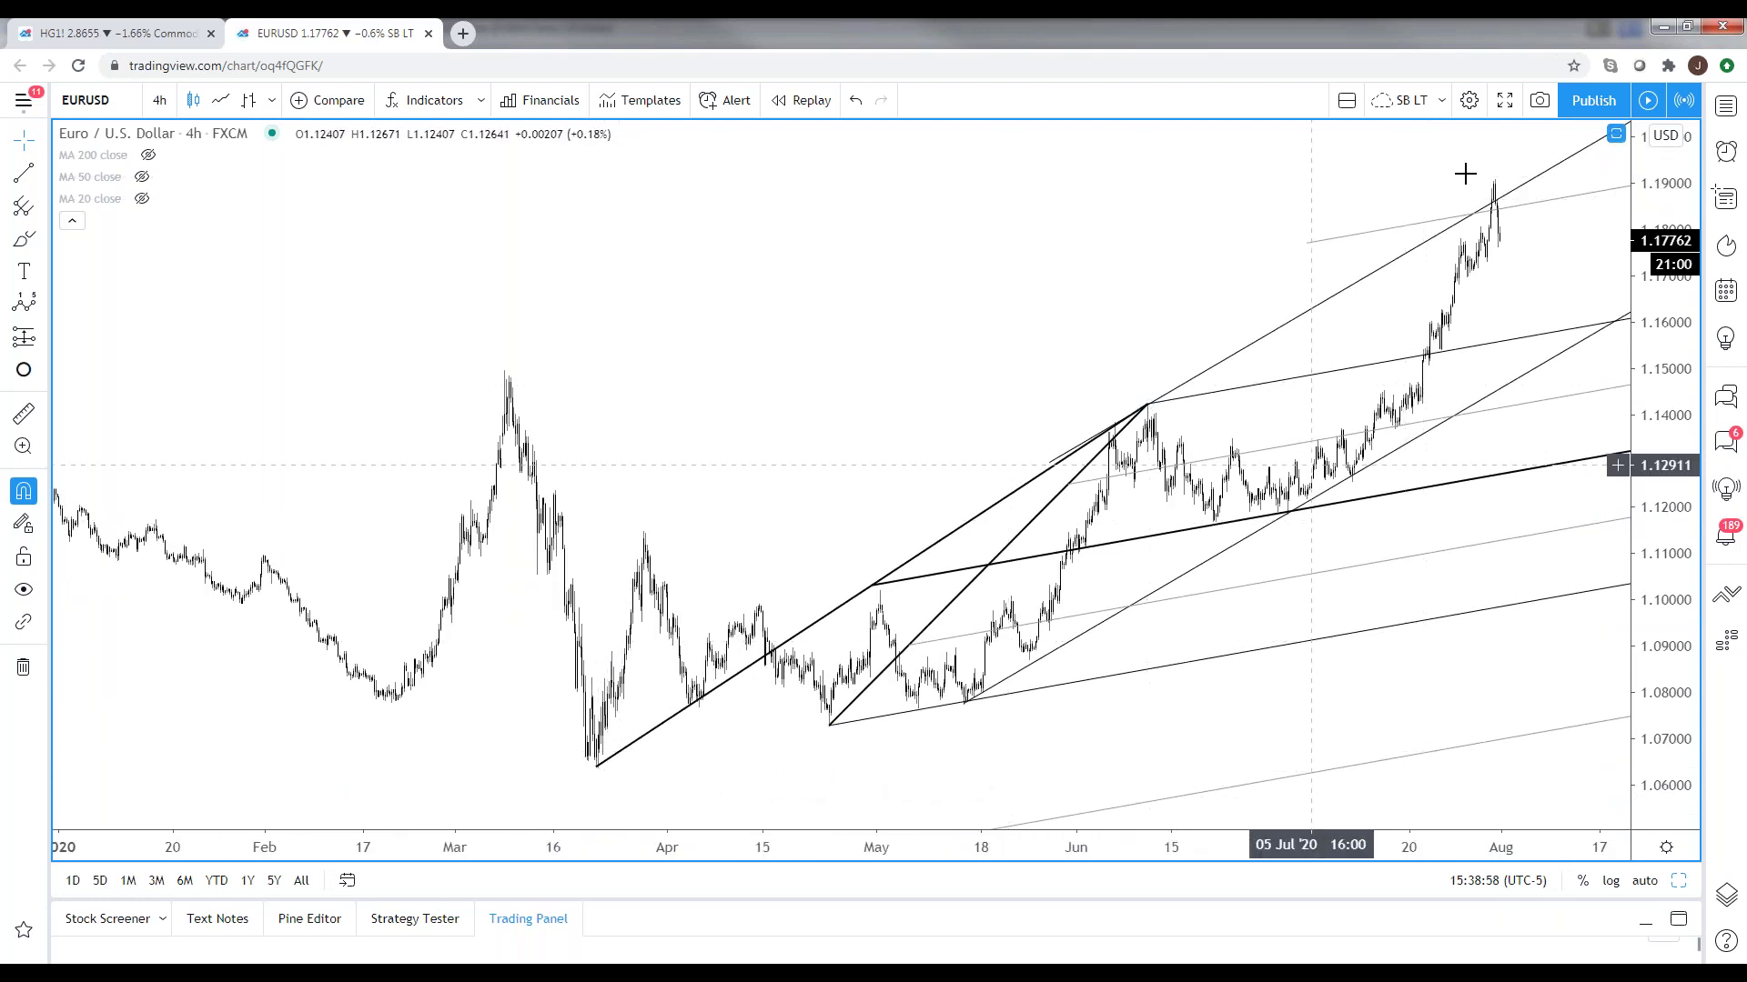
pyautogui.scroll(1, 1205, 186)
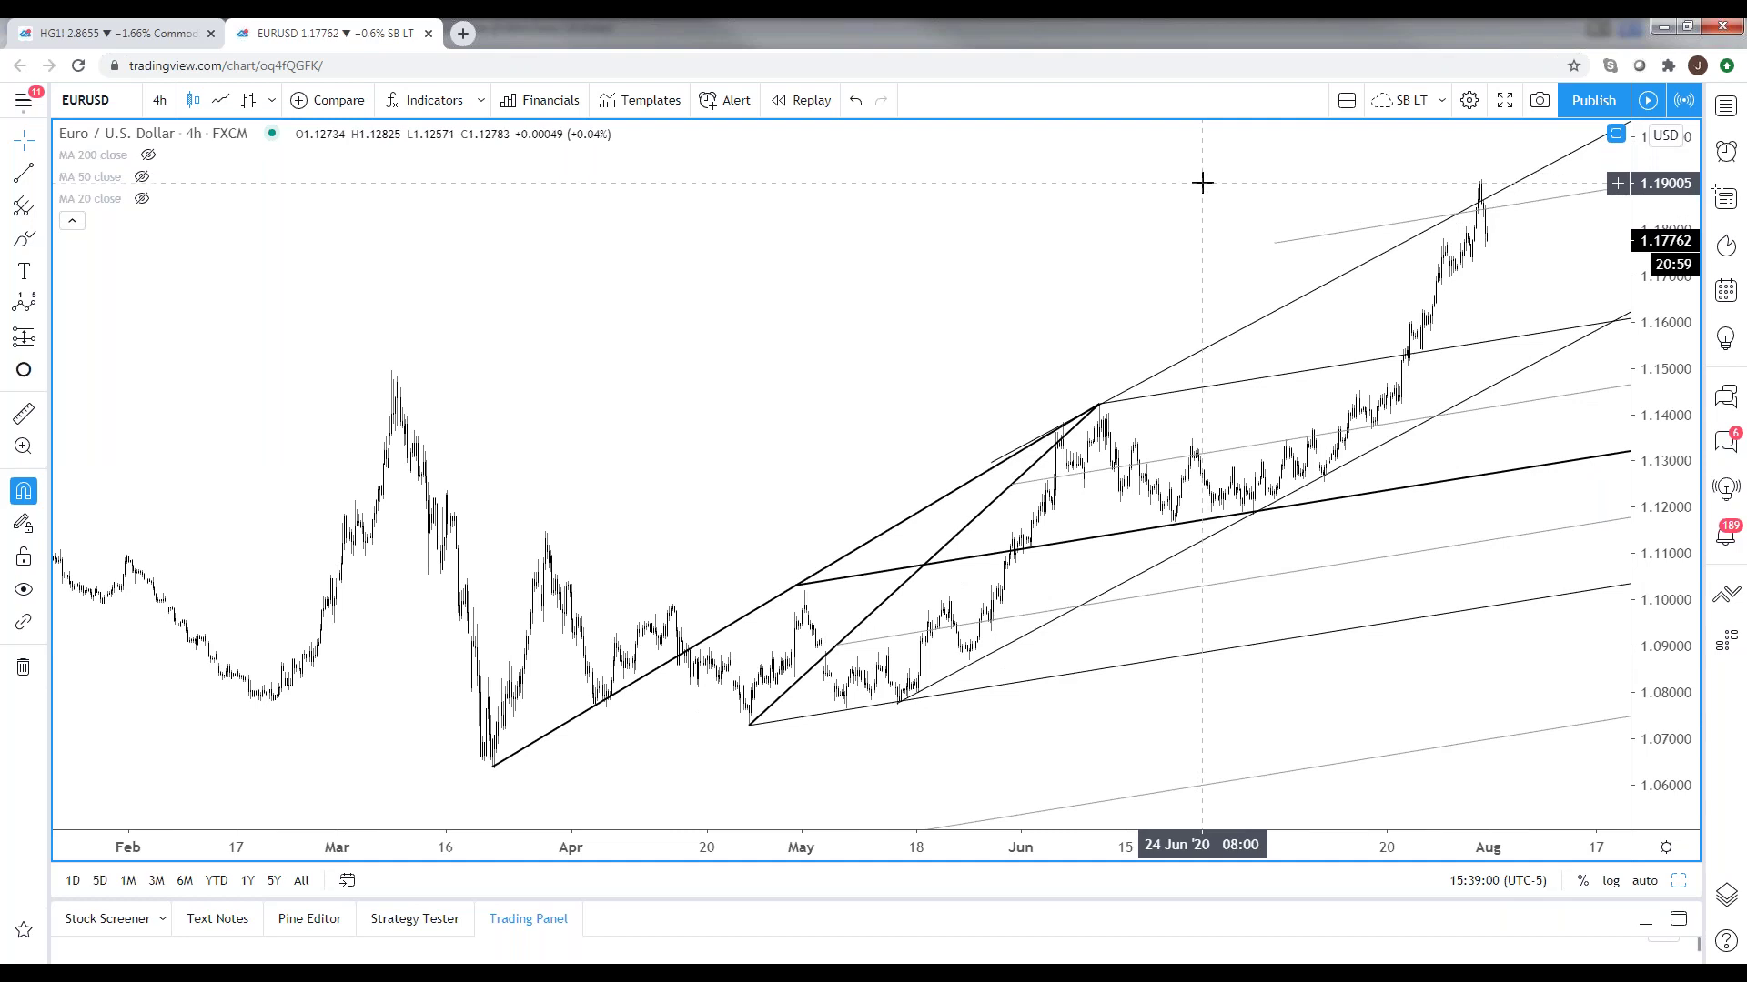
pyautogui.scroll(1, 1164, 187)
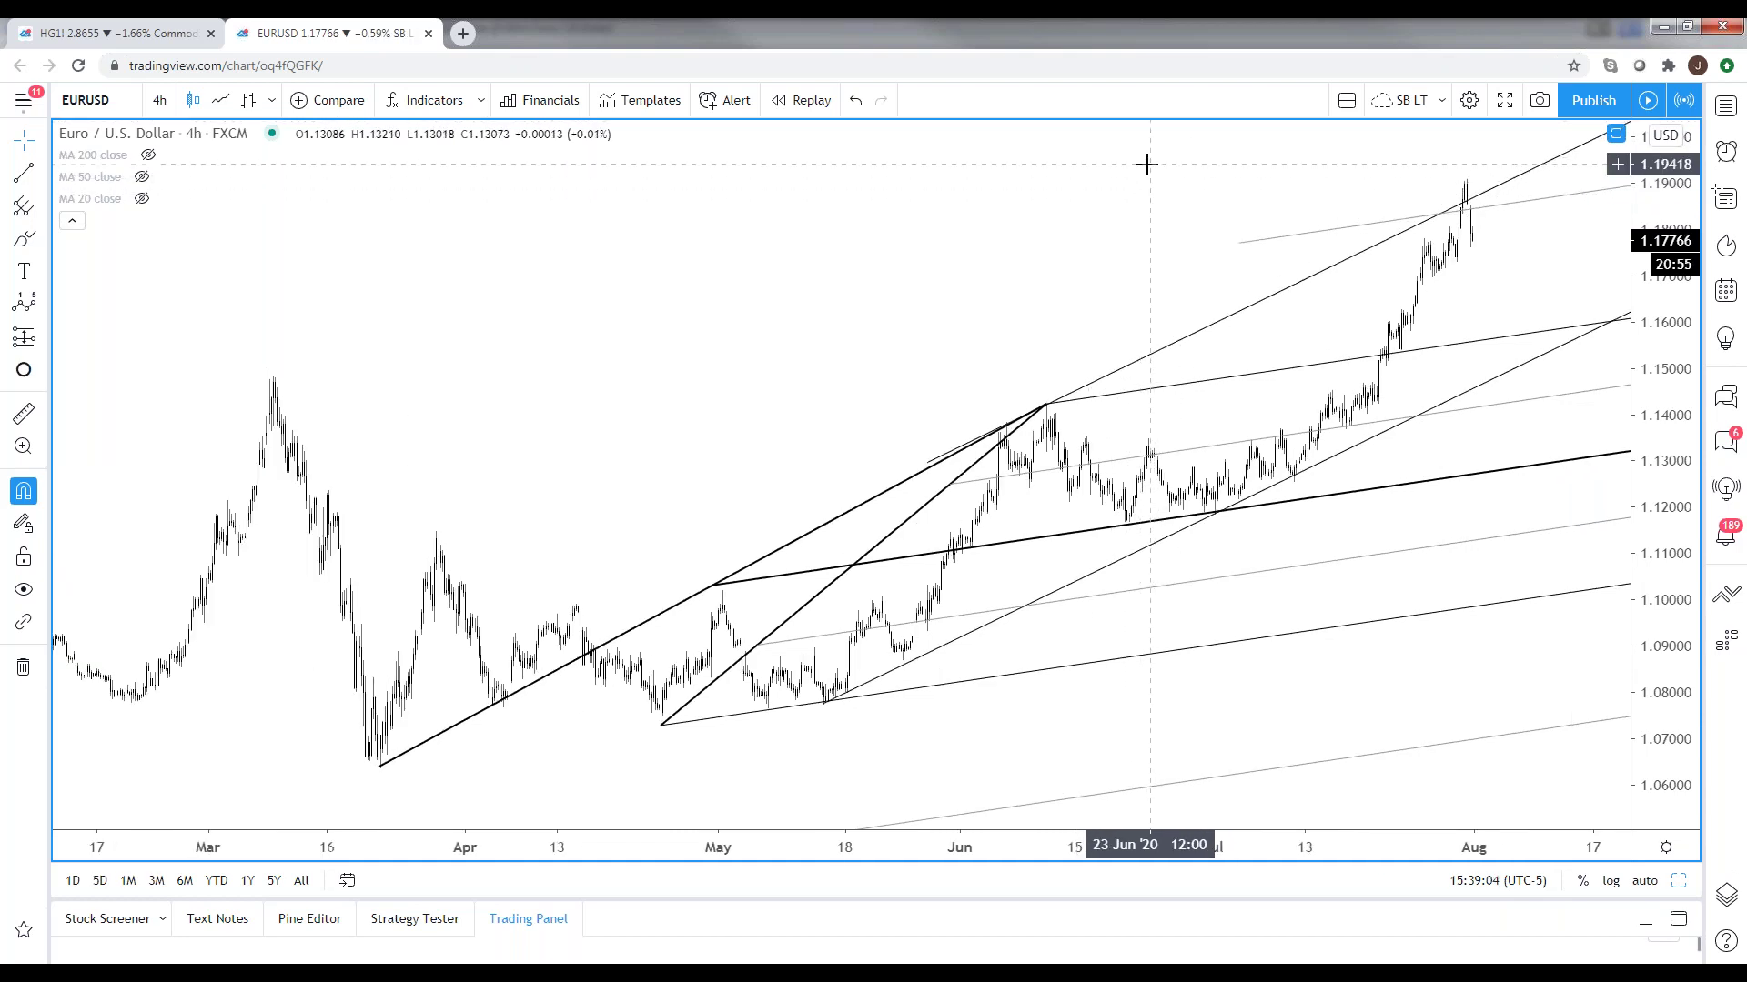
pyautogui.scroll(-1, 1141, 180)
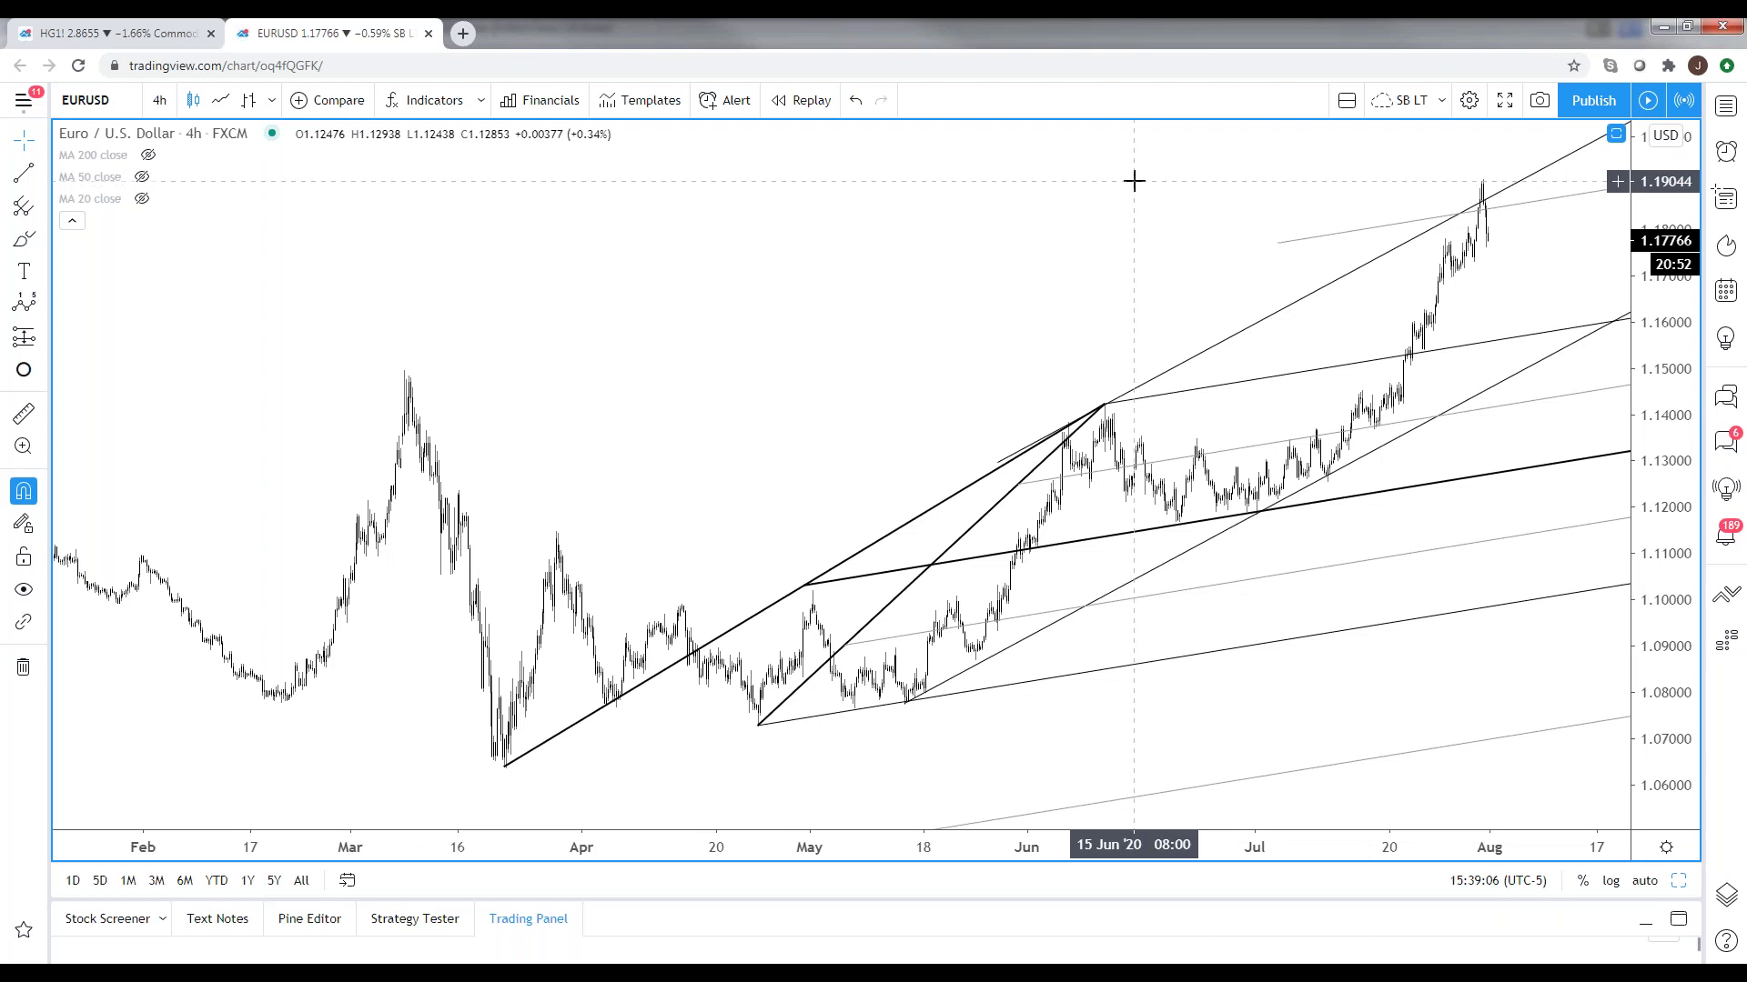
pyautogui.scroll(-1, 1133, 181)
pyautogui.scroll(1, 1133, 181)
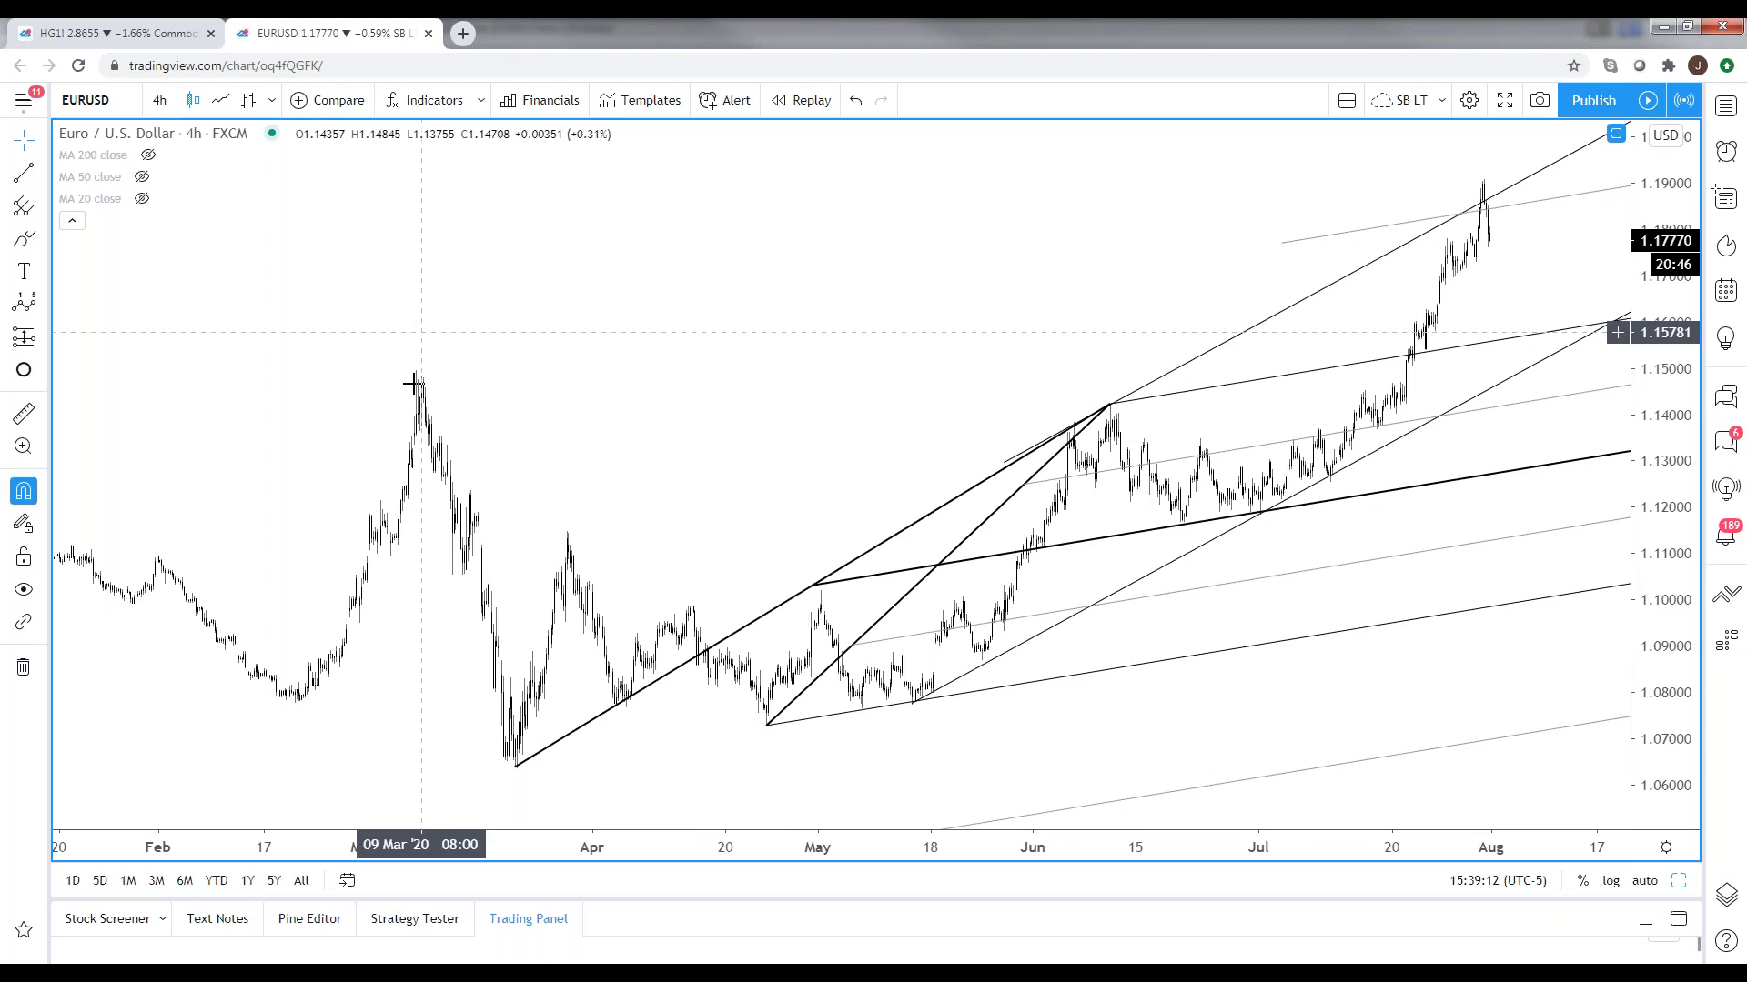
pyautogui.hotkey('alt', 'Tab')
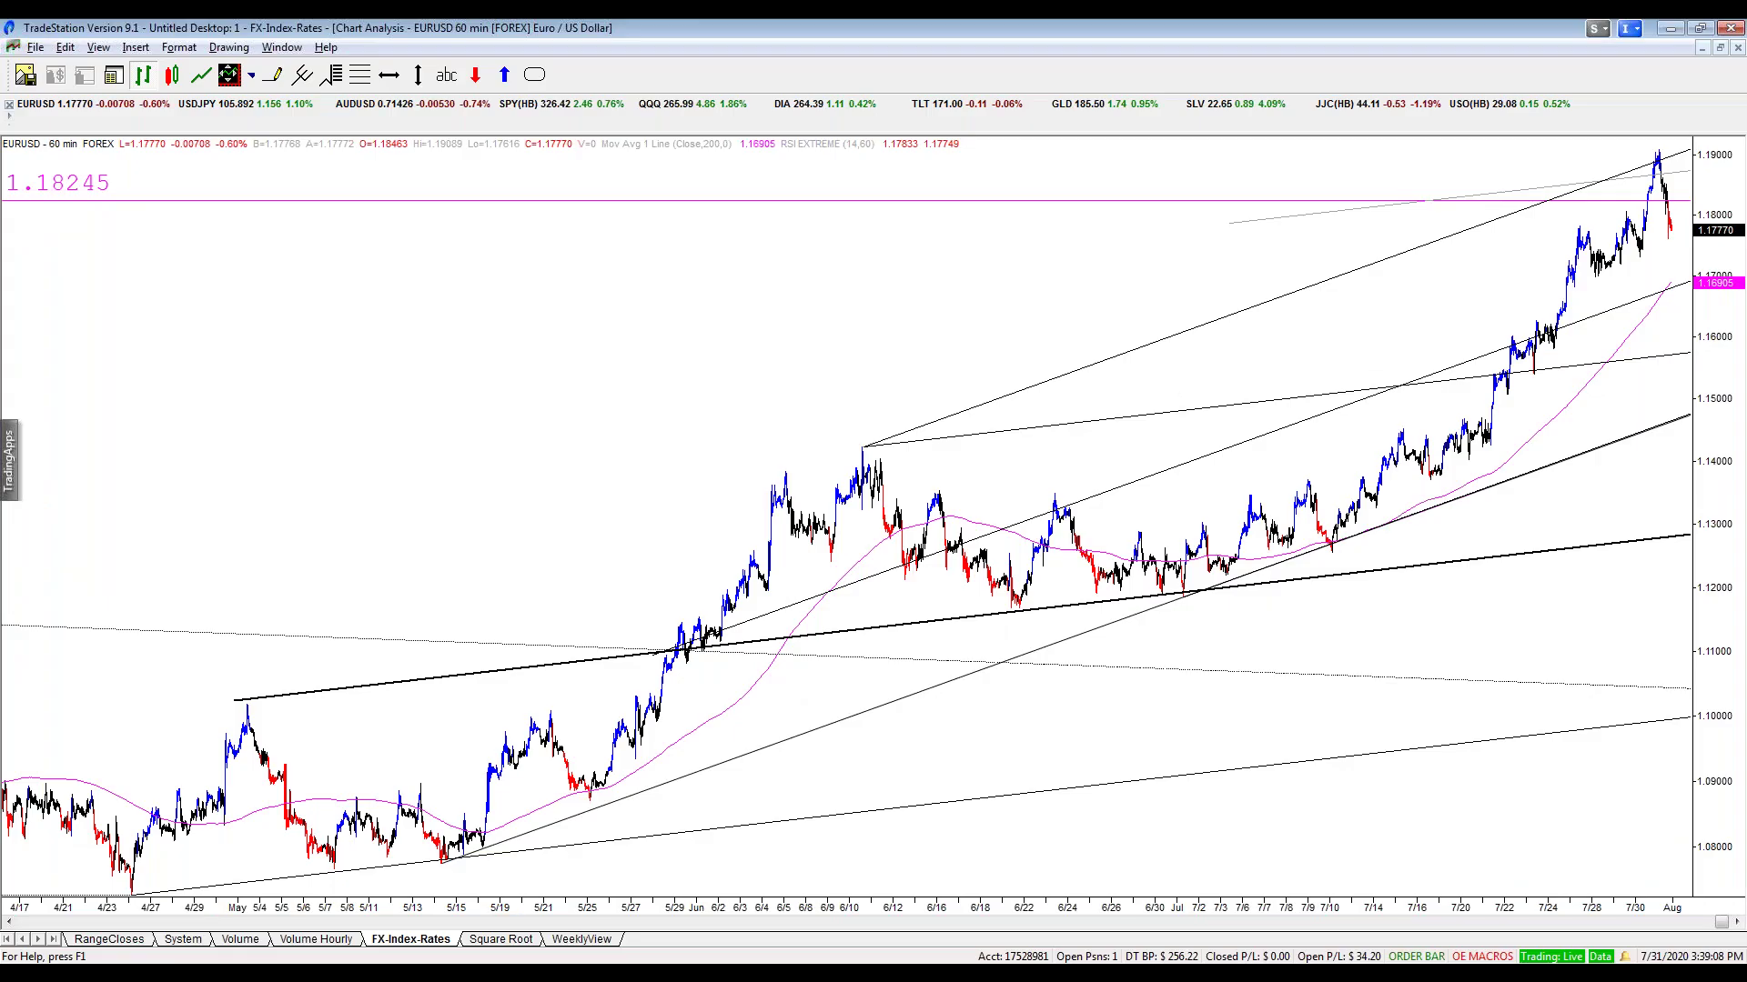
pyautogui.hotkey('ctrl', 'F5')
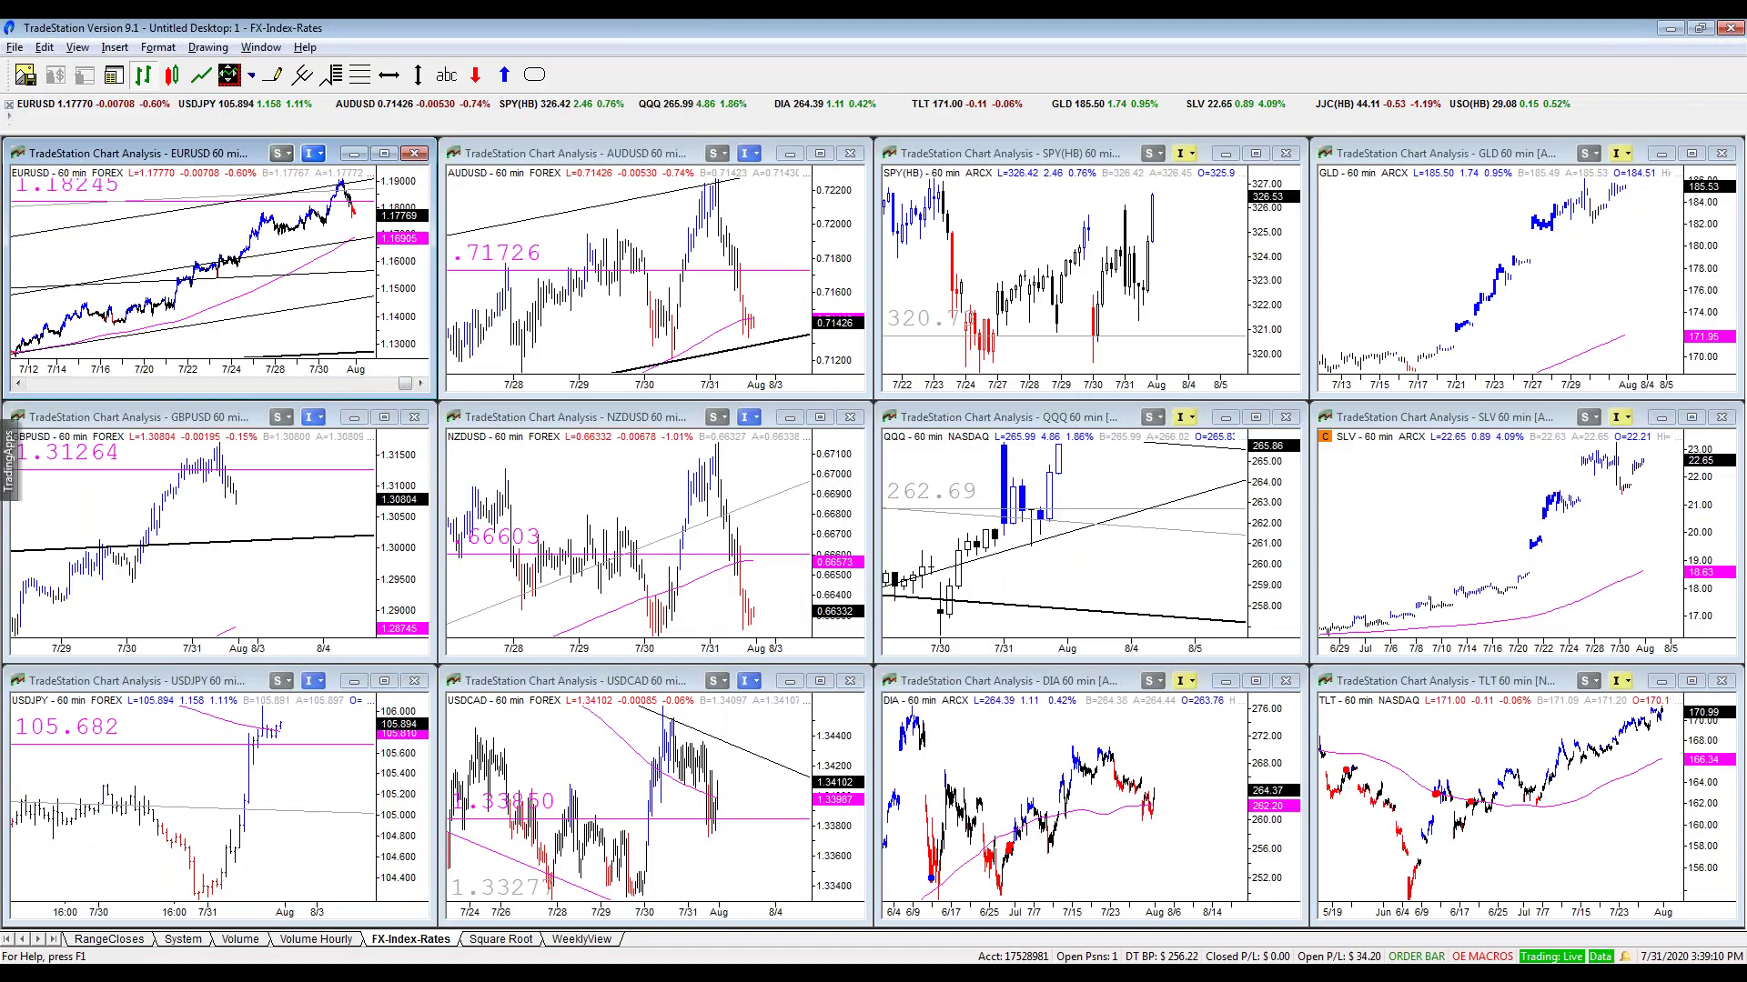
pyautogui.click(235, 573)
pyautogui.click(238, 940)
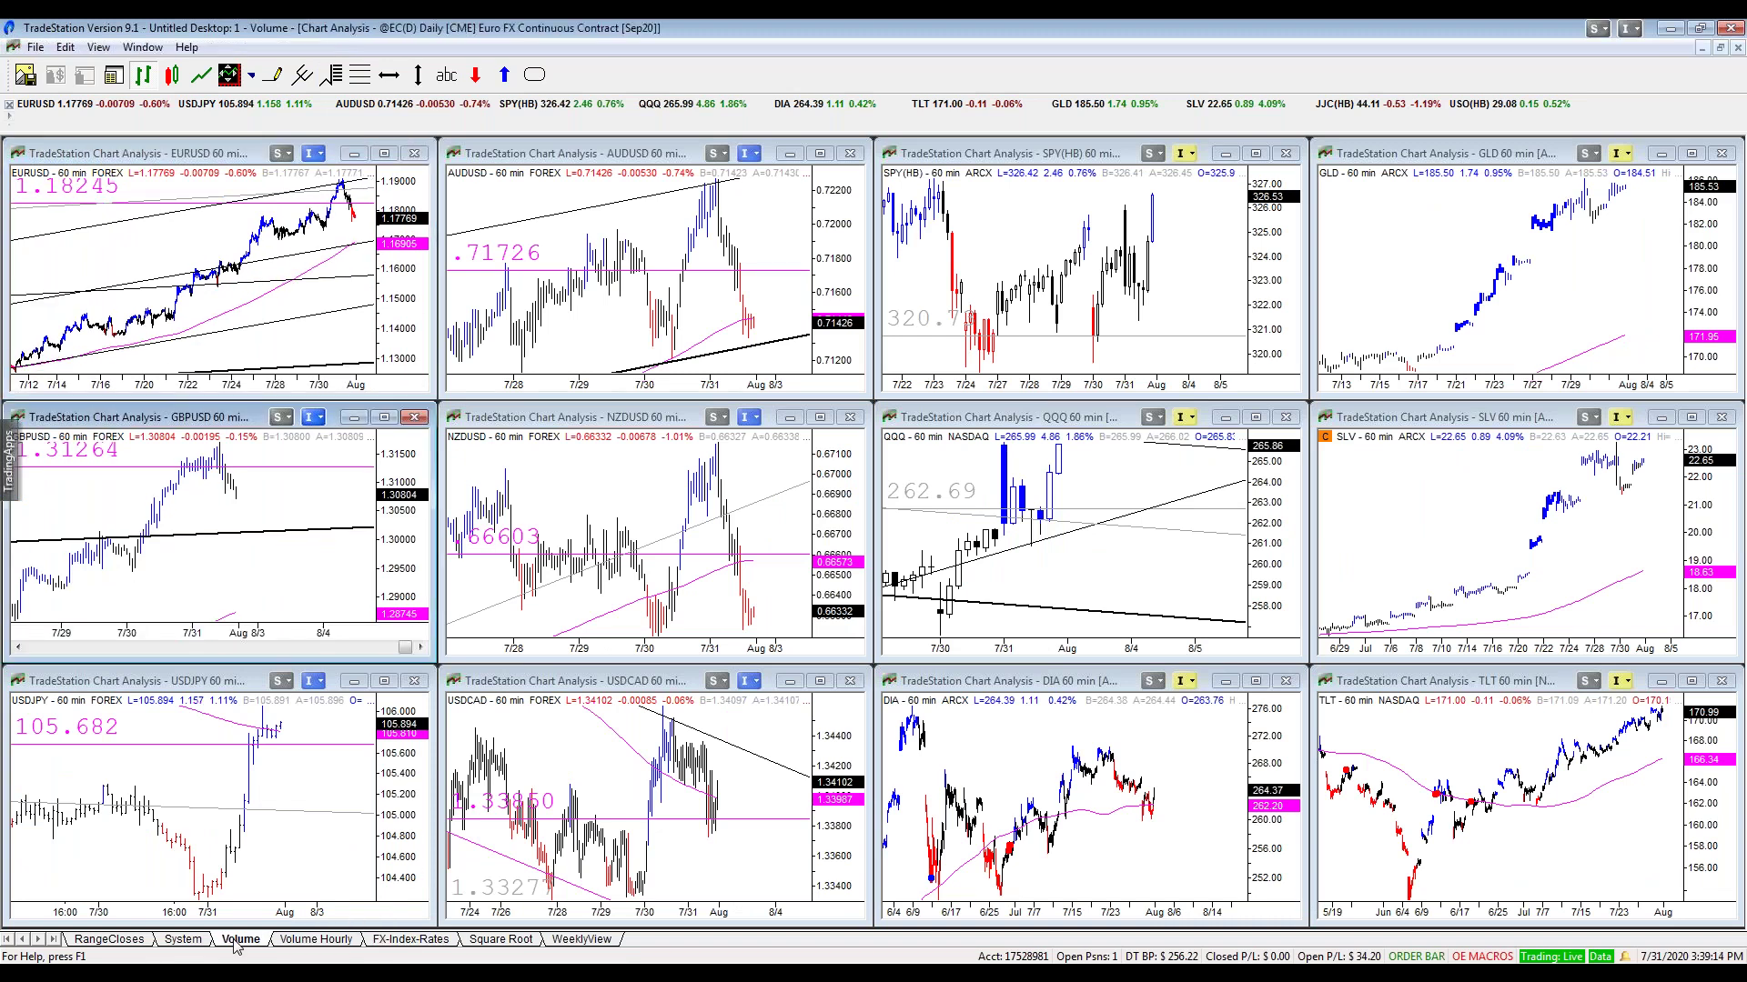
pyautogui.hotkey('ctrl', 'F5')
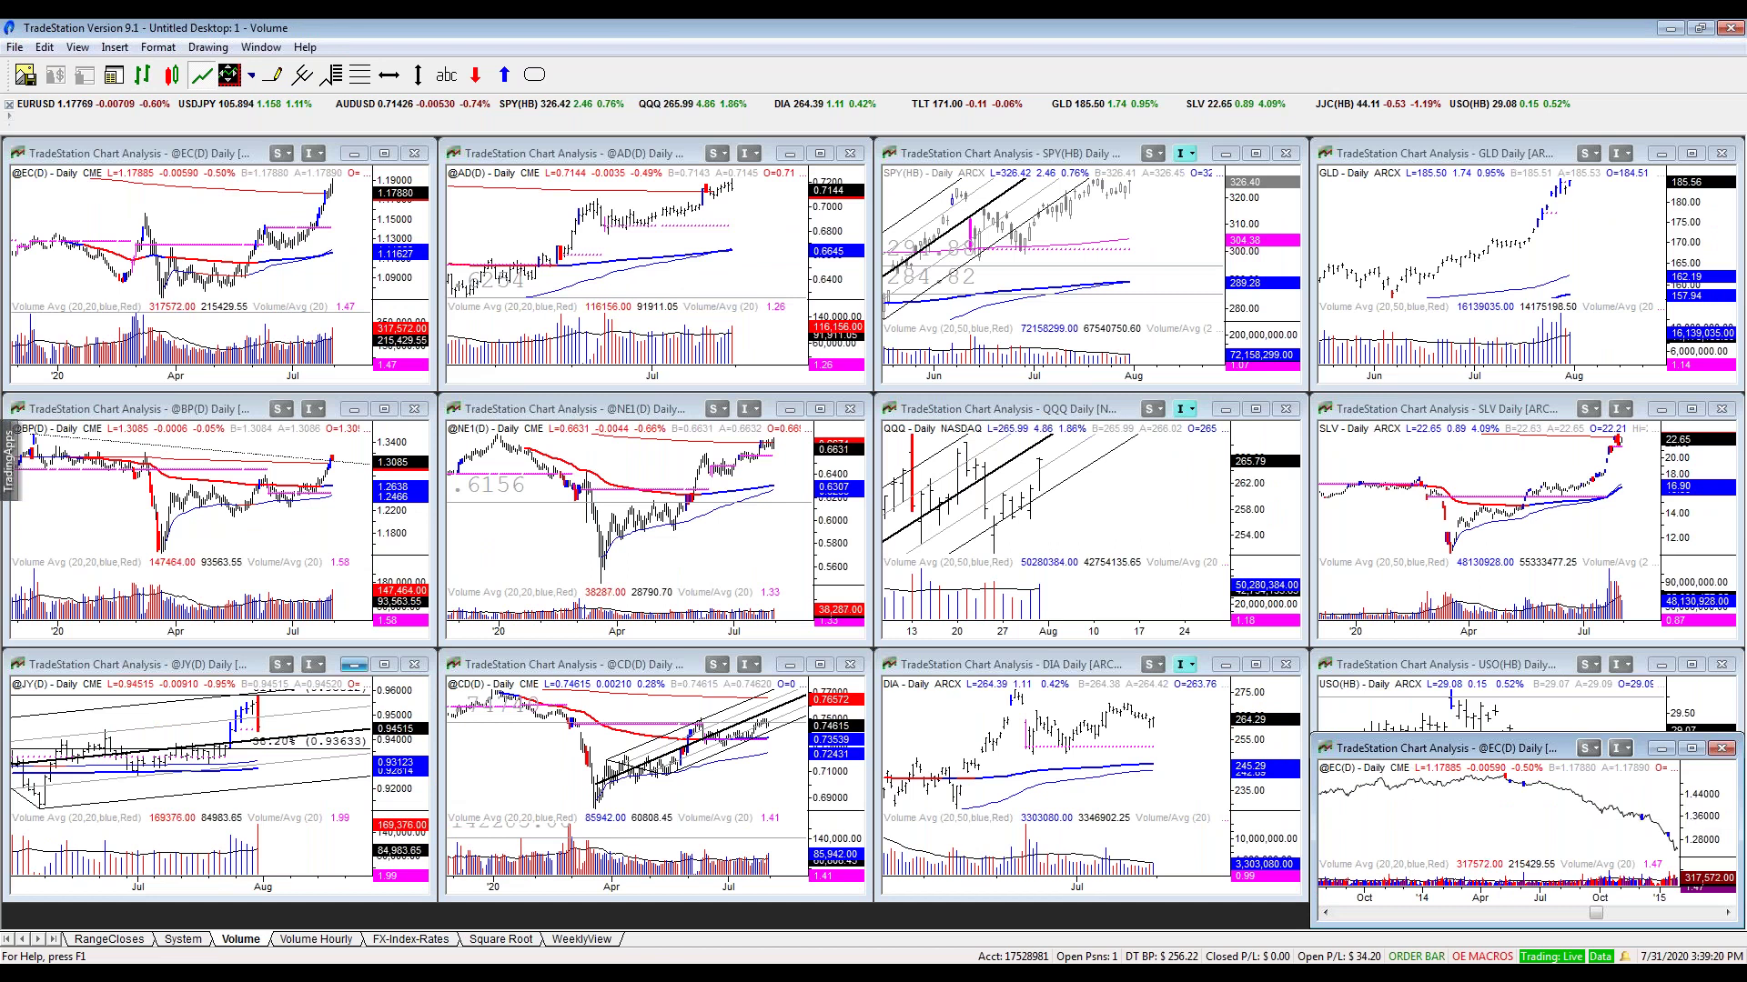
pyautogui.doubleClick(1417, 762)
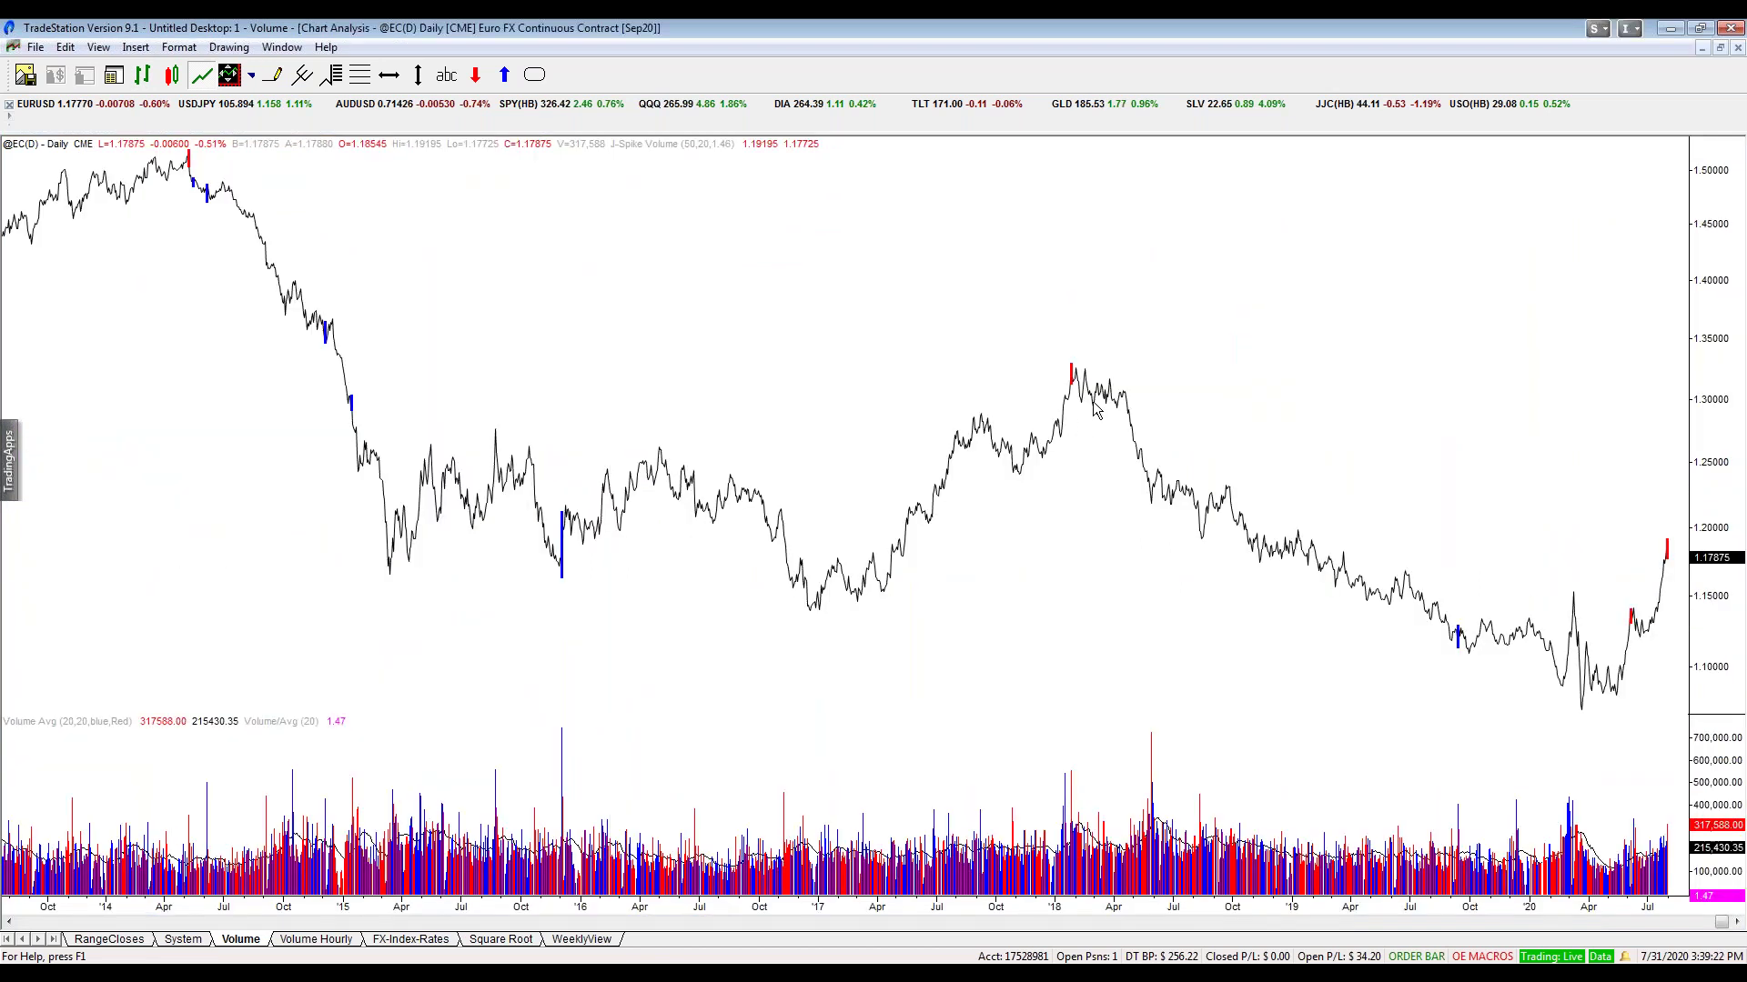
pyautogui.scroll(3, 1095, 409)
pyautogui.write('@bp')
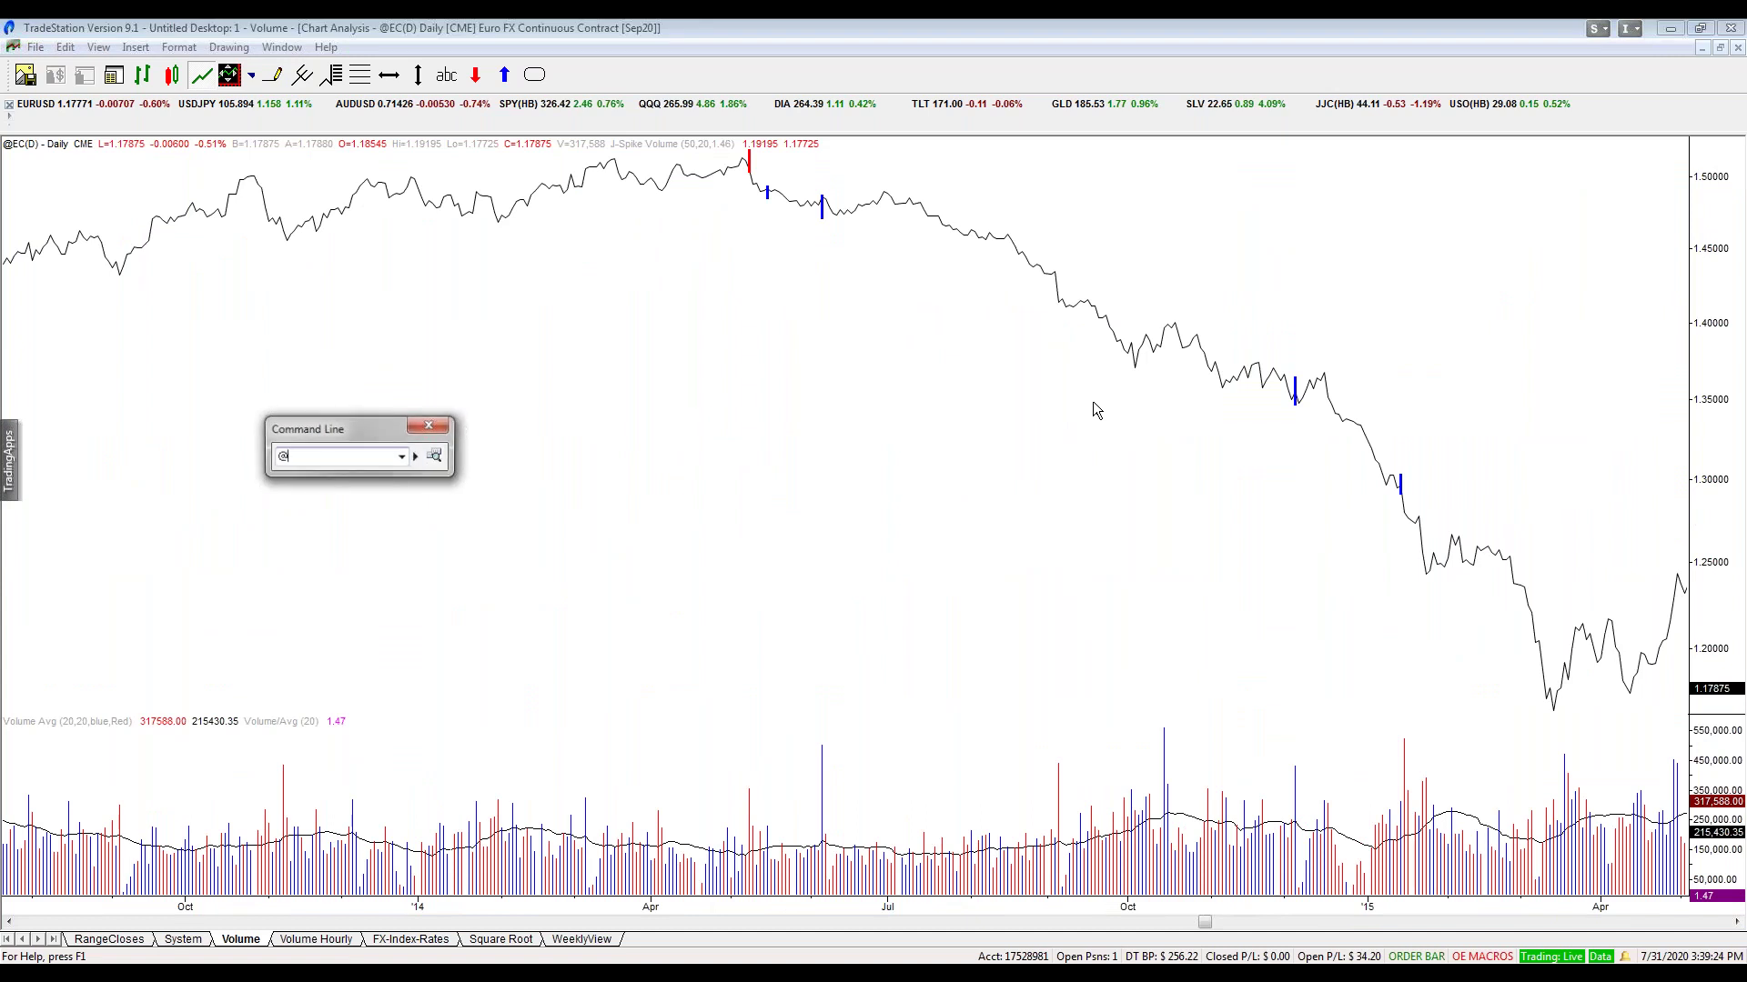
pyautogui.press('Return')
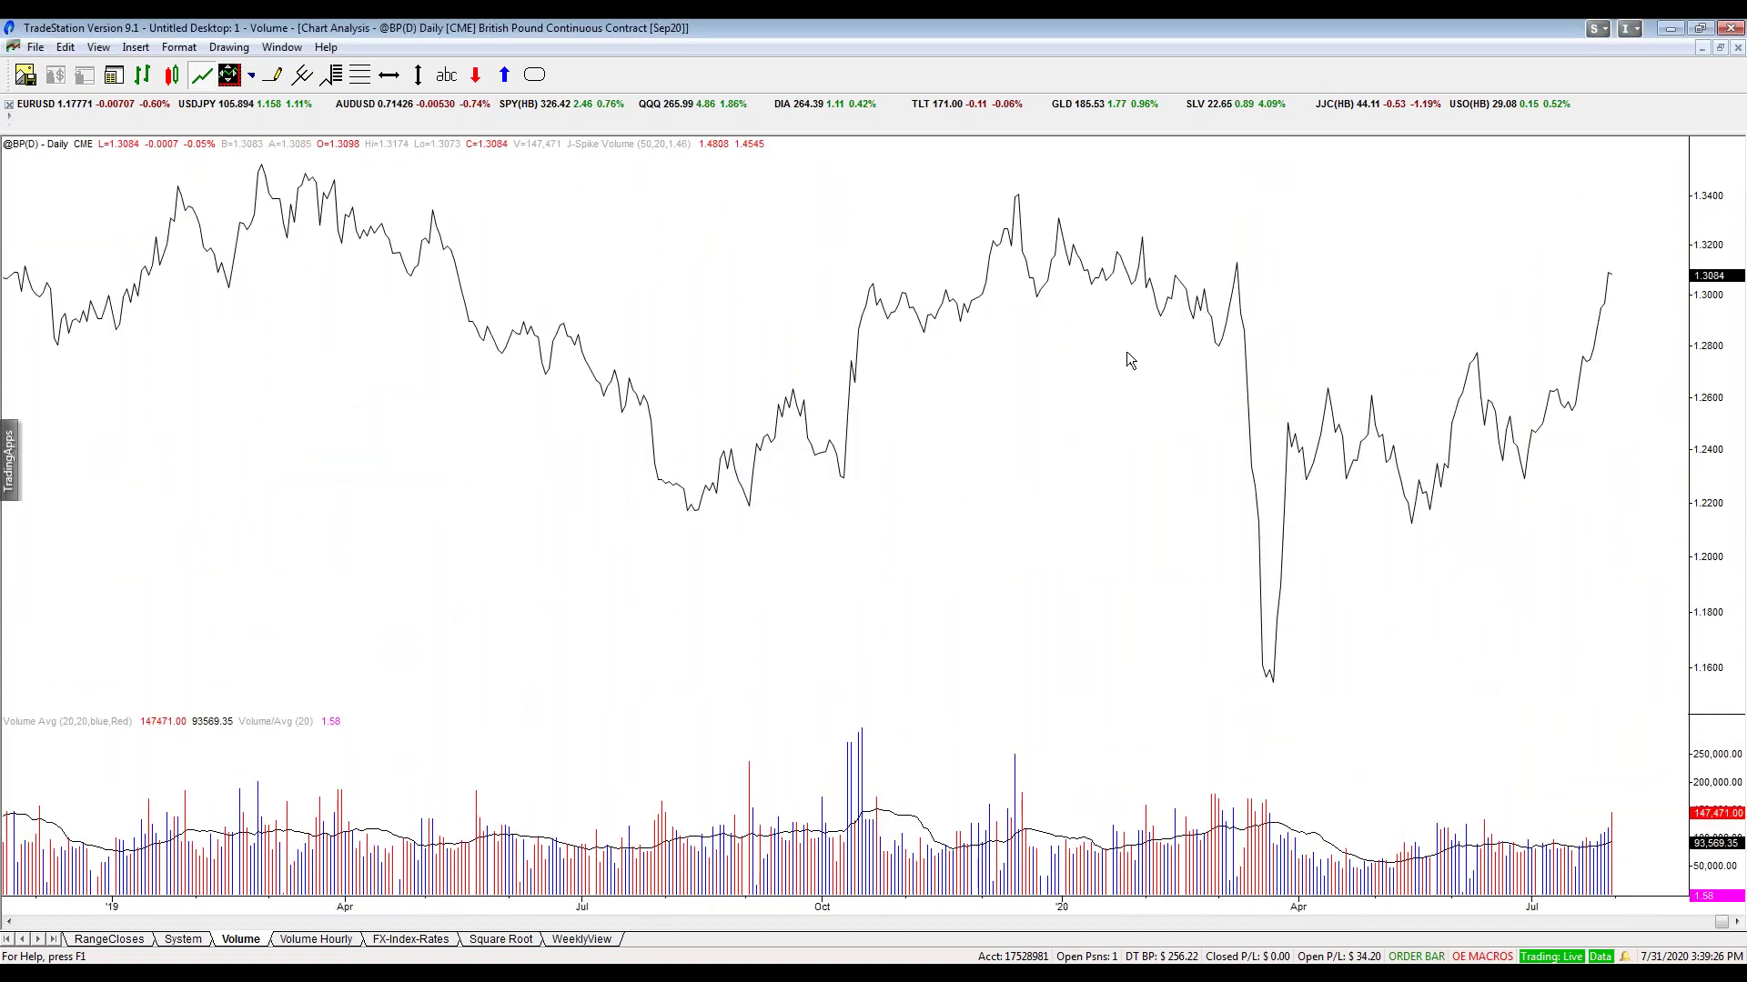
pyautogui.click(146, 77)
pyautogui.moveTo(1647, 859); pyautogui.dragTo(1610, 877)
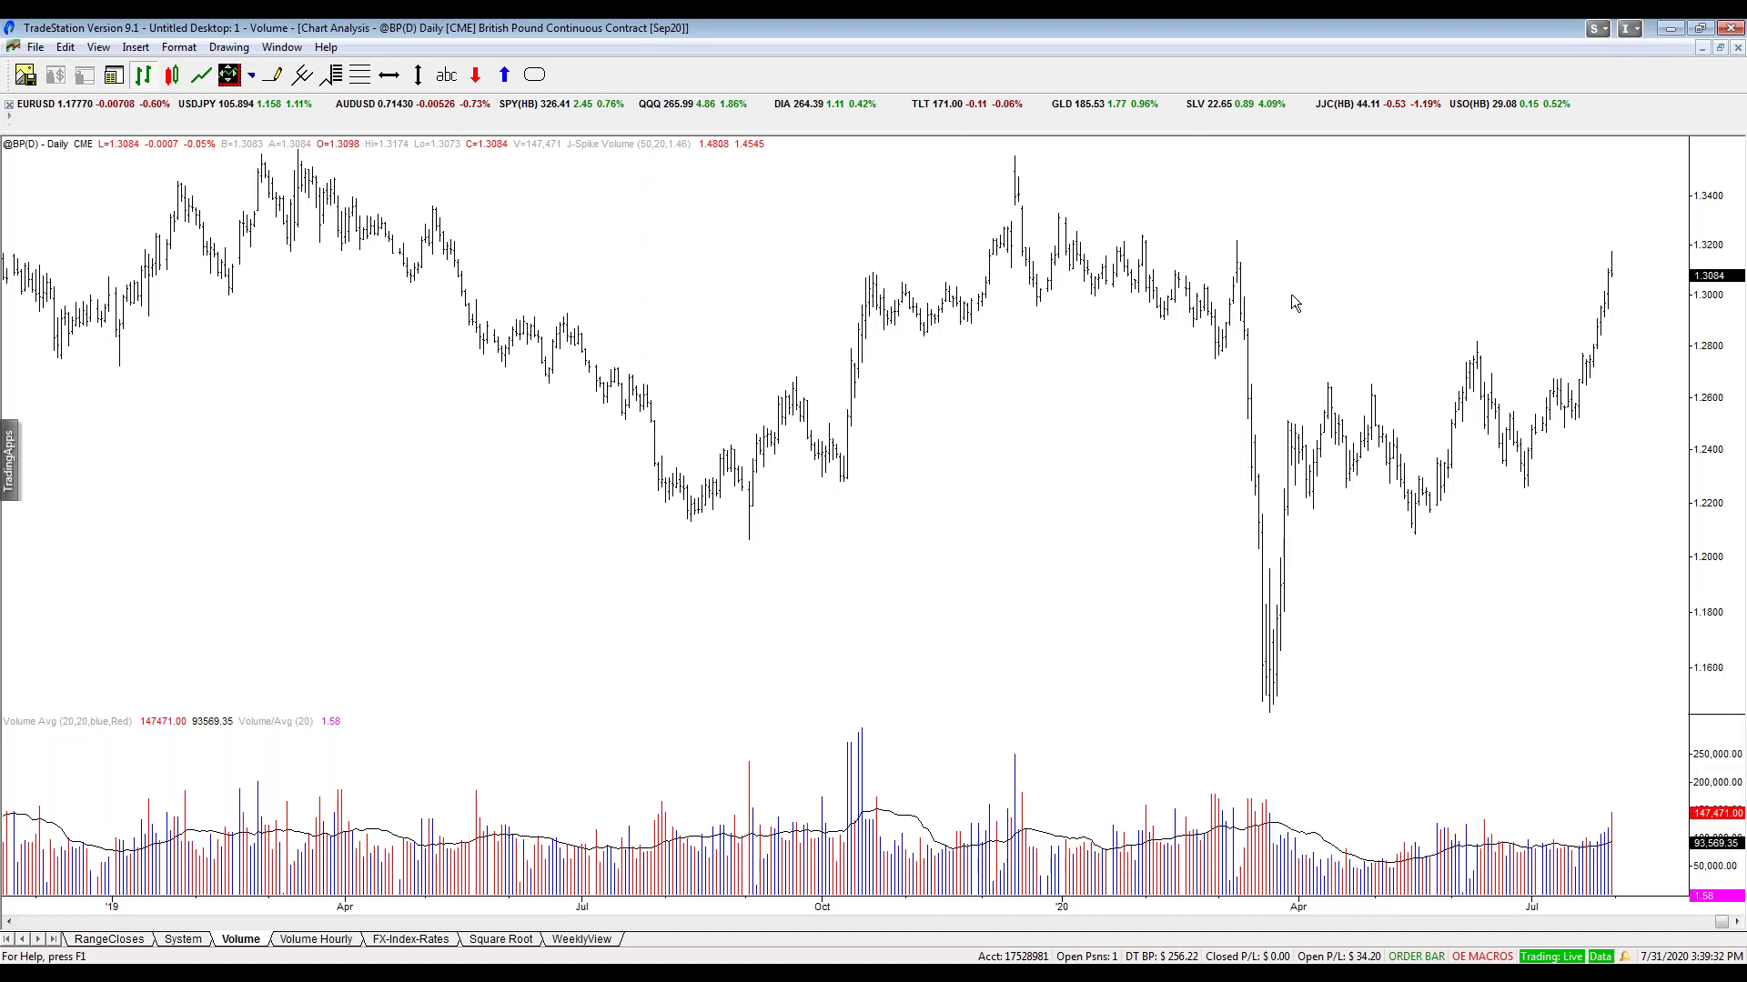
pyautogui.rightClick(1287, 232)
pyautogui.click(1345, 267)
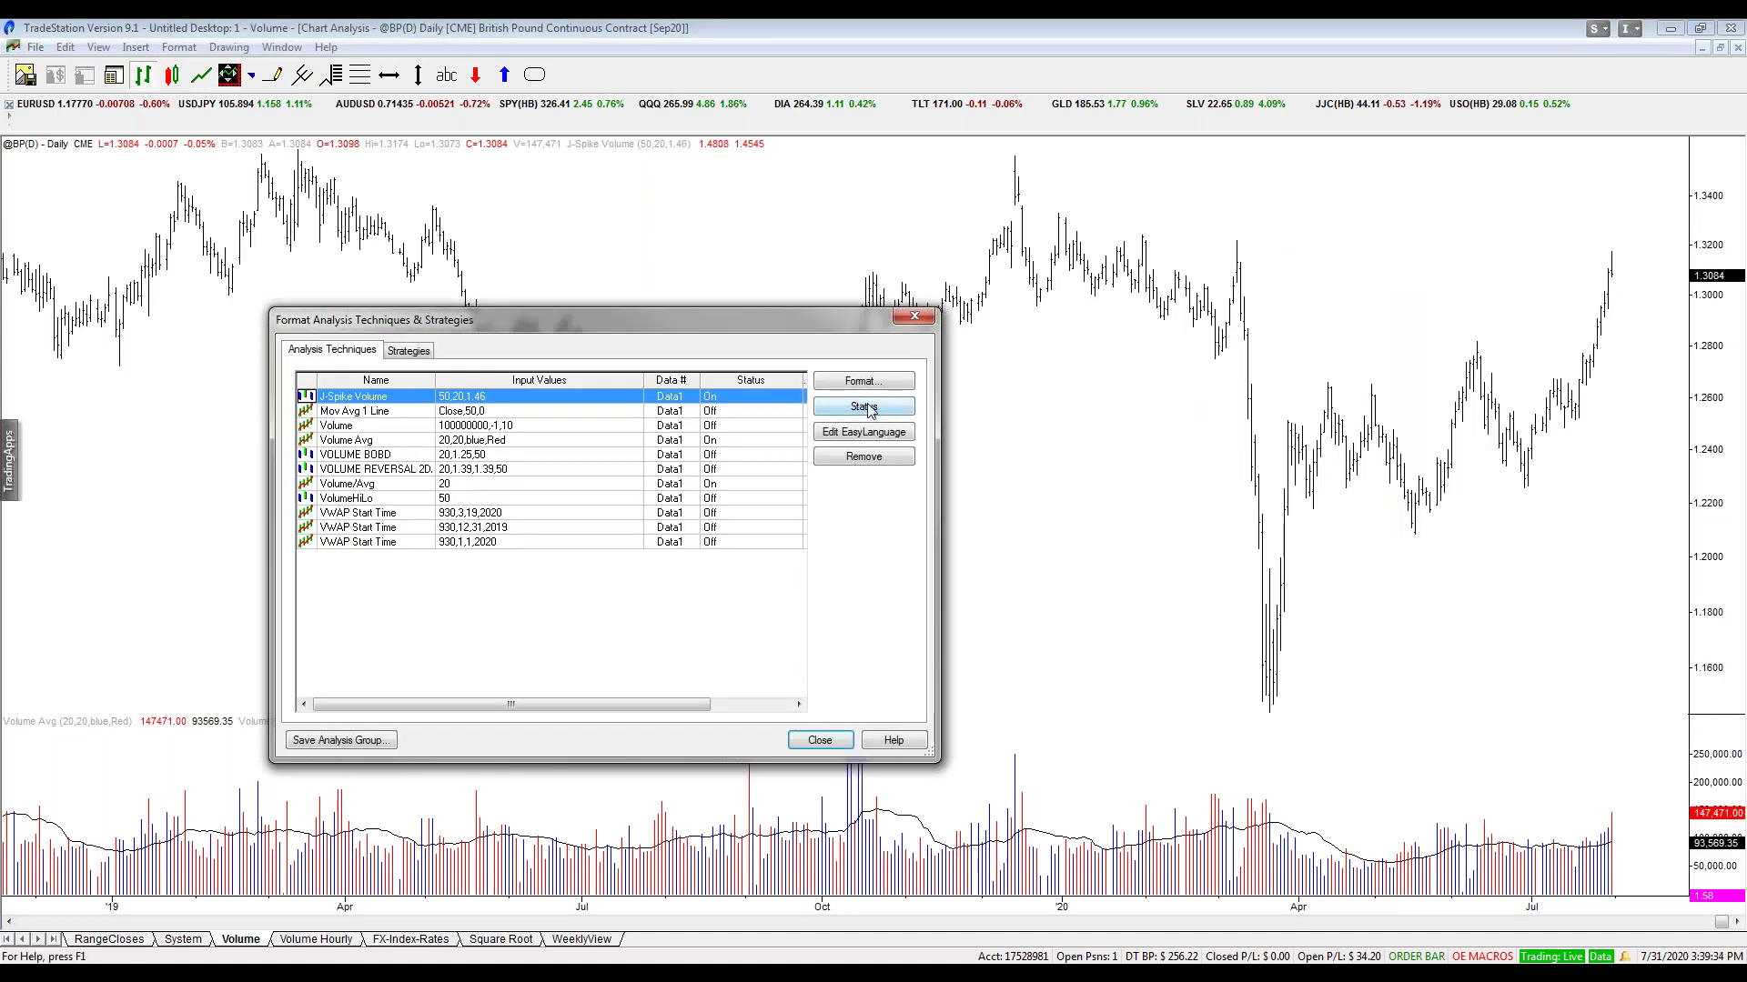
# - Set the J-Spike Volume technique's status to Off
pyautogui.doubleClick(556, 402)
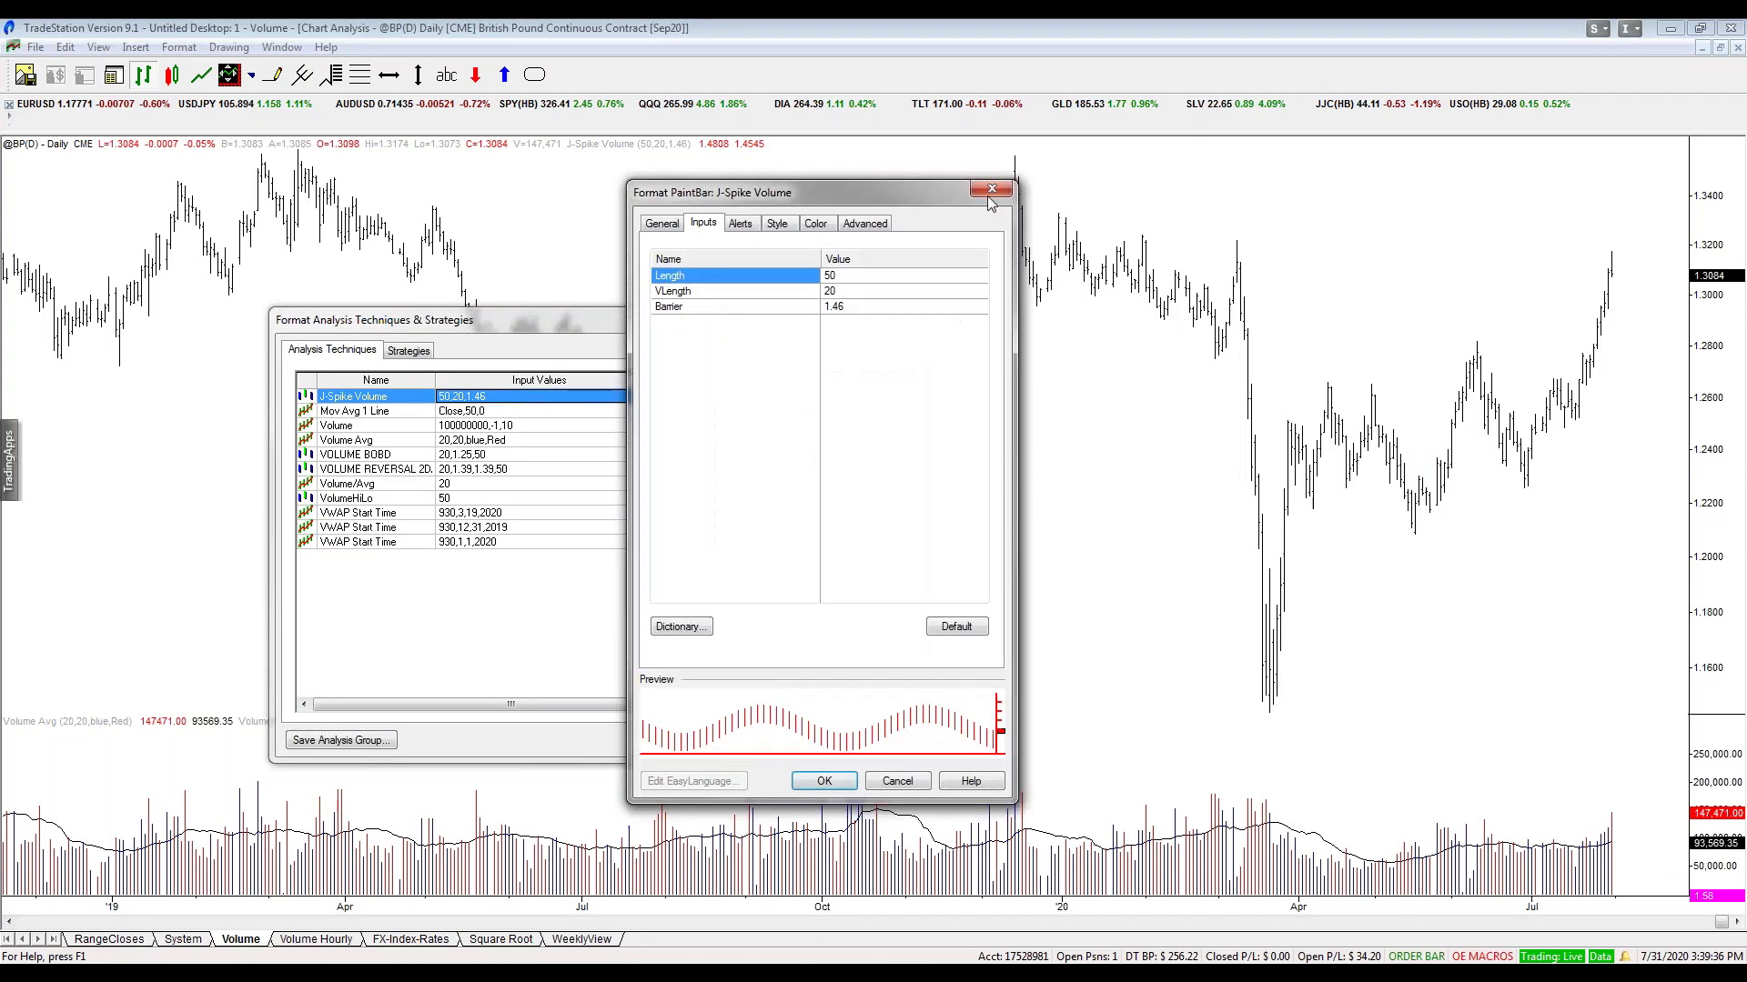
pyautogui.click(991, 191)
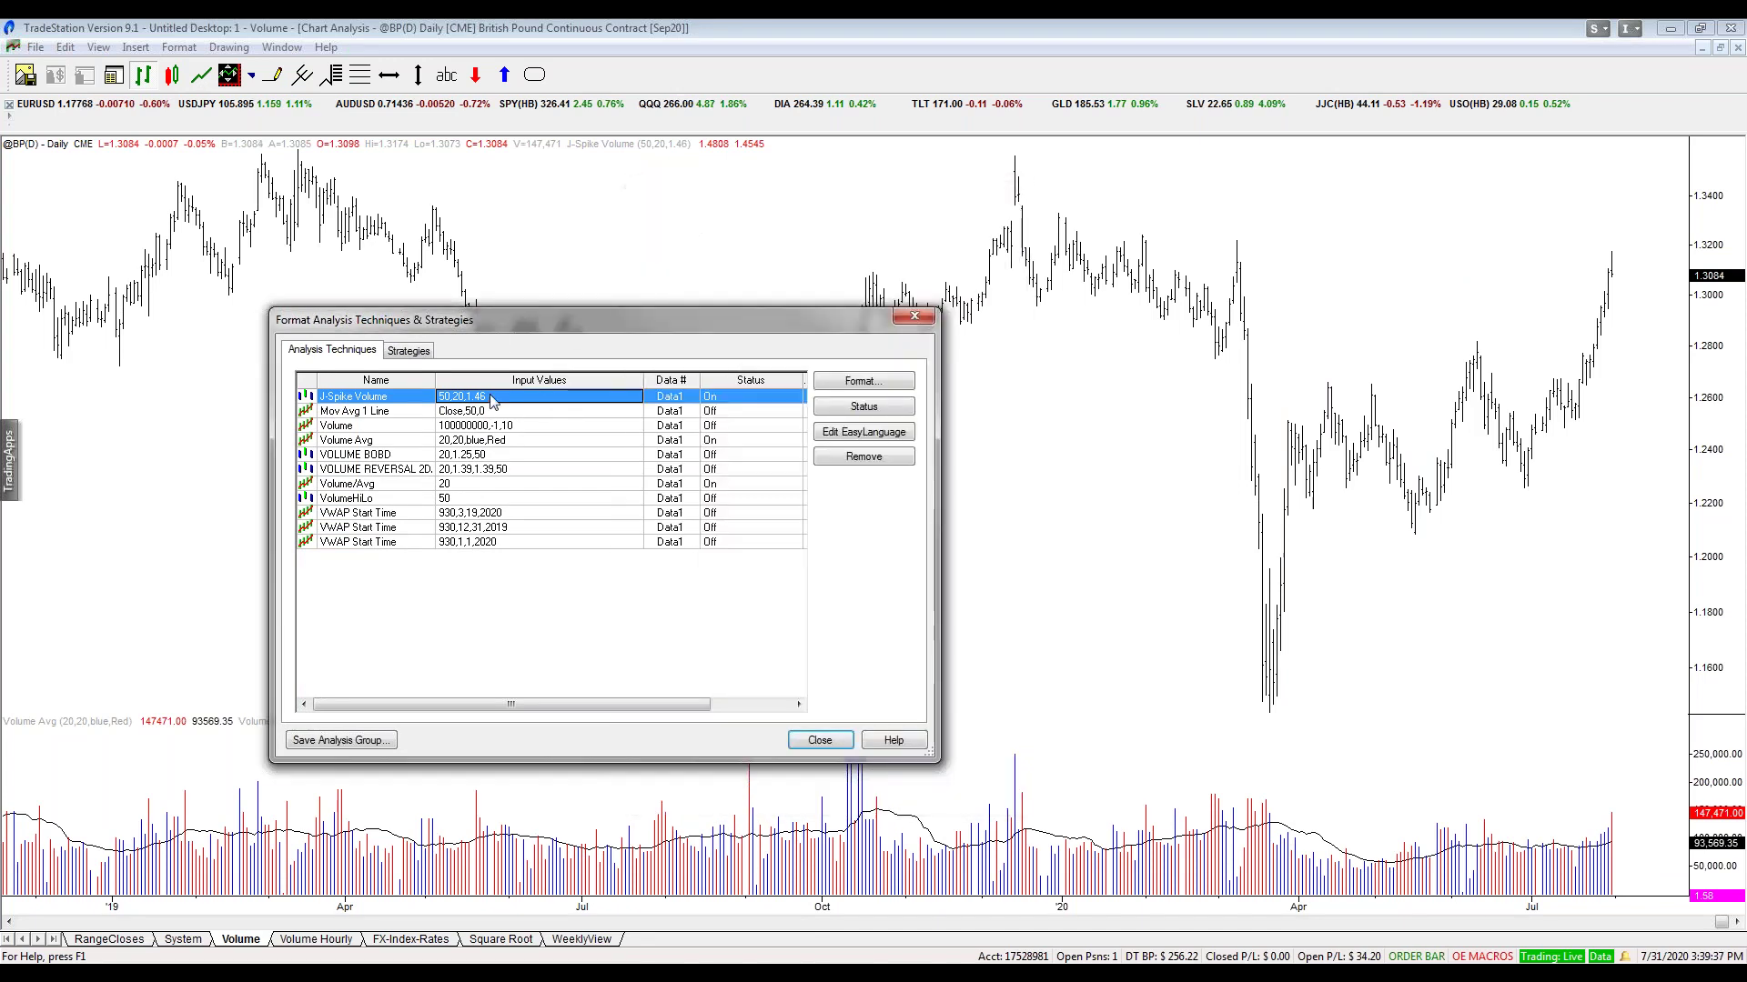
pyautogui.click(877, 407)
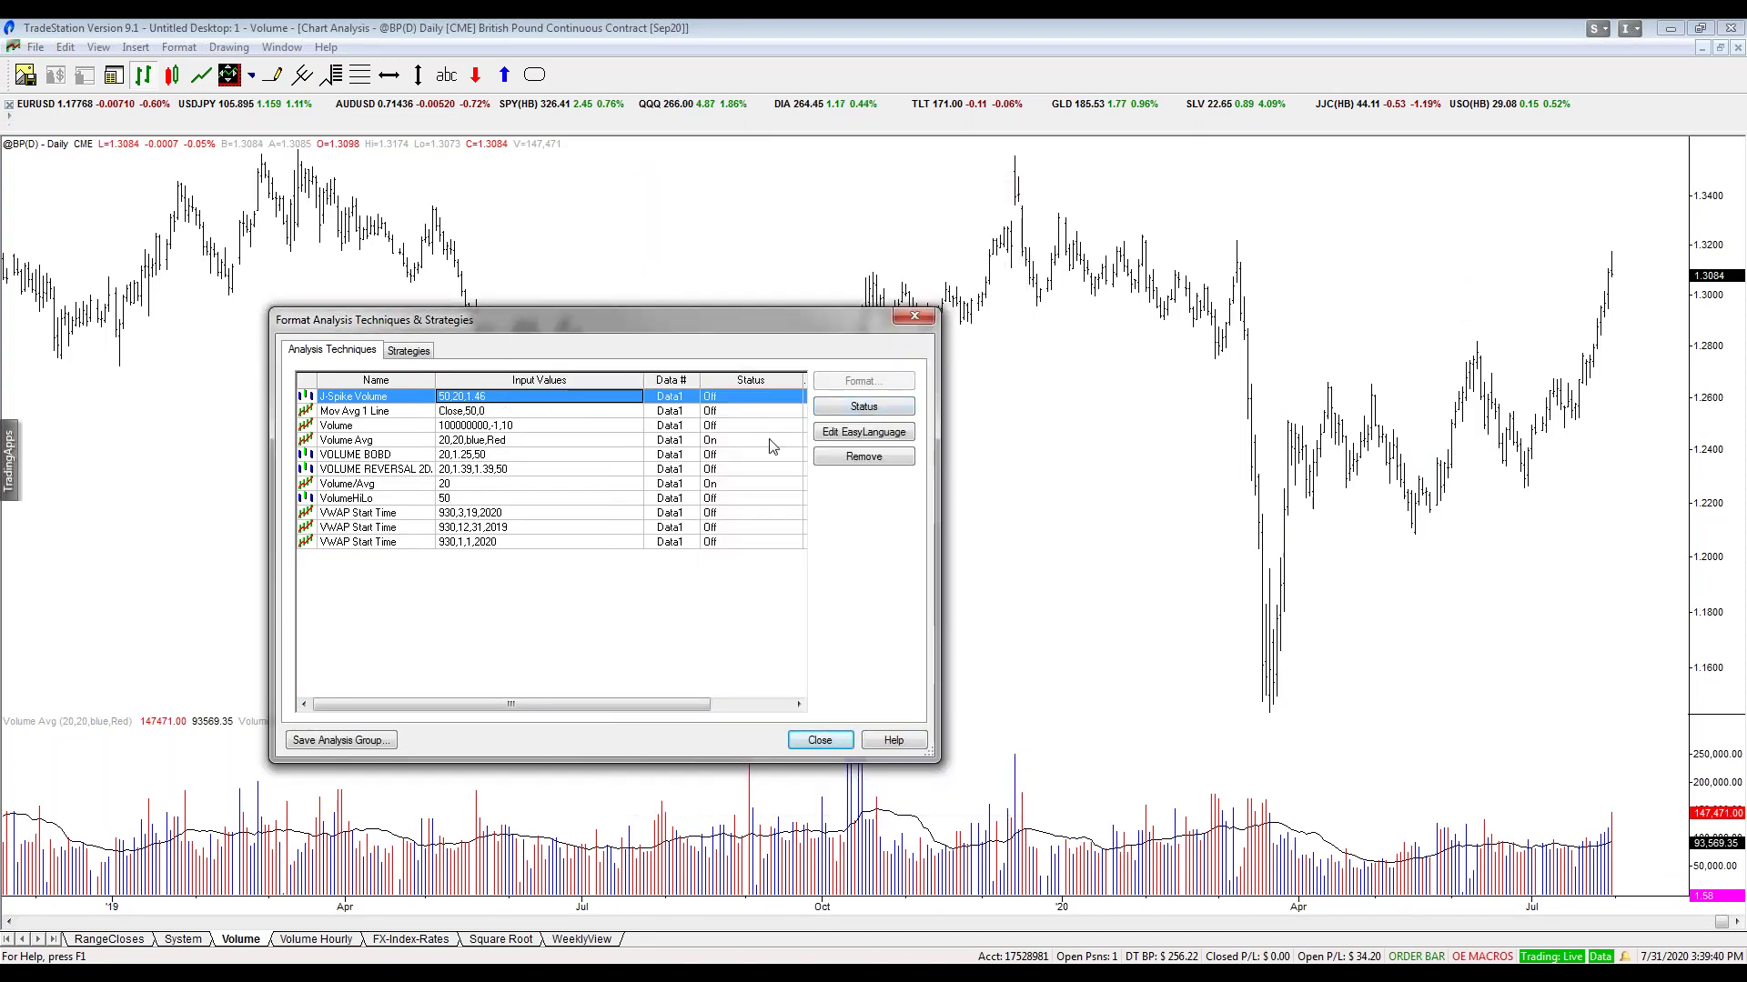
# - Set VOLUME REVERSAL 2DAY to Barrier1 1.3 and Barrier2 1.5 and apply it
pyautogui.click(457, 469)
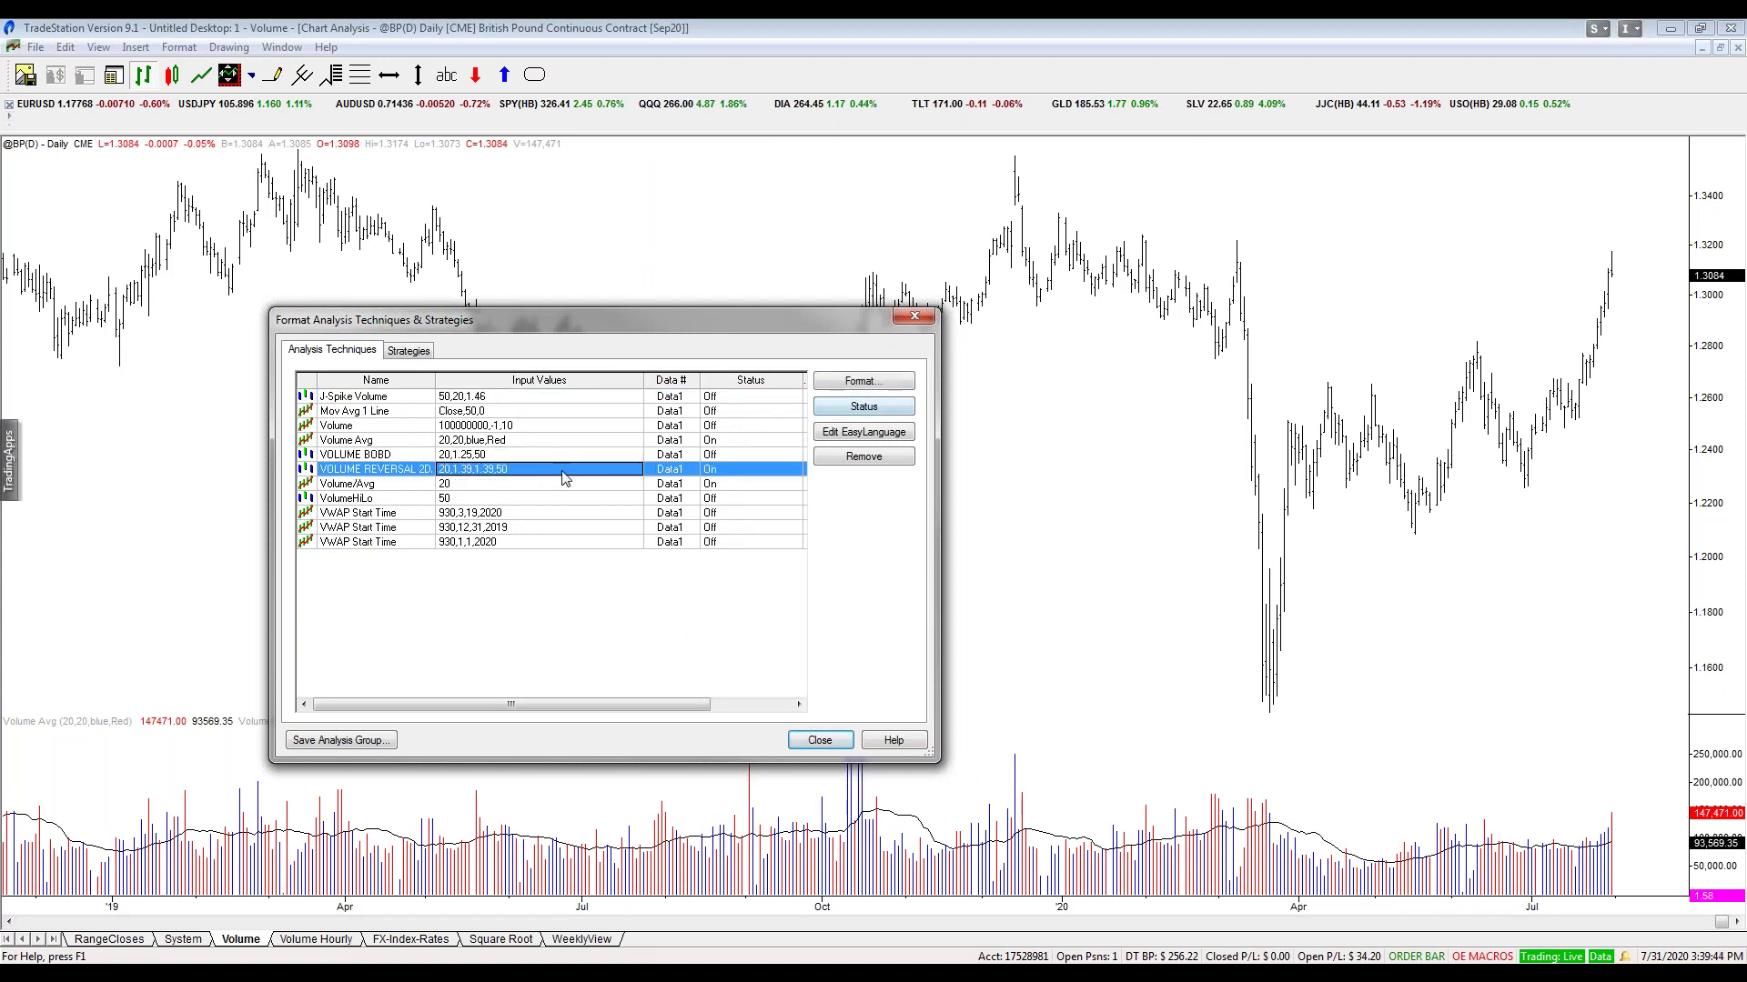
pyautogui.doubleClick(564, 473)
pyautogui.click(791, 293)
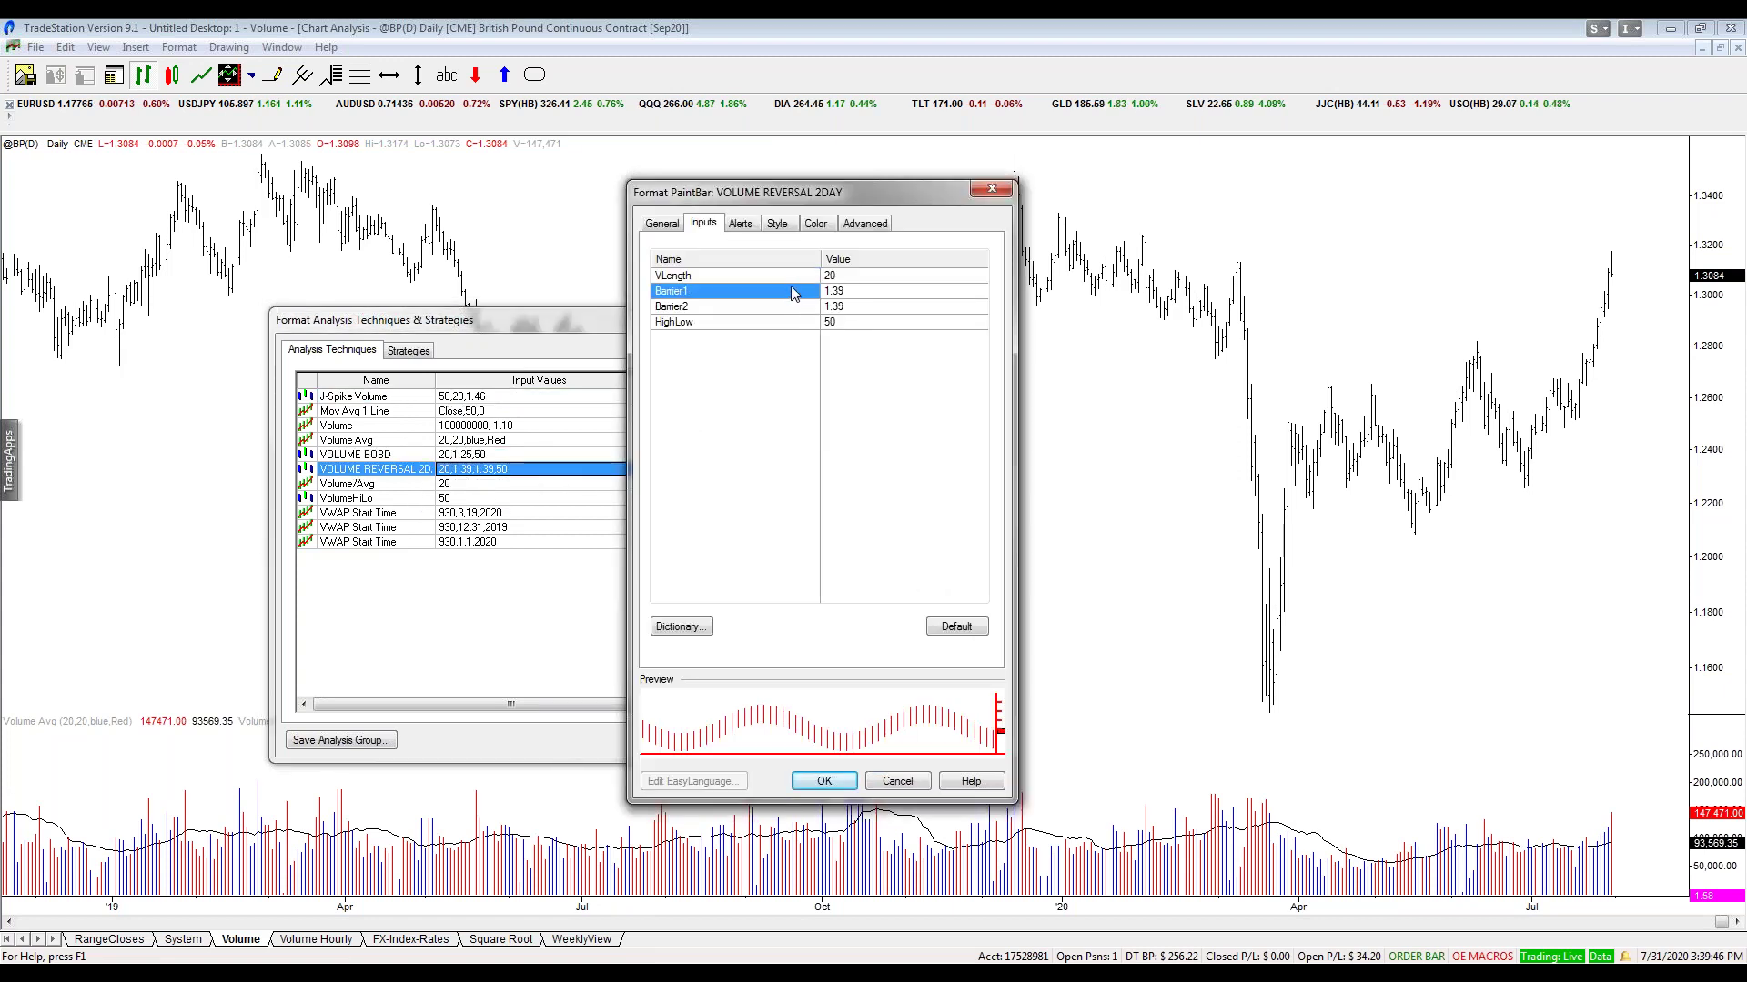
pyautogui.write('1.3')
pyautogui.press('Return')
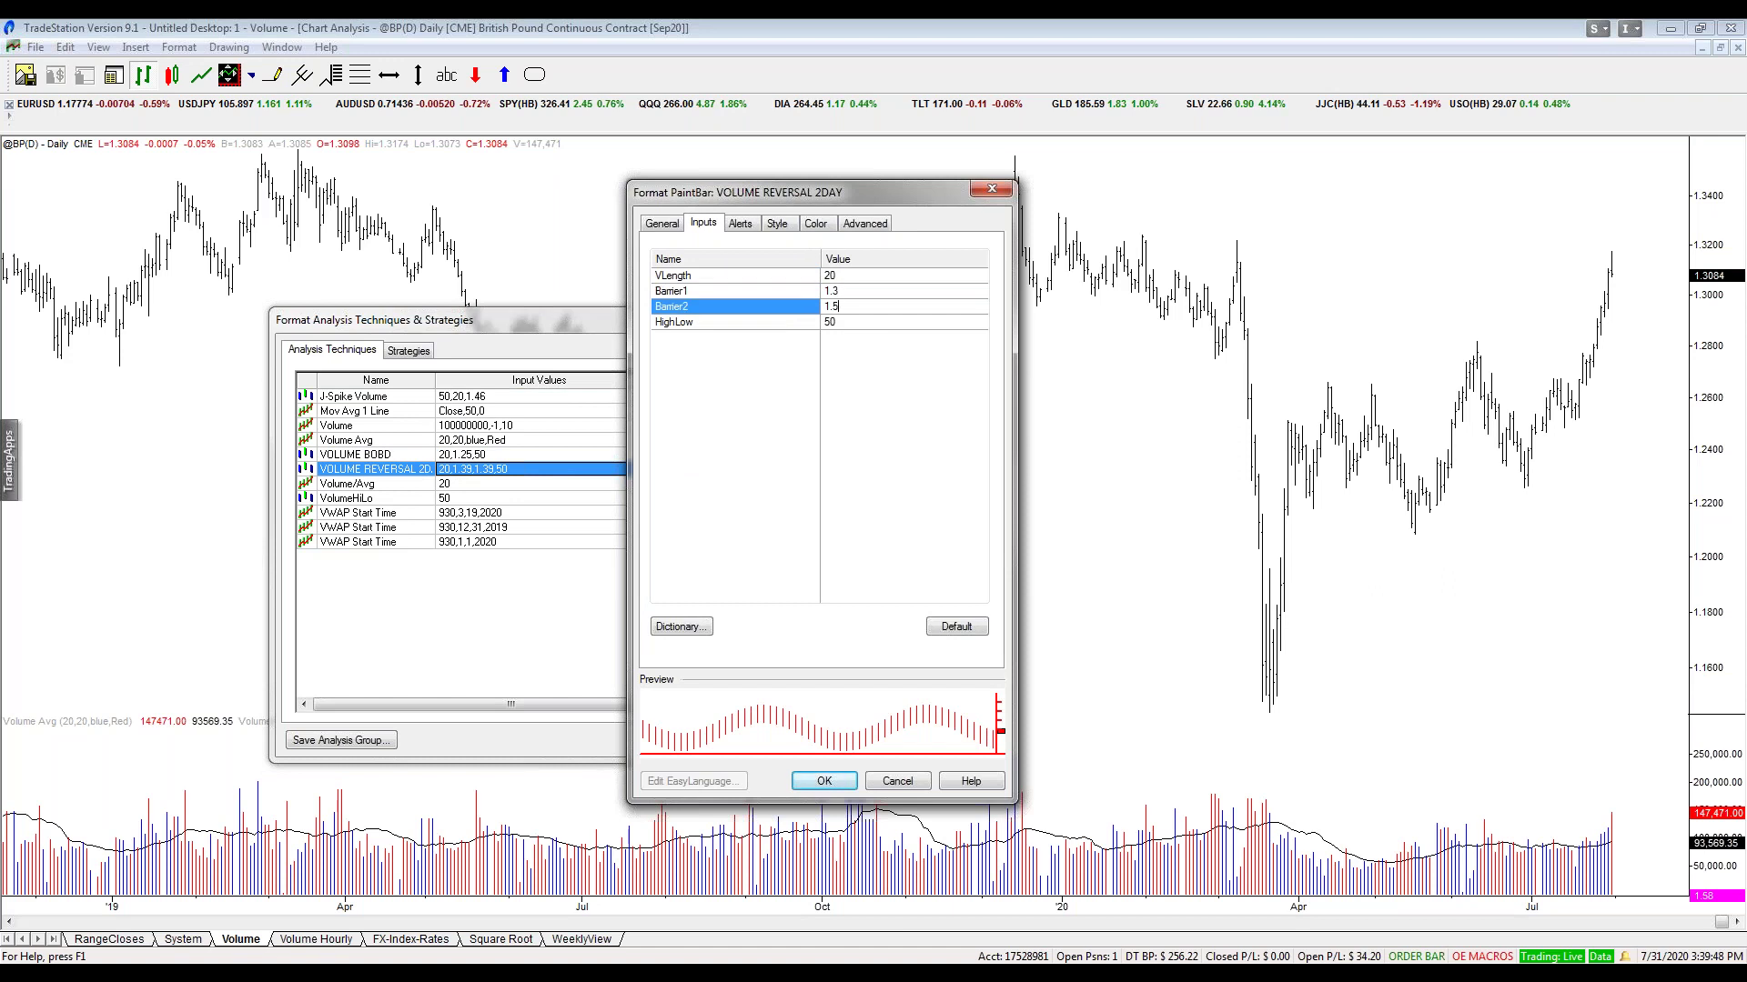
pyautogui.press('Return')
pyautogui.press('Return')
pyautogui.press('Down')
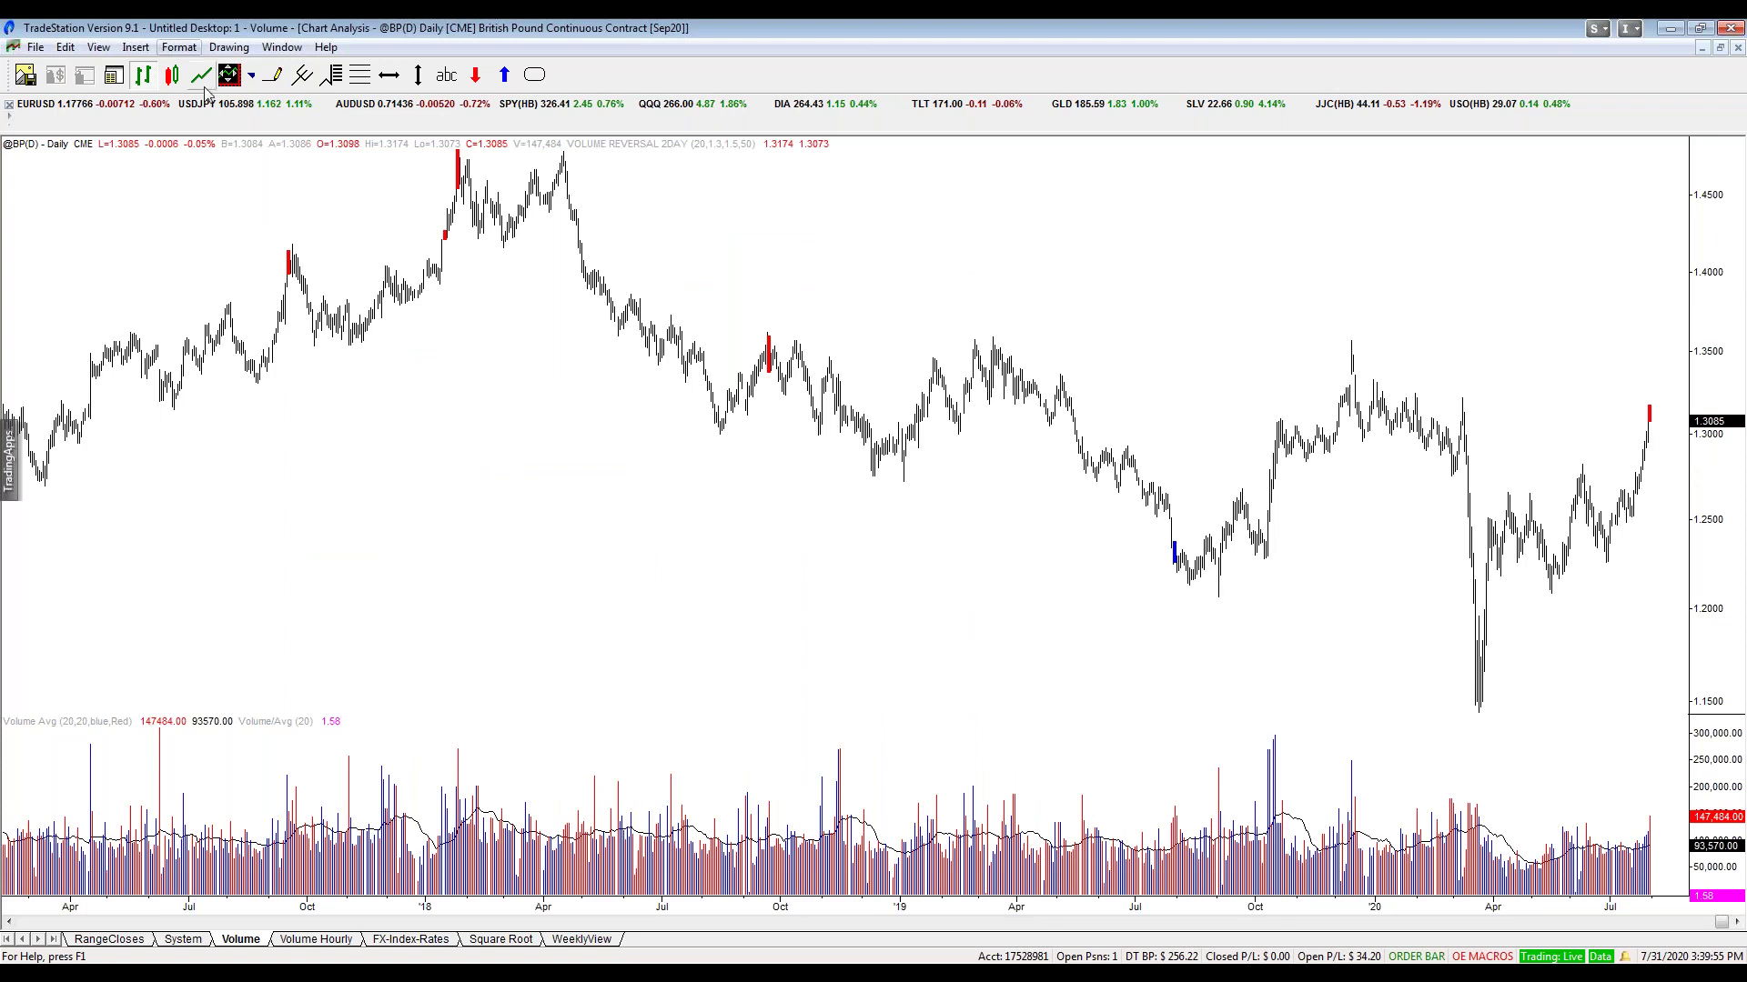
pyautogui.press('Down')
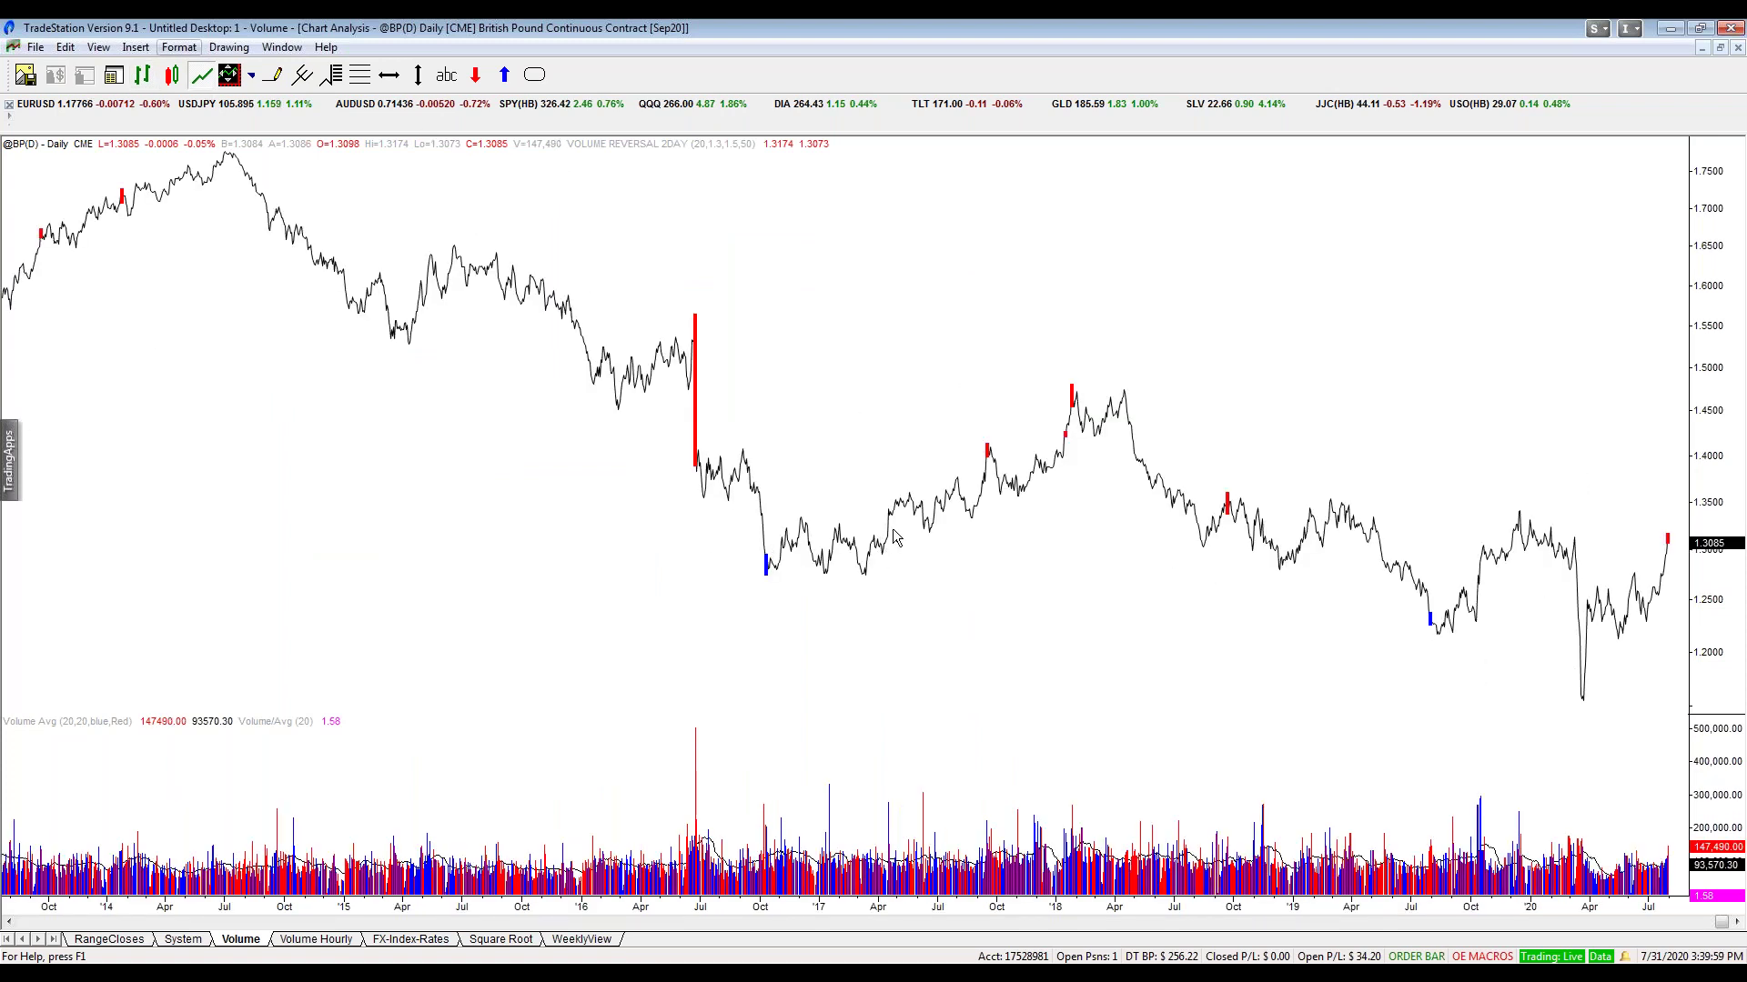
pyautogui.moveTo(965, 511); pyautogui.dragTo(793, 511)
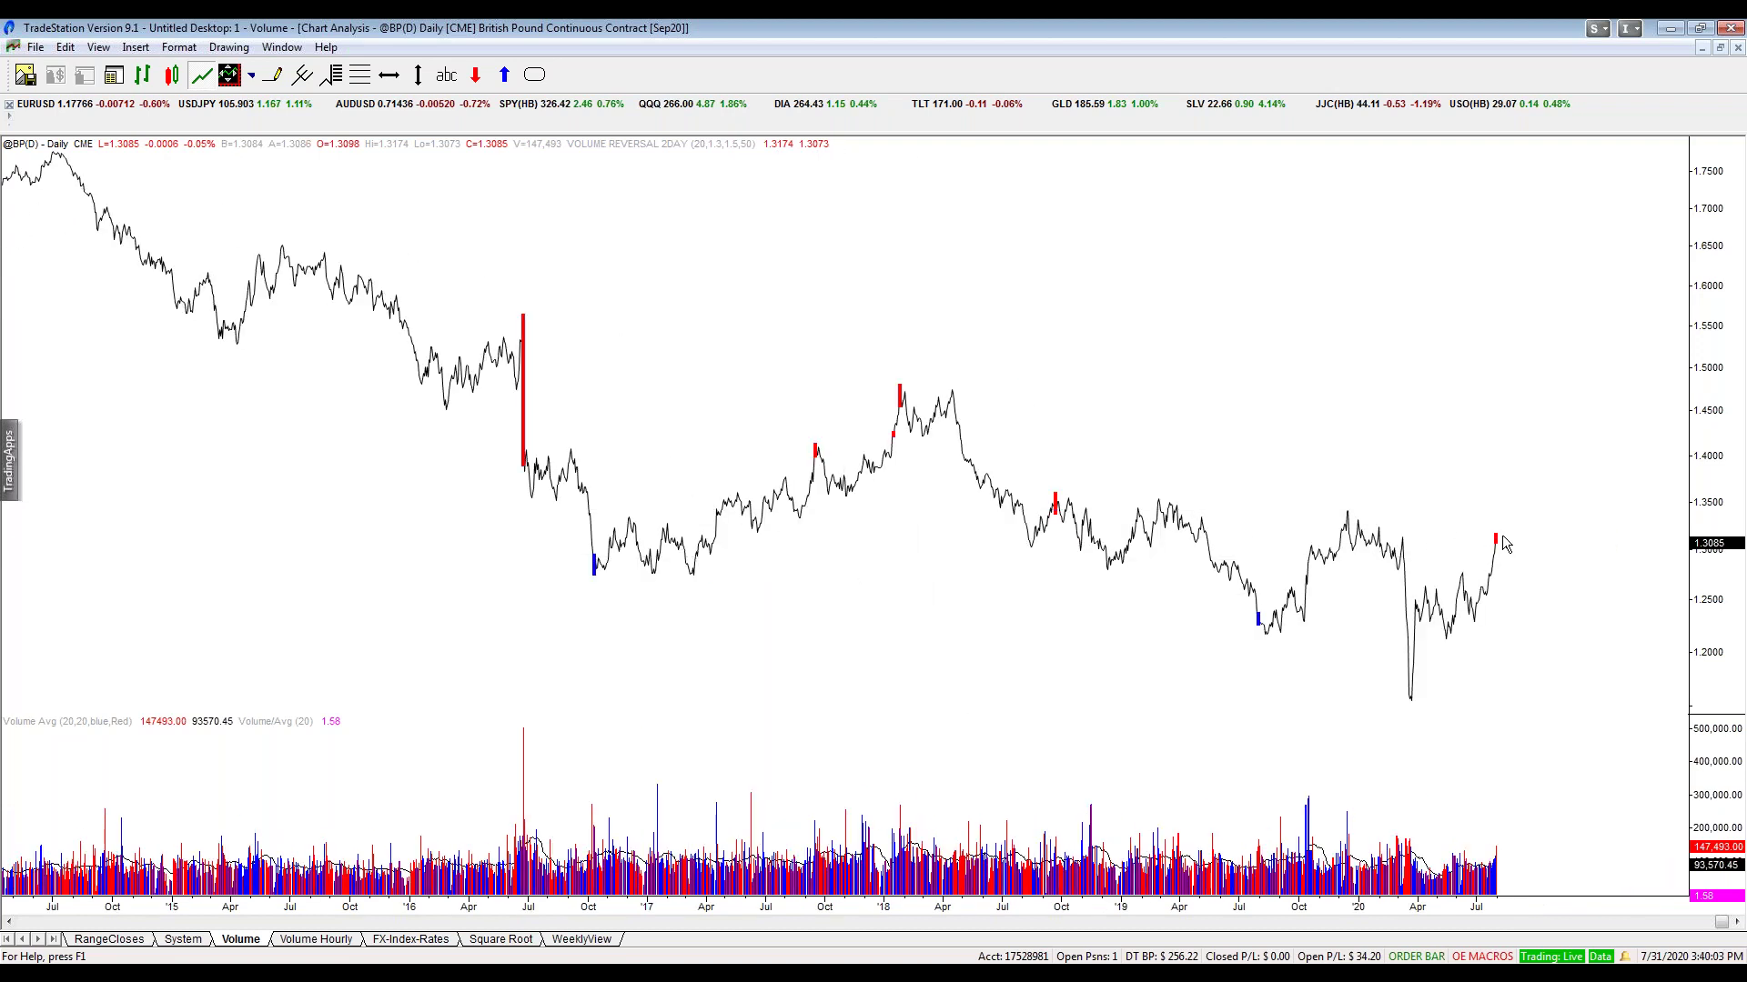
pyautogui.moveTo(599, 588); pyautogui.dragTo(563, 588)
pyautogui.moveTo(813, 516); pyautogui.dragTo(895, 440)
pyautogui.scroll(5, 1302, 646)
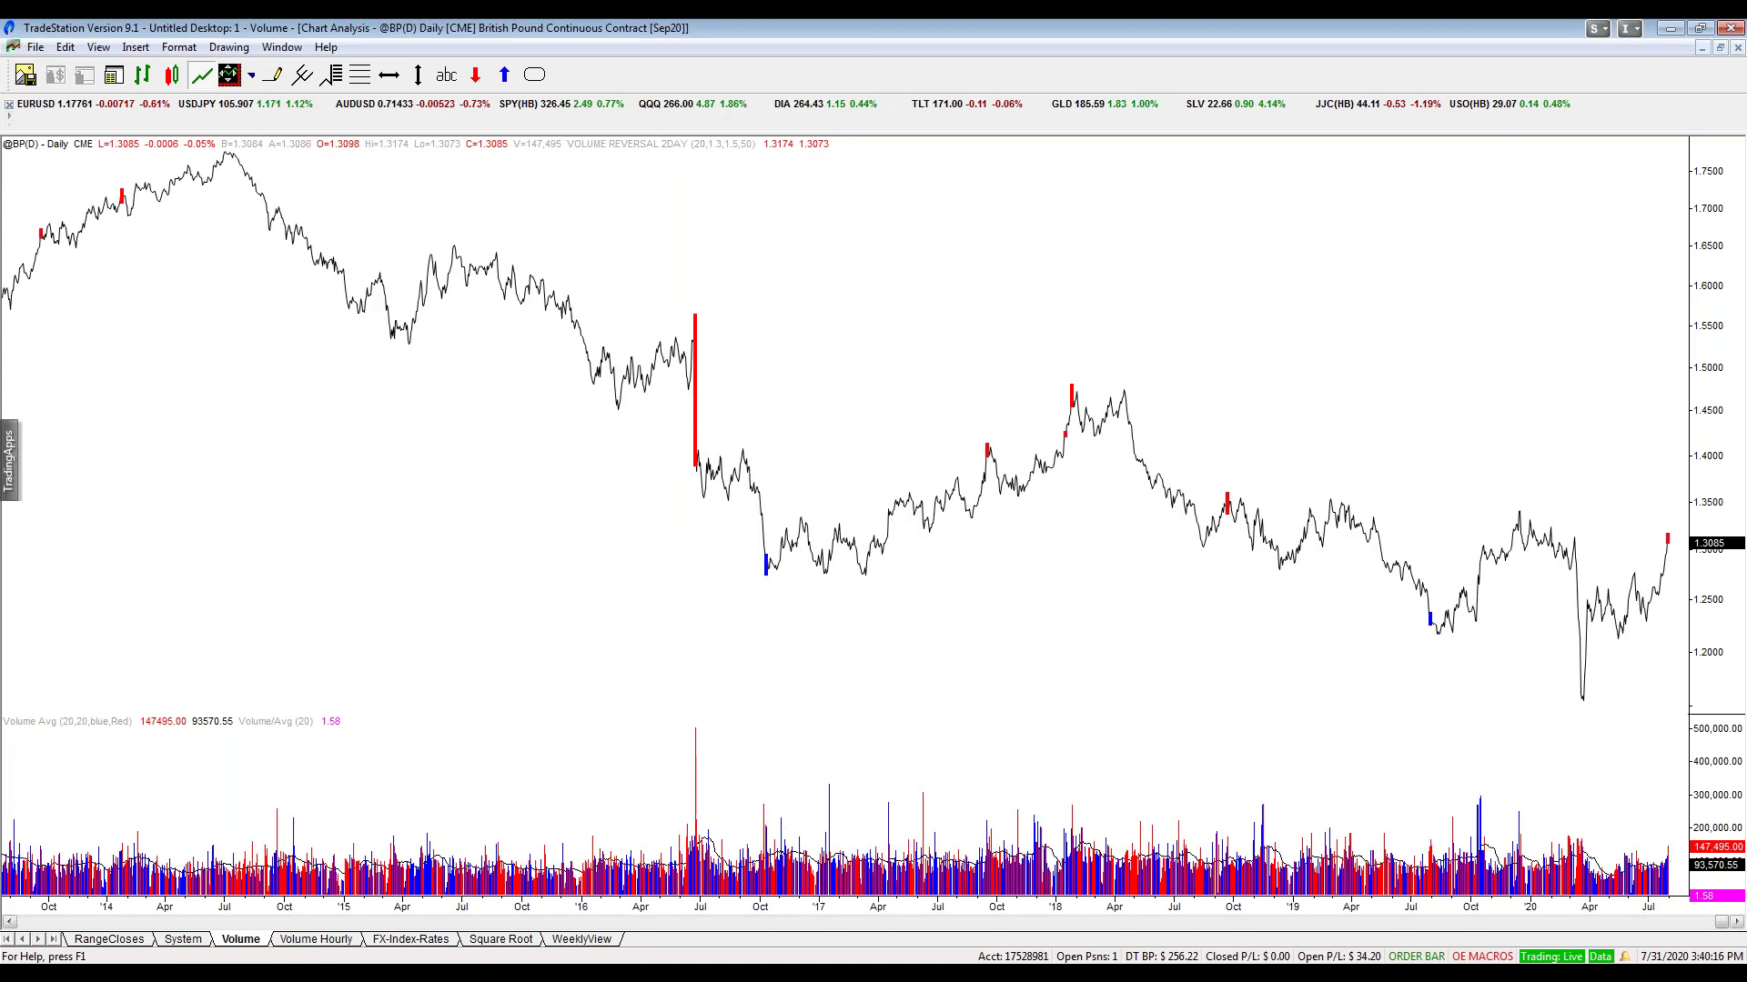
pyautogui.moveTo(1720, 926); pyautogui.dragTo(751, 869)
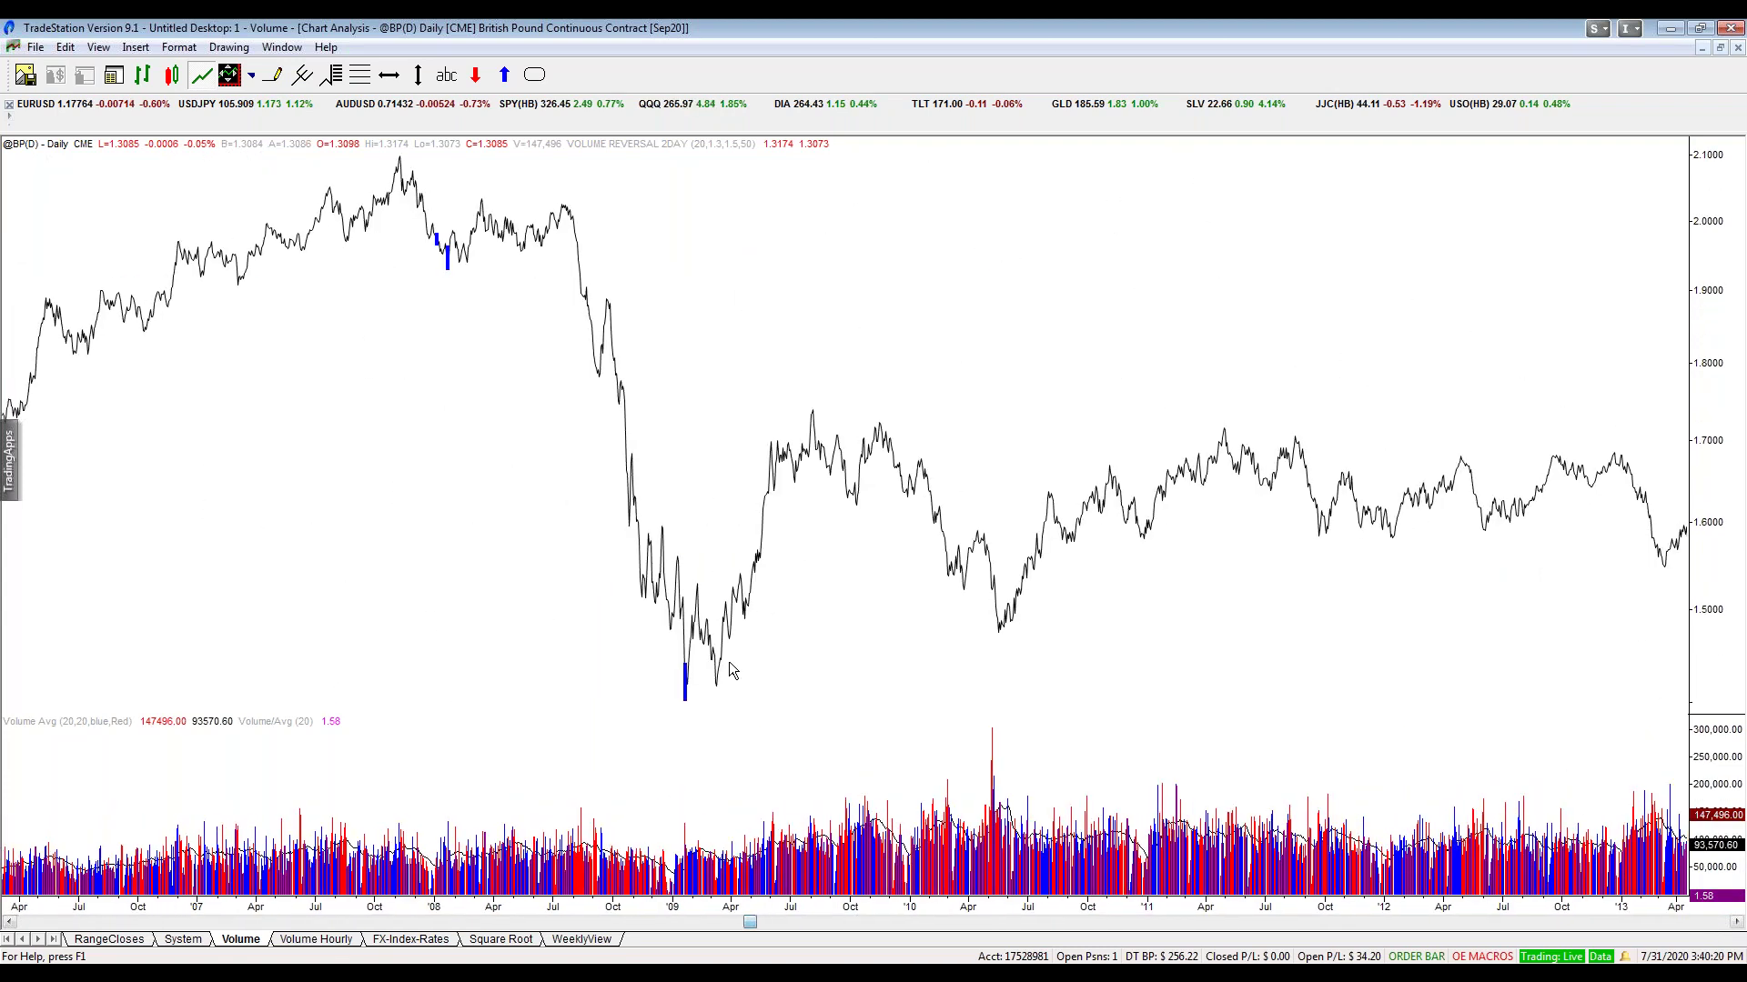
# - Return to the twelve-chart grid and bring the TradingView EURUSD chart forward
pyautogui.click(1703, 48)
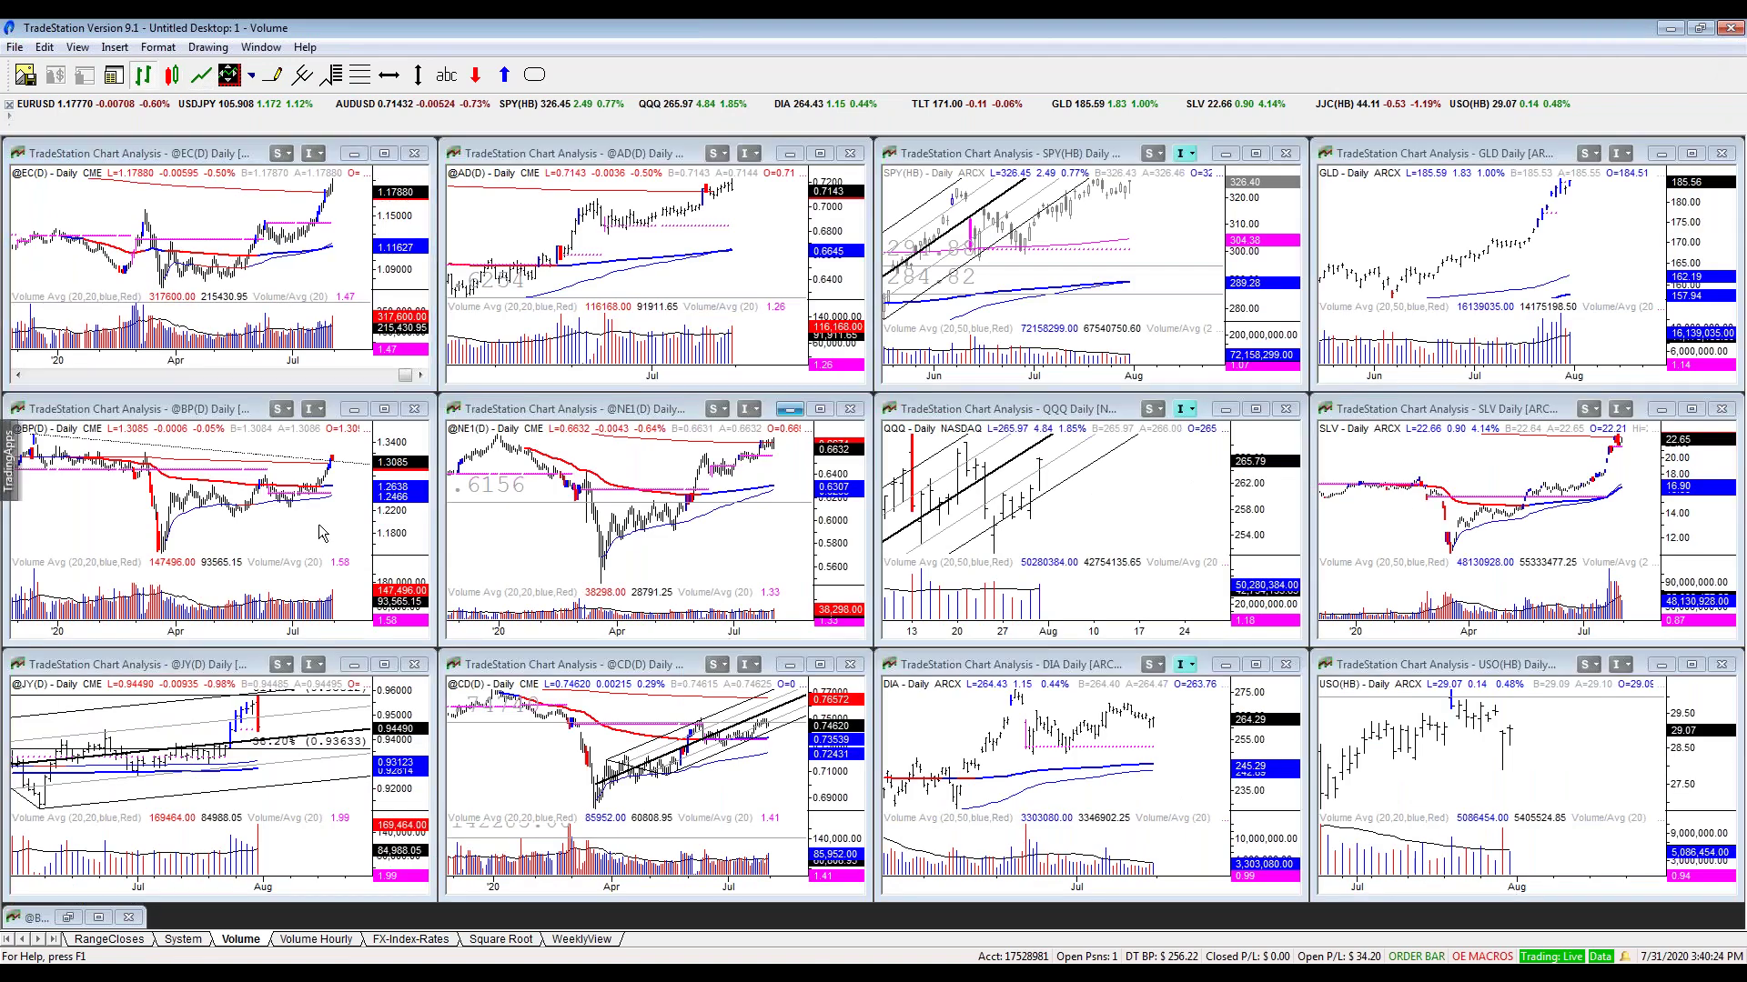
pyautogui.click(334, 521)
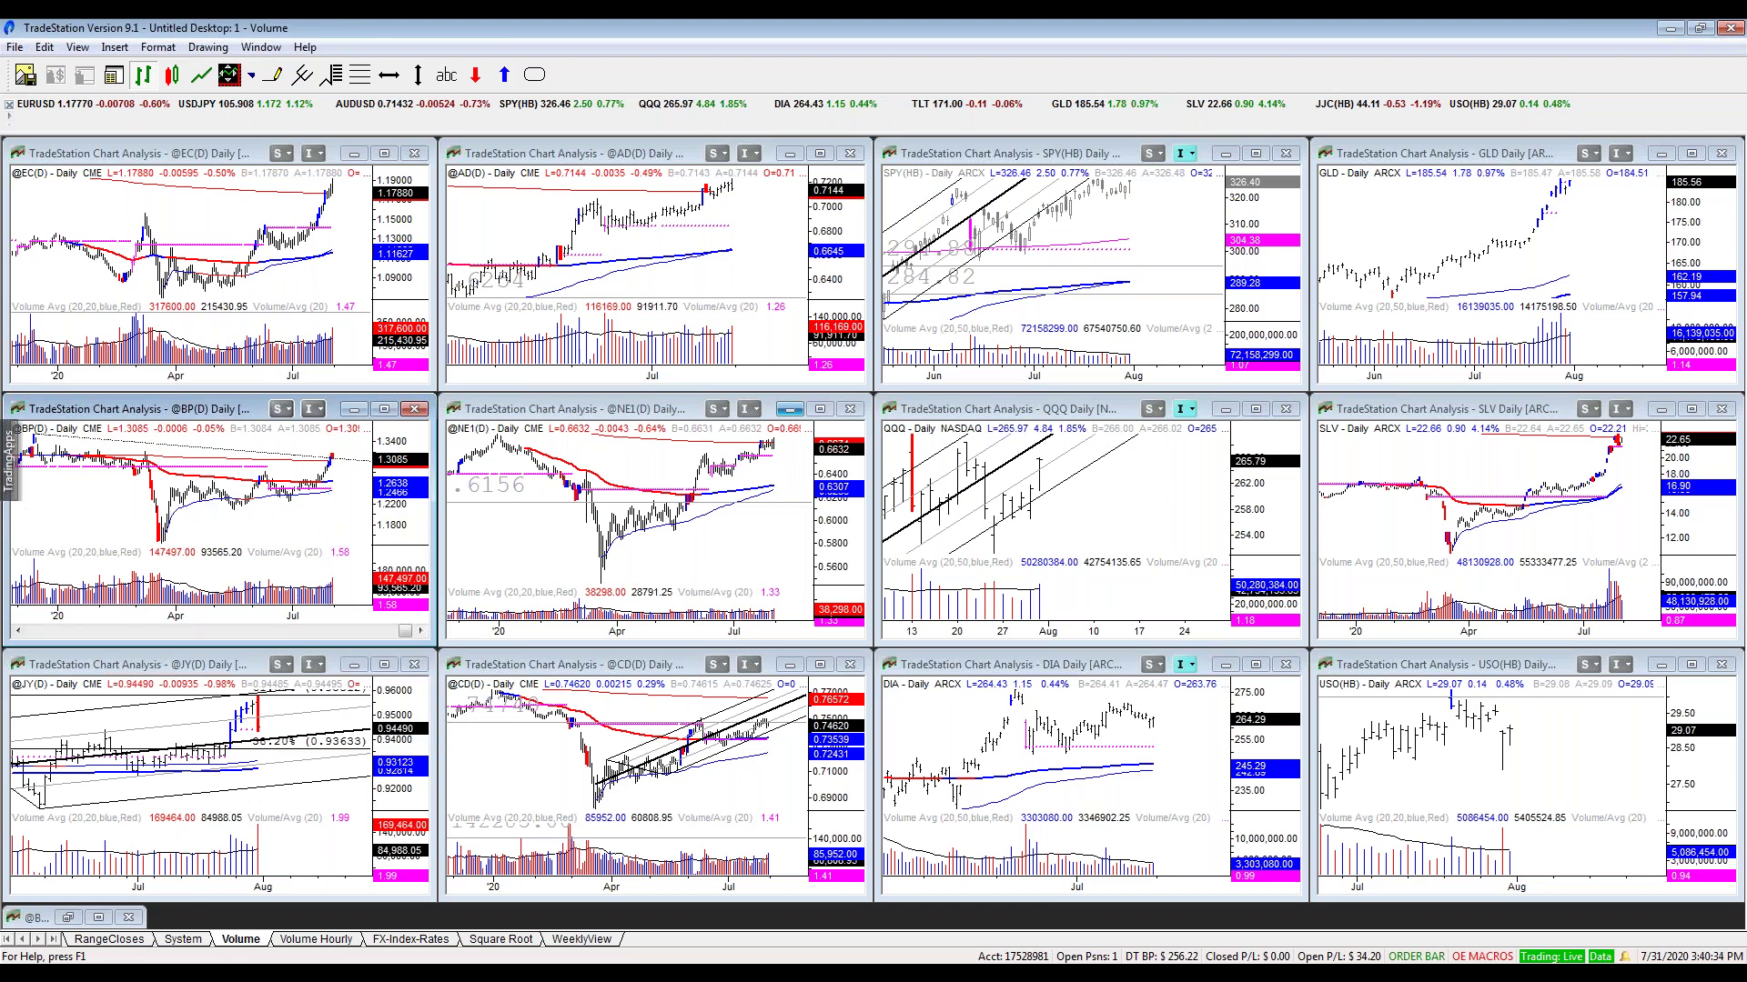
pyautogui.click(105, 901)
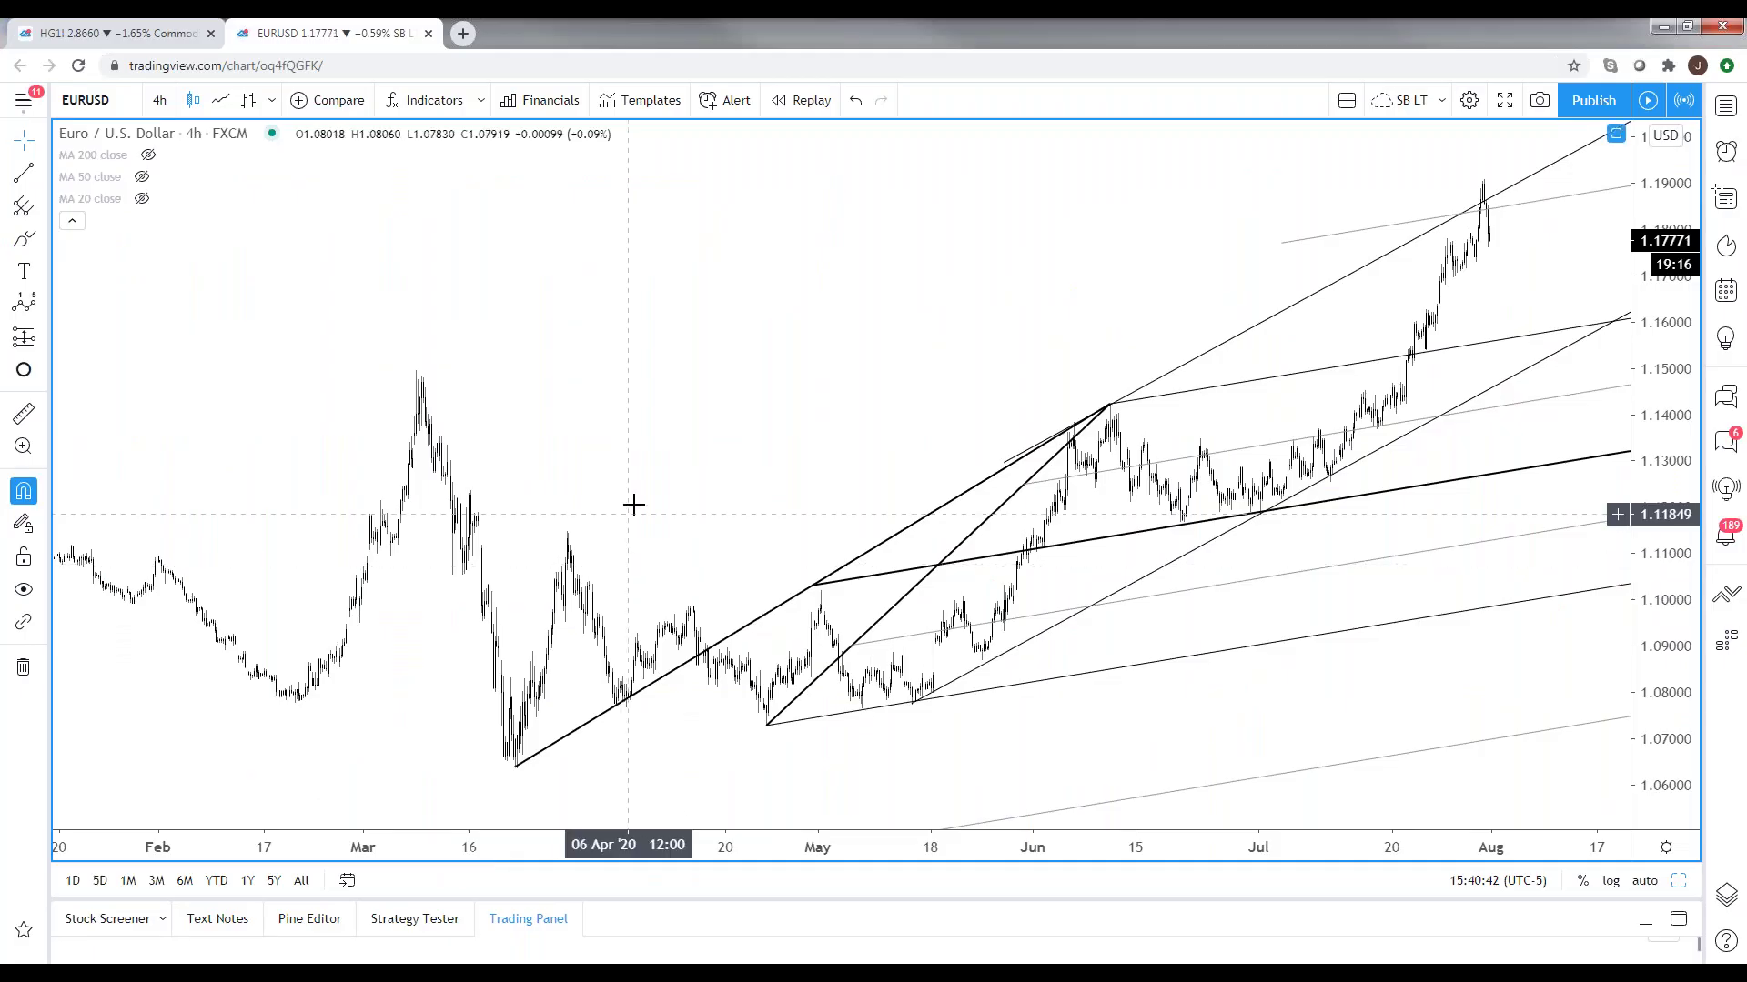
# - Switch the chart to GBPUSD on a logarithmic price scale
pyautogui.write('GBPUSD')
pyautogui.press('Return')
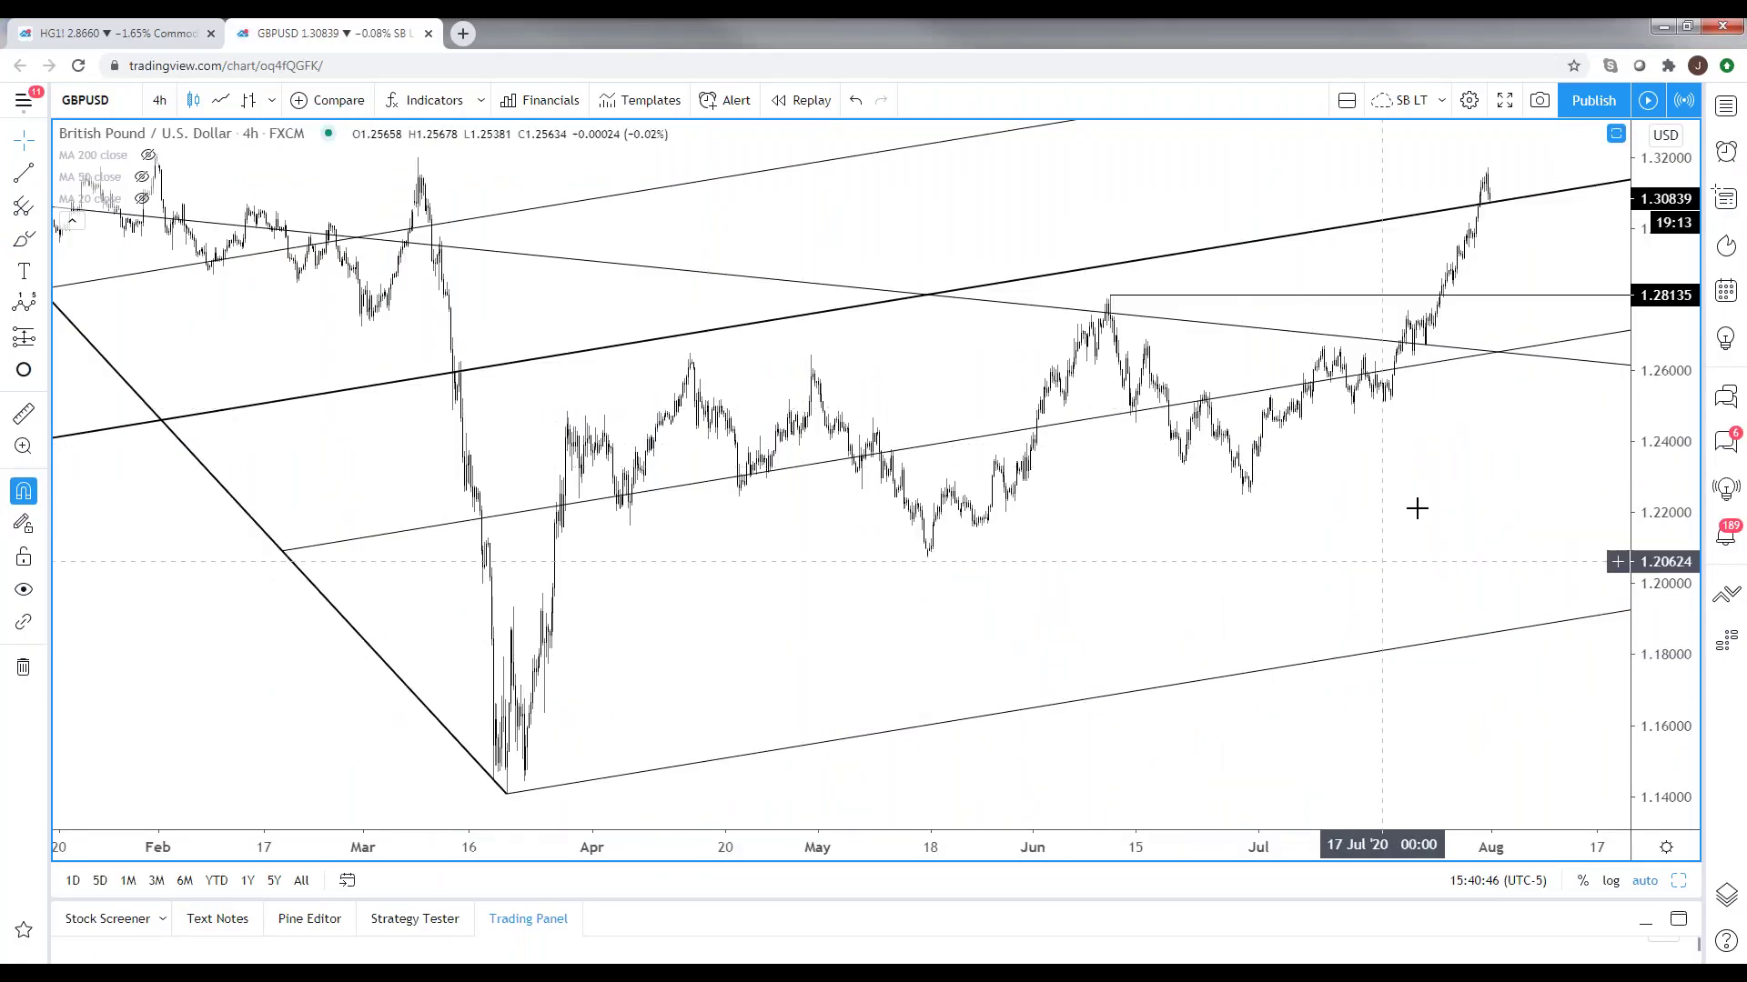
pyautogui.click(1611, 880)
# - Check the pitchfork on the 240-minute chart around Oct 2018–Nov 2020, then set the 1D interval
pyautogui.write('240')
pyautogui.press('Return')
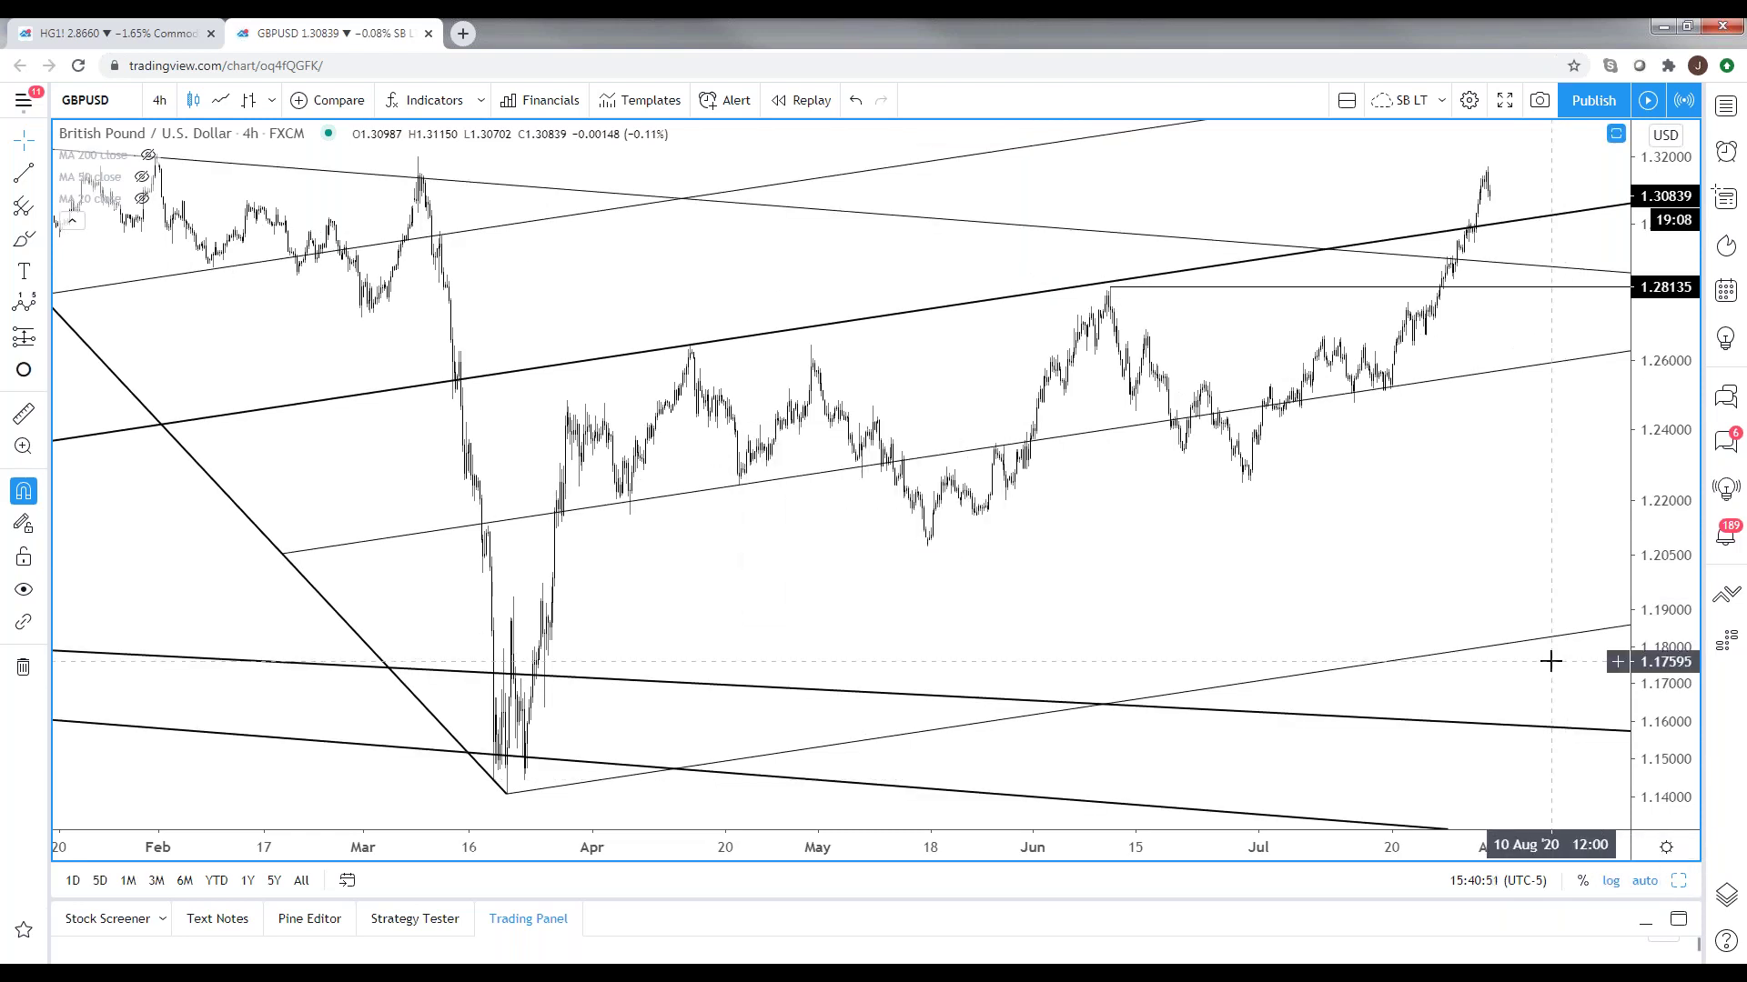
pyautogui.click(1530, 643)
pyautogui.scroll(-5, 1519, 644)
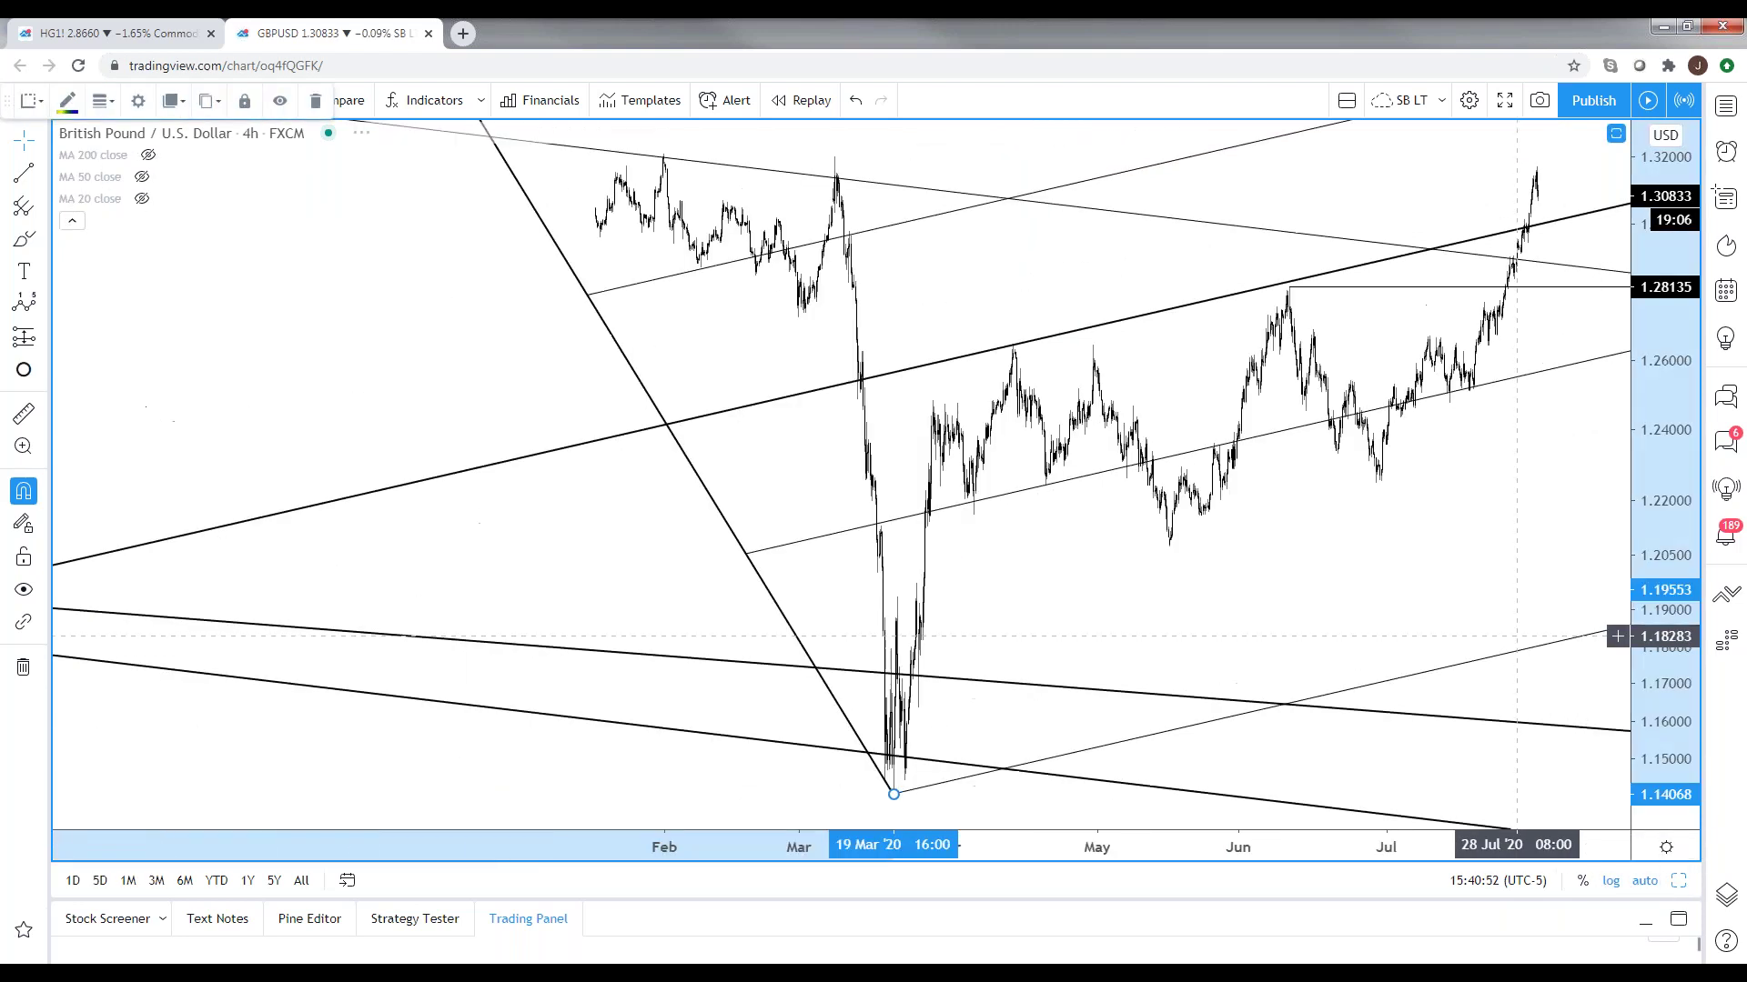
pyautogui.scroll(-2, 1514, 644)
pyautogui.click(788, 737)
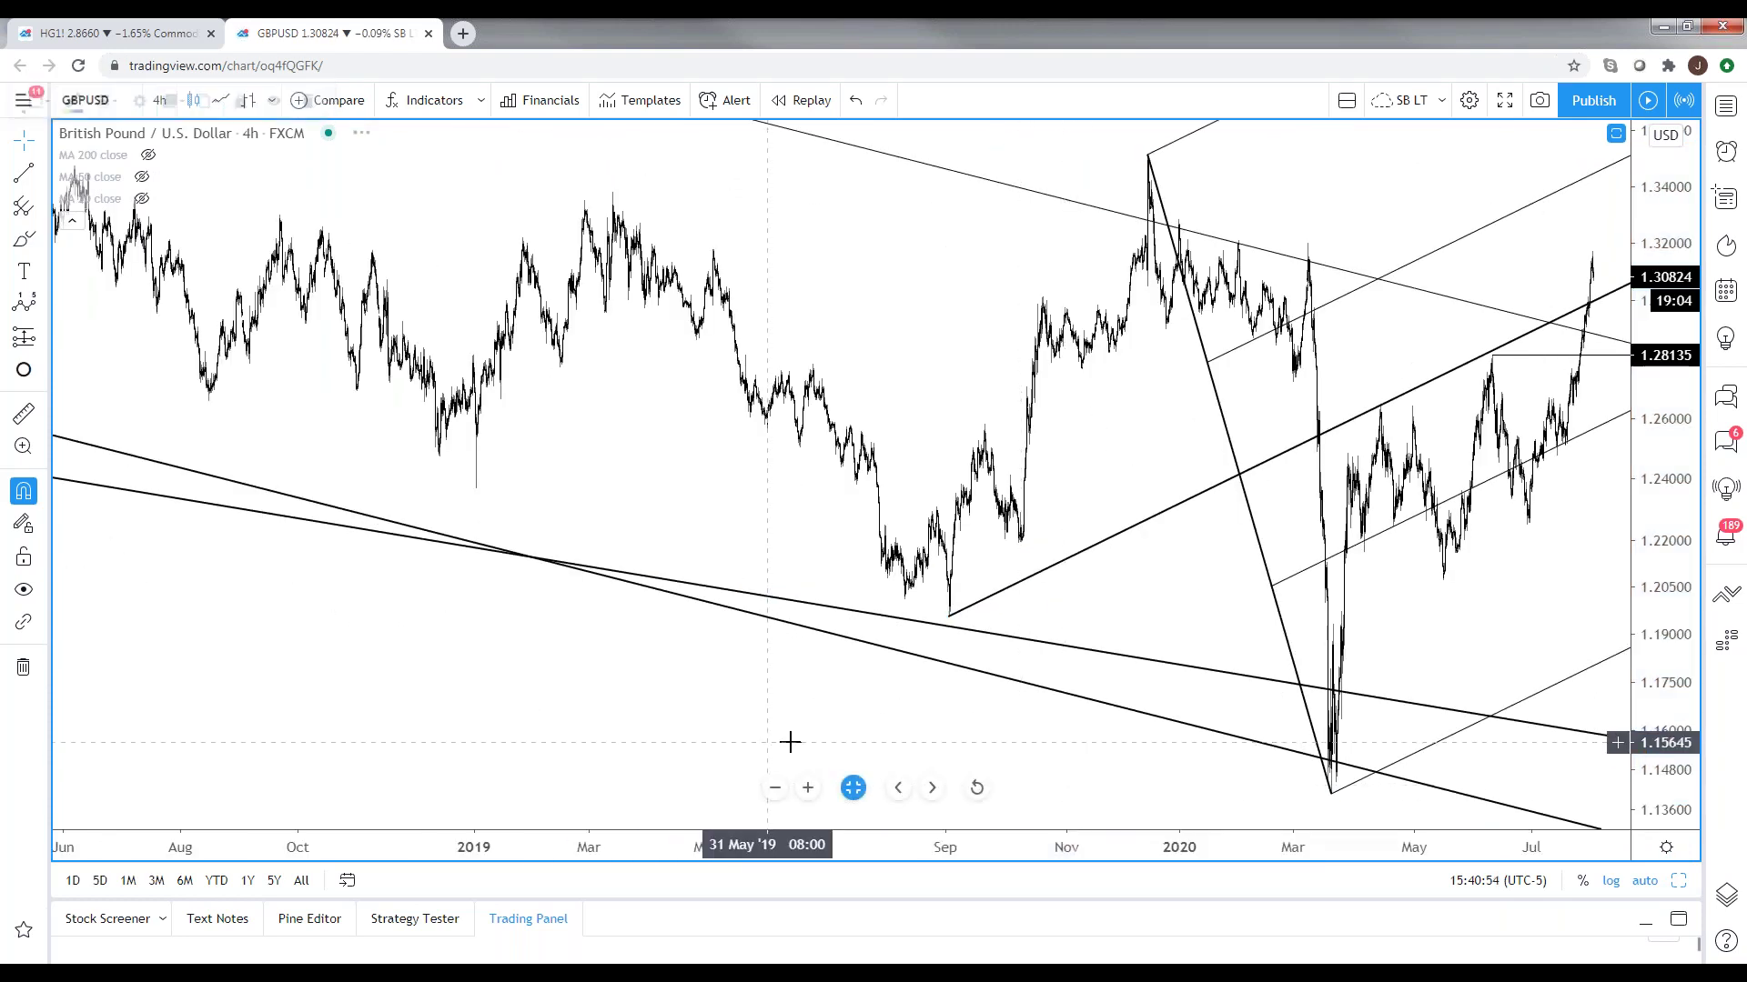
pyautogui.moveTo(1584, 355); pyautogui.dragTo(1434, 597)
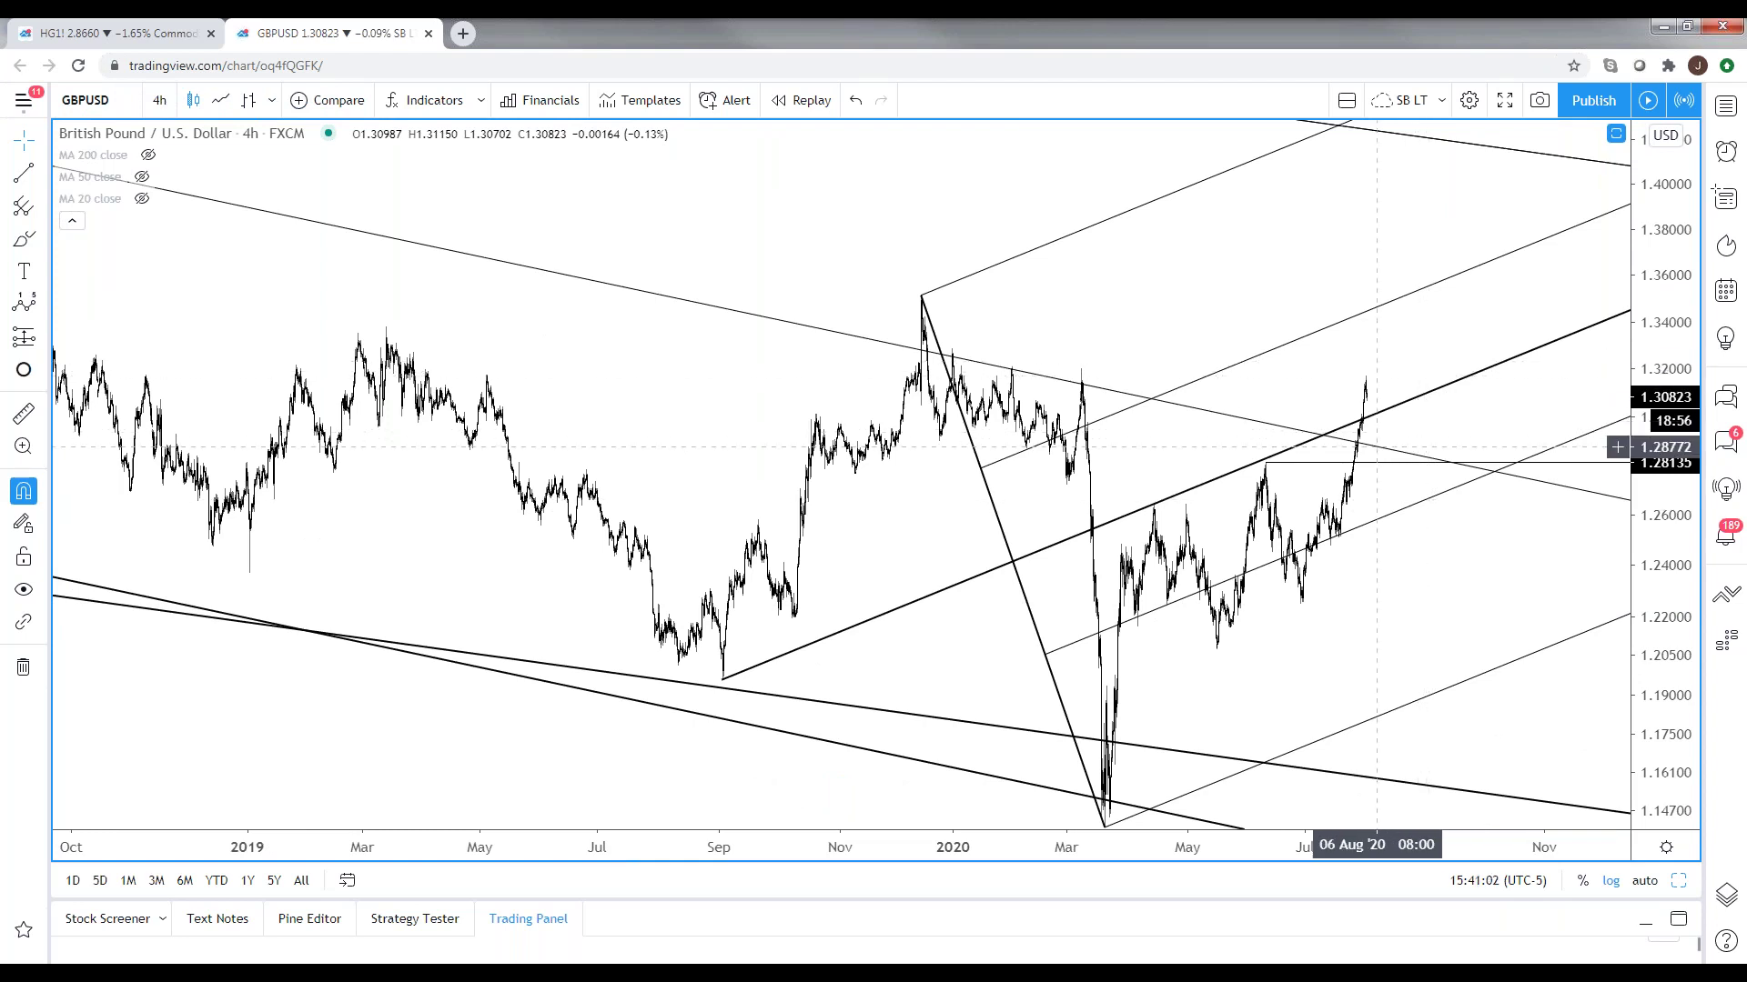
pyautogui.write('1D')
pyautogui.press('Return')
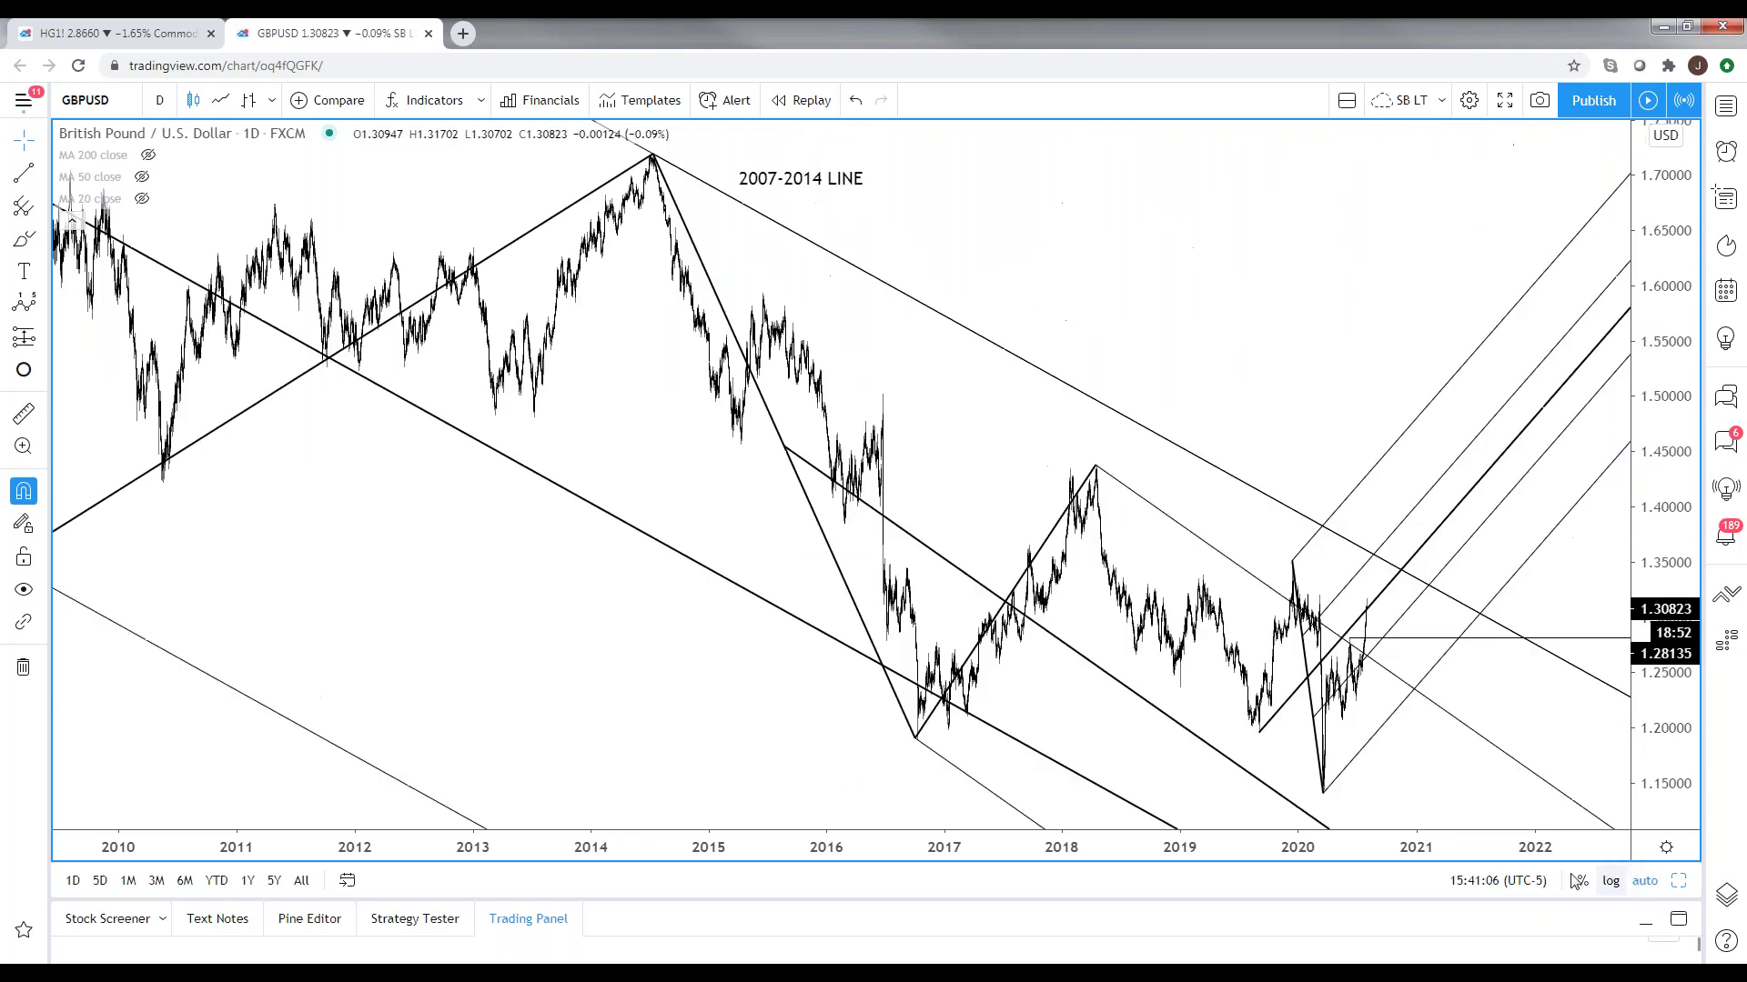
# - Delete the drawing anchored at the October 2016 low and April 2018 high
pyautogui.scroll(5, 905, 706)
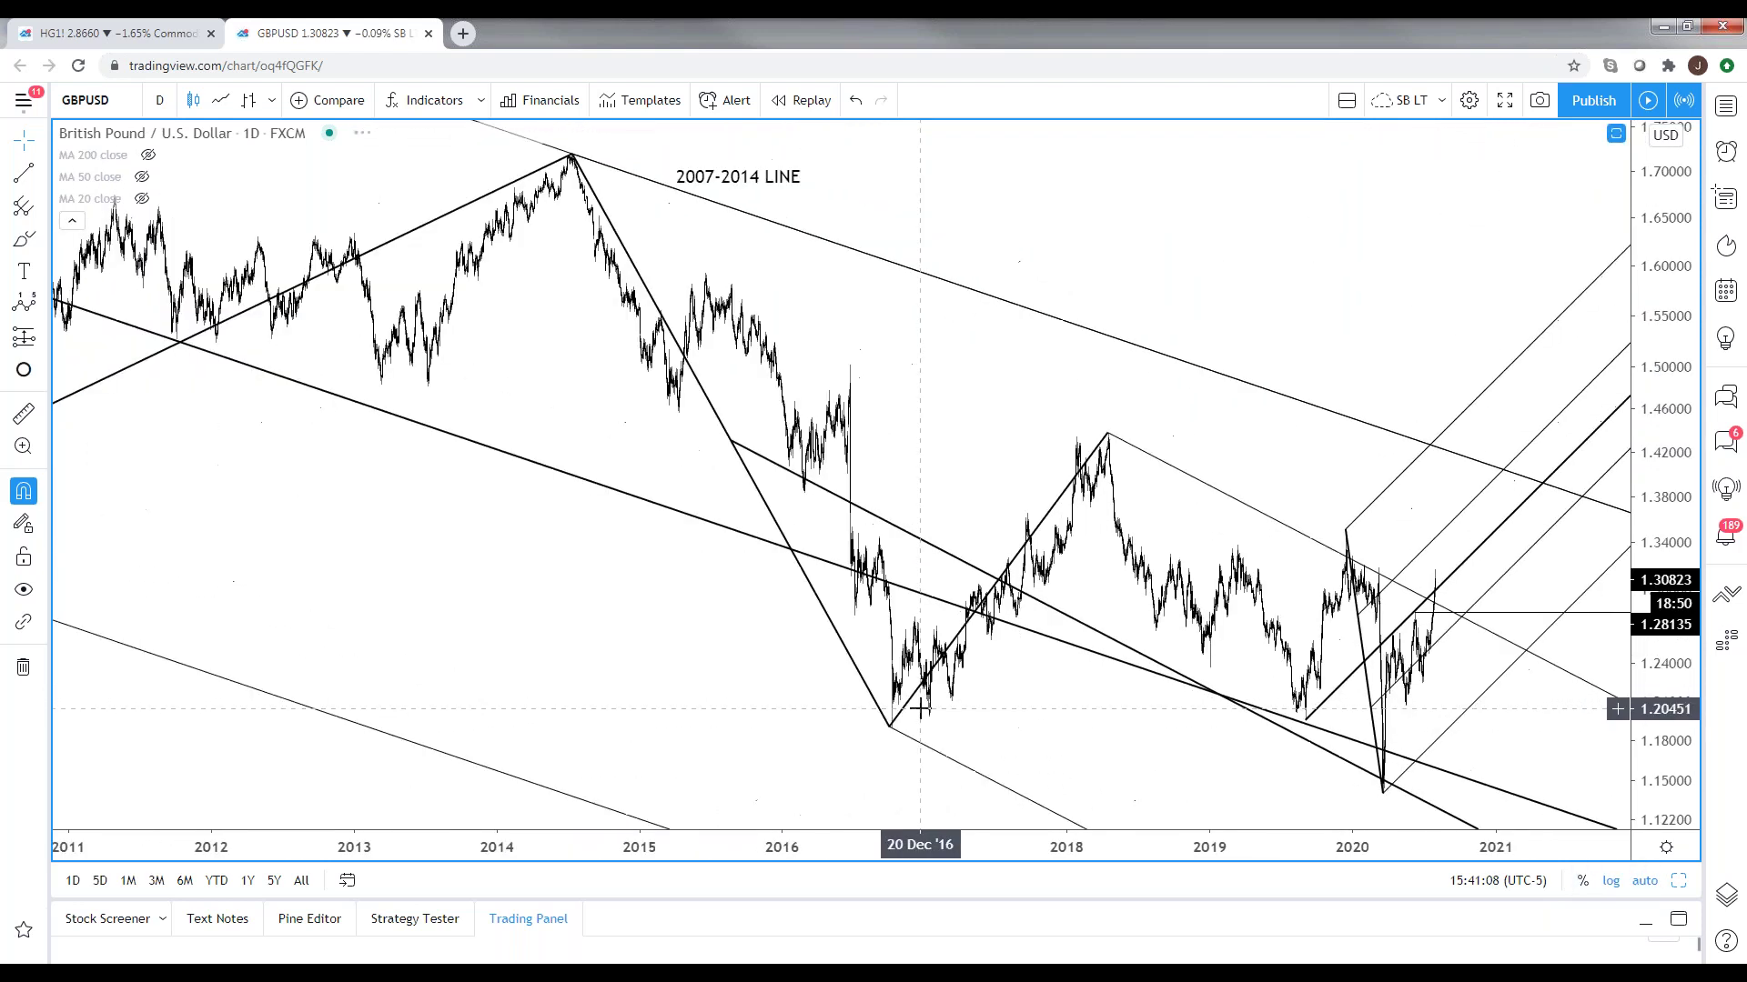
pyautogui.click(889, 398)
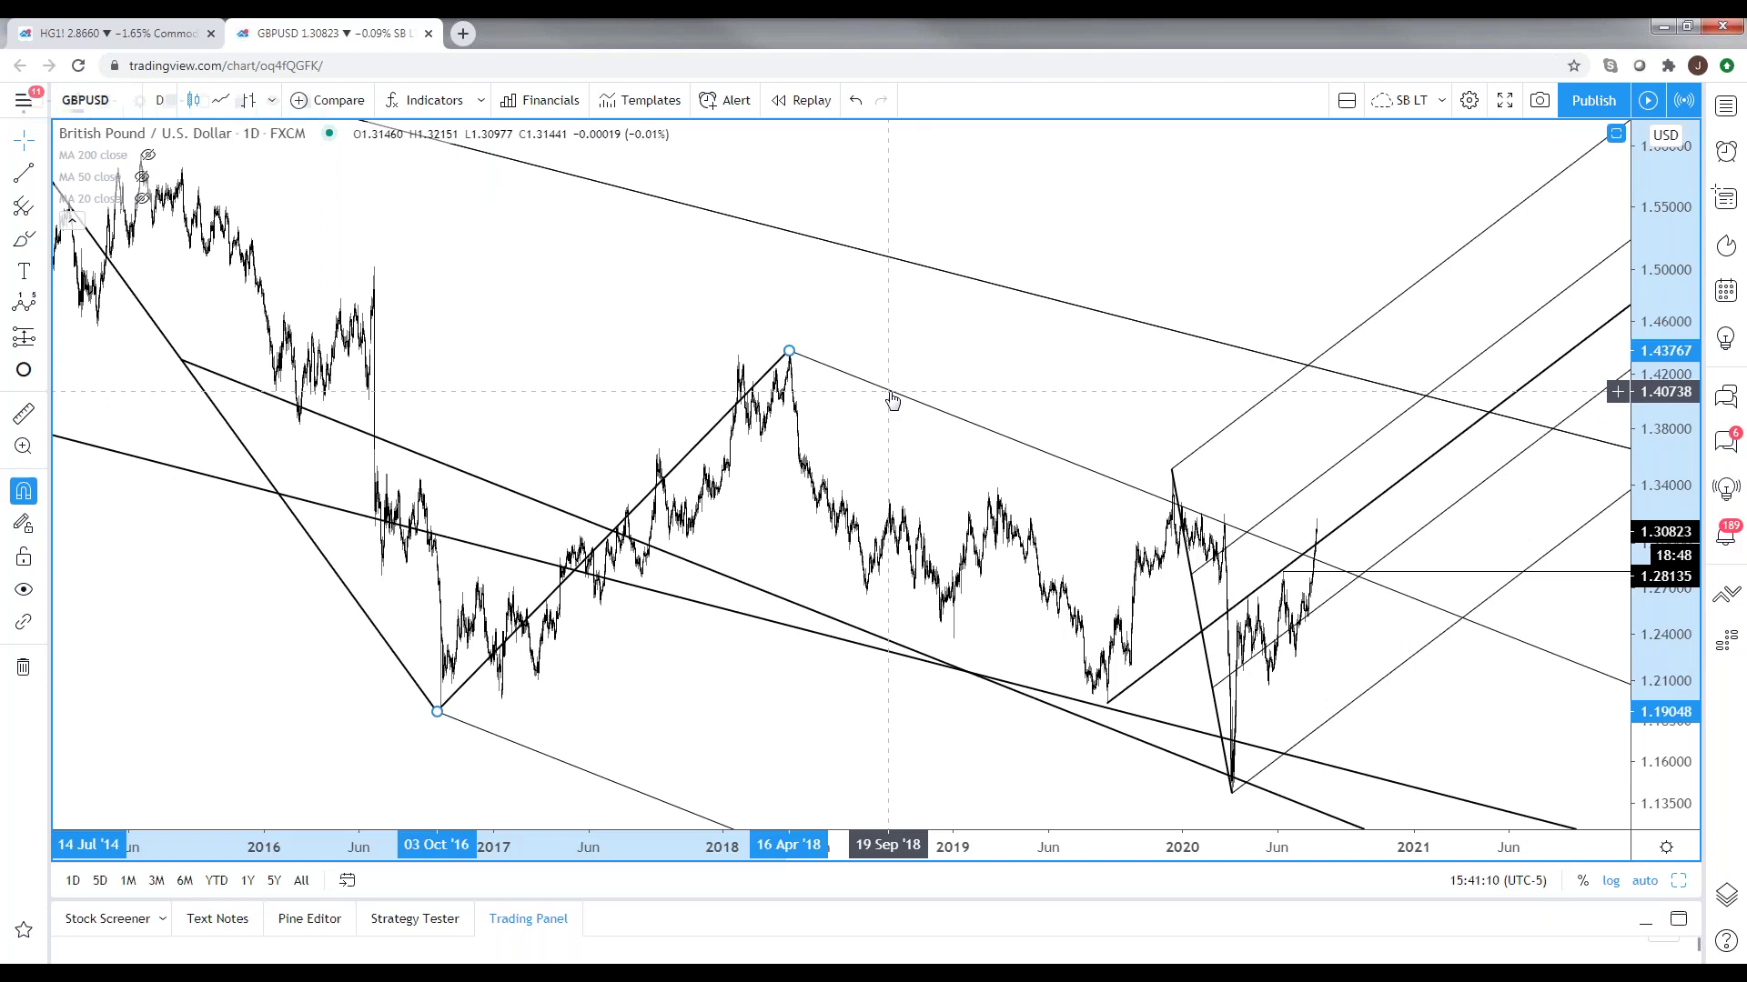
pyautogui.press('Delete')
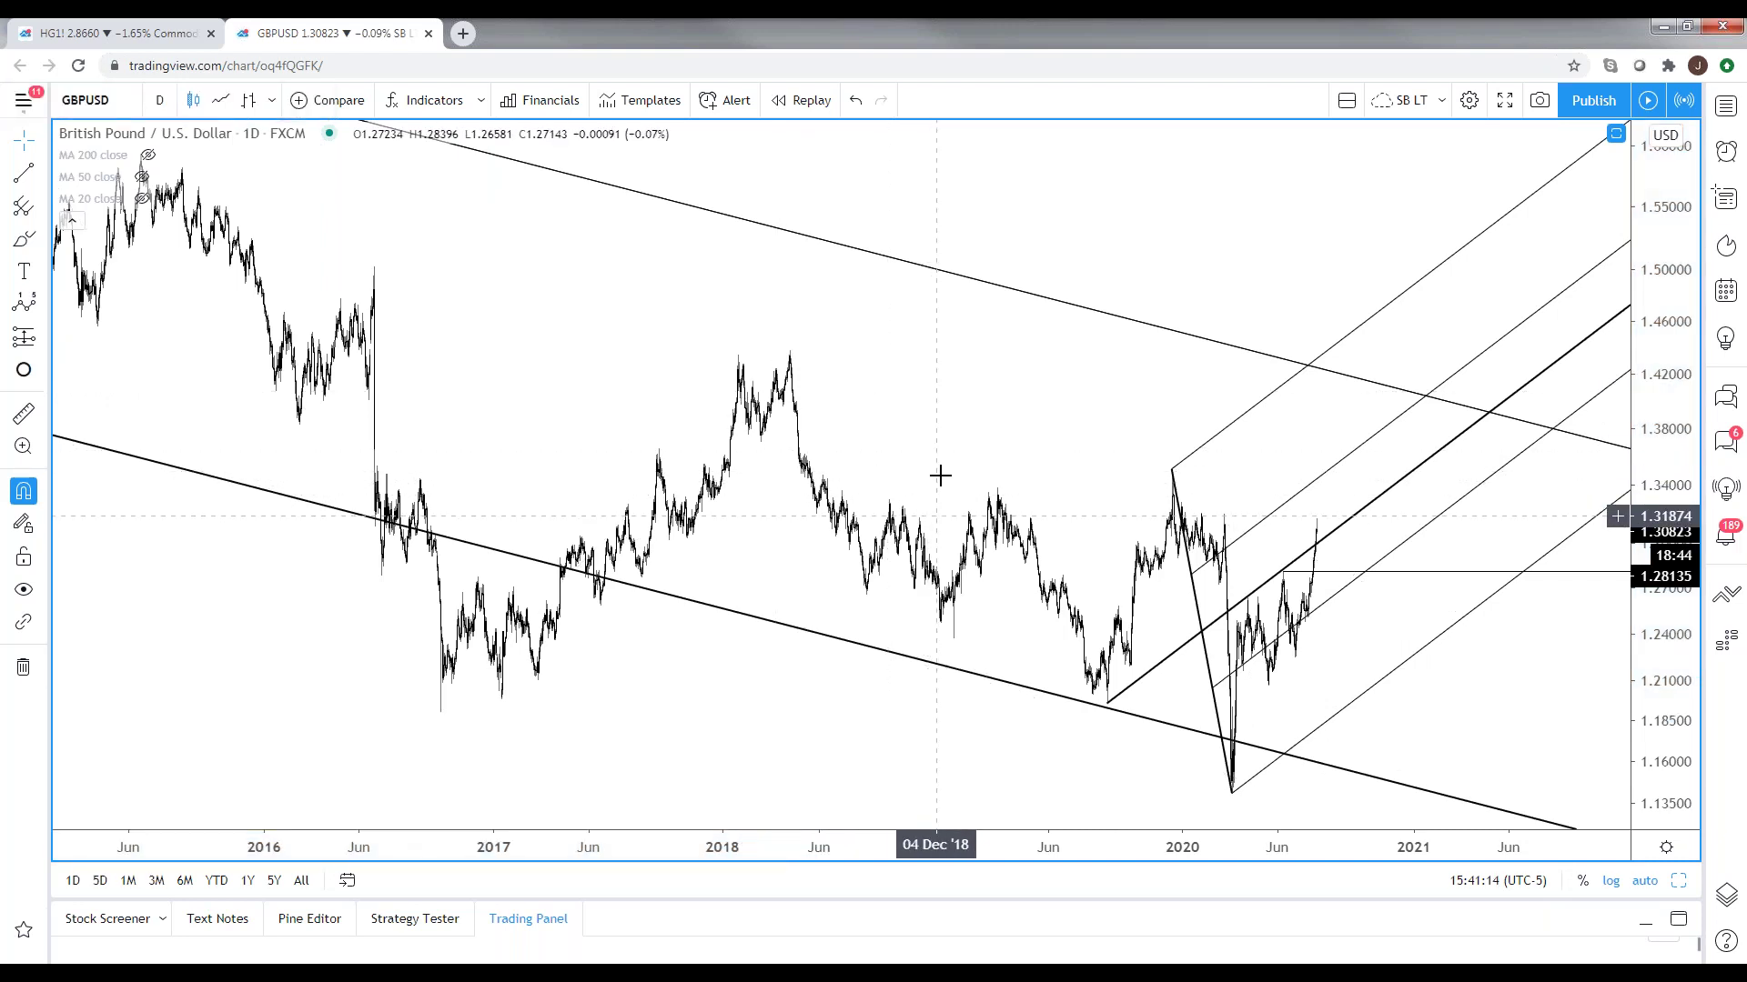
# - Zoom in, auto-fit the price scale to the visible bars, and restore the two-chart layout
pyautogui.scroll(5, 1006, 464)
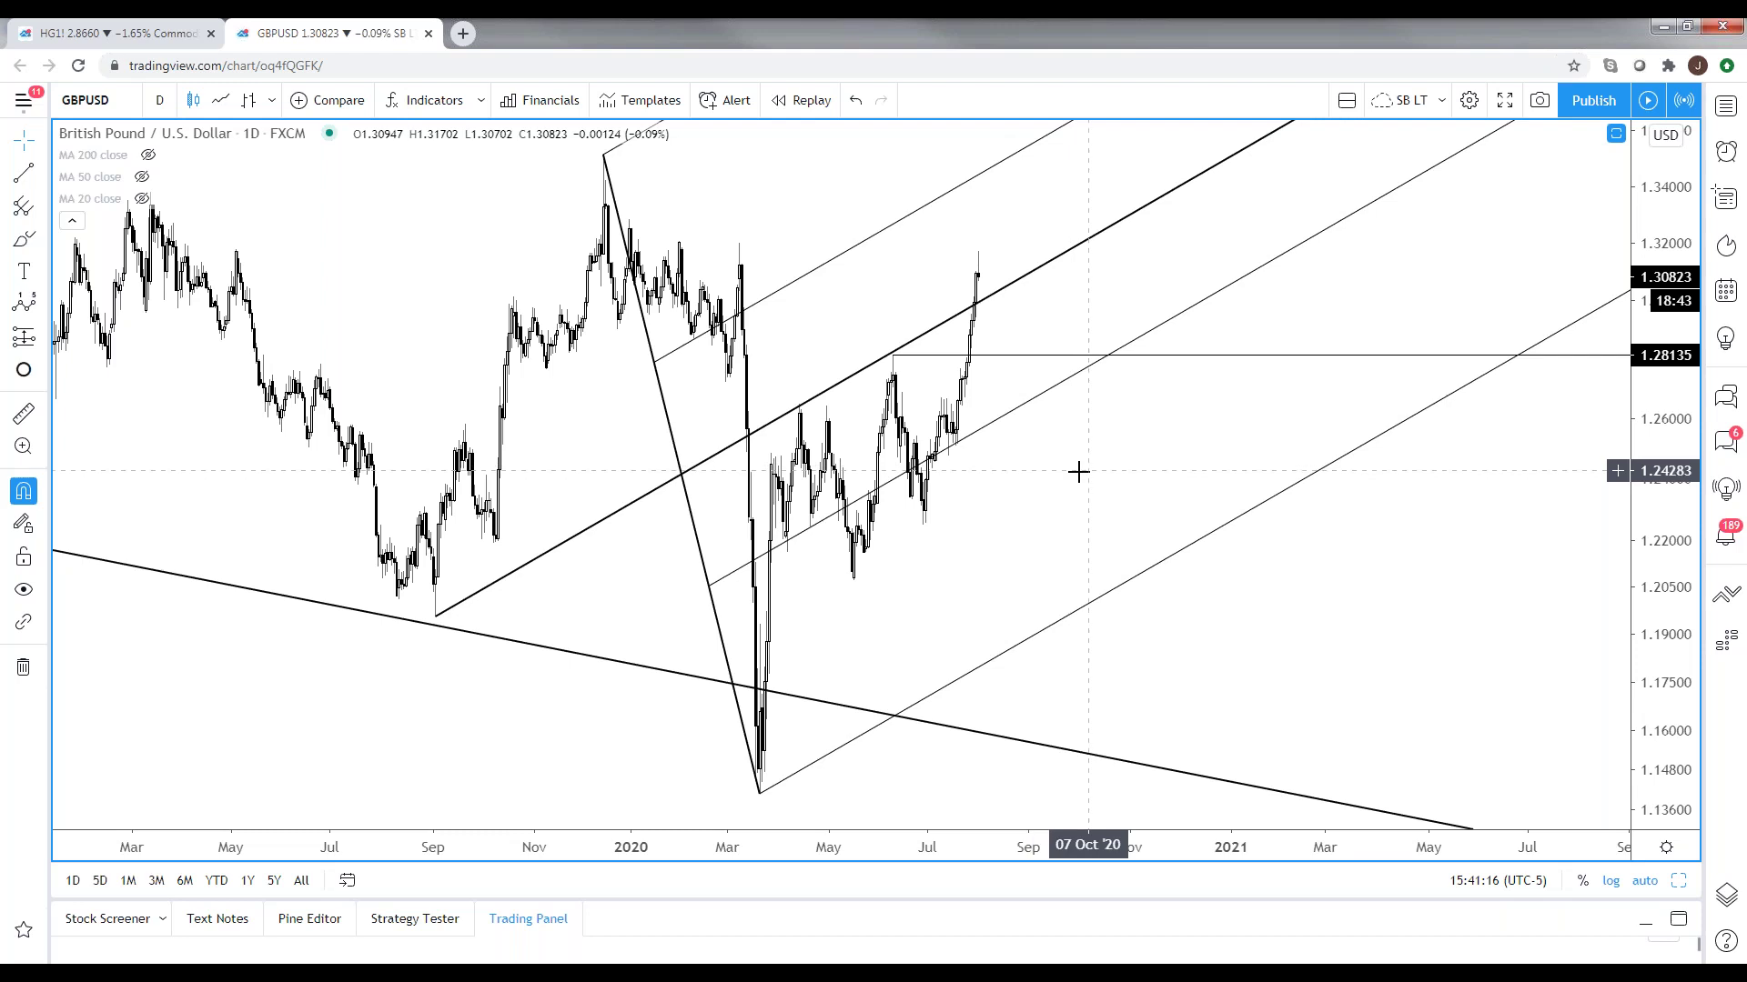
pyautogui.scroll(3, 1010, 612)
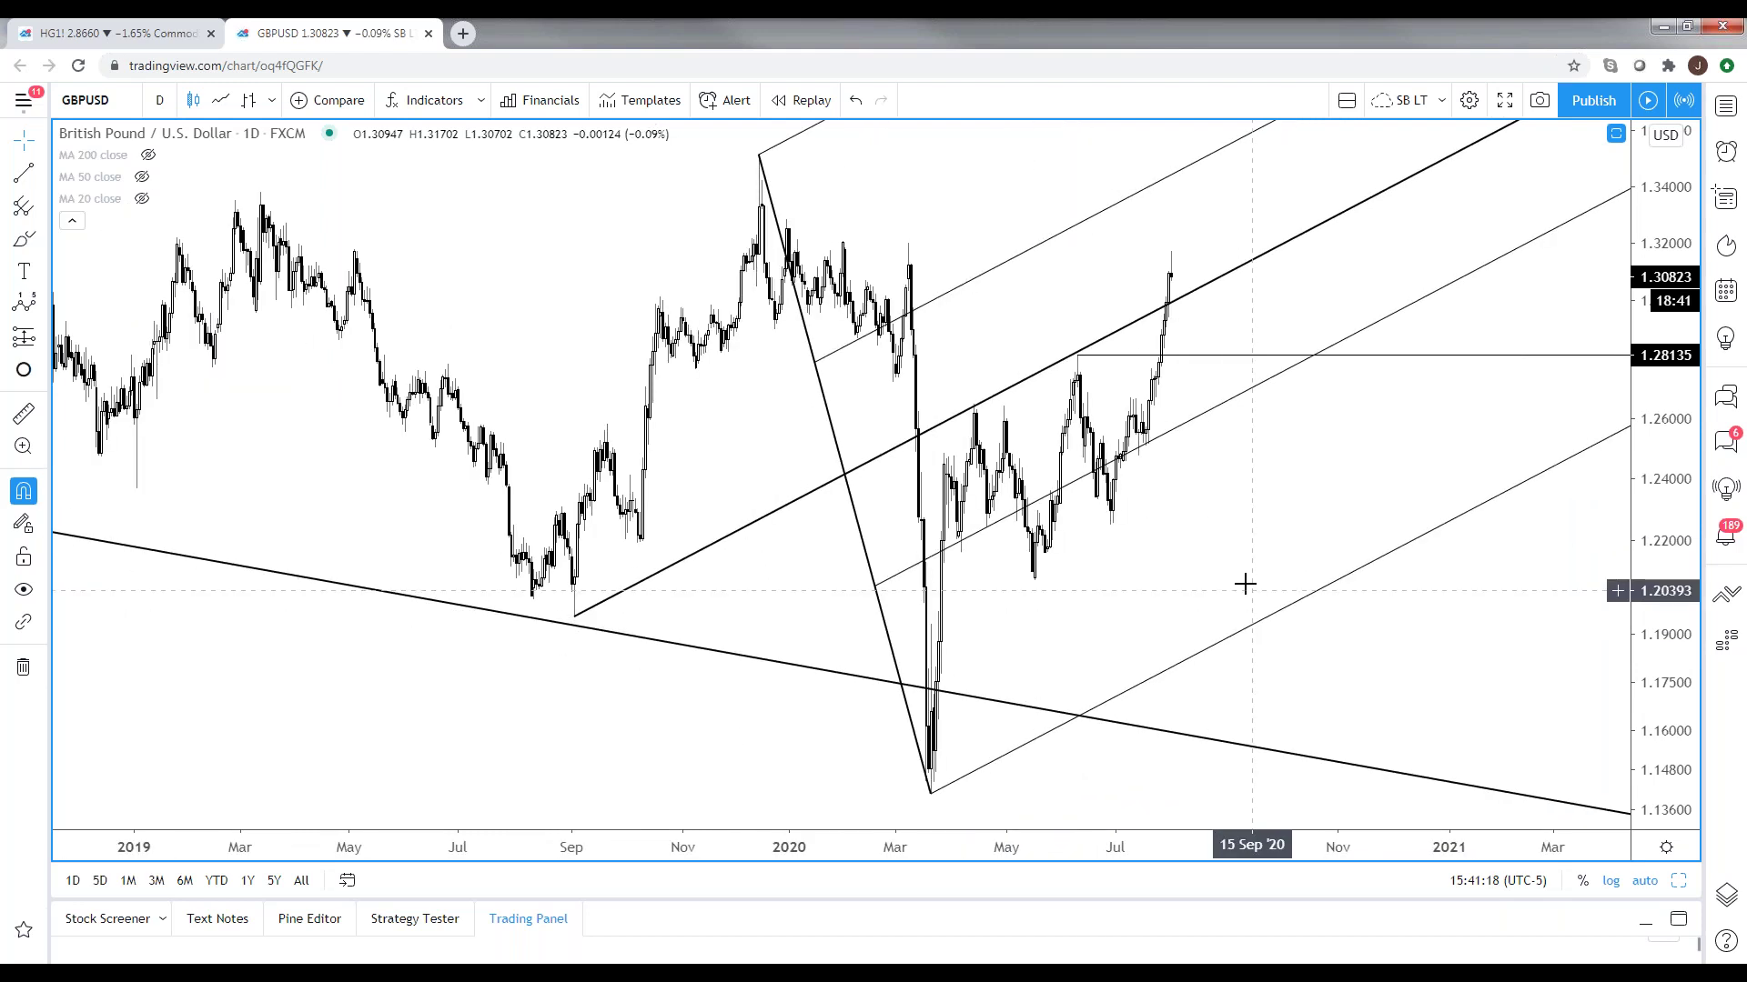
pyautogui.scroll(1, 1158, 579)
pyautogui.scroll(2, 1450, 499)
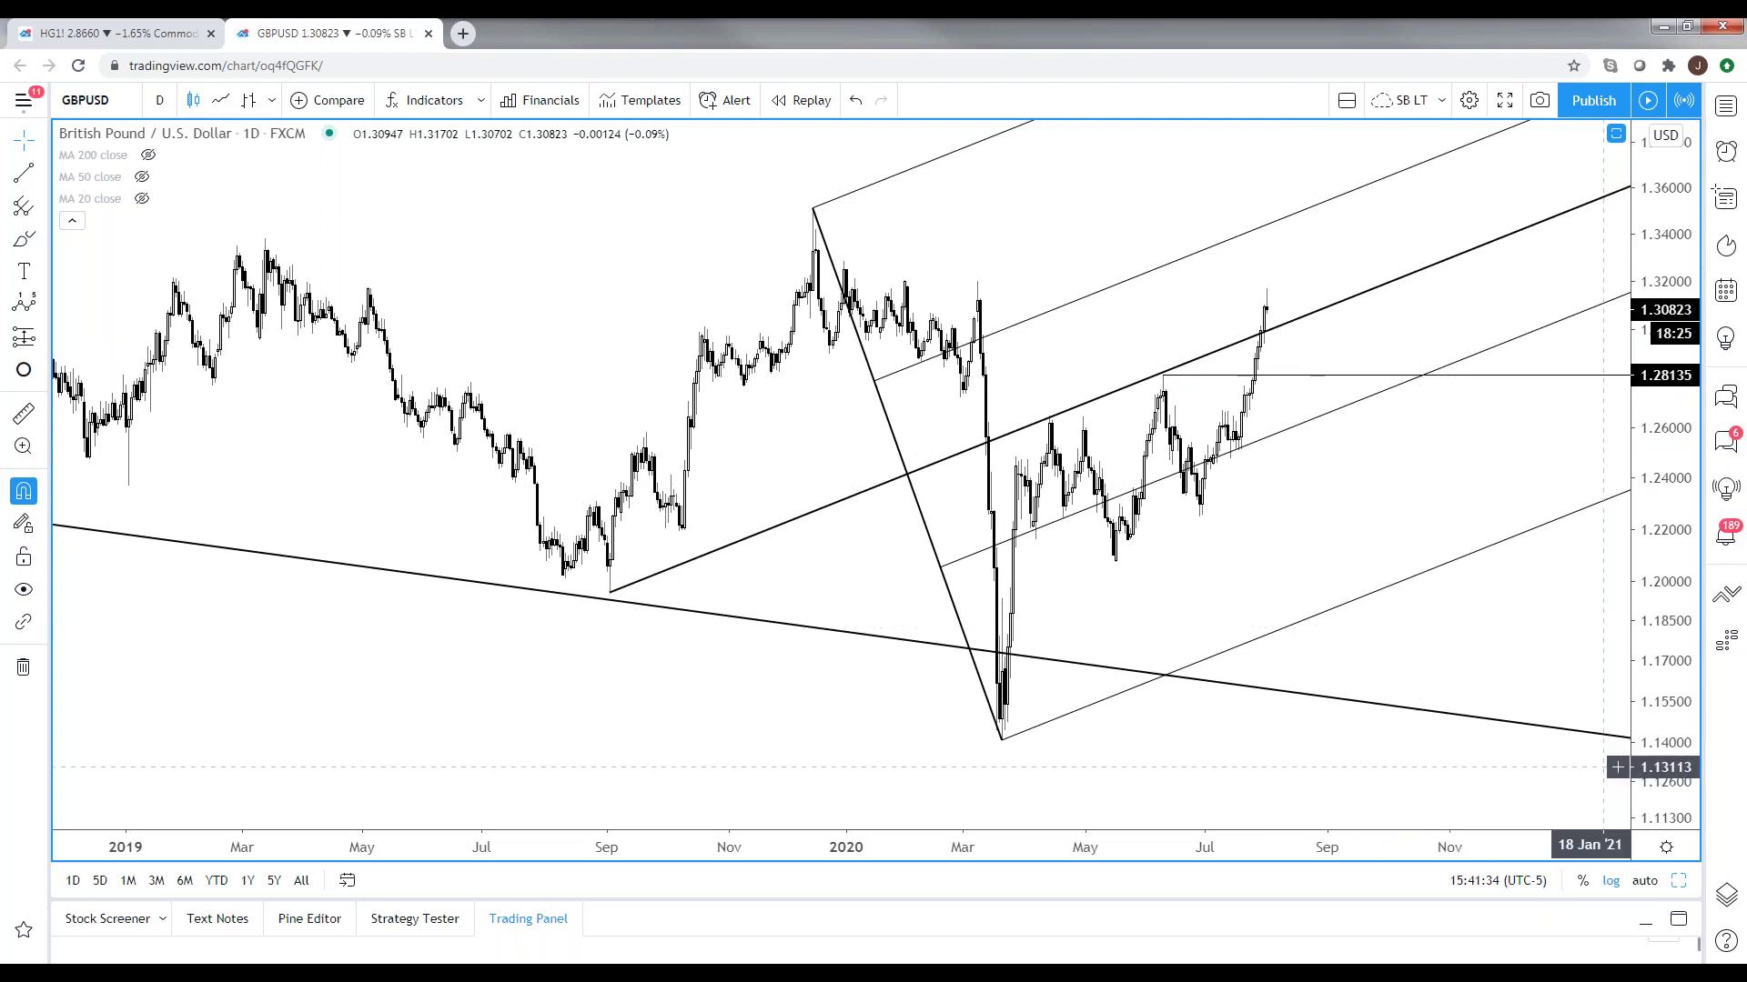
pyautogui.click(1665, 882)
pyautogui.click(1678, 882)
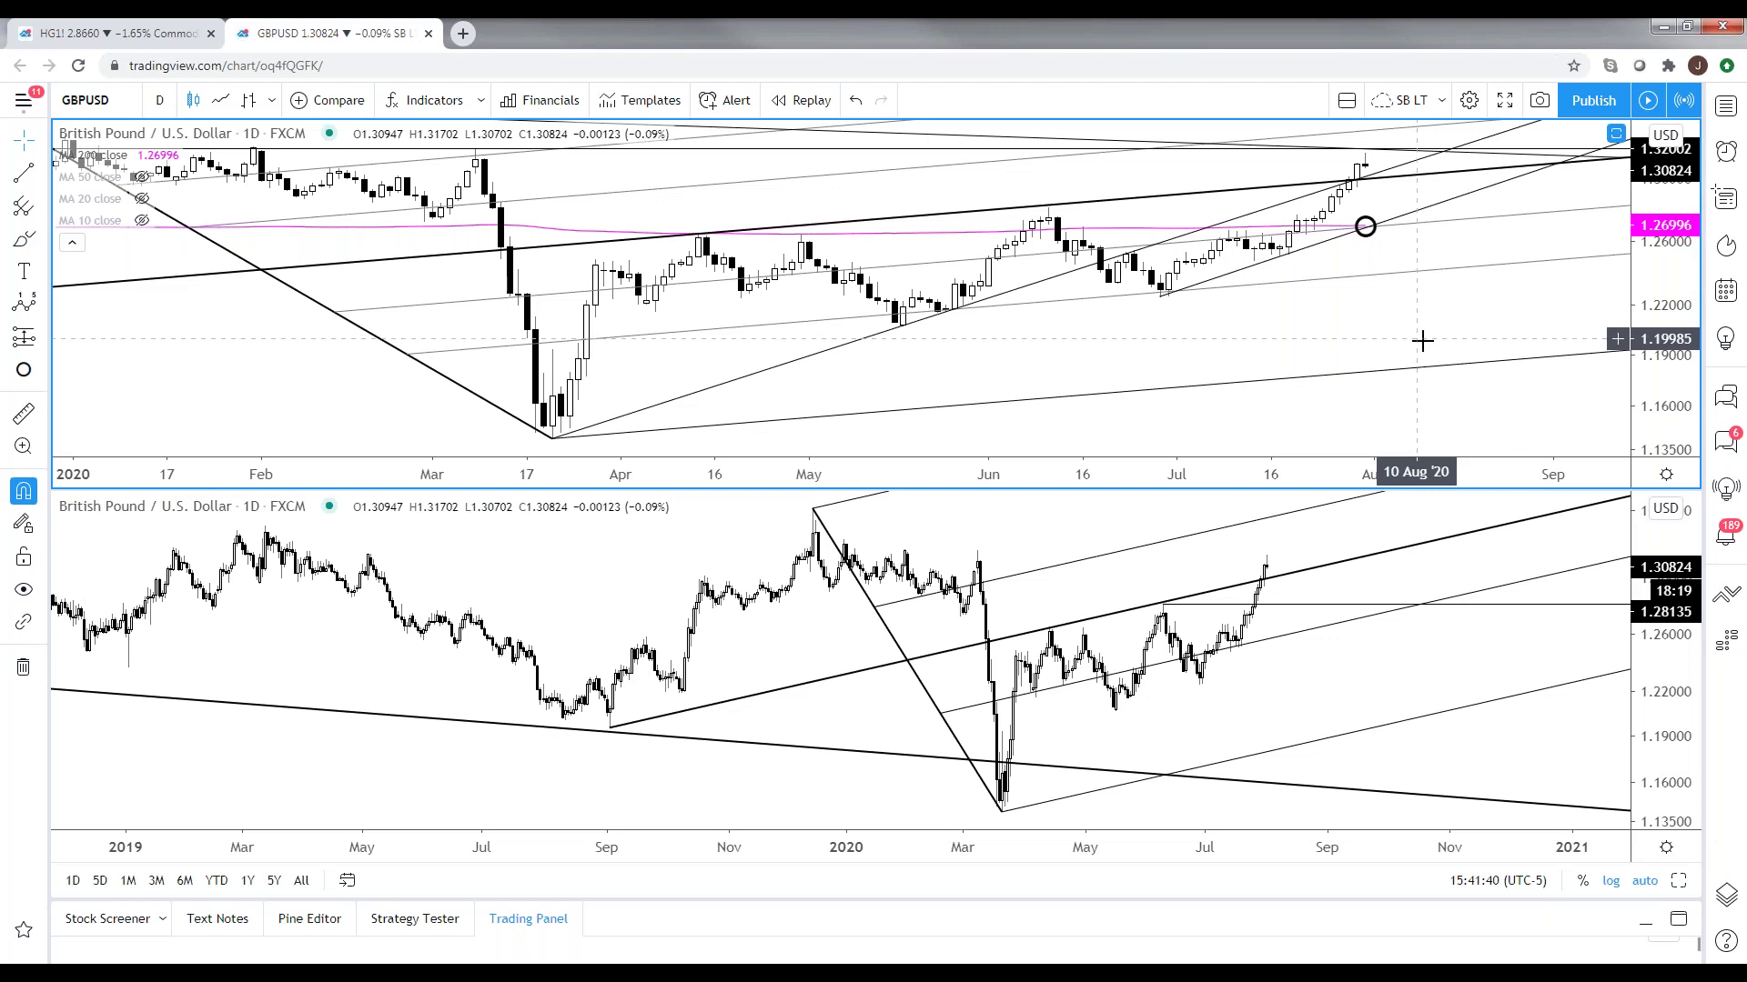
# - Maximize the GBPUSD chart and delete the 65° trend line from the March 2020 low
pyautogui.click(1678, 882)
pyautogui.scroll(-5, 1442, 257)
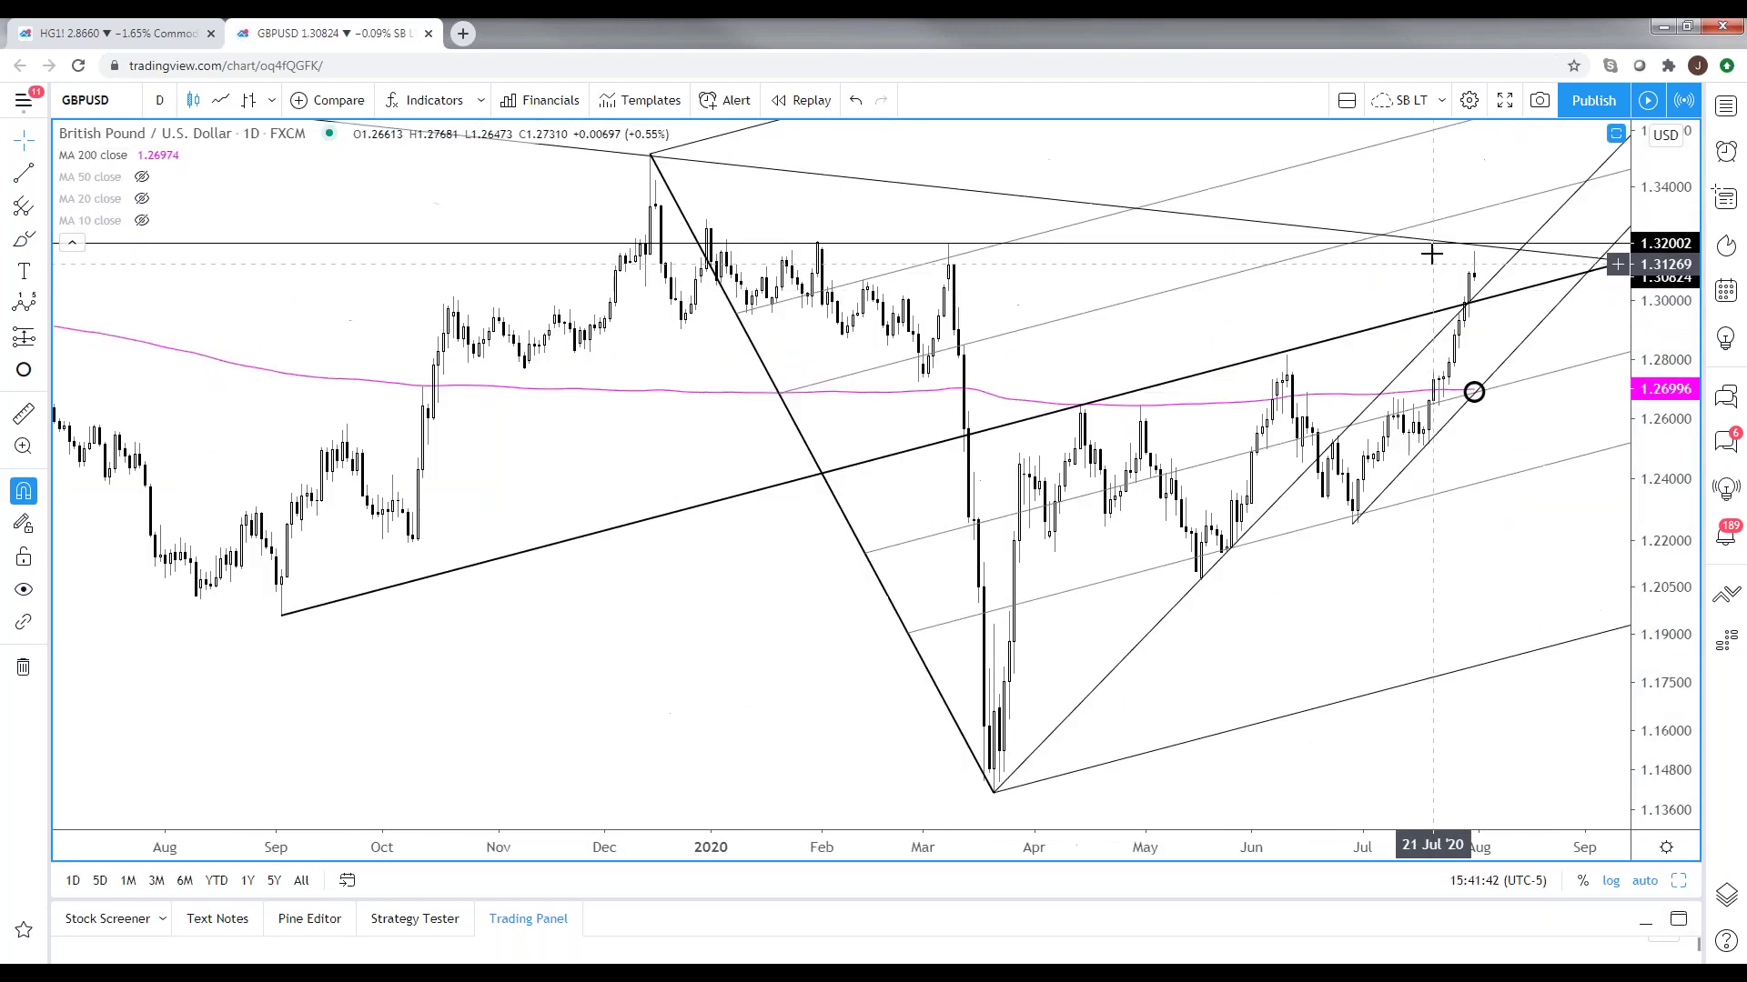
pyautogui.scroll(-5, 1442, 258)
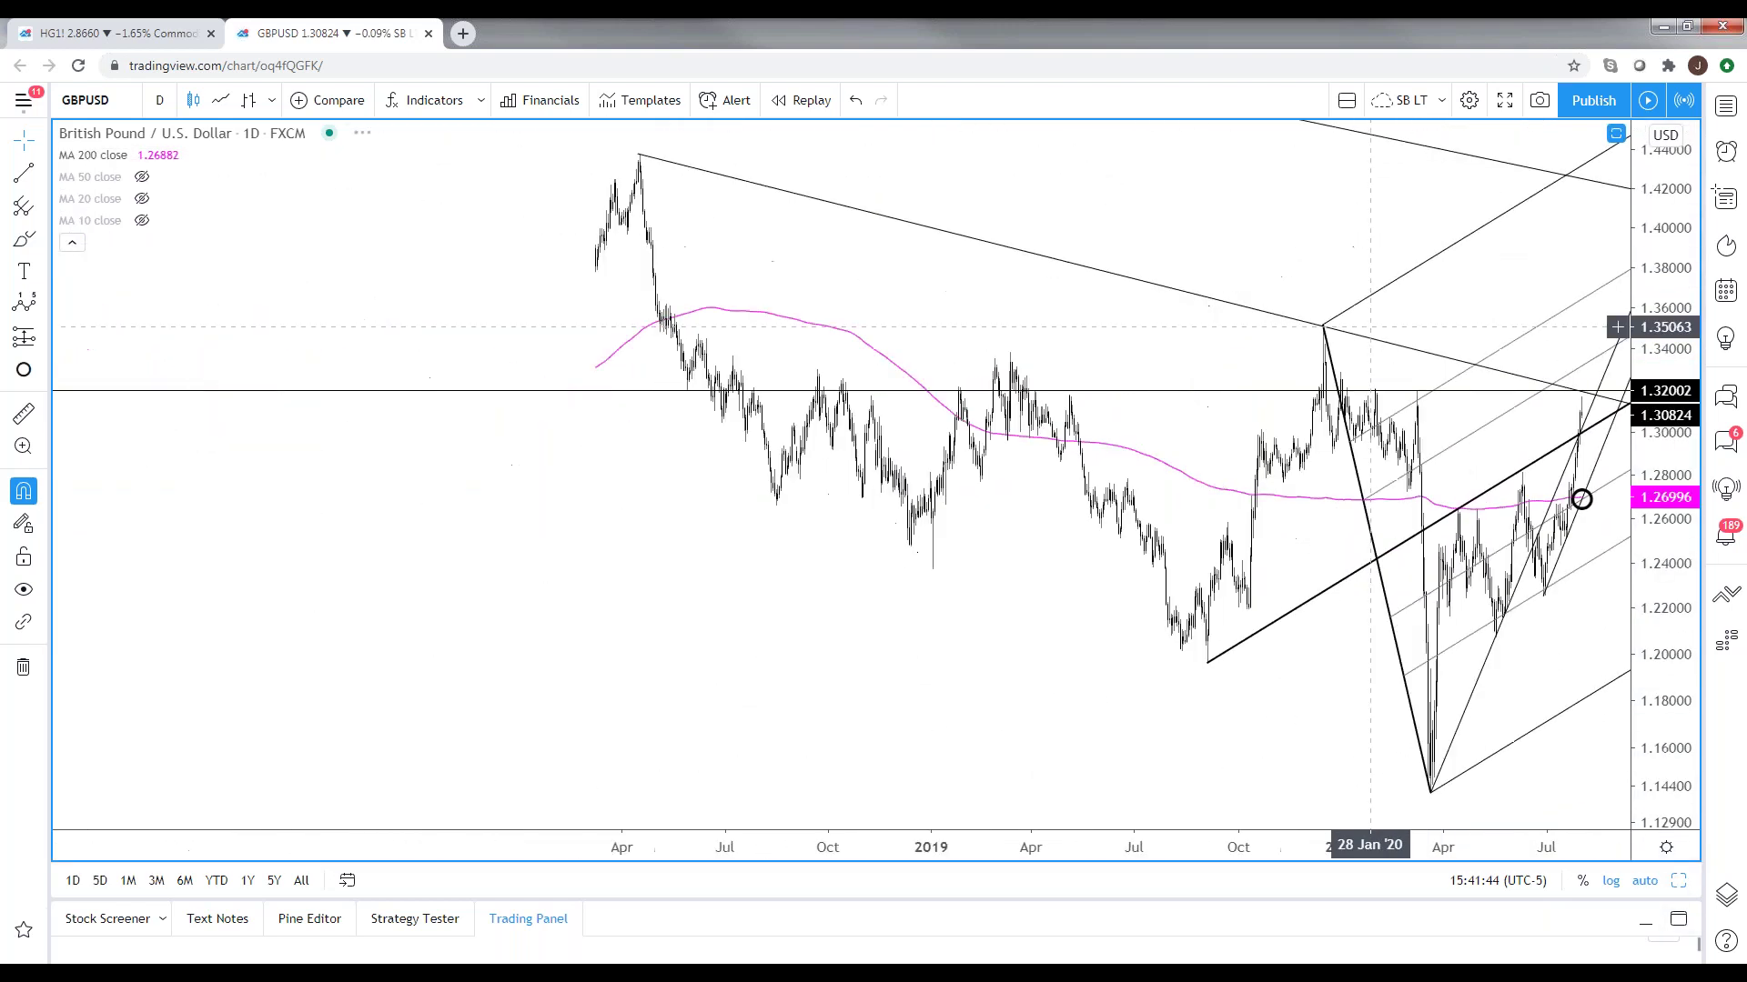
pyautogui.moveTo(690, 627); pyautogui.dragTo(572, 620)
pyautogui.scroll(2, 468, 612)
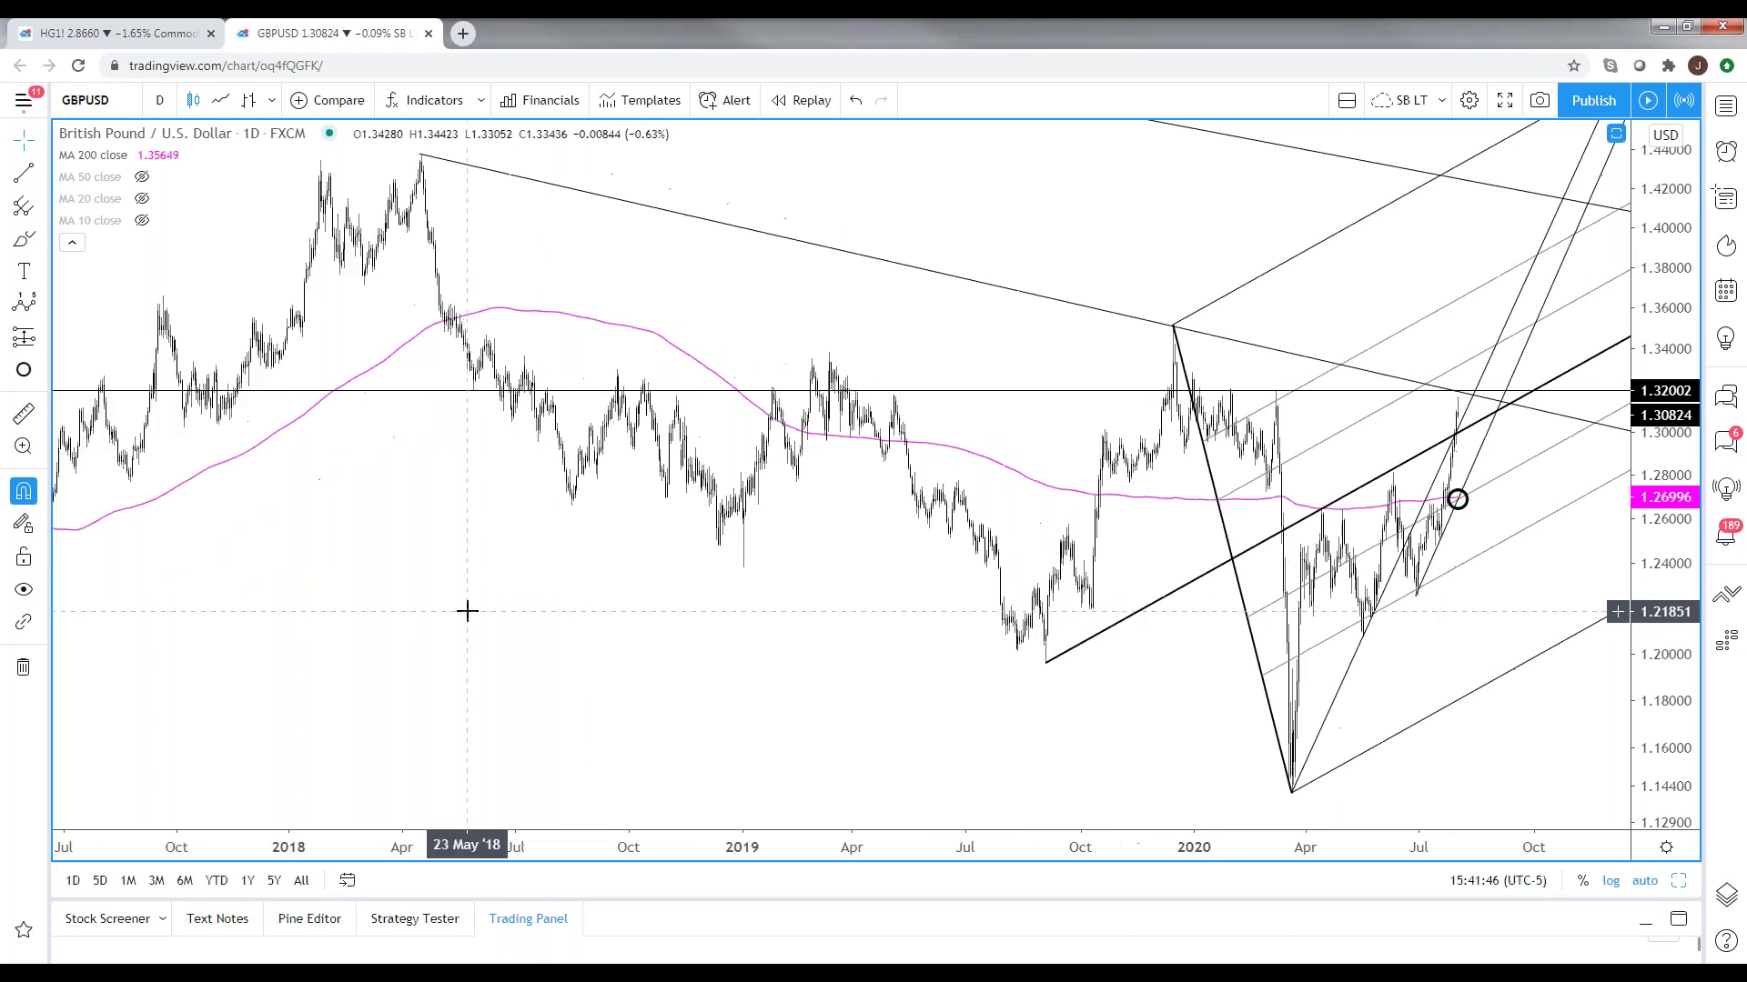
pyautogui.click(1334, 699)
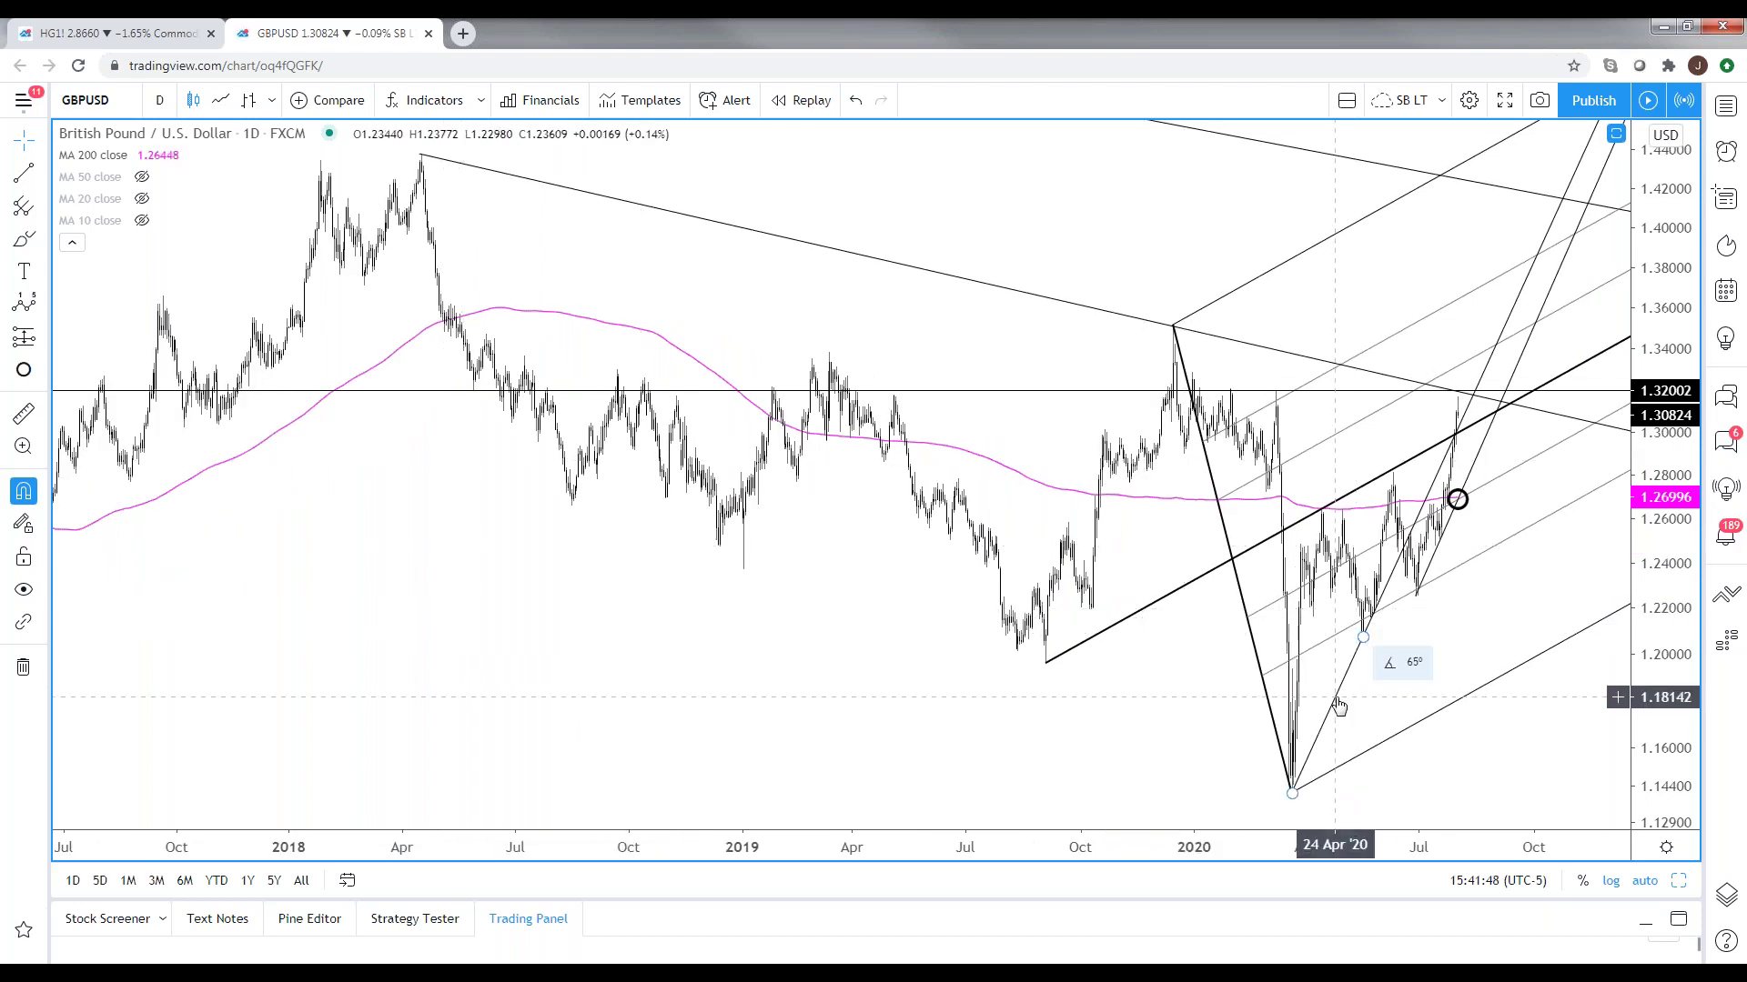
pyautogui.press('Delete')
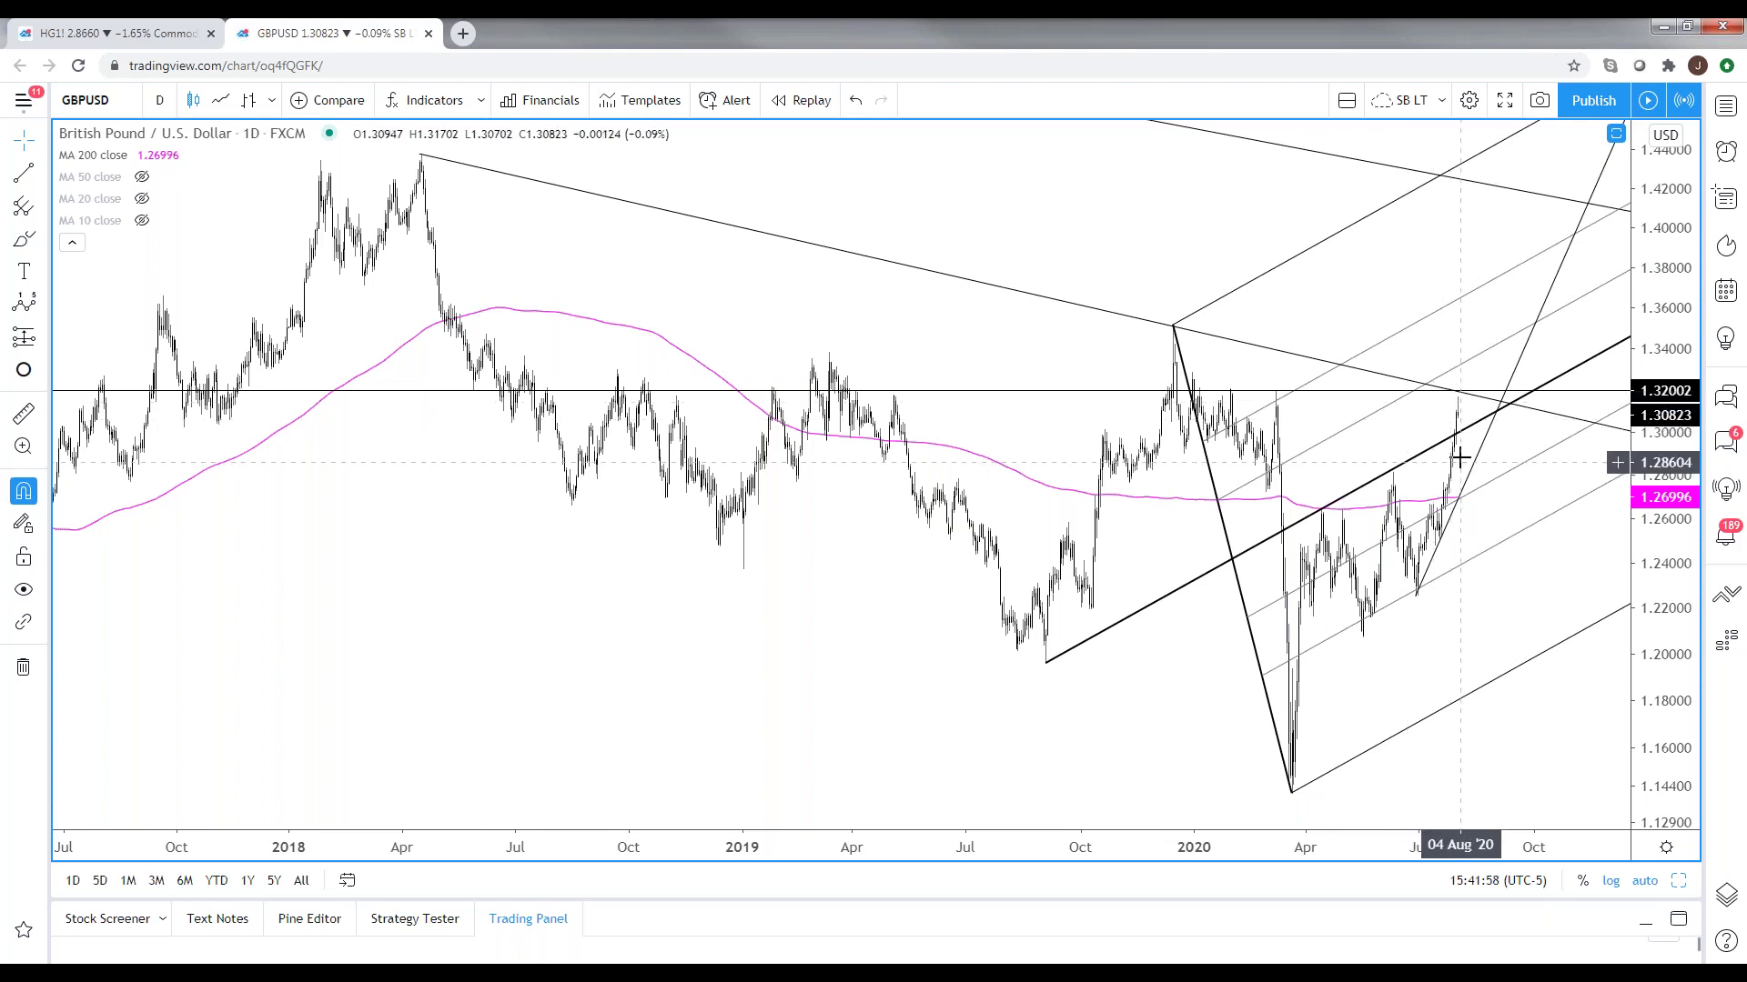
# - Zoom in and out to review the GBPUSD chart from late 2017 to 2020
pyautogui.scroll(1, 798, 628)
pyautogui.scroll(5, 1178, 357)
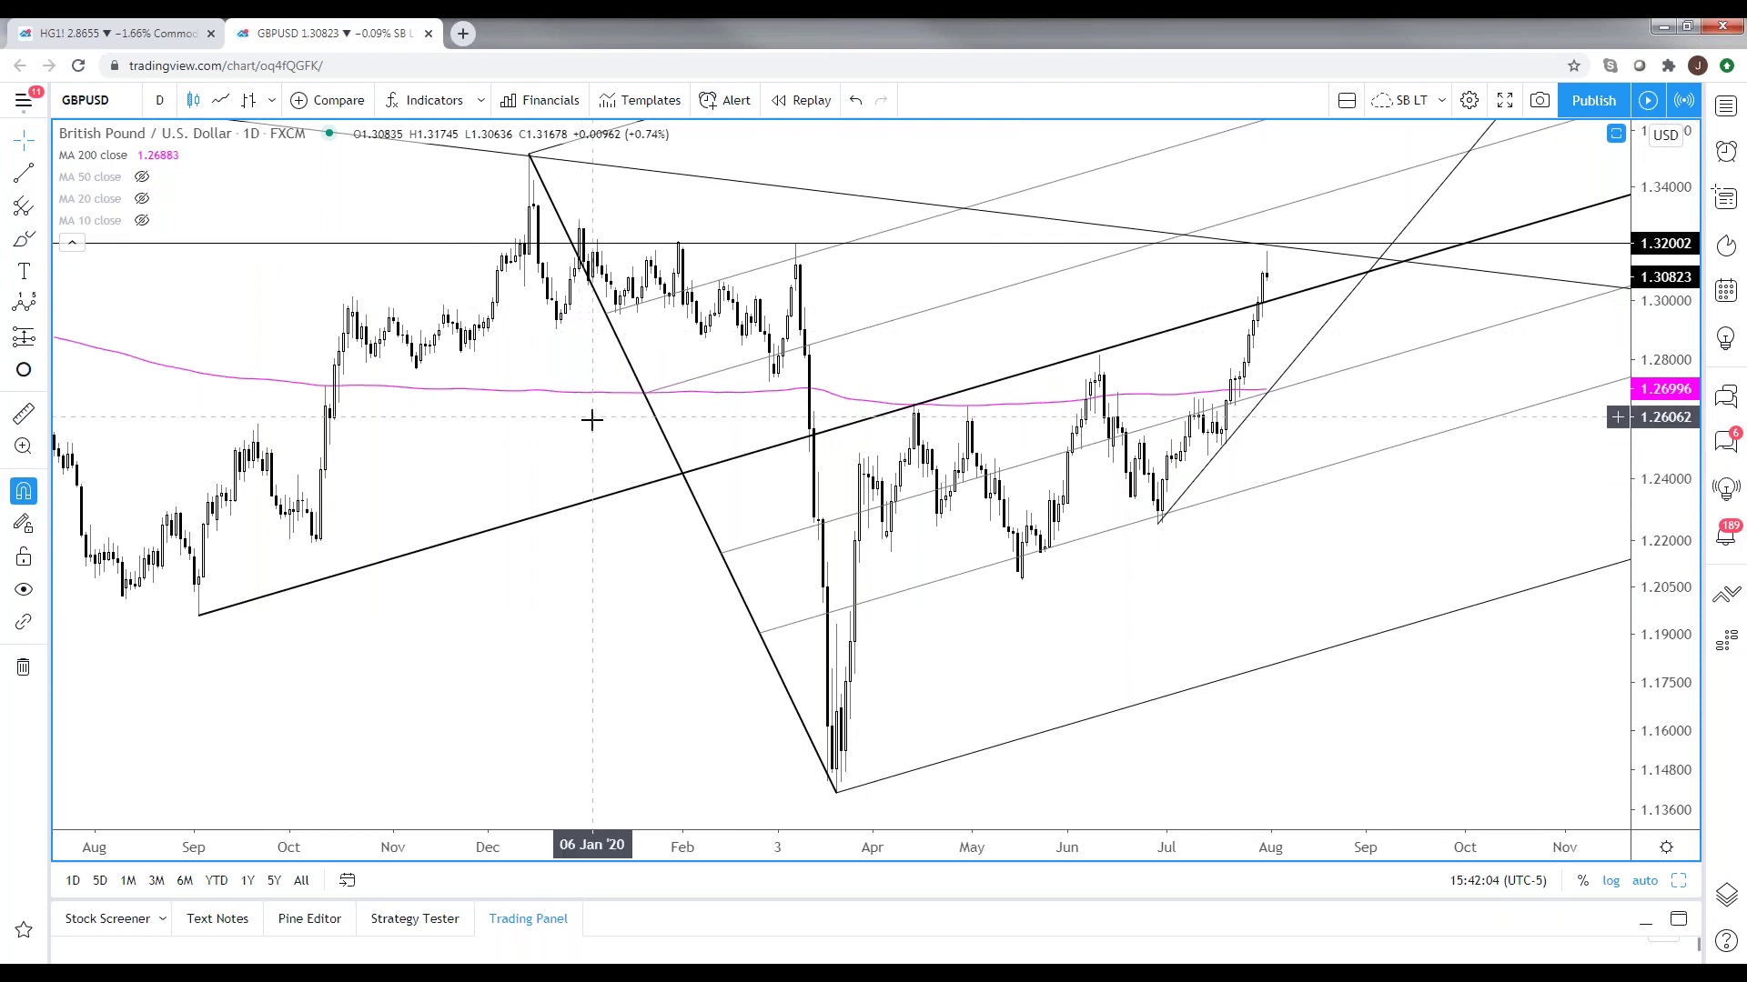
pyautogui.scroll(-1, 569, 459)
pyautogui.scroll(-5, 568, 458)
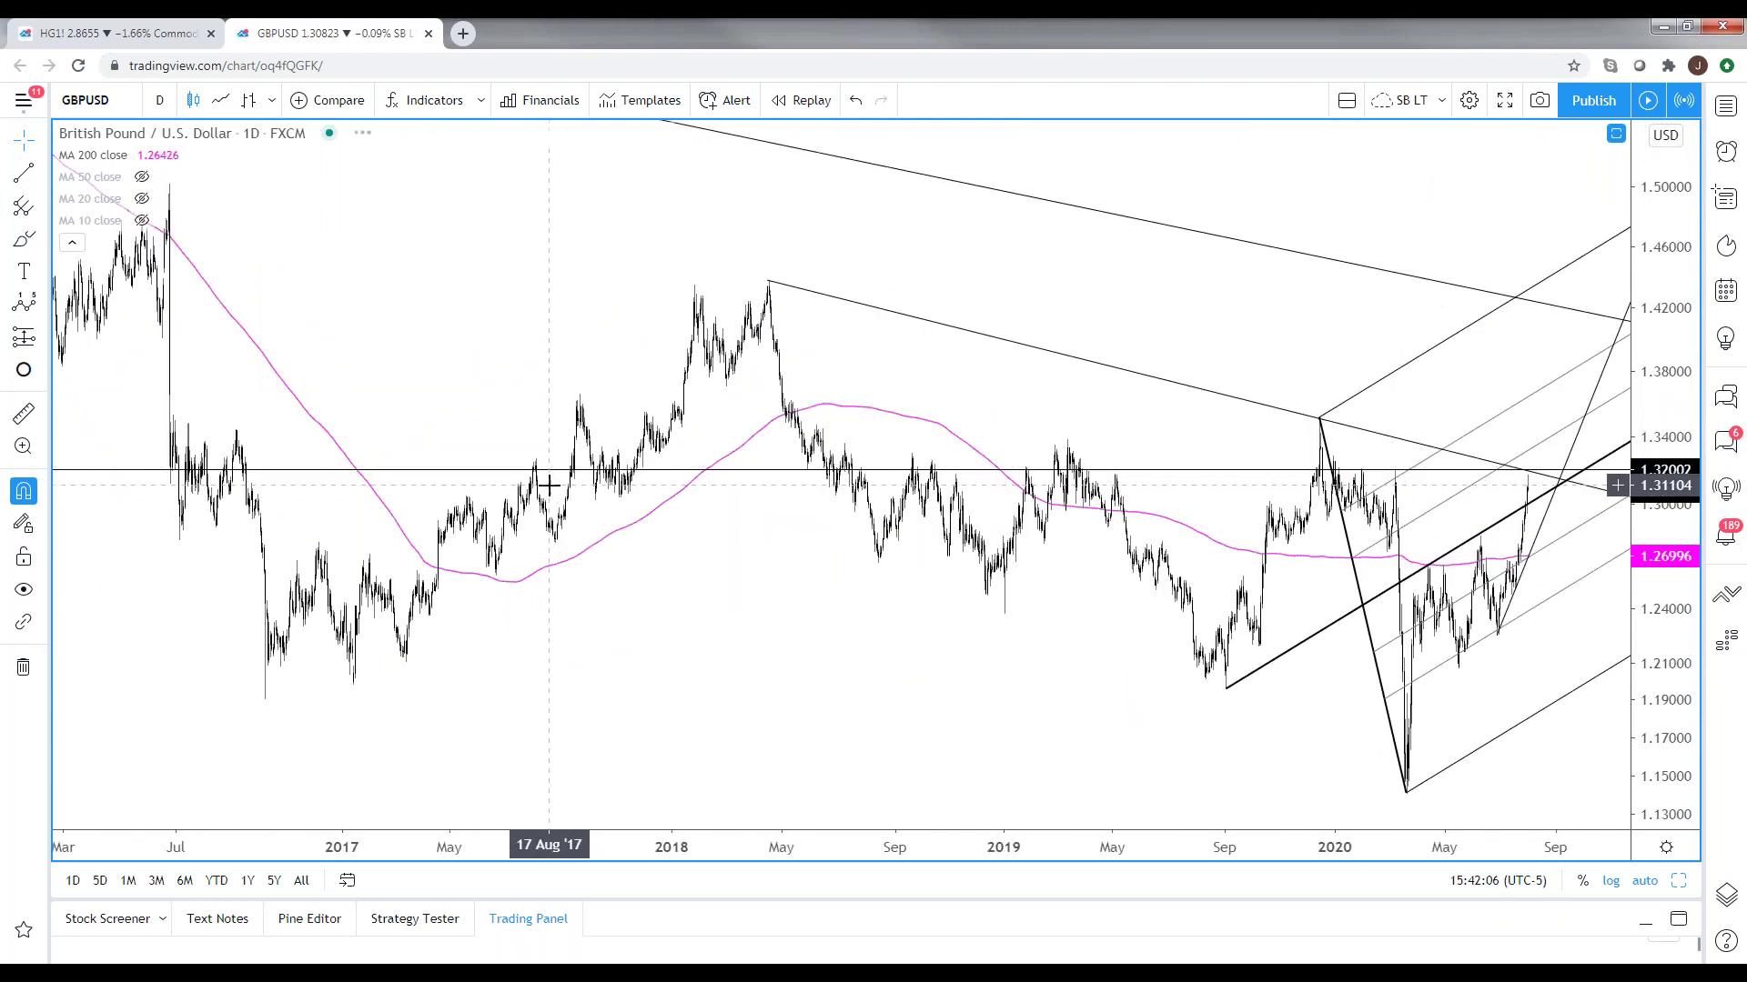
pyautogui.scroll(5, 551, 493)
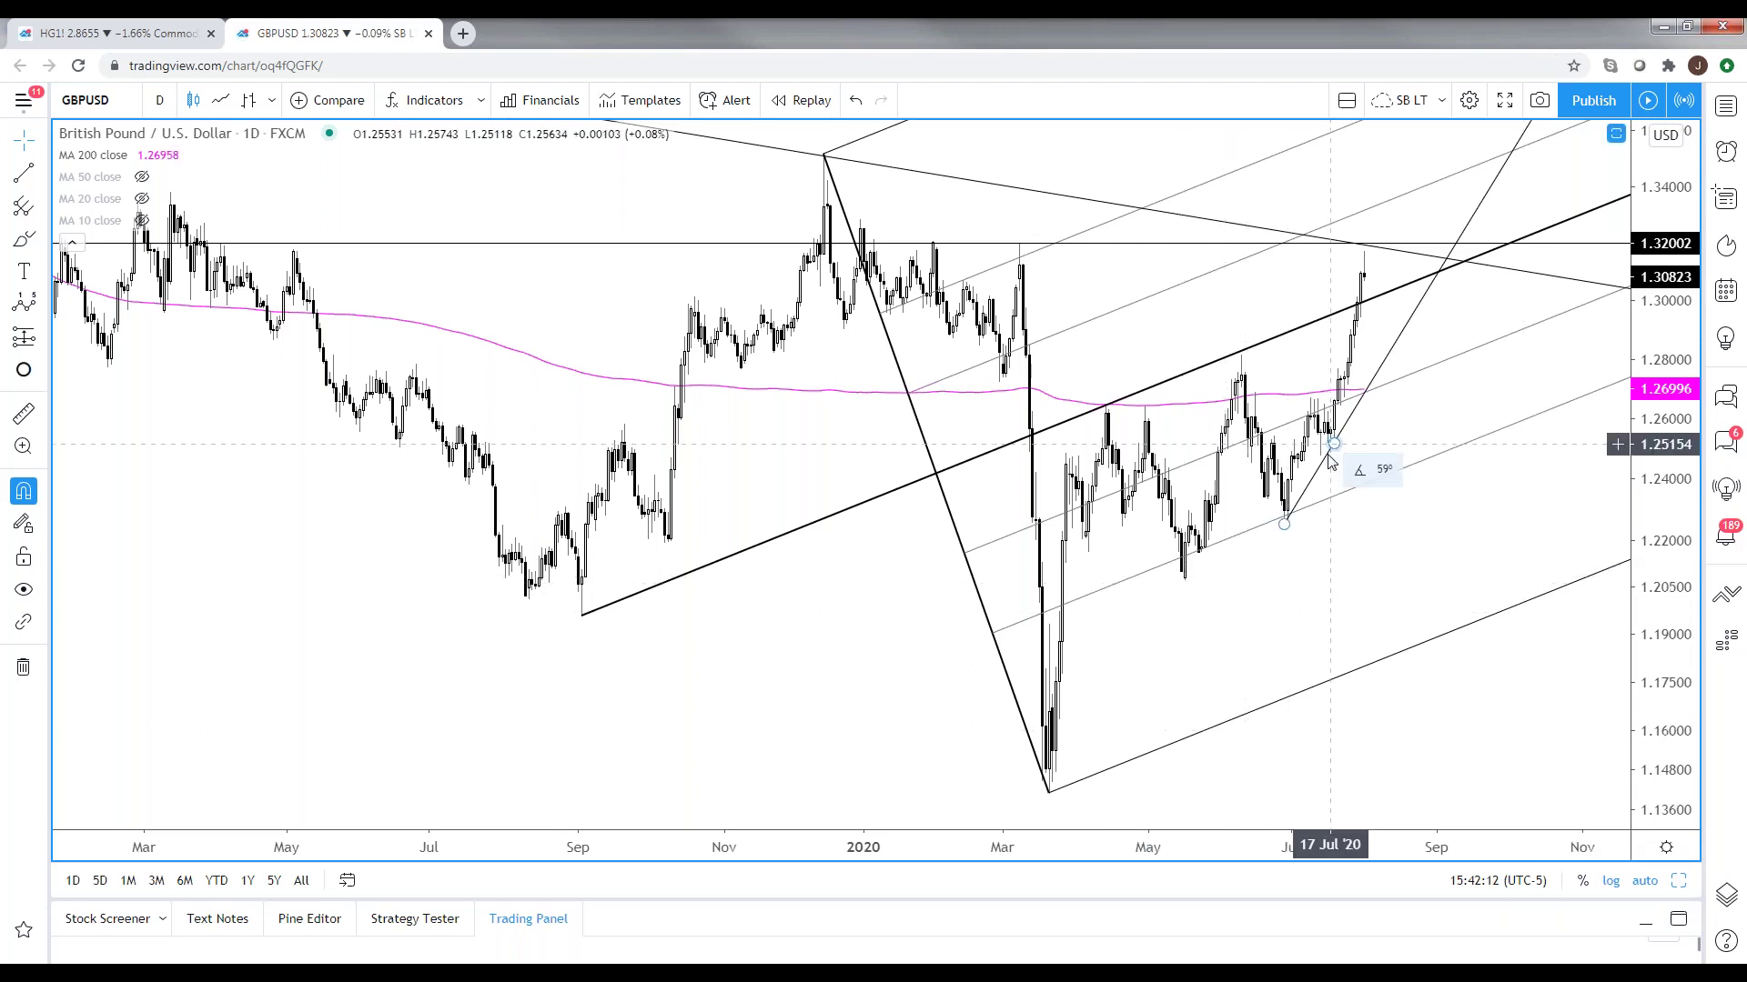
pyautogui.scroll(1, 1246, 590)
pyautogui.scroll(2, 1246, 590)
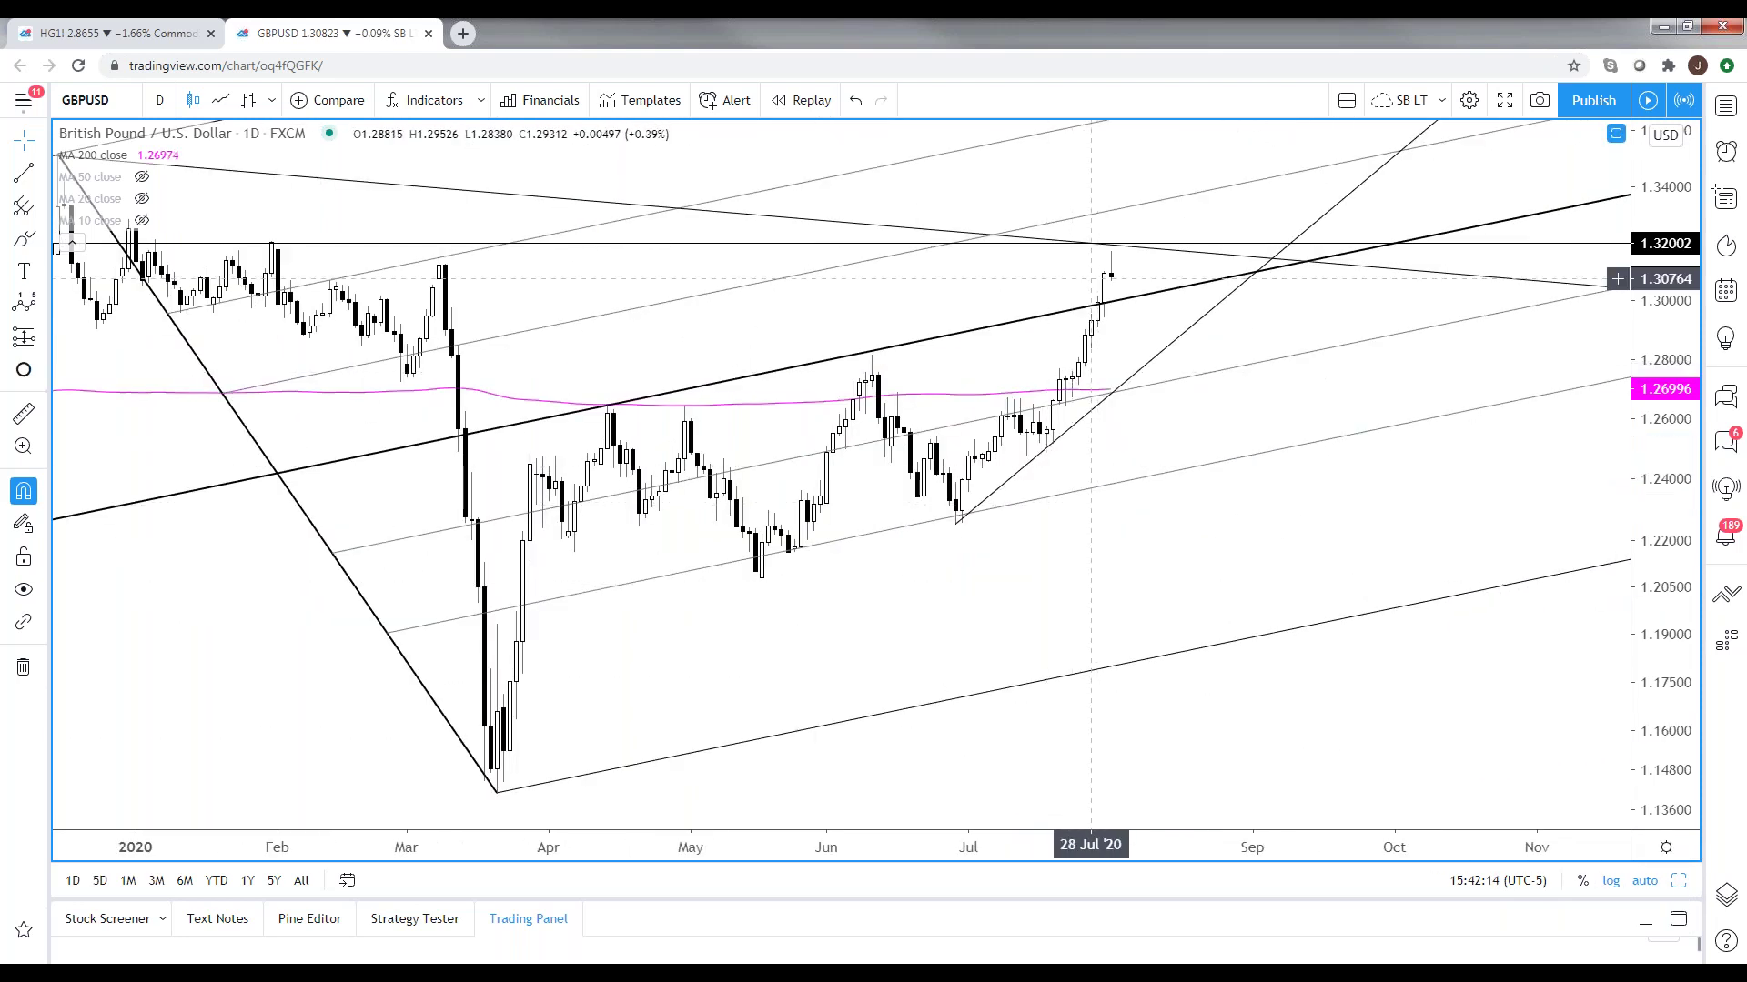
pyautogui.scroll(-4, 1119, 351)
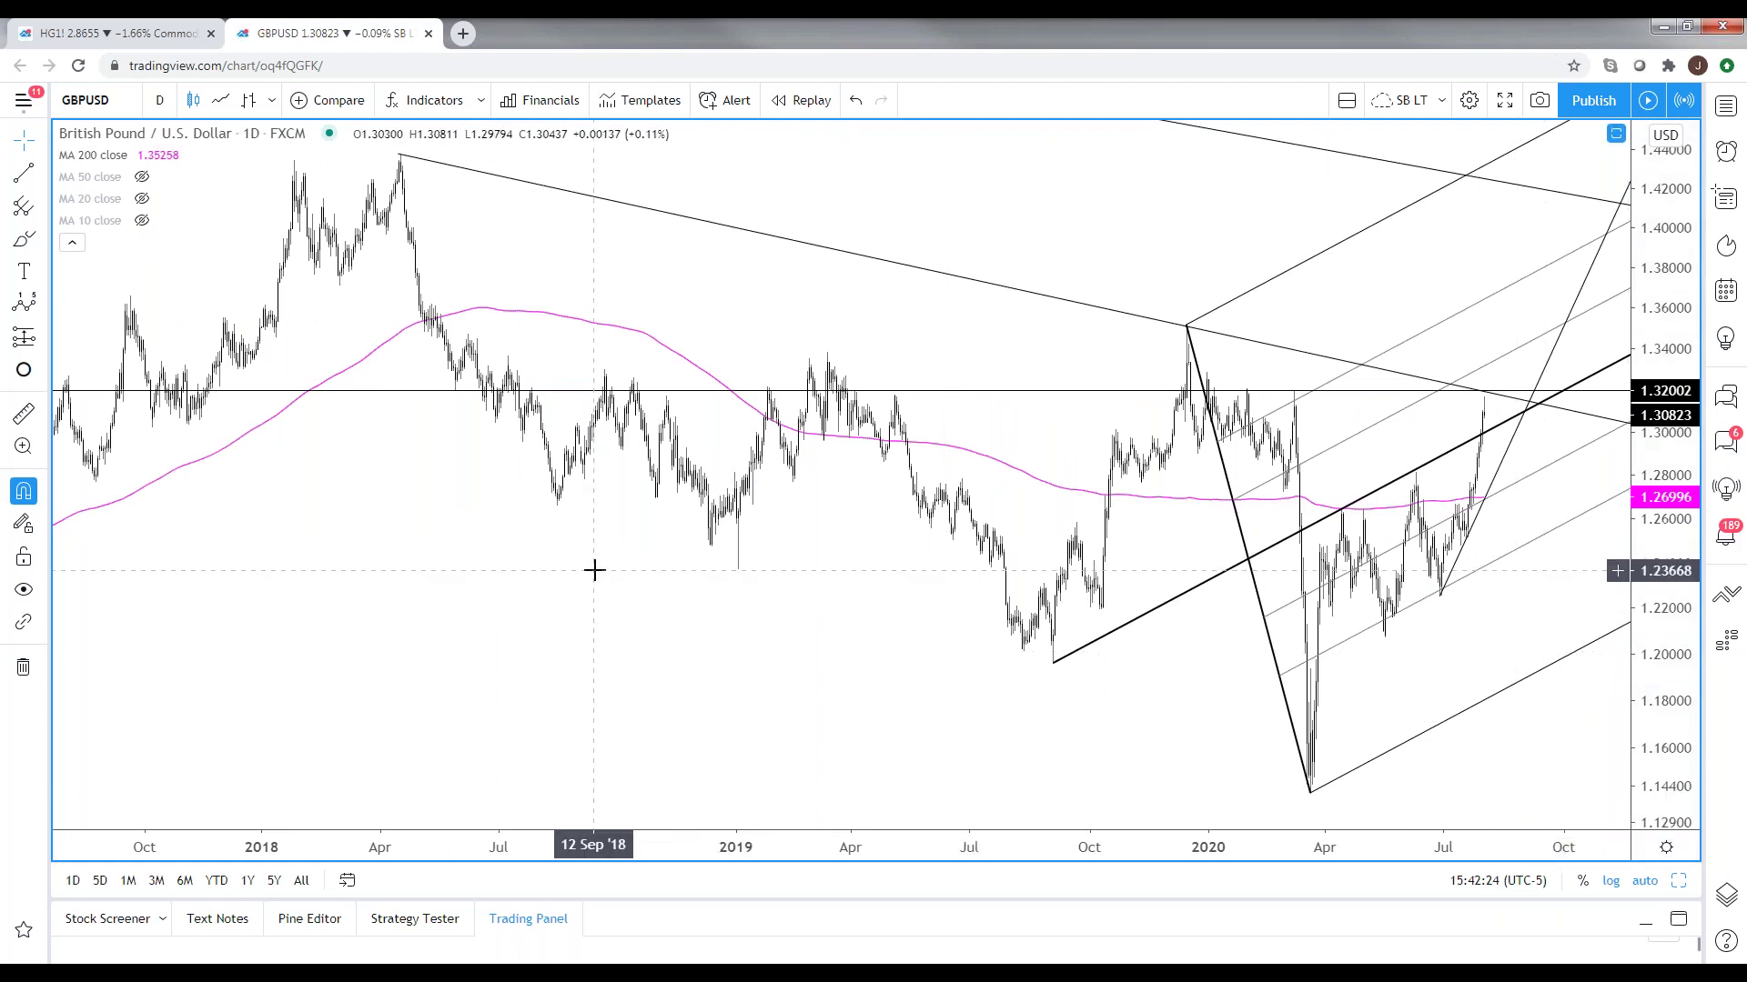
pyautogui.scroll(-1, 595, 570)
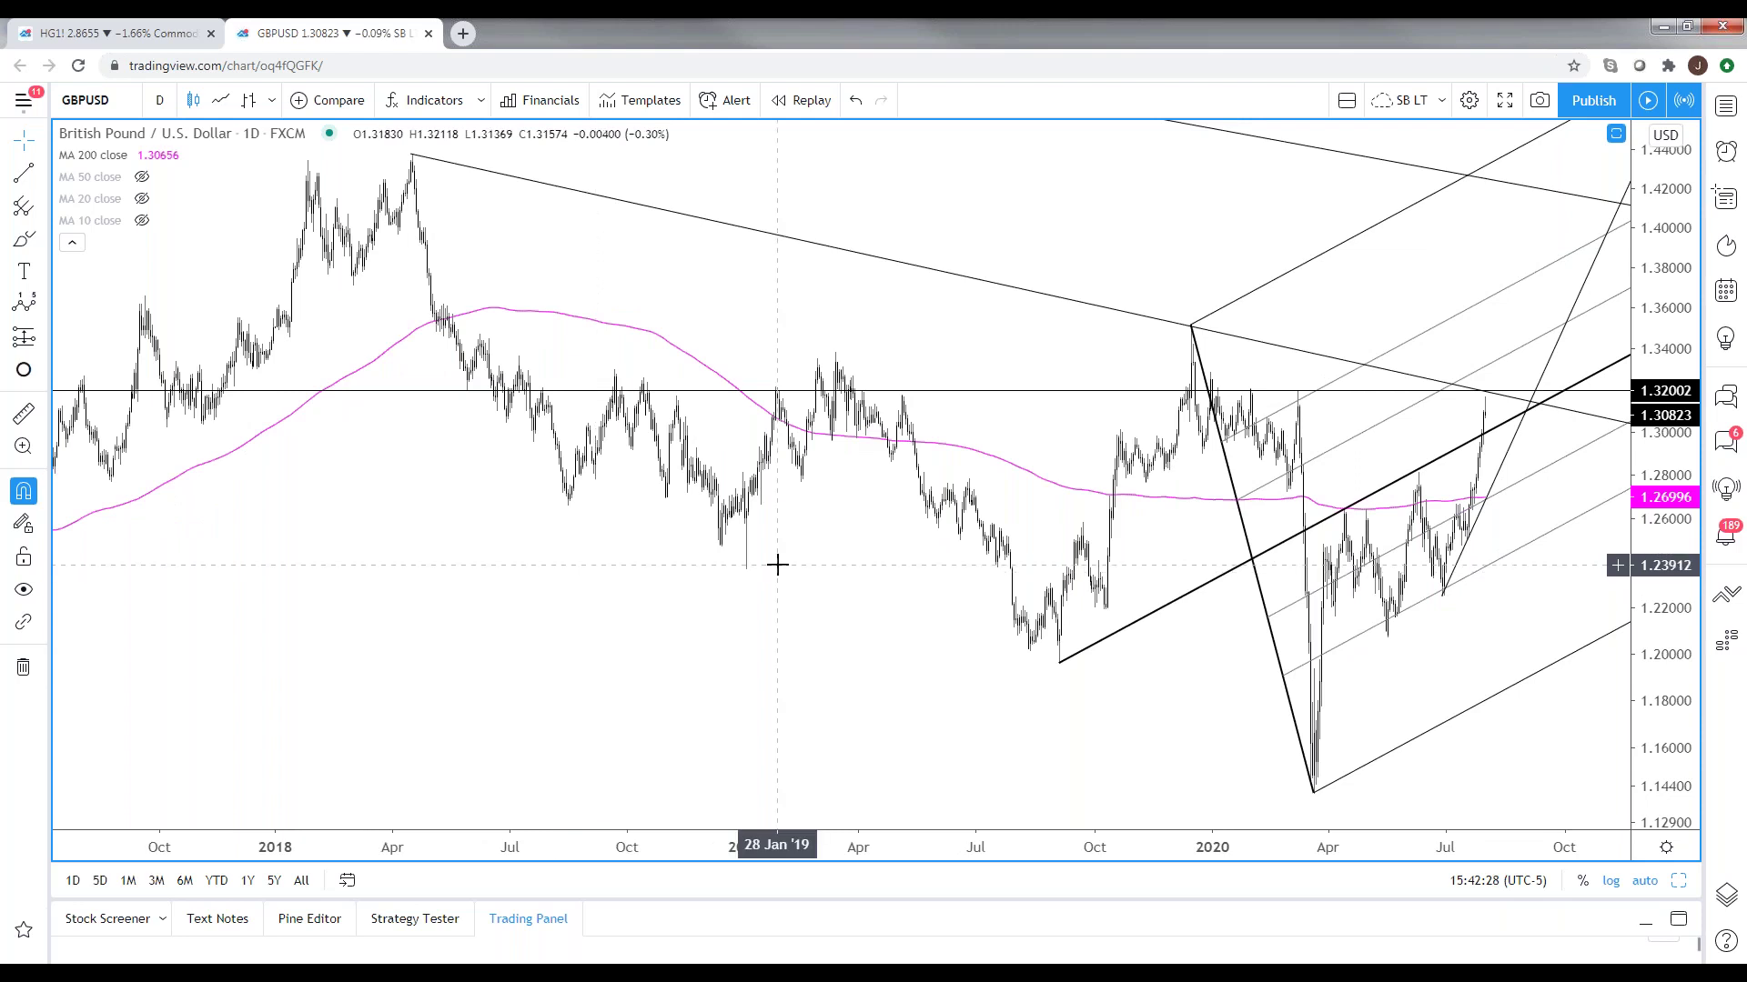
# - Load AUDUSD, review its recent daily candles, then switch to TradeStation's Australian Dollar chart
pyautogui.write('AUDUSD')
pyautogui.press('Return')
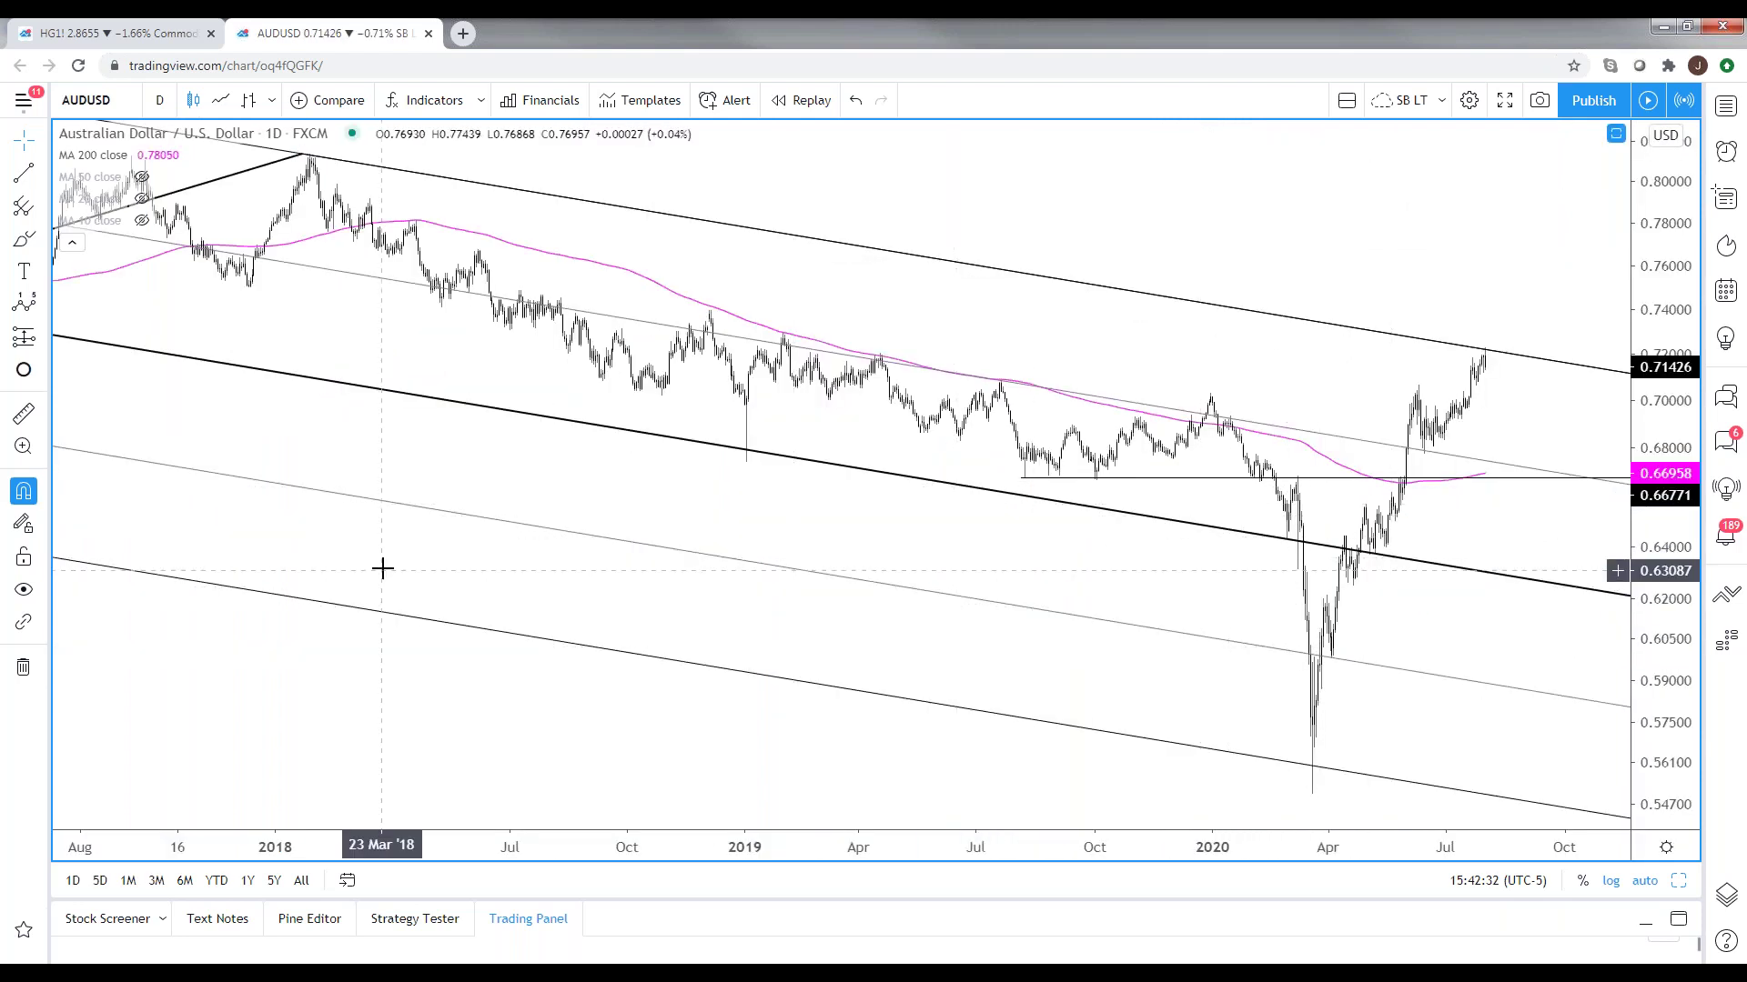
pyautogui.scroll(-10, 382, 569)
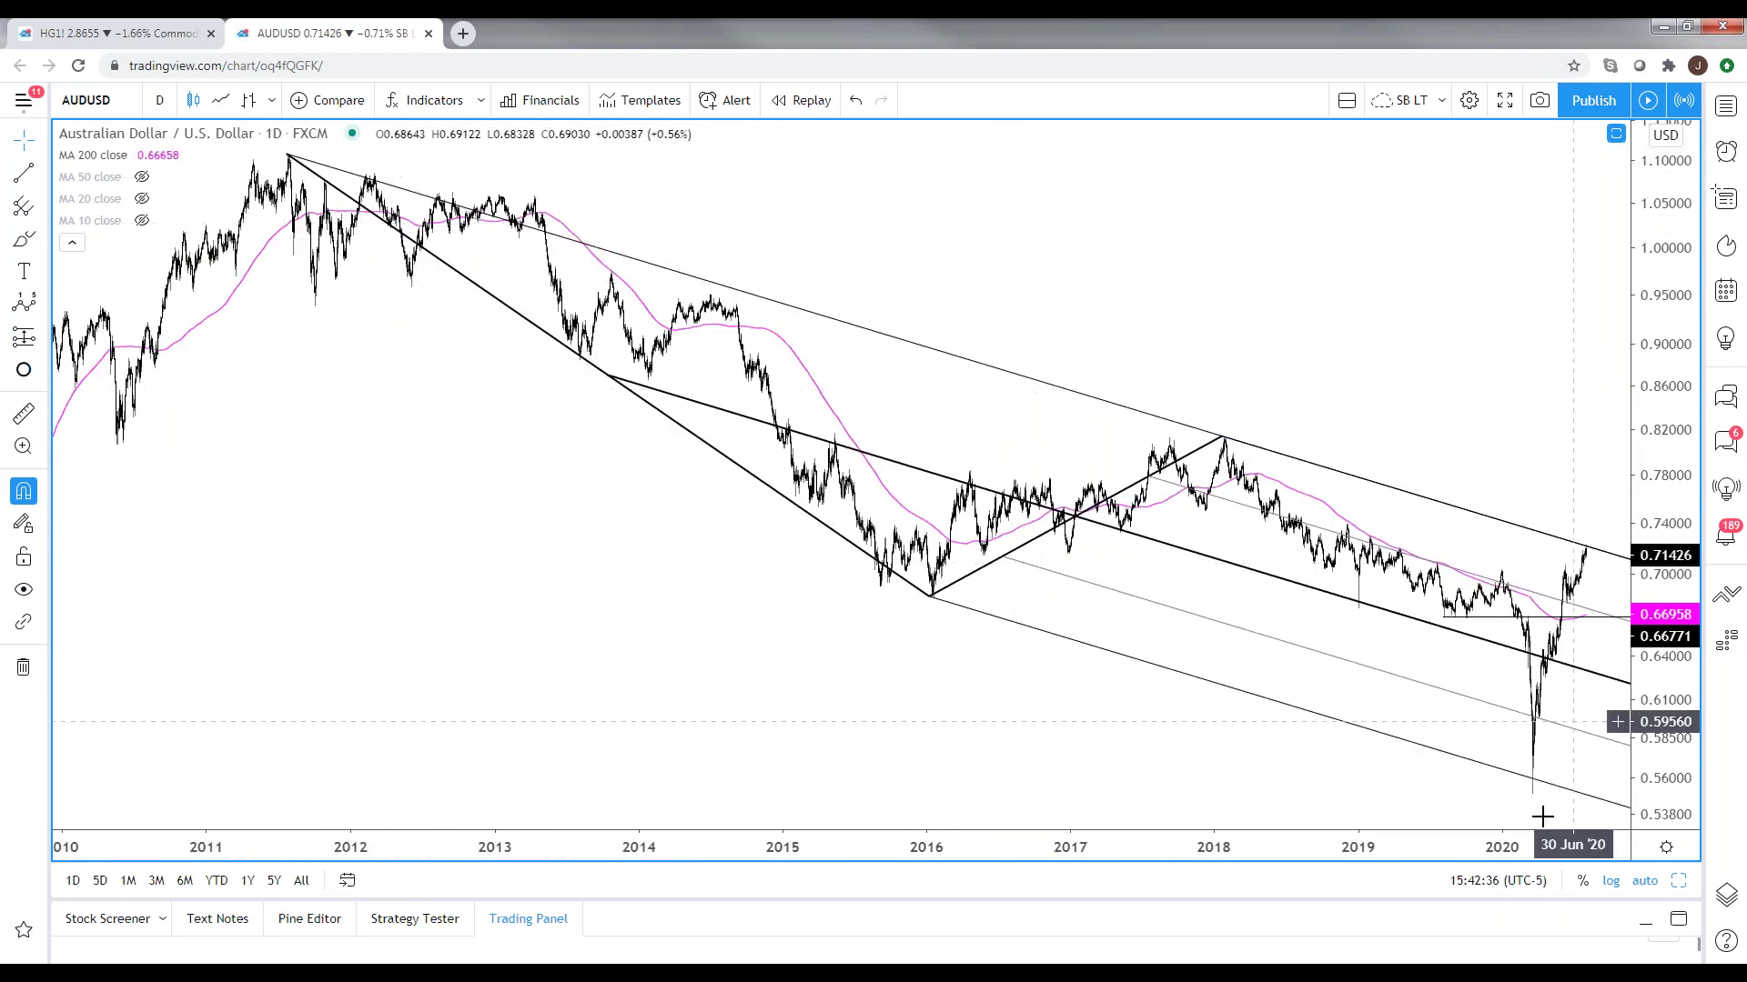
pyautogui.moveTo(974, 747); pyautogui.dragTo(1010, 748)
pyautogui.scroll(10, 1009, 748)
pyautogui.scroll(6, 991, 726)
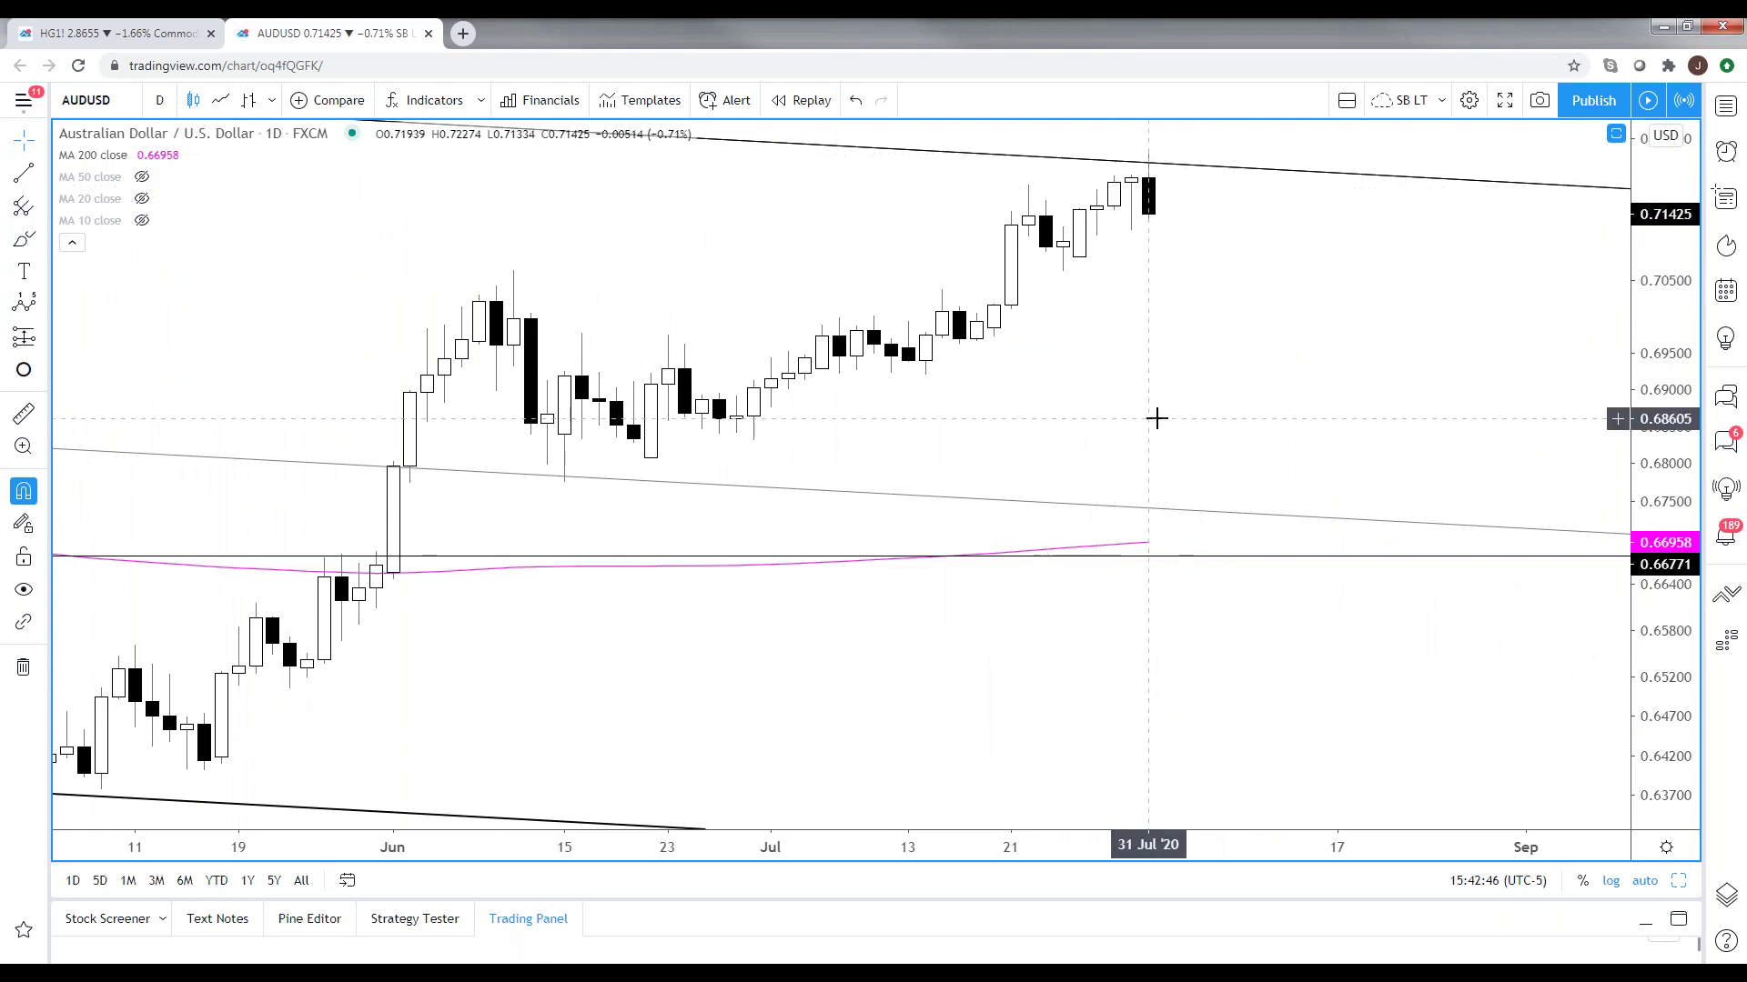
pyautogui.hotkey('alt', 'Tab')
pyautogui.rightClick(744, 243)
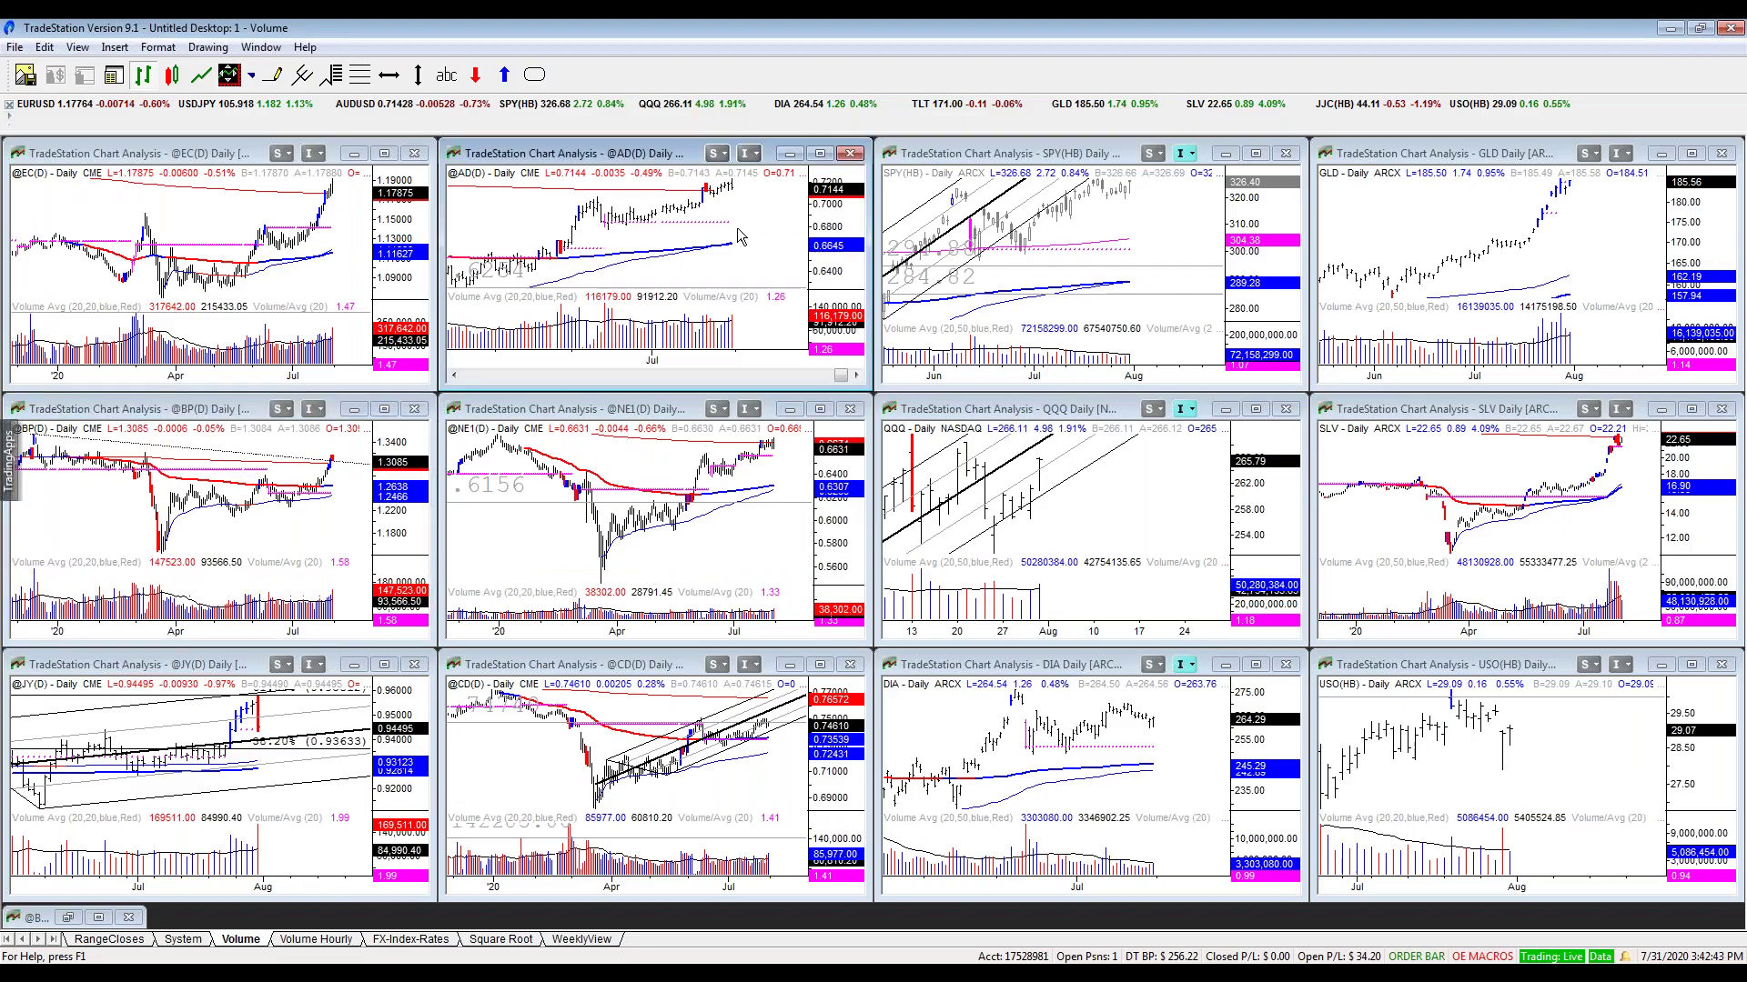
pyautogui.click(765, 239)
pyautogui.doubleClick(765, 239)
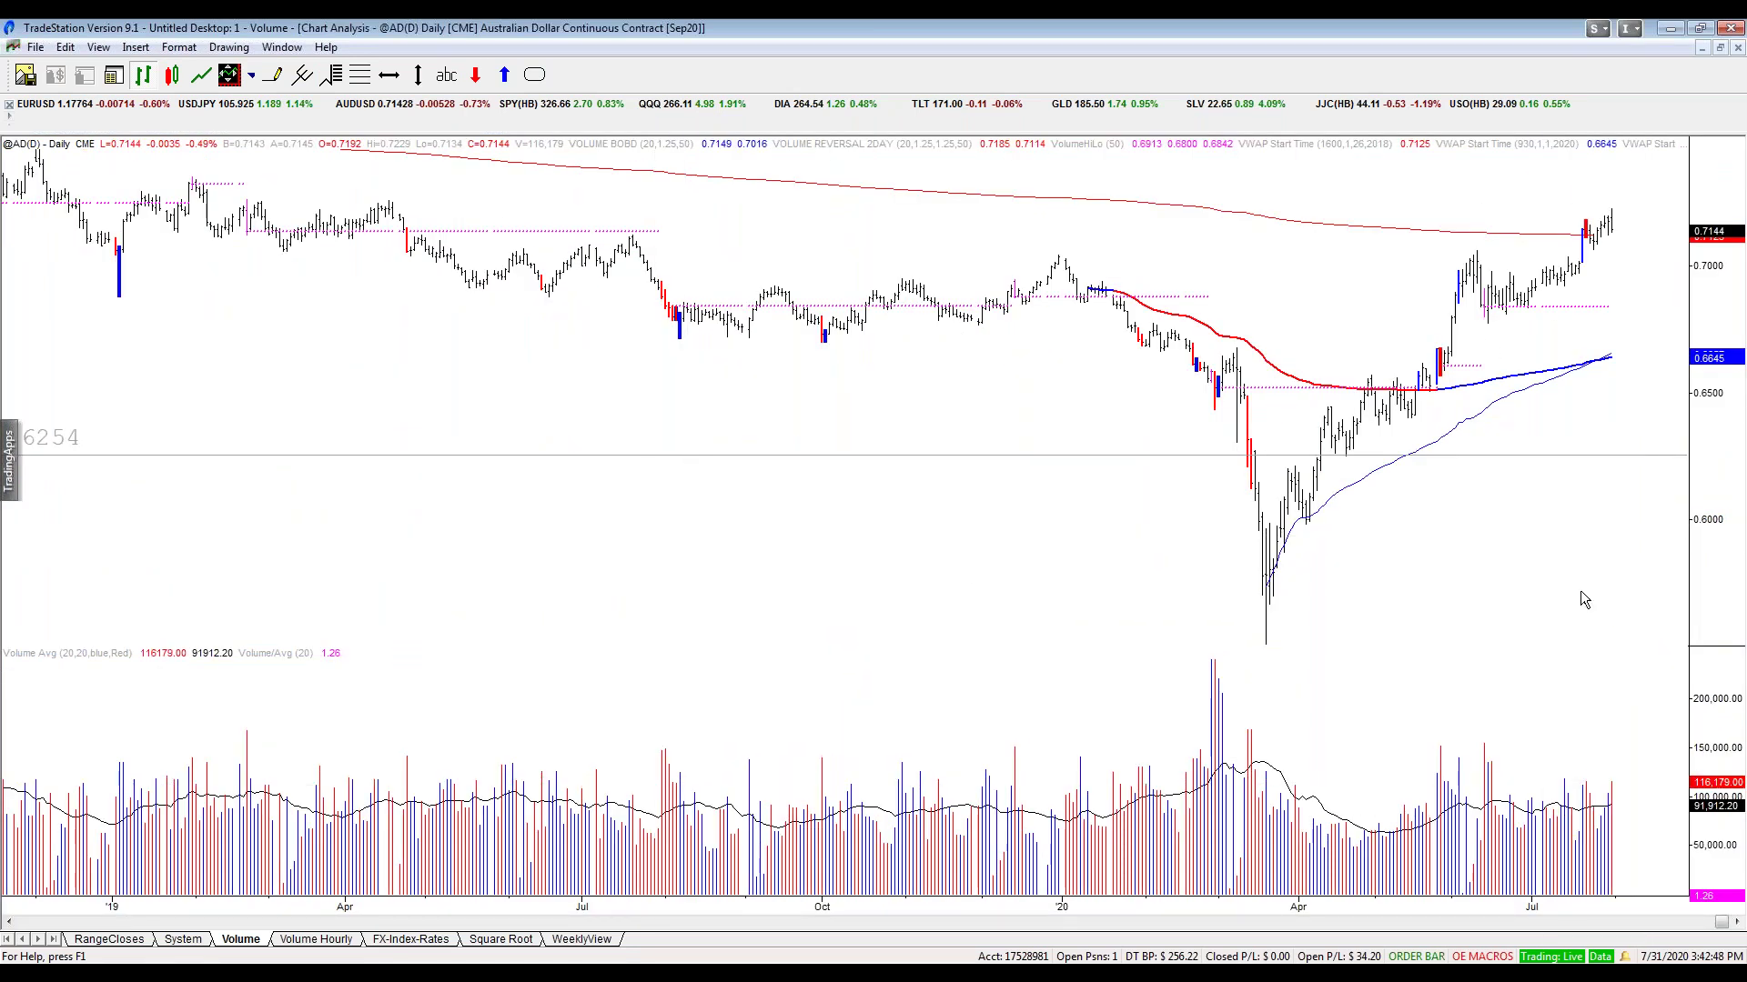
pyautogui.hotkey('ctrl', 'F5')
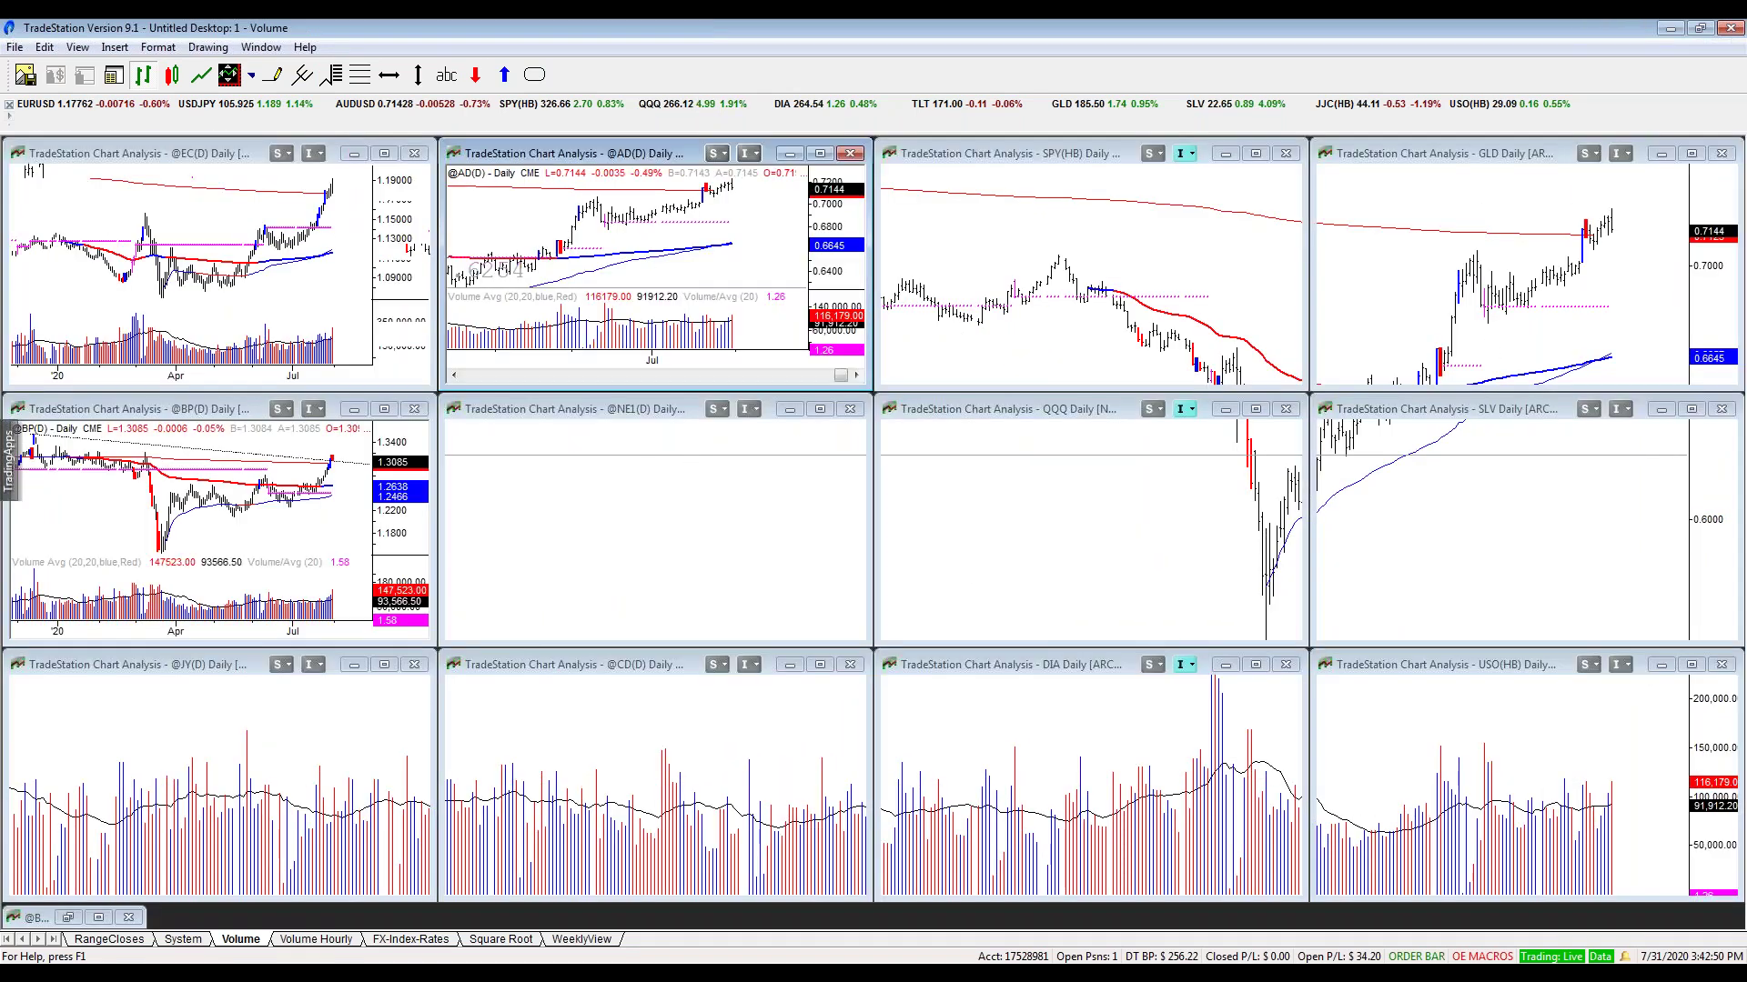
pyautogui.click(100, 918)
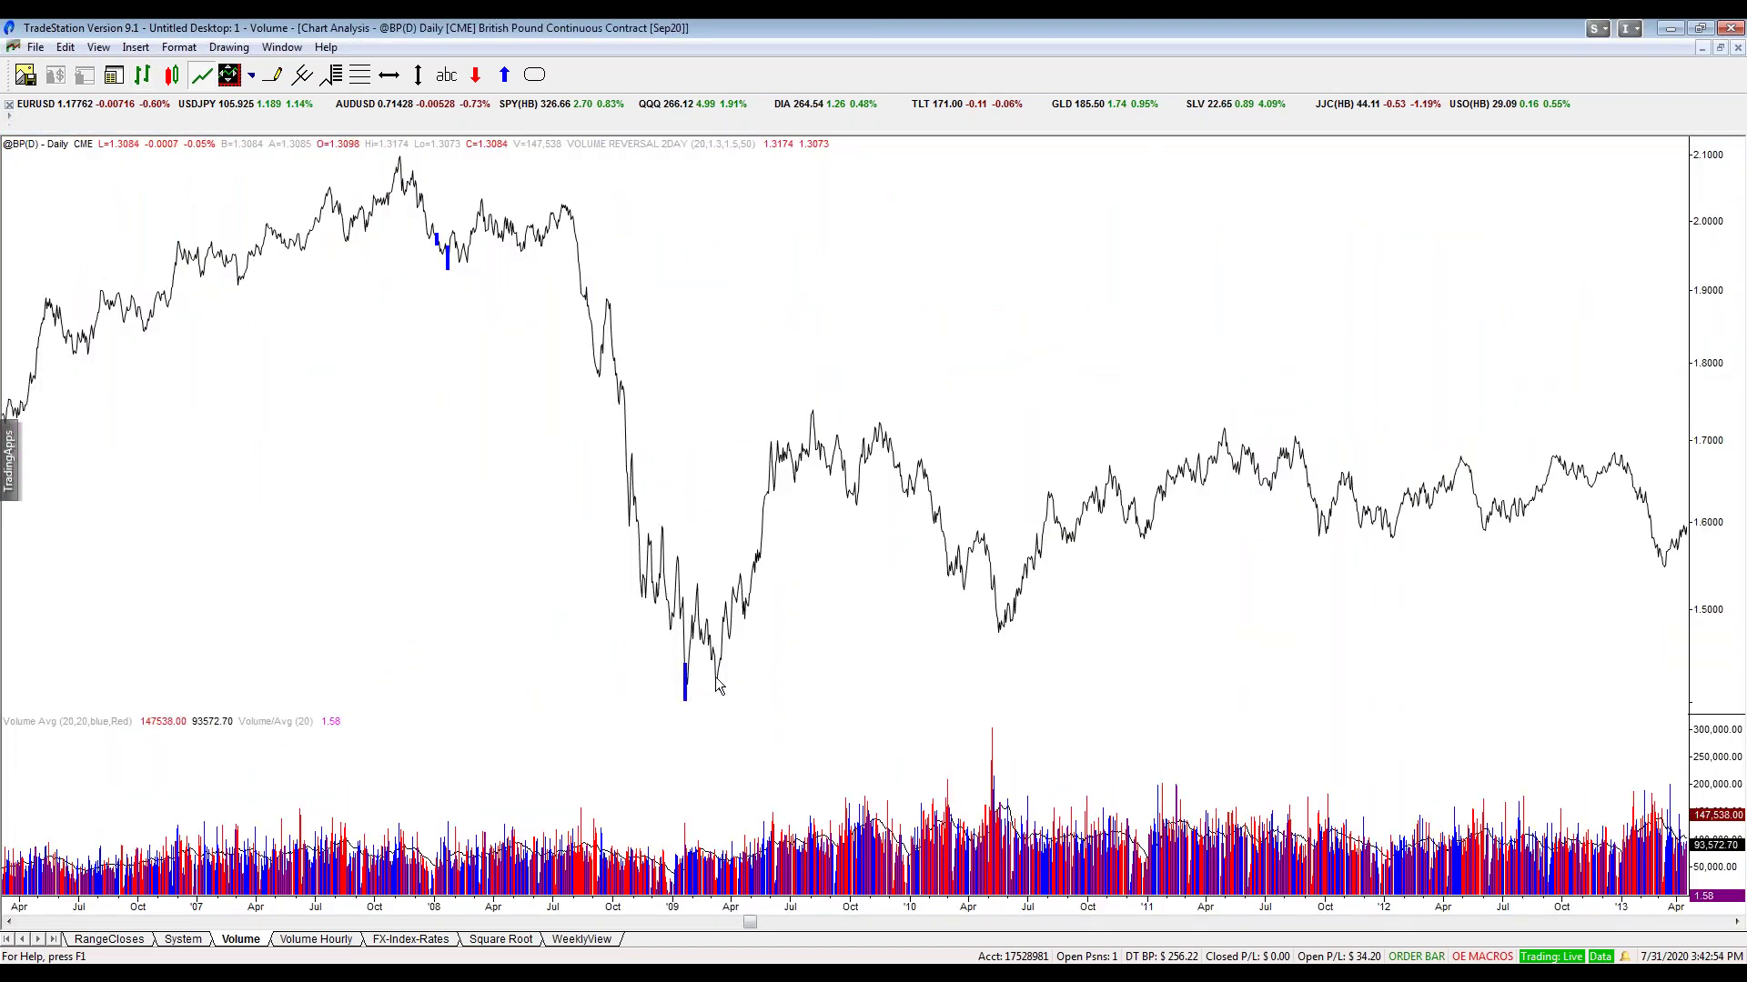
pyautogui.write('@AD')
pyautogui.press('Return')
pyautogui.scroll(10, 778, 539)
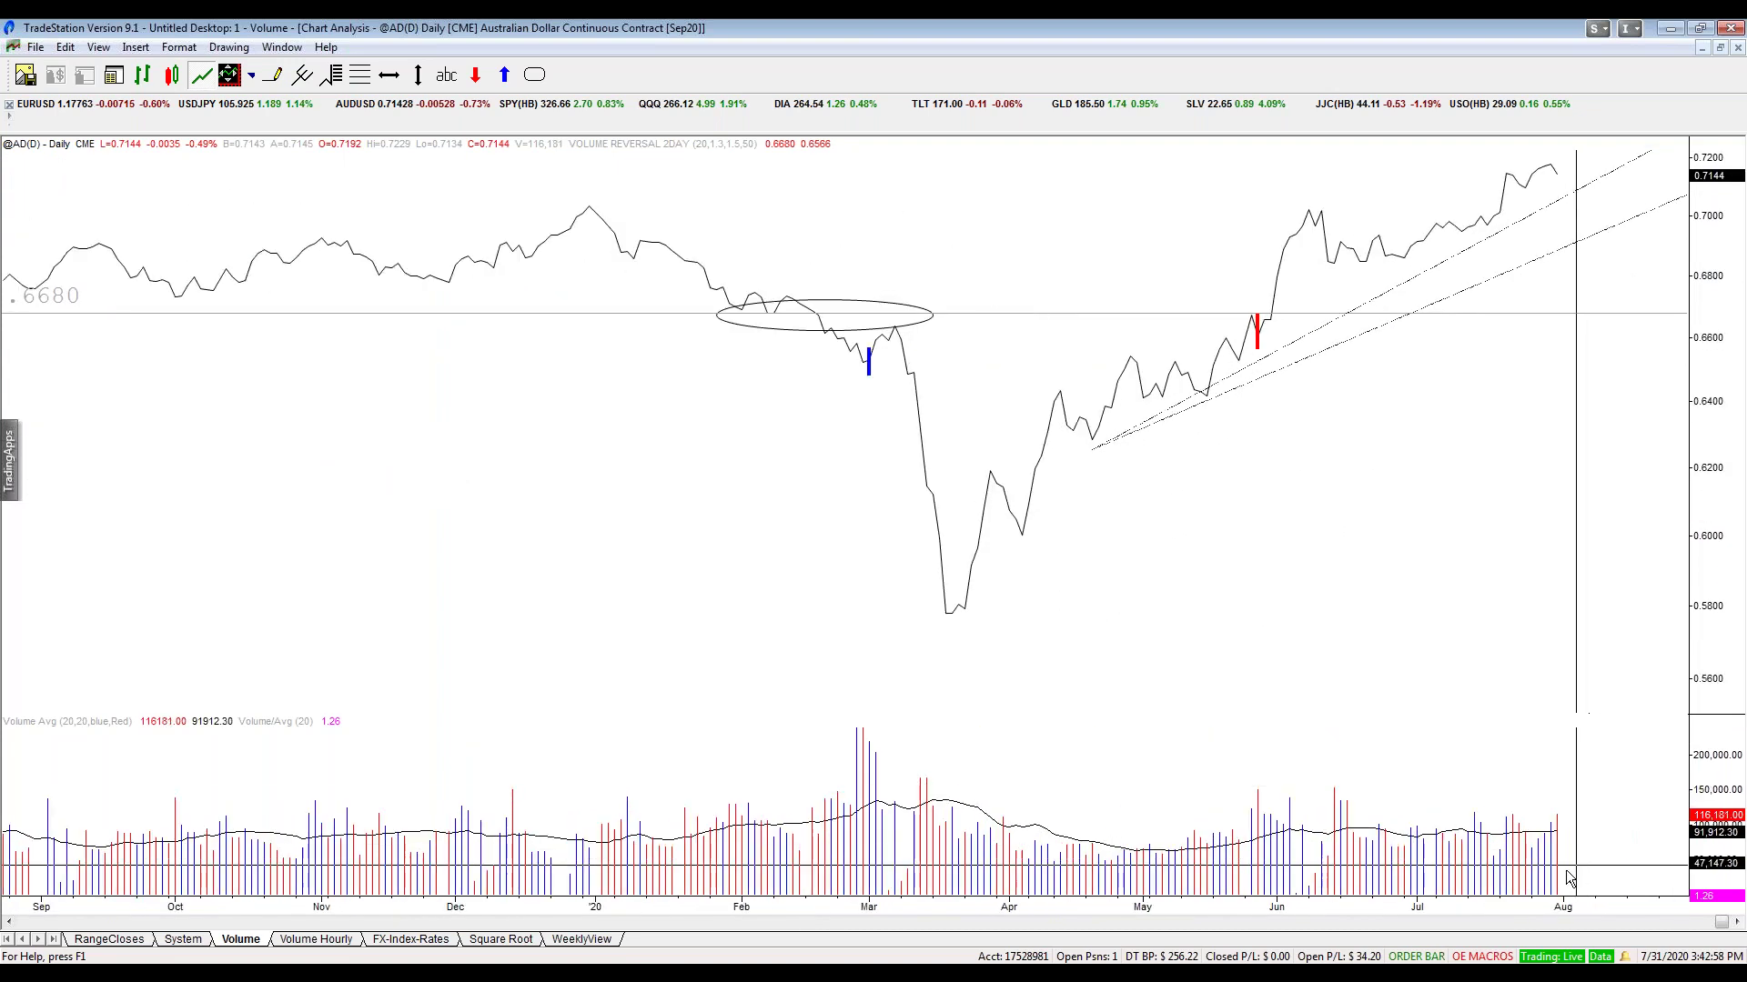
# - Turn off Volume Reversal and enable J-Spike Volume with inputs 50, 20 and Barrier 1.25
pyautogui.rightClick(866, 371)
pyautogui.click(919, 472)
pyautogui.rightClick(830, 441)
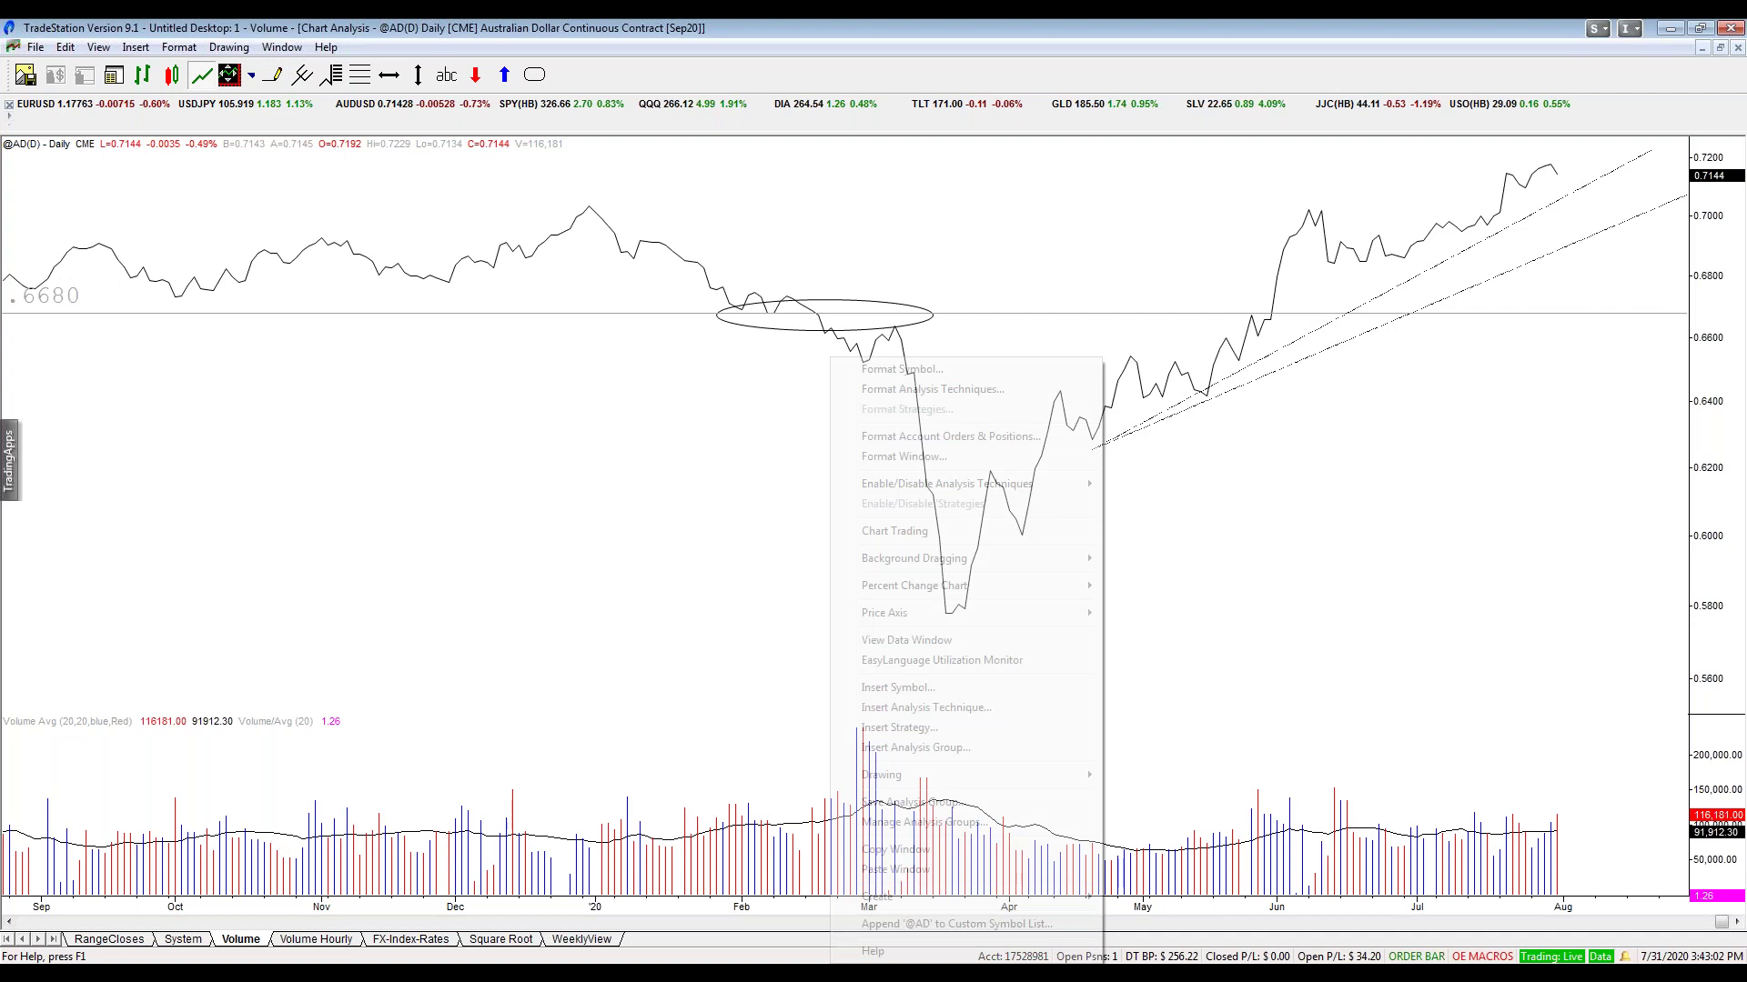
pyautogui.click(890, 393)
pyautogui.click(846, 407)
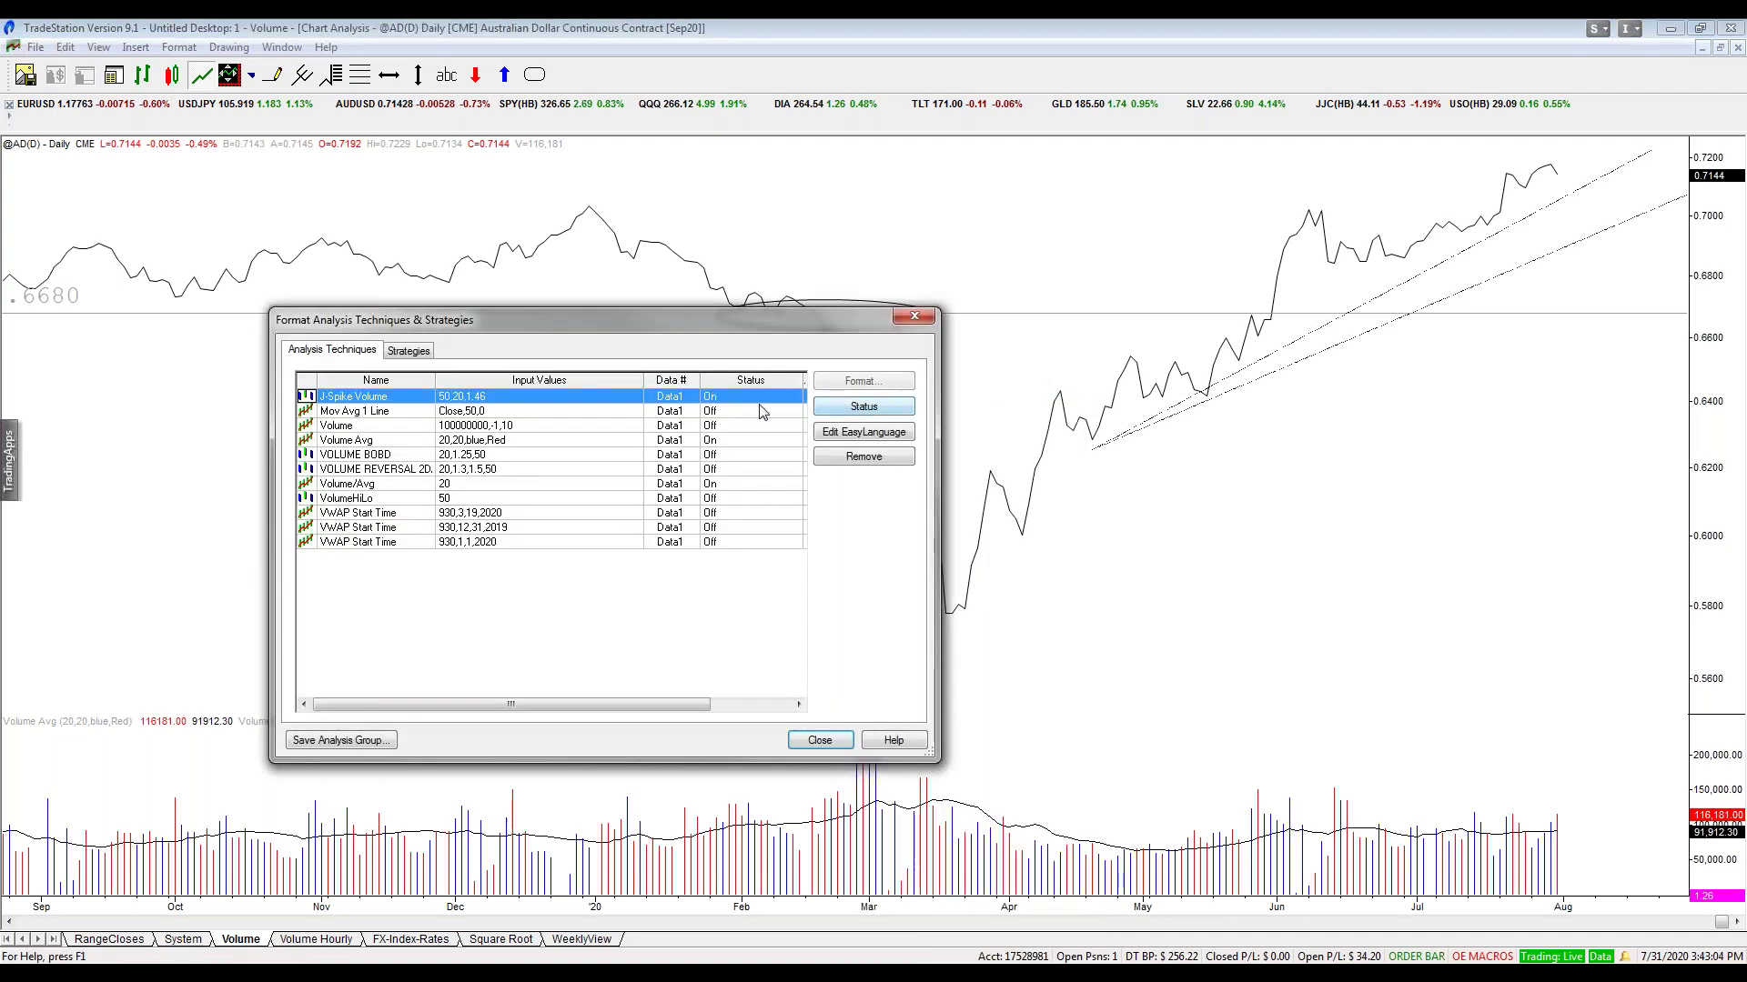
pyautogui.doubleClick(753, 404)
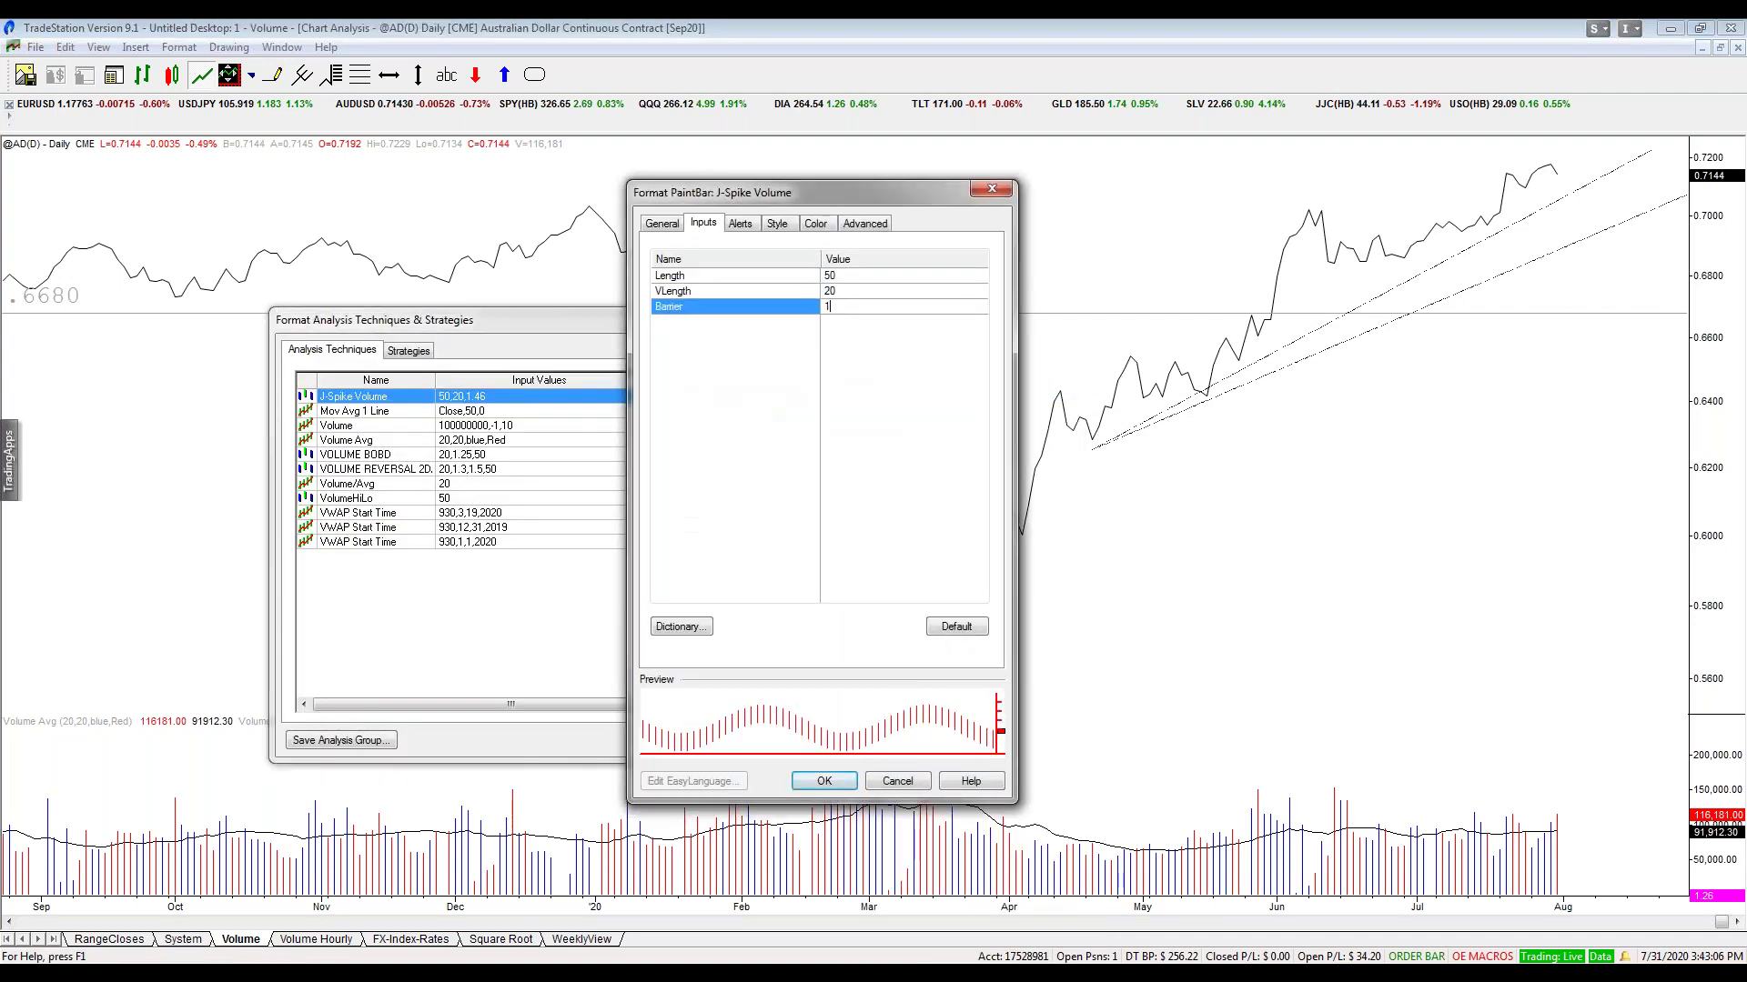
pyautogui.press('Return')
pyautogui.click(799, 320)
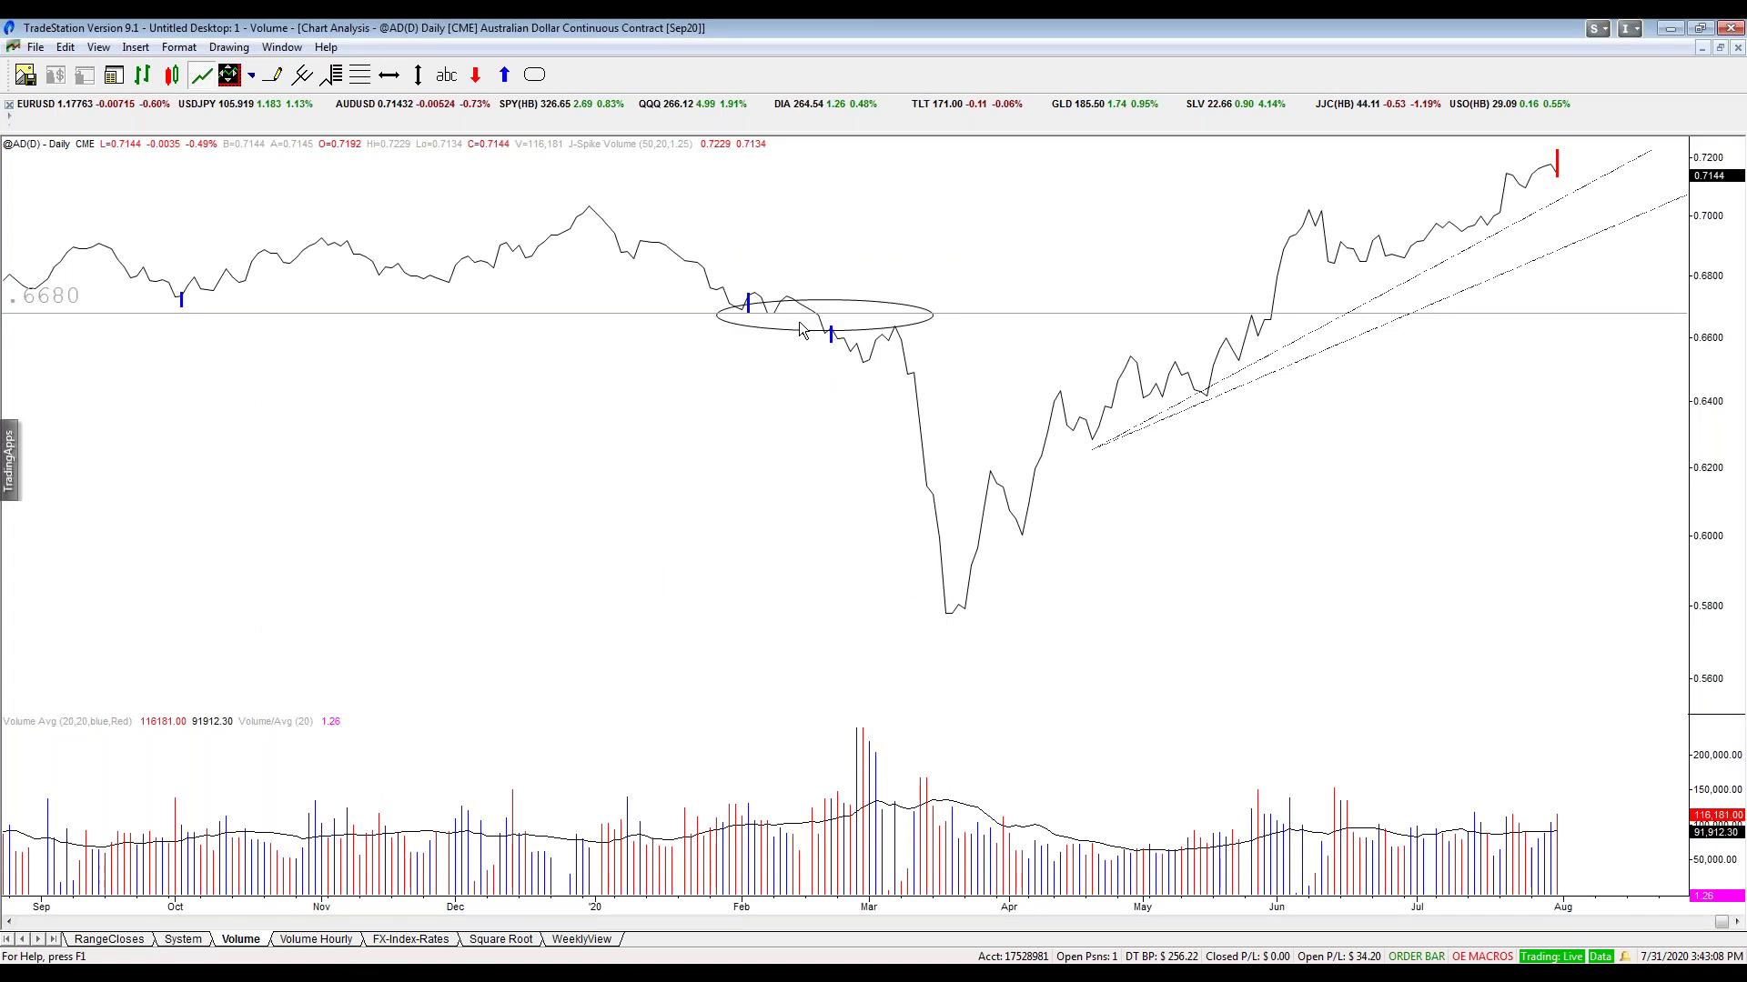
pyautogui.scroll(-5, 802, 449)
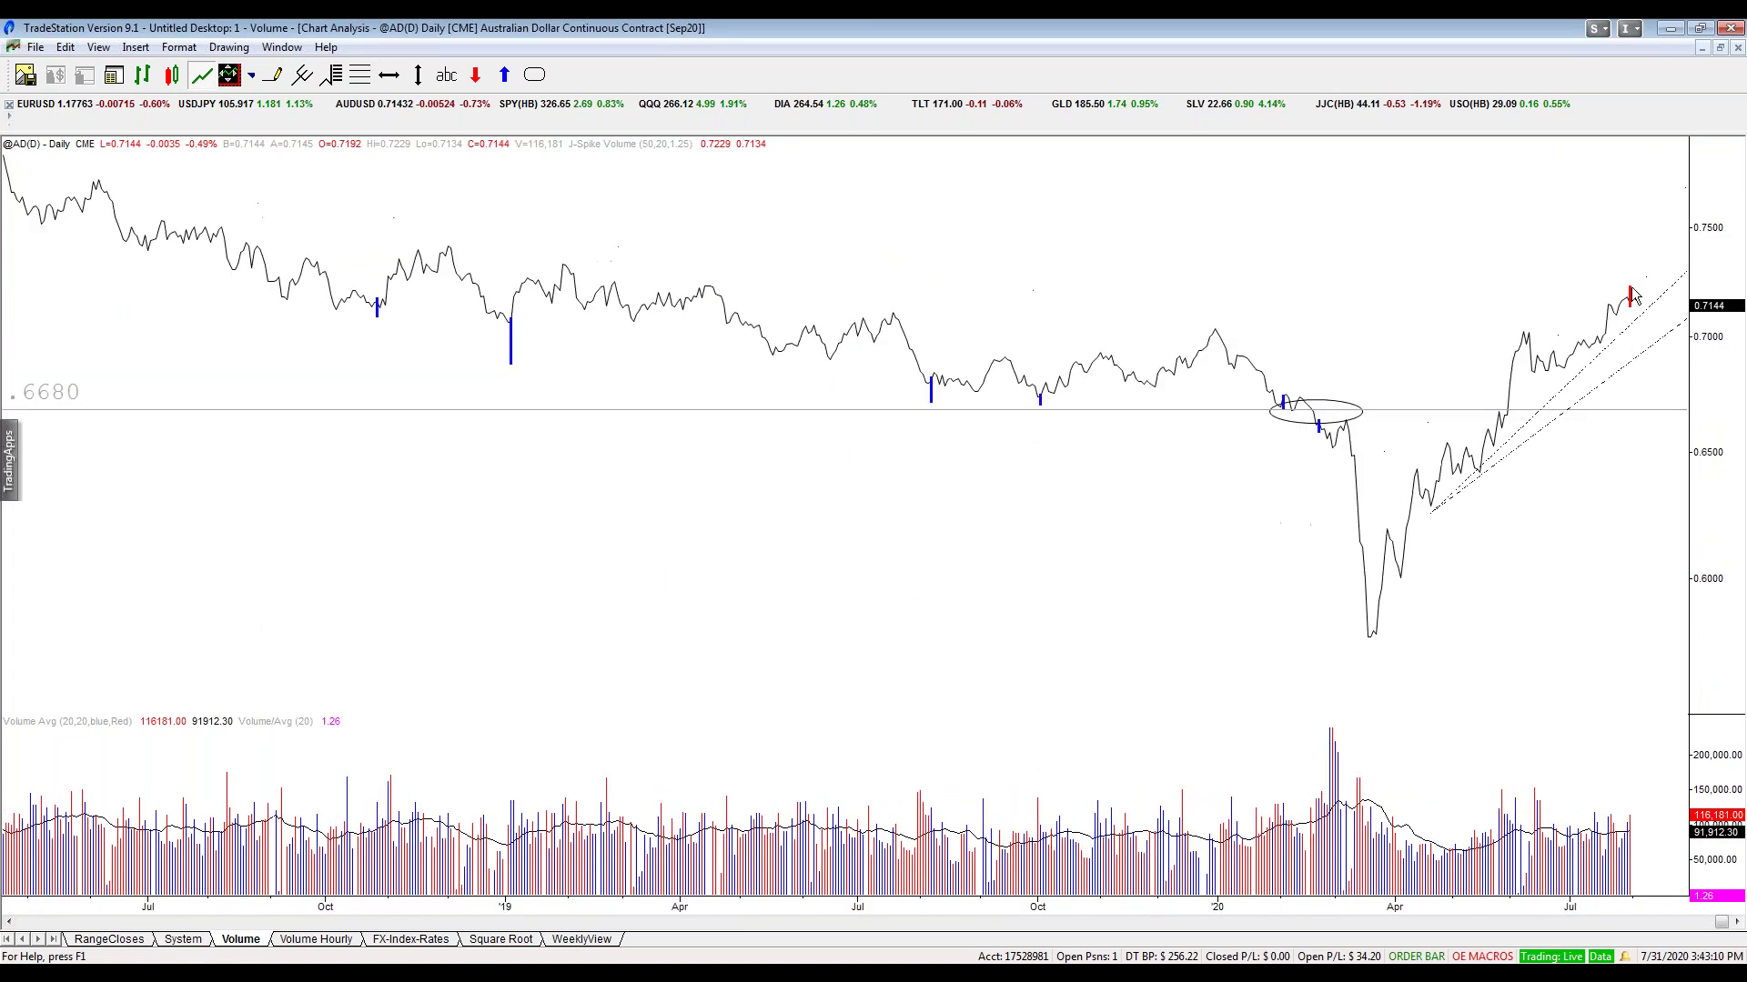
pyautogui.scroll(-3, 649, 342)
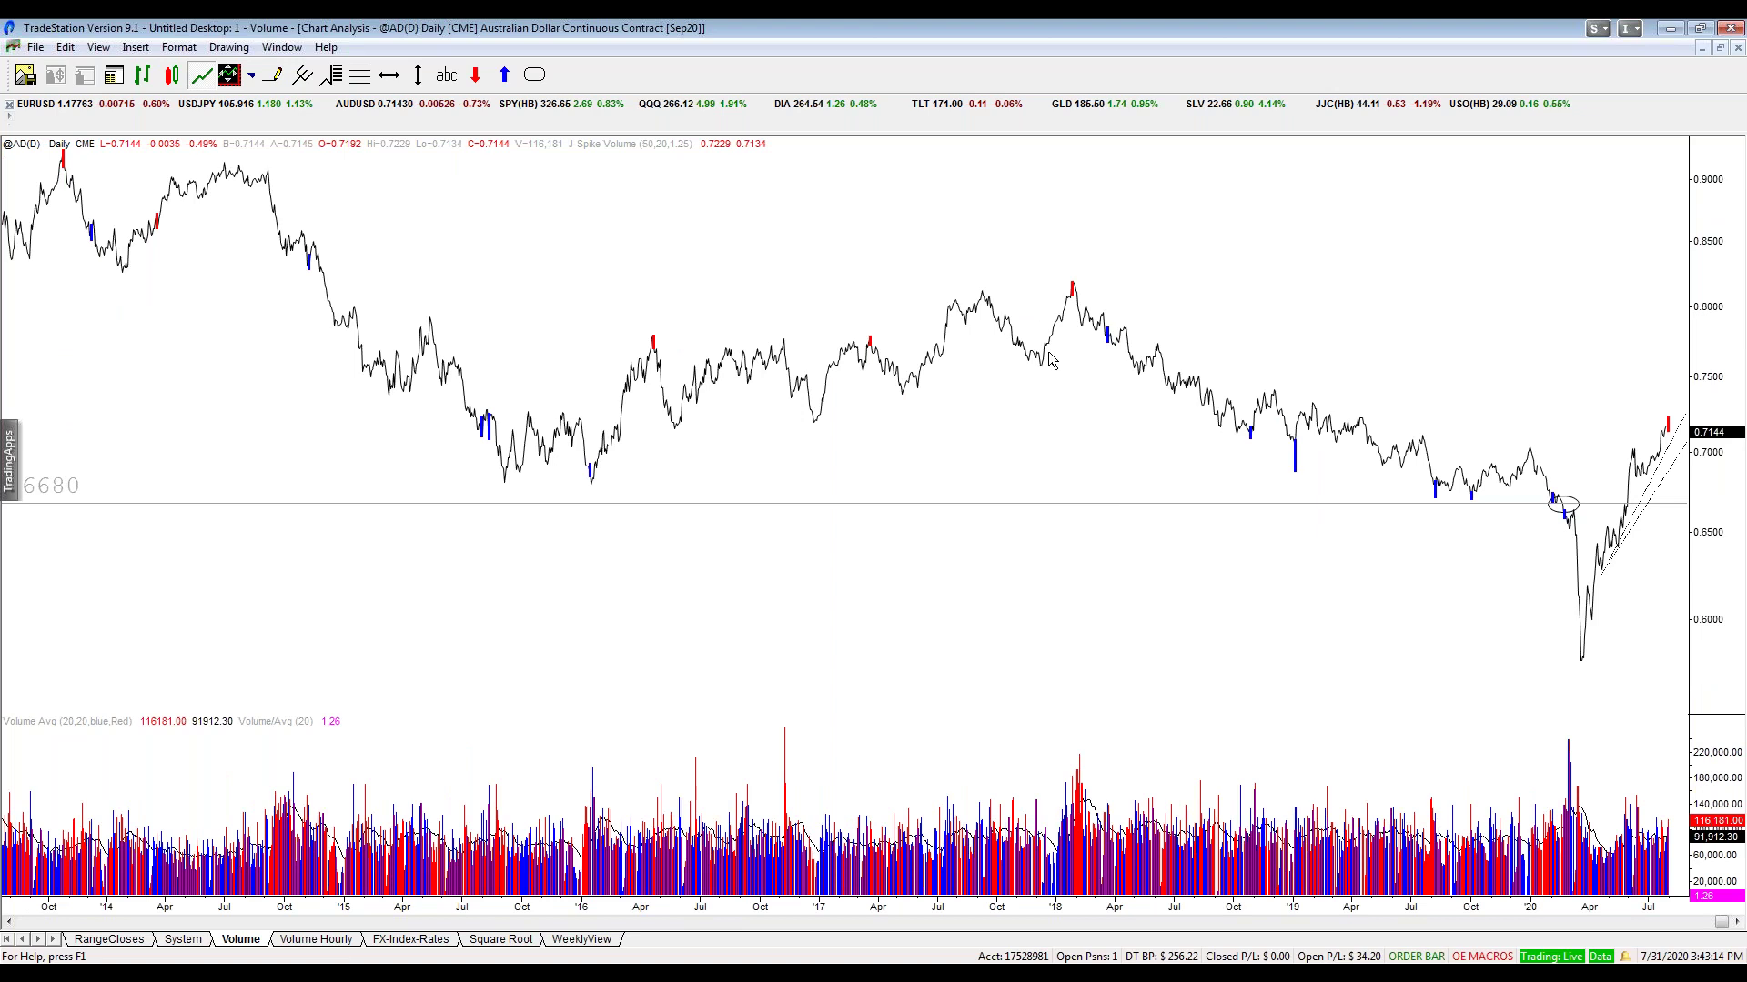
pyautogui.click(1073, 444)
pyautogui.moveTo(1721, 927); pyautogui.dragTo(1277, 940)
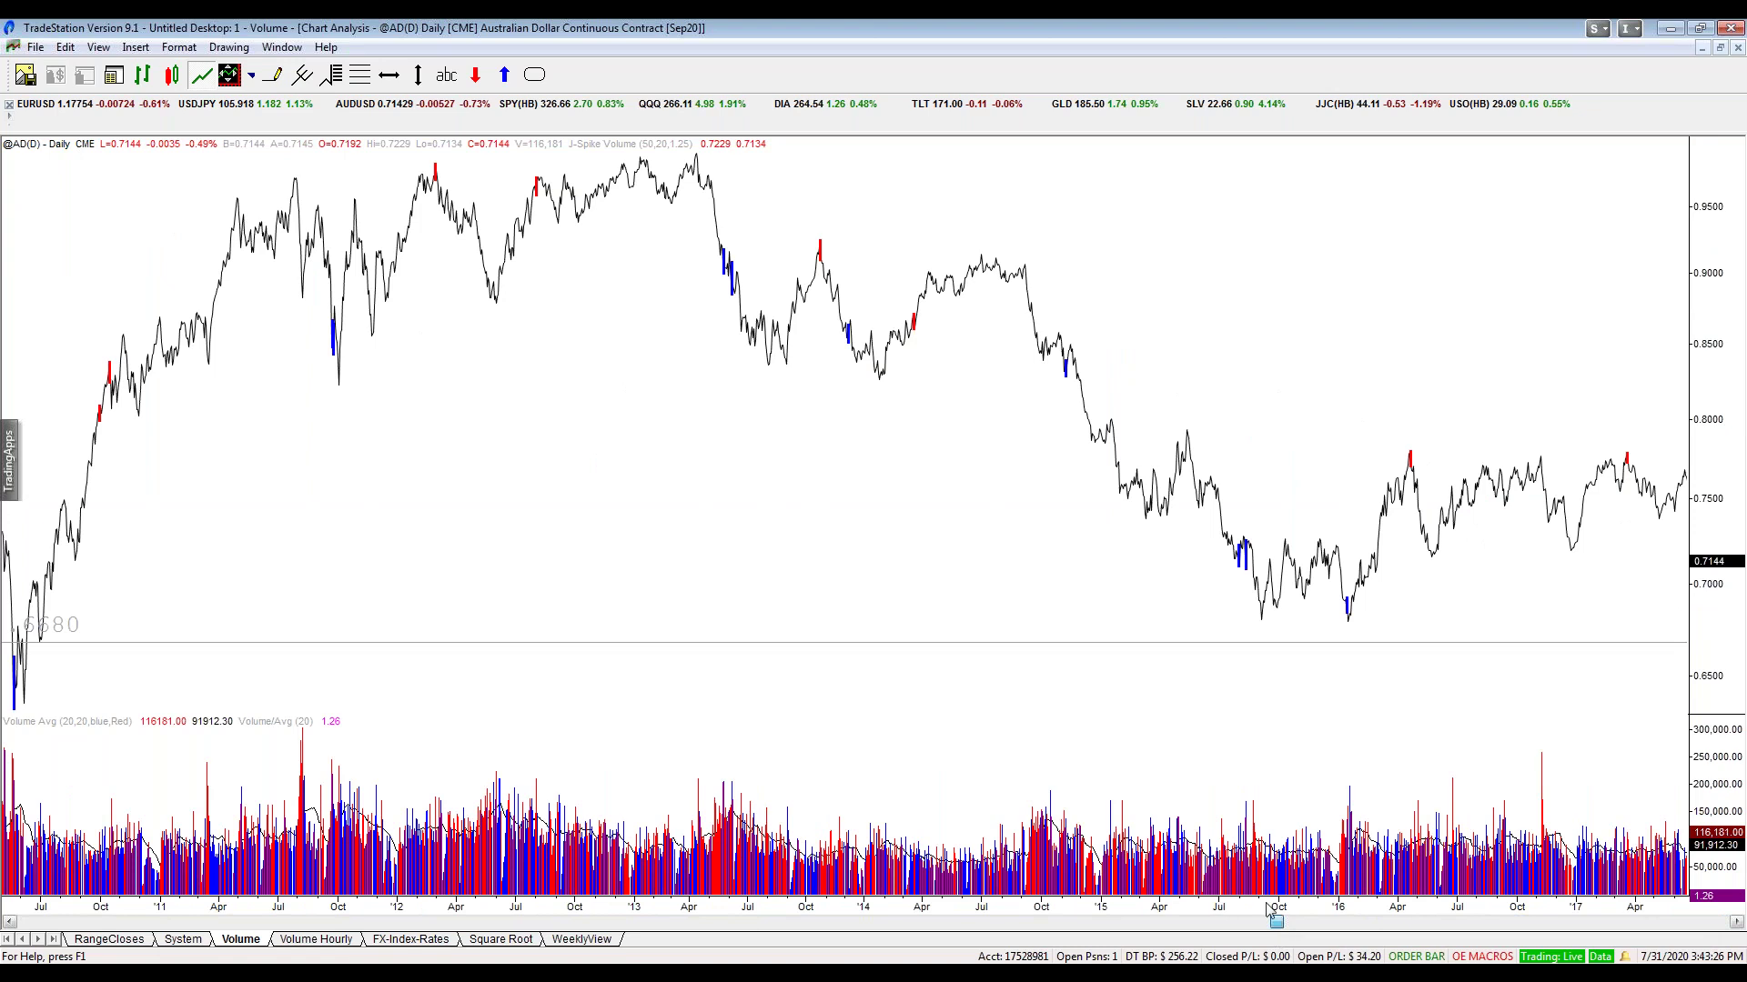
pyautogui.moveTo(448, 223); pyautogui.dragTo(1042, 313)
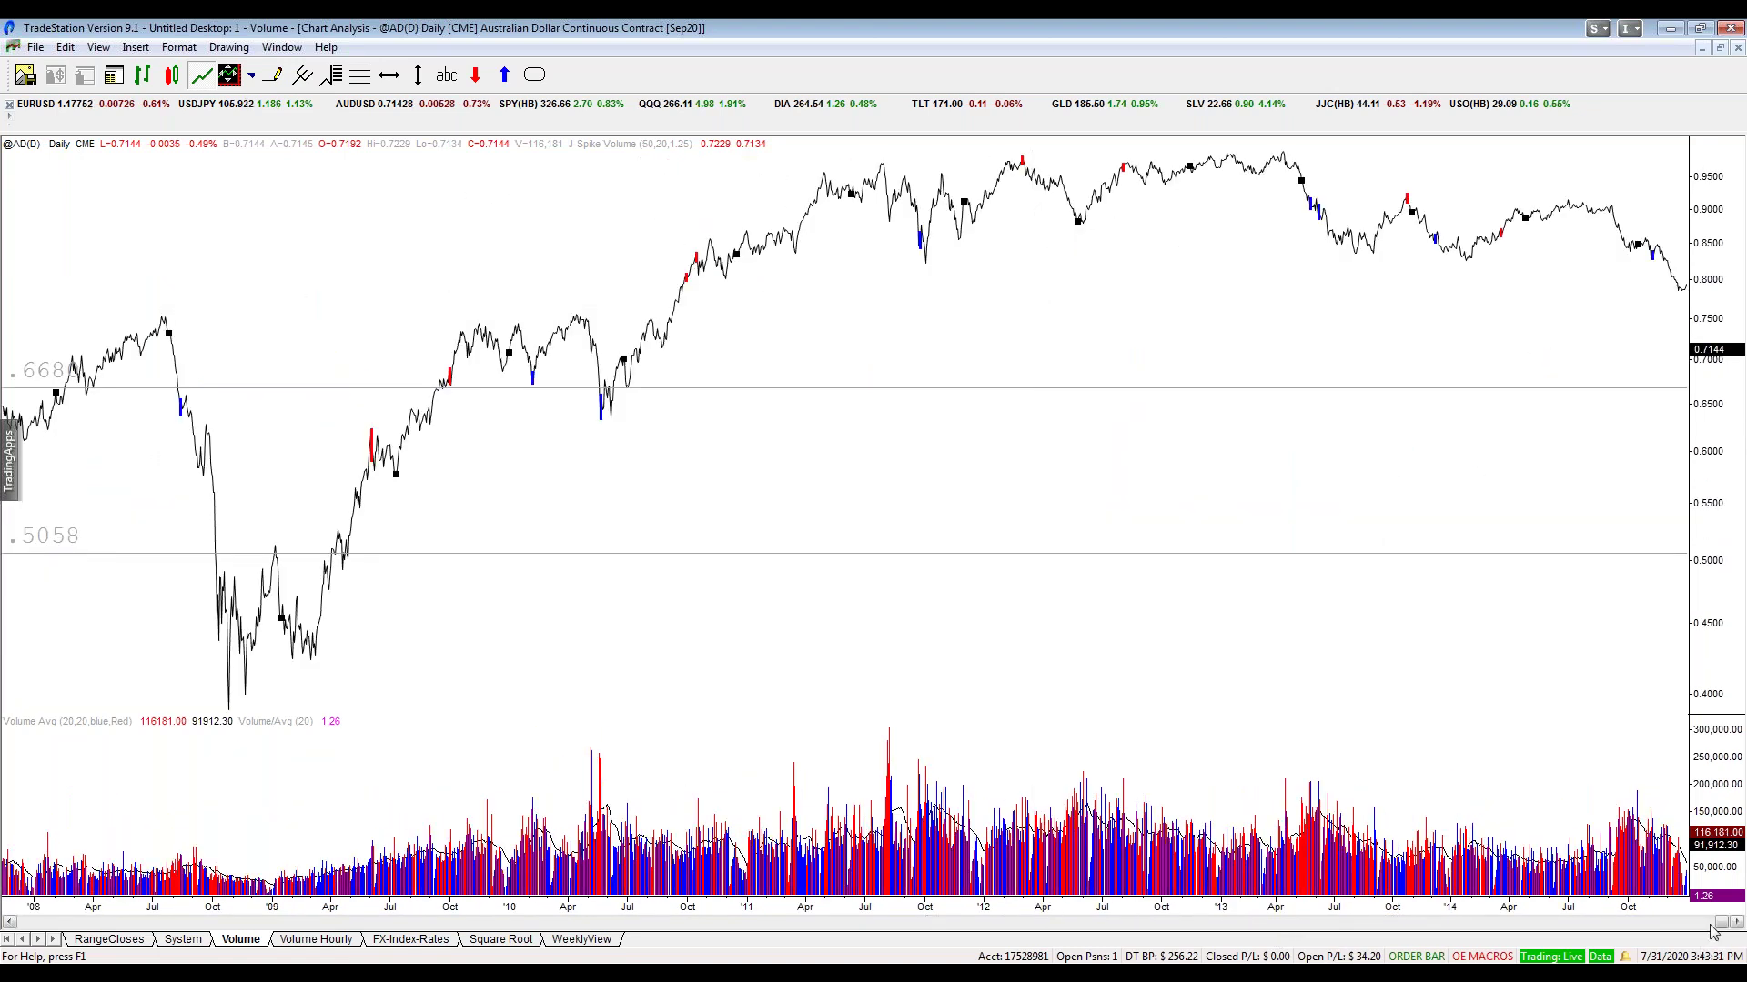
pyautogui.click(1711, 927)
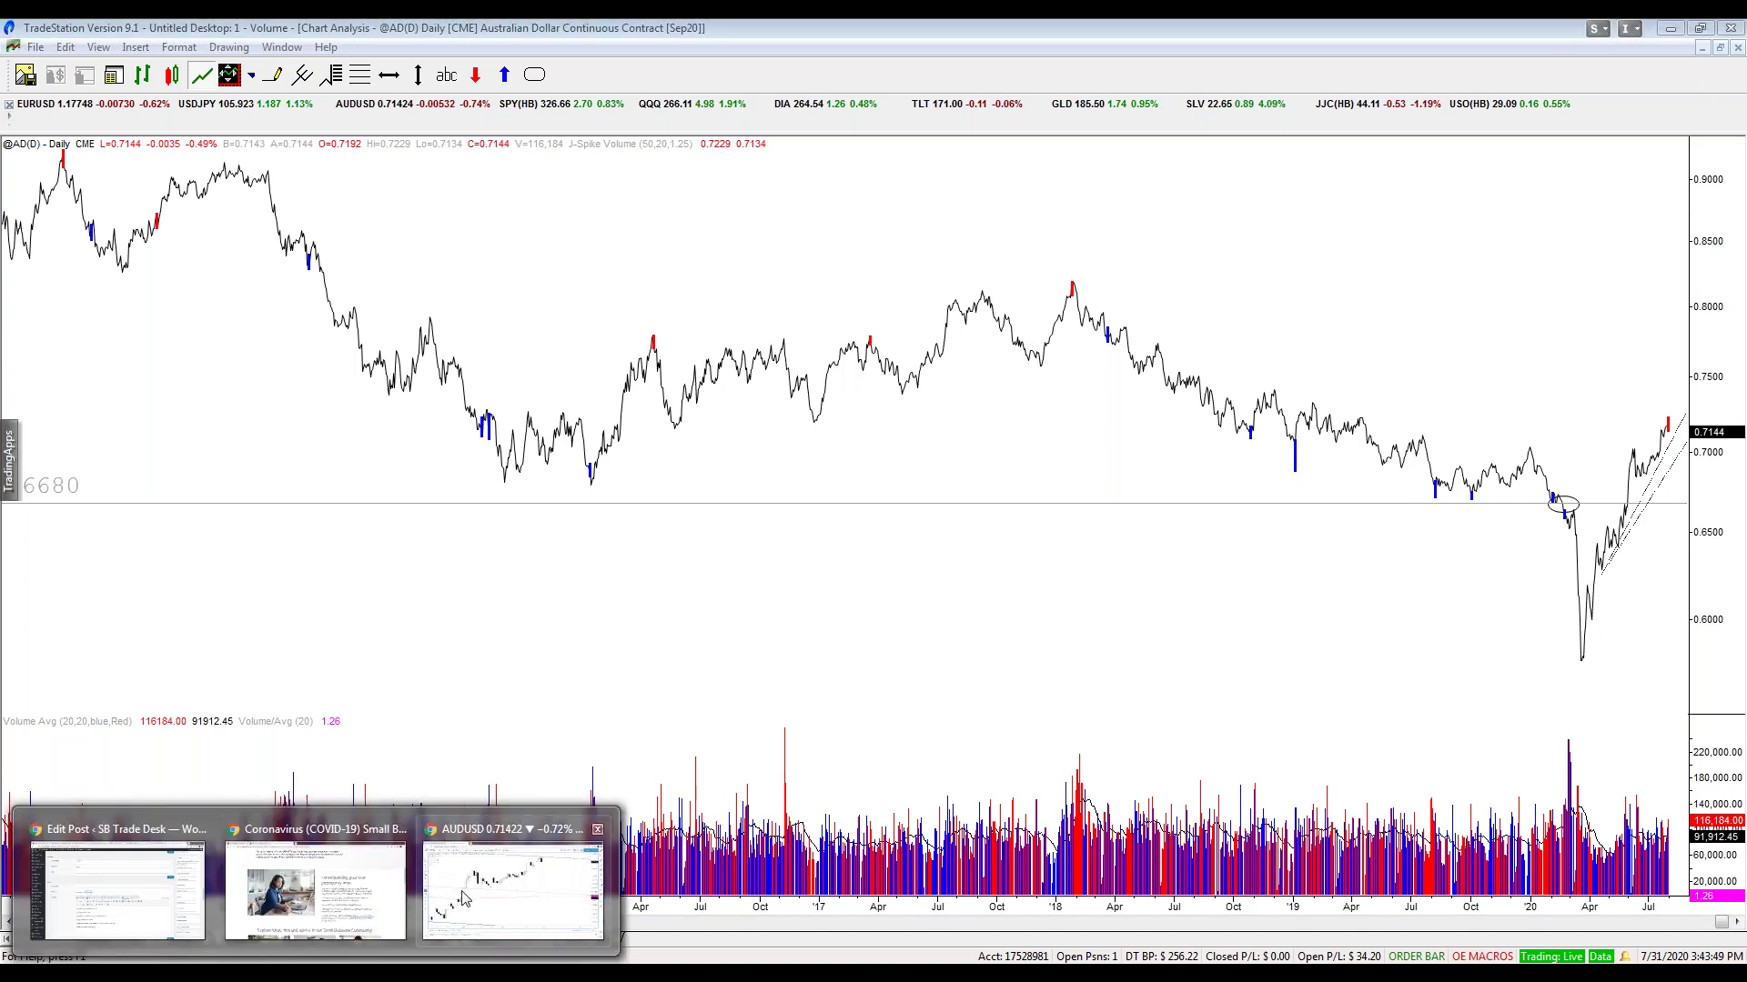
# - Set the lower AUDUSD chart to the 60-minute interval and maximize it
pyautogui.click(492, 873)
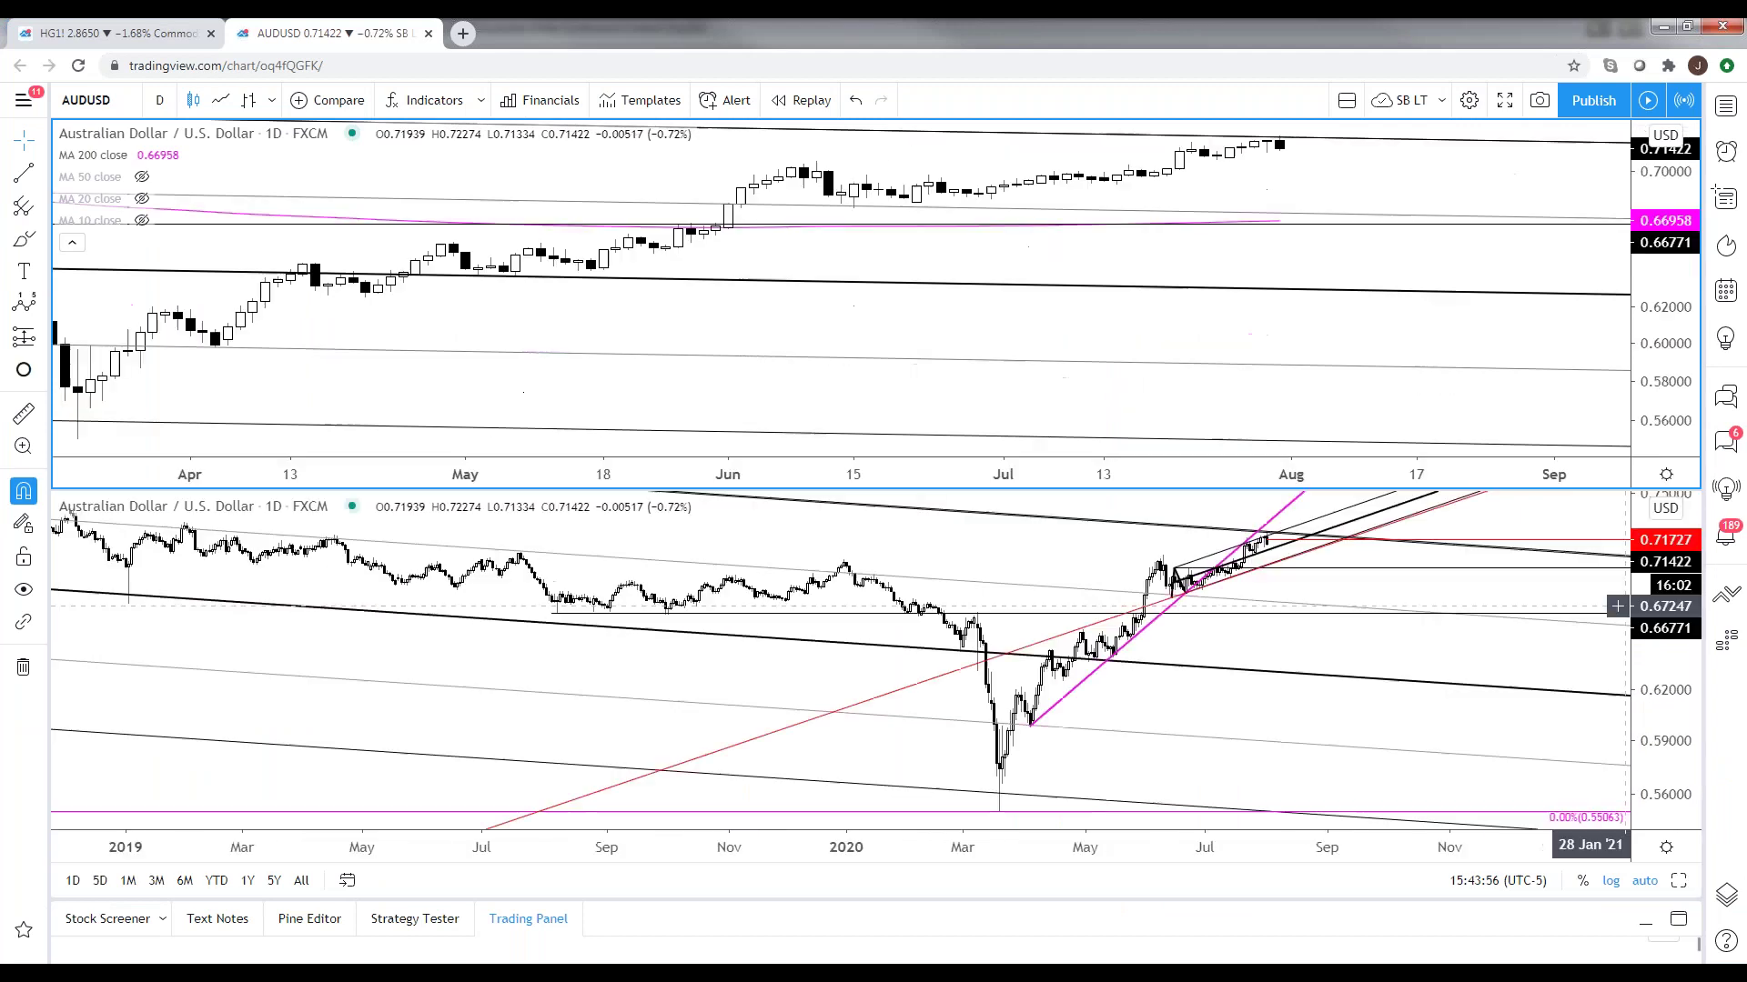
pyautogui.write('60')
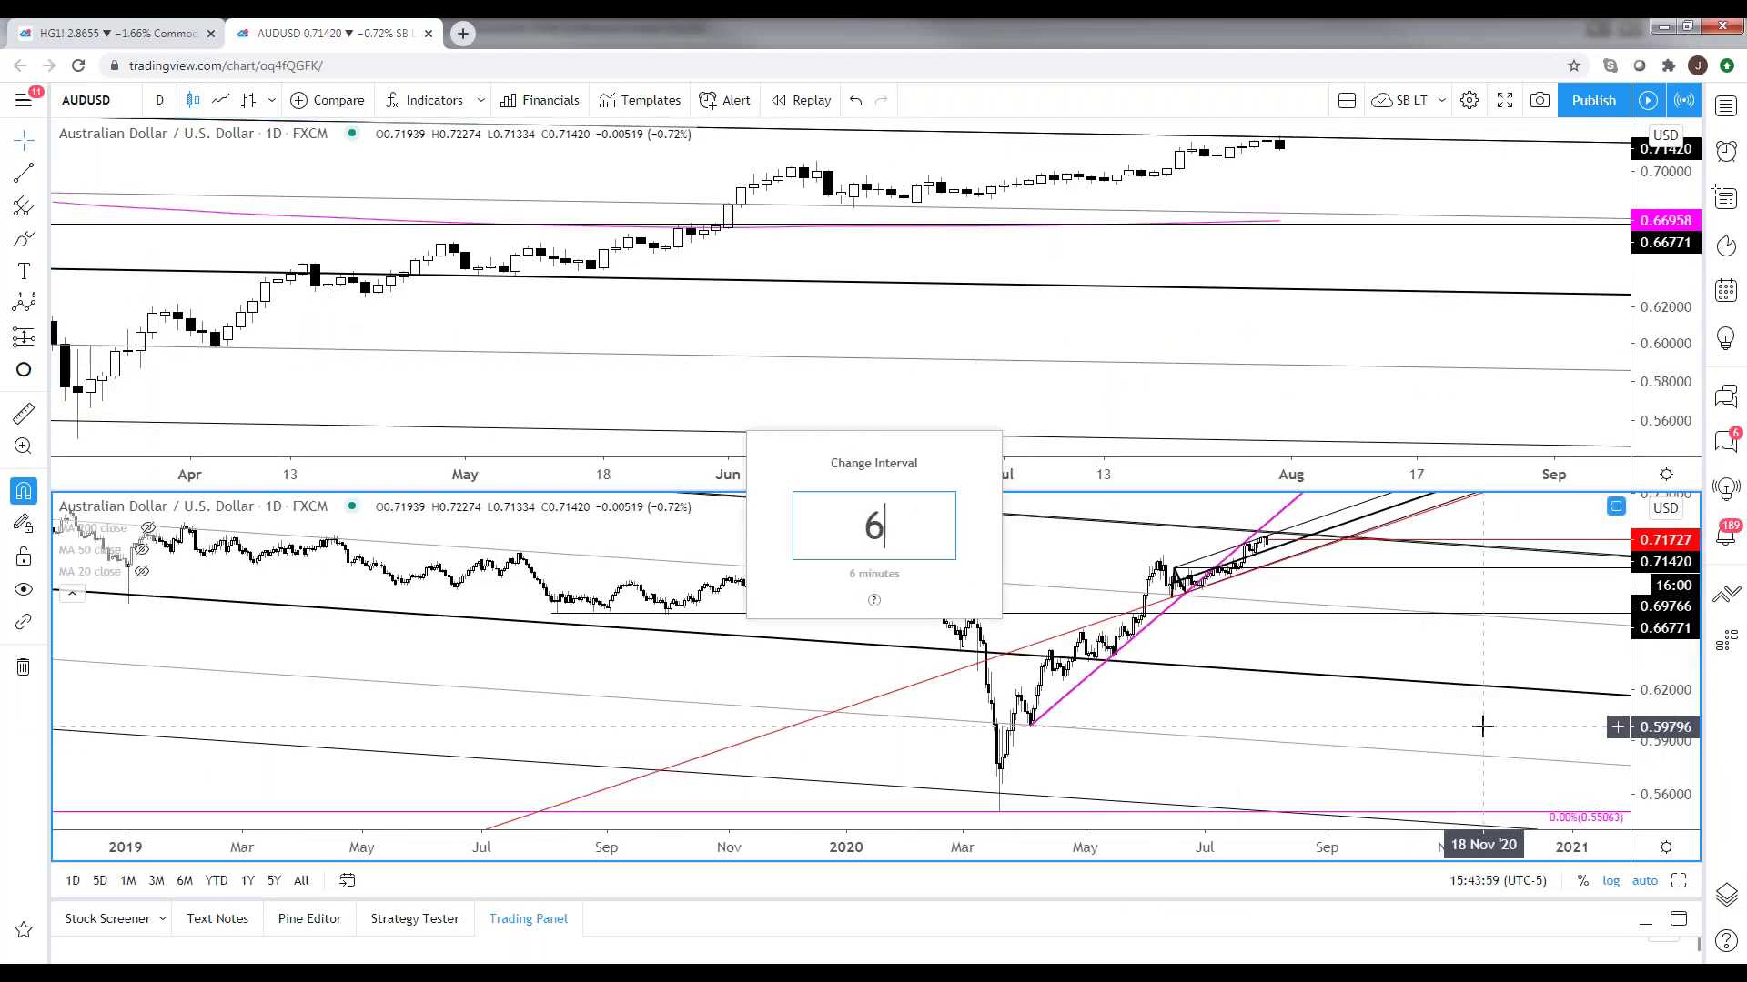
pyautogui.press('Return')
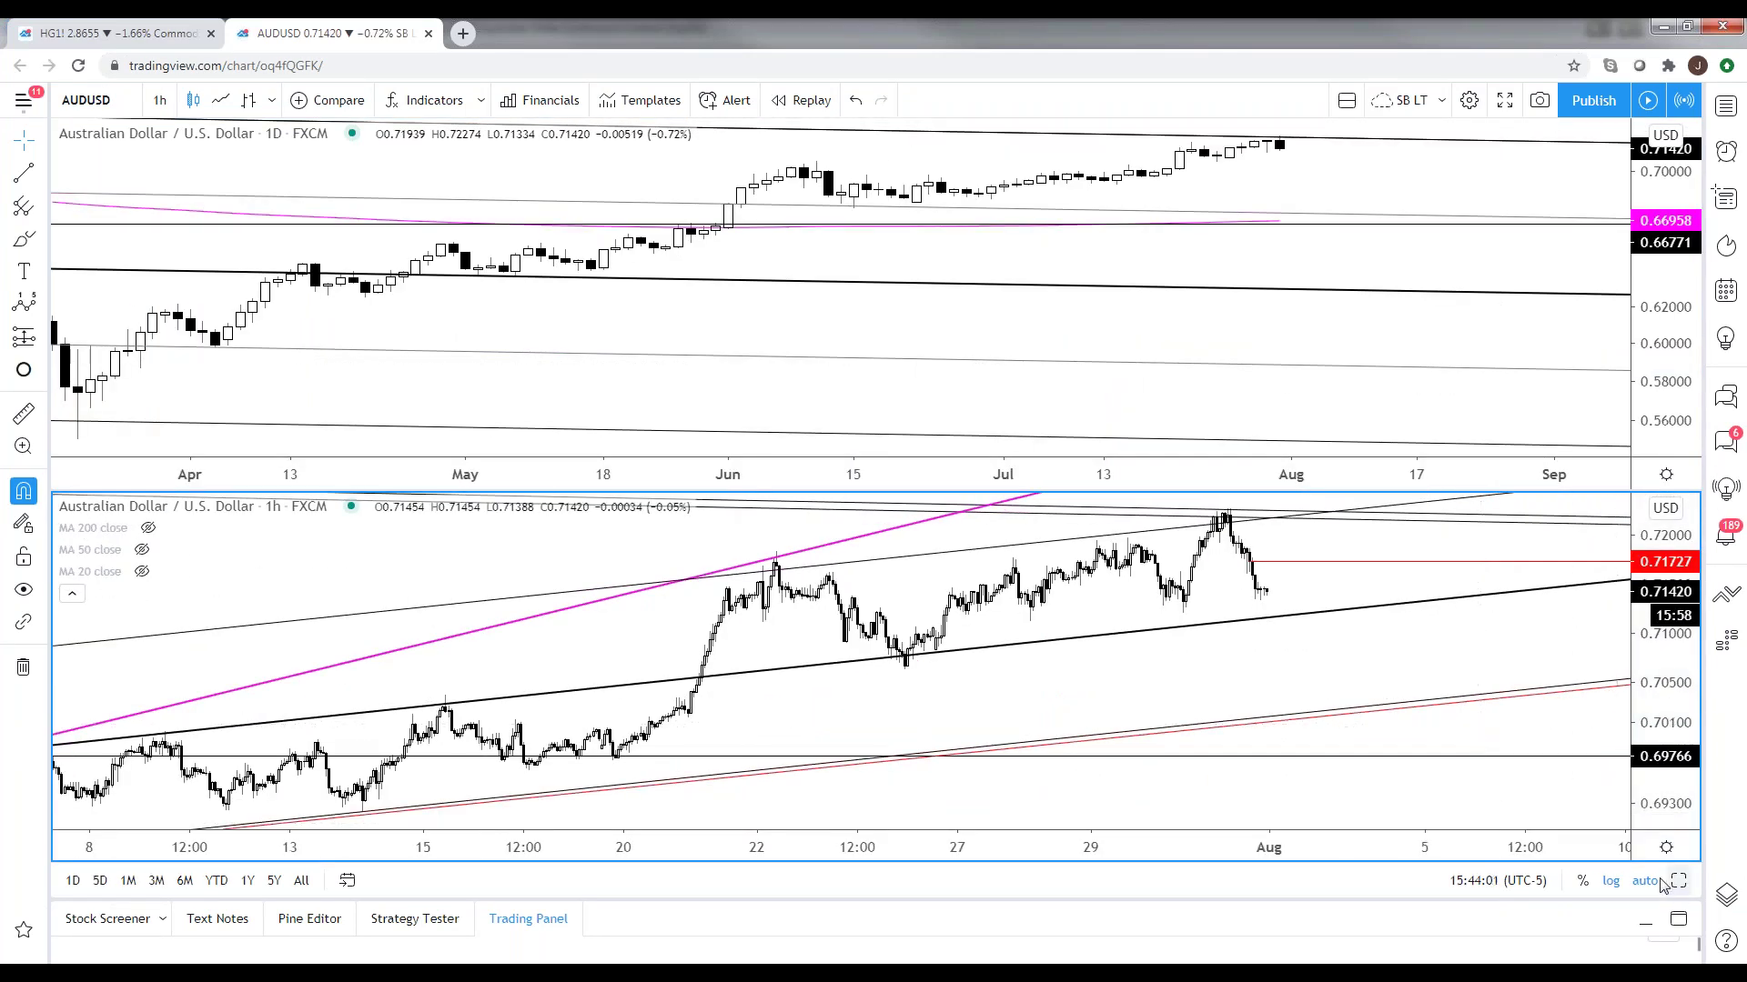
pyautogui.click(1676, 882)
pyautogui.scroll(-10, 1497, 661)
pyautogui.scroll(-2, 1496, 661)
pyautogui.scroll(5, 1209, 800)
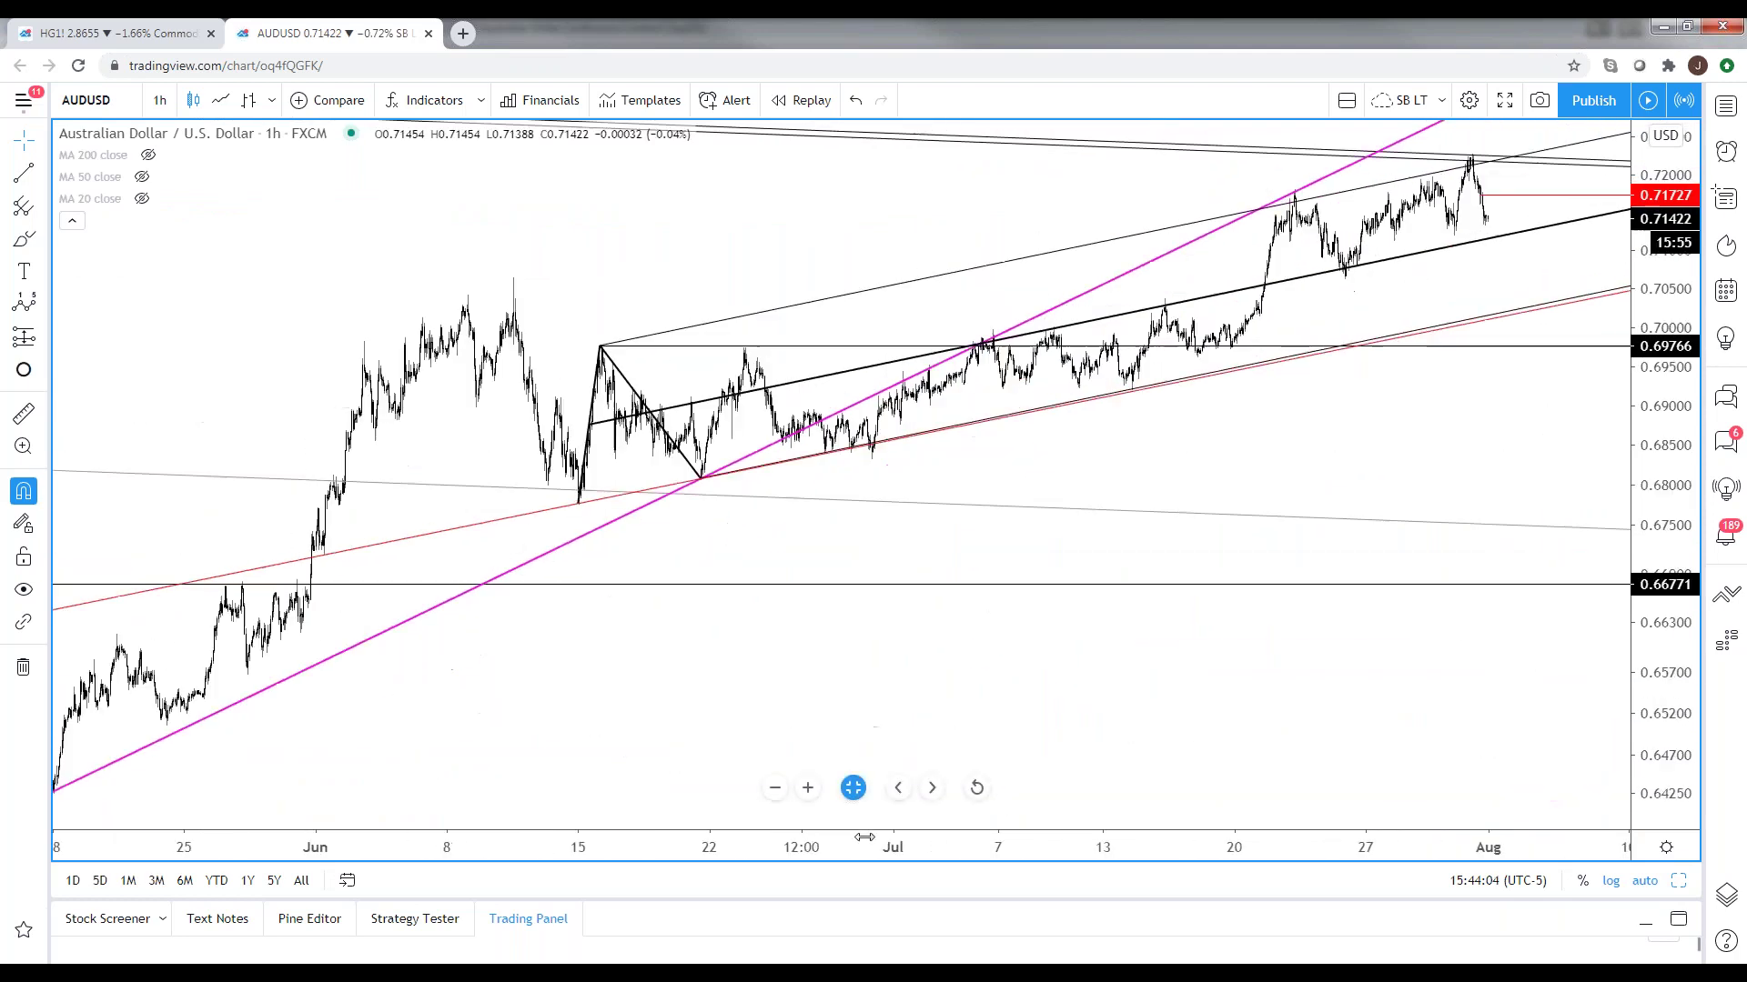
# - Make the magenta trend line grey at the thinnest weight, then select the red trend line
pyautogui.click(426, 605)
pyautogui.doubleClick(417, 617)
pyautogui.click(846, 308)
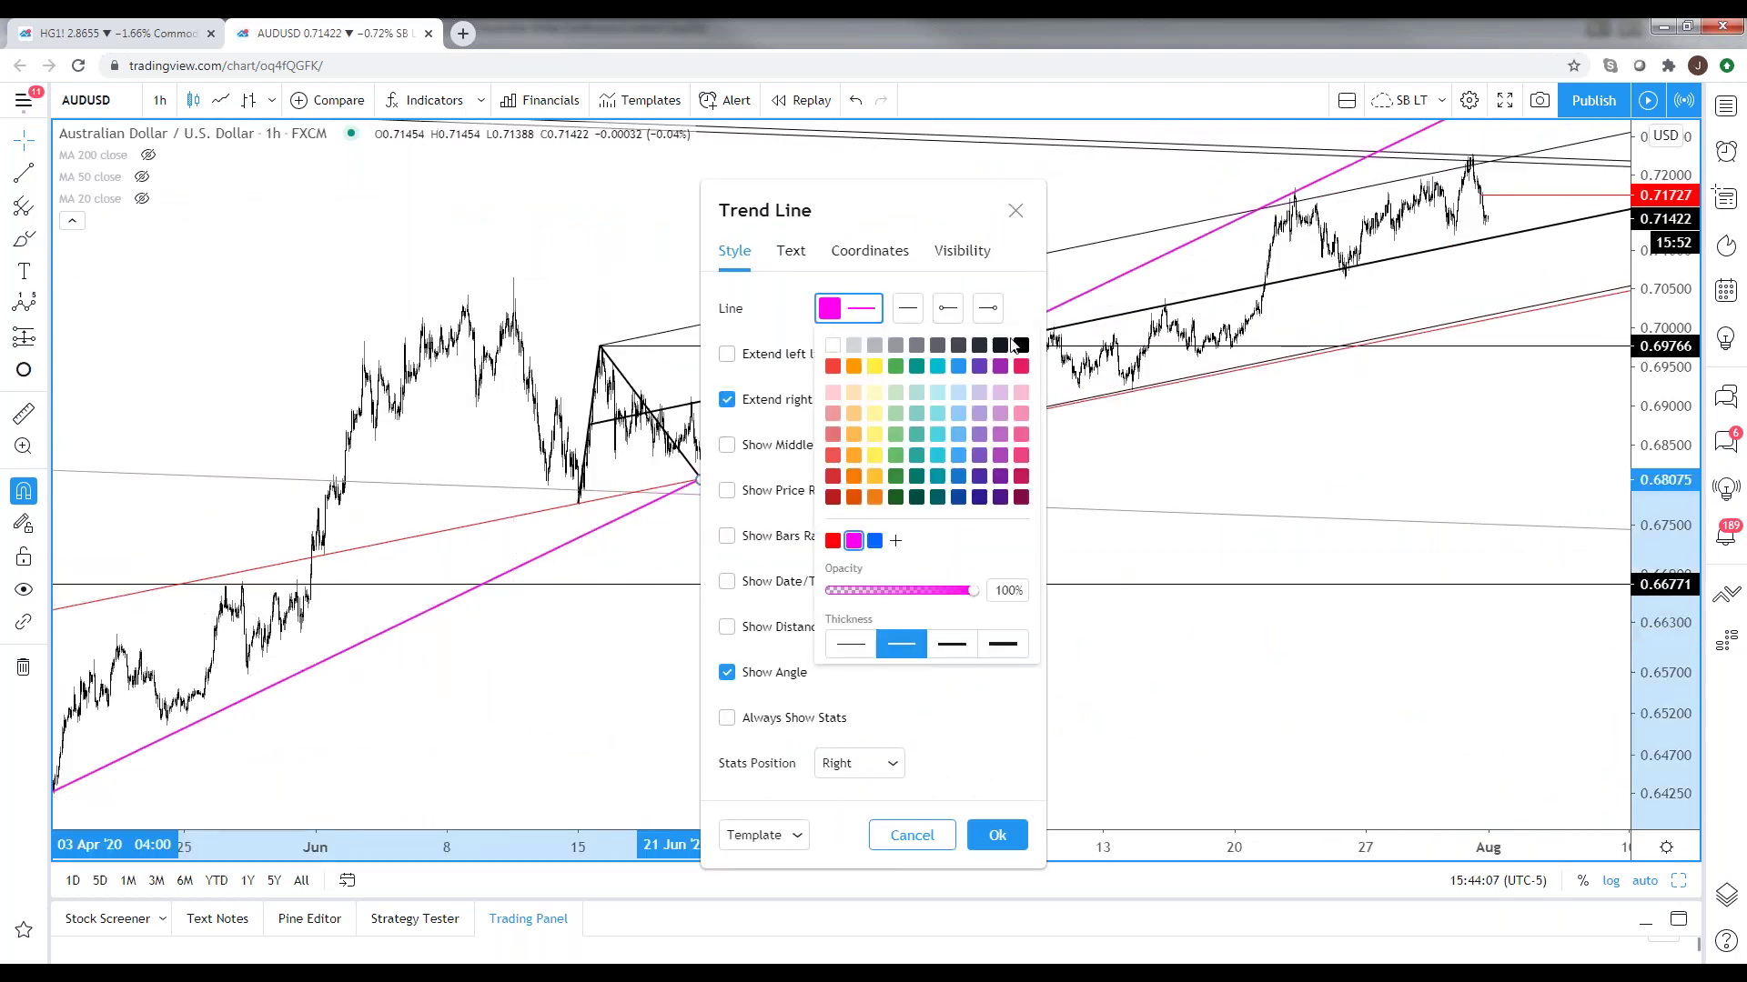
pyautogui.click(902, 344)
pyautogui.click(864, 643)
pyautogui.click(448, 783)
pyautogui.scroll(5, 449, 783)
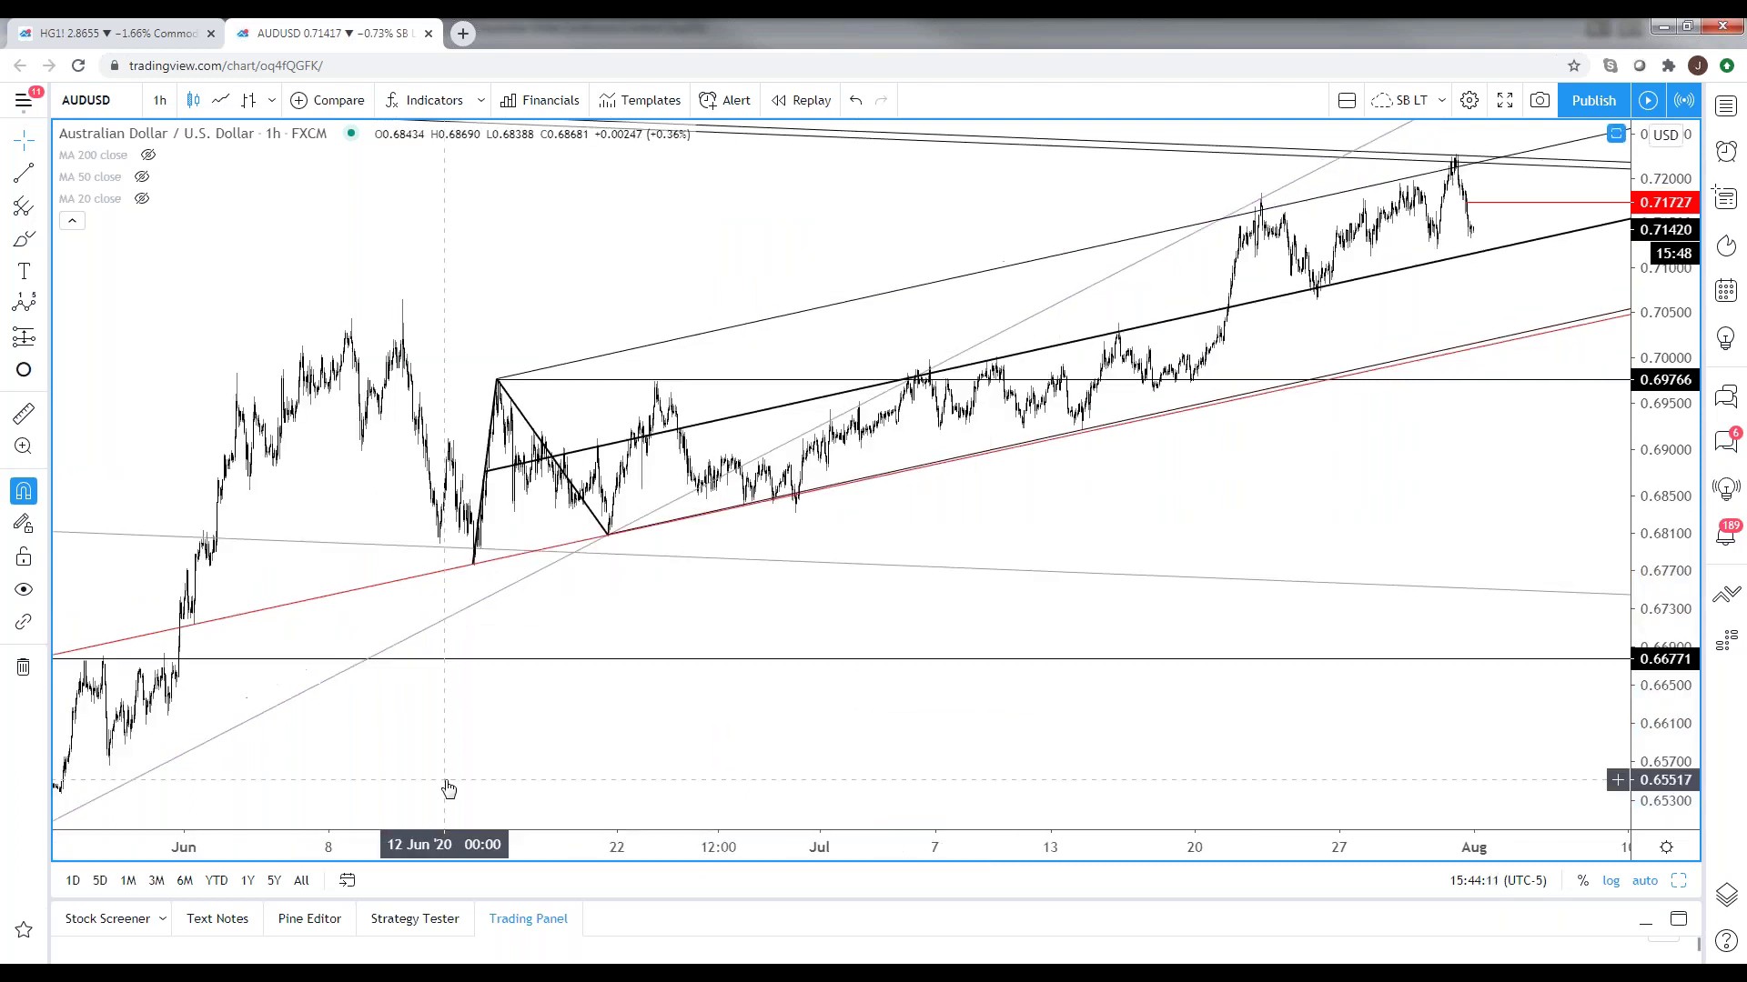
pyautogui.click(357, 737)
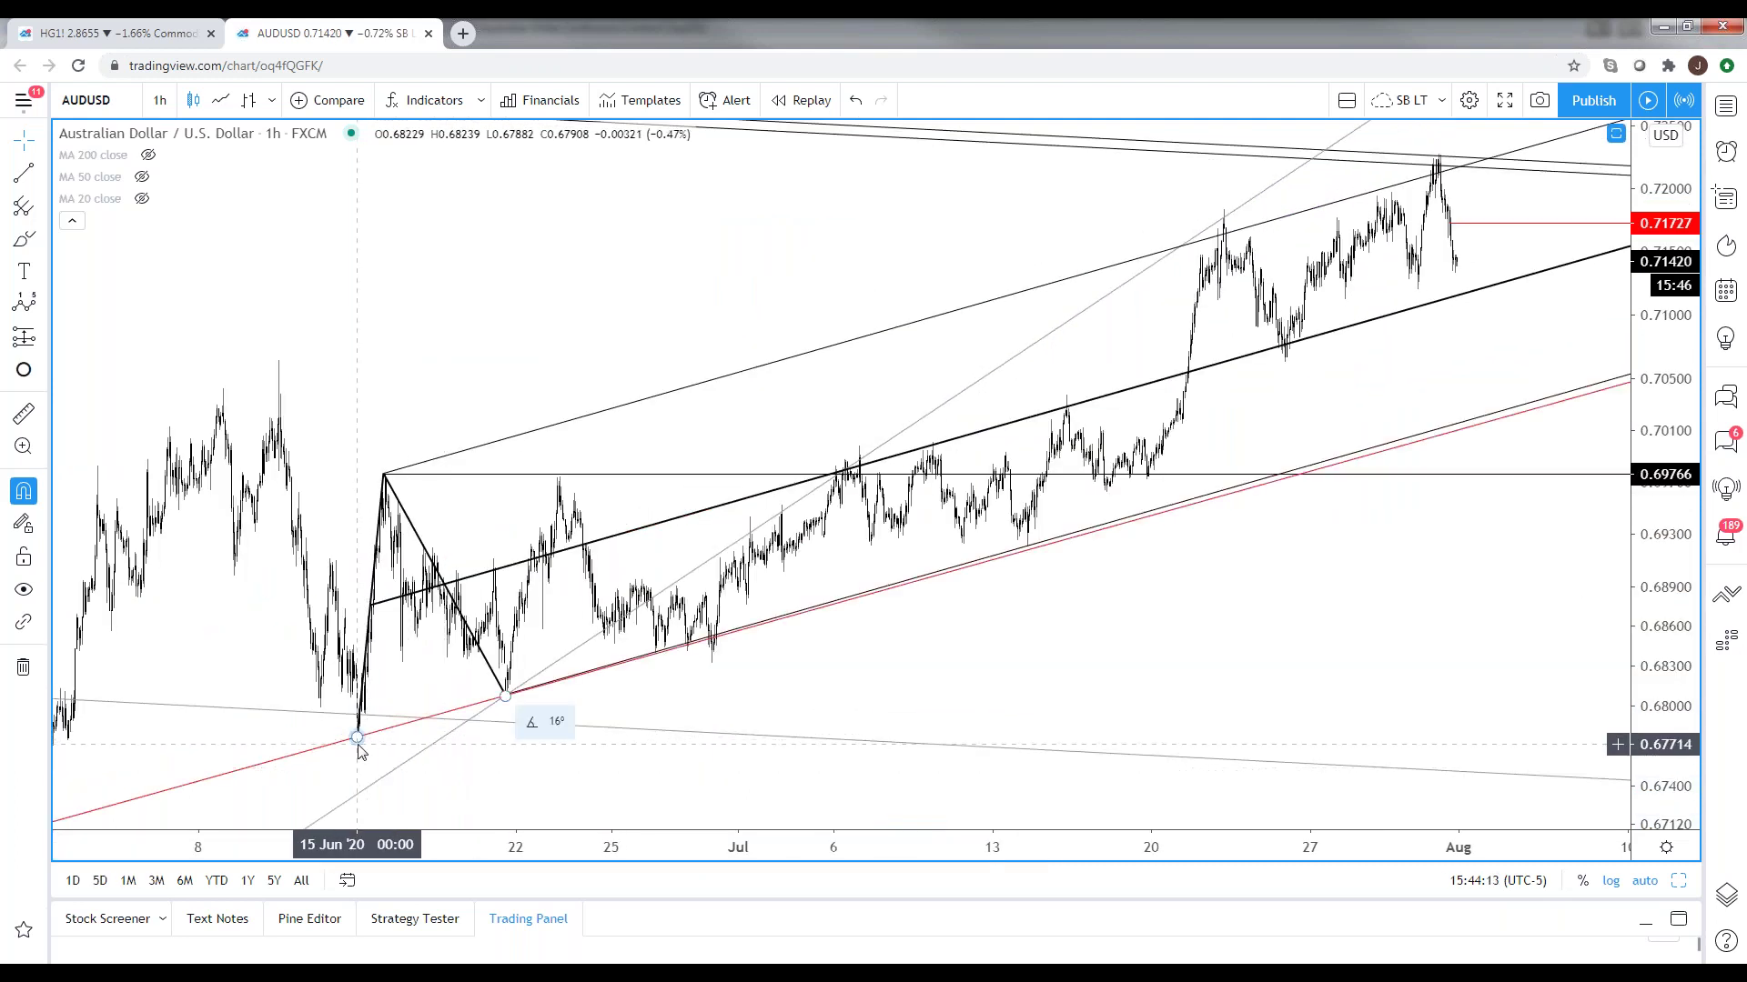
pyautogui.scroll(2, 1591, 351)
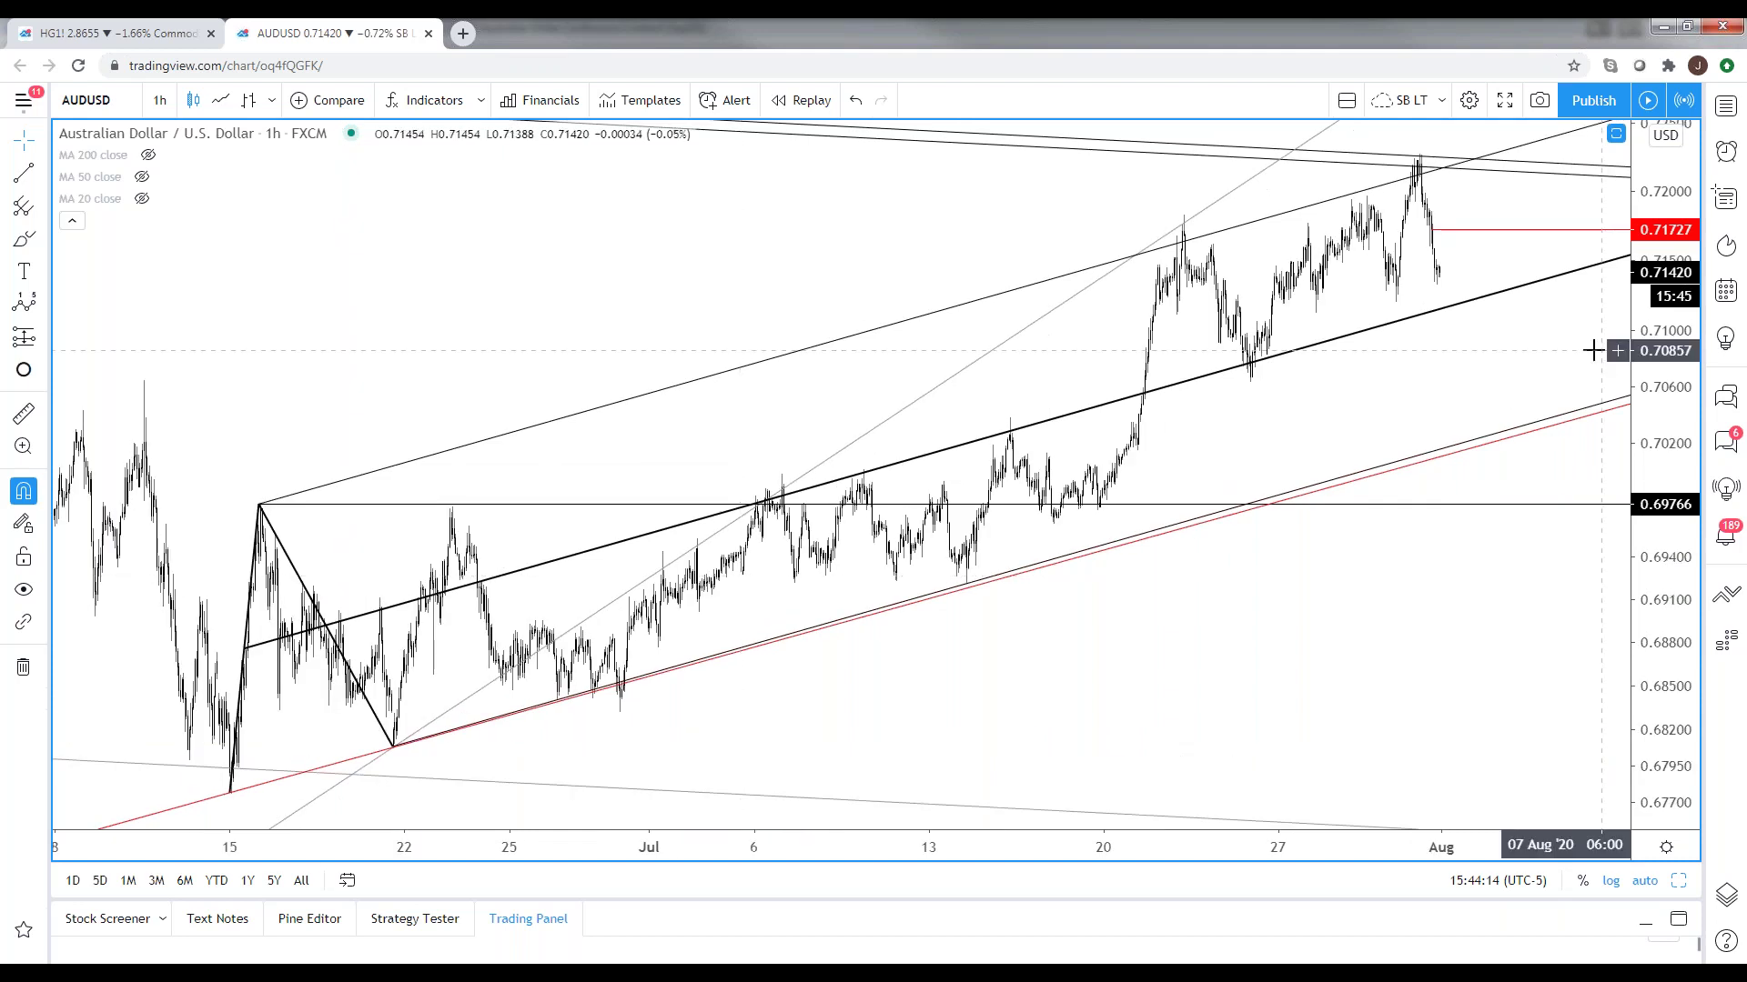
# - Zoom the hourly AUDUSD channel in and out, then bring TradeStation back to the front
pyautogui.scroll(2, 1377, 706)
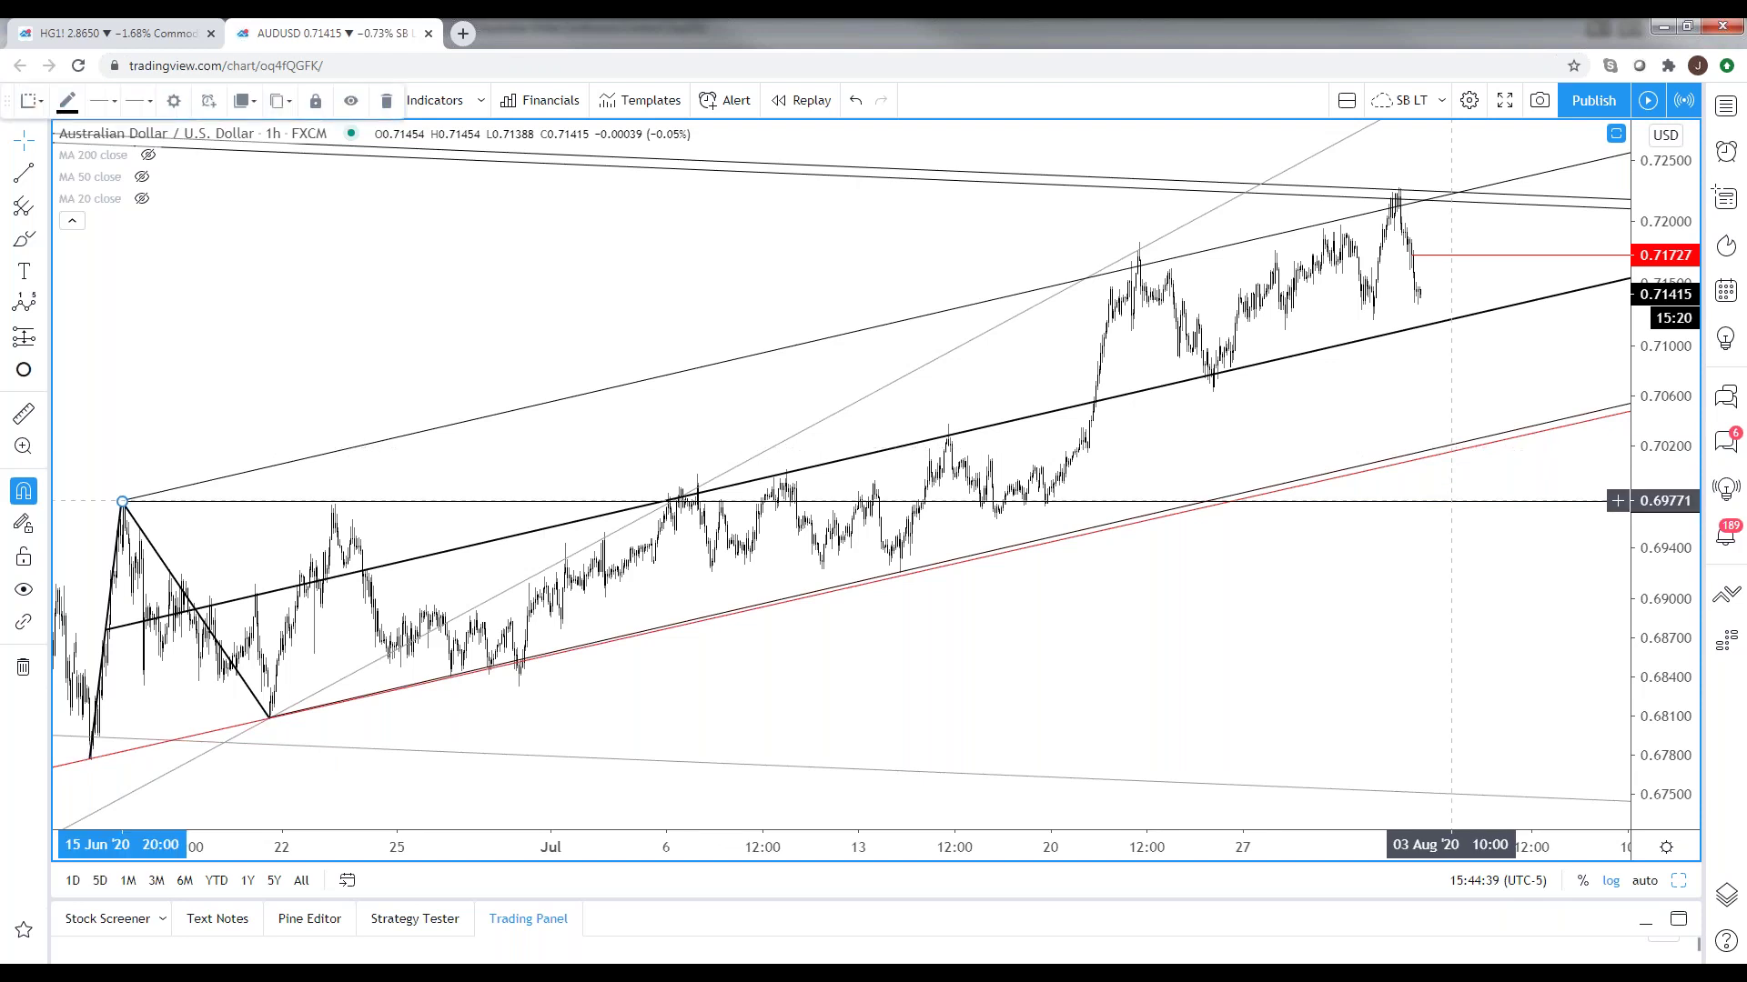
pyautogui.scroll(-2, 1445, 502)
pyautogui.scroll(-3, 1445, 509)
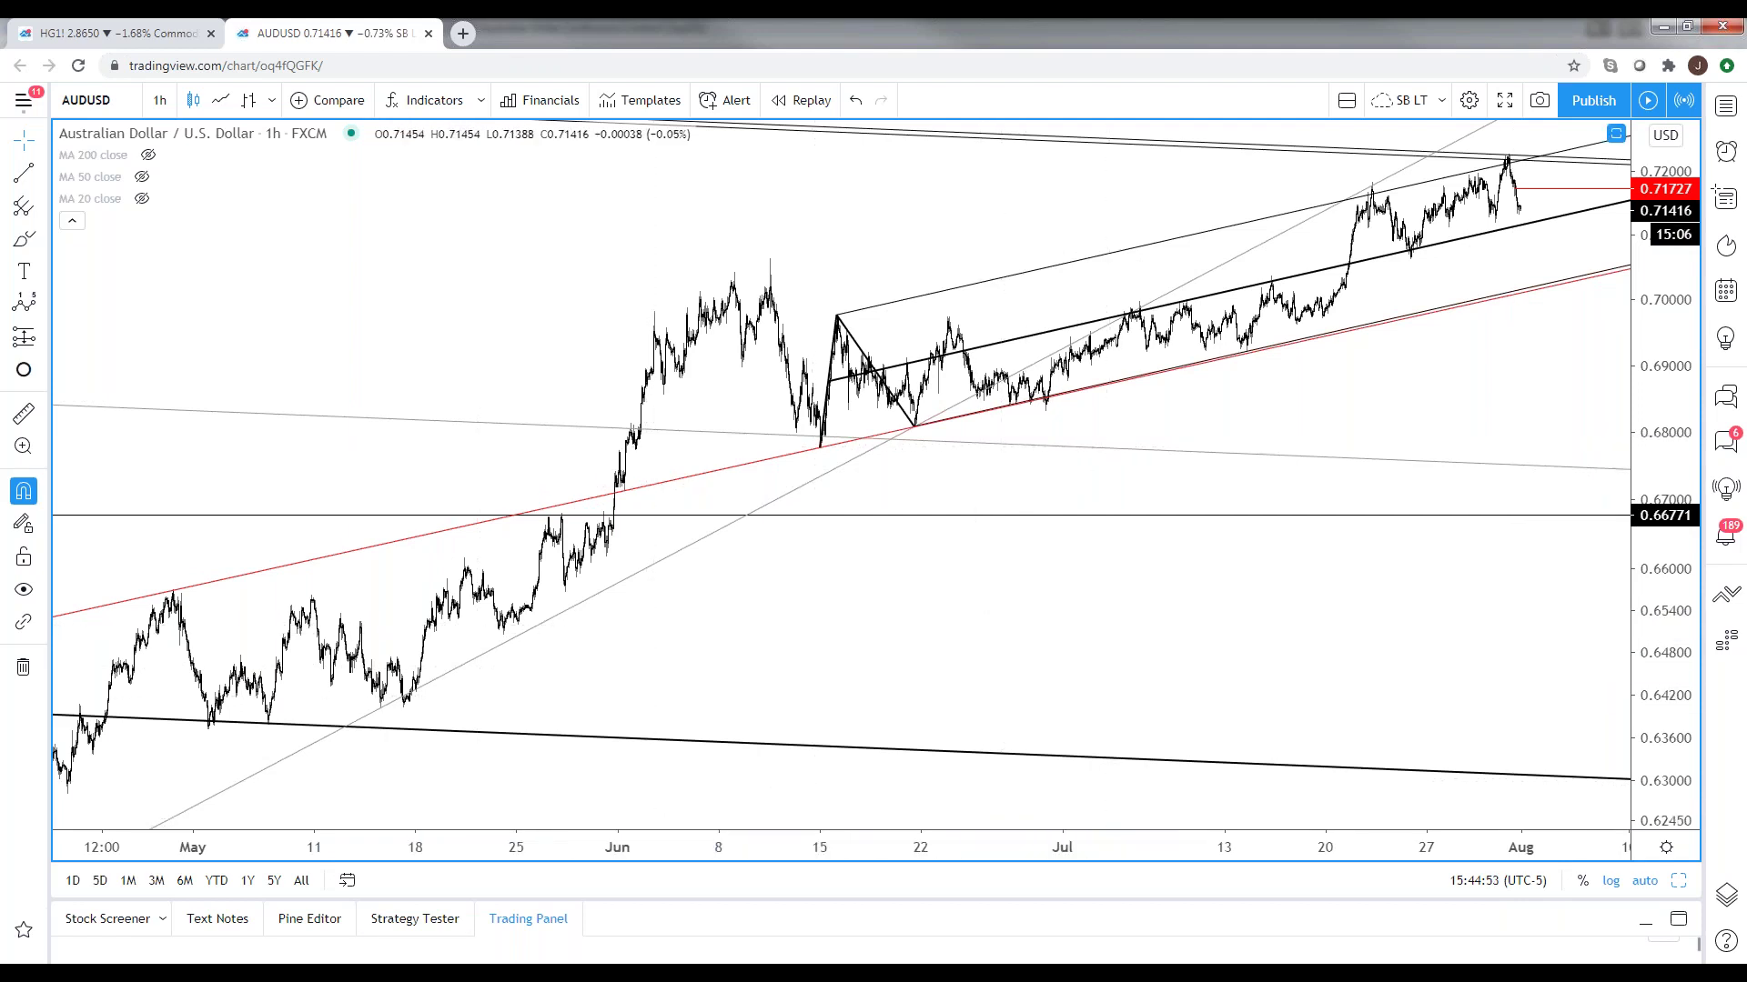
pyautogui.hotkey('alt', 'Tab')
pyautogui.hotkey('alt', 'Tab')
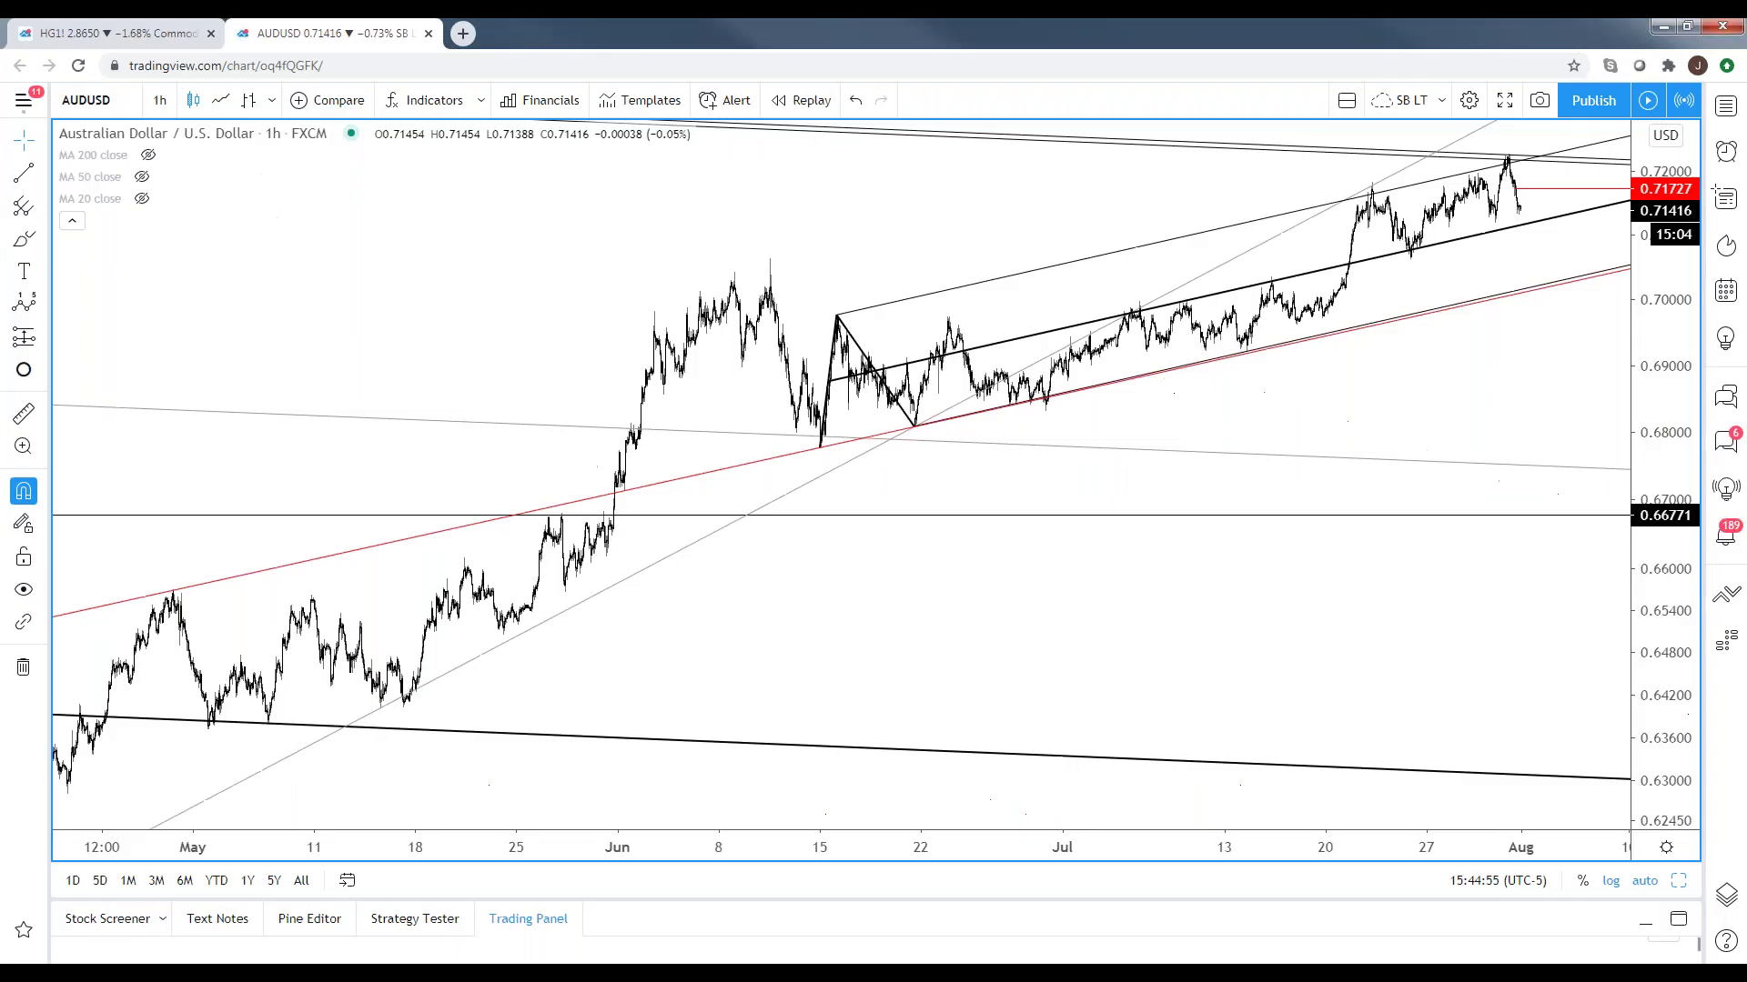
pyautogui.click(531, 946)
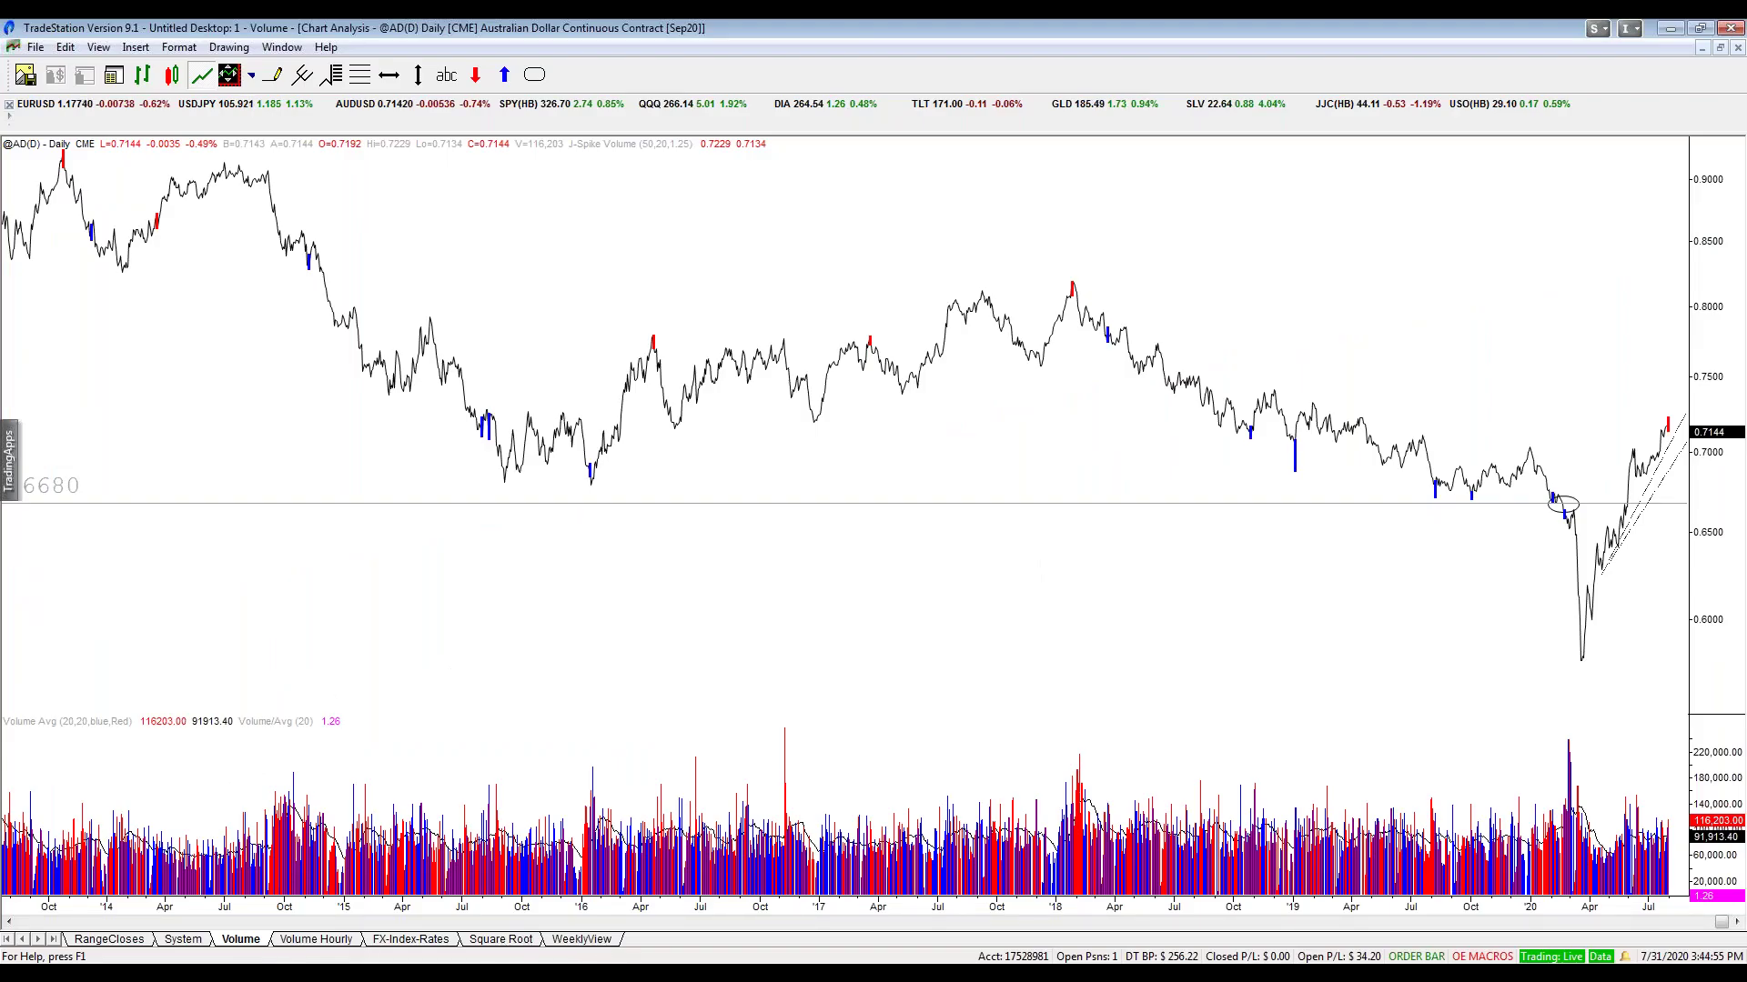
# - Open the TSL.Seasonal Studies workspace and load AUDUSD into its charts
pyautogui.click(35, 47)
pyautogui.click(65, 76)
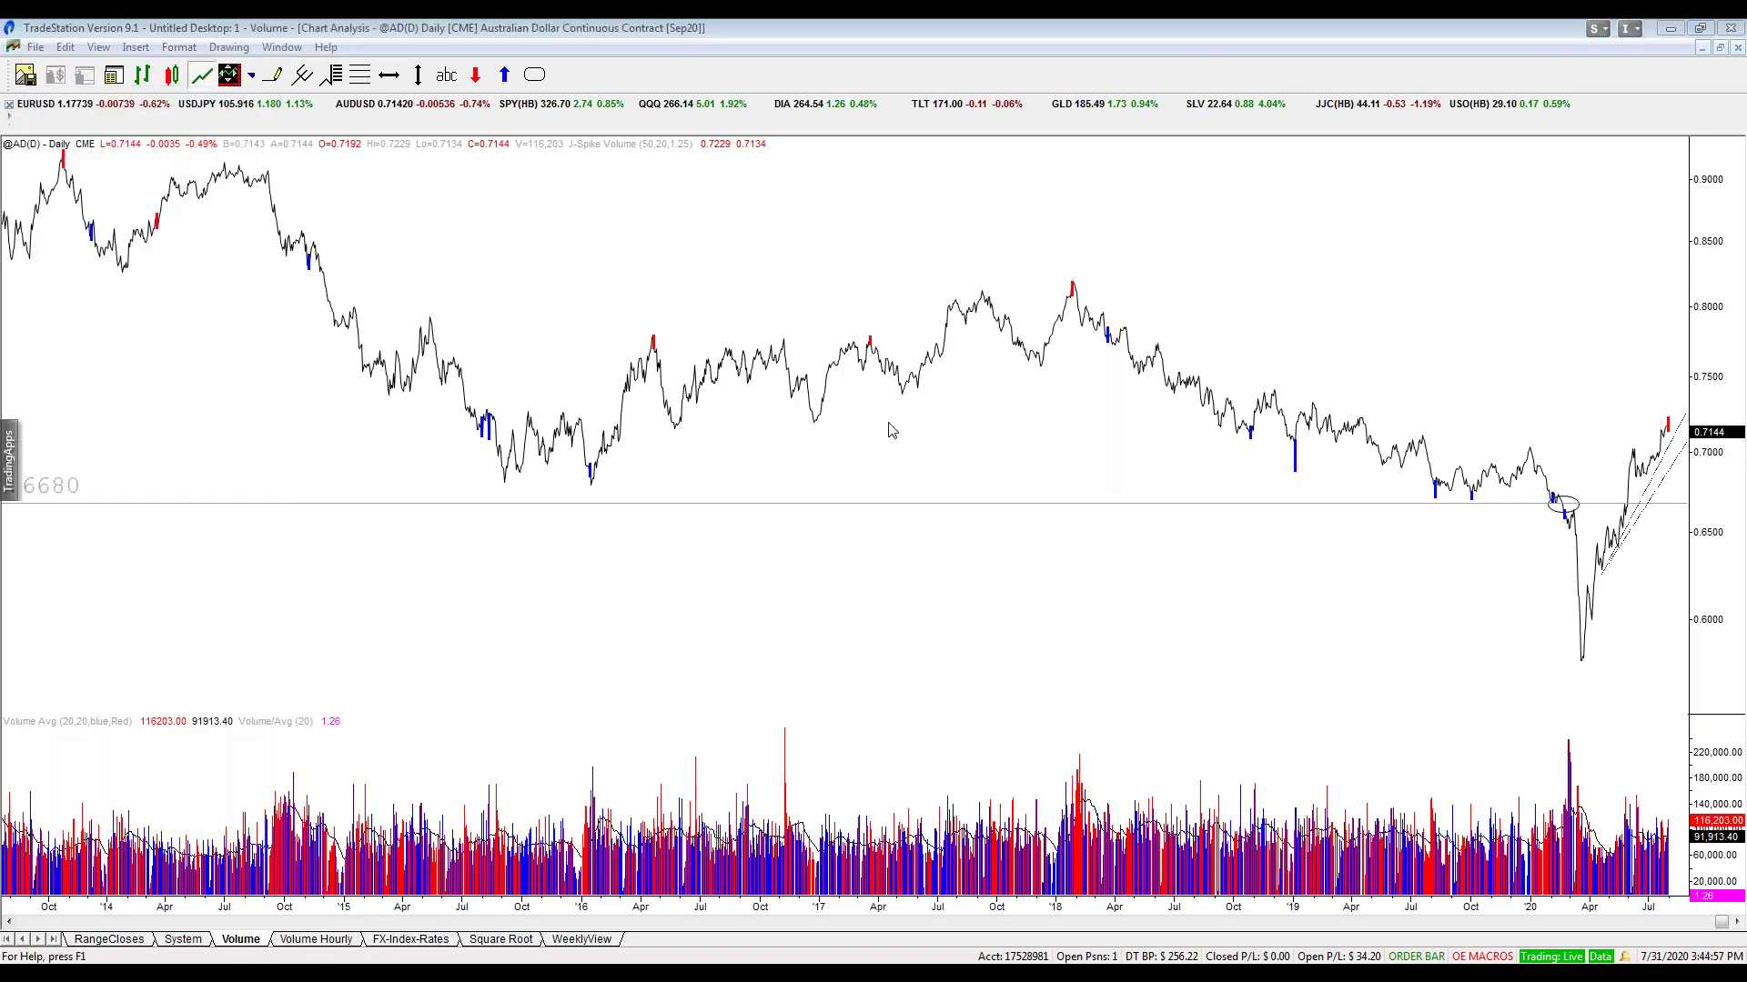
pyautogui.press('t')
pyautogui.press('o')
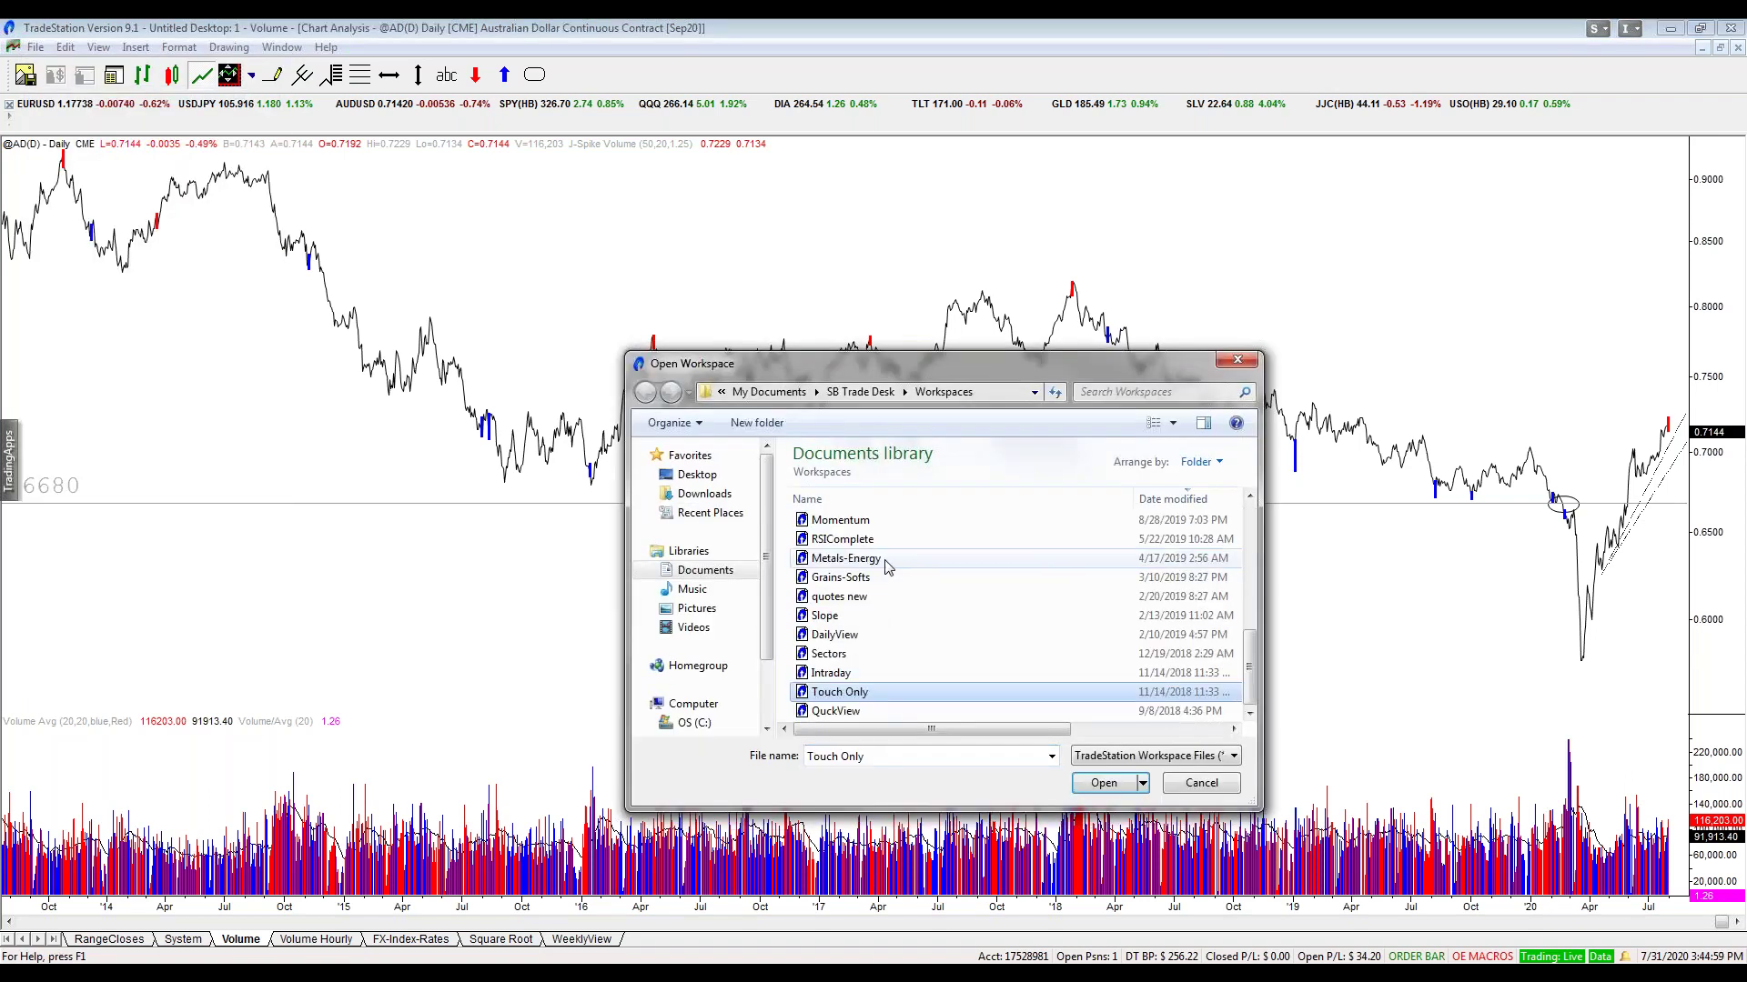
pyautogui.scroll(5, 887, 566)
pyautogui.doubleClick(901, 543)
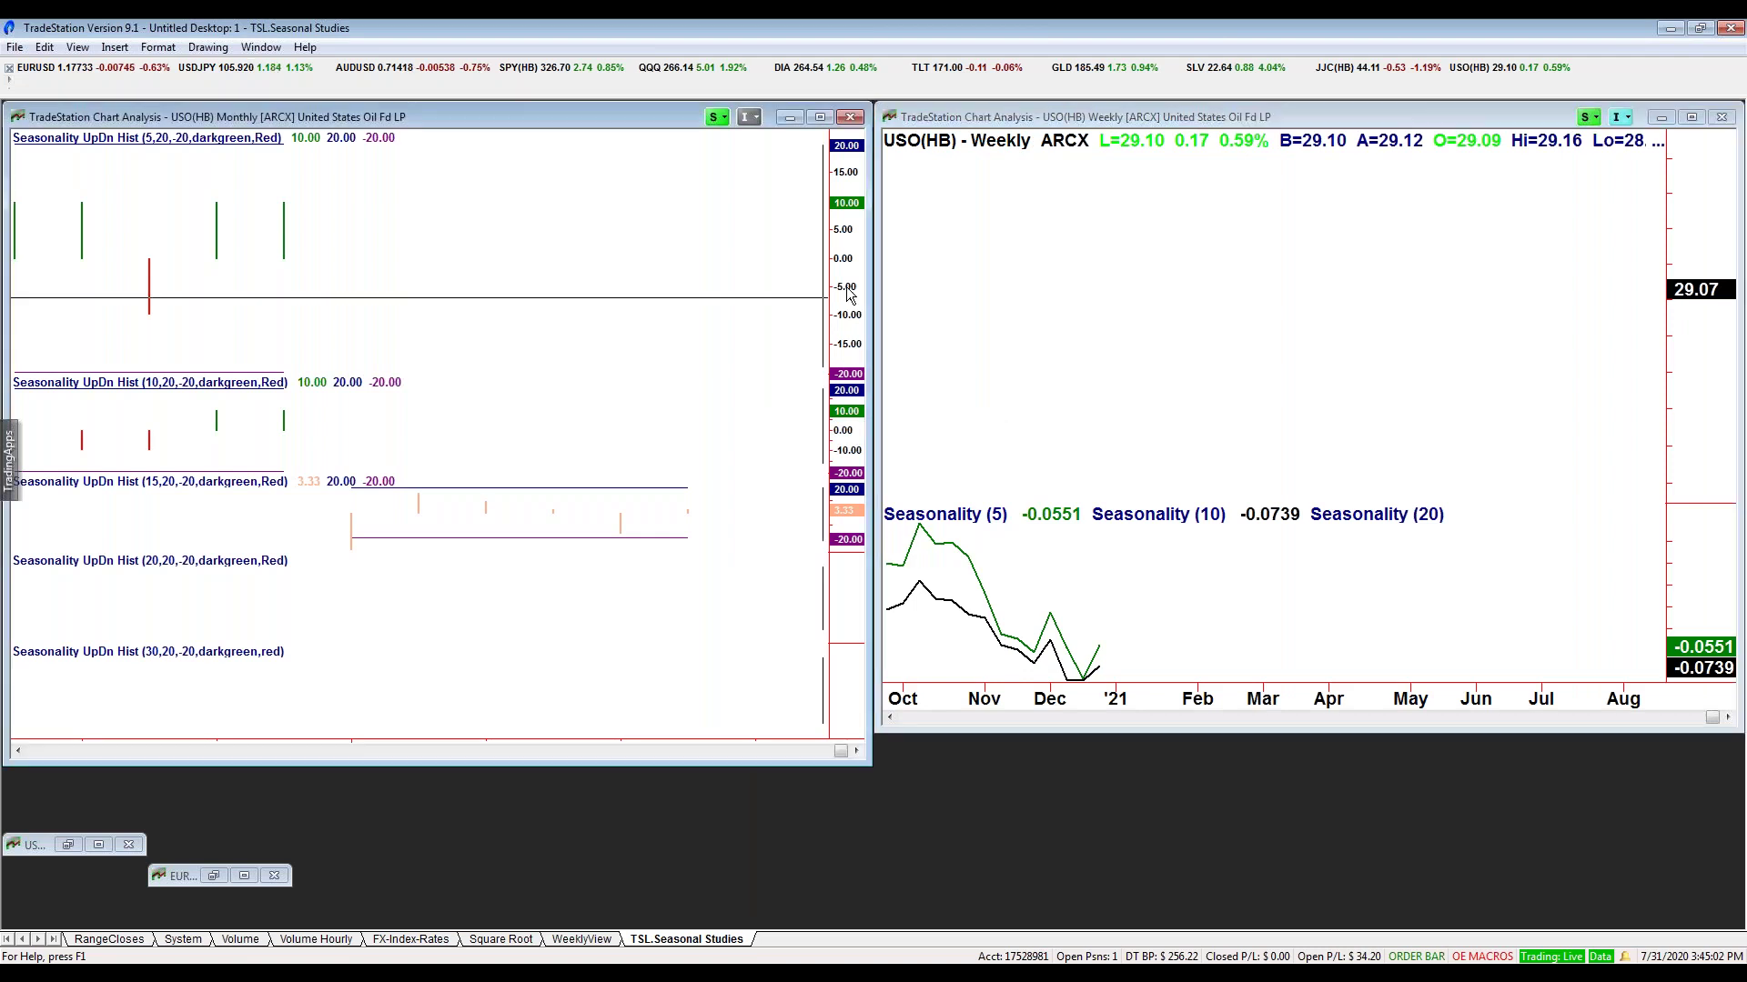
pyautogui.write('audusd')
pyautogui.press('Return')
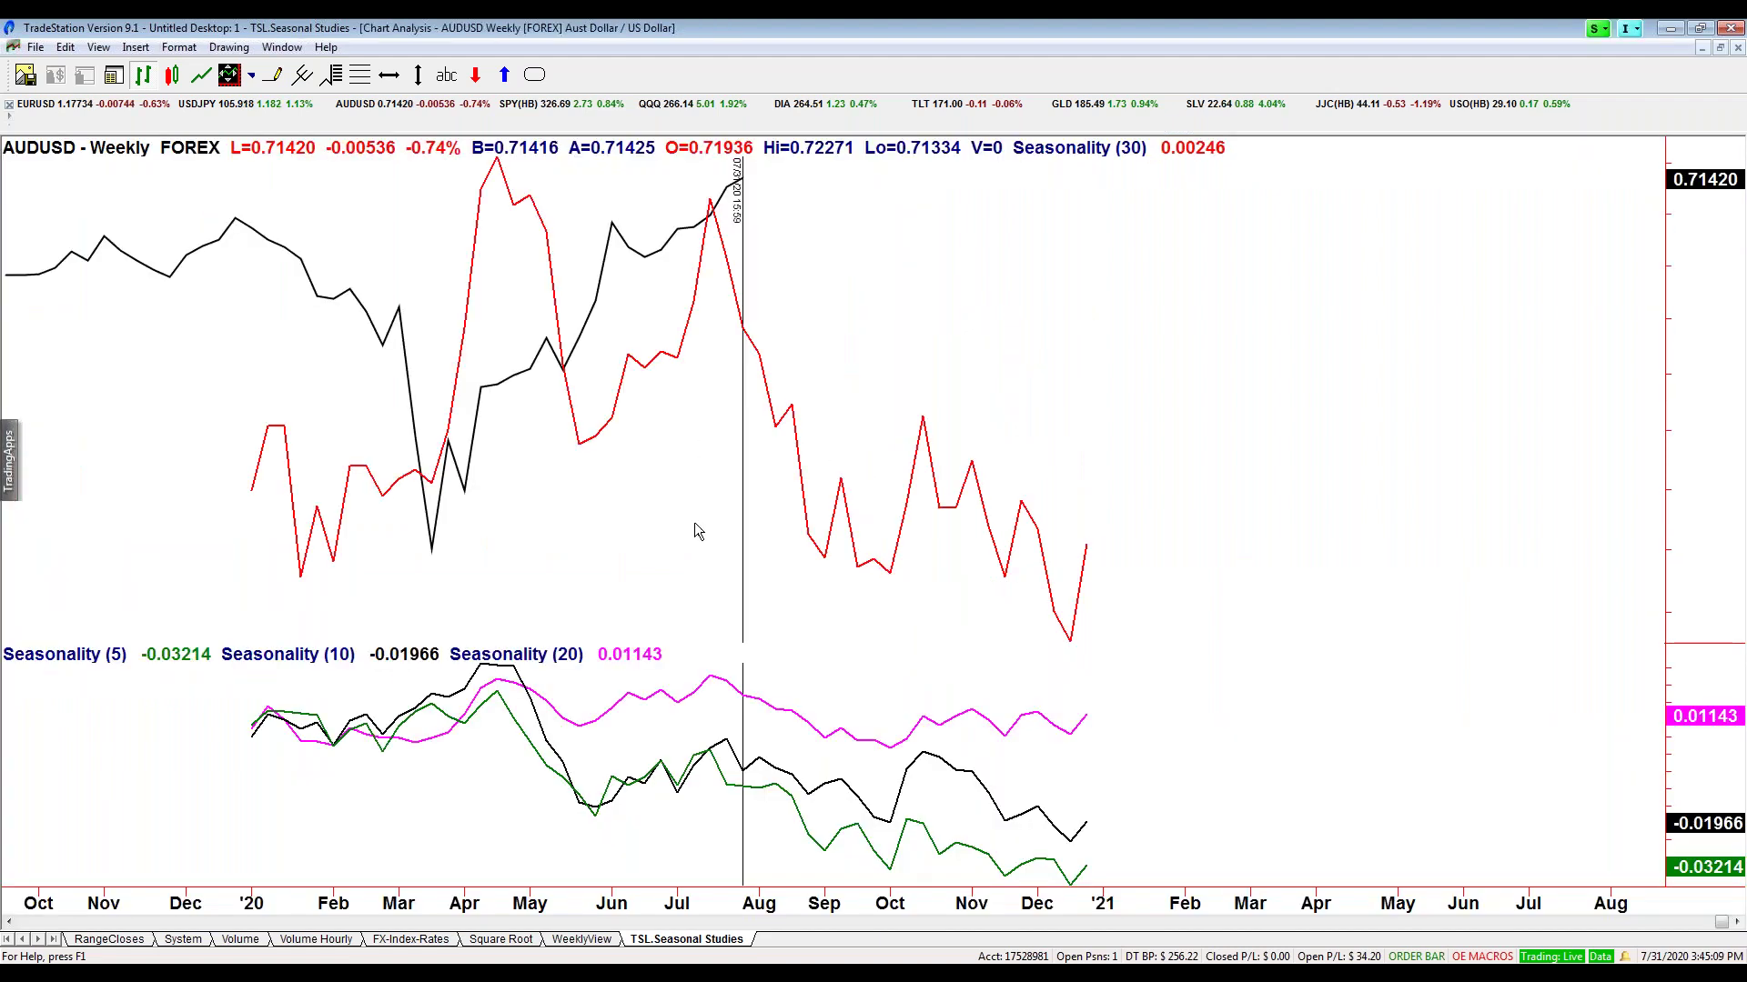
# - Inspect the AUDUSD seasonality charts with the crosshair readout, then restore side-by-side windows
pyautogui.hotkey('ctrl', 'r')
pyautogui.hotkey('ctrl', 'r')
pyautogui.hotkey('ctrl', 'r')
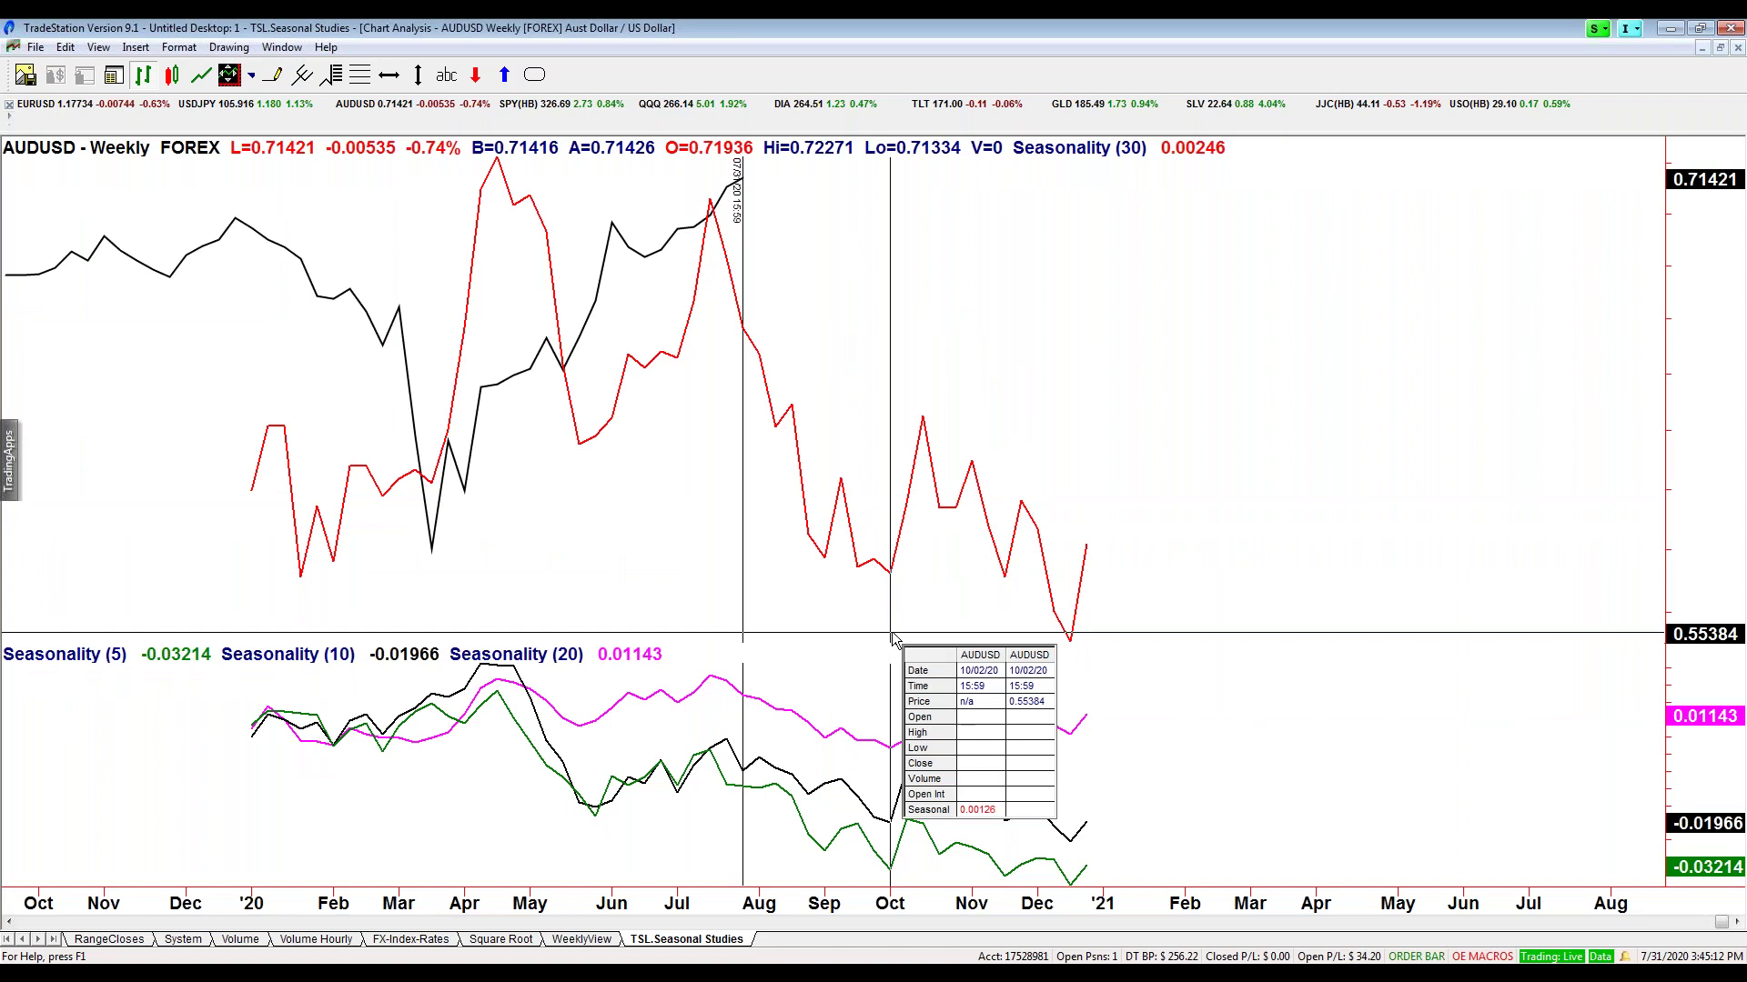
pyautogui.hotkey('ctrl', 'r')
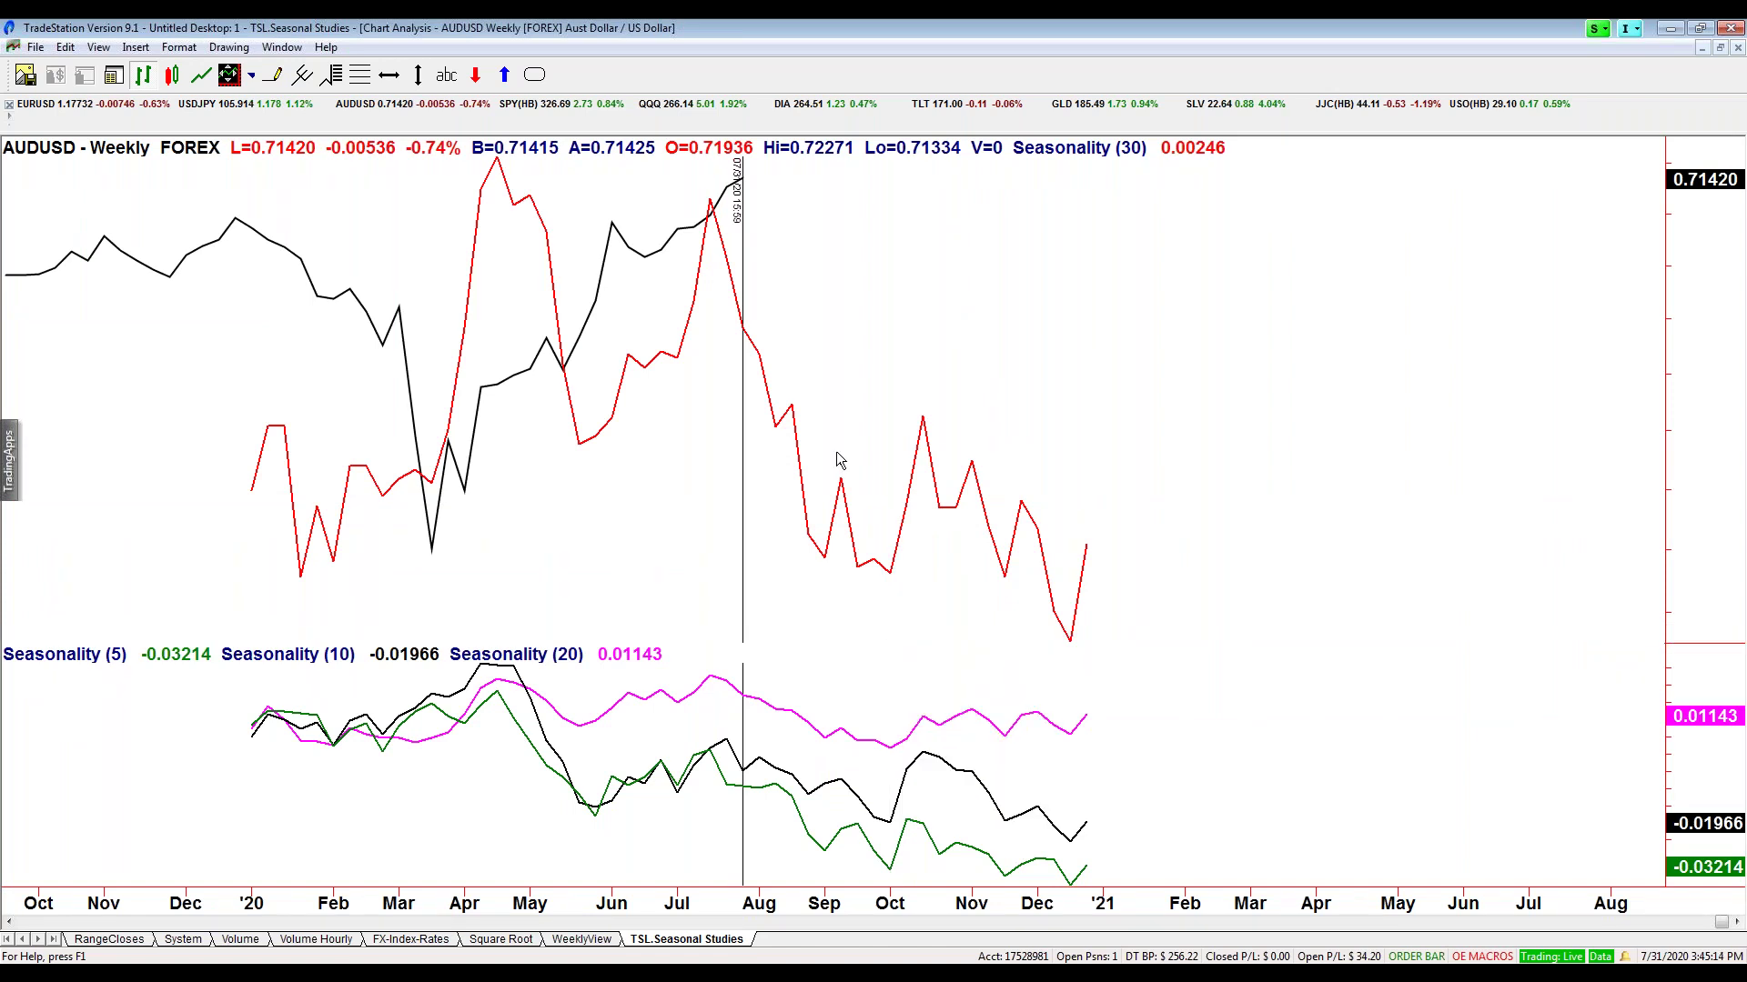
pyautogui.hotkey('ctrl', 'Tab')
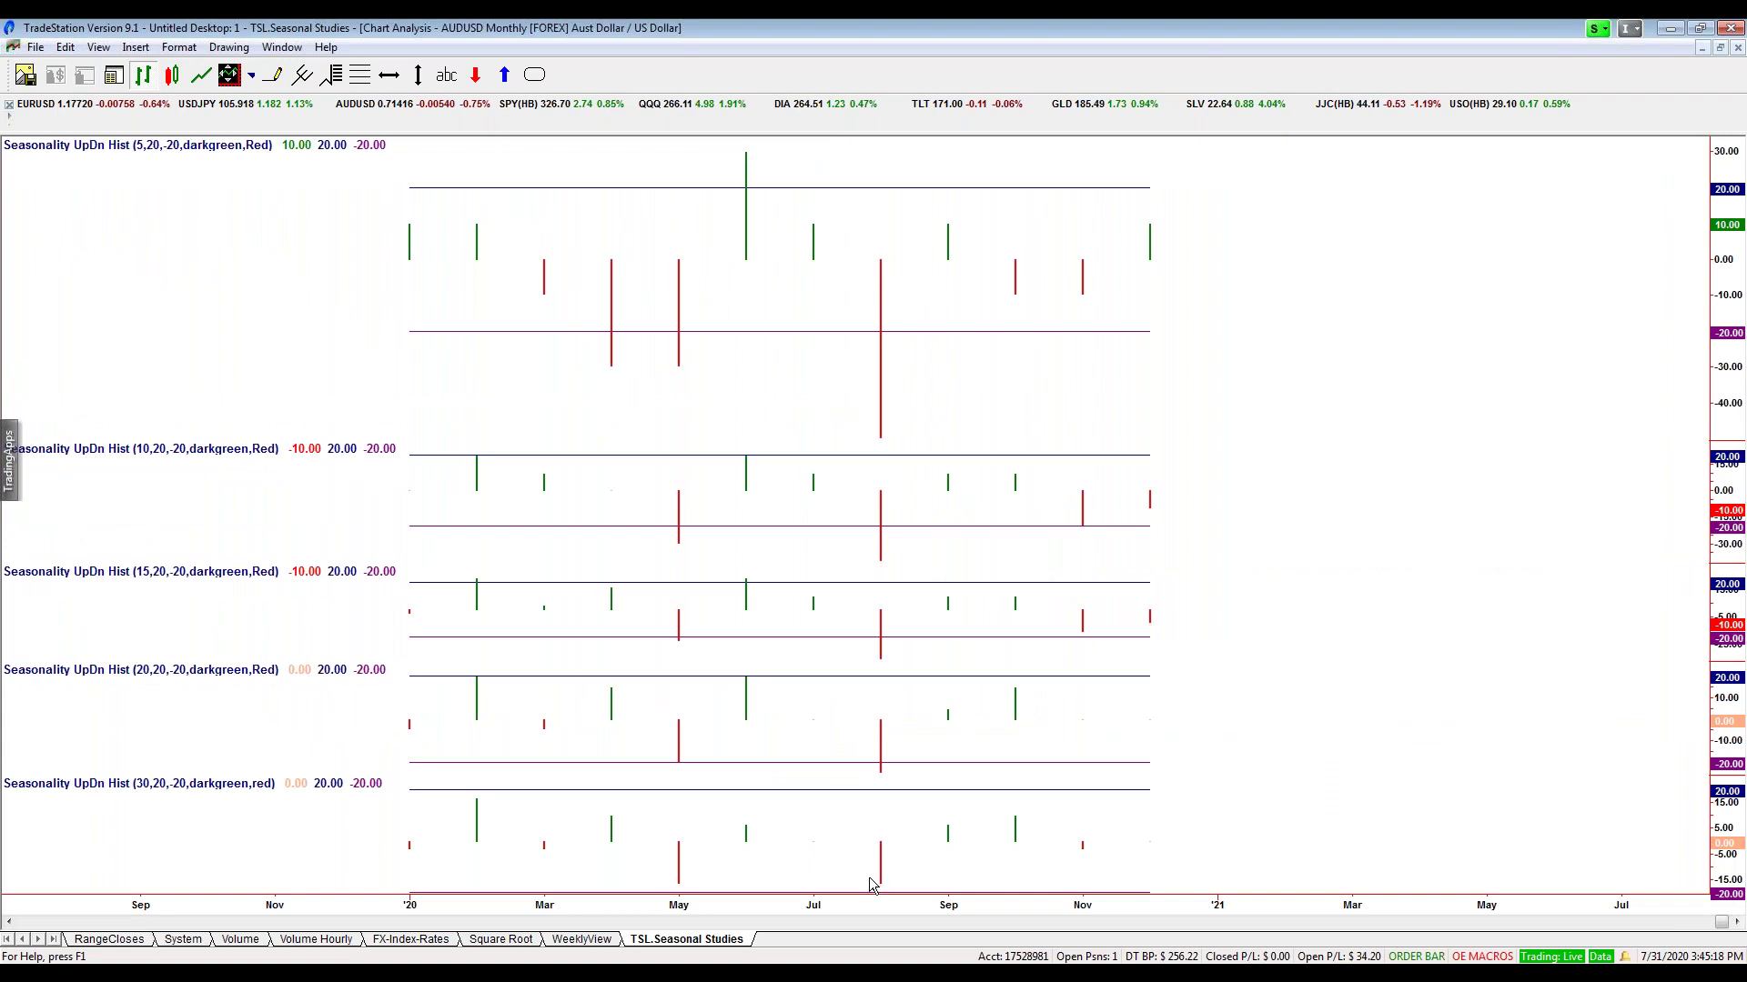
pyautogui.hotkey('ctrl', 'r')
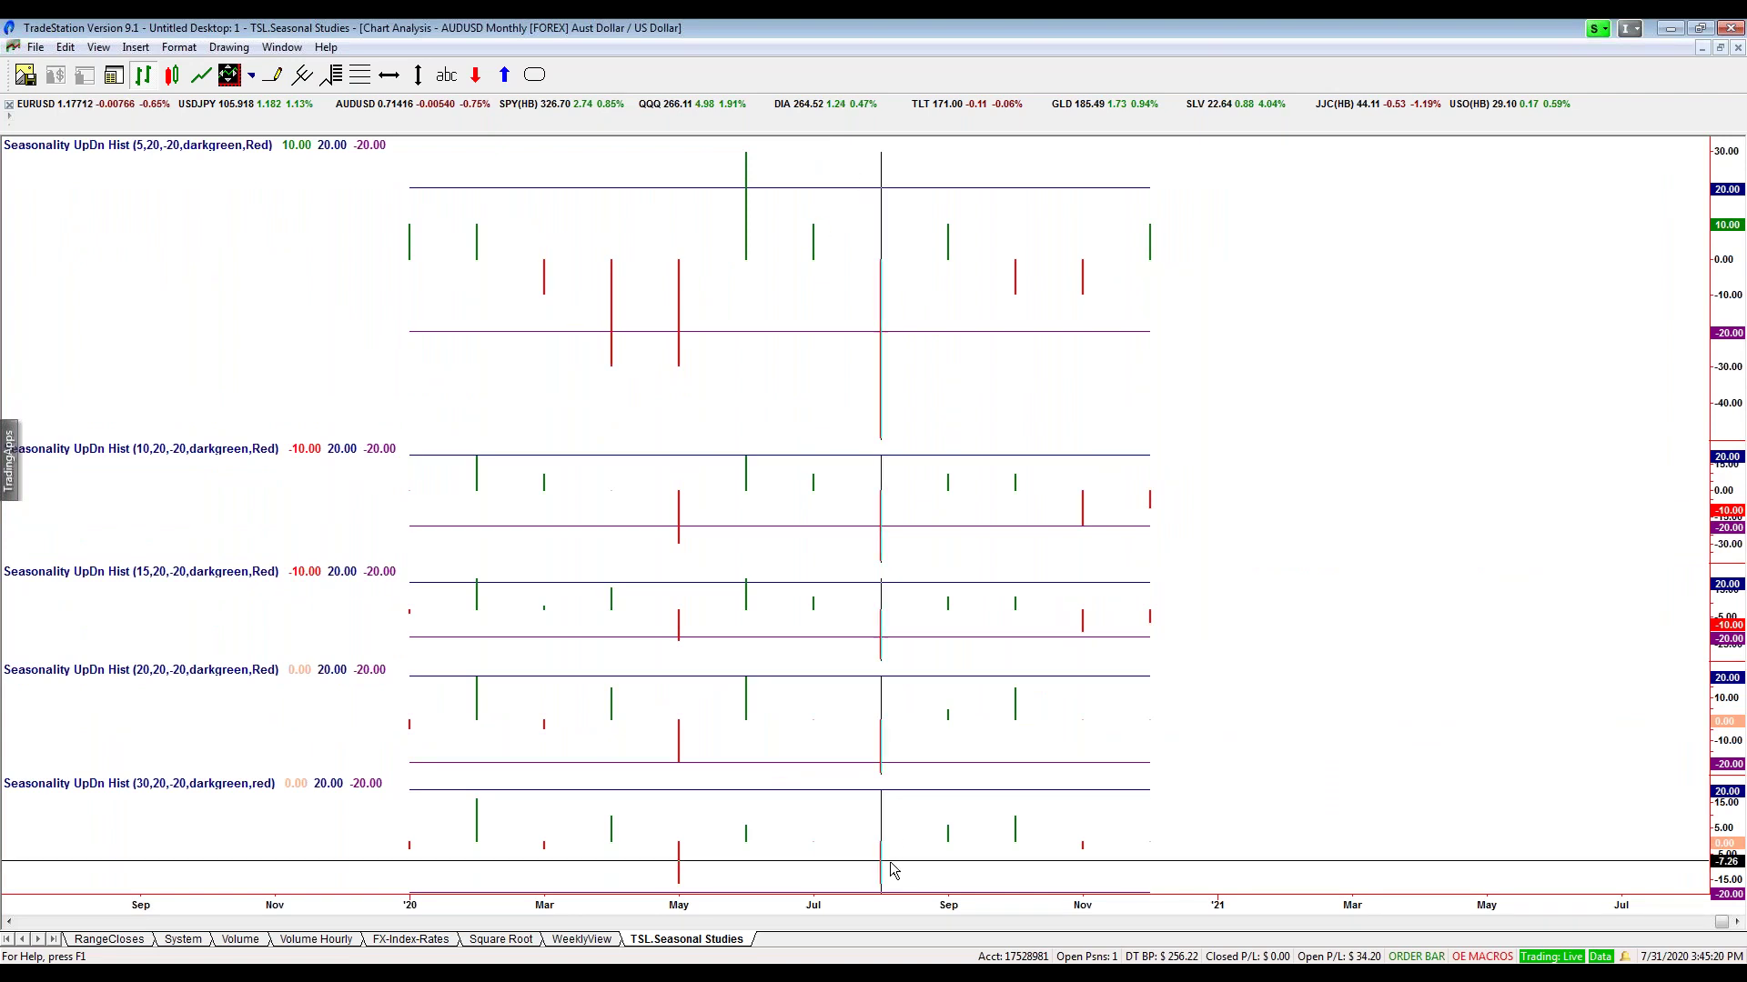
pyautogui.hotkey('ctrl', 'r')
pyautogui.hotkey('ctrl', 'r')
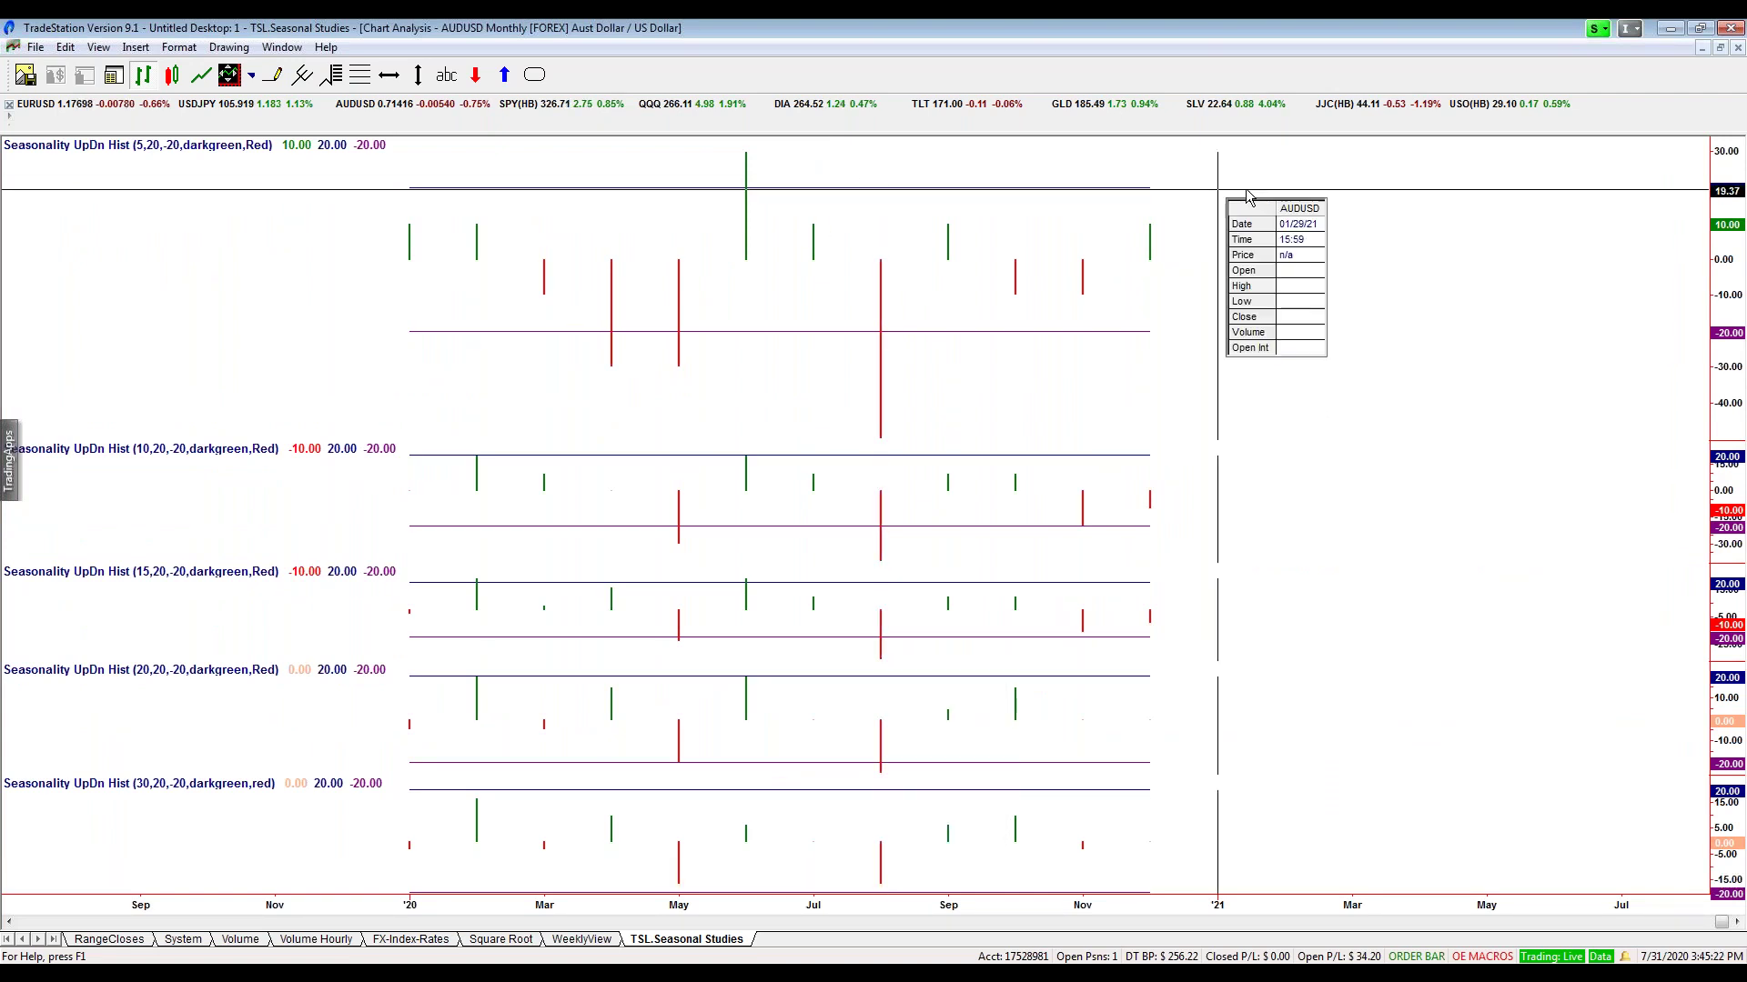
pyautogui.hotkey('ctrl', 'r')
pyautogui.hotkey('ctrl', 'r')
pyautogui.hotkey('ctrl', 'r')
pyautogui.hotkey('ctrl', 'r')
pyautogui.hotkey('ctrl', 'r')
pyautogui.hotkey('ctrl', 'r')
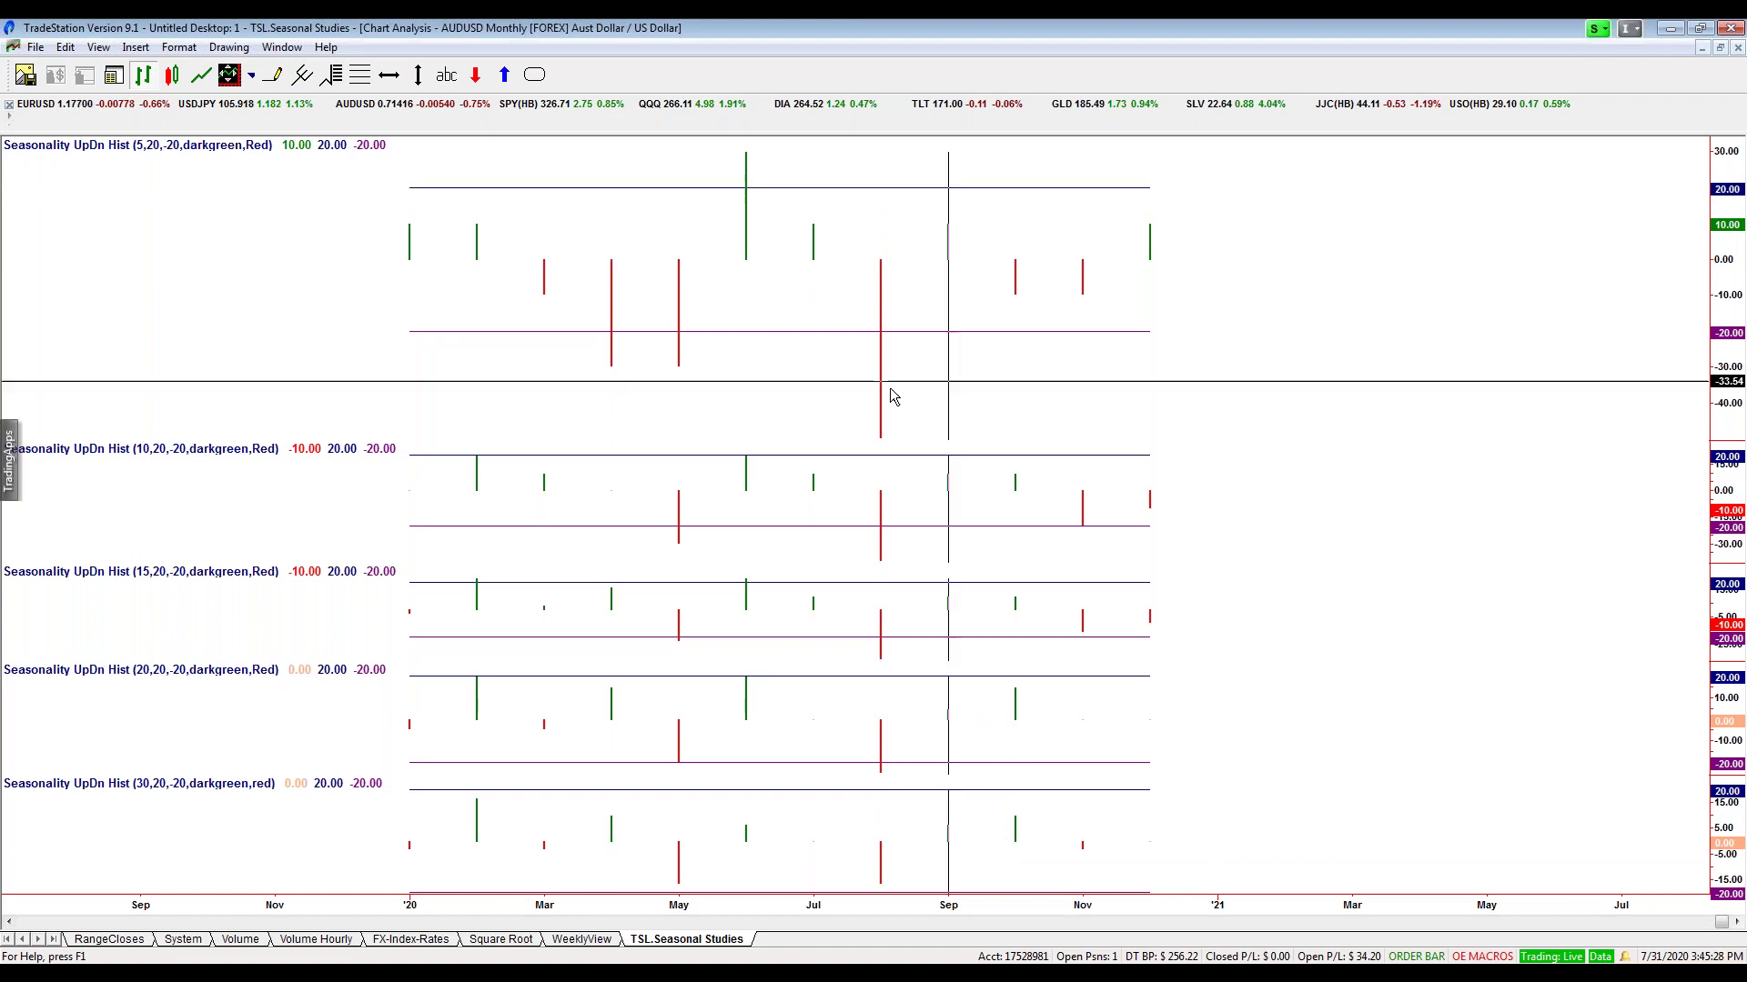
pyautogui.hotkey('ctrl', 'r')
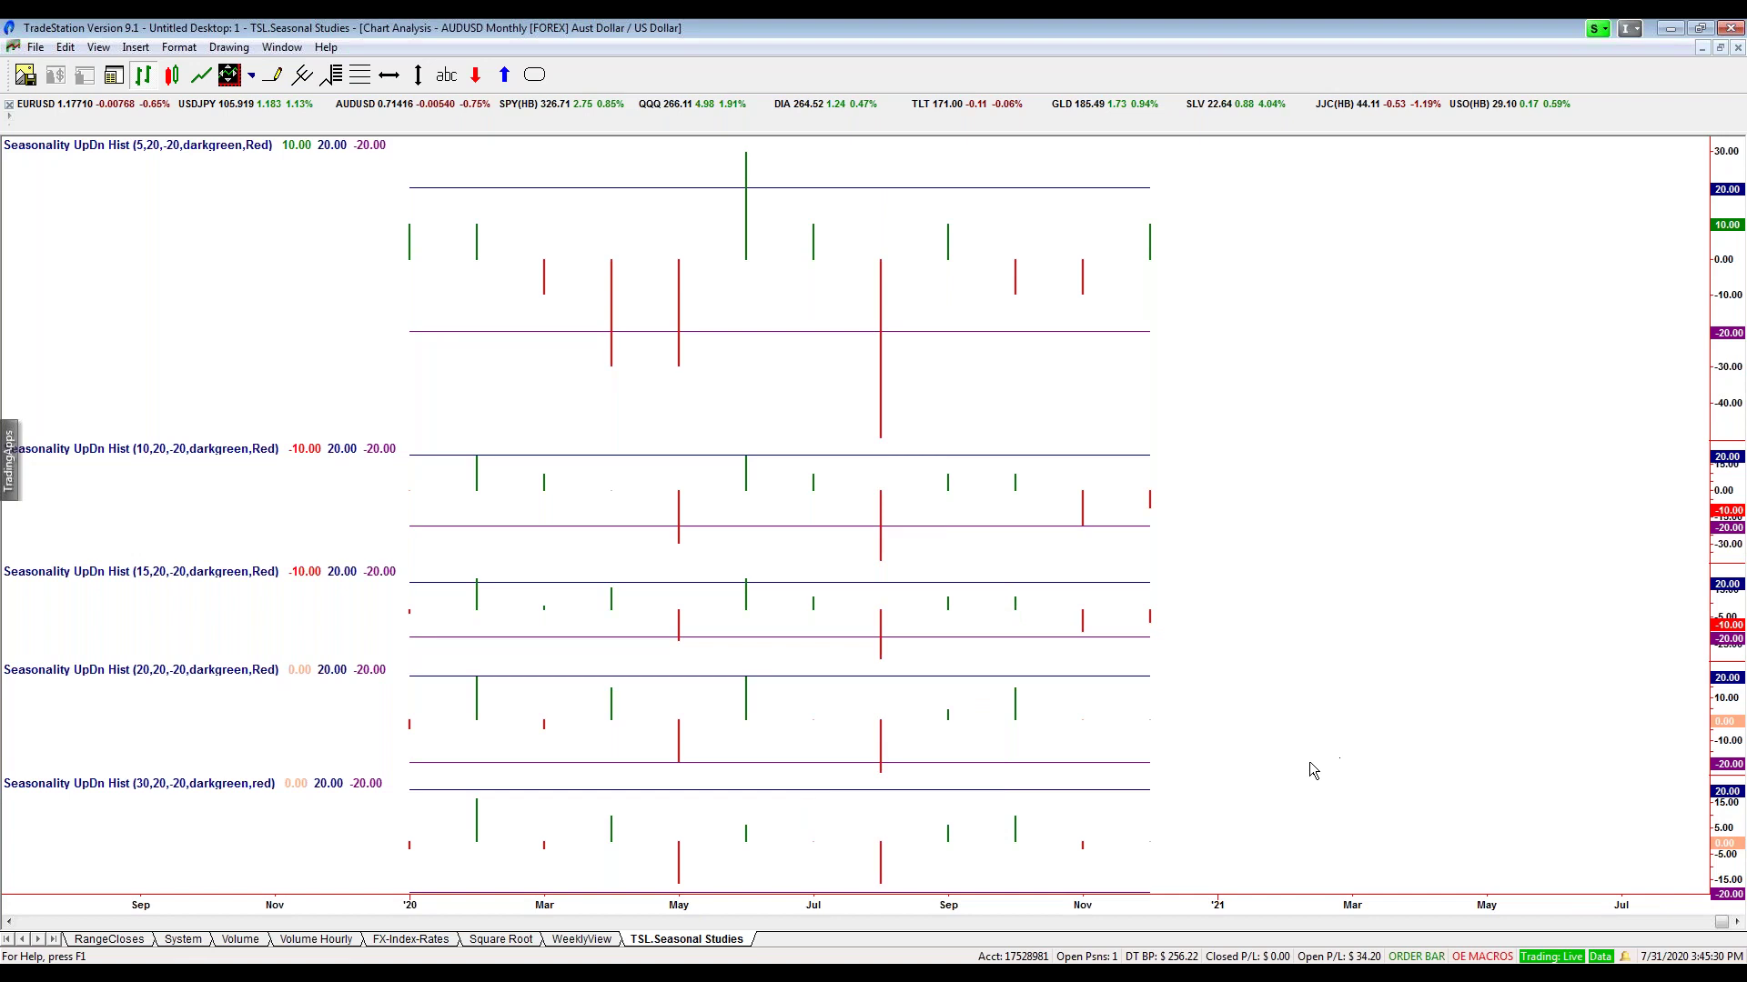
pyautogui.click(1719, 47)
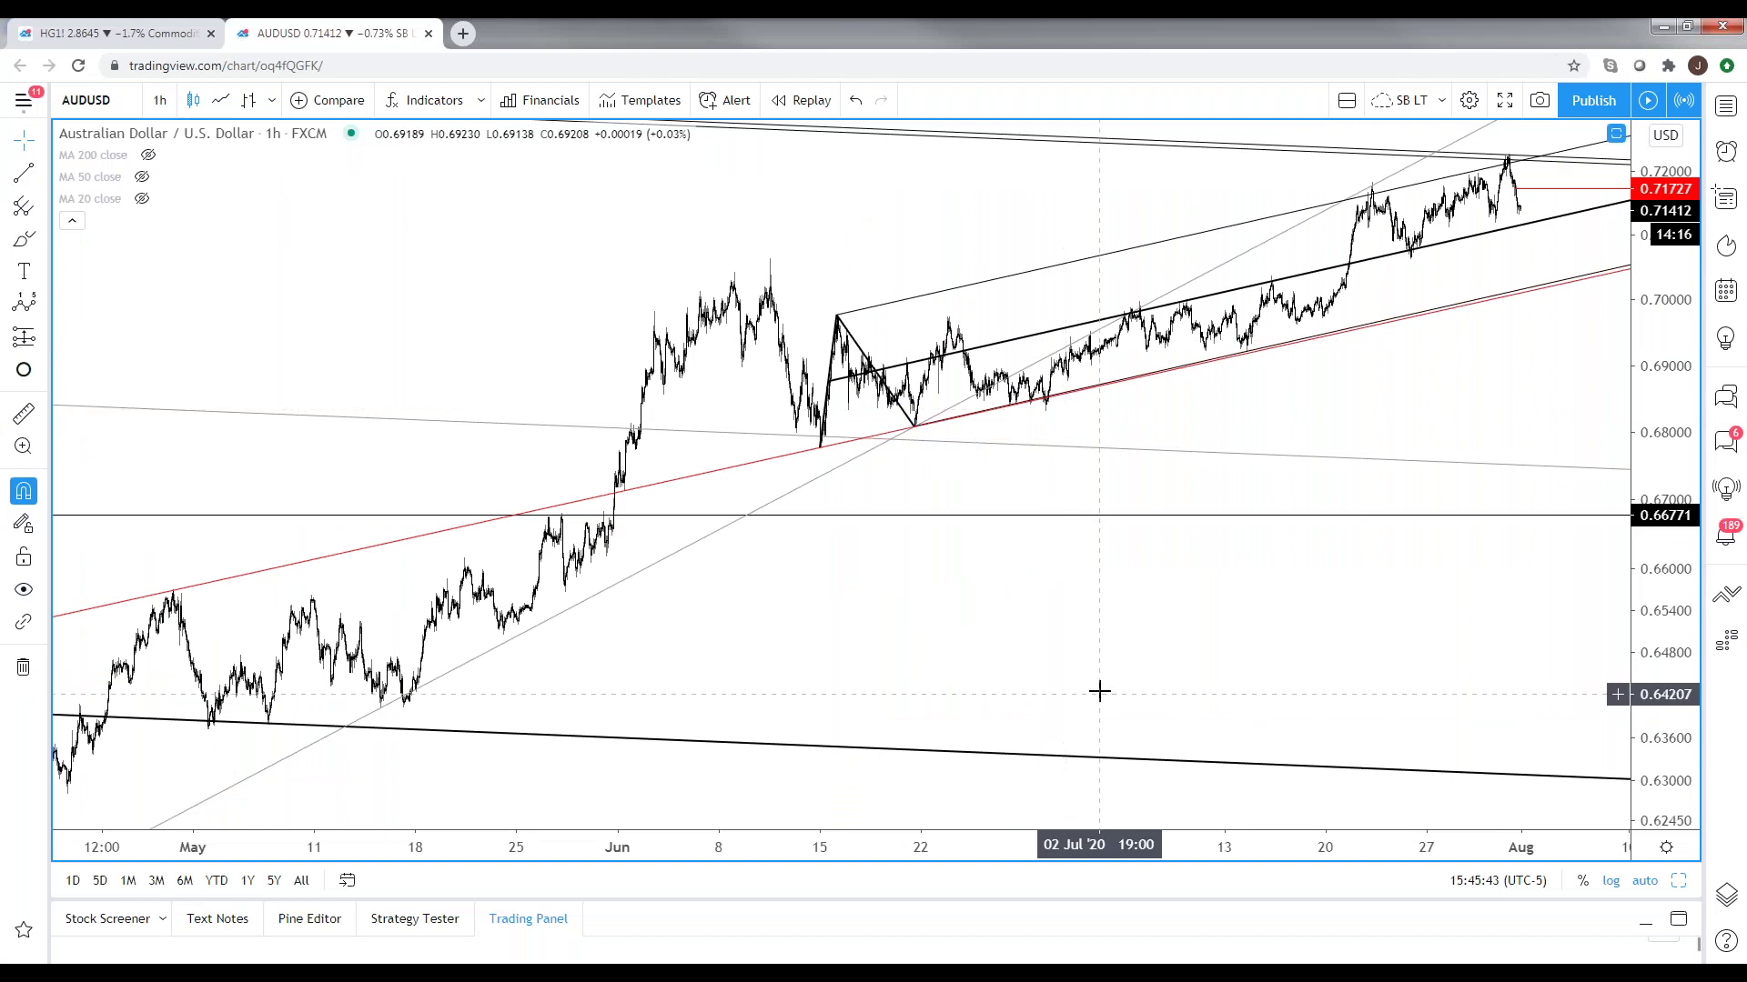
# - Zoom the AUDUSD 1-hour chart in and out, then load NZDUSD in its place
pyautogui.scroll(5, 1103, 703)
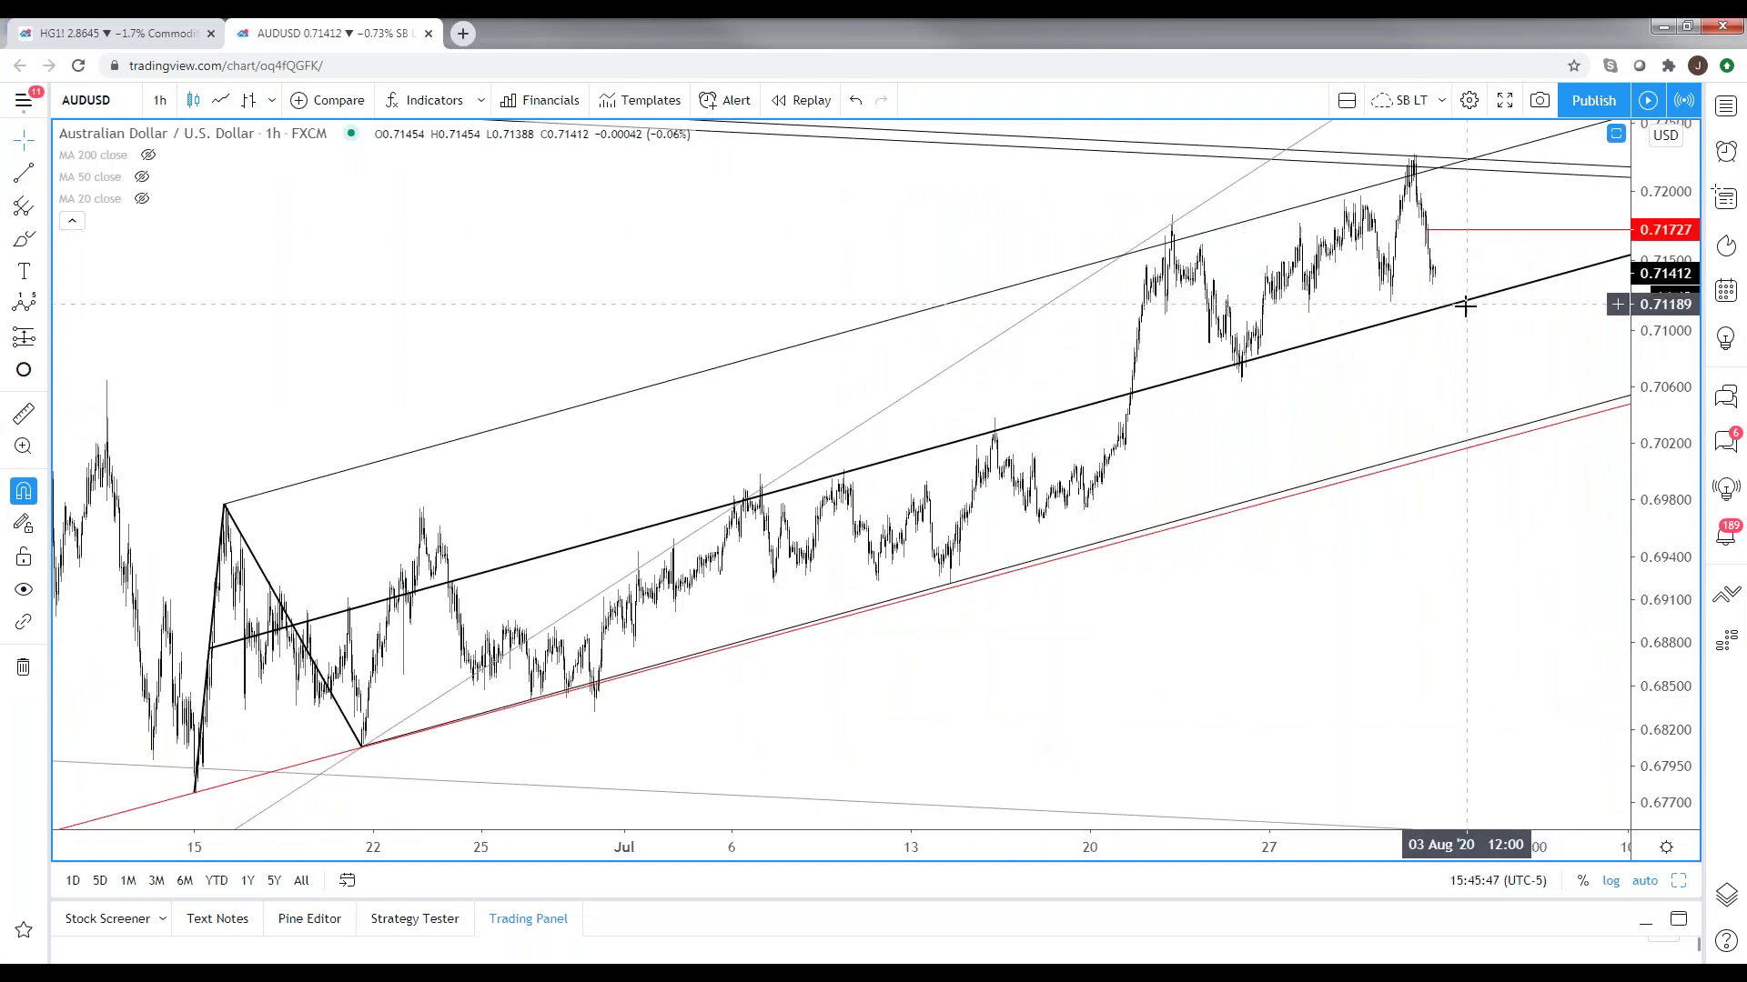
pyautogui.scroll(-5, 1454, 491)
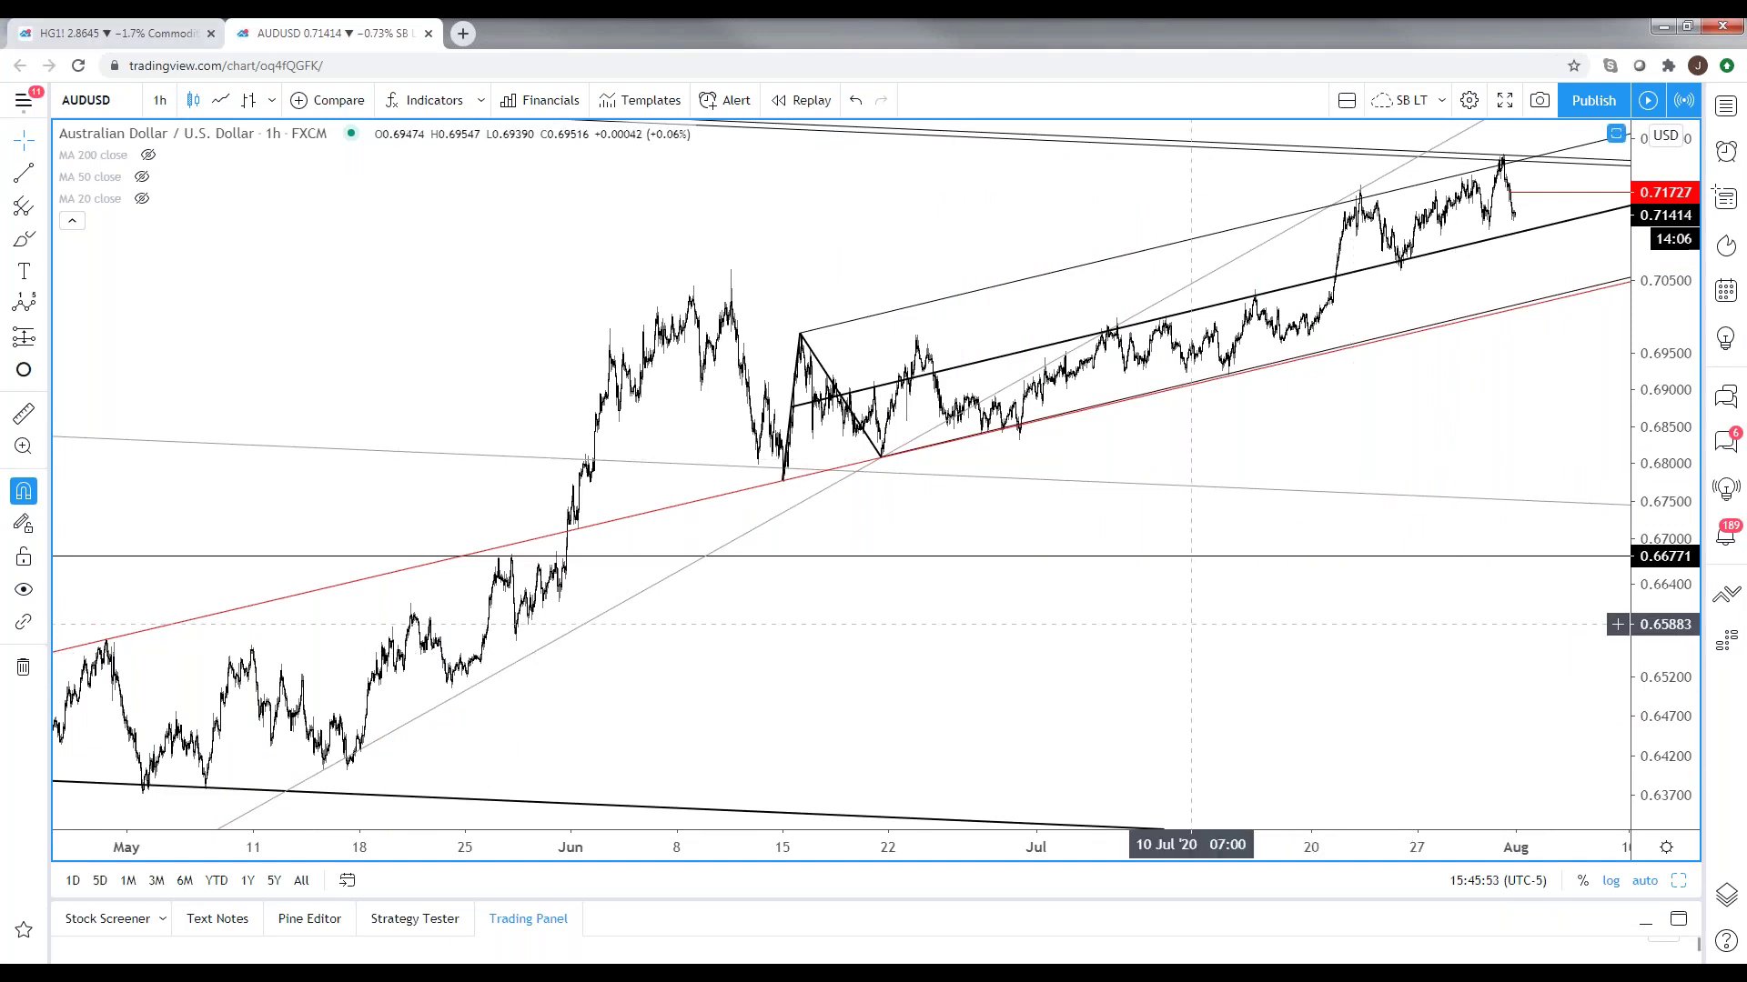
pyautogui.write('NZDUSD')
pyautogui.press('Return')
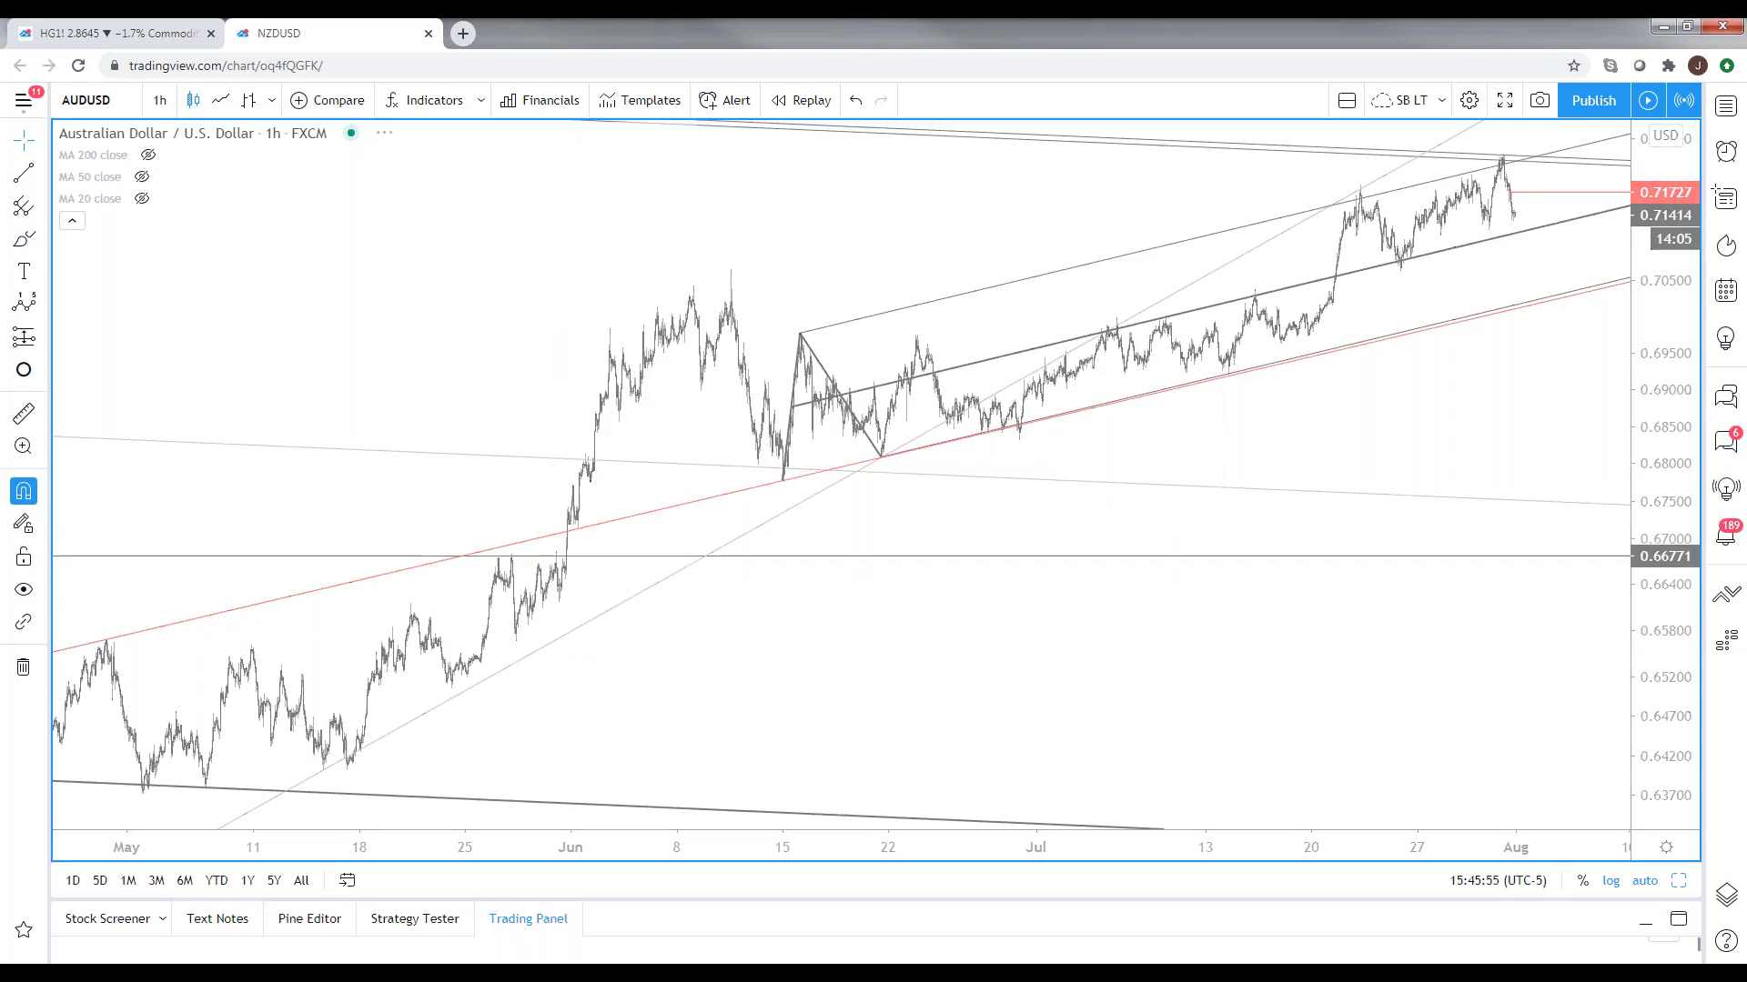
# - Remove all drawings, restore the layout and show the maximized chart on the 240 interval
pyautogui.rightClick(1282, 706)
pyautogui.click(1390, 882)
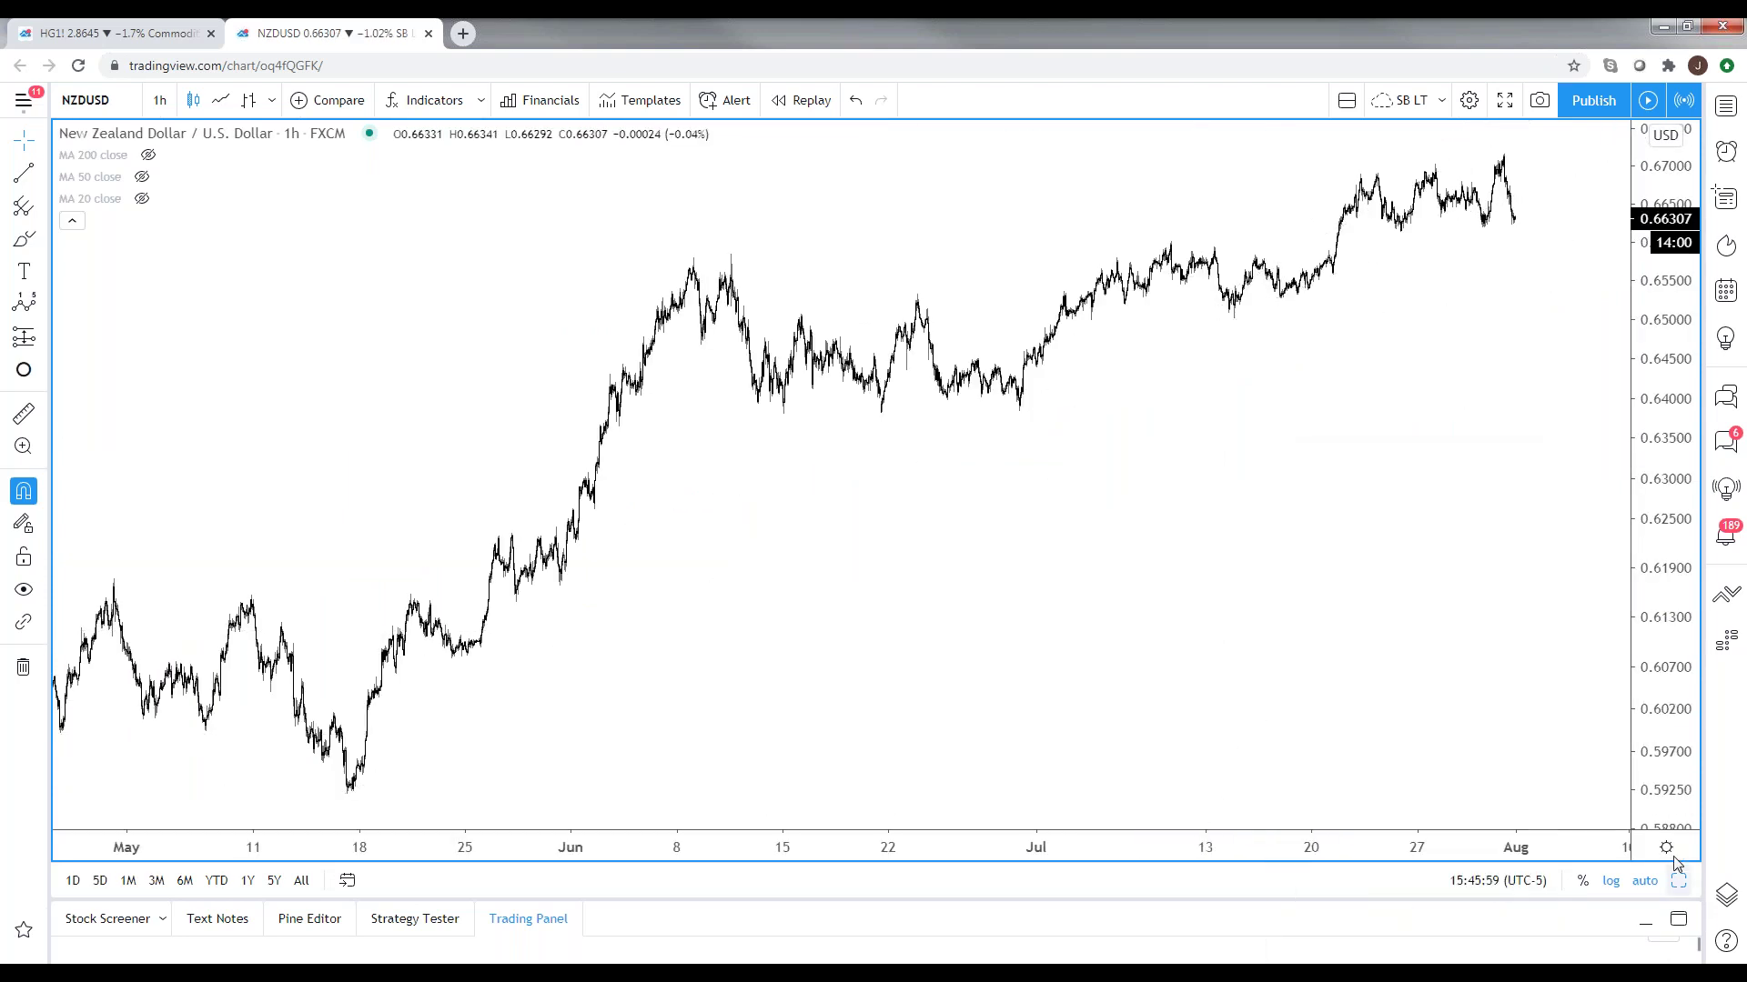
pyautogui.click(1678, 881)
pyautogui.click(1678, 880)
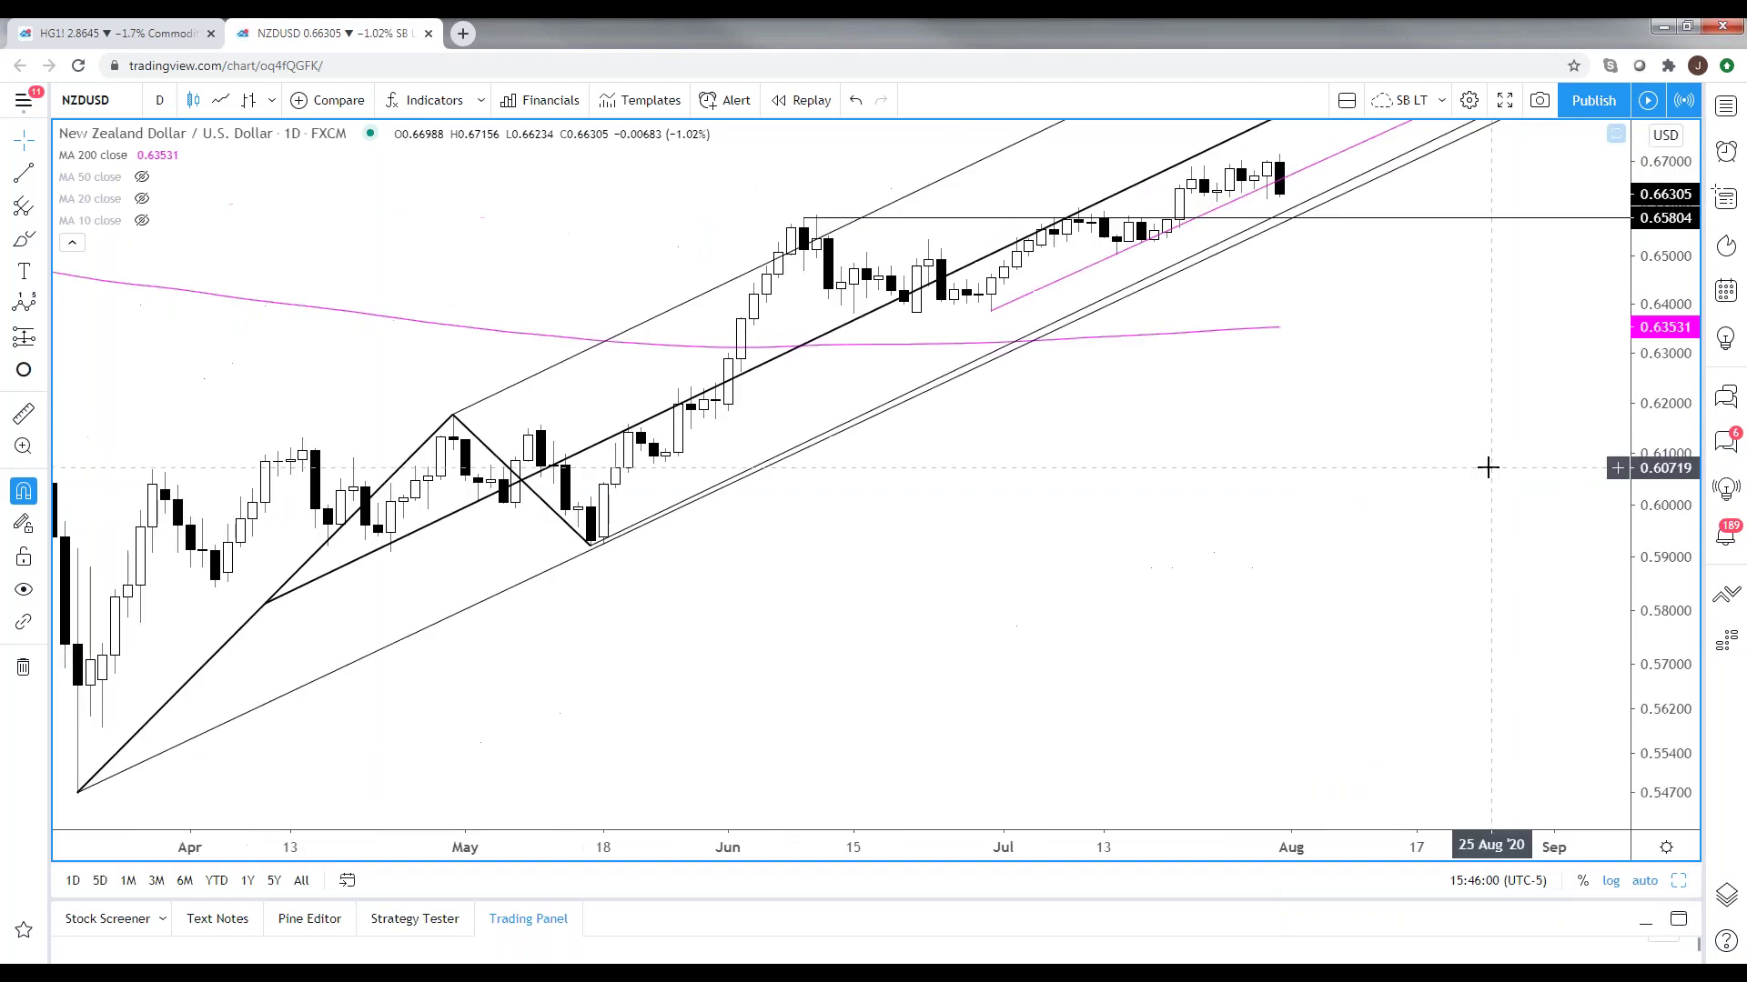
pyautogui.write('240')
pyautogui.press('Return')
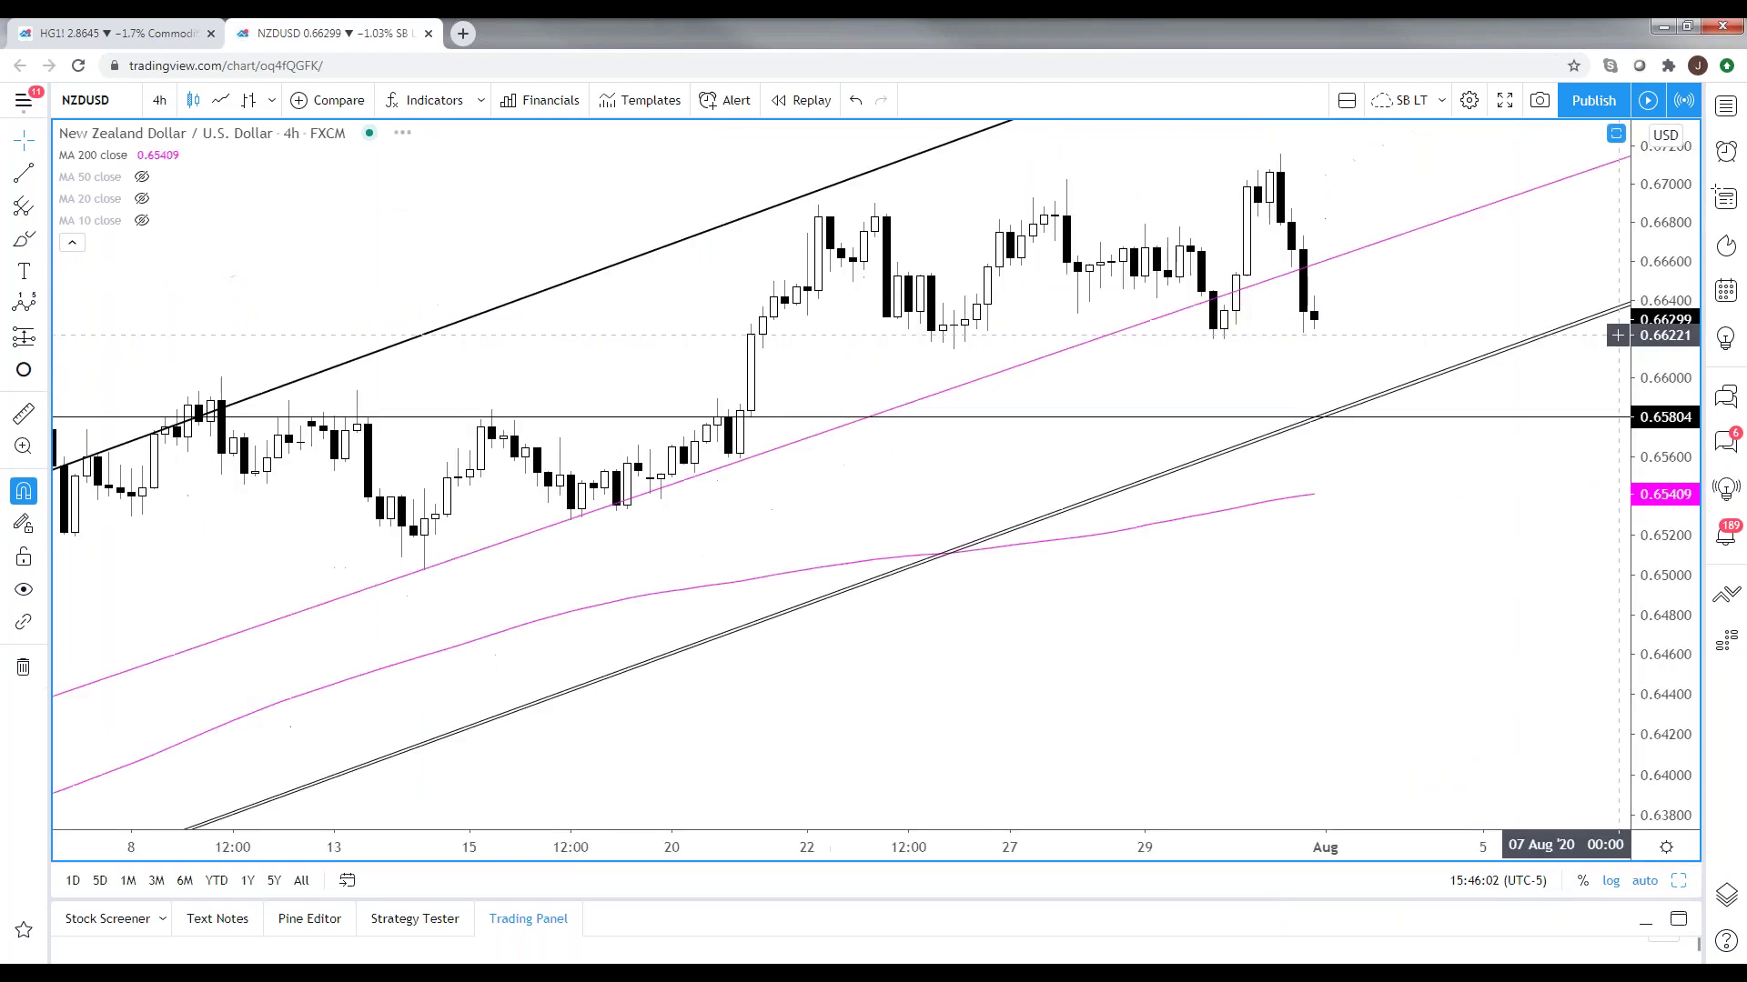
# - Delete the pink trend line from the NZDUSD 4-hour chart
pyautogui.scroll(-3, 1392, 379)
pyautogui.click(936, 407)
pyautogui.press('Delete')
pyautogui.hotkey('ctrl', 'z')
pyautogui.scroll(-3, 1411, 483)
pyautogui.click(1541, 202)
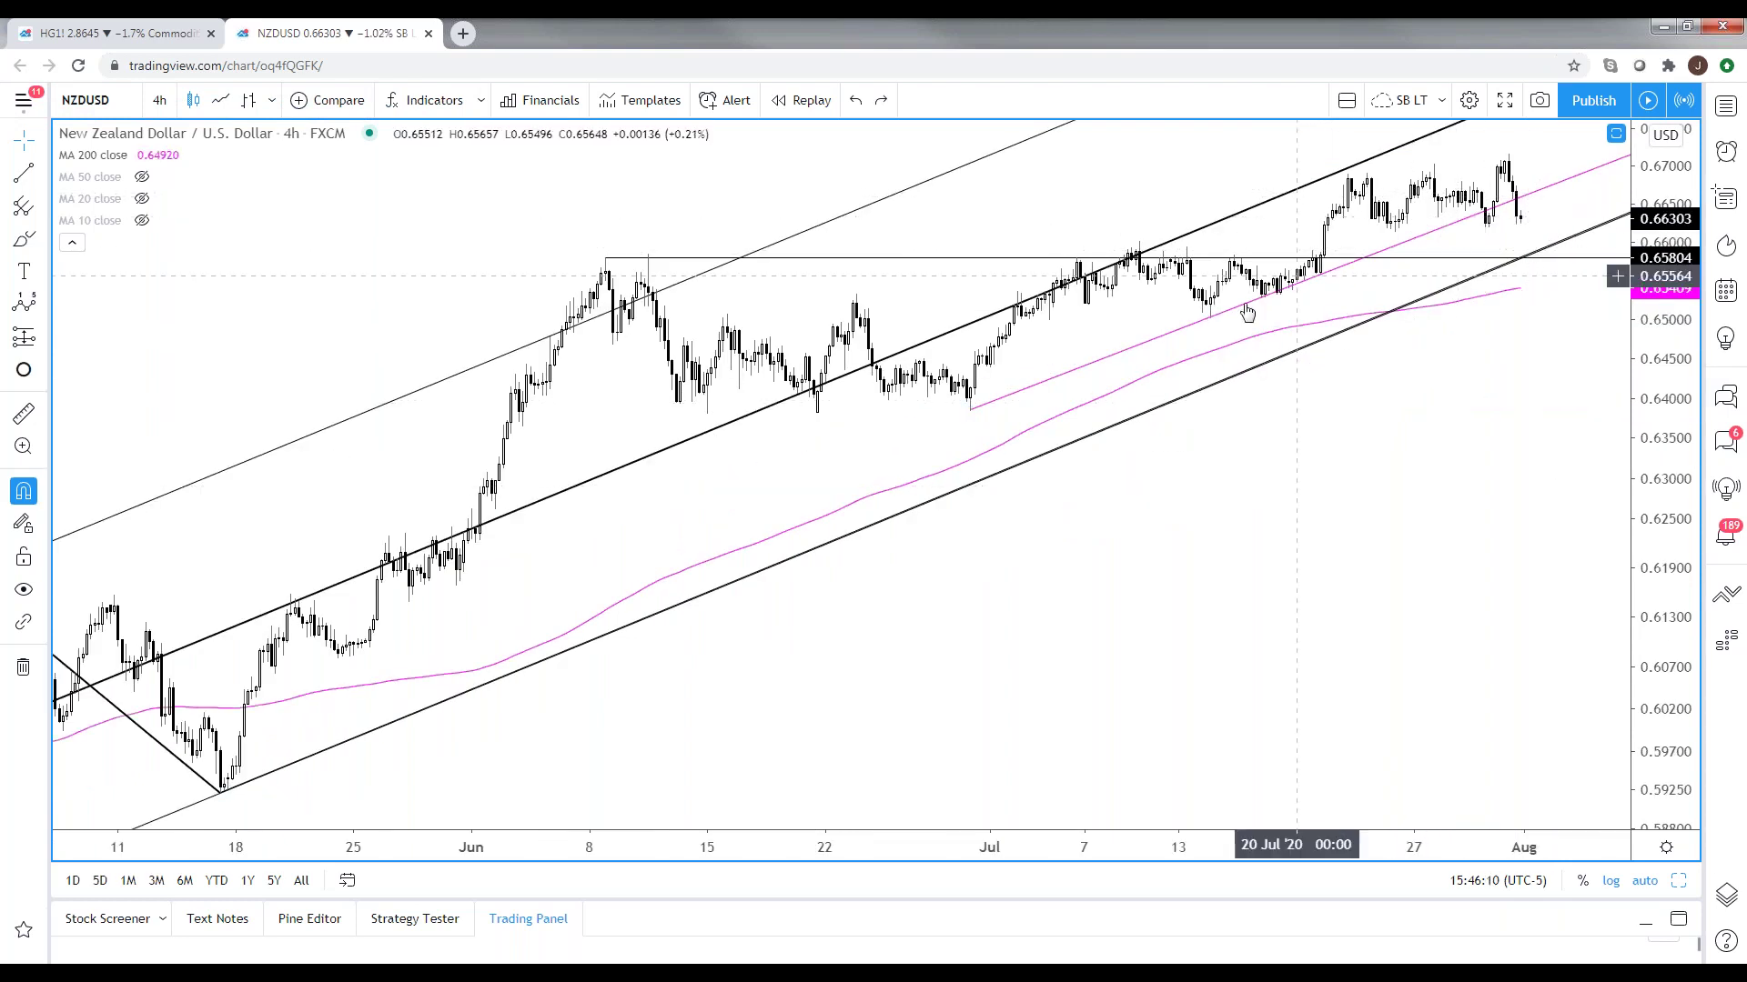
pyautogui.press('Delete')
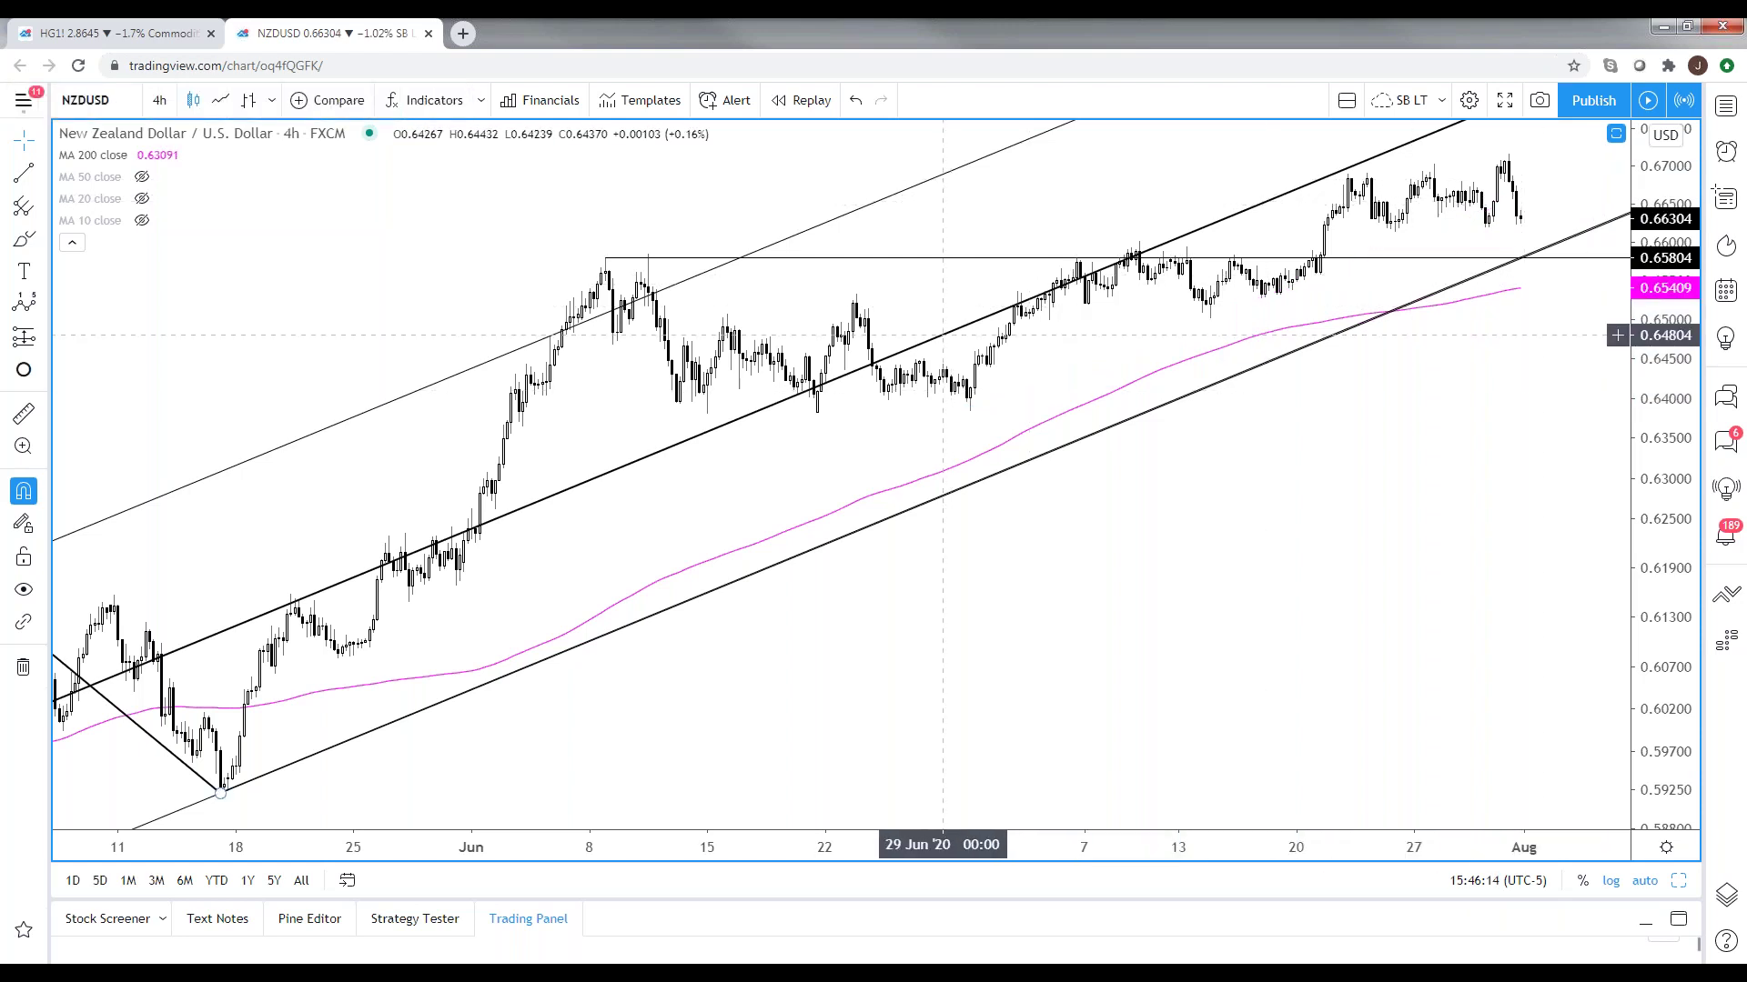
pyautogui.doubleClick(946, 334)
# - Enable the pitchfork's 0.5 level, widen the price scale, then switch to TradeStation
pyautogui.click(729, 425)
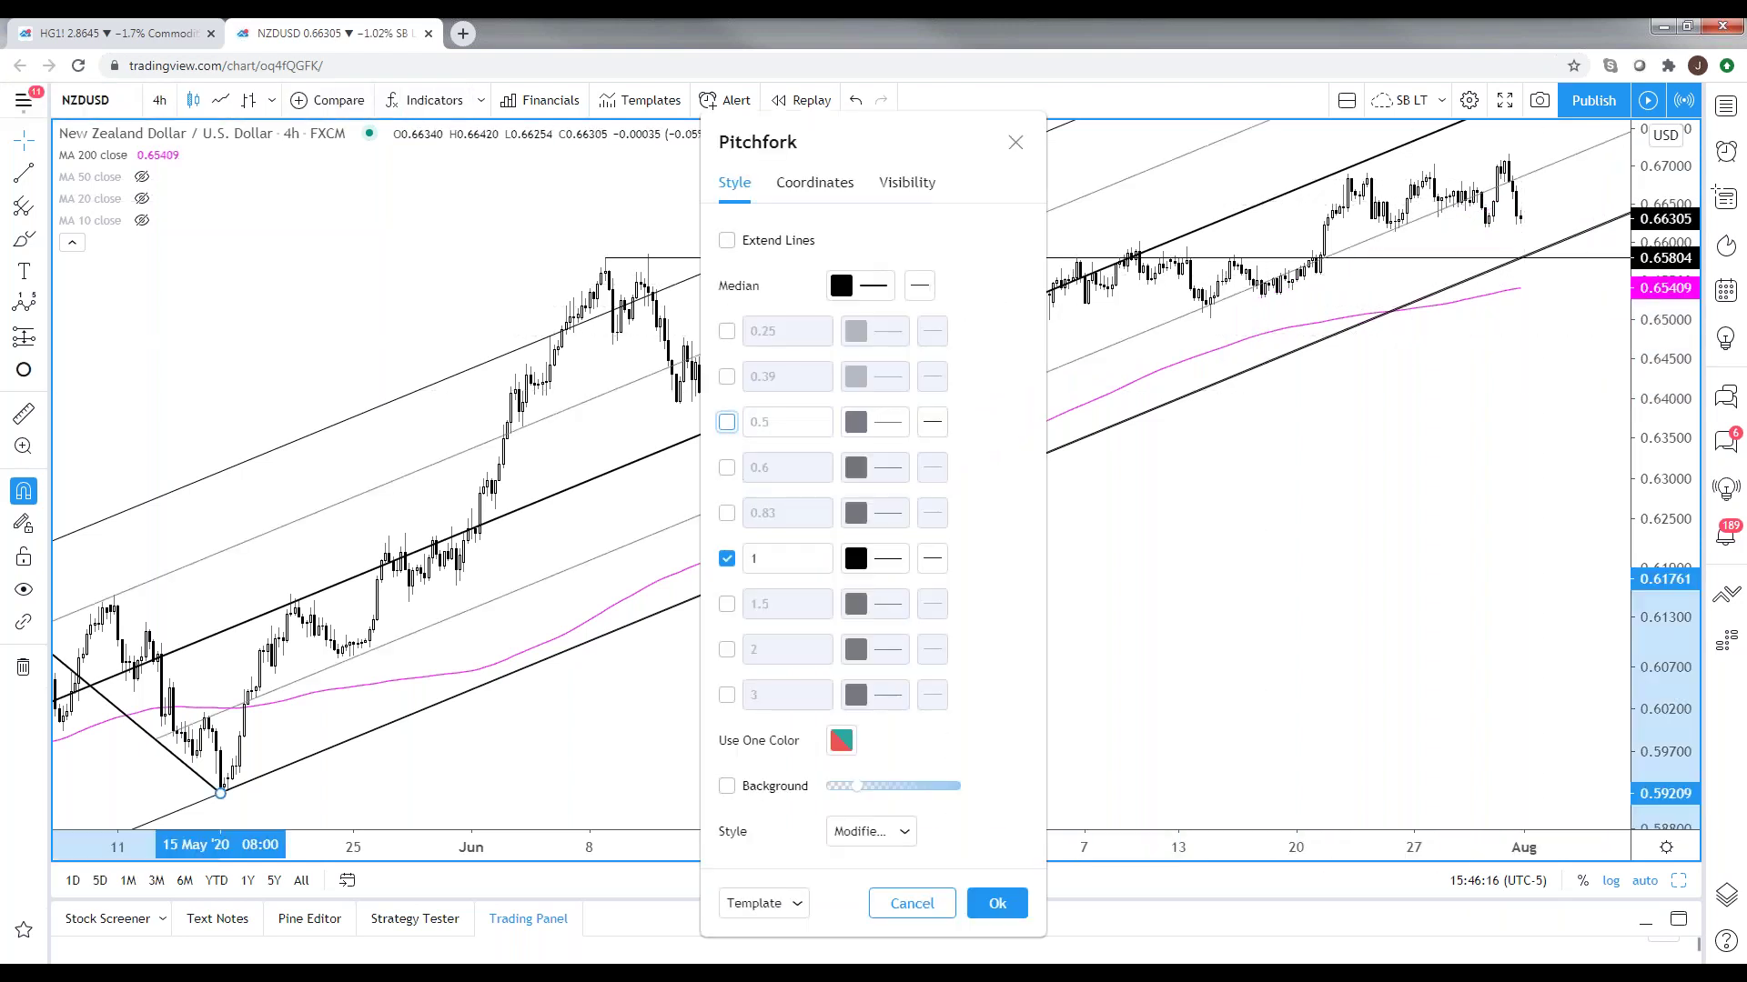
pyautogui.click(1334, 534)
pyautogui.scroll(-5, 1327, 535)
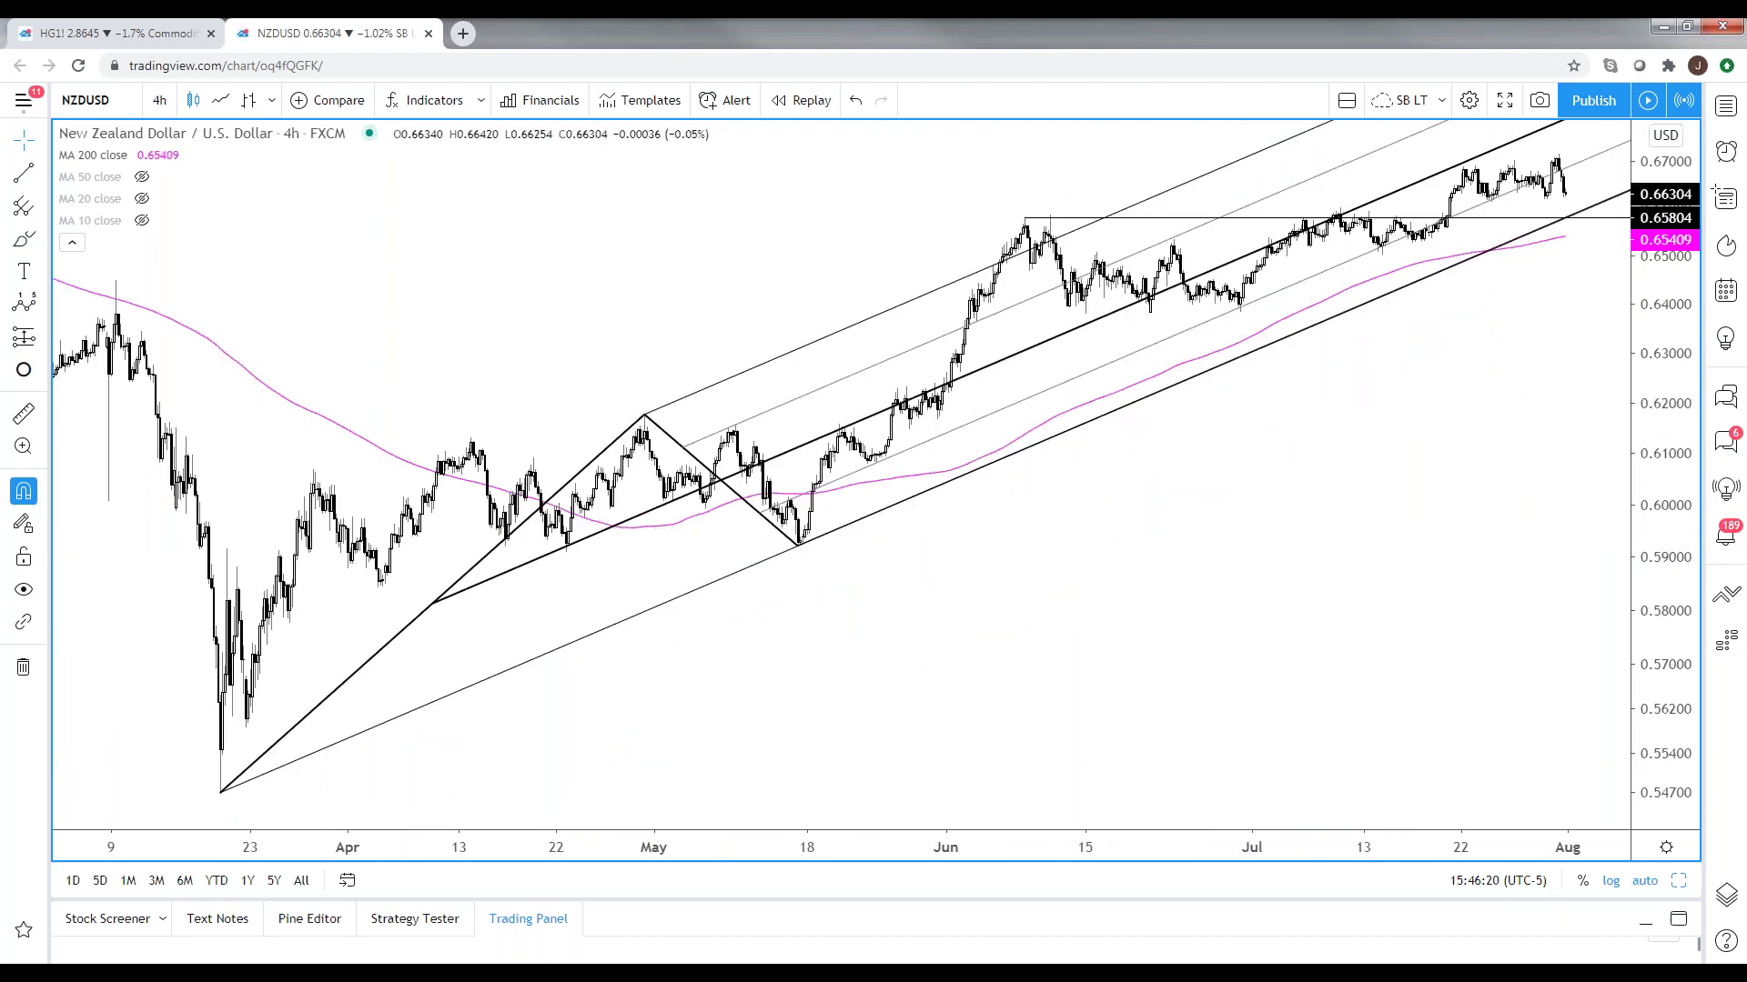
pyautogui.moveTo(1665, 392); pyautogui.dragTo(1664, 429)
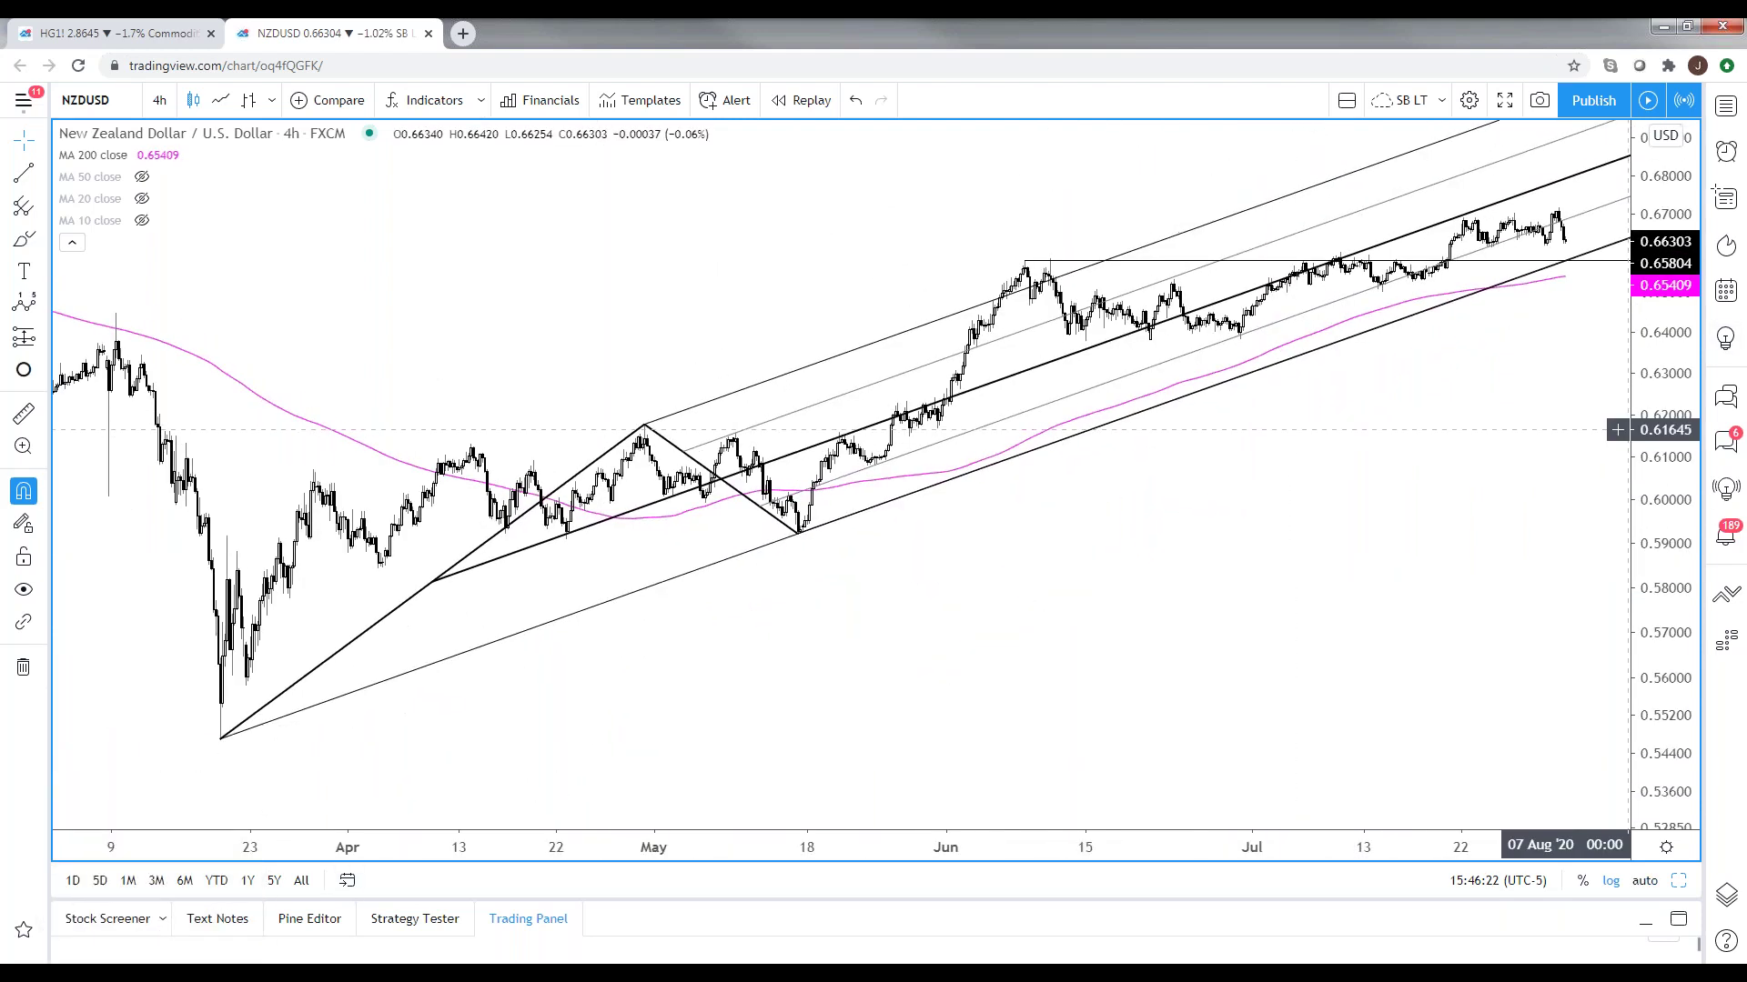
pyautogui.hotkey('alt', 'Tab')
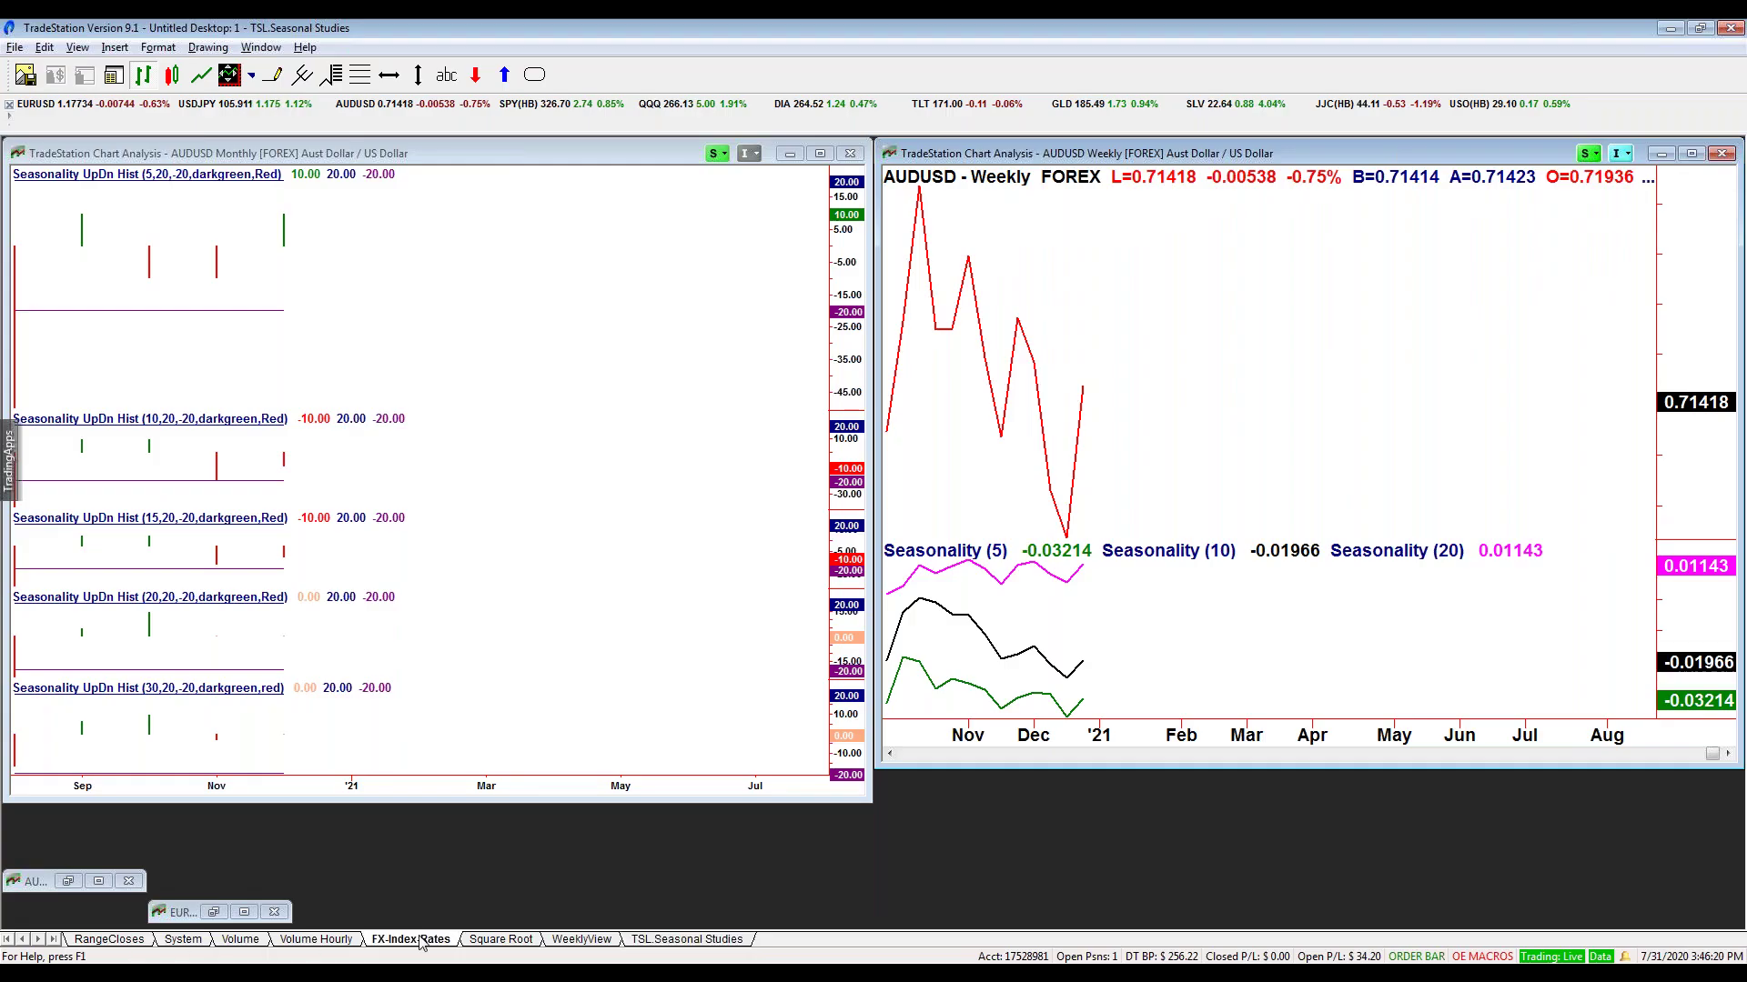
# - Open the FX-Index-Rates desktop and enlarge its NZDUSD 60 min chart for inspection
pyautogui.click(421, 941)
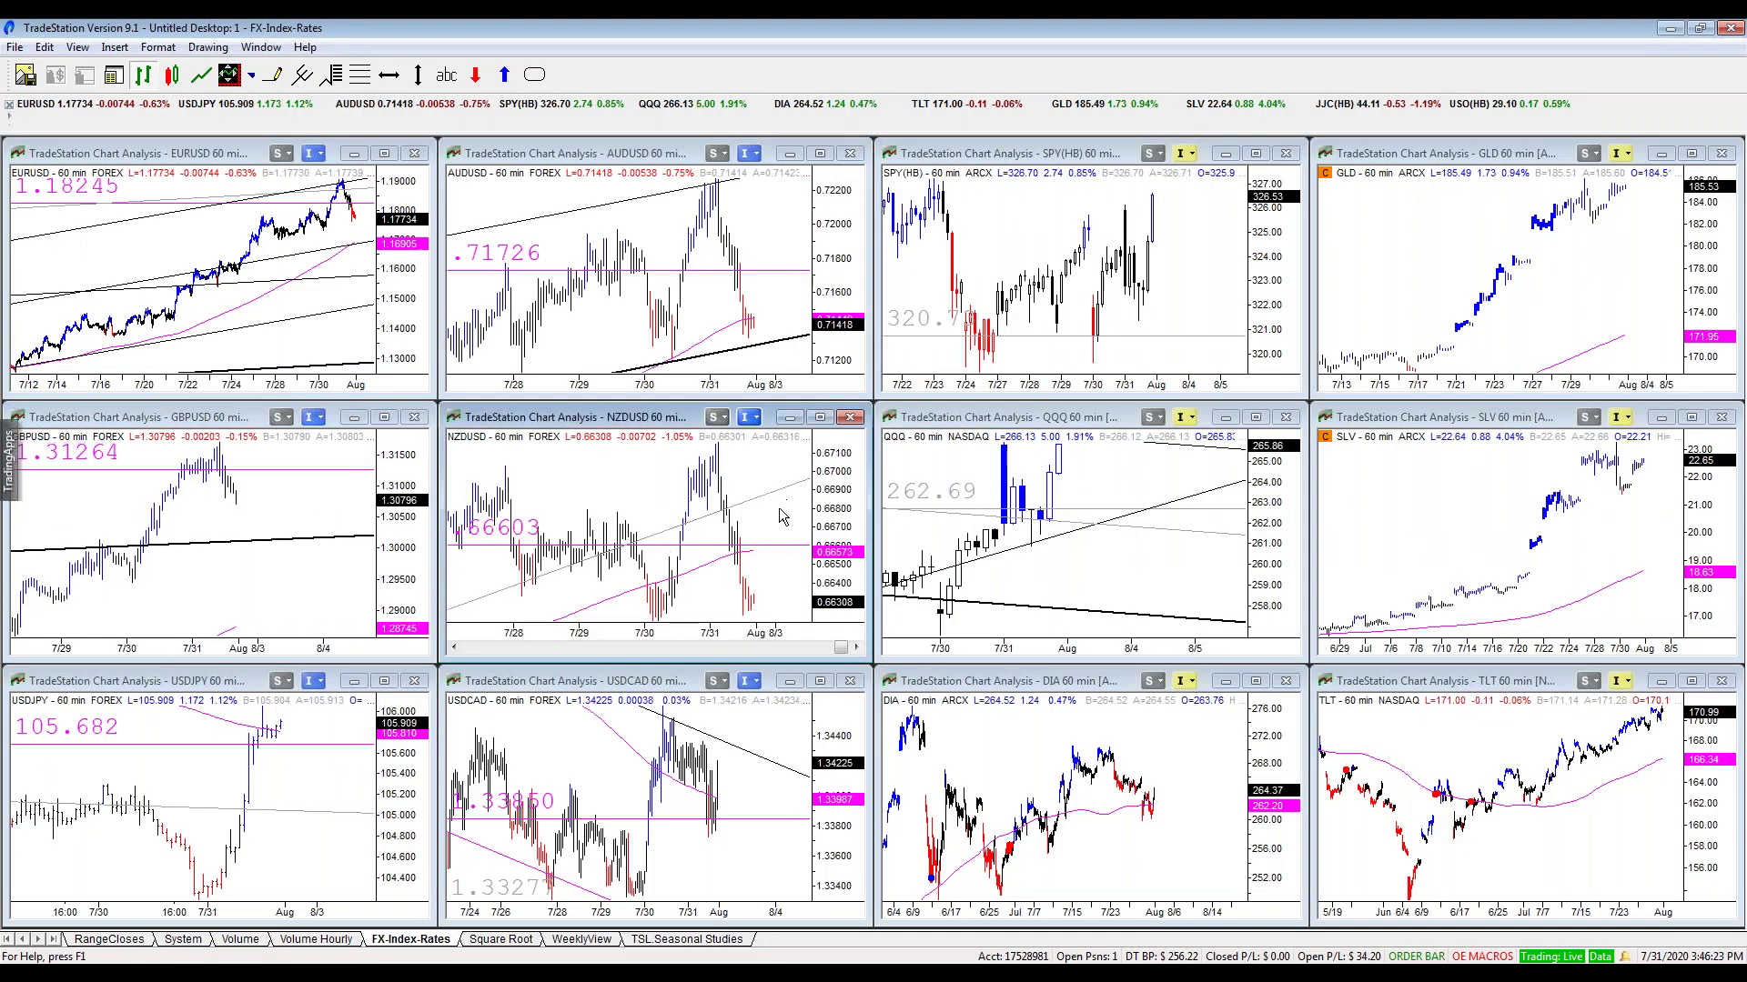
pyautogui.doubleClick(776, 582)
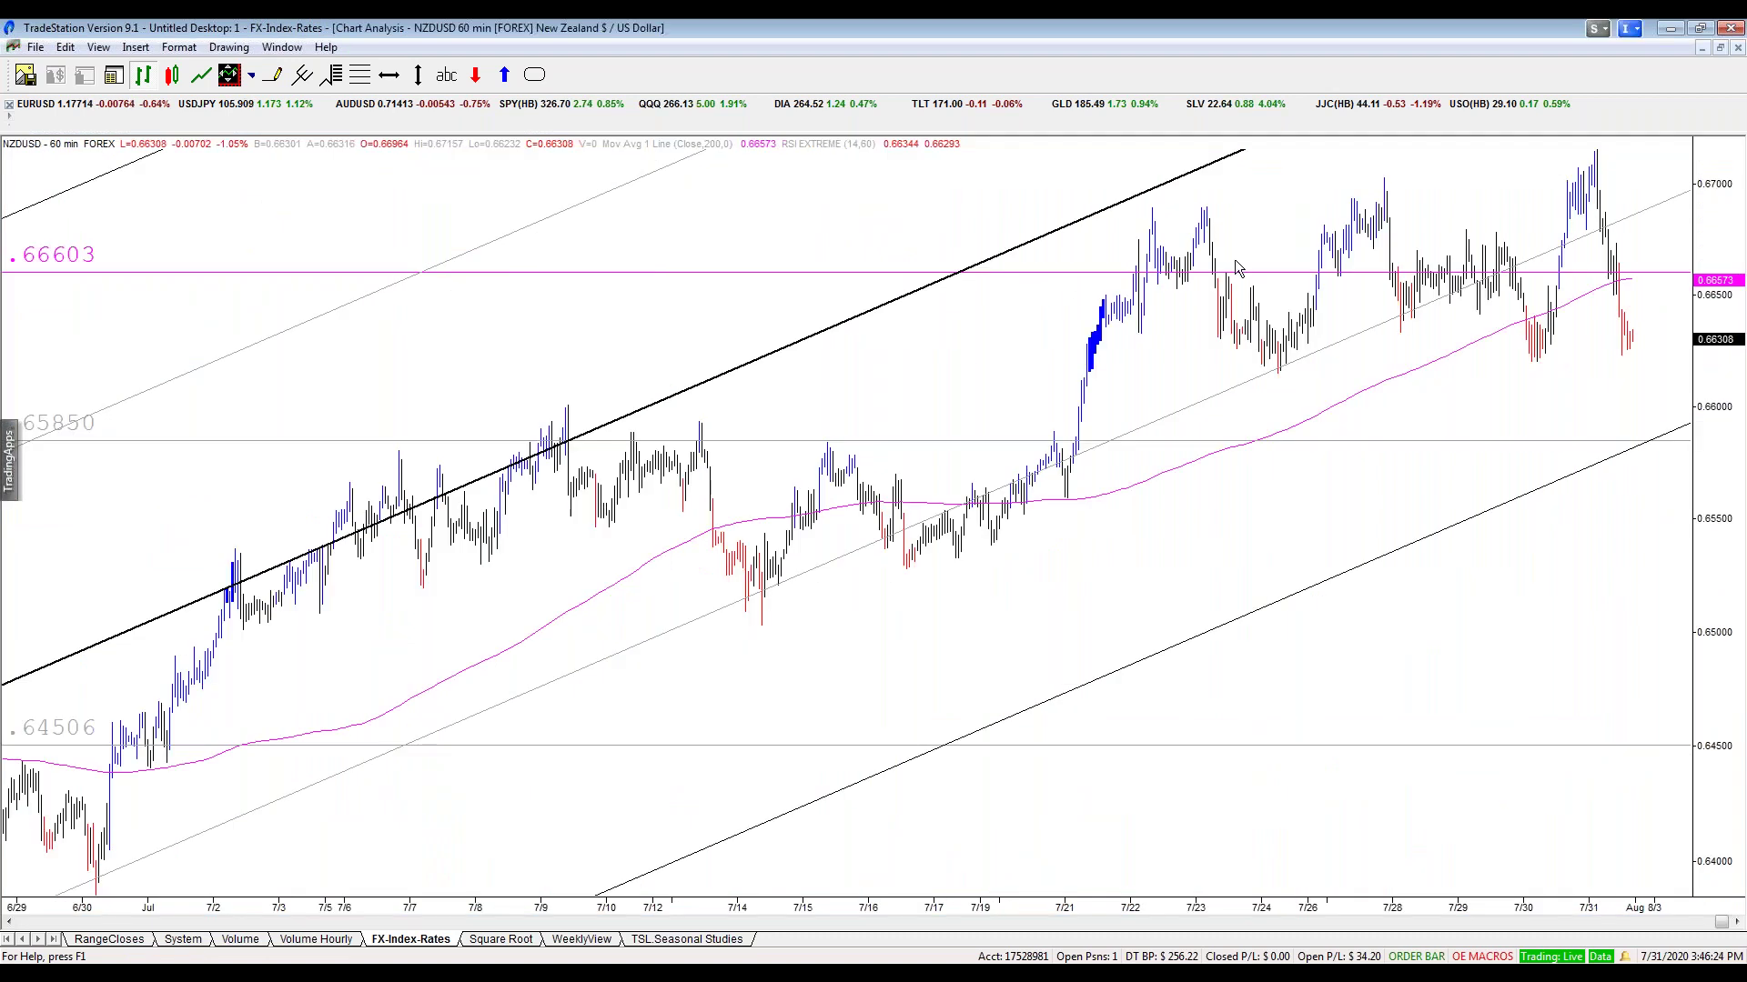
pyautogui.rightClick(1645, 302)
pyautogui.press('Escape')
pyautogui.rightClick(1592, 390)
pyautogui.press('Escape')
pyautogui.rightClick(1597, 389)
pyautogui.click(1581, 398)
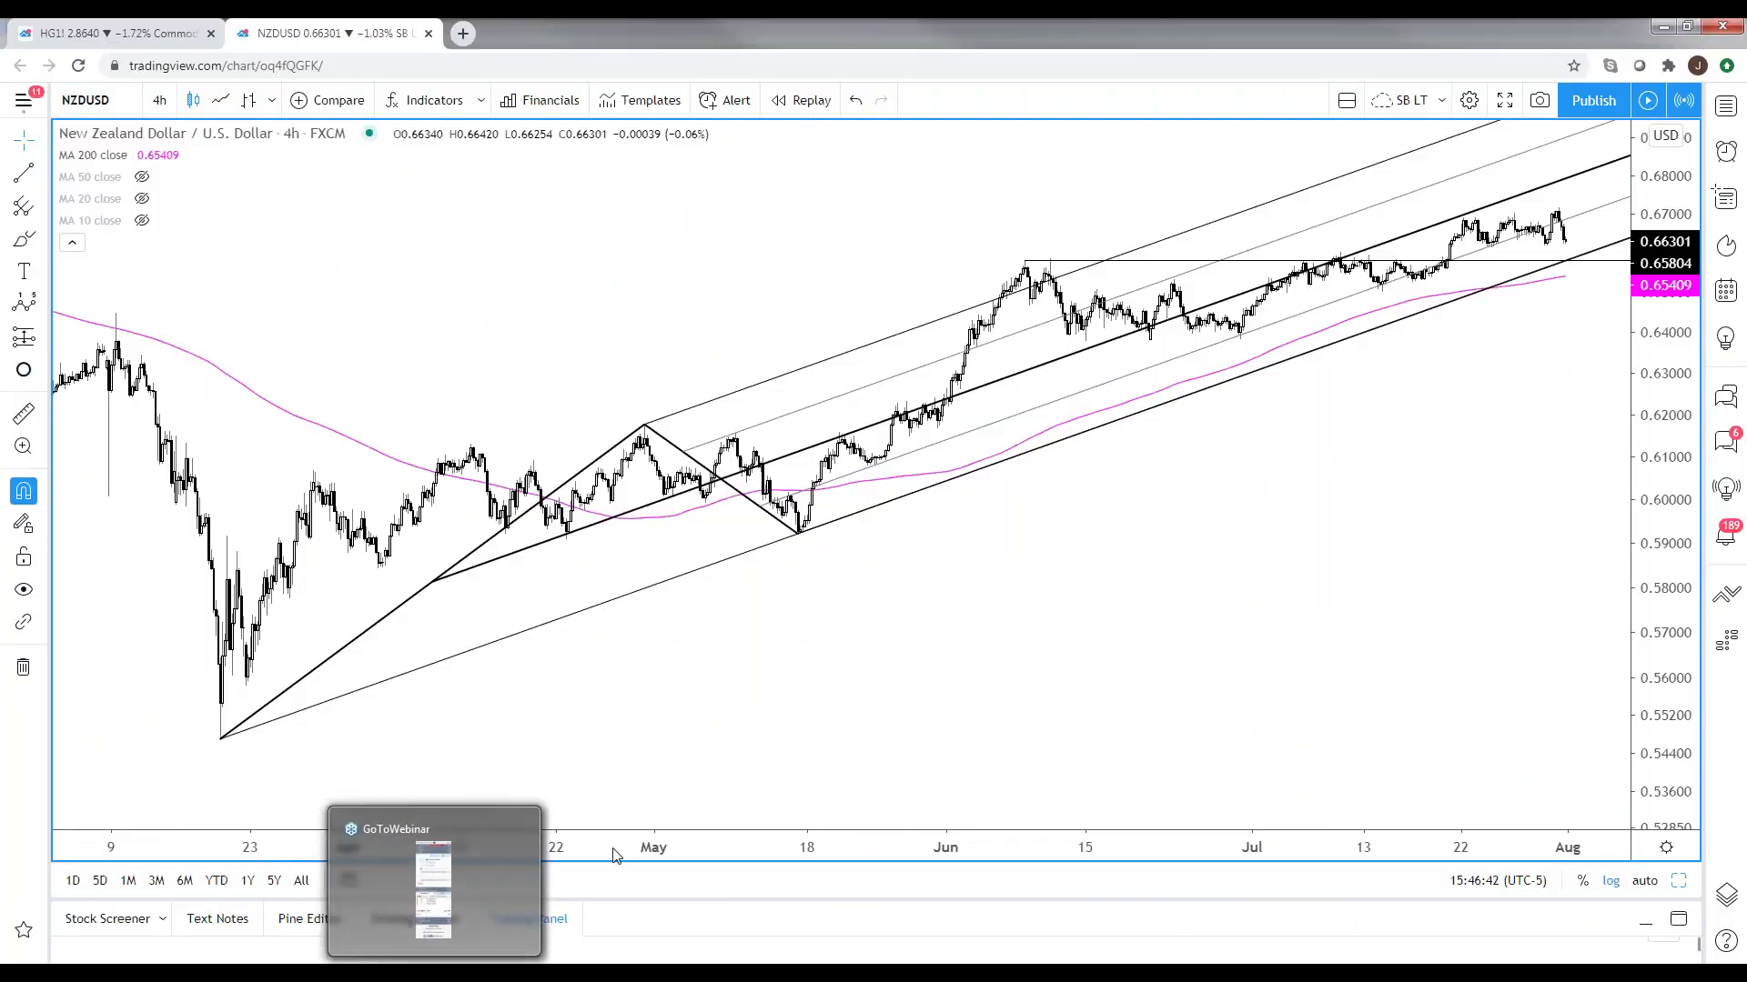
# - Raise the horizontal ray from the June high to about 0.6585 on the NZDUSD 4-hour chart
pyautogui.scroll(1, 725, 706)
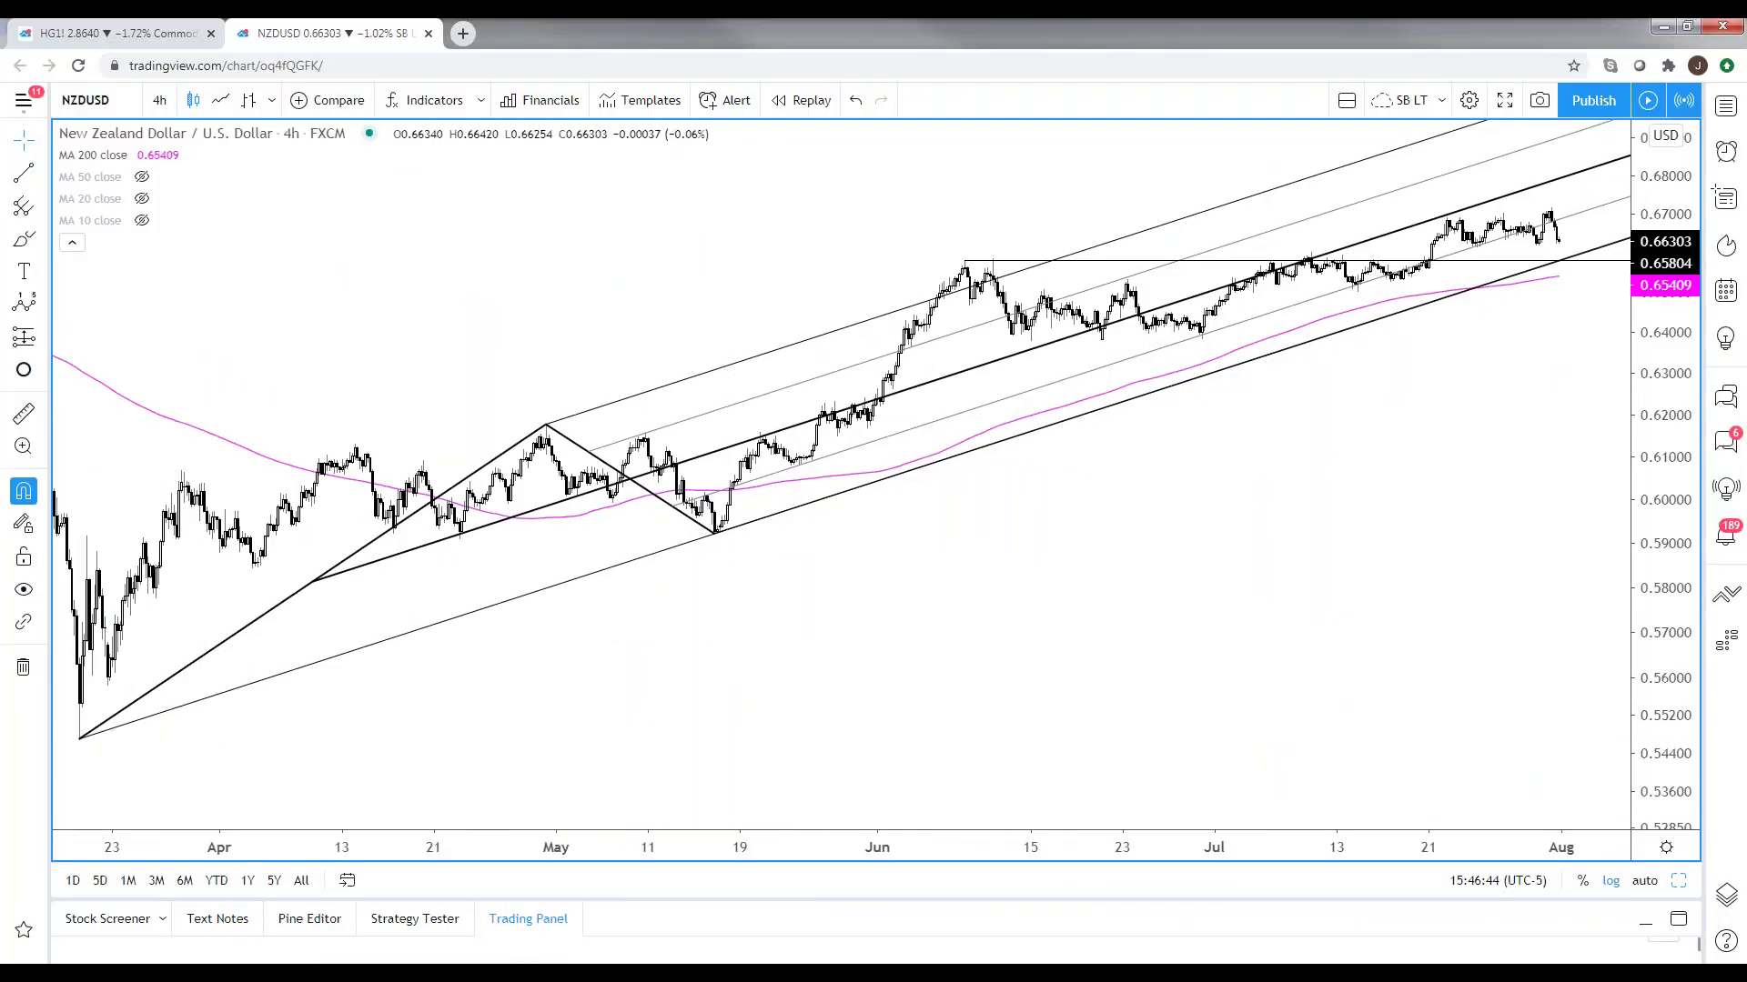
pyautogui.moveTo(1559, 374); pyautogui.dragTo(1387, 387)
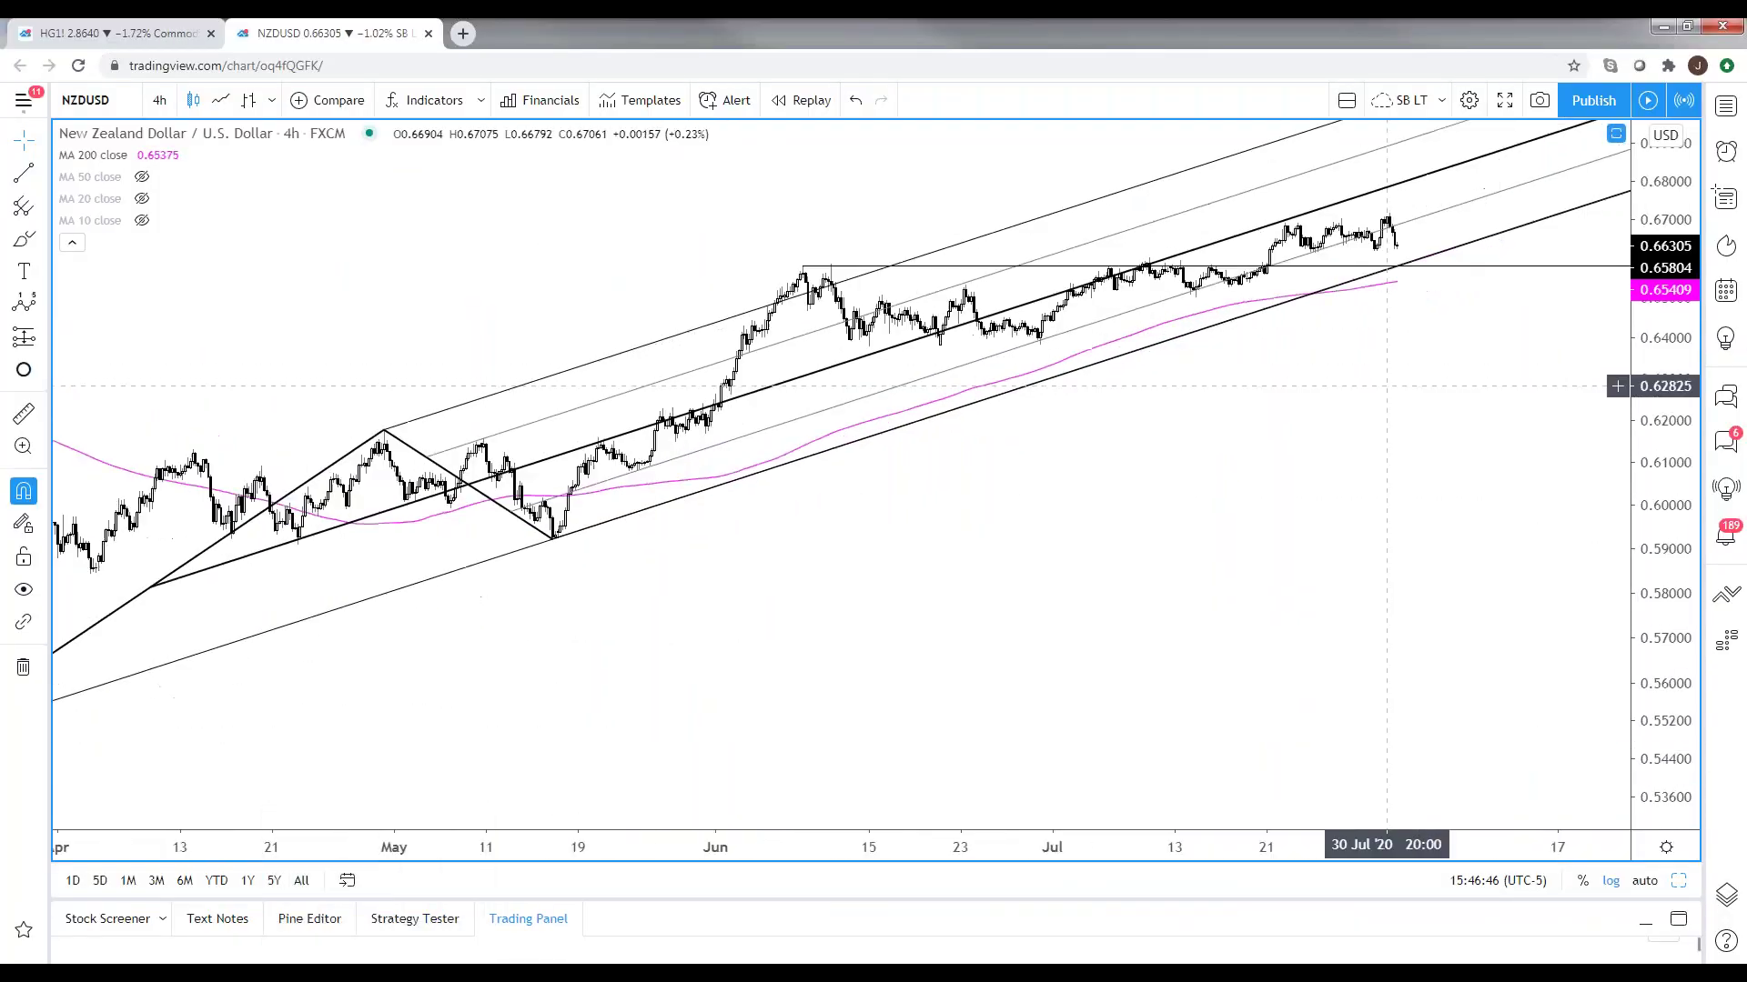
pyautogui.scroll(-1, 1387, 387)
pyautogui.scroll(-1, 1346, 409)
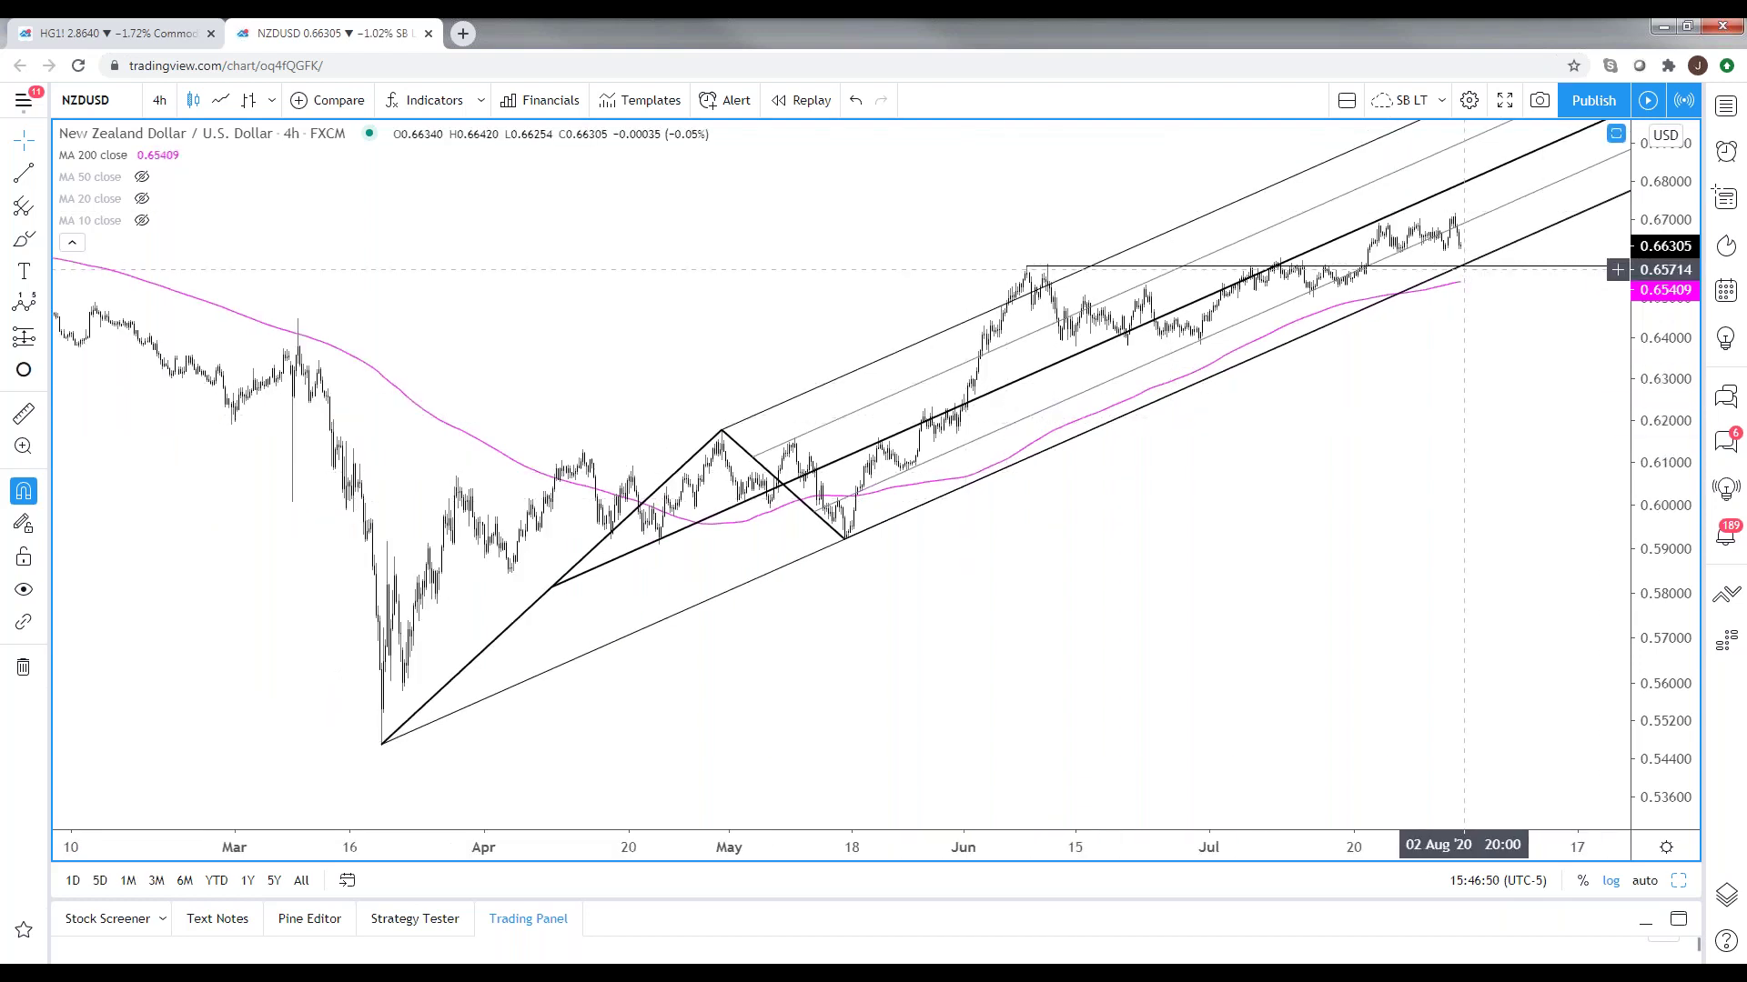
pyautogui.moveTo(1047, 271); pyautogui.dragTo(1047, 263)
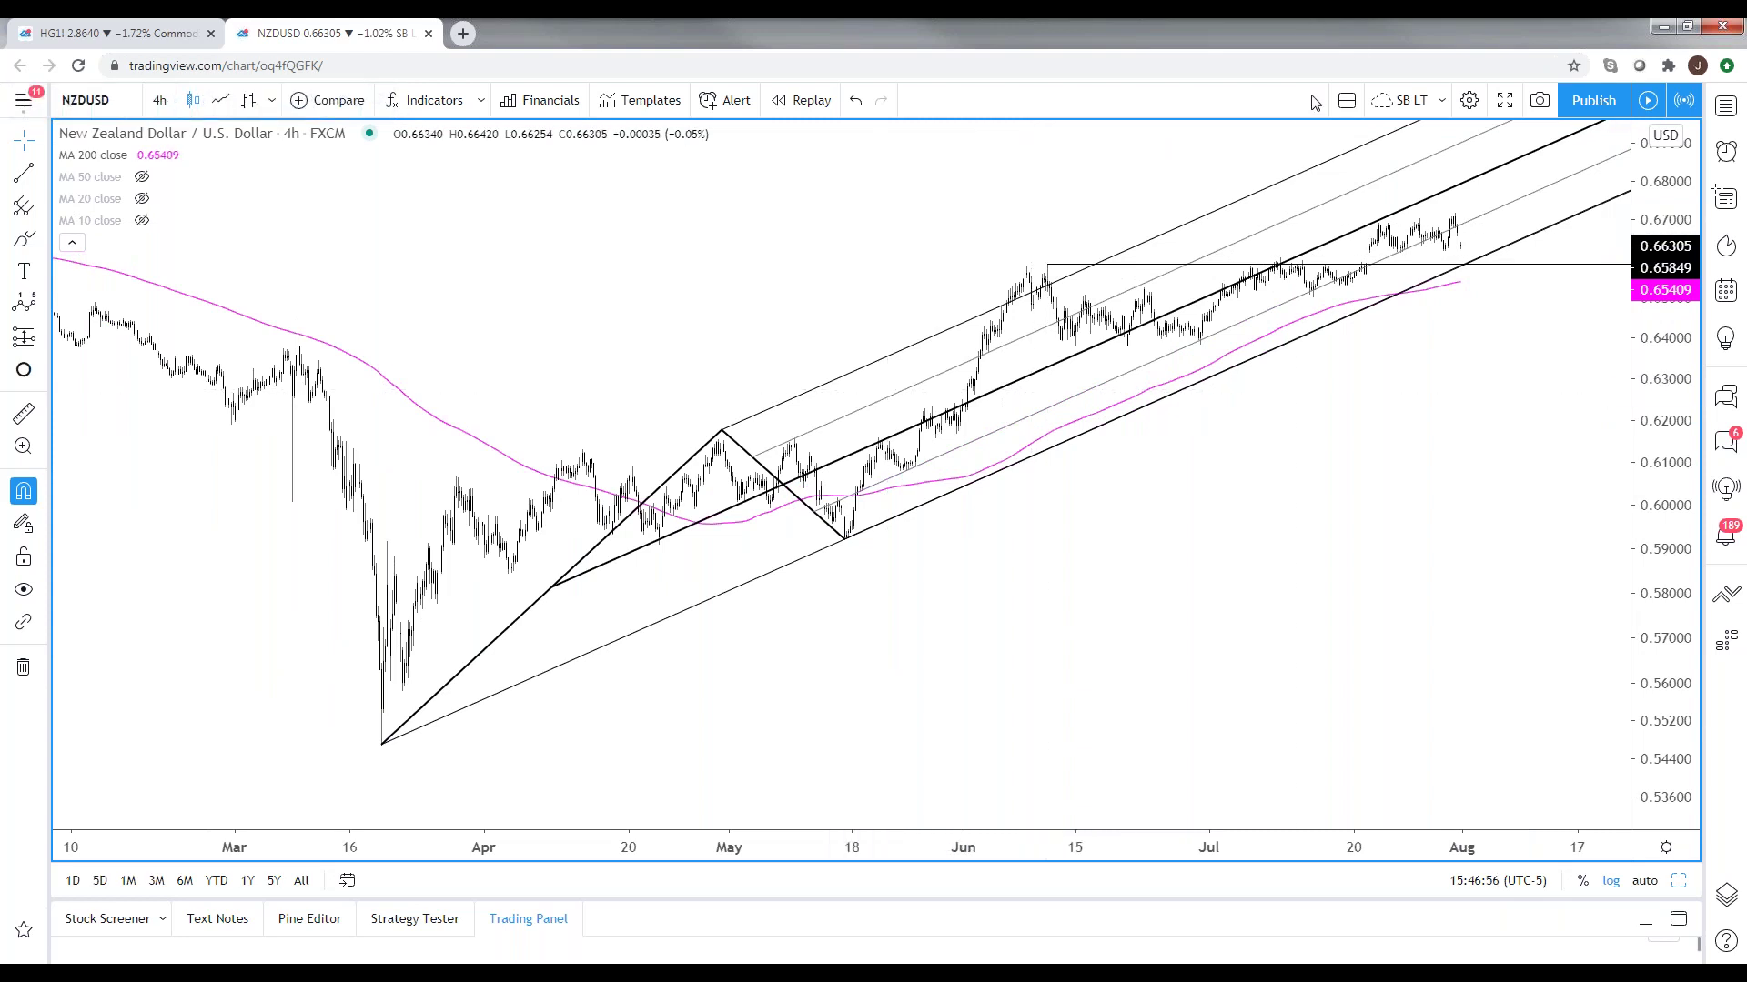
pyautogui.moveTo(931, 649); pyautogui.dragTo(901, 659)
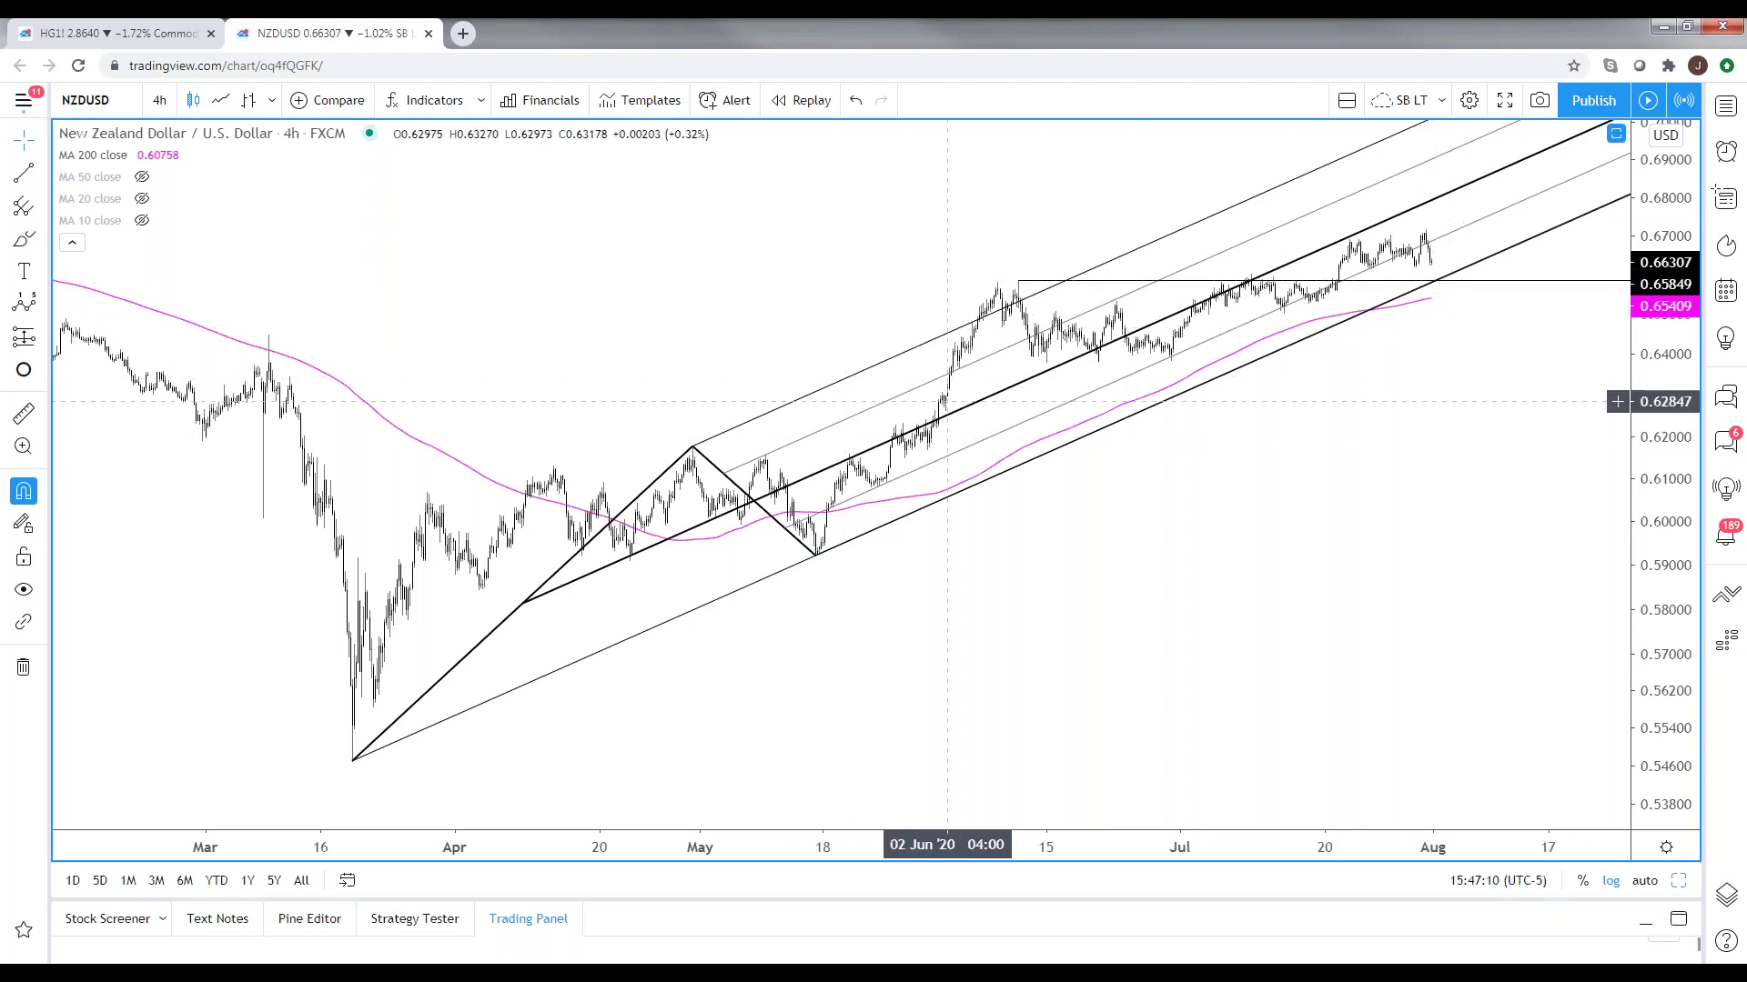
# - Turn on the NZDUSD pitchfork's level-3 lines alongside its 0.5 and 1 levels
pyautogui.doubleClick(961, 407)
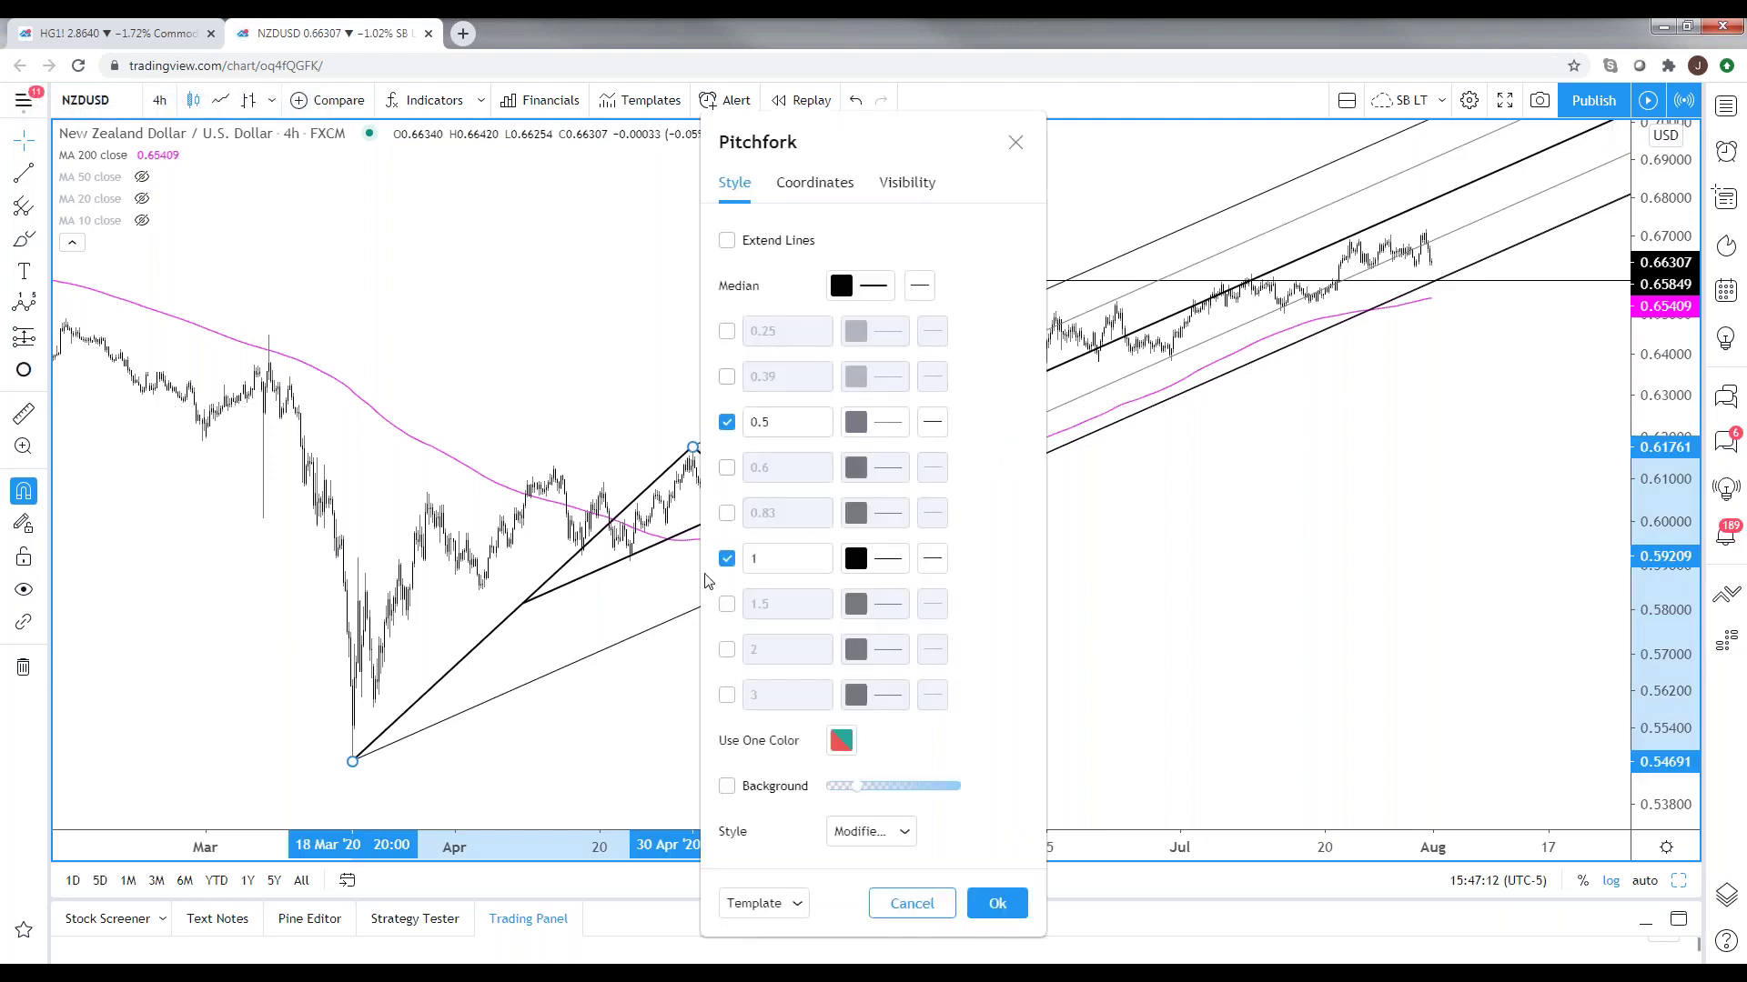
pyautogui.click(727, 696)
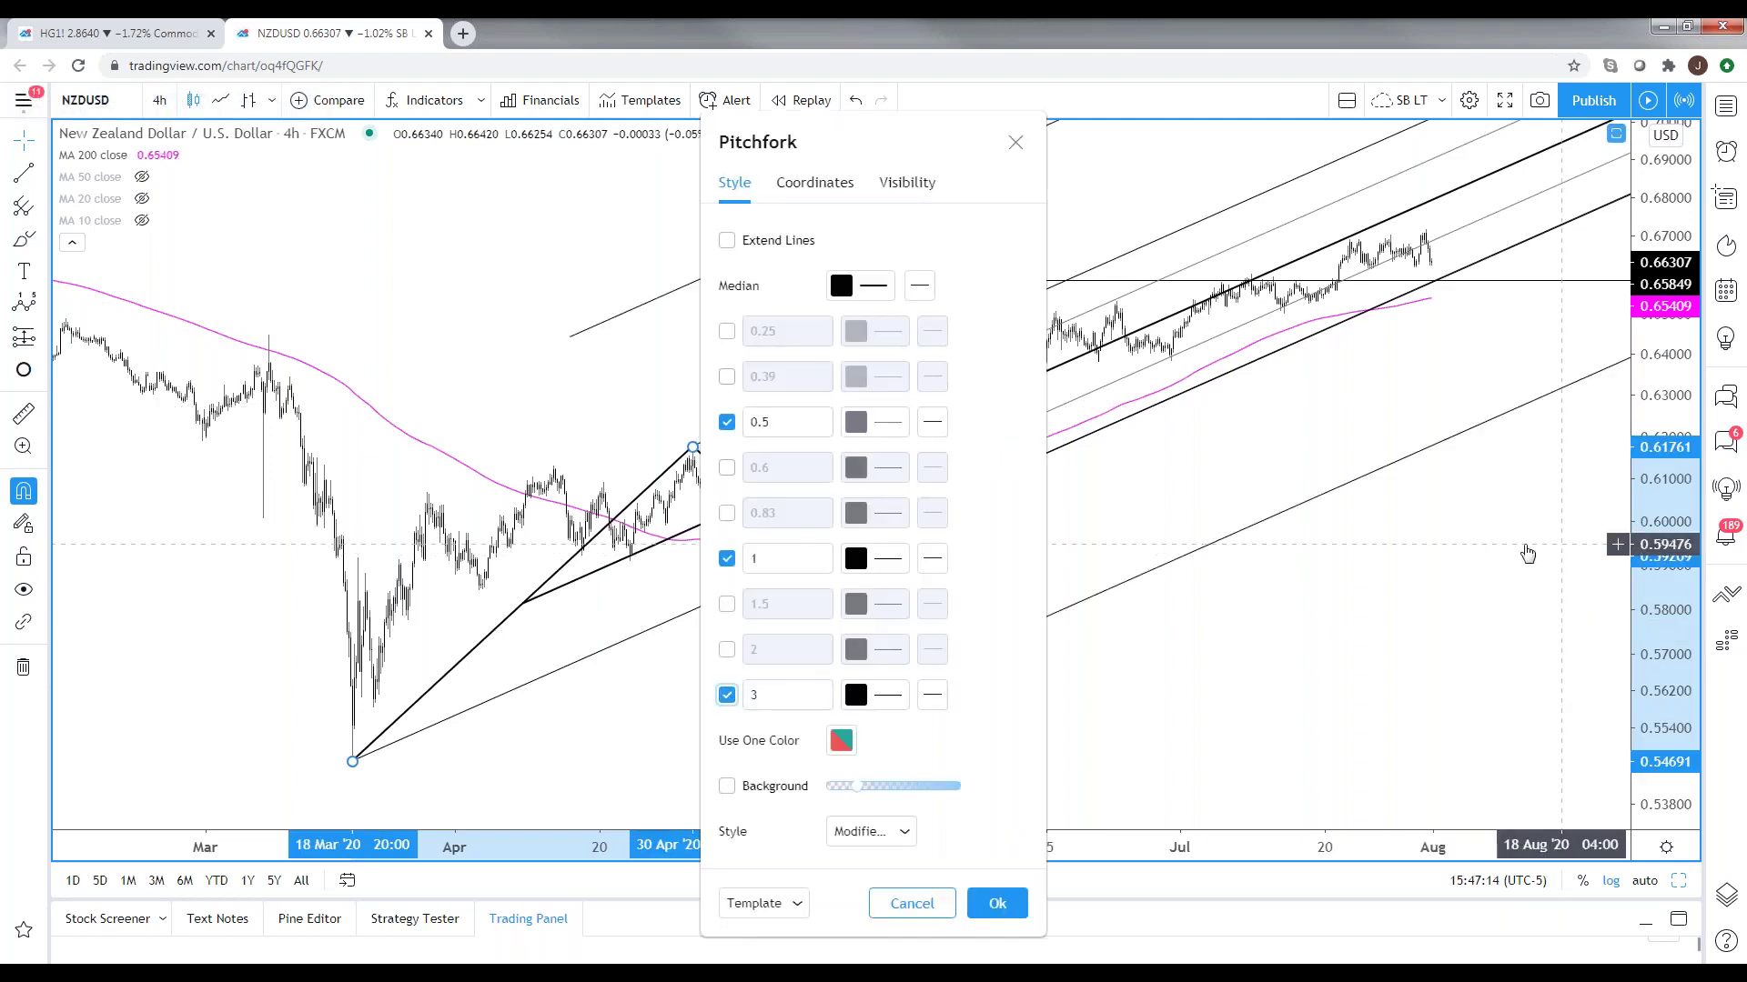
pyautogui.click(1501, 553)
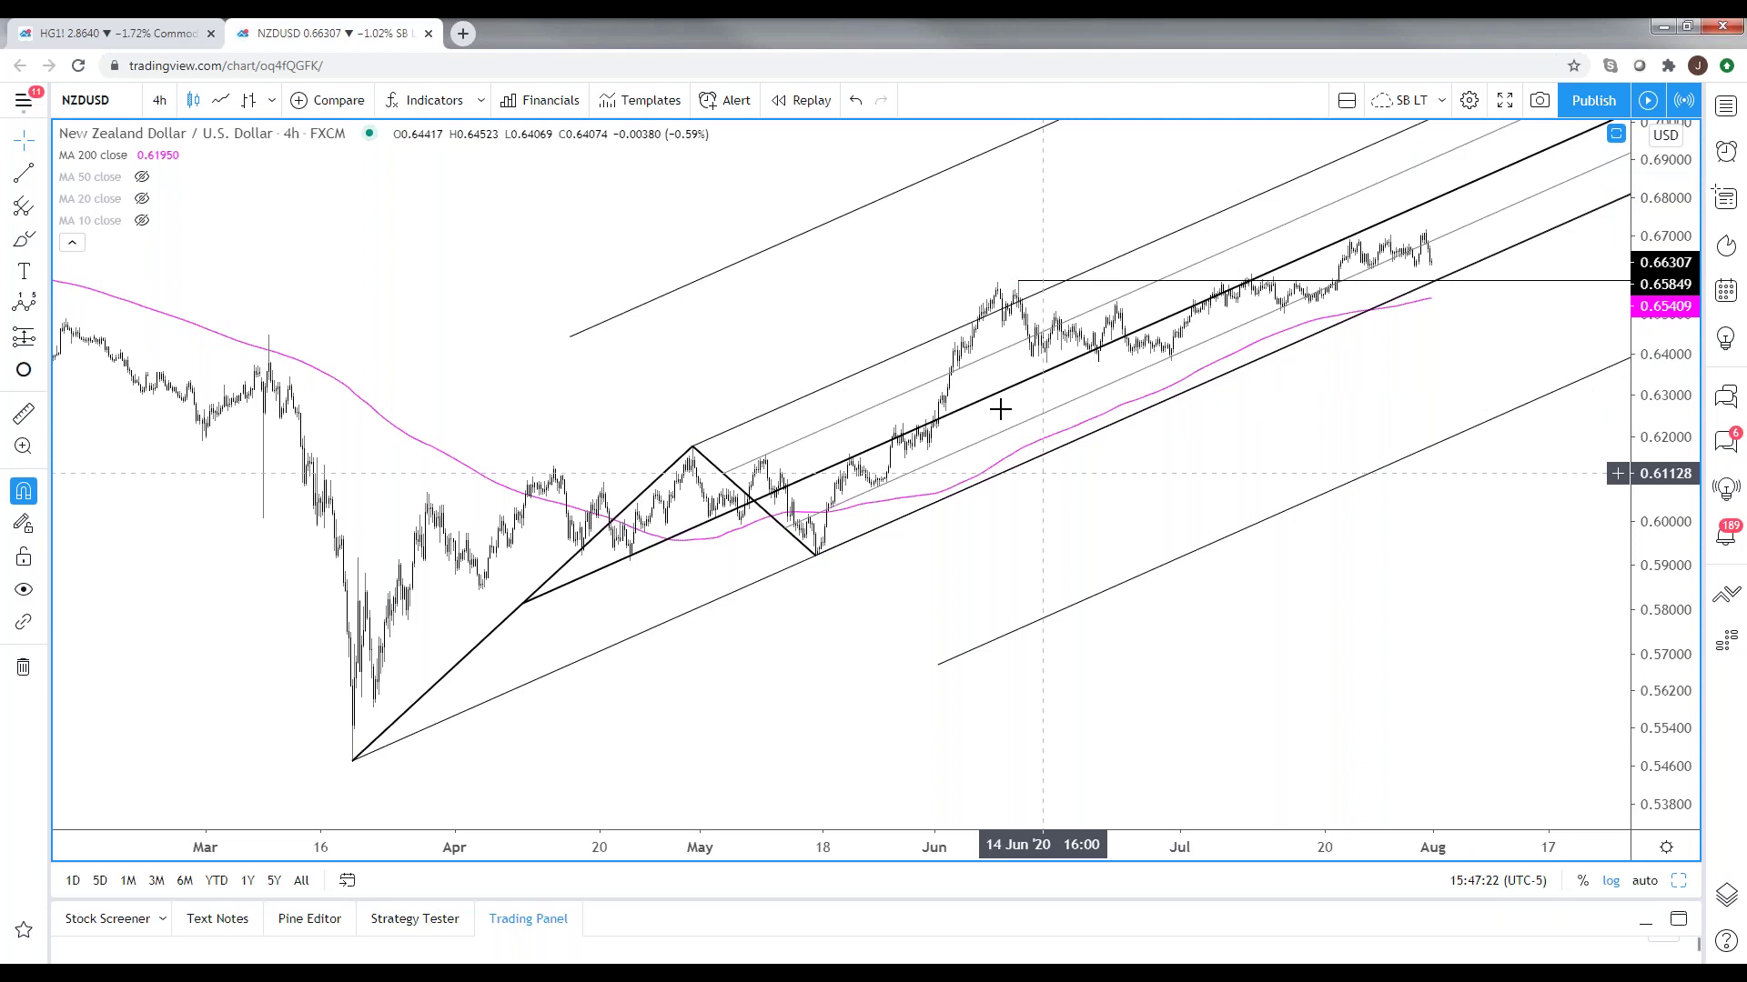
pyautogui.click(24, 238)
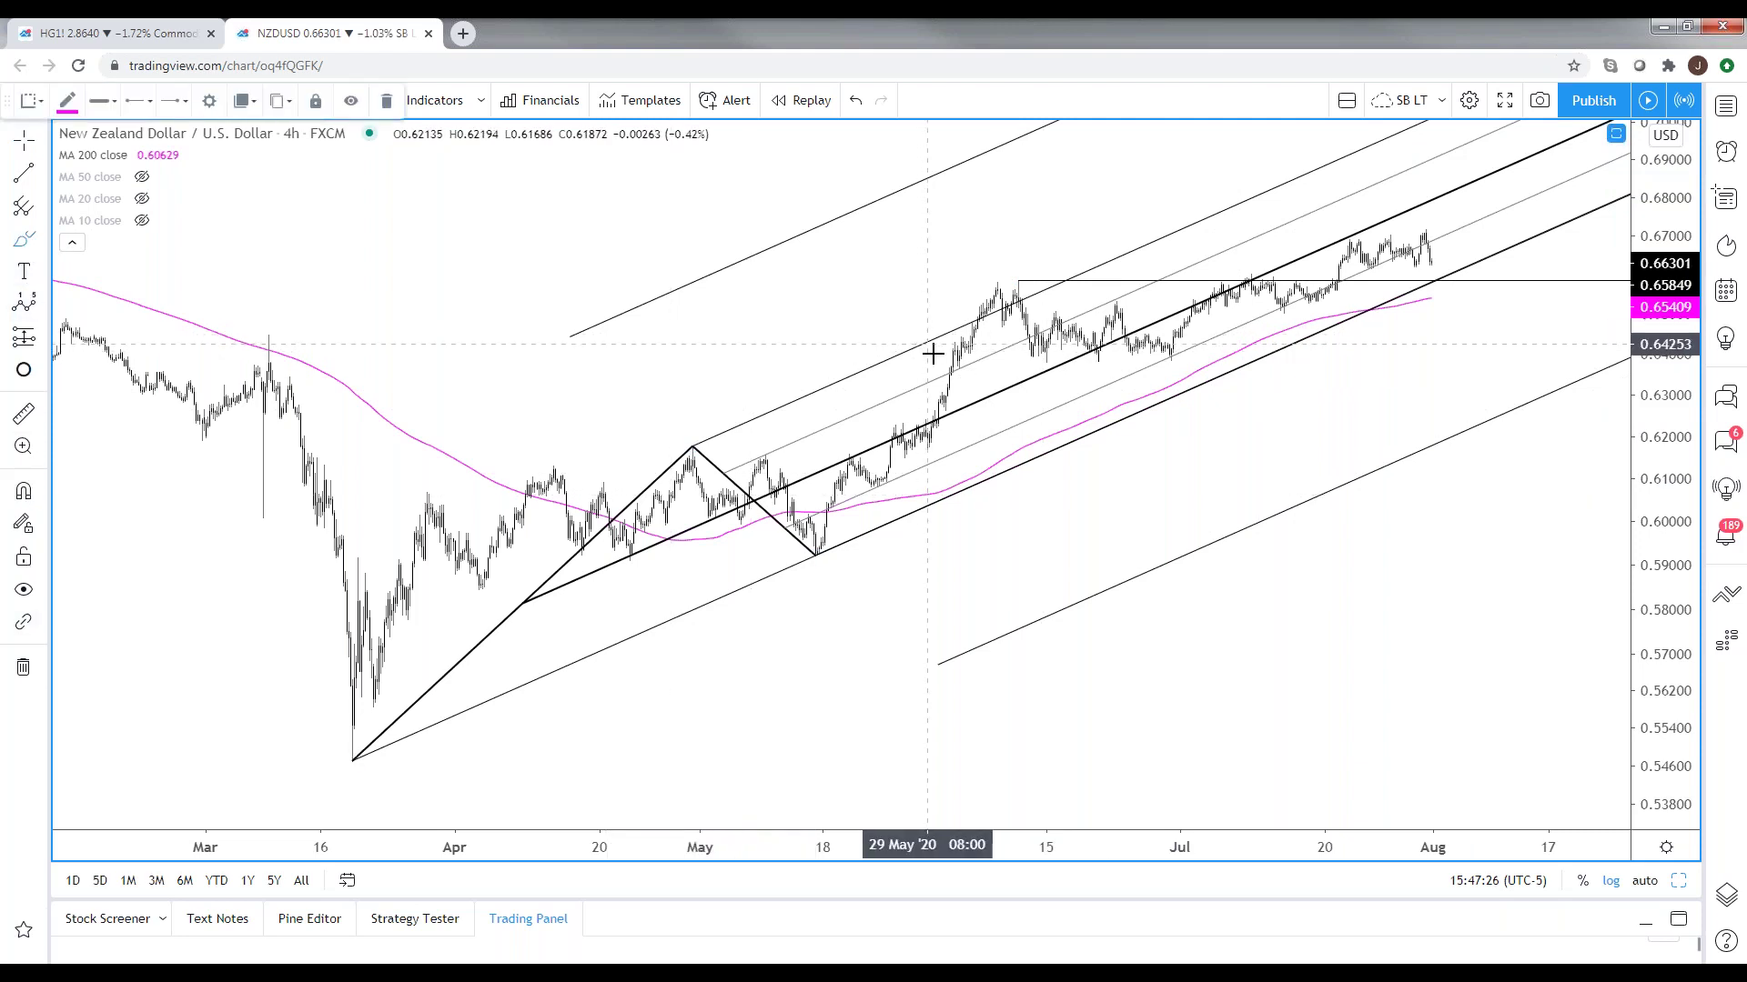
pyautogui.moveTo(933, 353); pyautogui.dragTo(1014, 487)
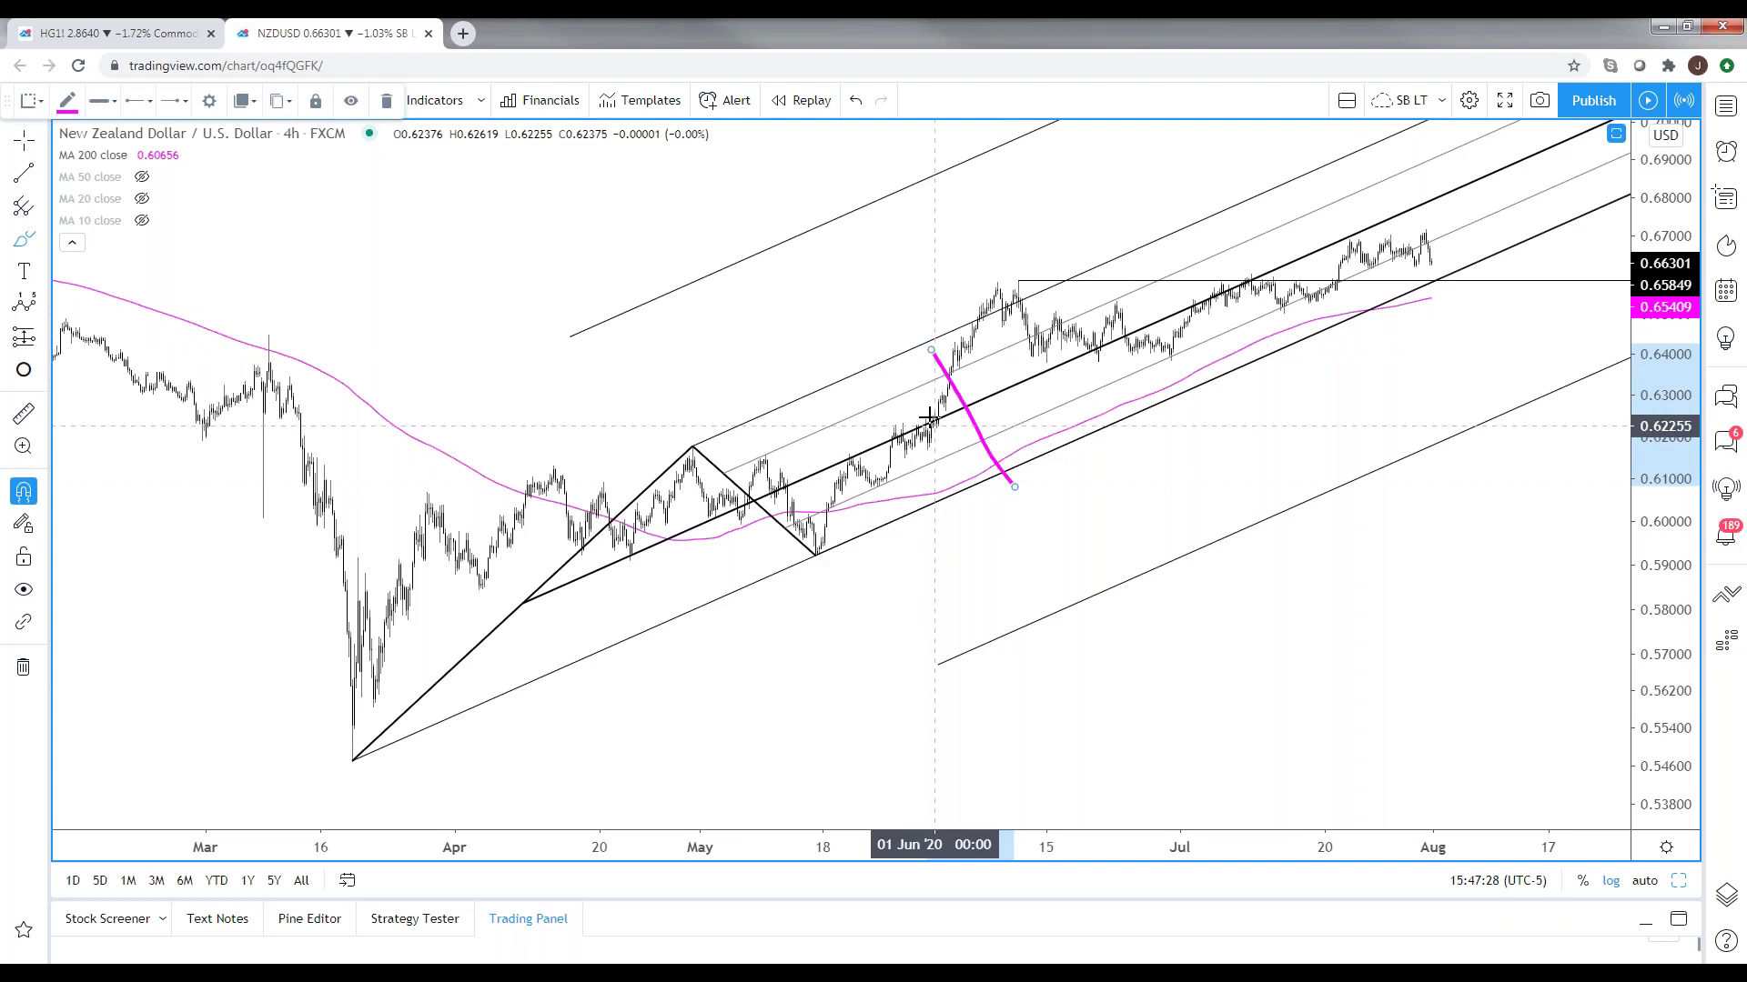
pyautogui.hotkey('ctrl', 'z')
pyautogui.moveTo(927, 342); pyautogui.dragTo(1092, 601)
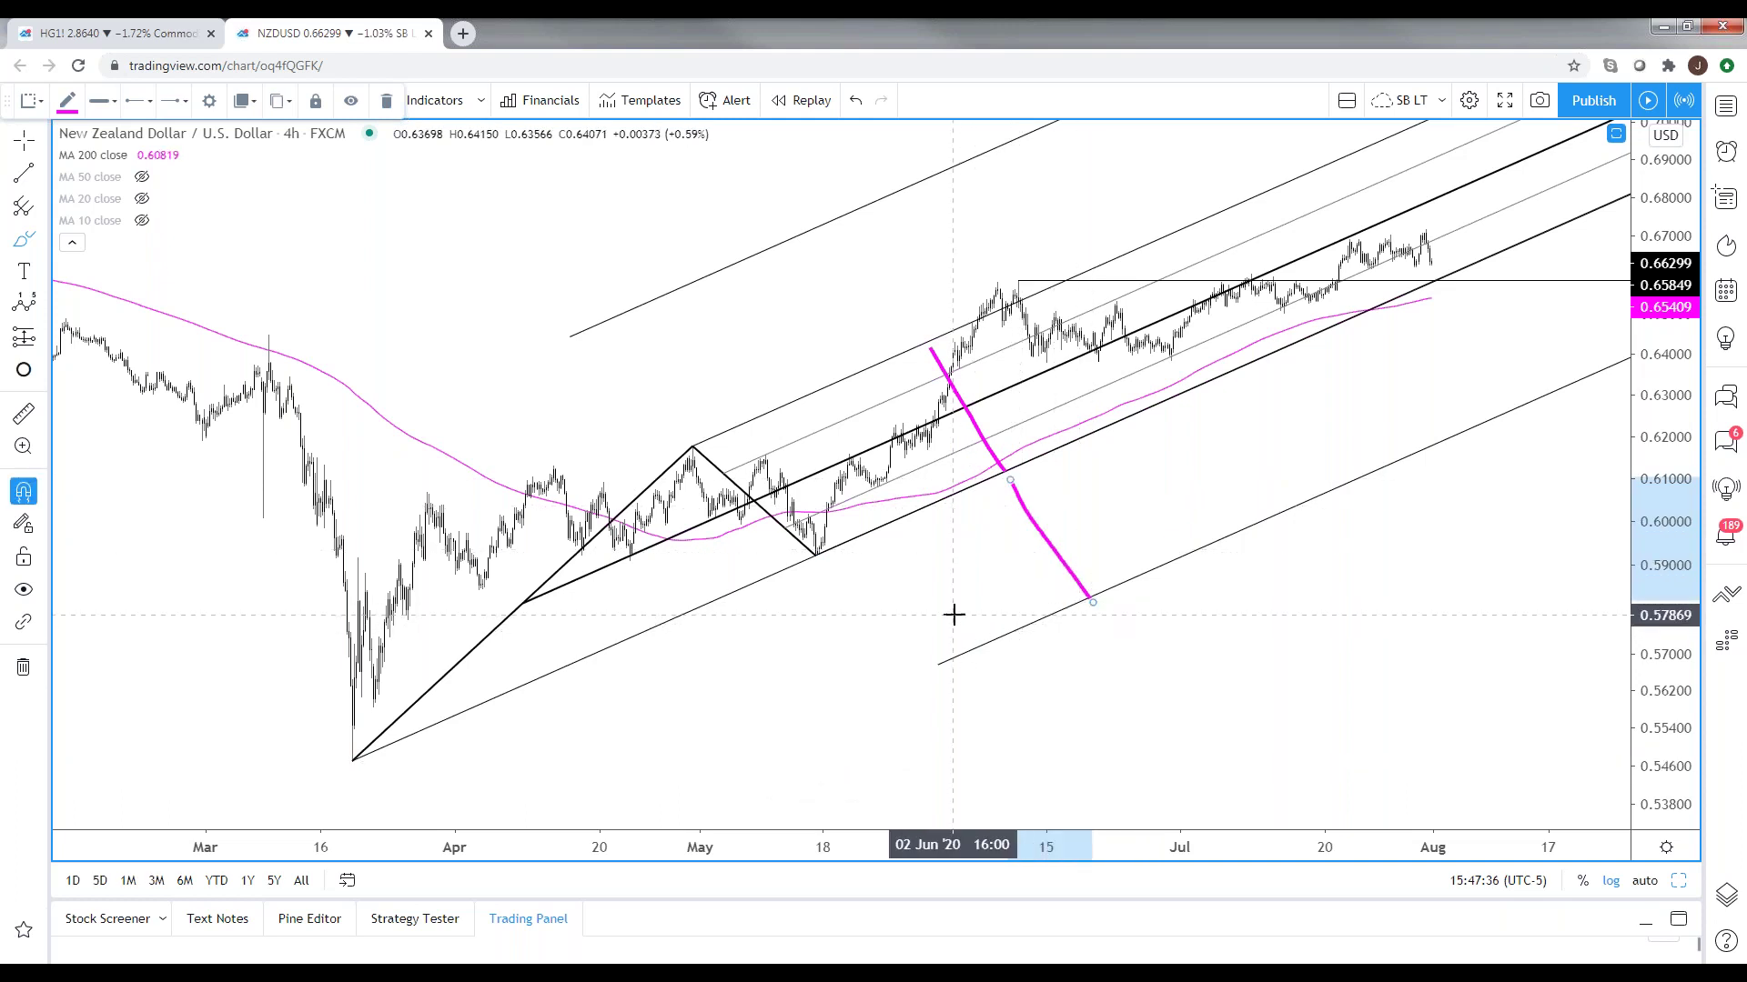
pyautogui.hotkey('ctrl', 'z')
pyautogui.press('Escape')
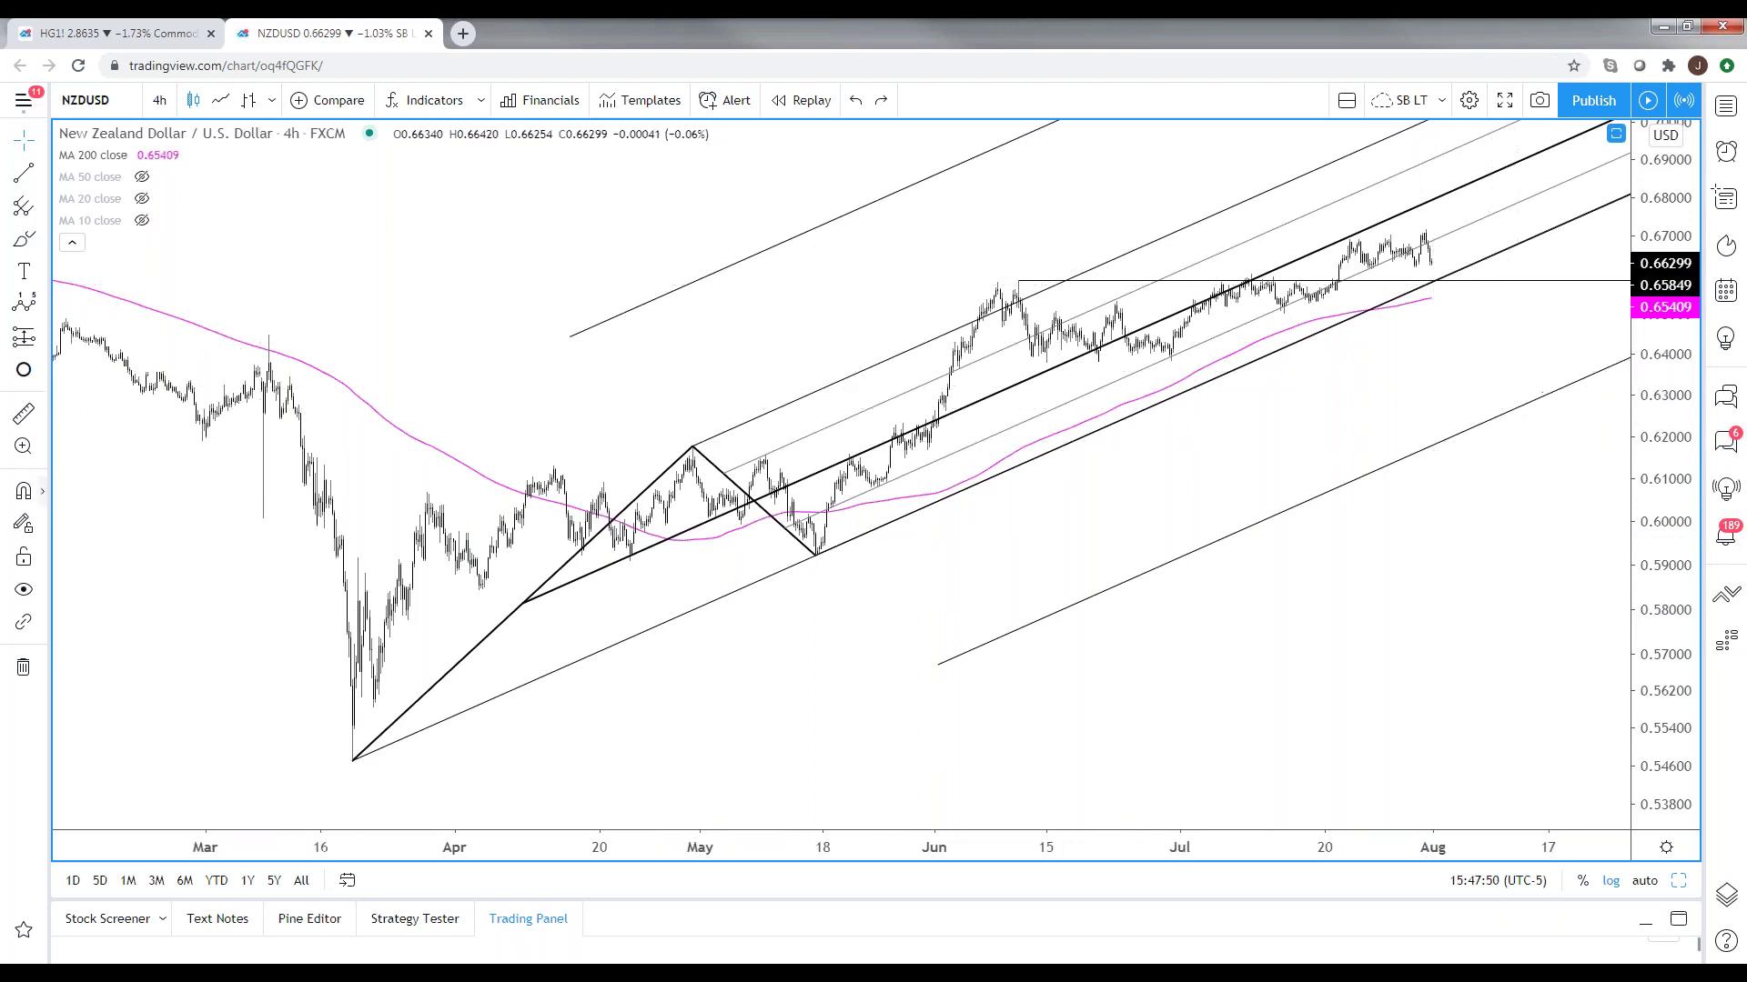
# - With Magnet mode on, move the pitchfork's top anchor to the 30 Apr high
pyautogui.click(23, 491)
pyautogui.moveTo(693, 447); pyautogui.dragTo(565, 454)
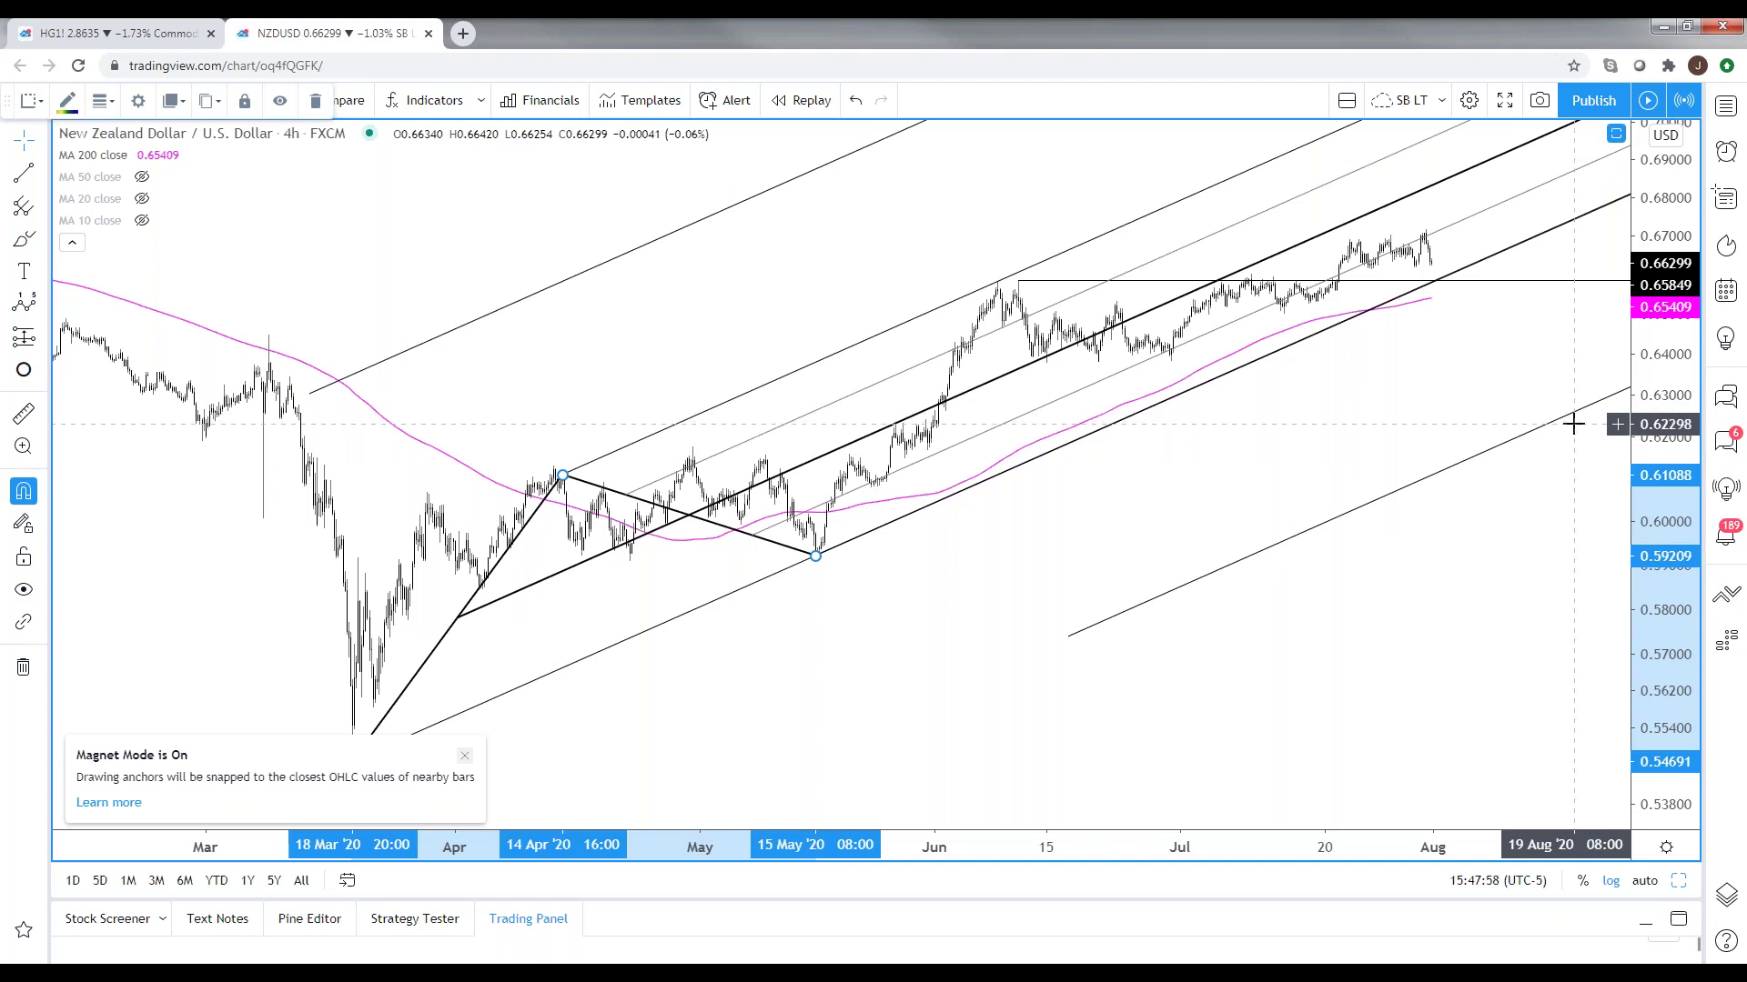
pyautogui.moveTo(565, 490); pyautogui.dragTo(693, 433)
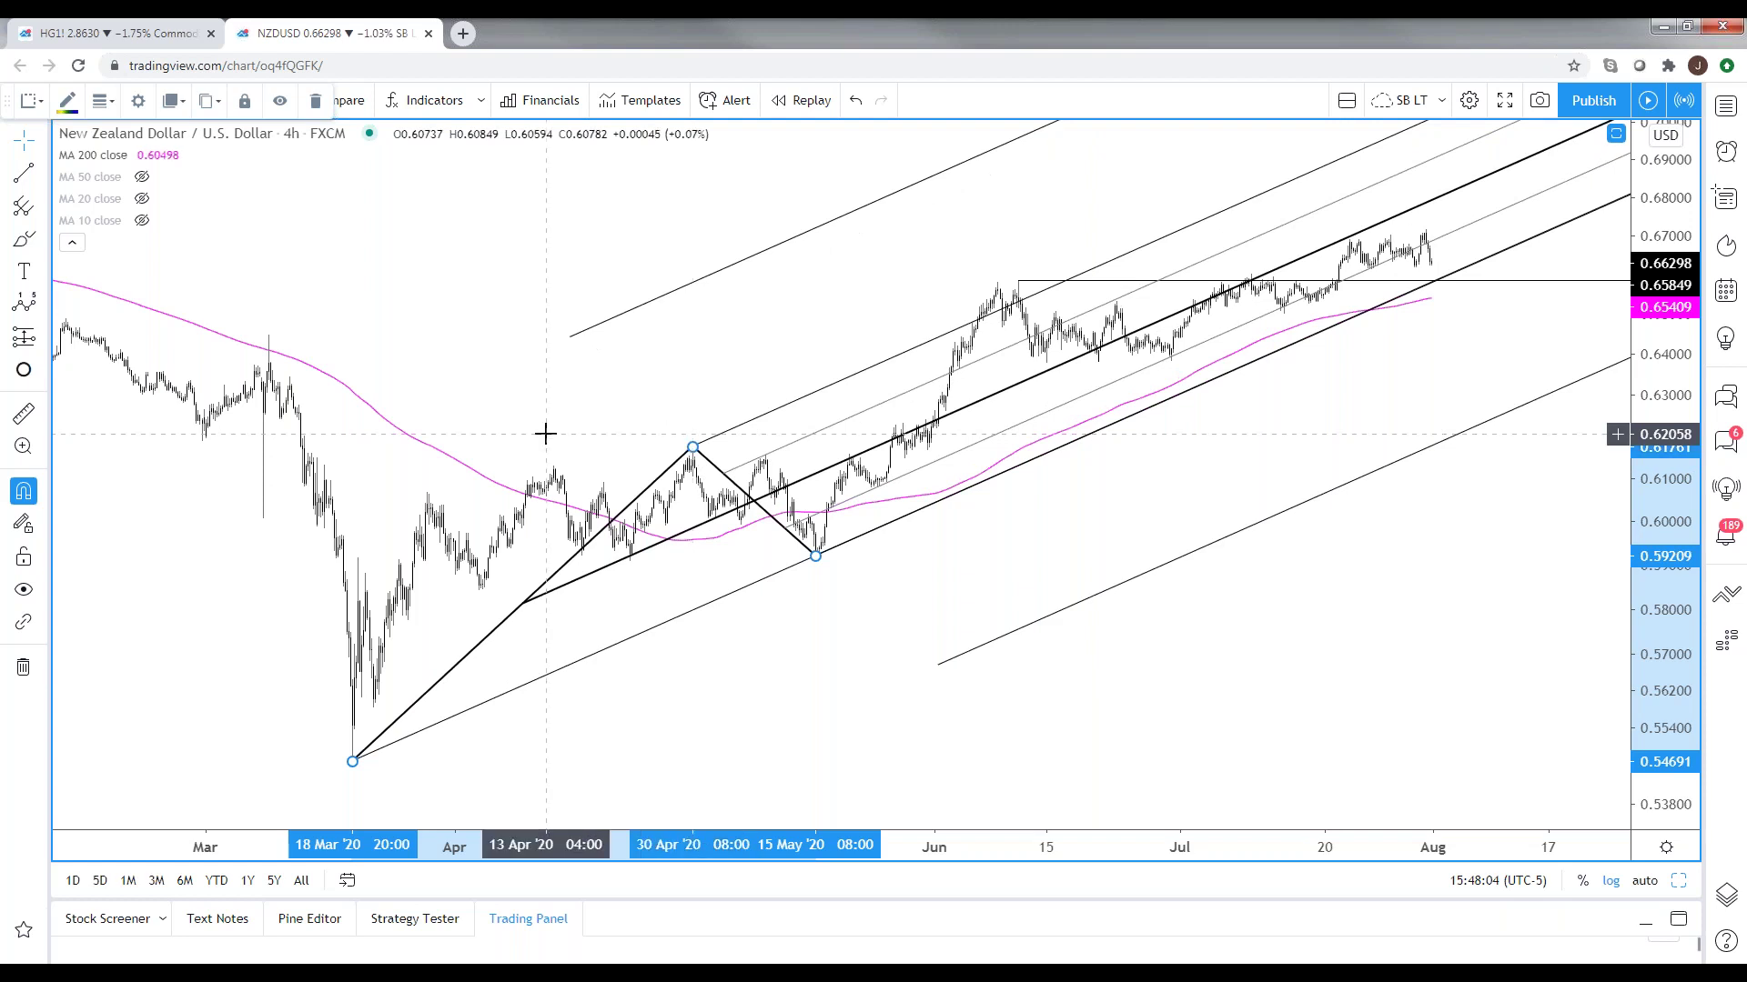
pyautogui.click(546, 401)
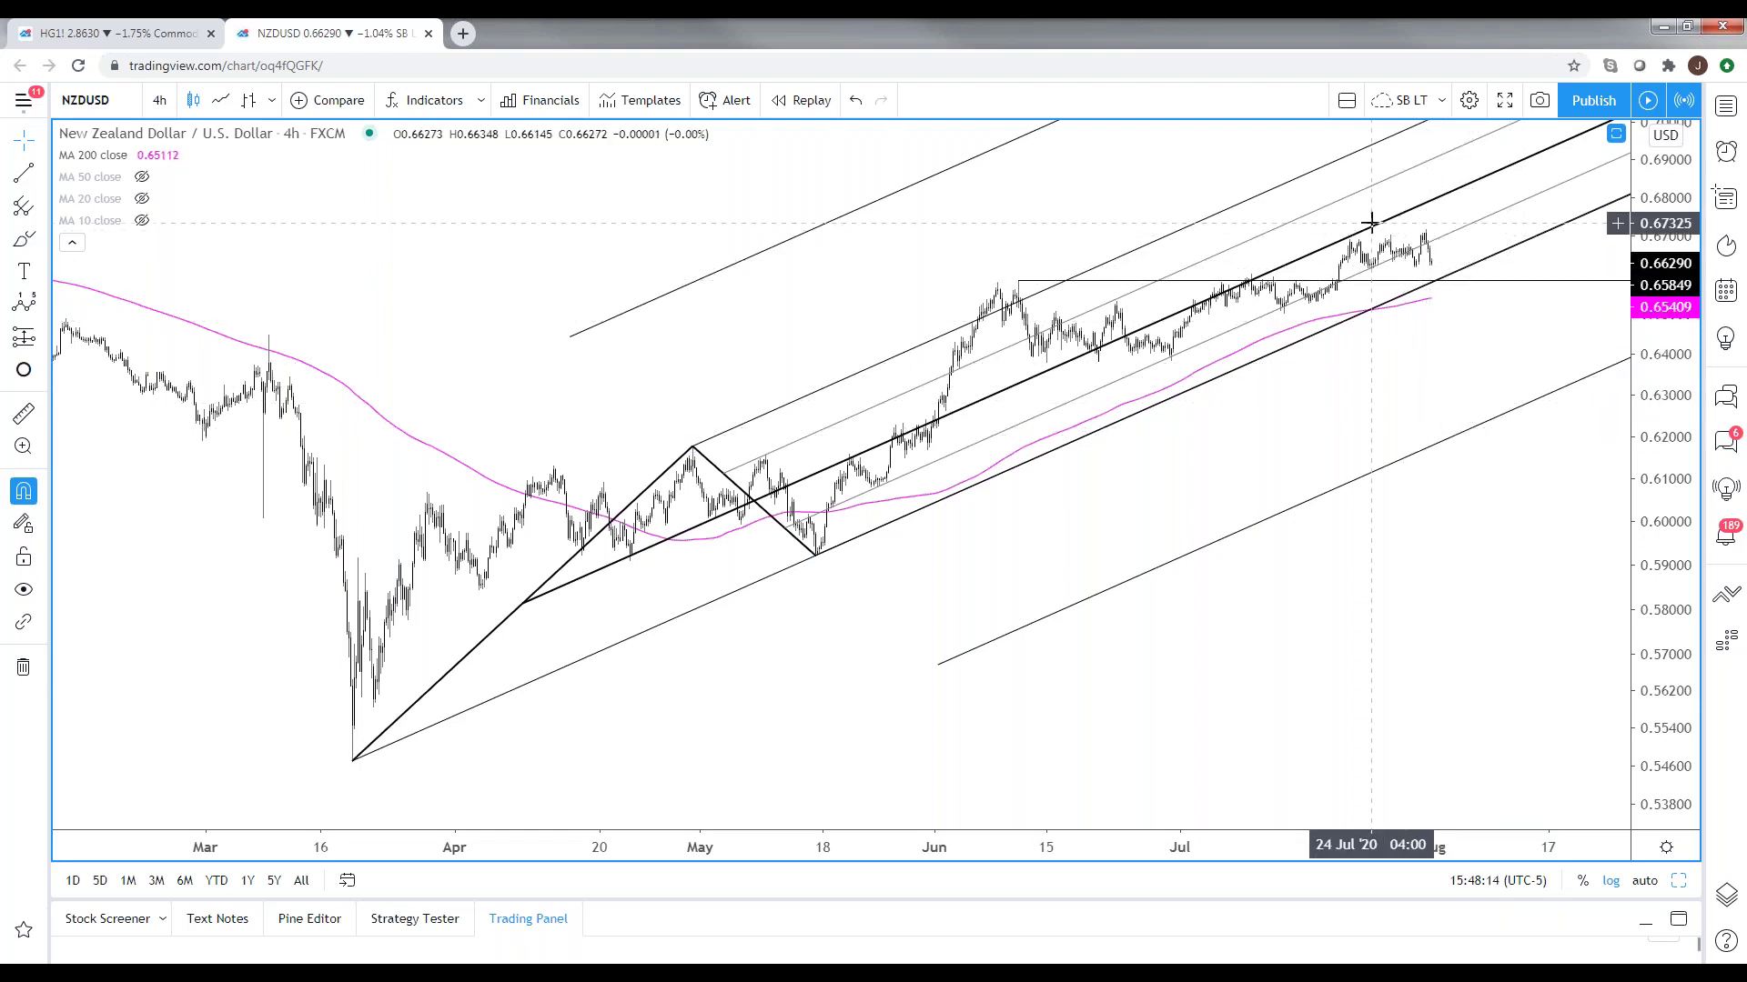
# - Zoom out to review, auto-scale the price axis and load USDCAD
pyautogui.scroll(-4, 1505, 373)
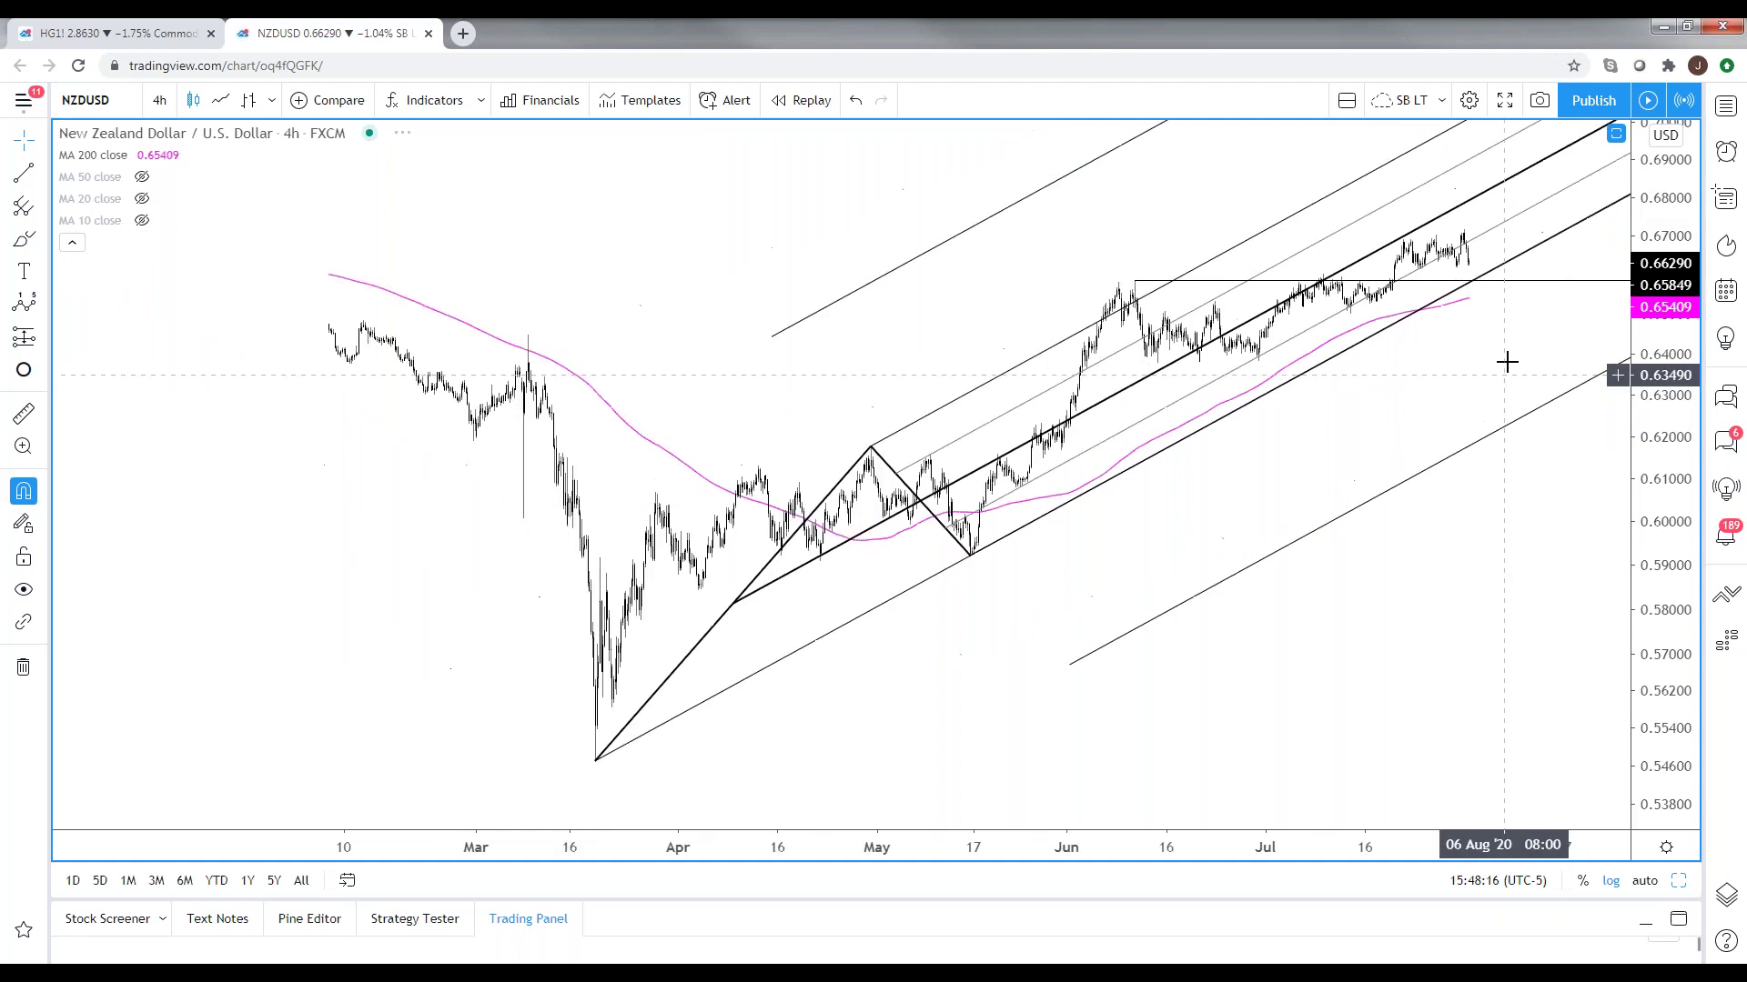
pyautogui.scroll(-3, 1617, 398)
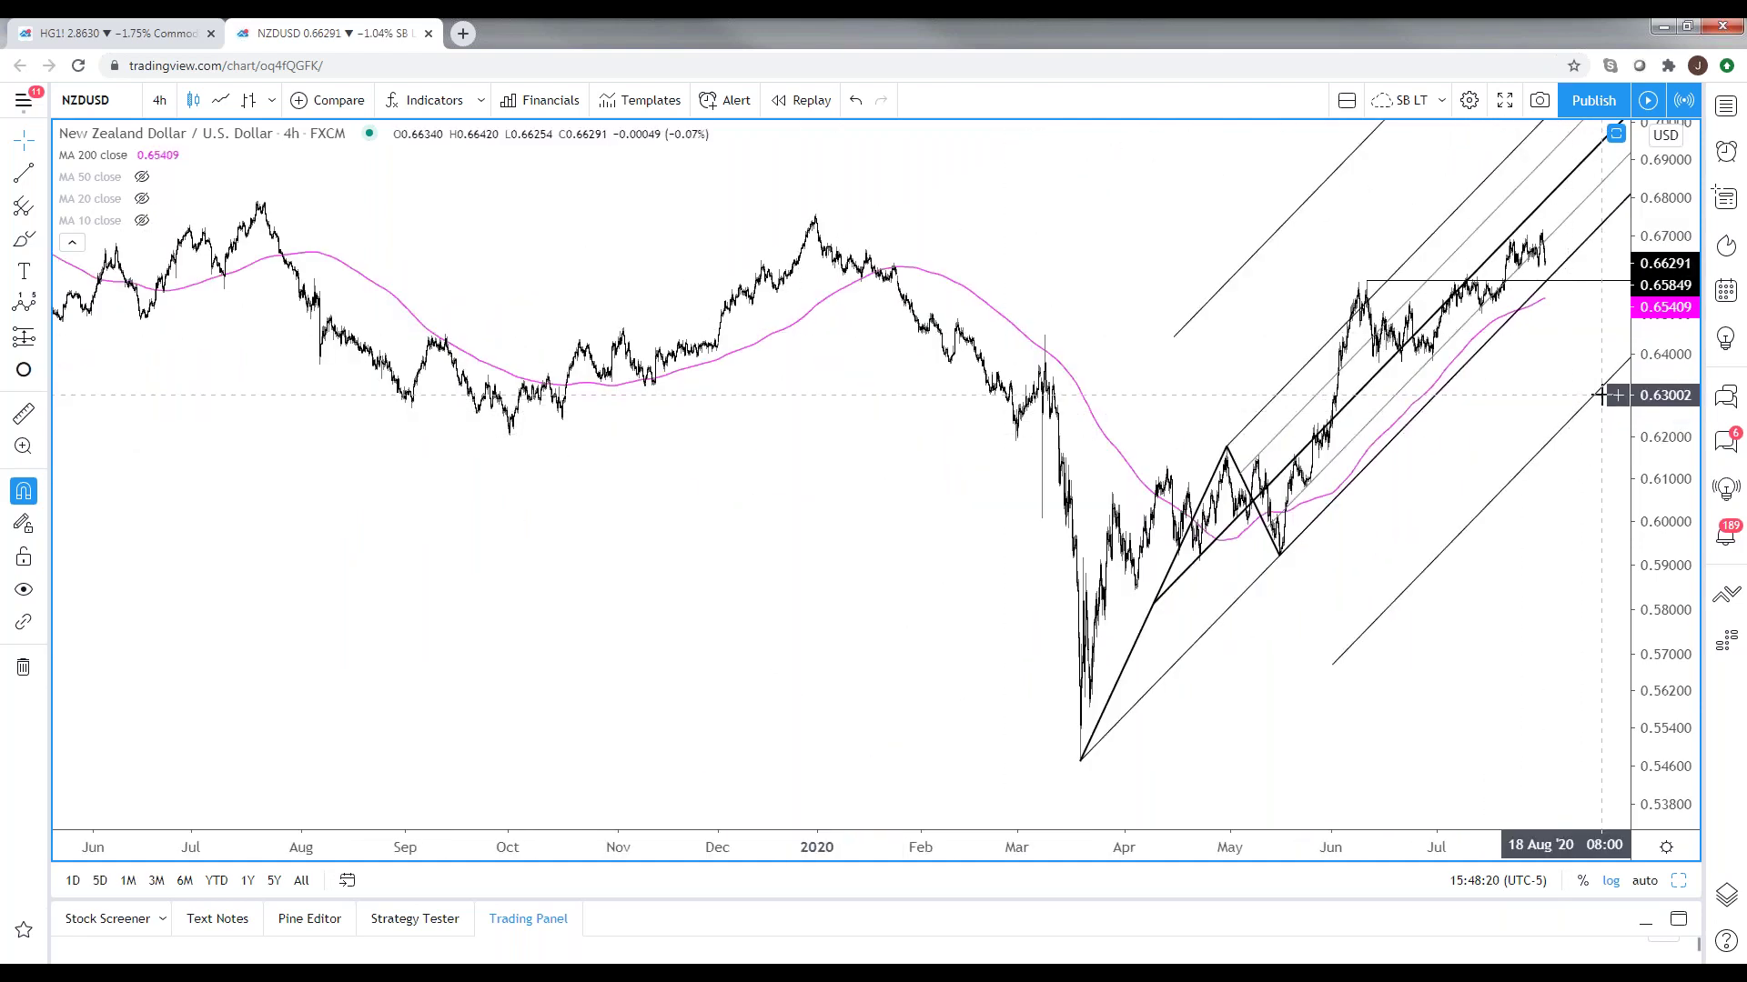
pyautogui.scroll(3, 1618, 394)
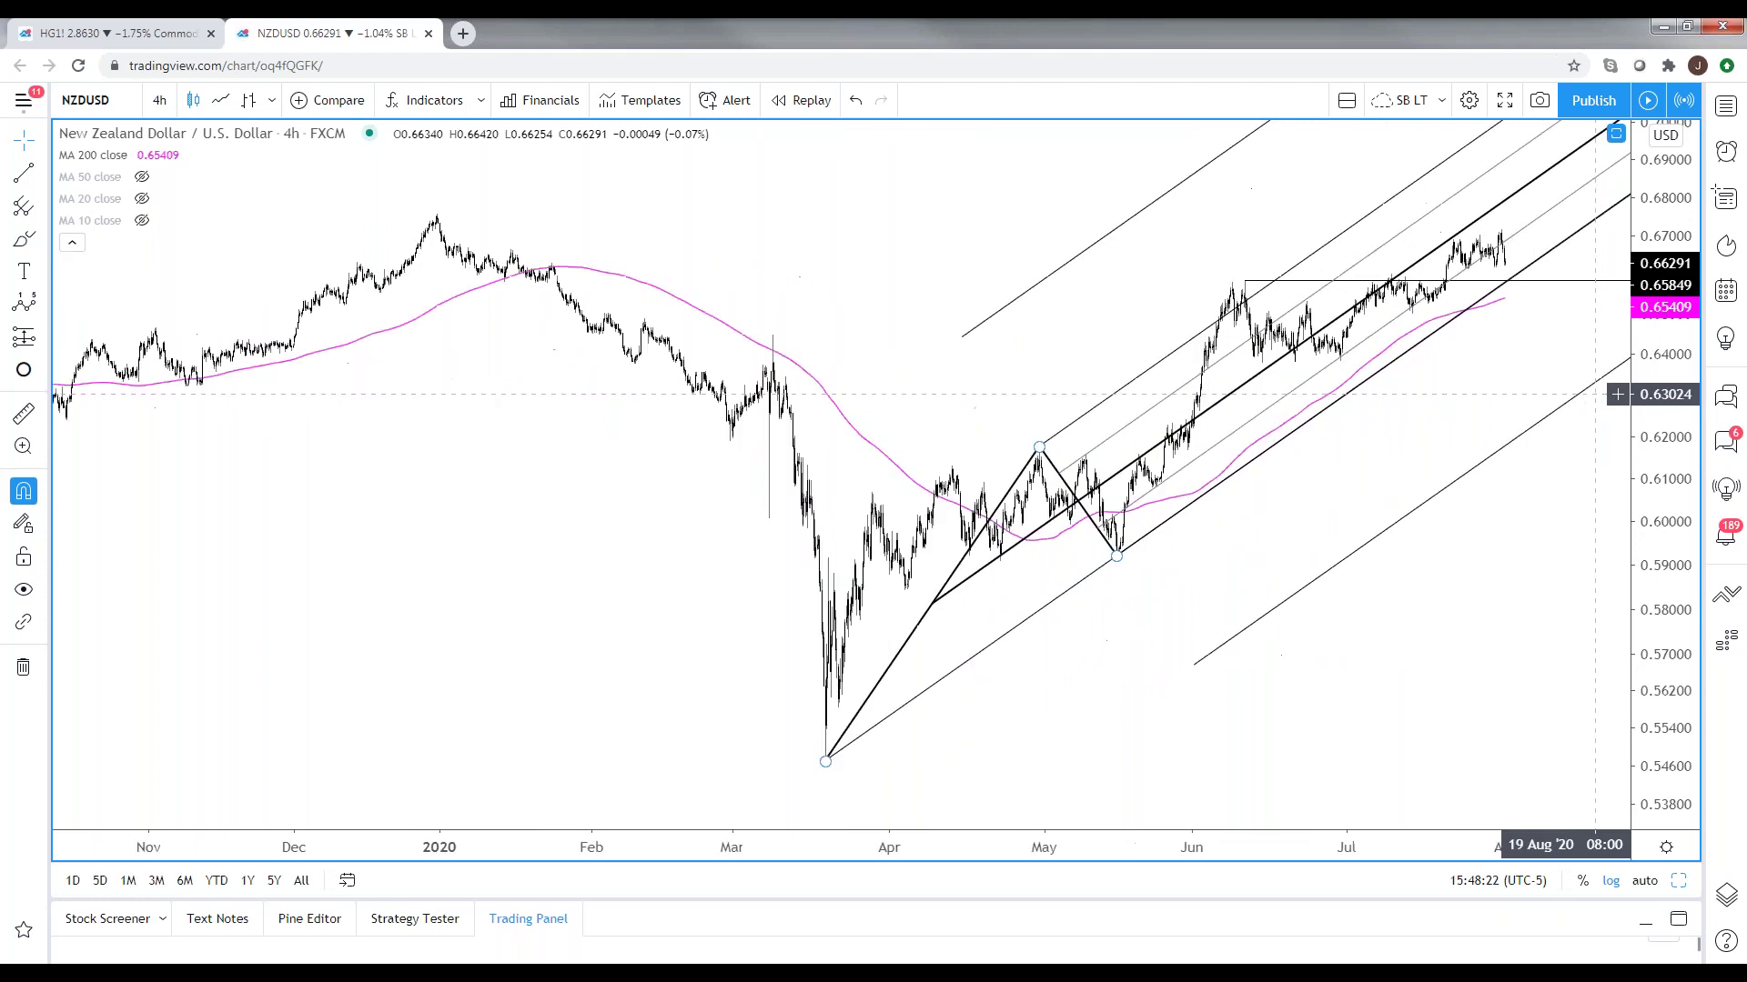
pyautogui.scroll(1, 1240, 421)
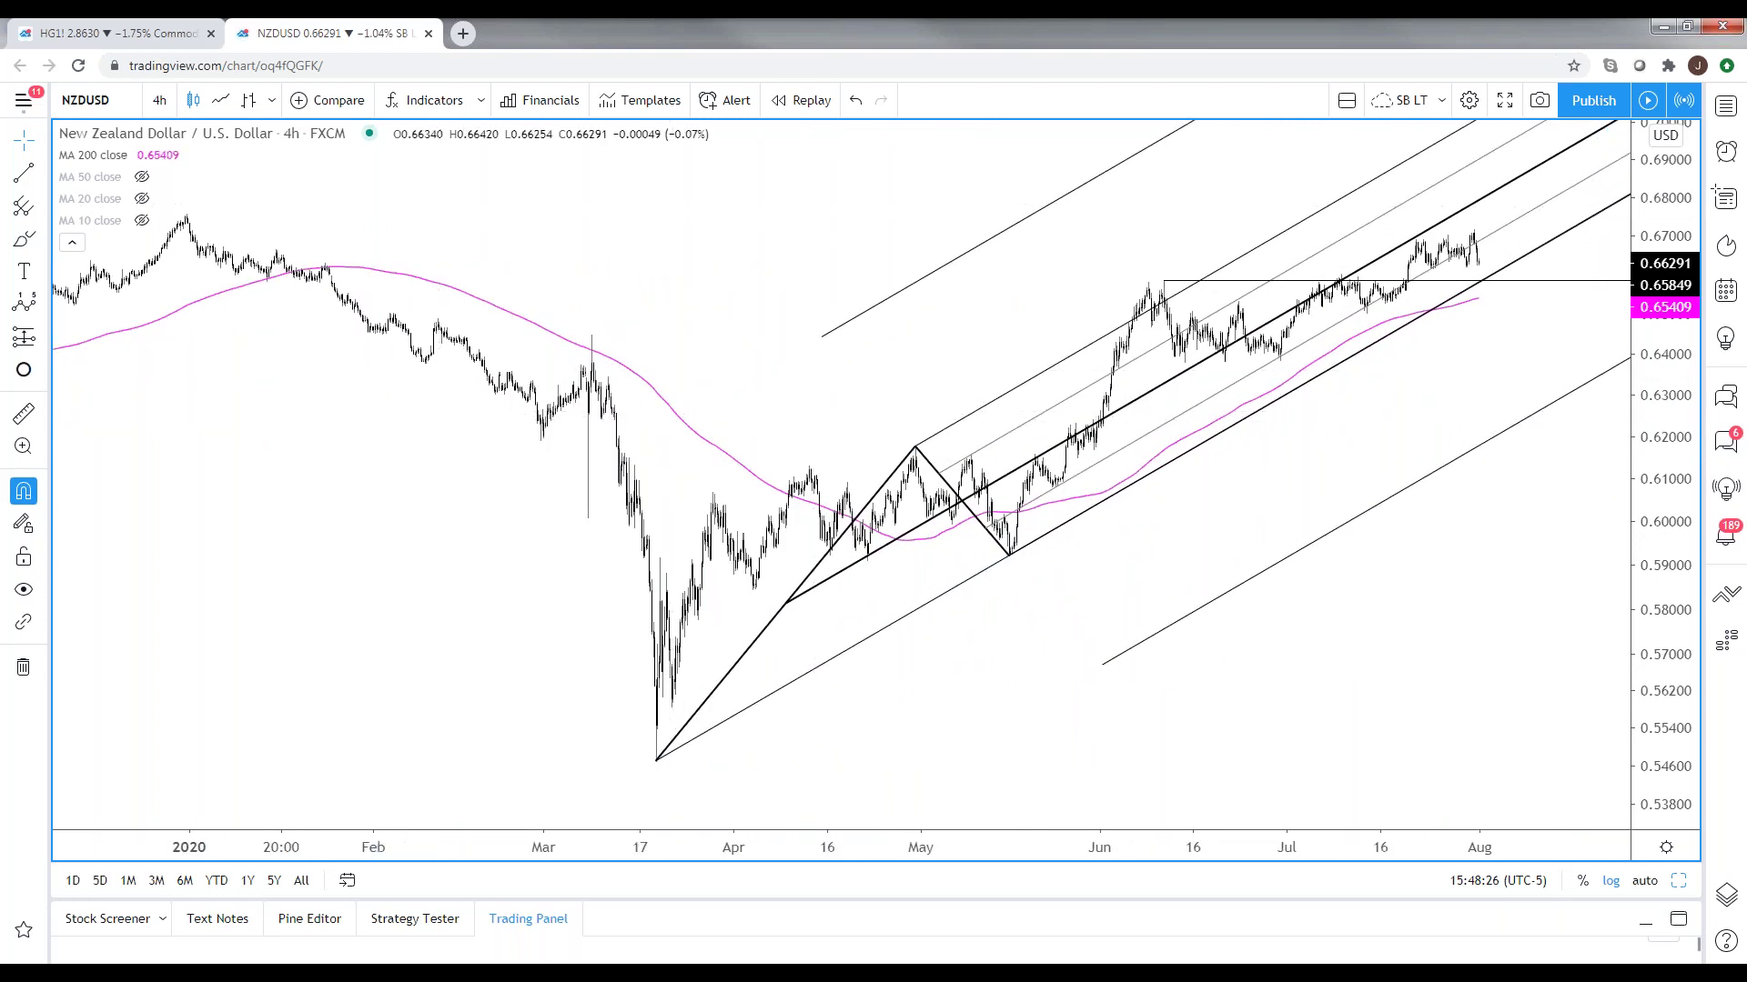
pyautogui.scroll(1, 1216, 364)
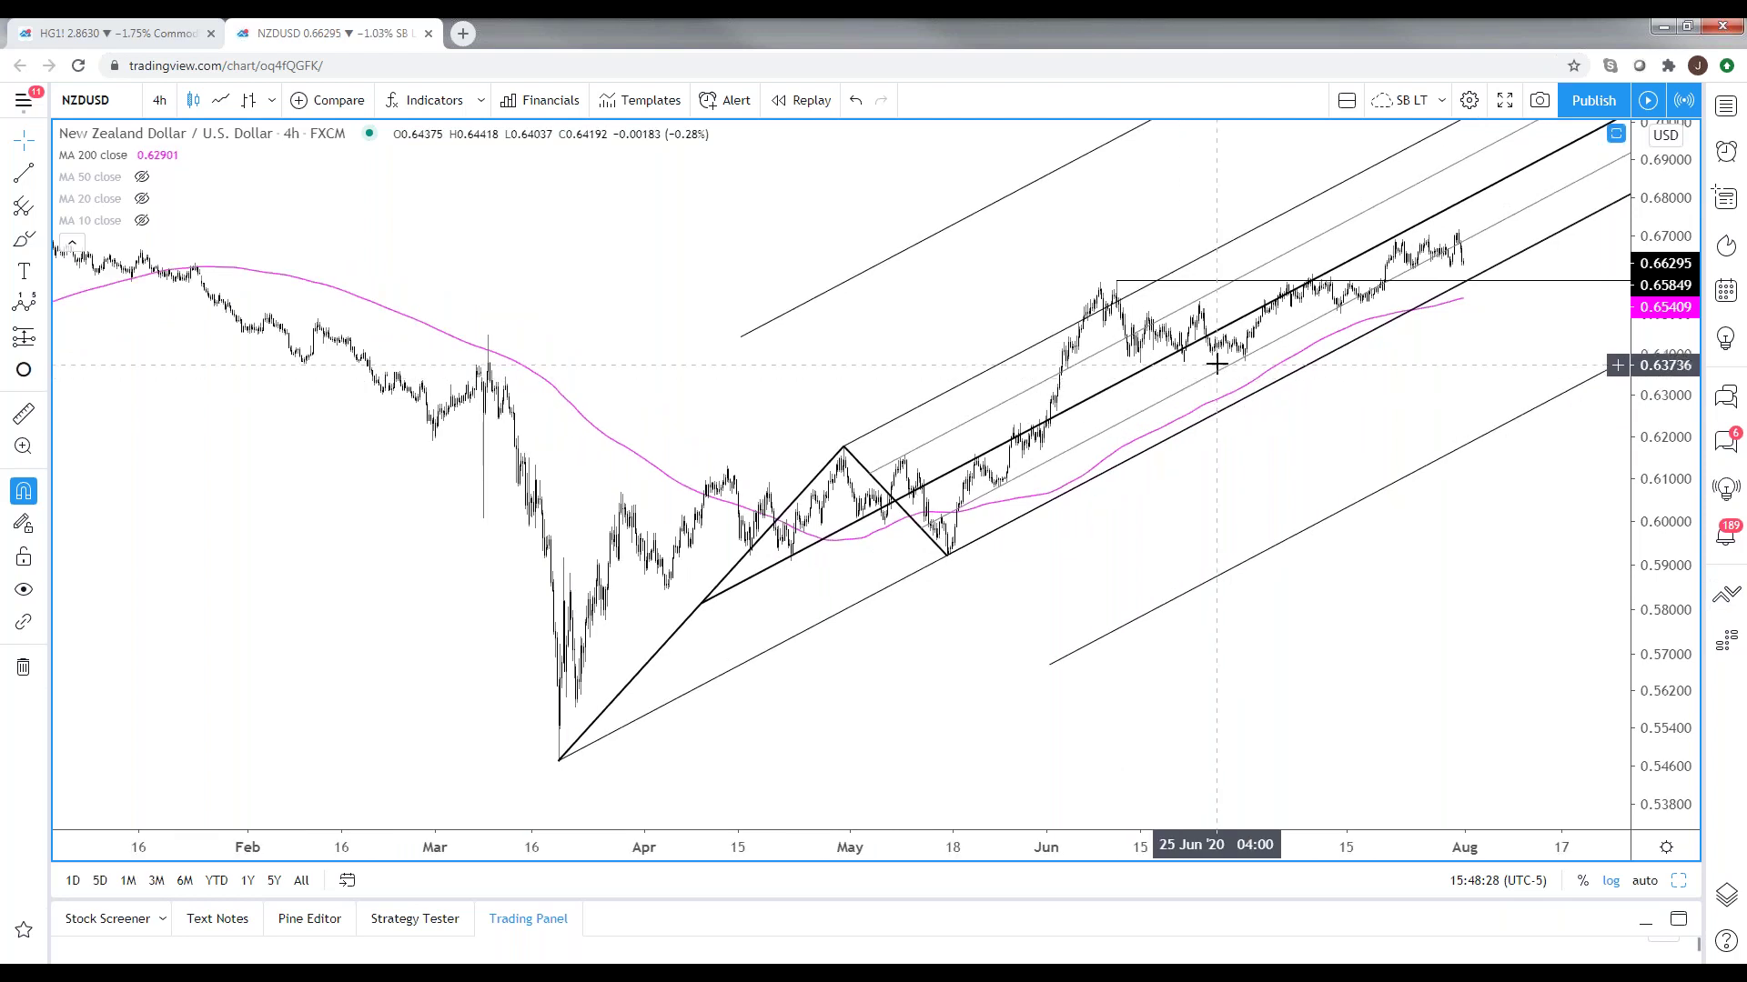
pyautogui.click(1645, 881)
pyautogui.write('USDCAD')
pyautogui.press('Return')
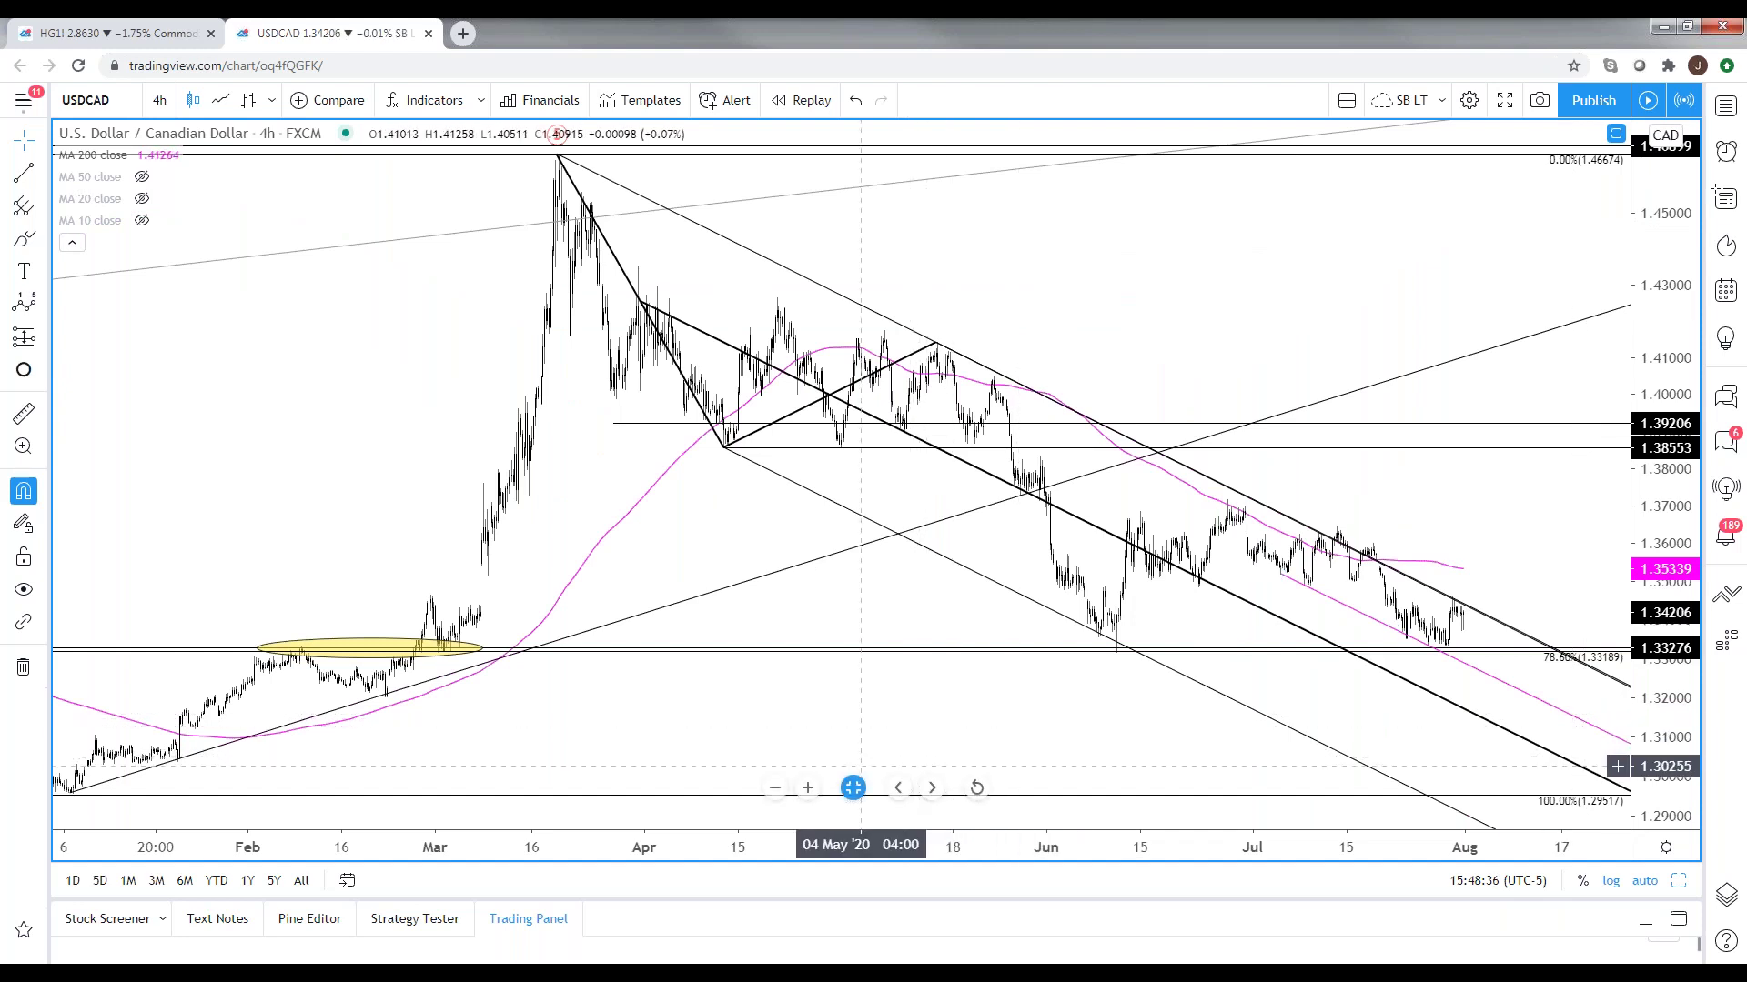
pyautogui.moveTo(377, 975)
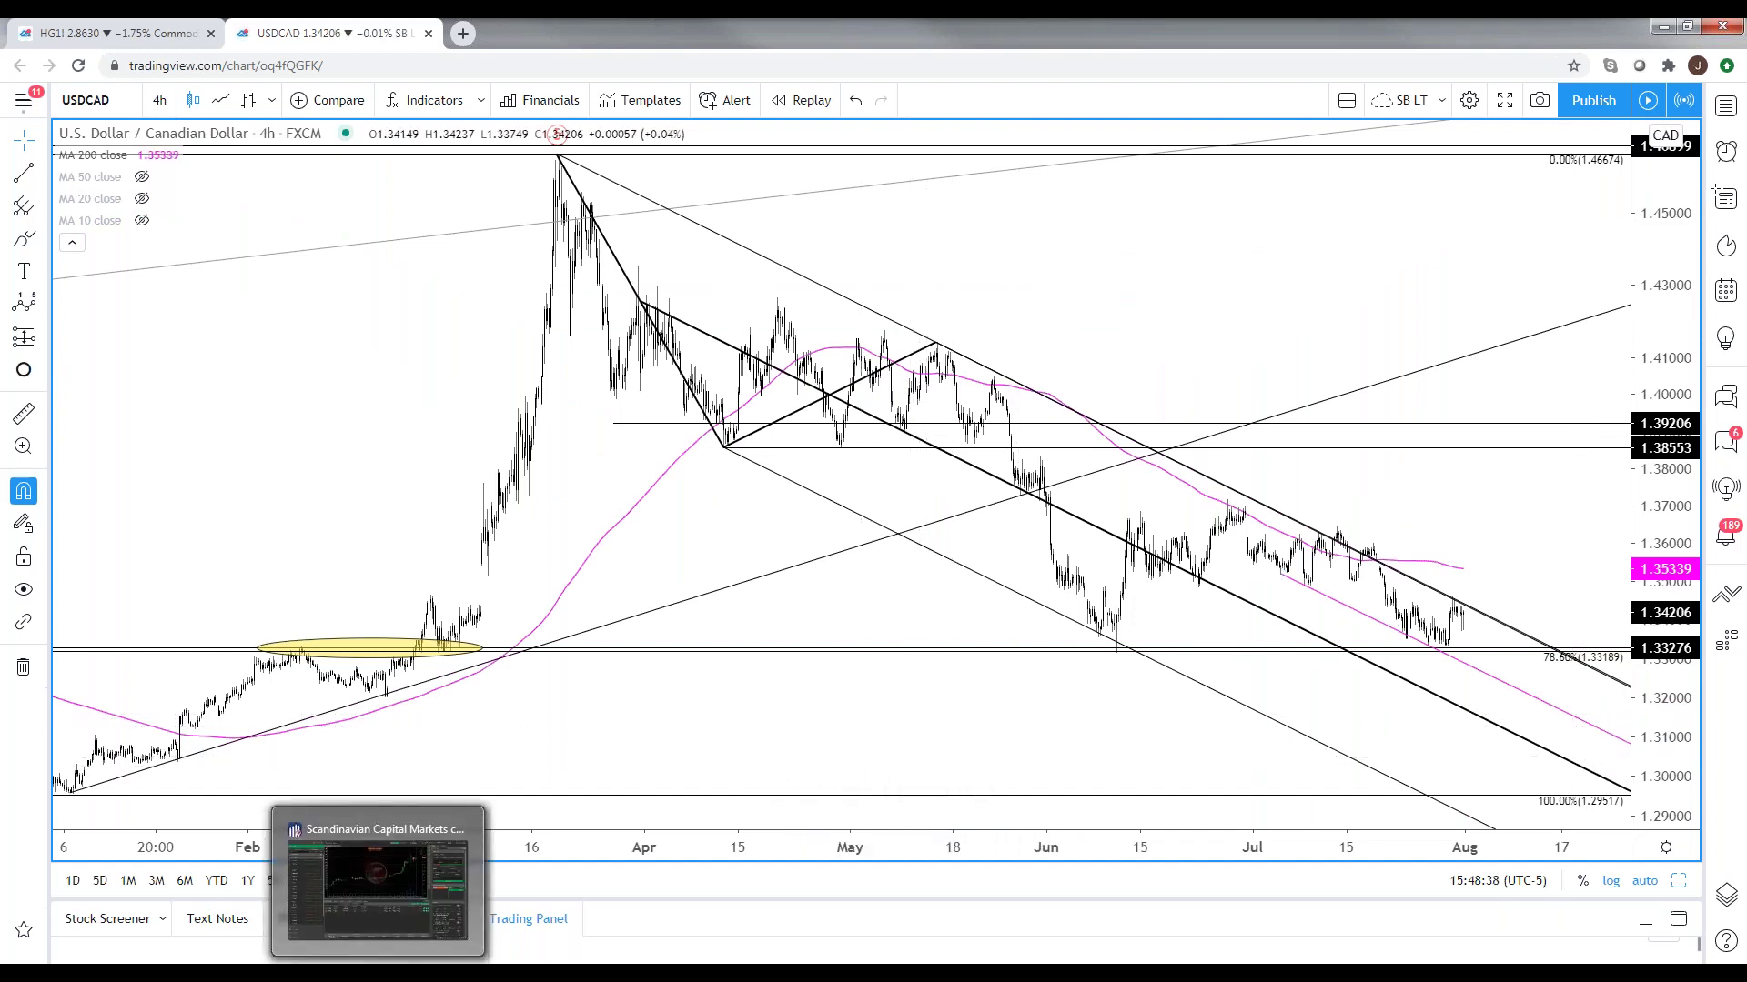
# - Check the USDCAD 60-minute chart in TradeStation, then return to TradingView's USDCAD chart
pyautogui.click(378, 975)
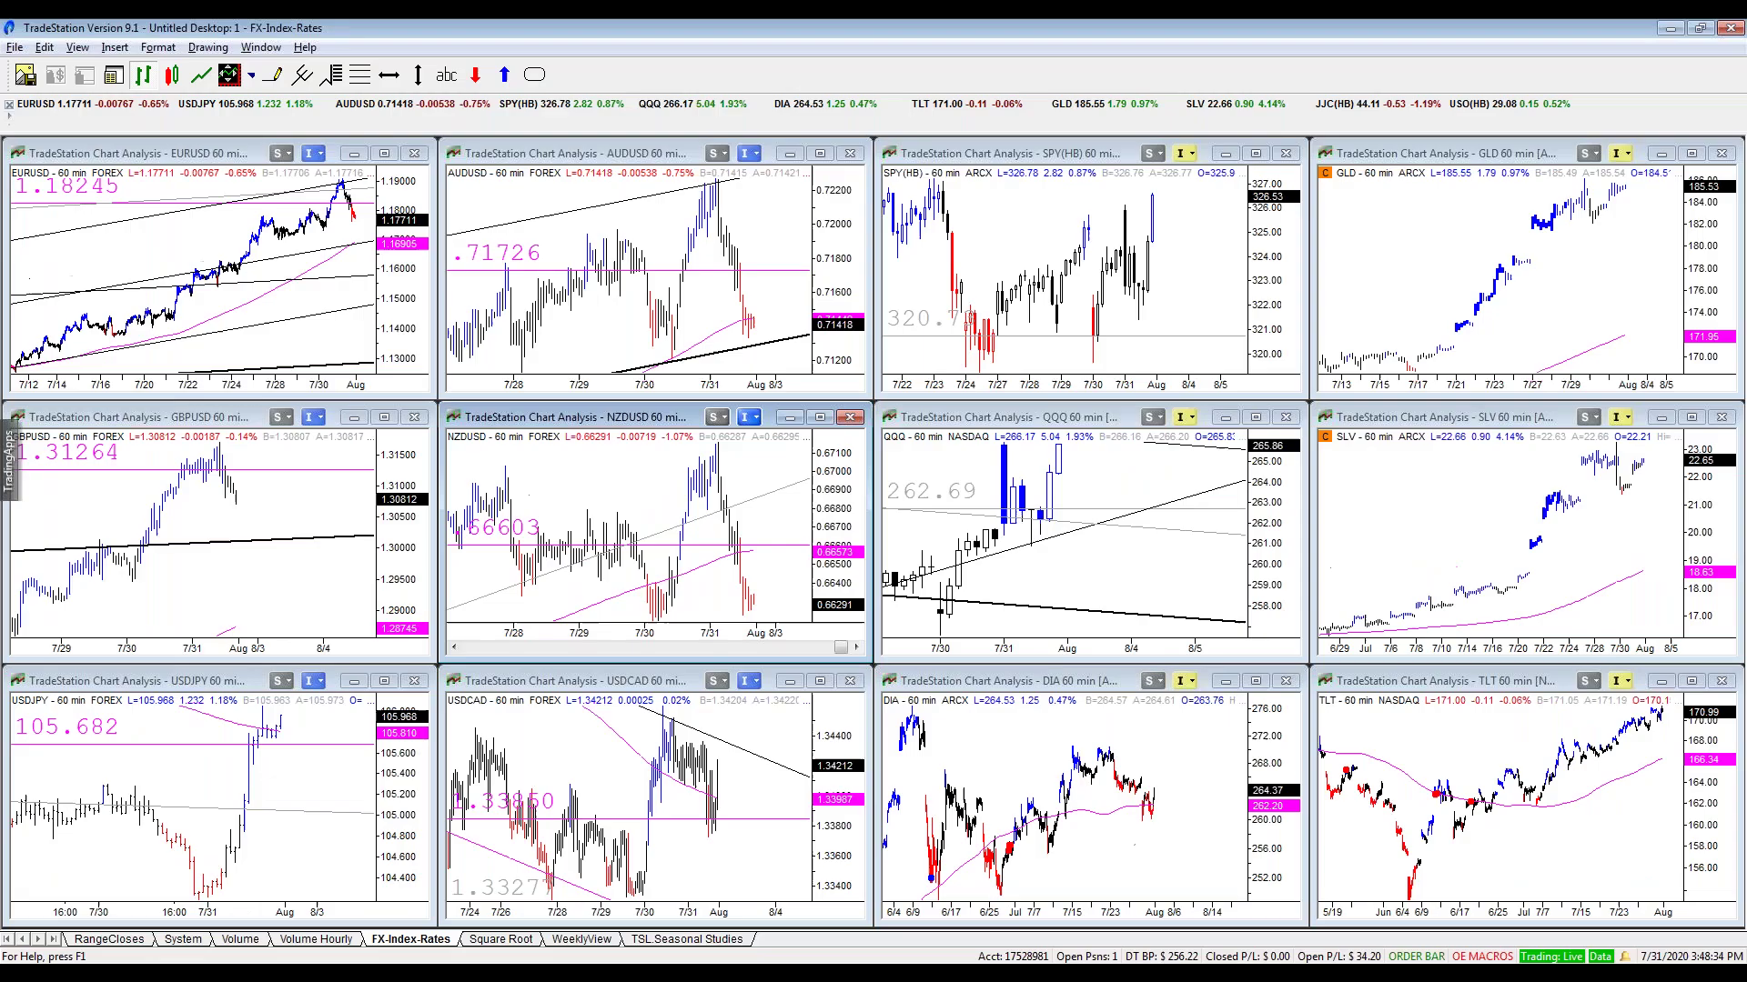
pyautogui.click(720, 879)
pyautogui.rightClick(721, 875)
pyautogui.click(720, 862)
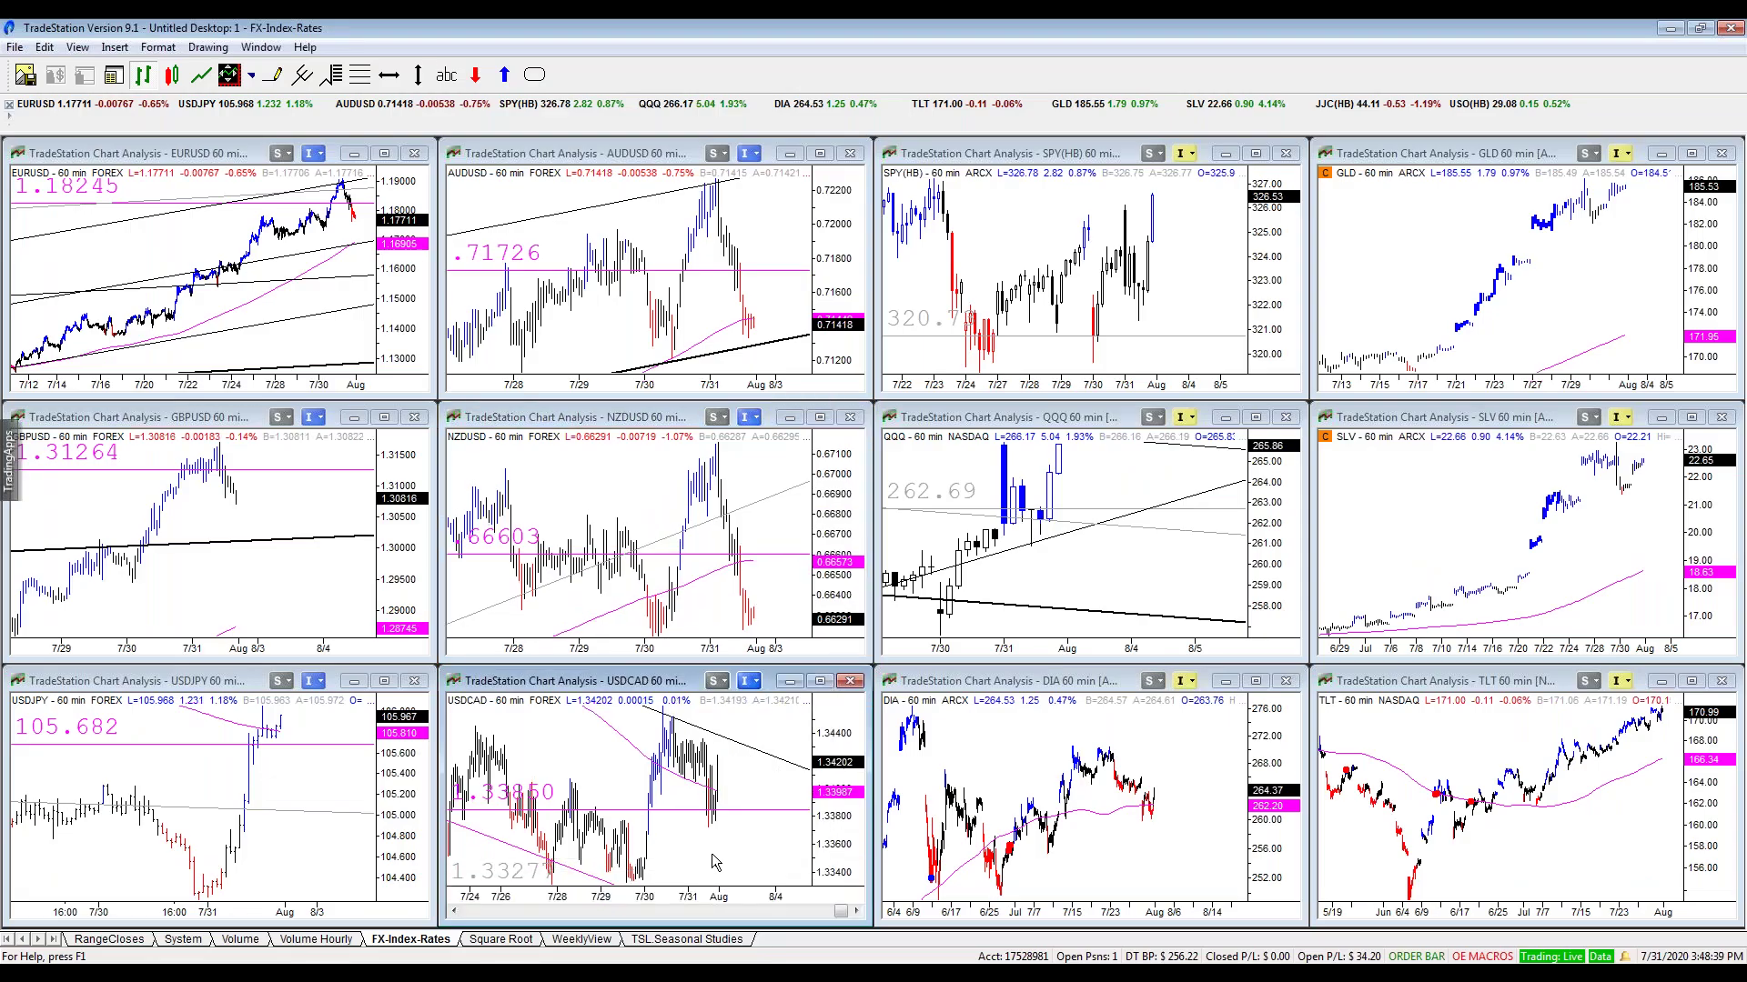
pyautogui.moveTo(716, 861)
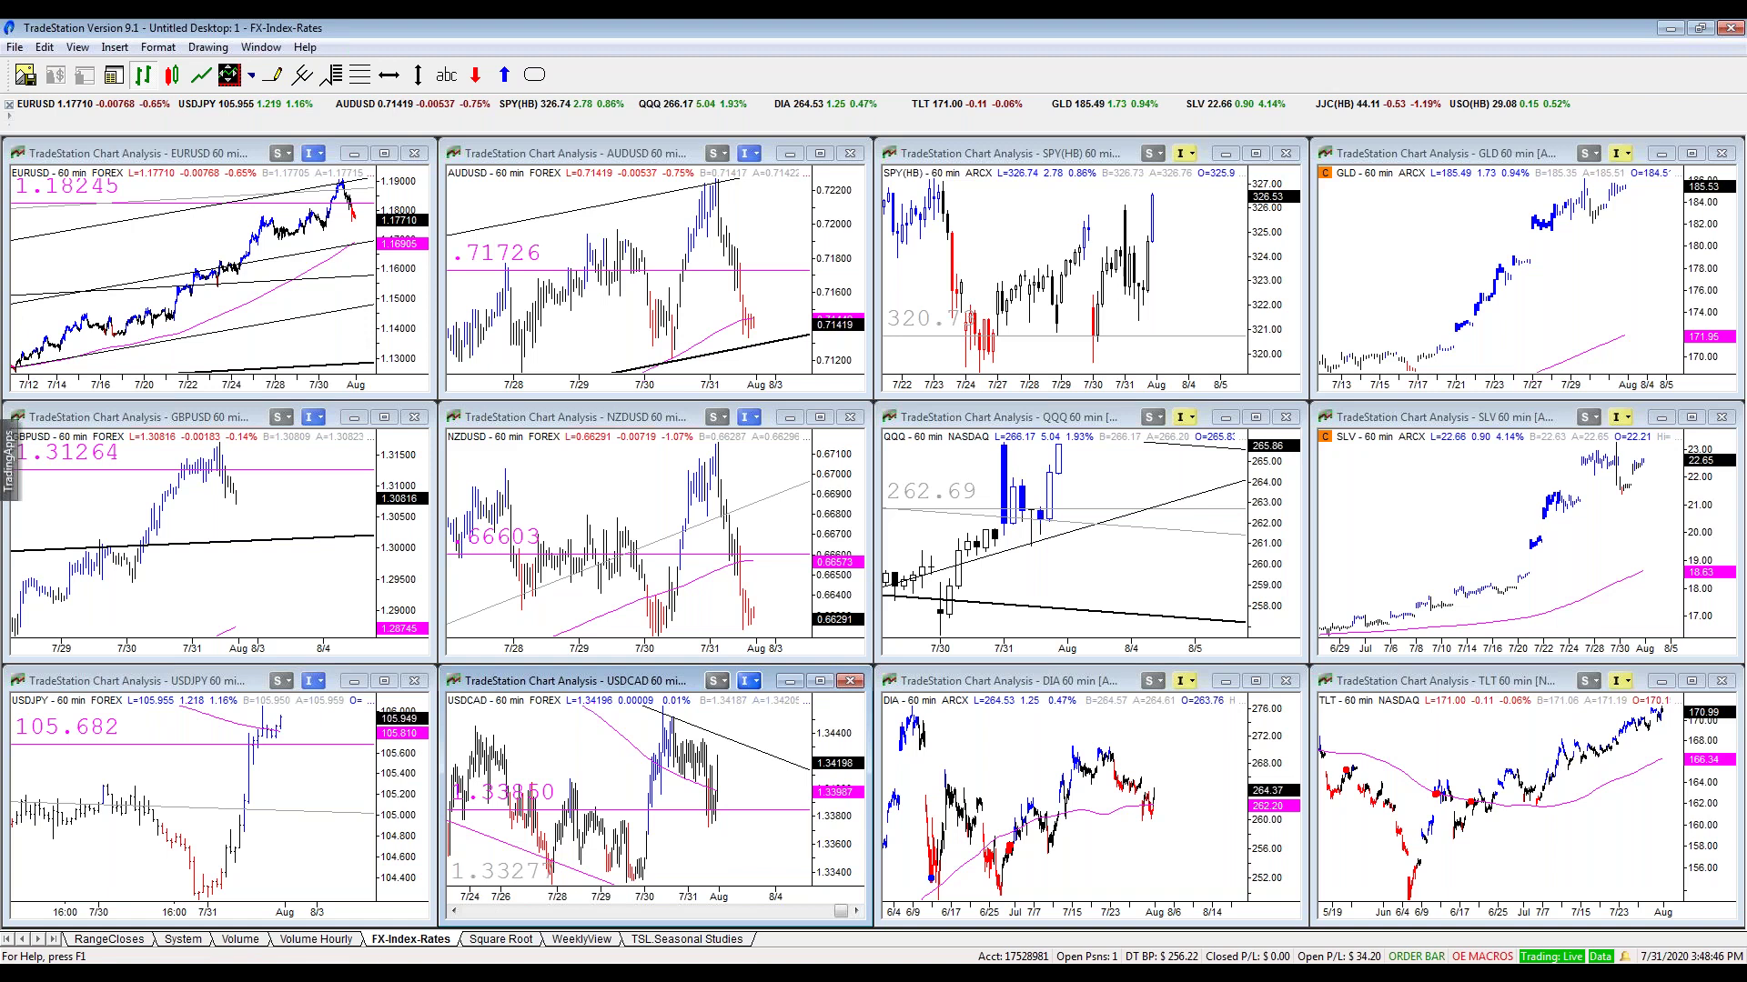
pyautogui.click(316, 978)
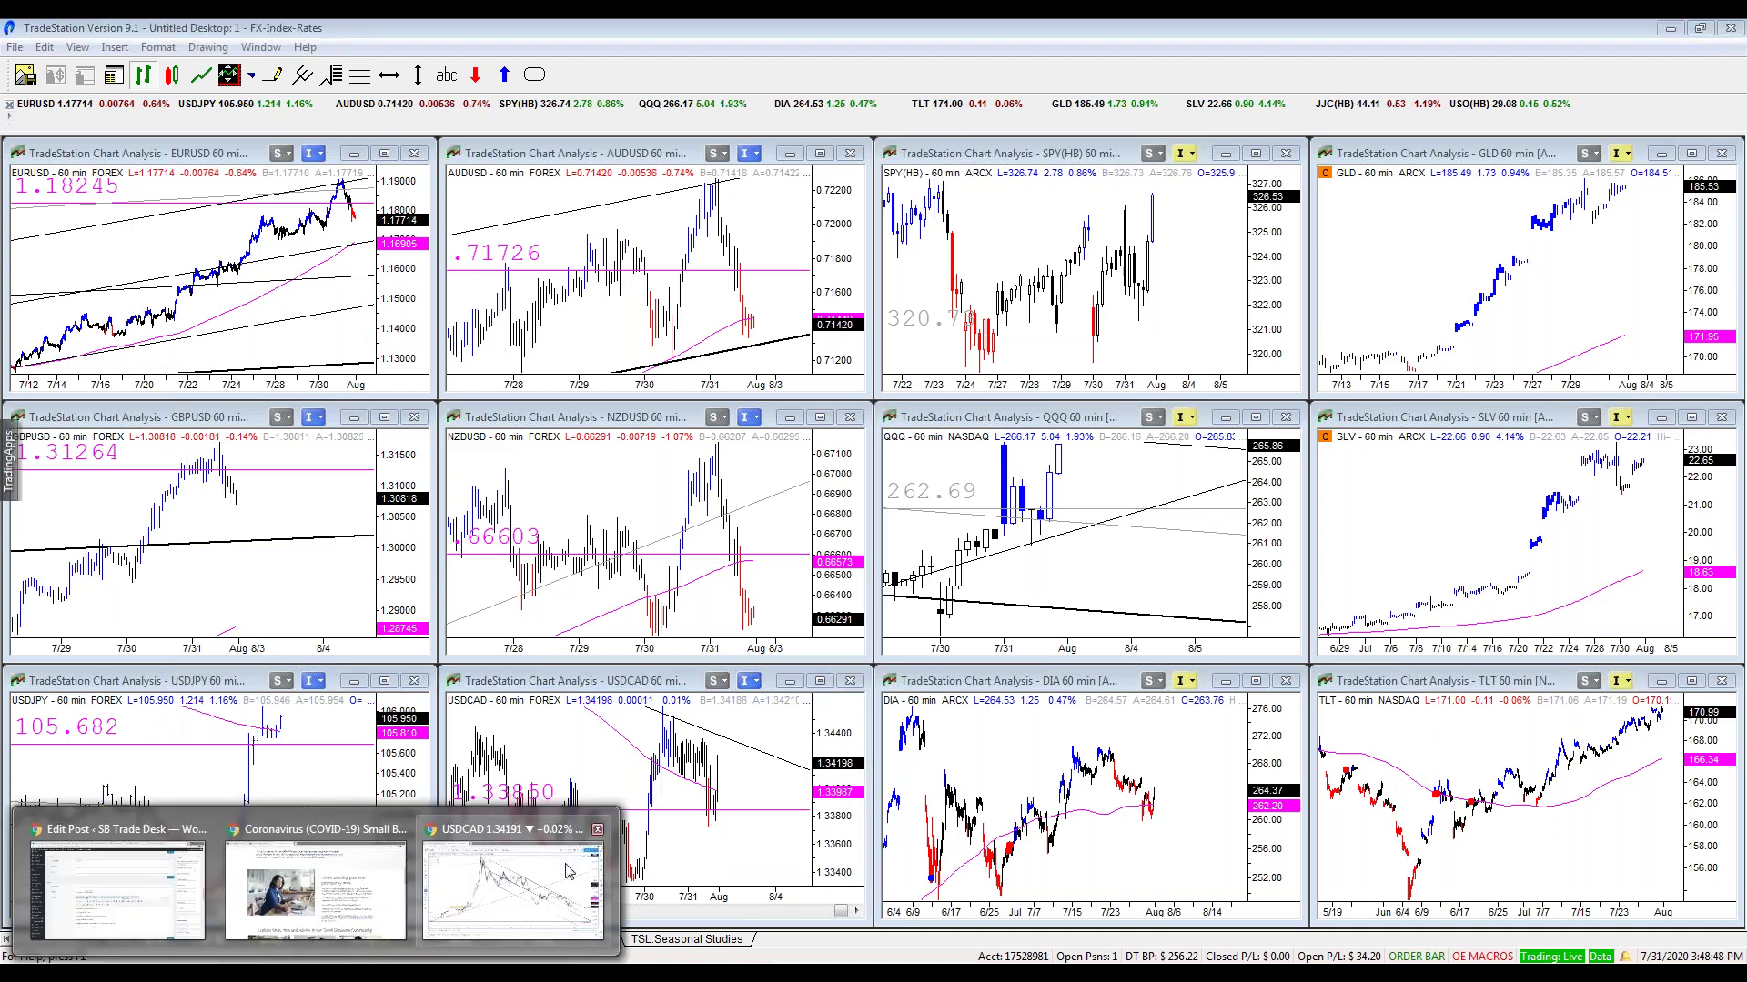
pyautogui.click(513, 881)
# - Enable the level-3 lines on the USDCAD 4-hour pitchfork
pyautogui.scroll(2, 835, 720)
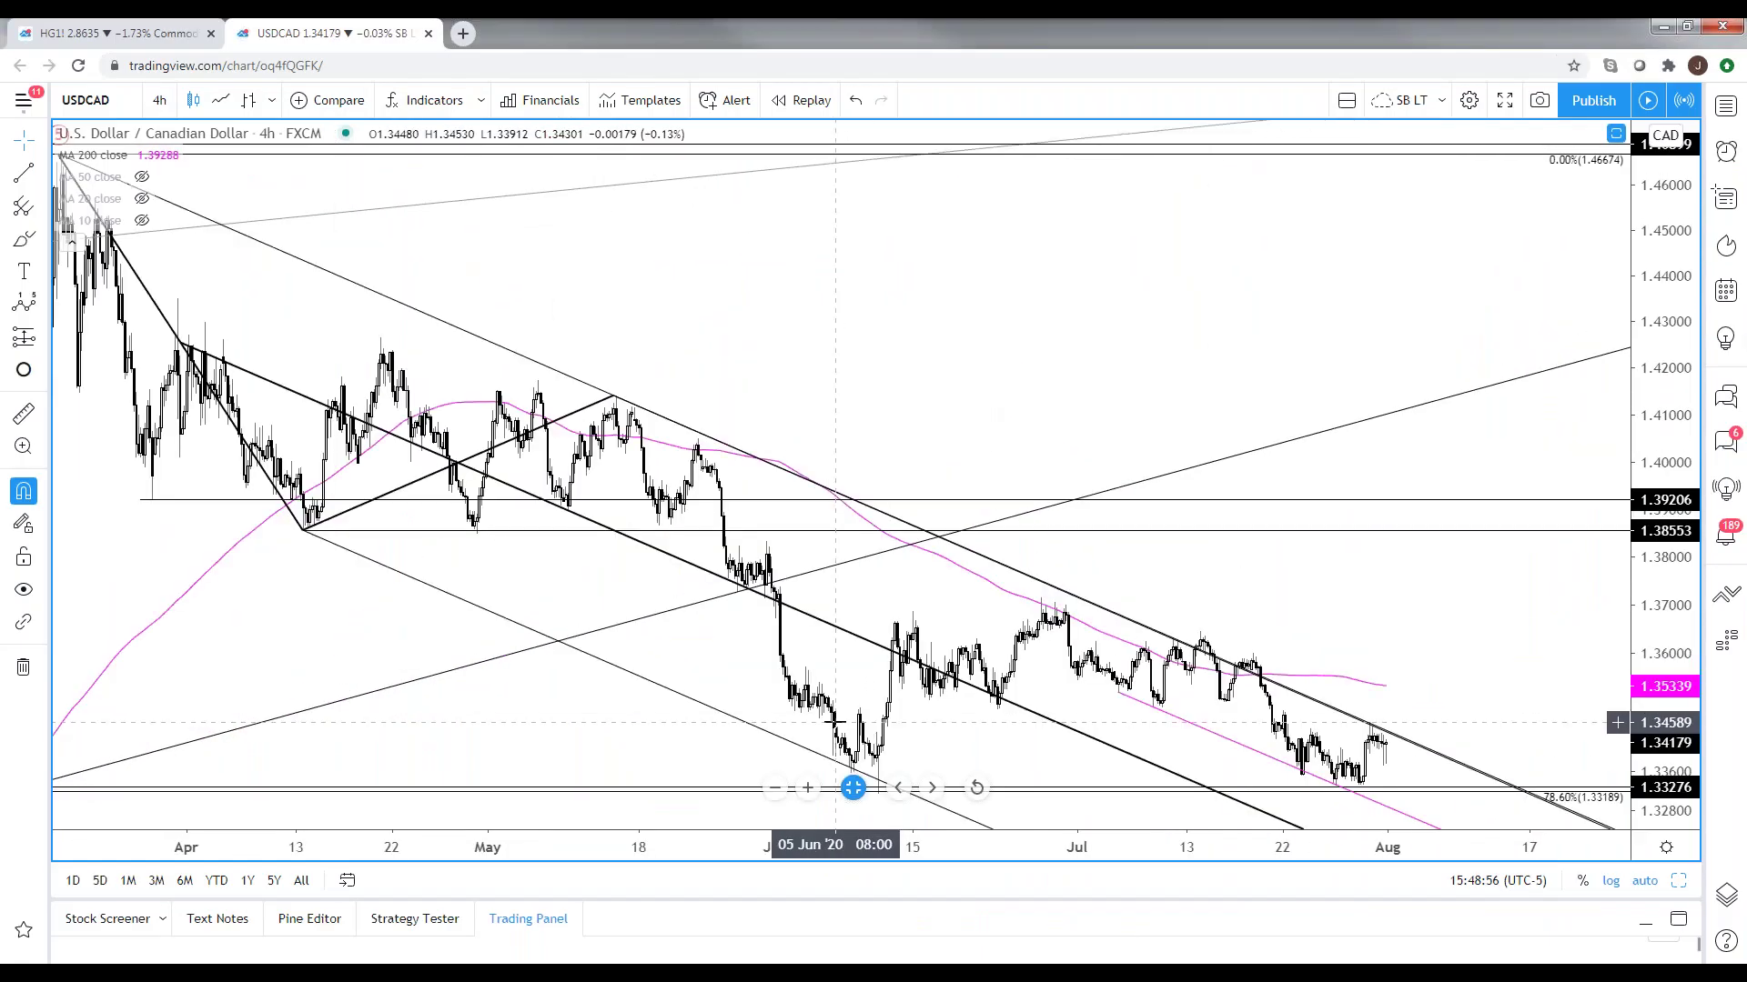
pyautogui.scroll(1, 837, 720)
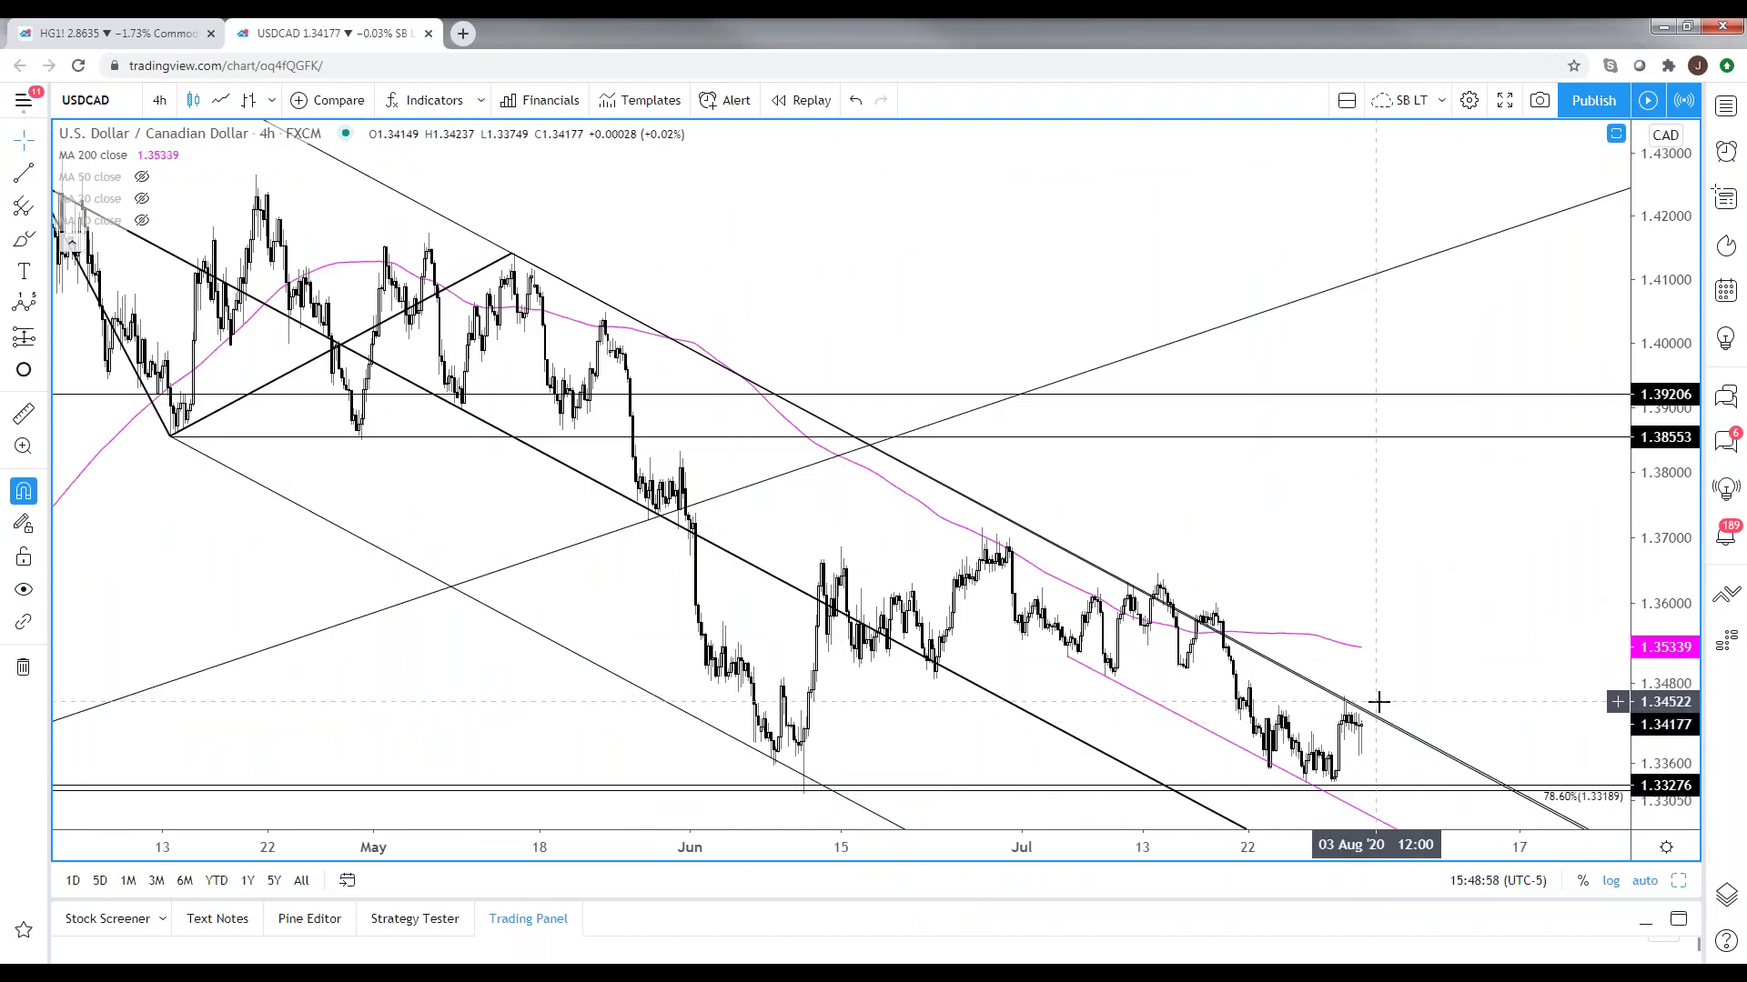
pyautogui.scroll(-3, 1374, 700)
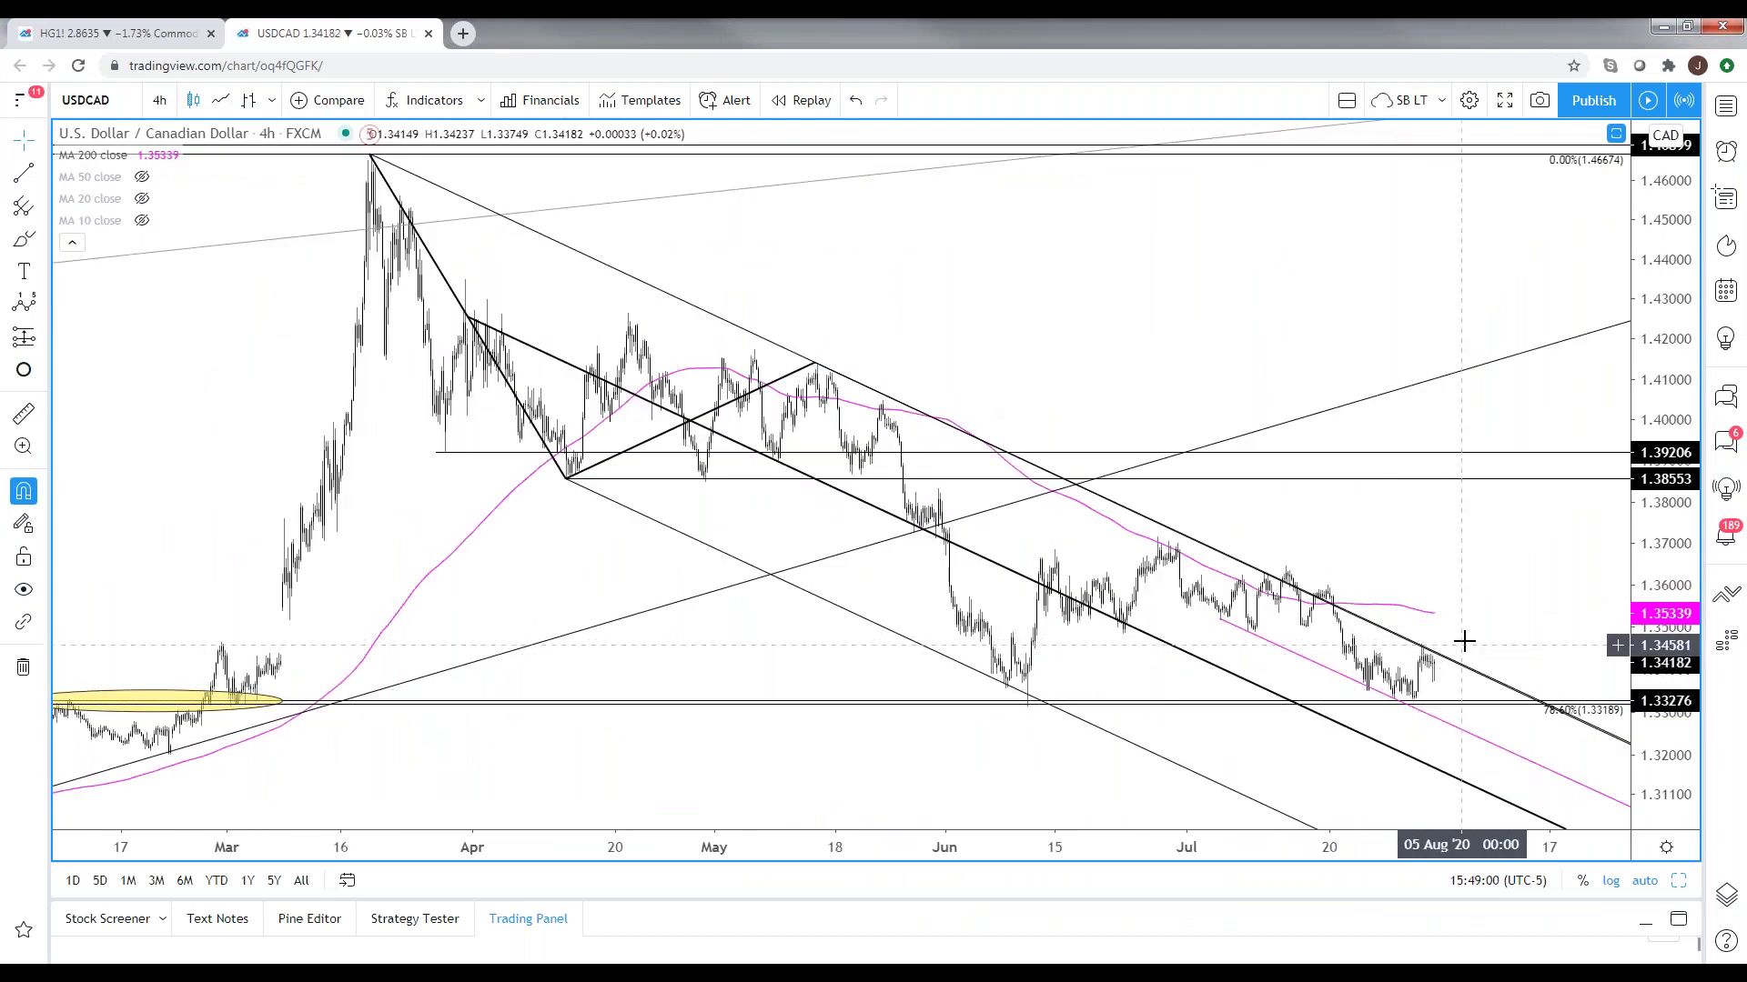
pyautogui.scroll(-2, 1387, 717)
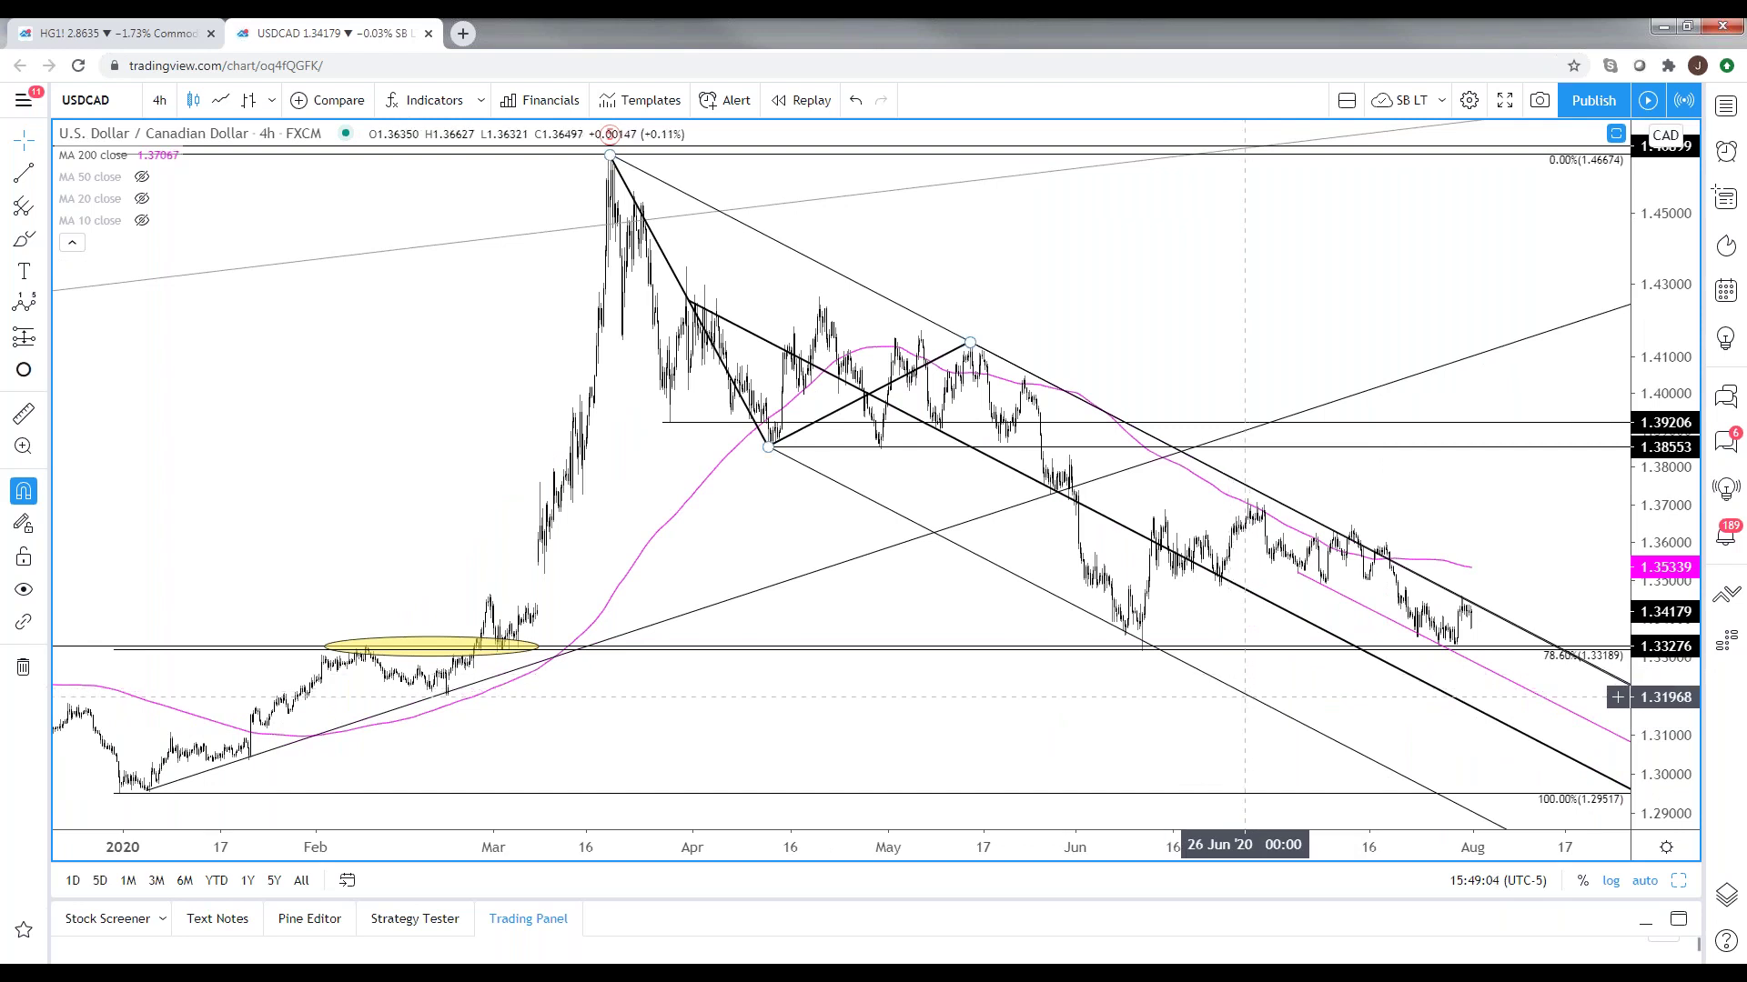
pyautogui.doubleClick(1245, 697)
pyautogui.click(727, 695)
pyautogui.click(401, 510)
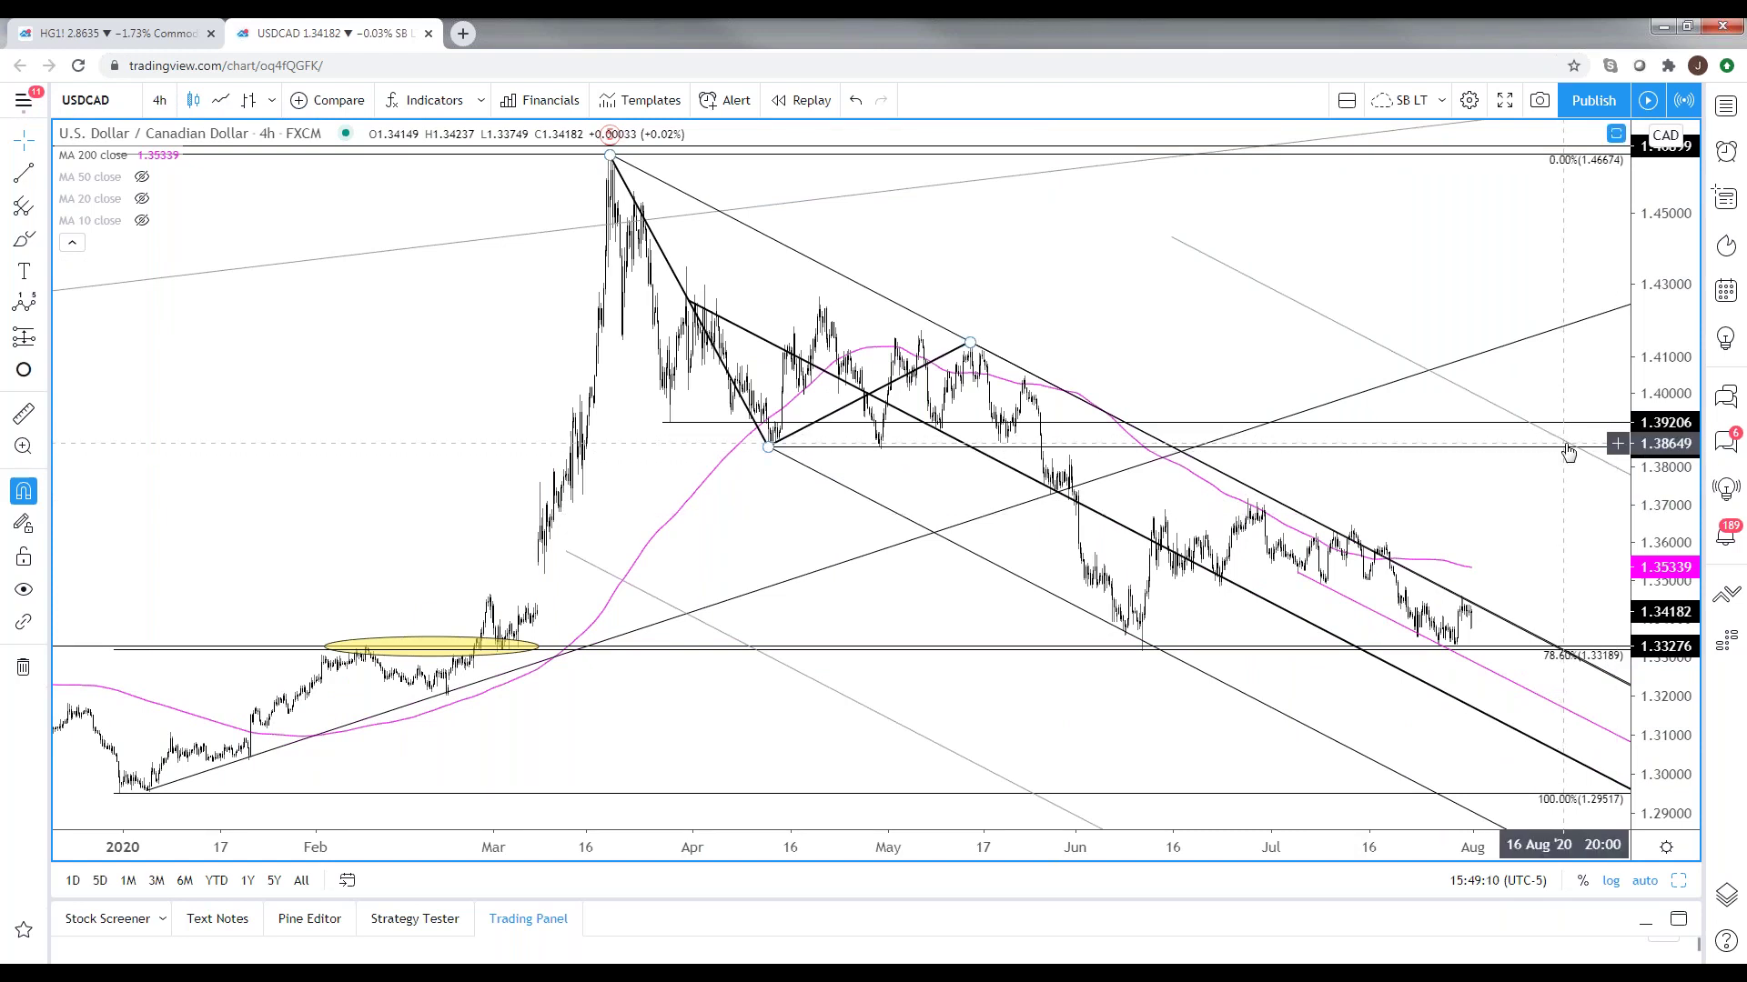
pyautogui.hscroll(2, 1538, 455)
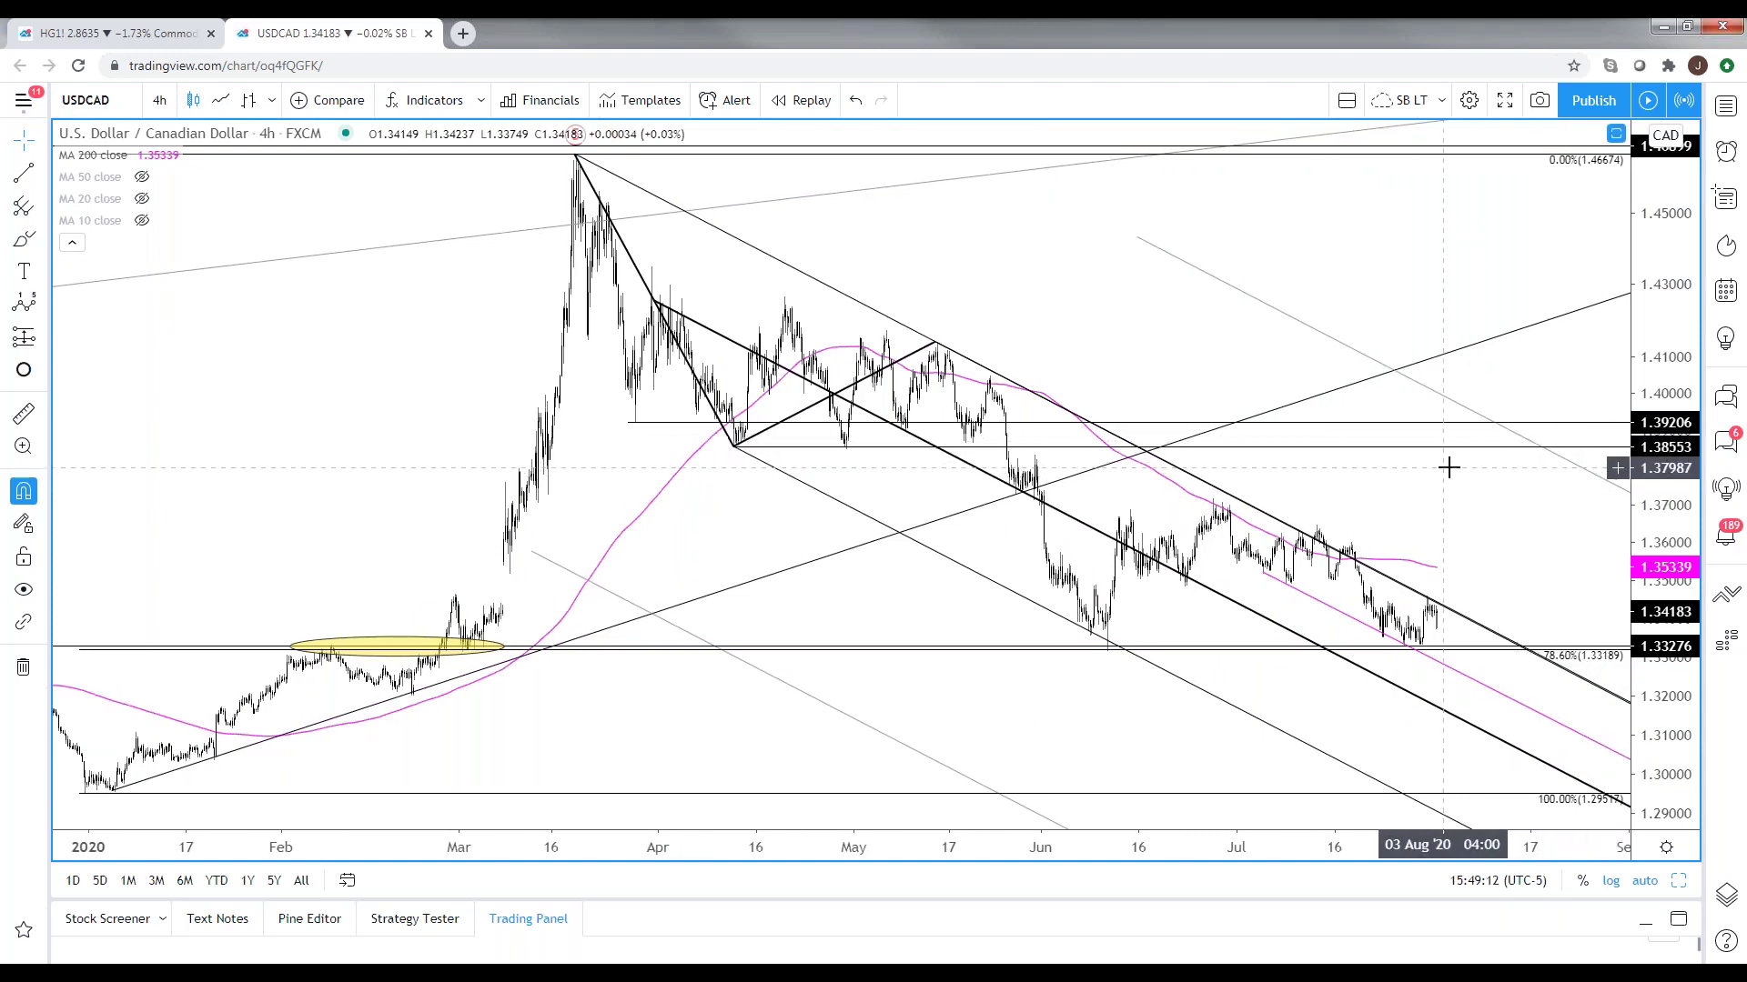
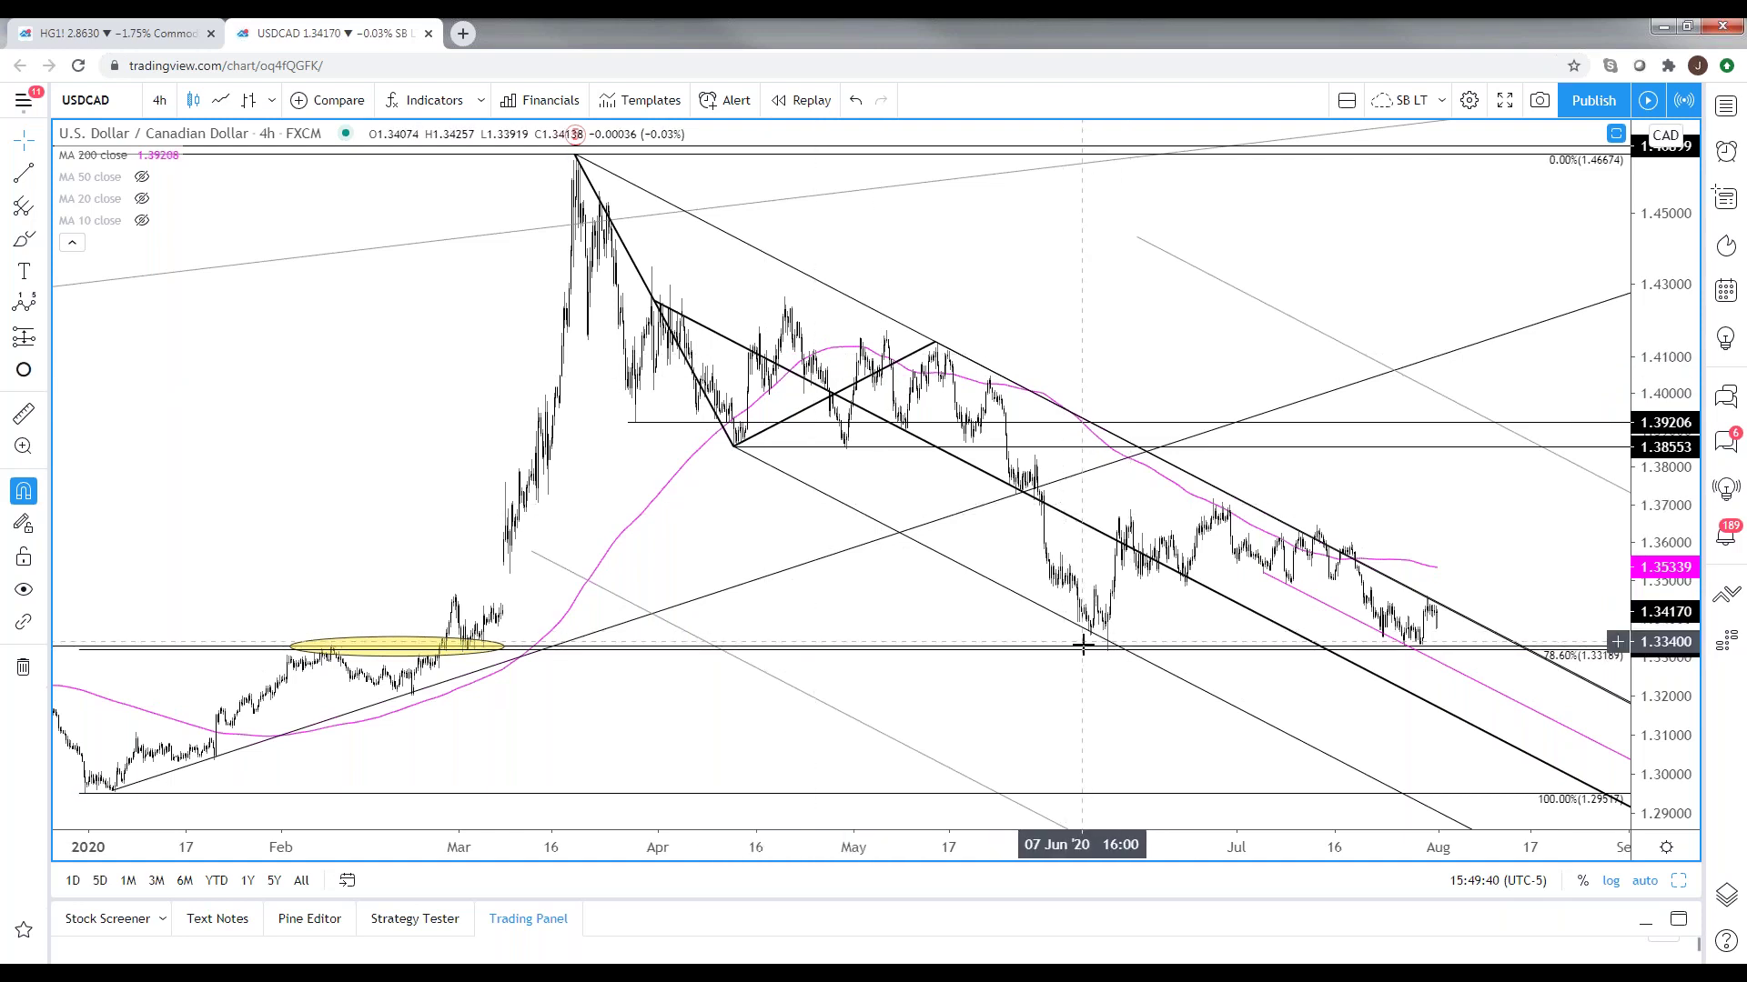
# - Check the pitchfork drawing, then switch the TradingView chart to USDJPY
pyautogui.click(990, 363)
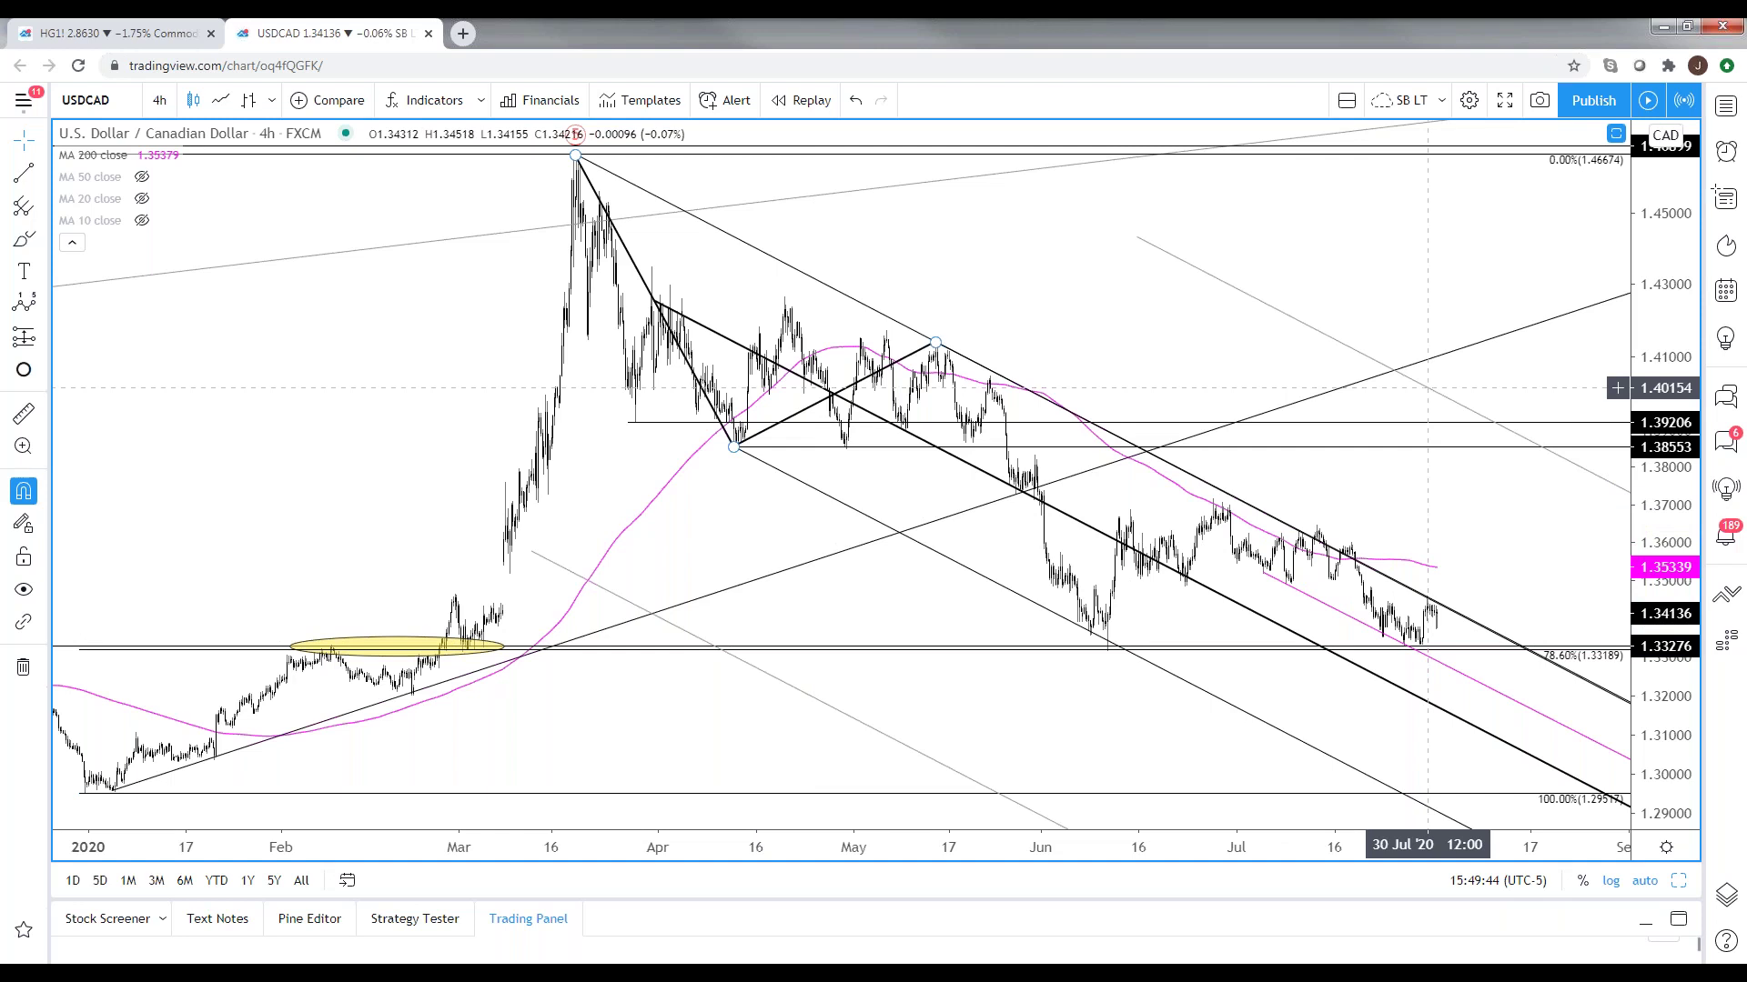
pyautogui.click(1430, 397)
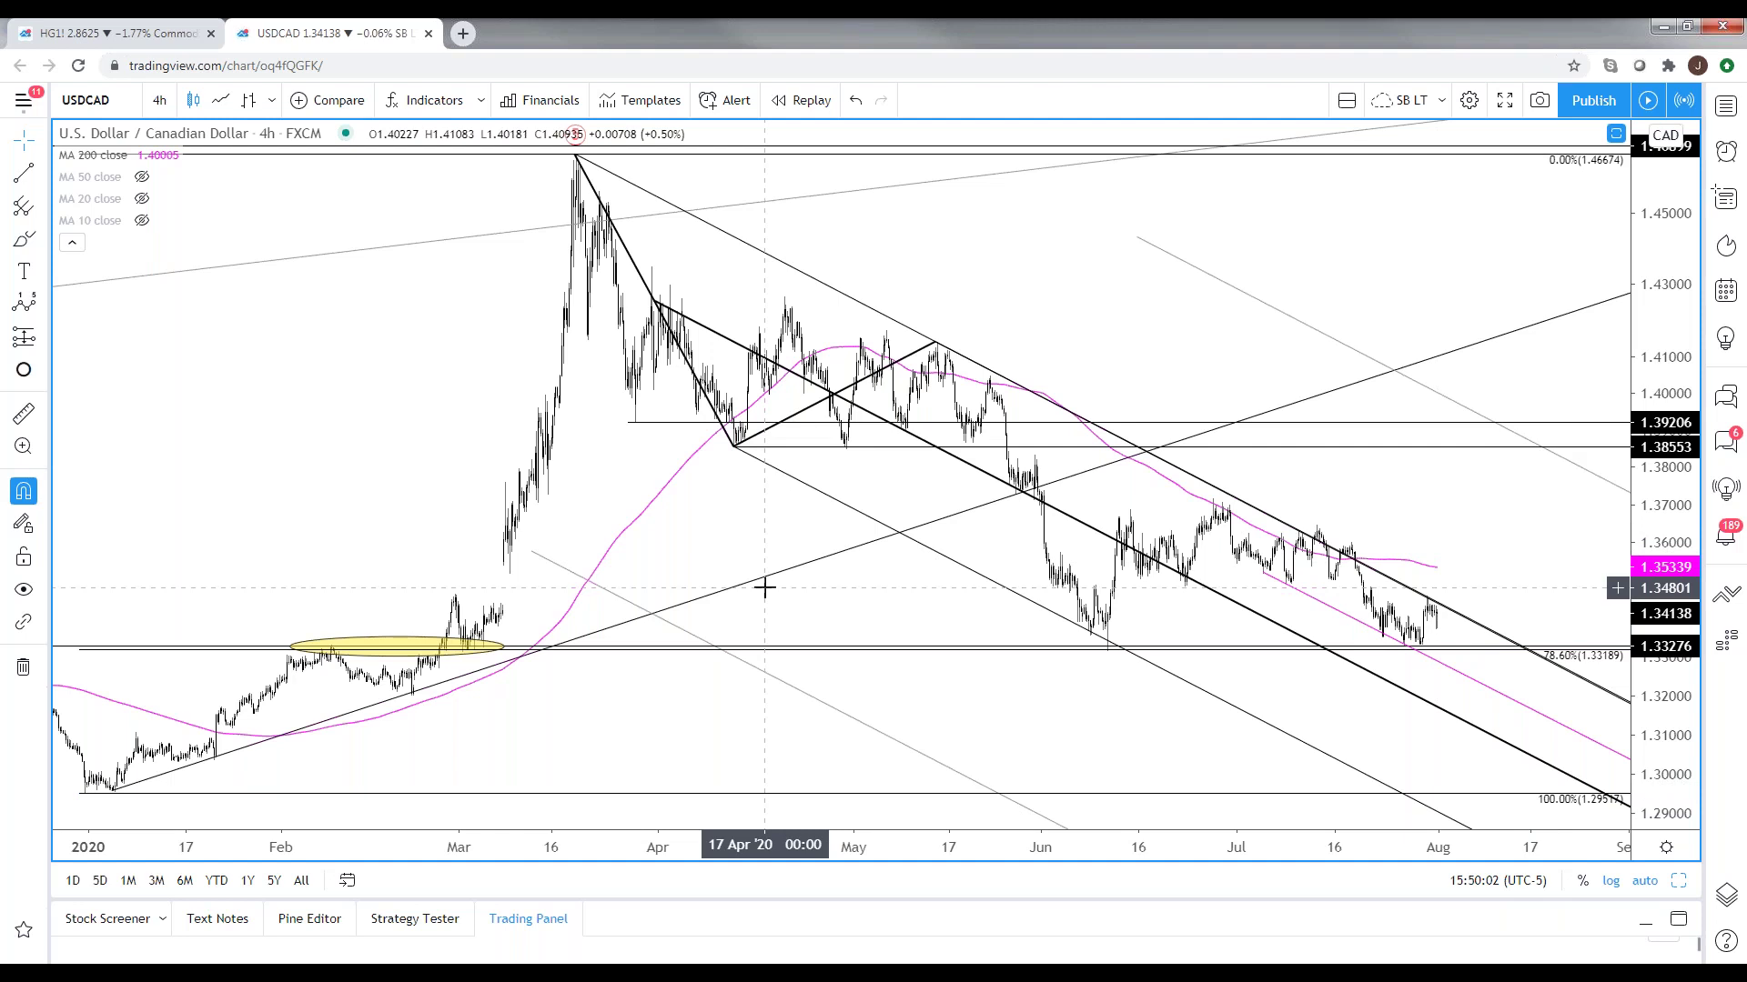
pyautogui.write('USDJOP')
pyautogui.press('Escape')
pyautogui.write('USDJPY')
pyautogui.press('Return')
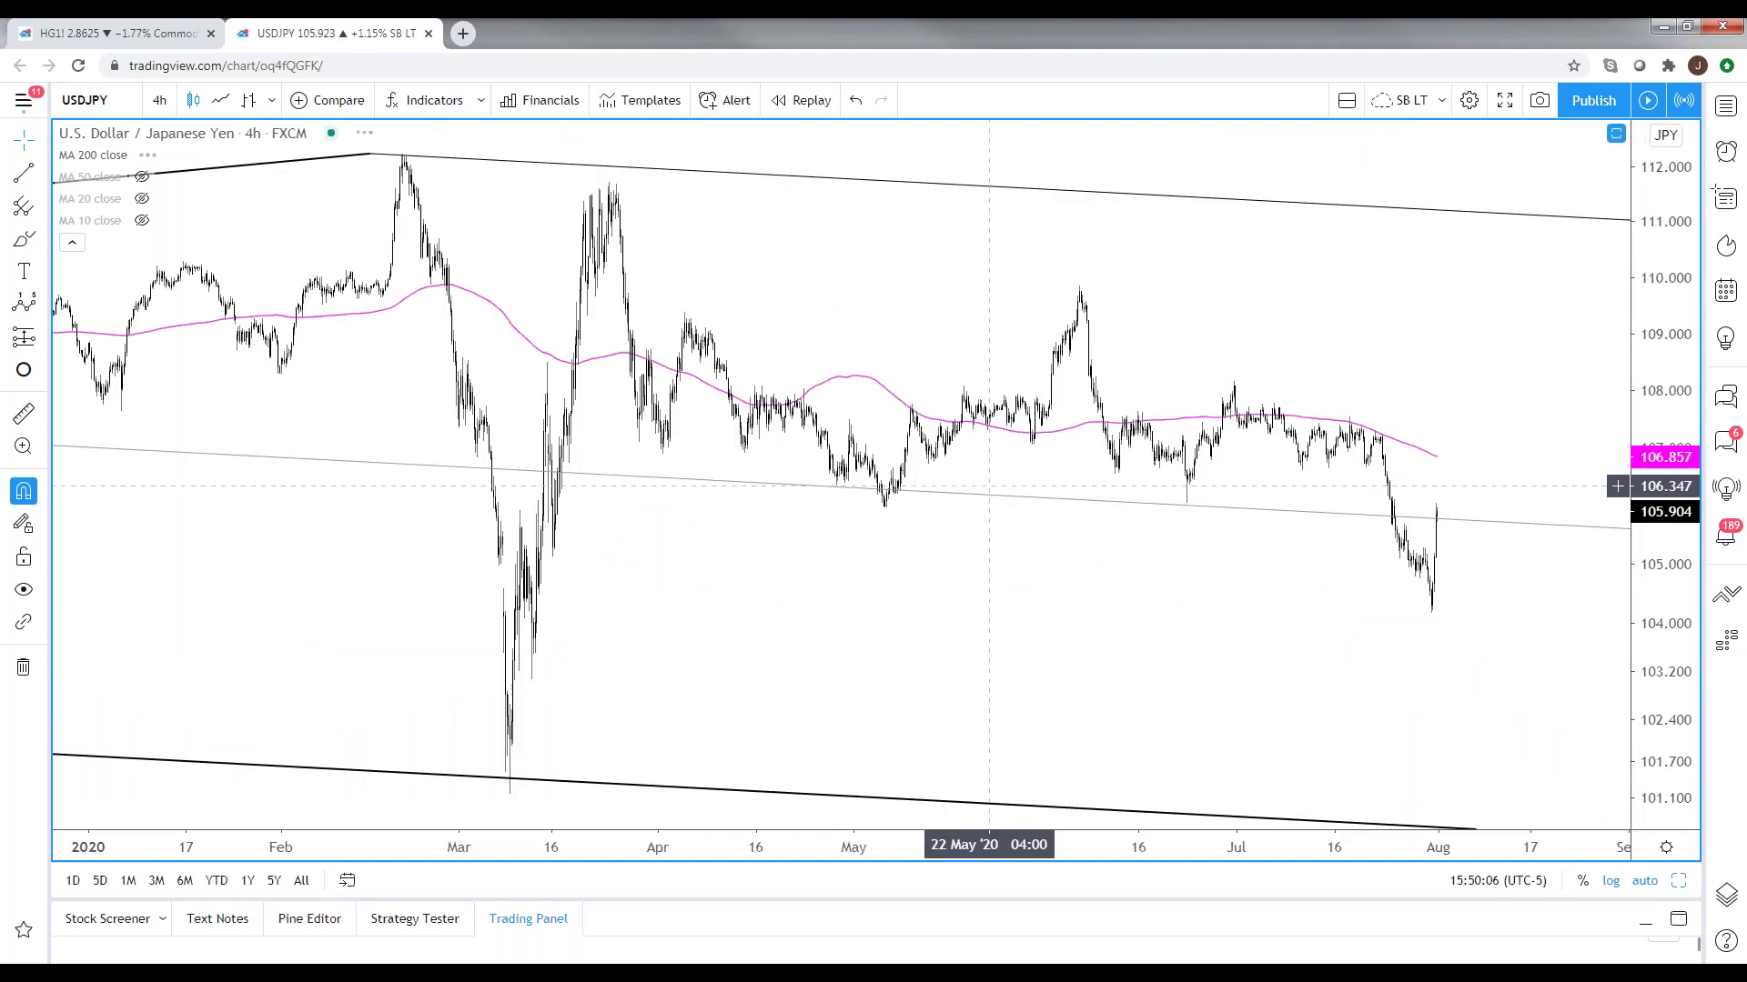
# - Maximize the 1h pane, change it to the 240 (4-hour) interval and toggle log scale
pyautogui.click(1681, 882)
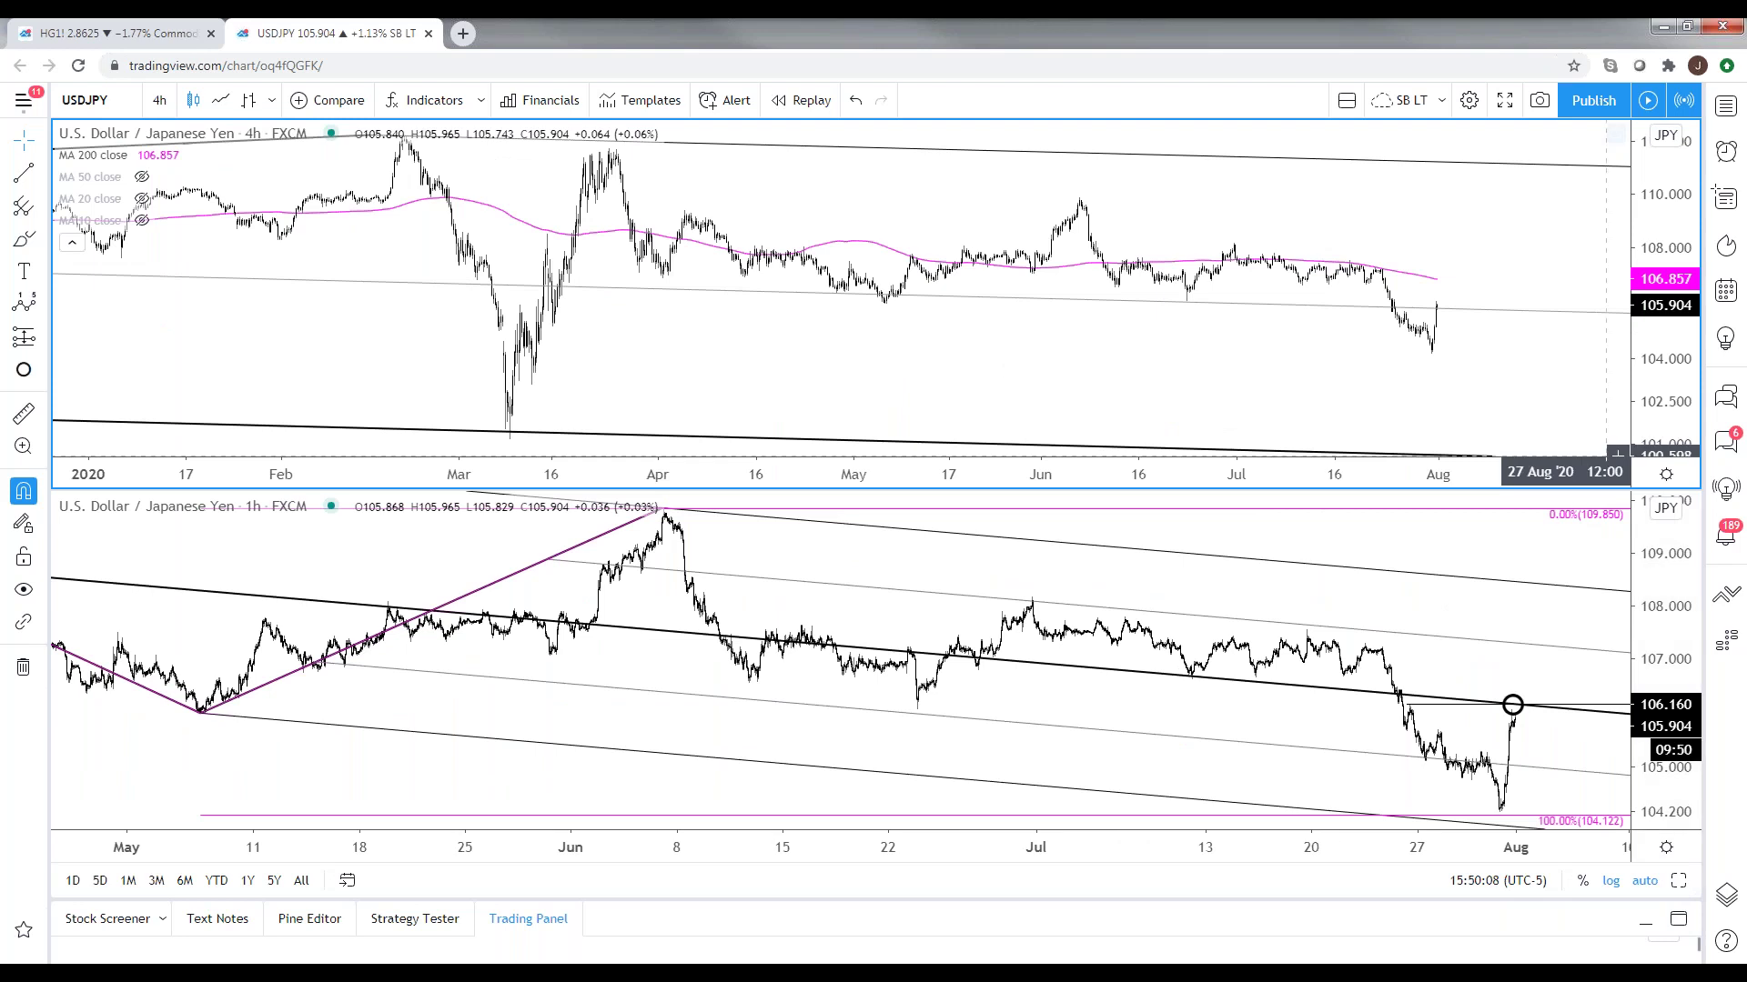
pyautogui.click(1679, 882)
pyautogui.scroll(-5, 967, 585)
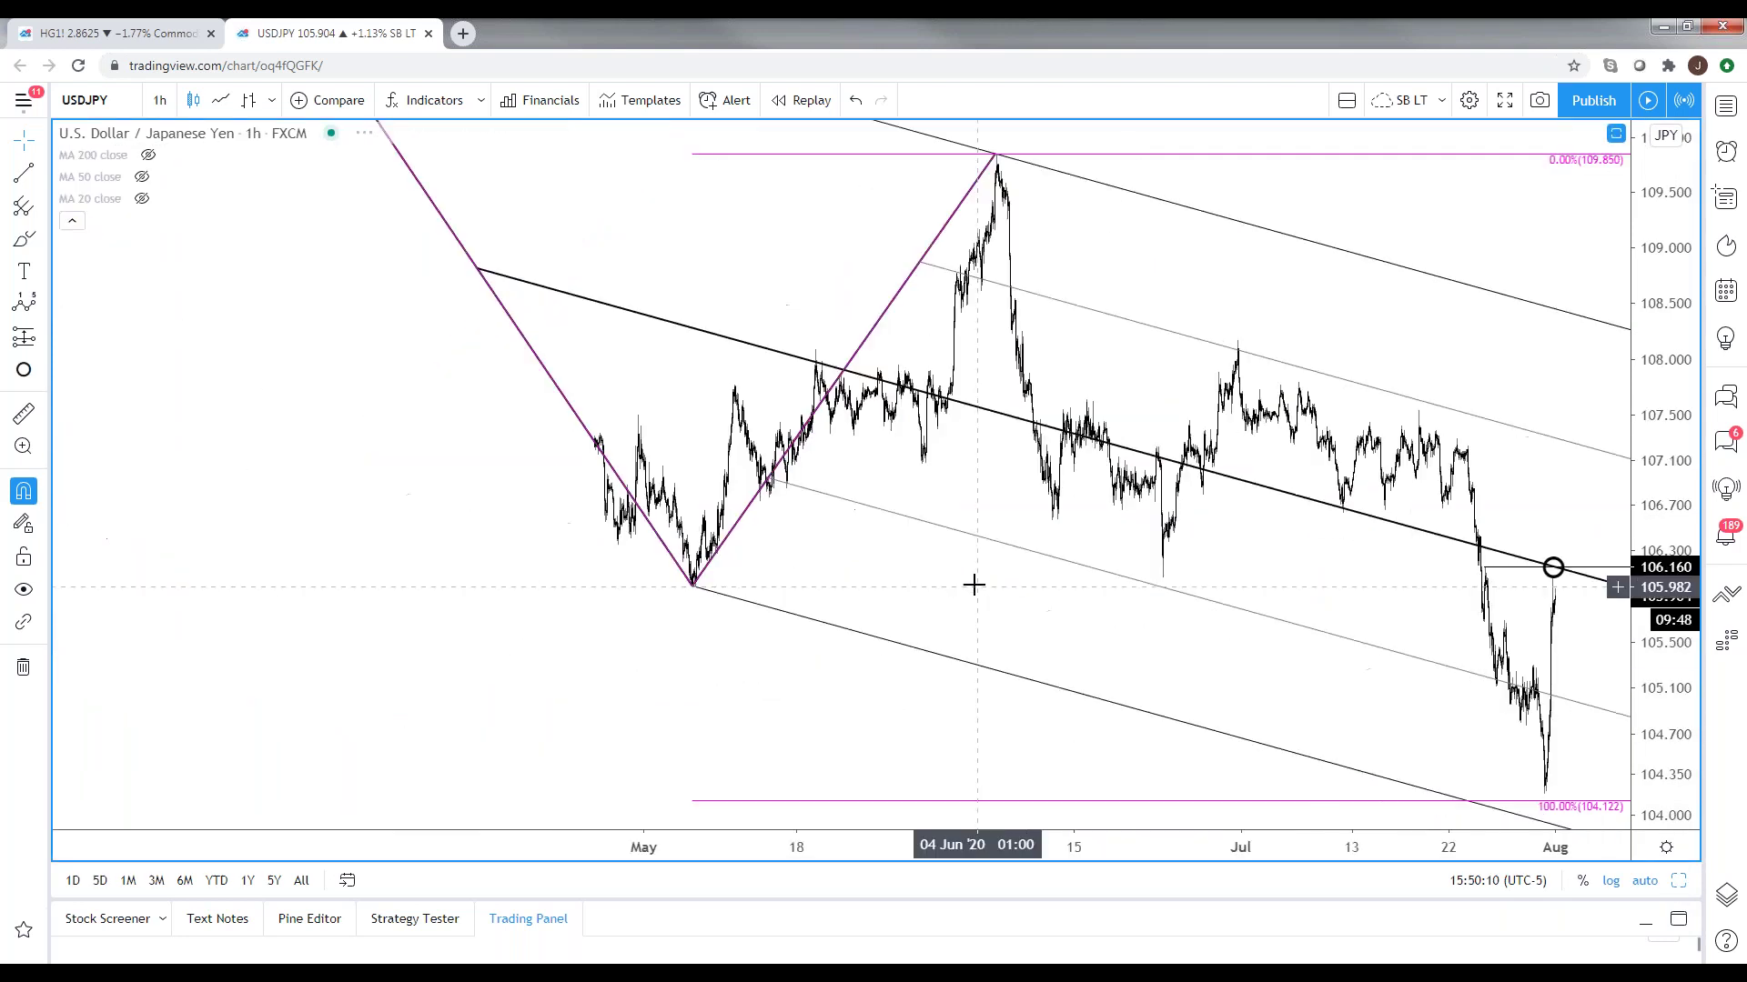
pyautogui.write('240')
pyautogui.press('Return')
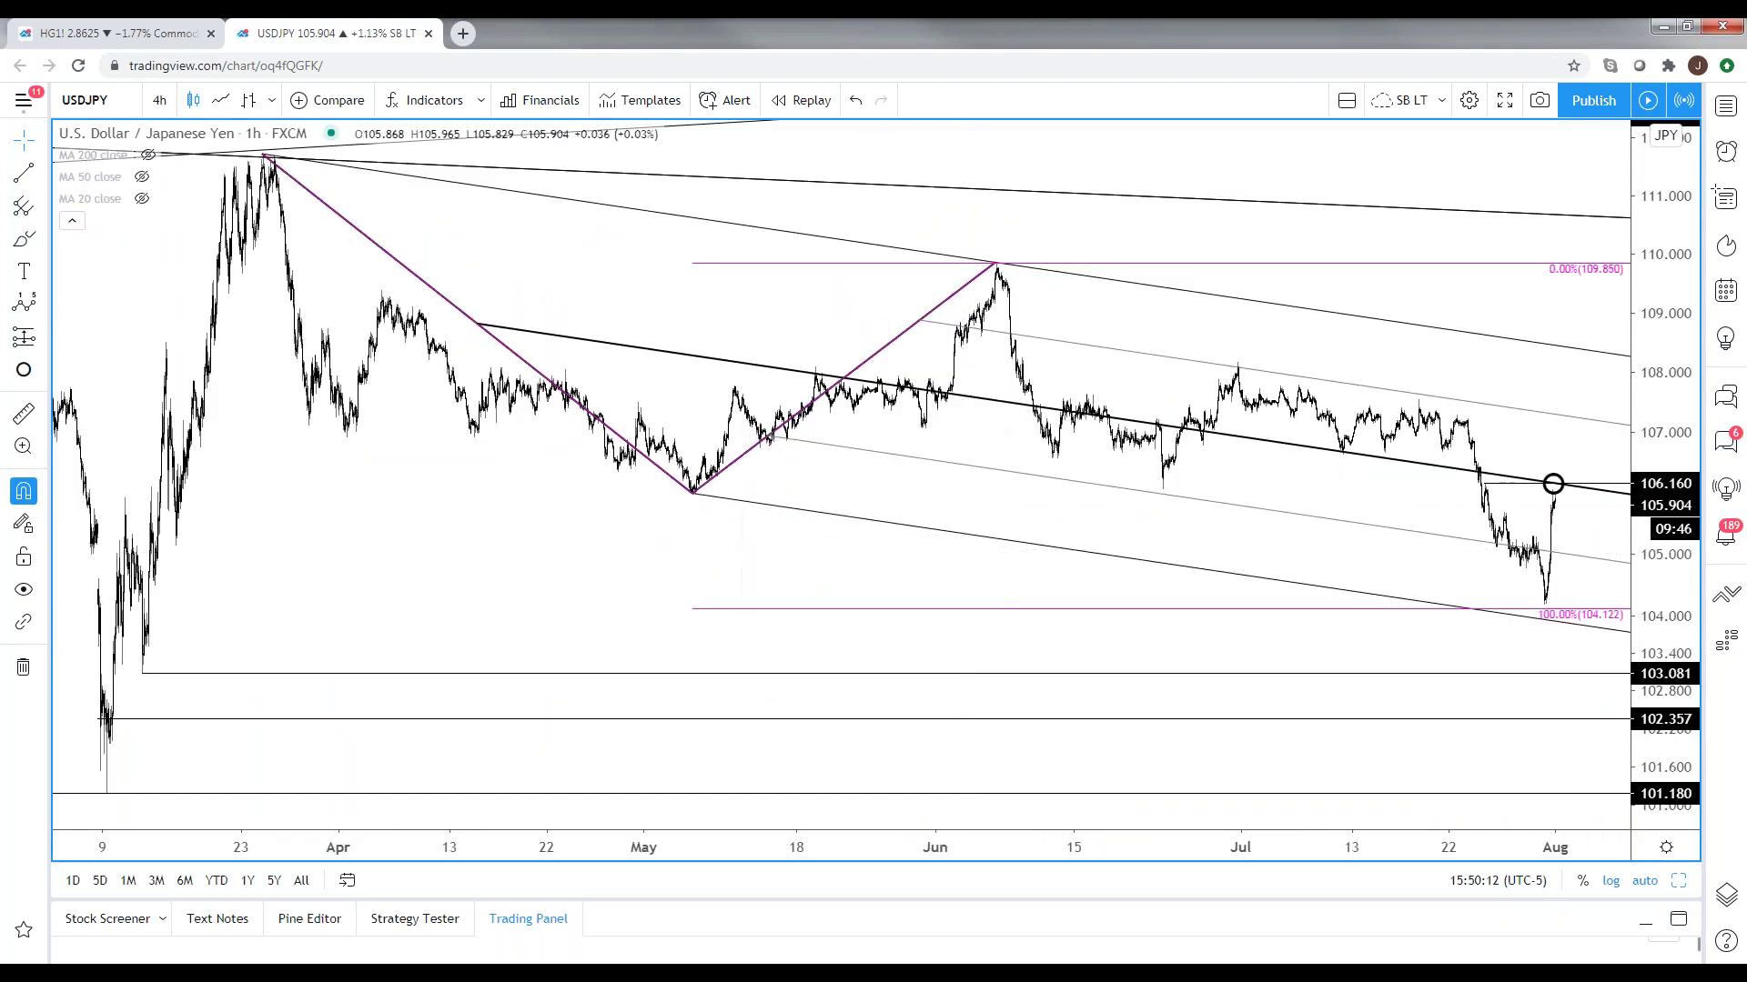
pyautogui.scroll(5, 755, 726)
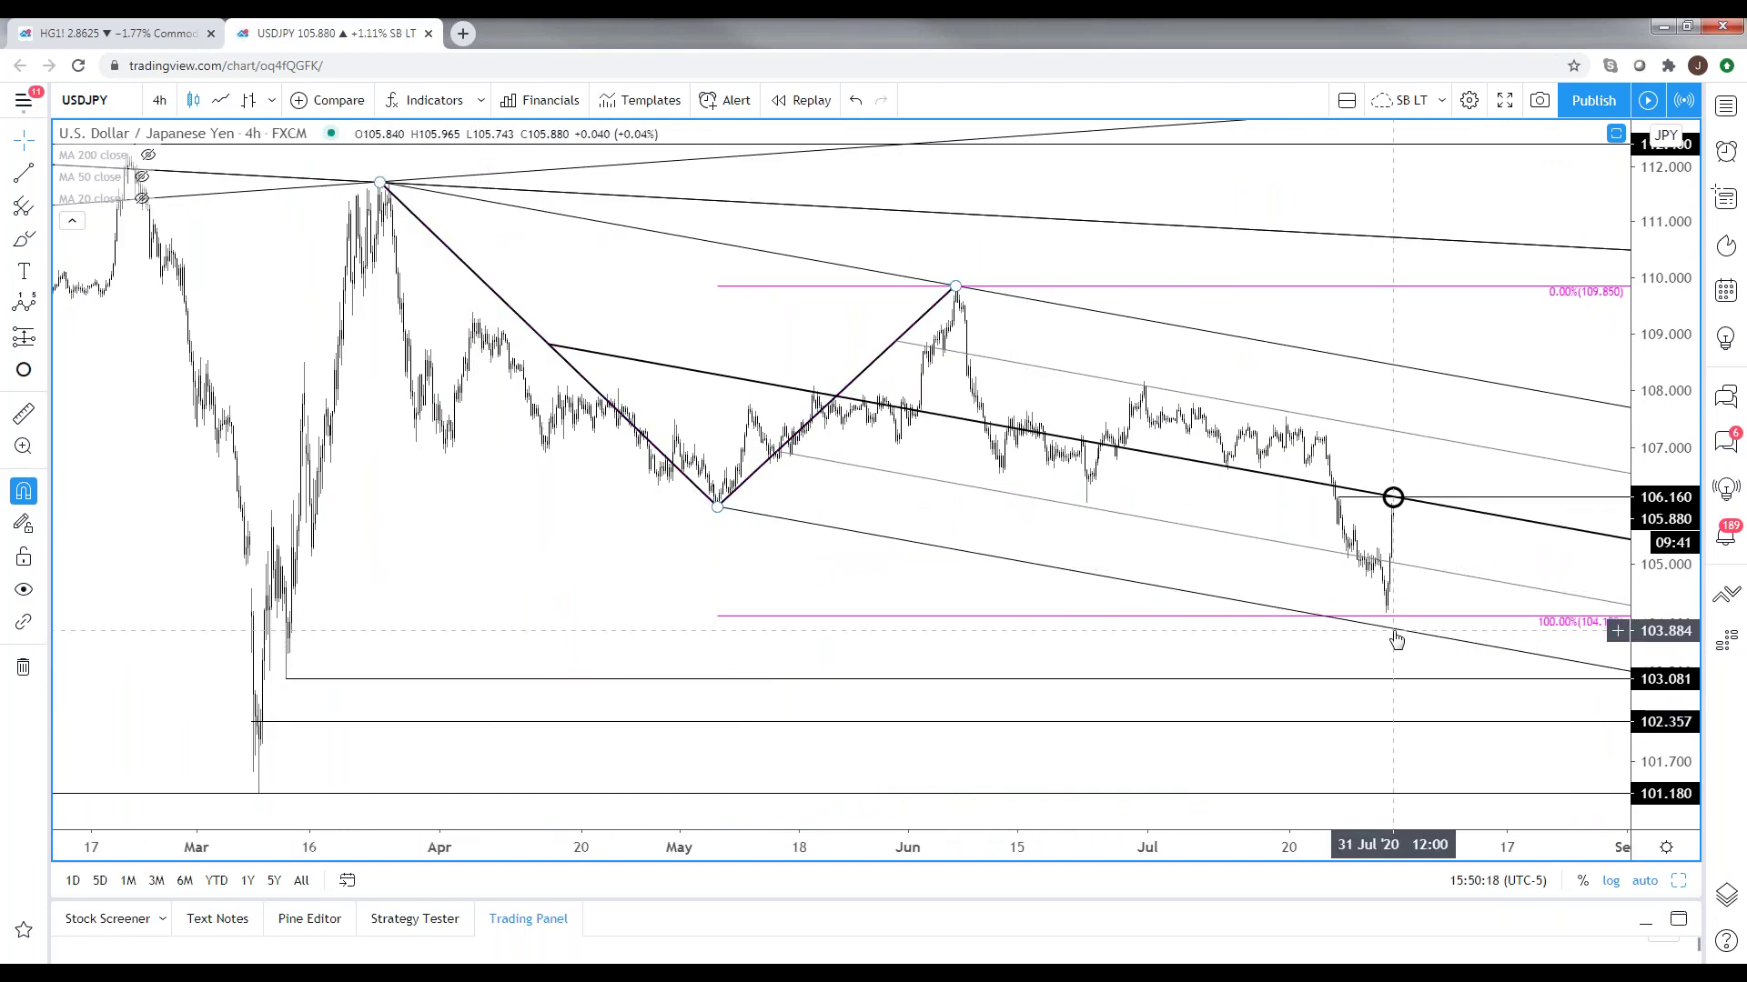
pyautogui.click(1611, 884)
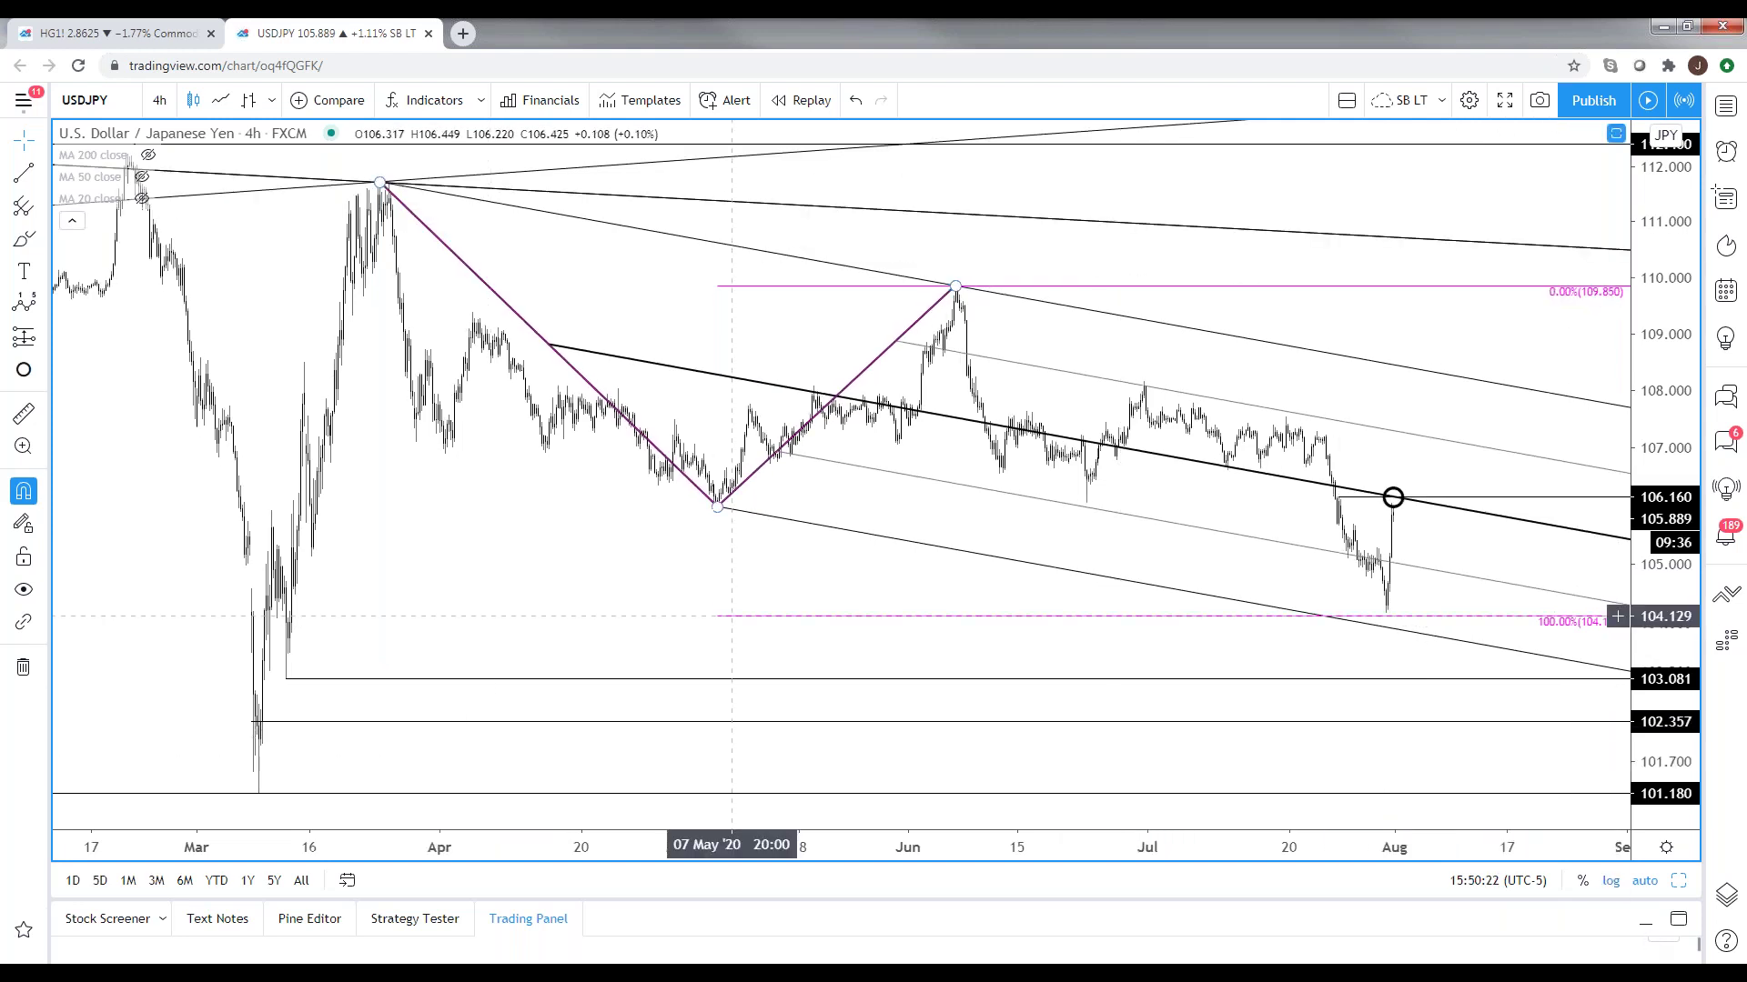
# - Check the zigzag drawing and zoom in on the pitchfork touch point and support lines
pyautogui.click(768, 618)
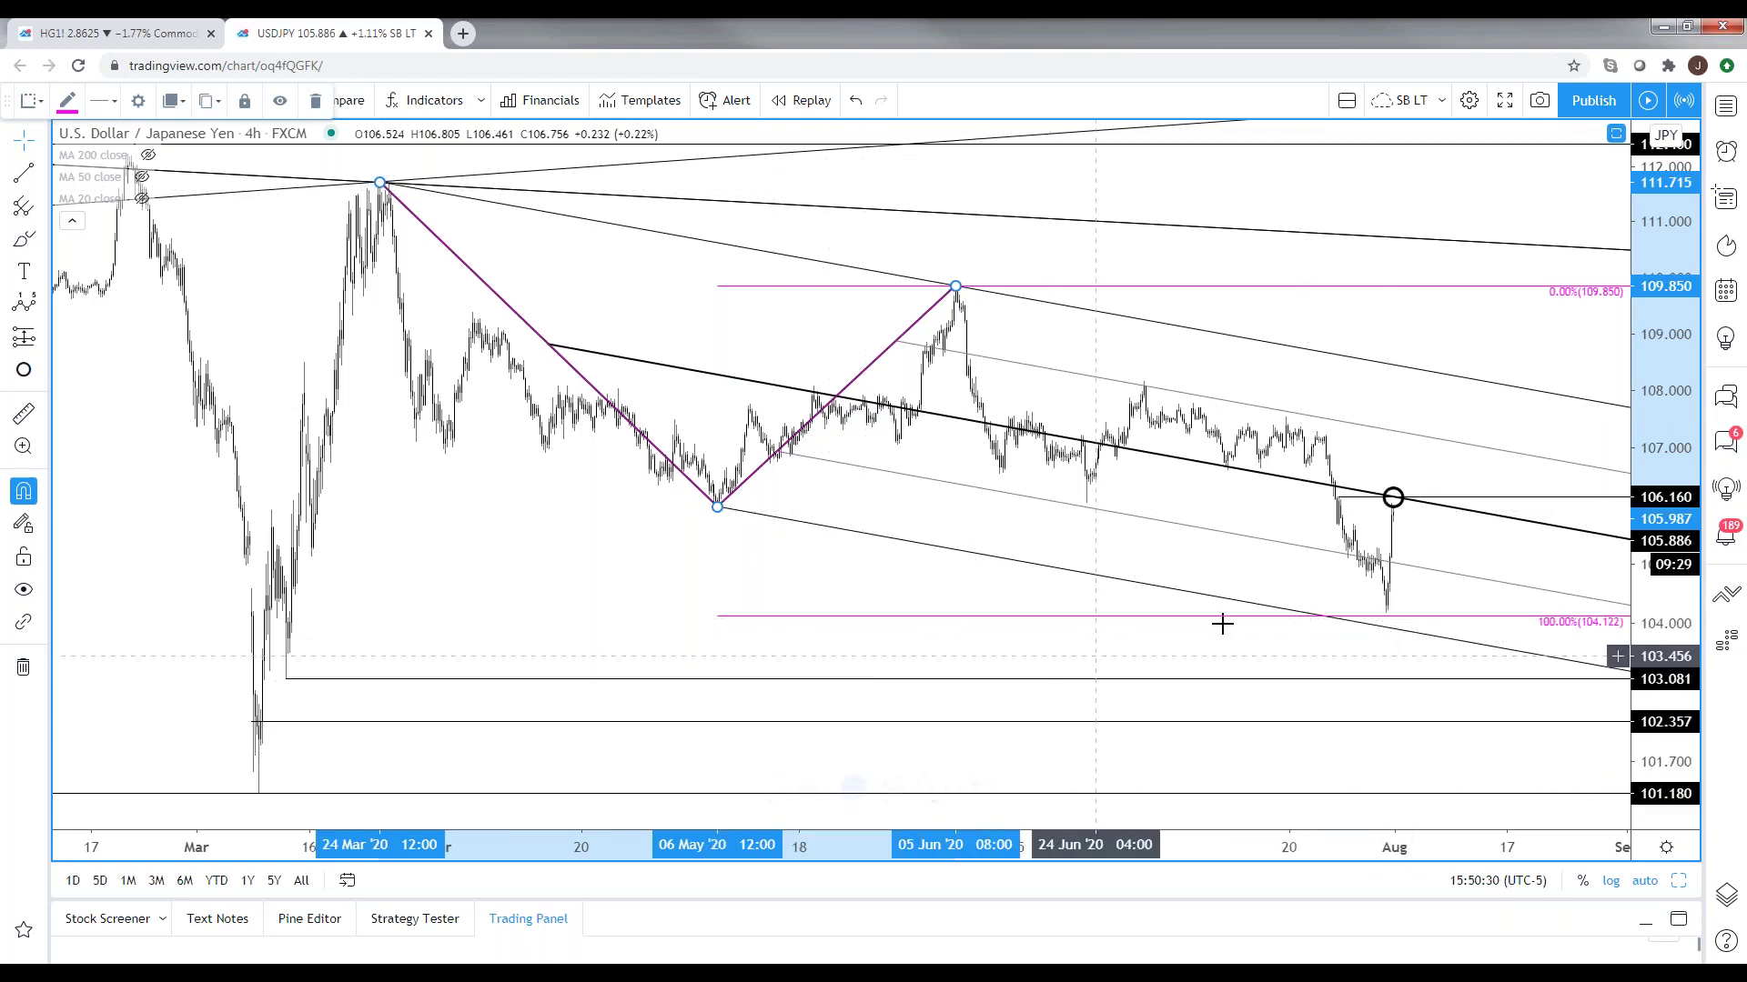
pyautogui.click(671, 619)
pyautogui.scroll(5, 670, 577)
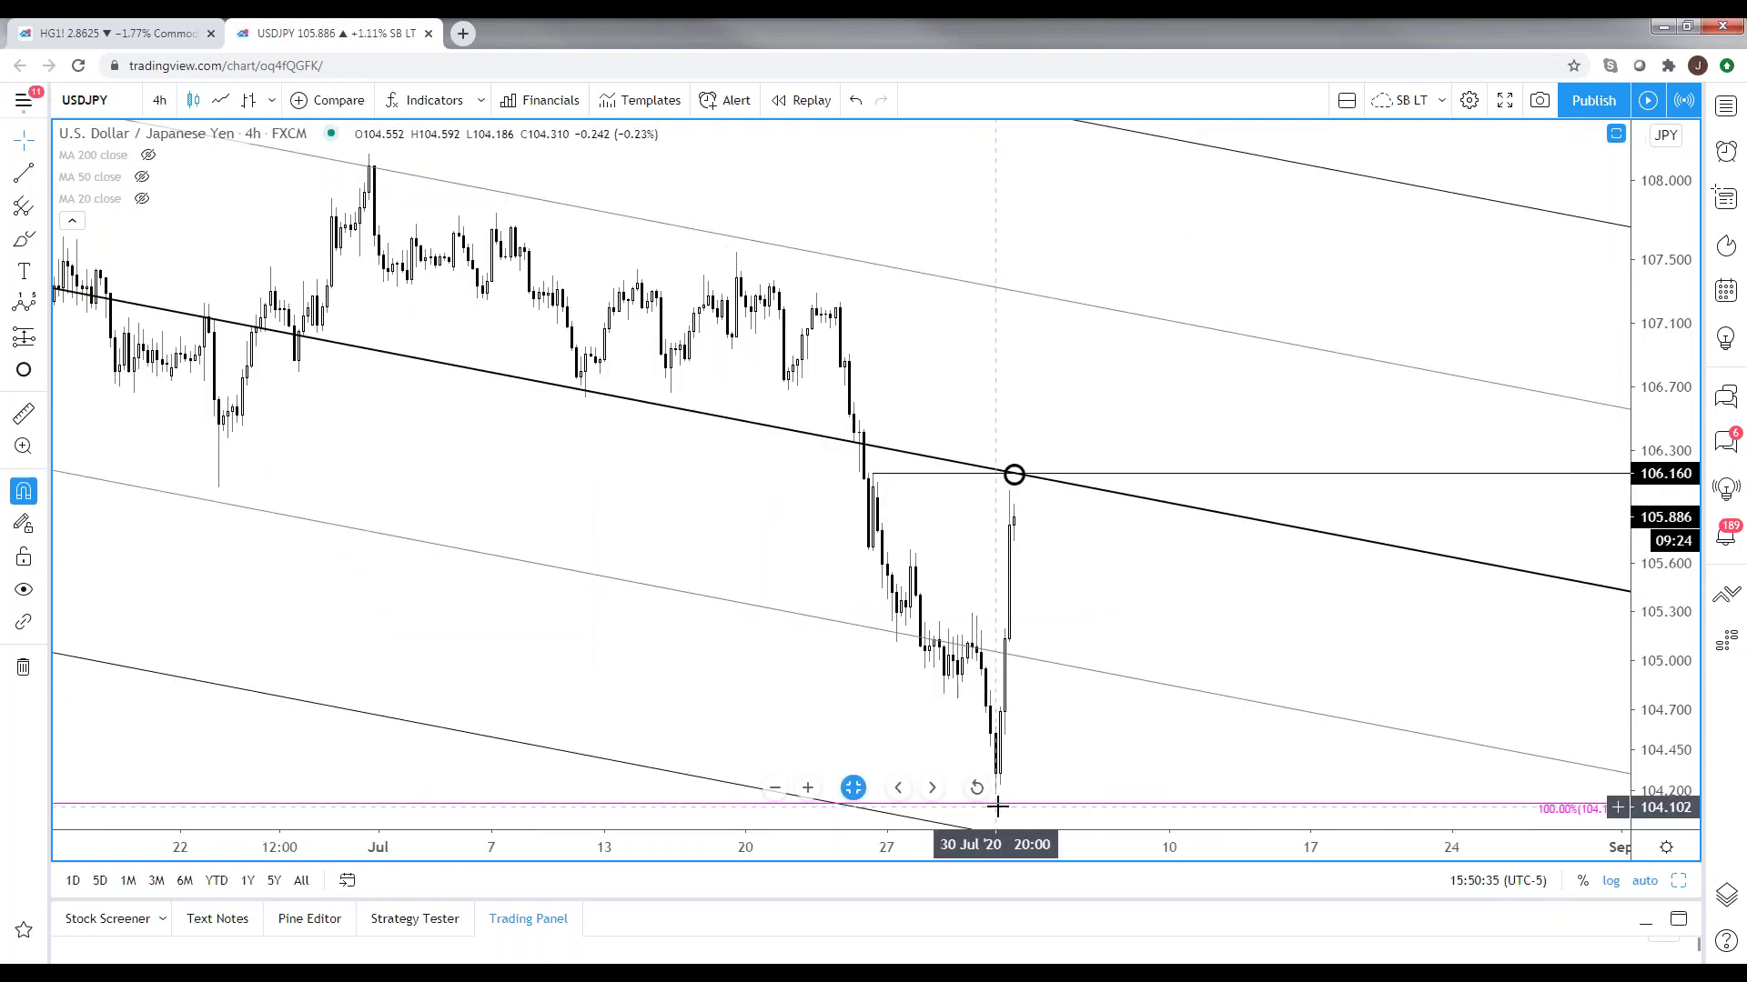
pyautogui.scroll(-6, 995, 809)
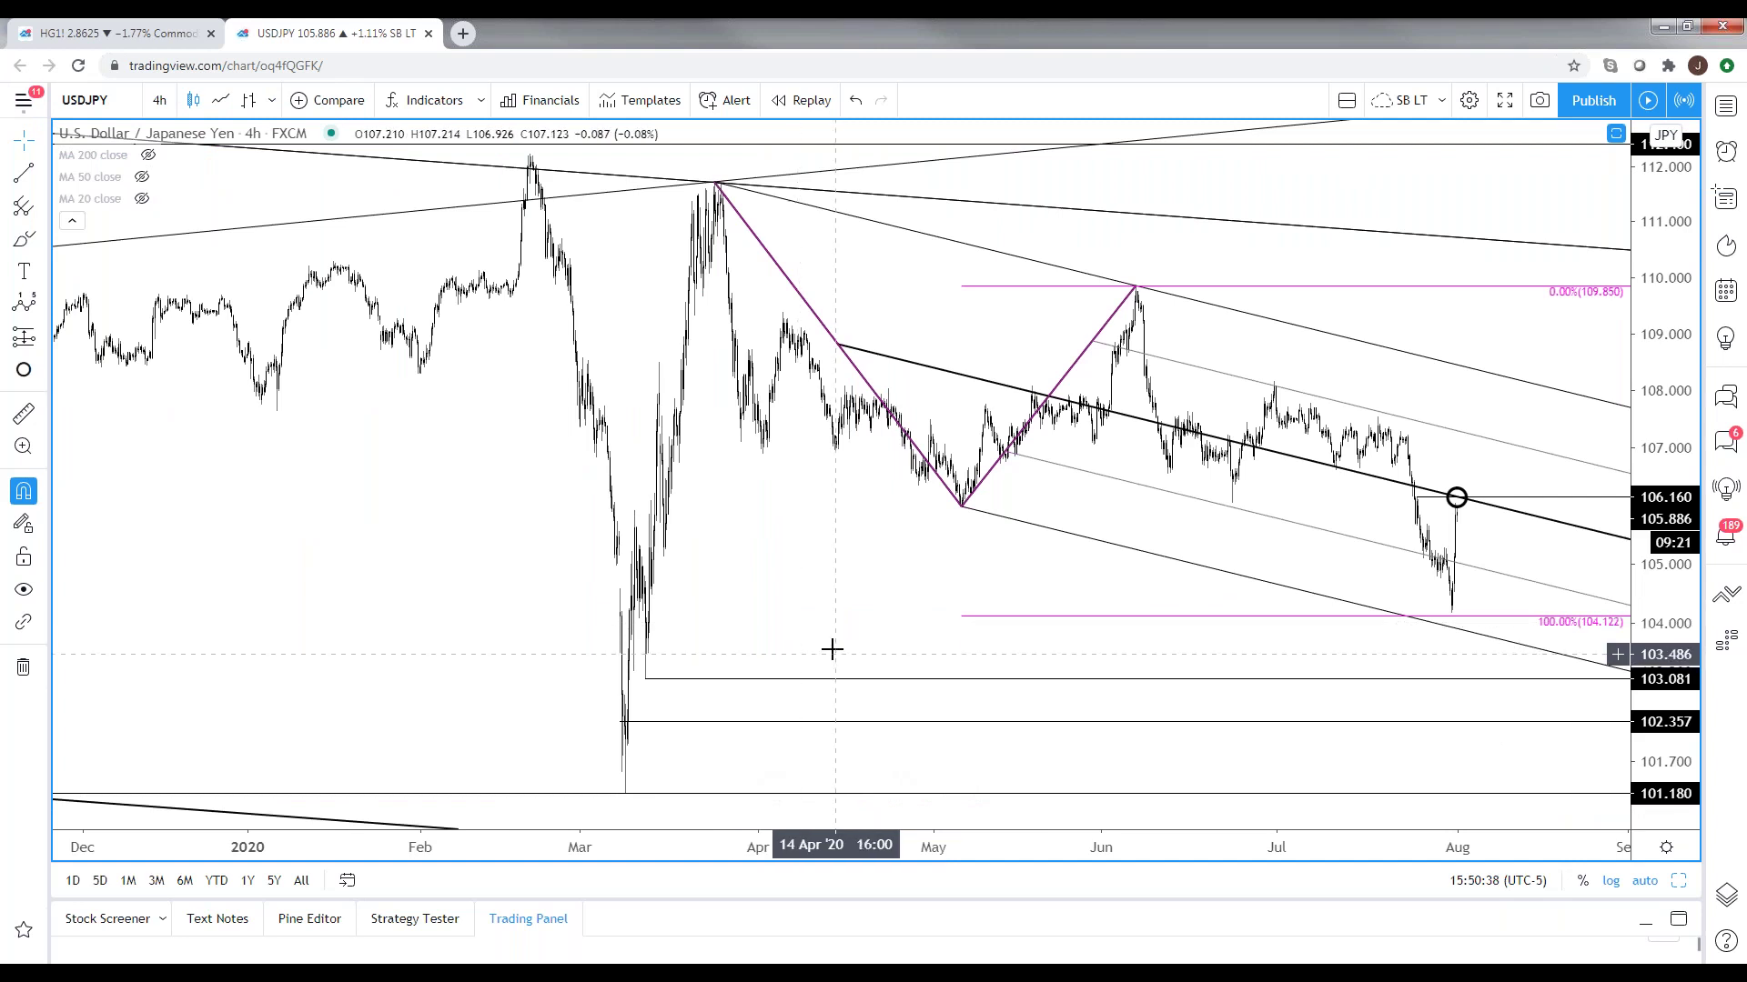
pyautogui.scroll(2, 750, 624)
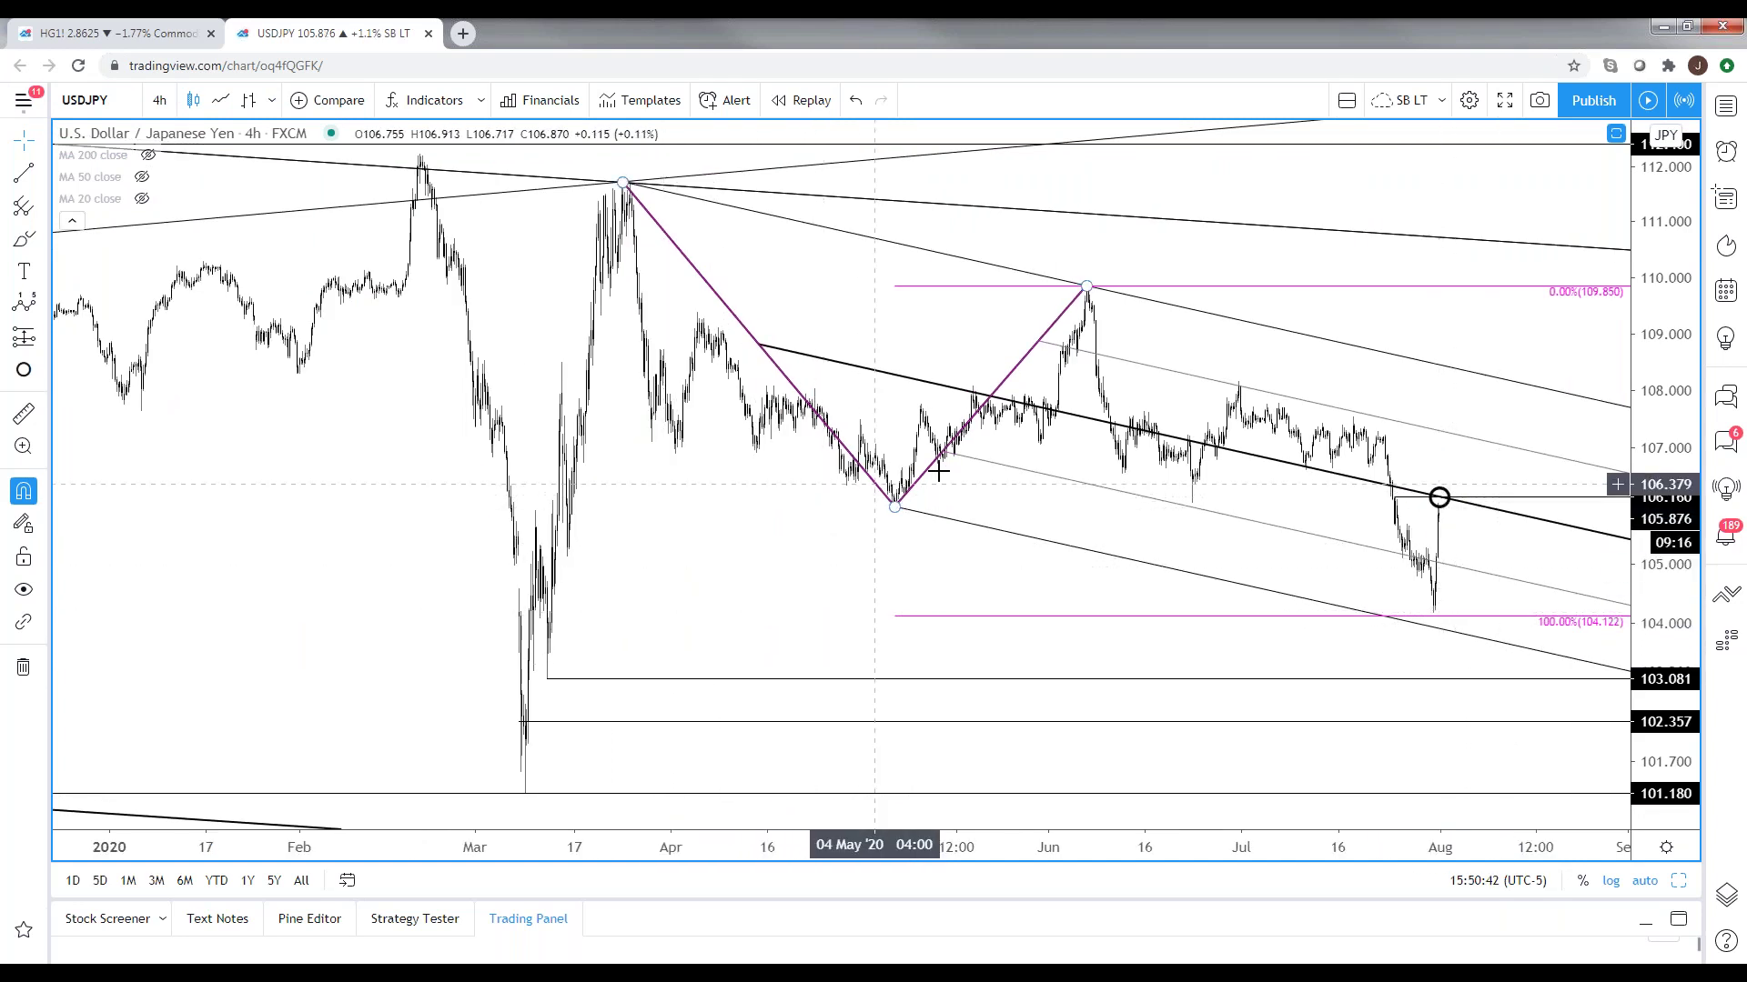
pyautogui.scroll(4, 1428, 455)
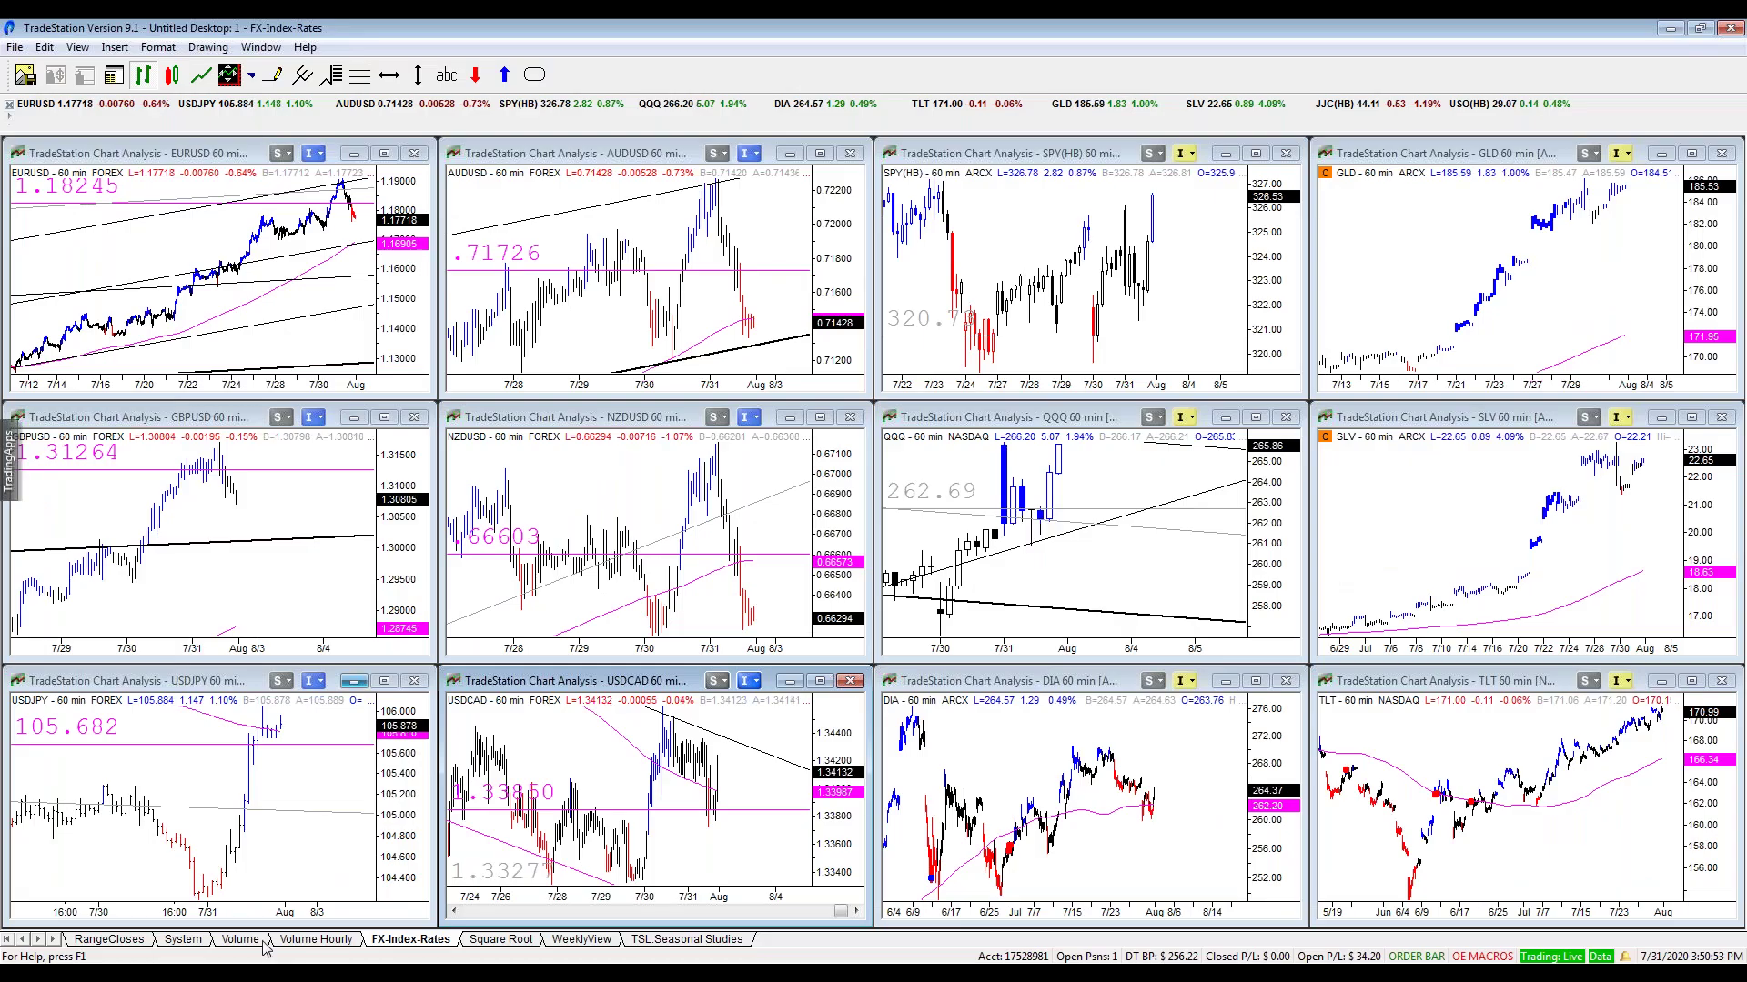
# - Open the Volume sheet and load the Japanese Yen (JY) chart
pyautogui.click(260, 943)
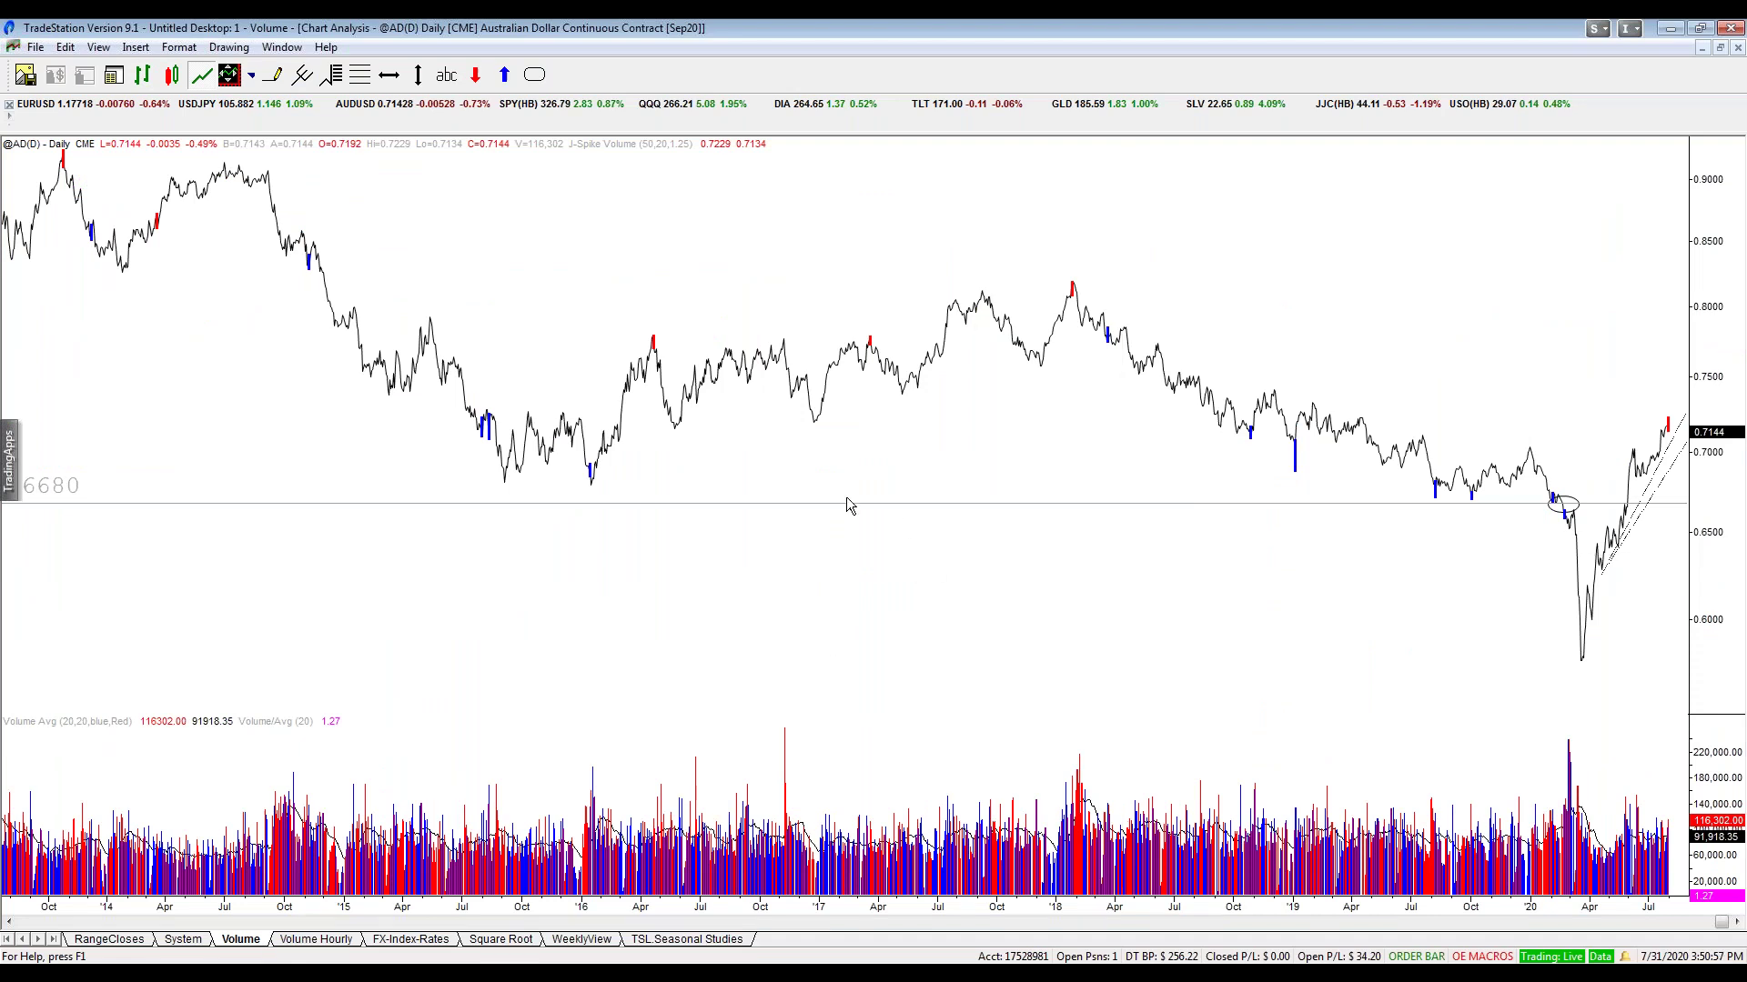
pyautogui.write('JY')
pyautogui.press('Return')
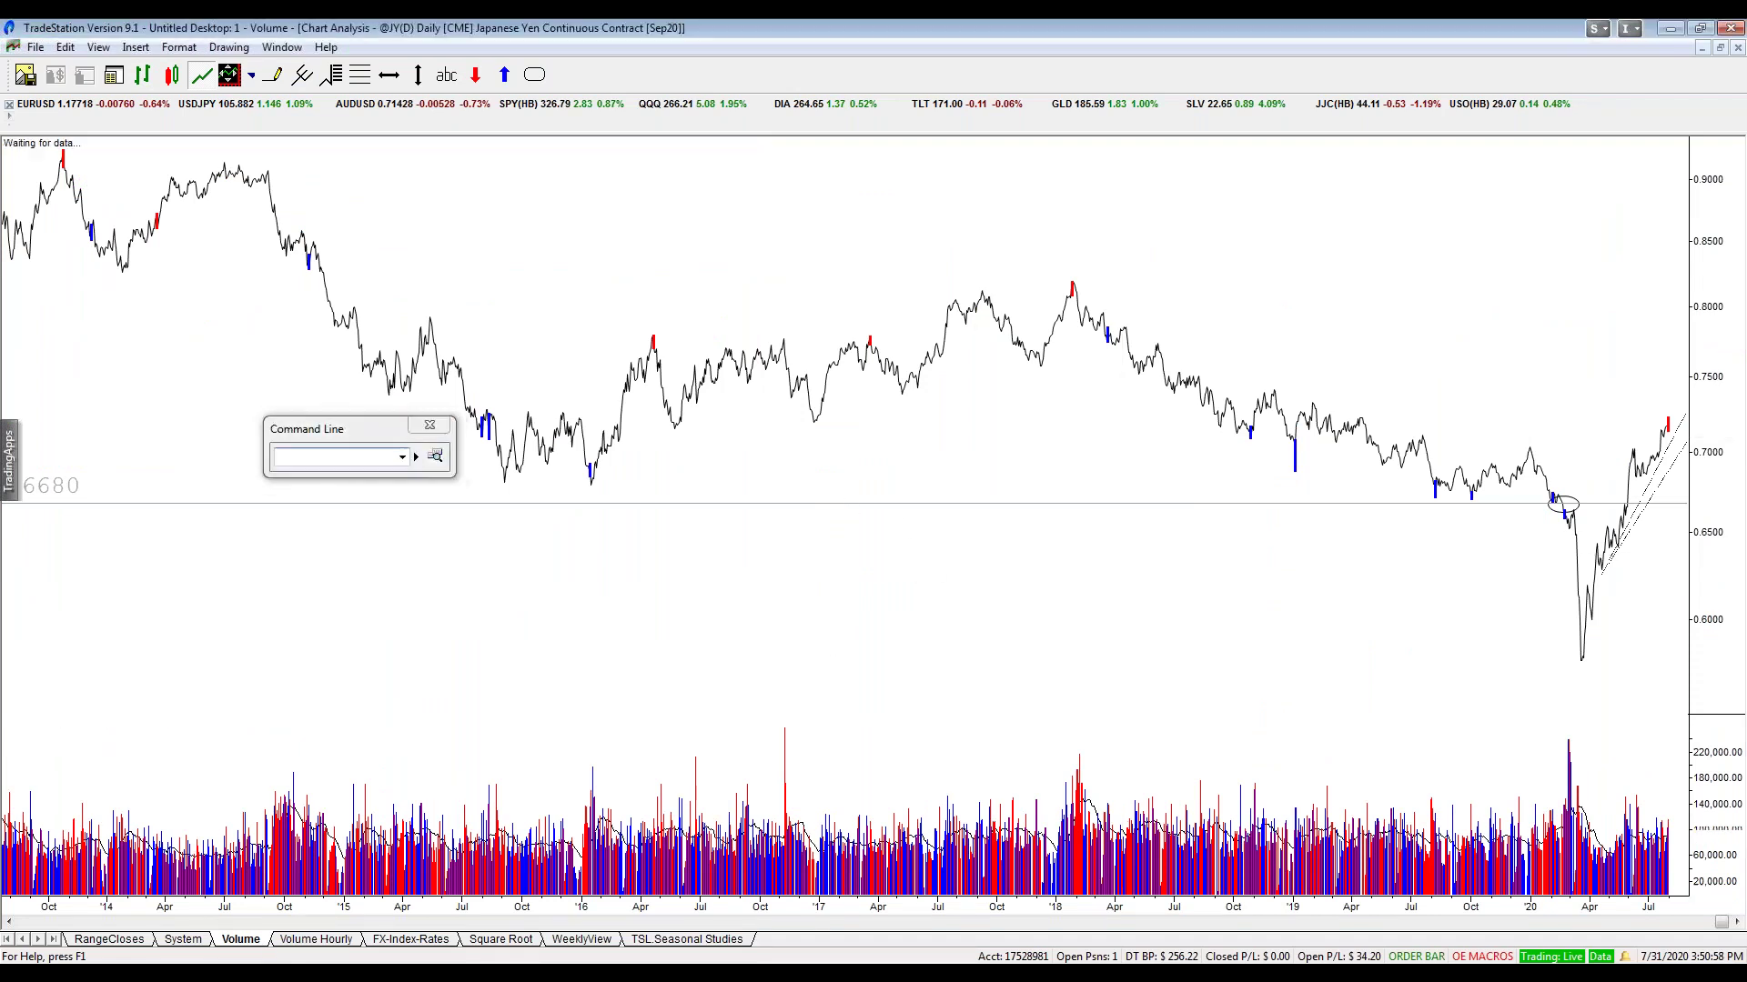
pyautogui.scroll(5, 1645, 777)
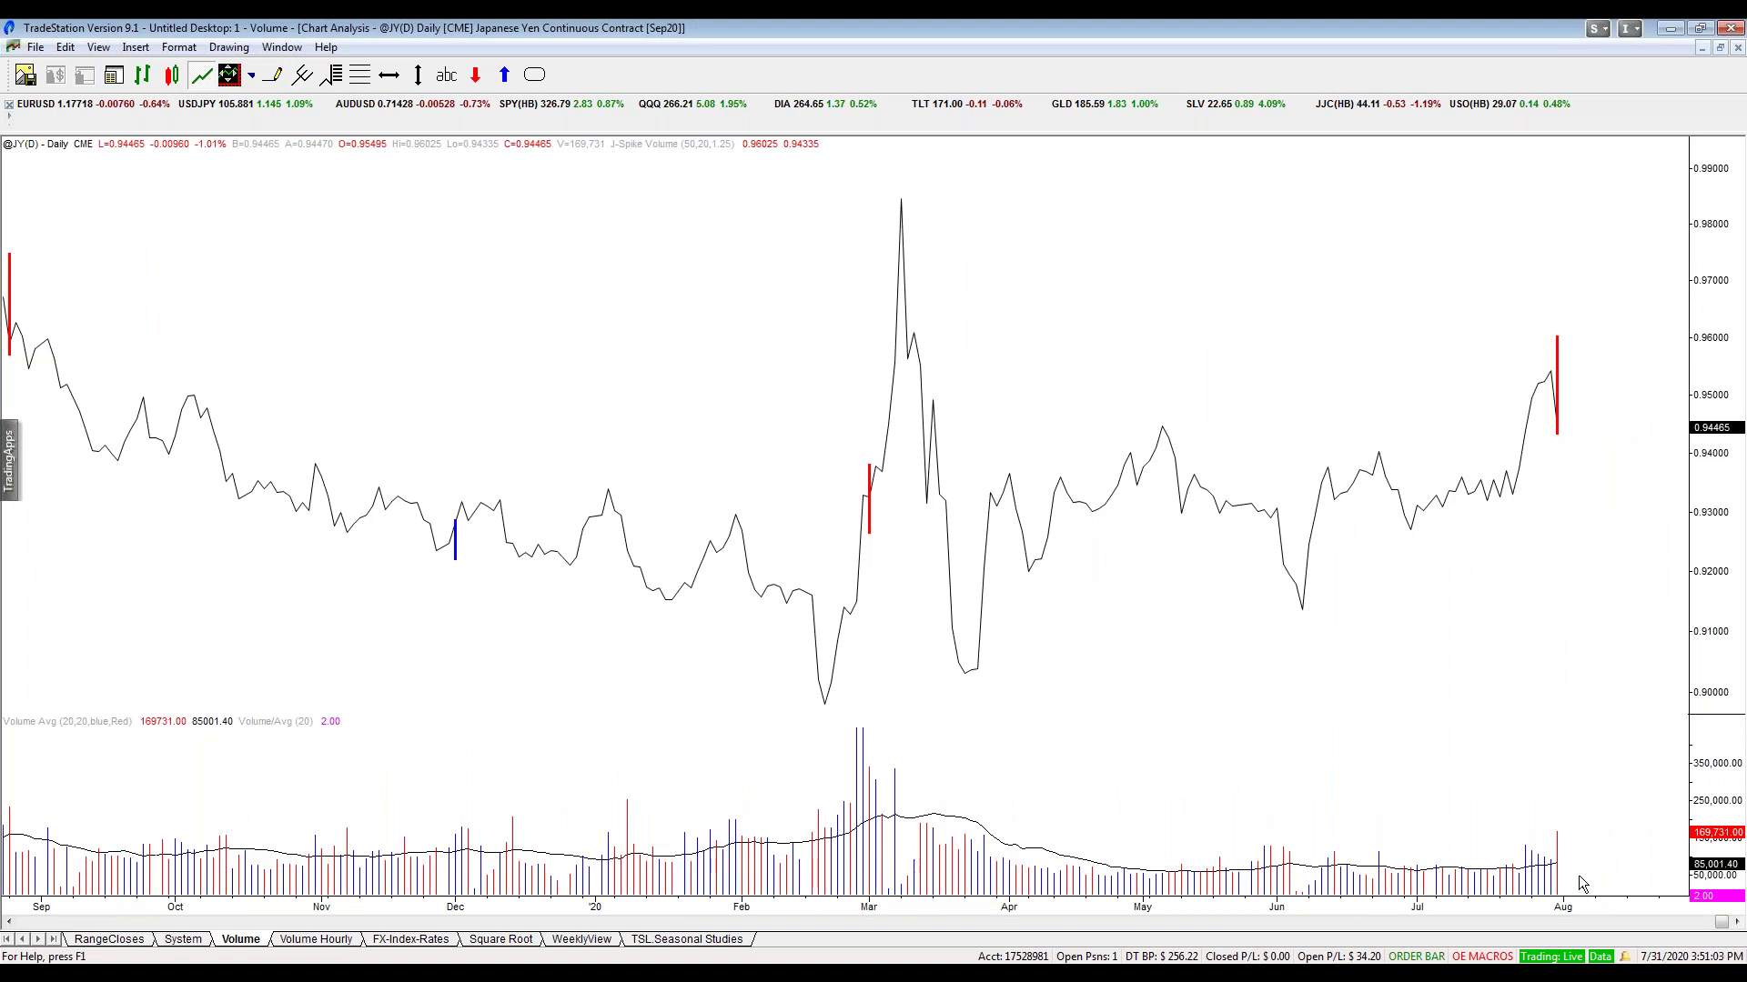
# - Set the J-Spike Volume Barrier input to 2
pyautogui.click(869, 503)
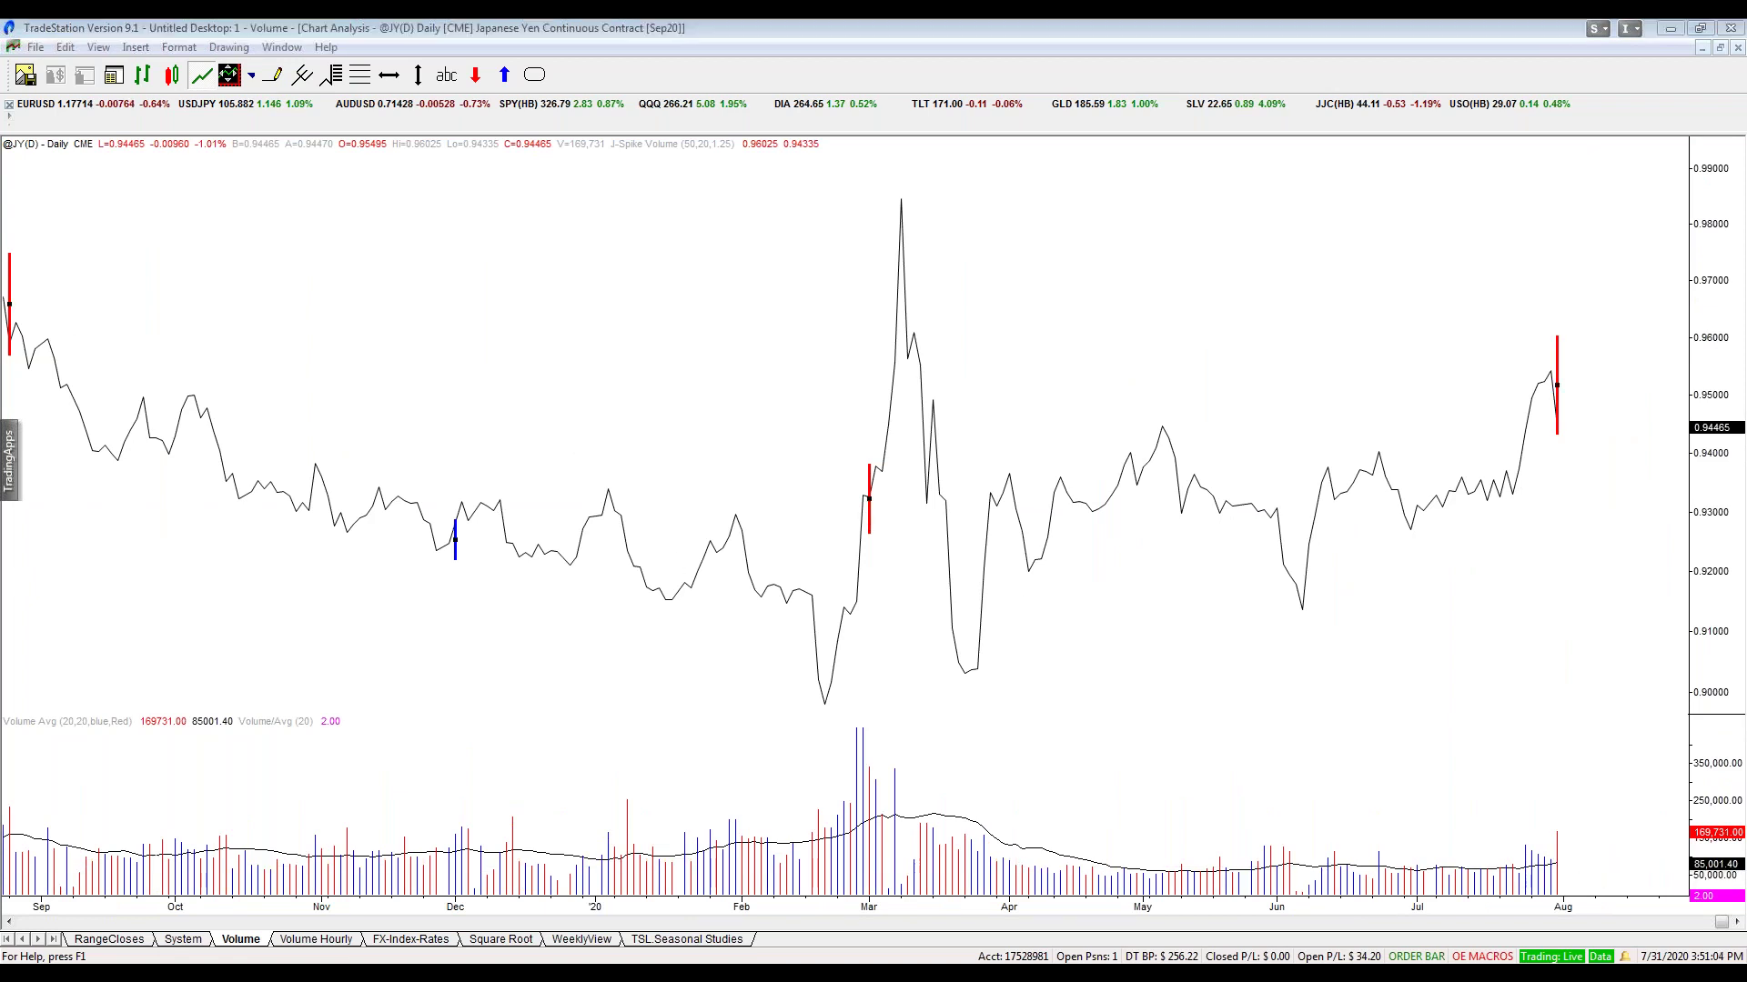
pyautogui.doubleClick(869, 503)
pyautogui.click(795, 307)
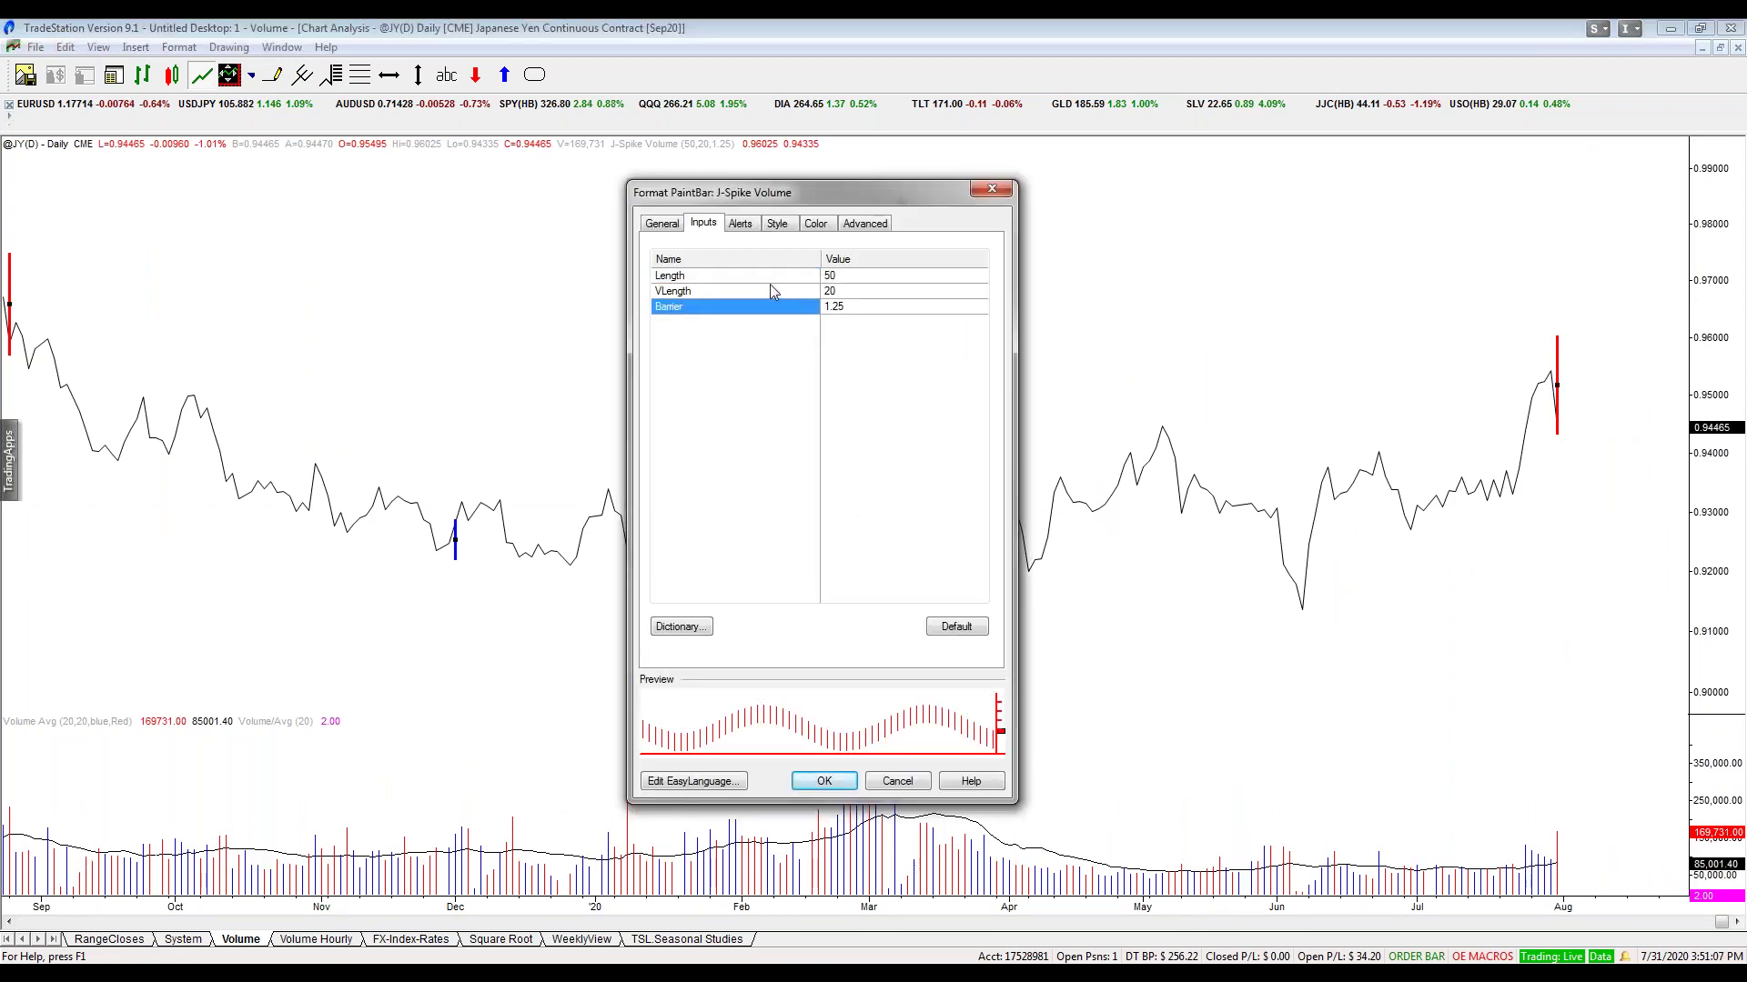
pyautogui.write('2')
pyautogui.press('Return')
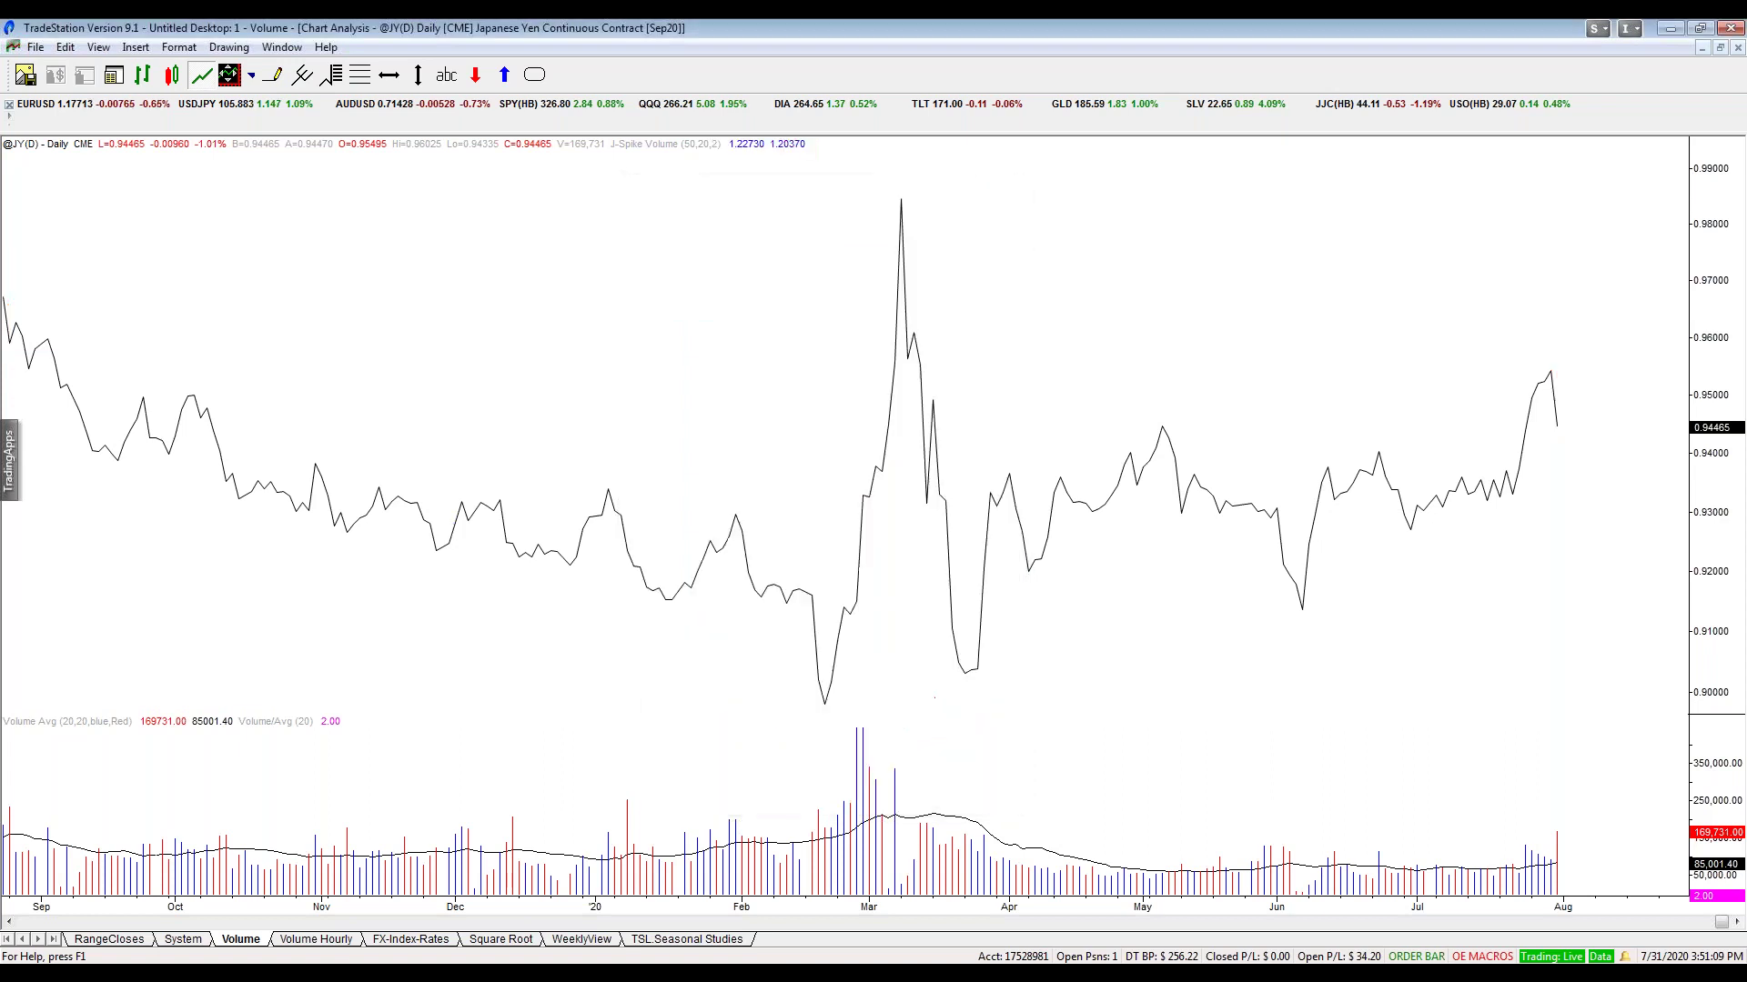
# - Dismiss the context menu, restore the JY window and maximize the small JY chart
pyautogui.rightClick(569, 356)
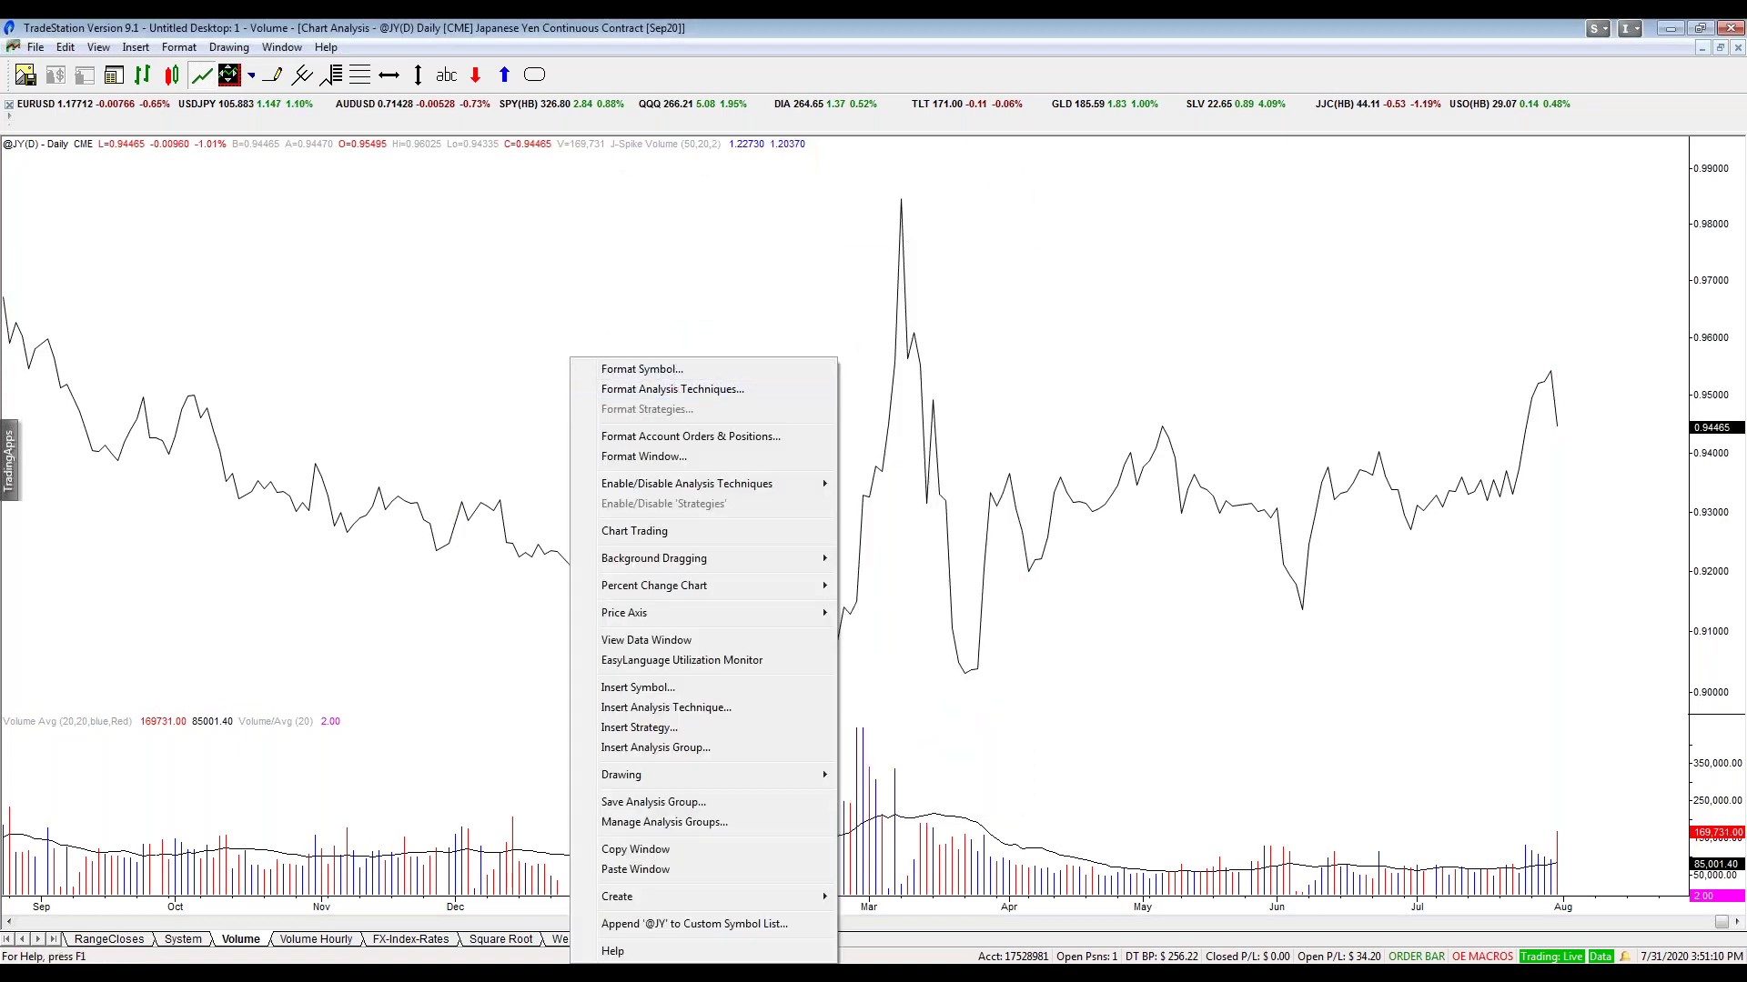
pyautogui.press('Escape')
pyautogui.hotkey('ctrl', 'F5')
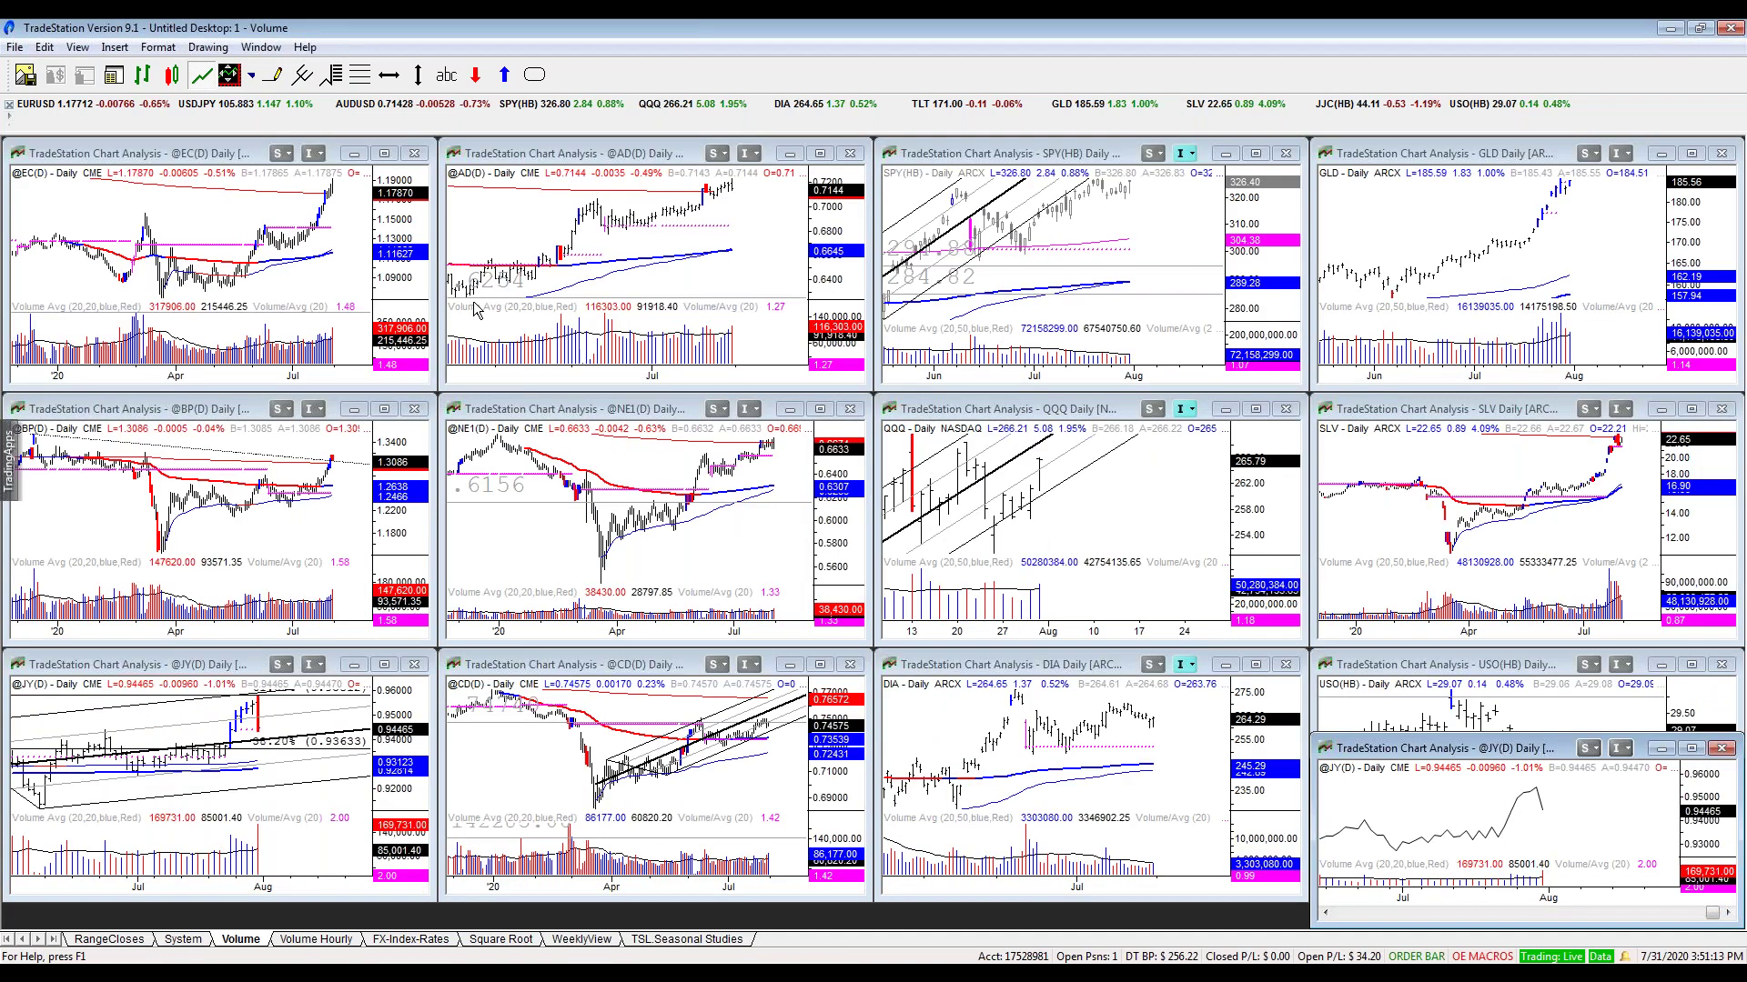
pyautogui.doubleClick(1534, 751)
# - Change the J-Spike Volume Barrier to 1.99 through Format Analysis Techniques
pyautogui.rightClick(1204, 379)
pyautogui.click(1290, 391)
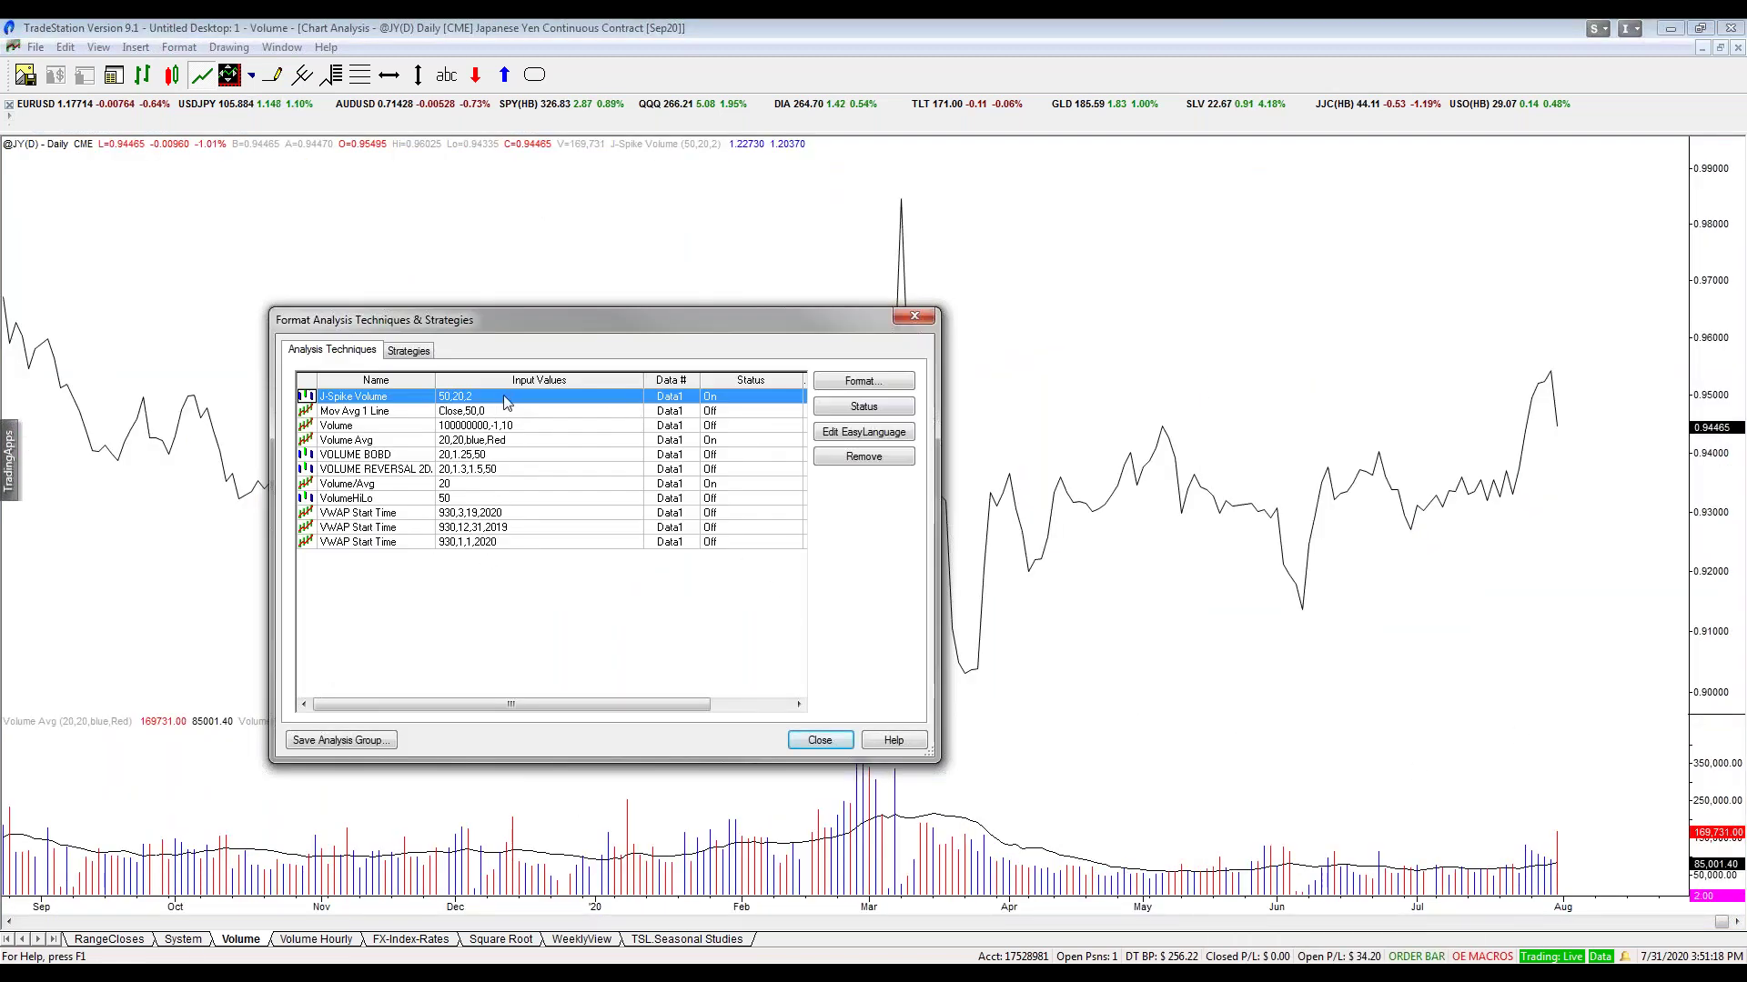
pyautogui.doubleClick(506, 403)
pyautogui.click(764, 305)
pyautogui.write('1.9')
pyautogui.press('Return')
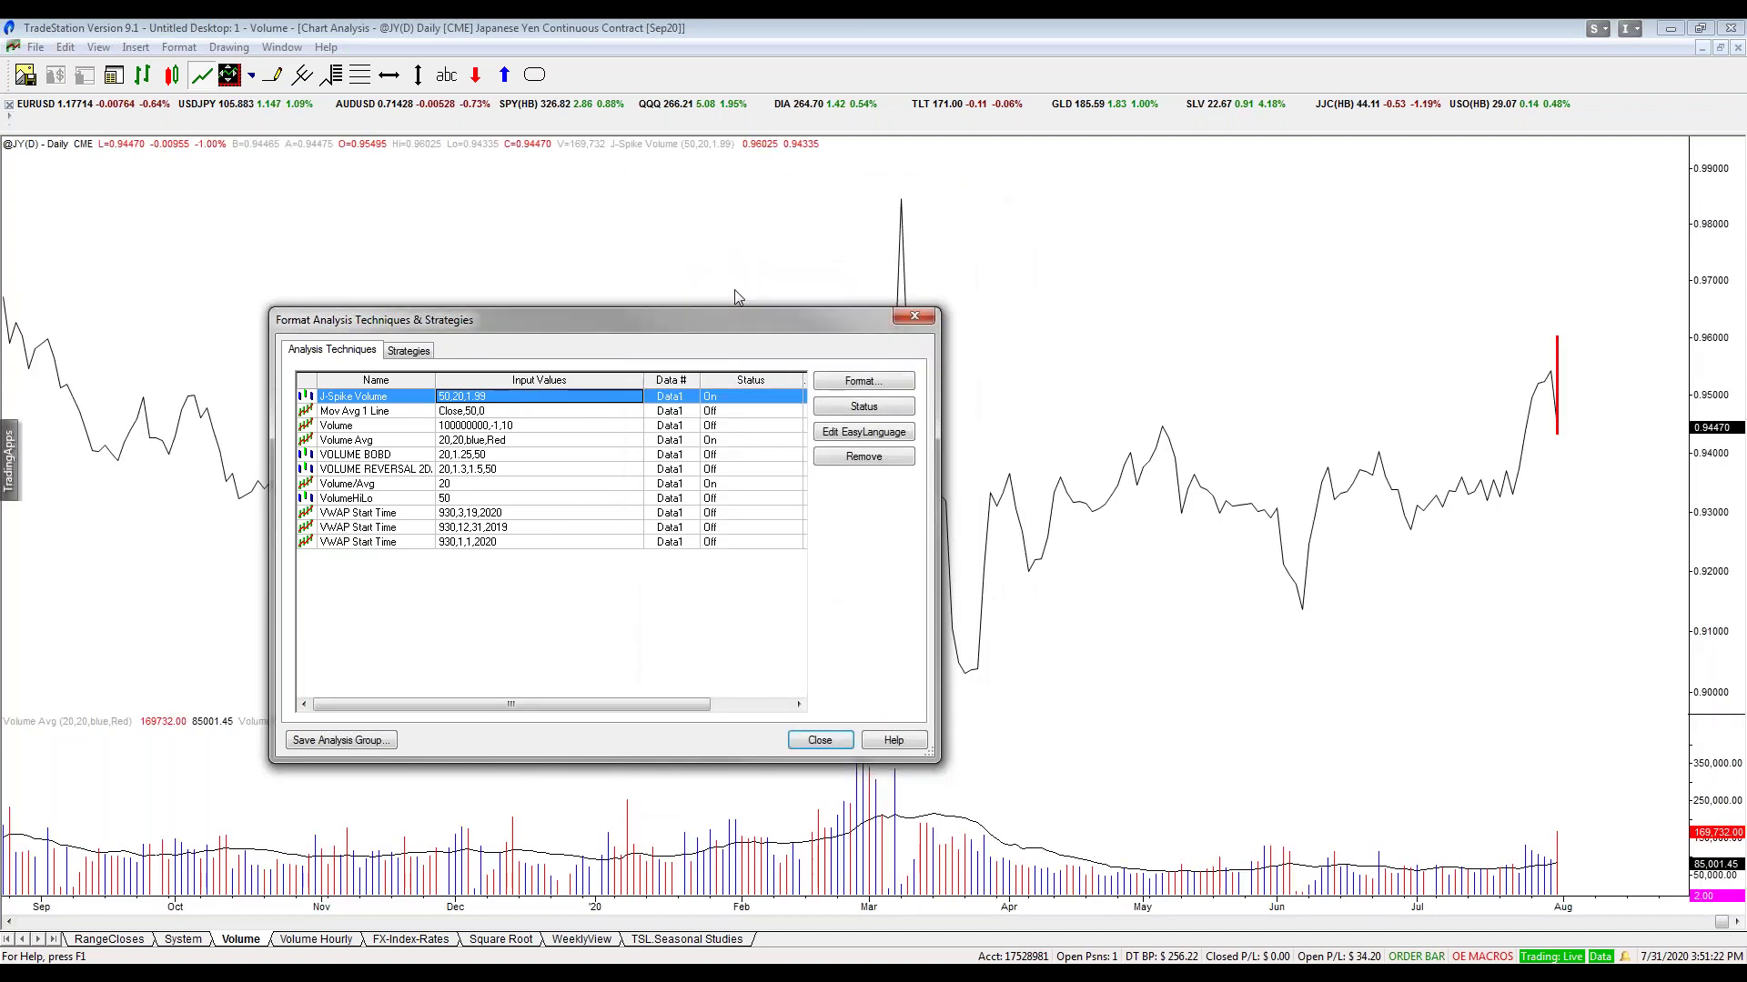
pyautogui.click(819, 741)
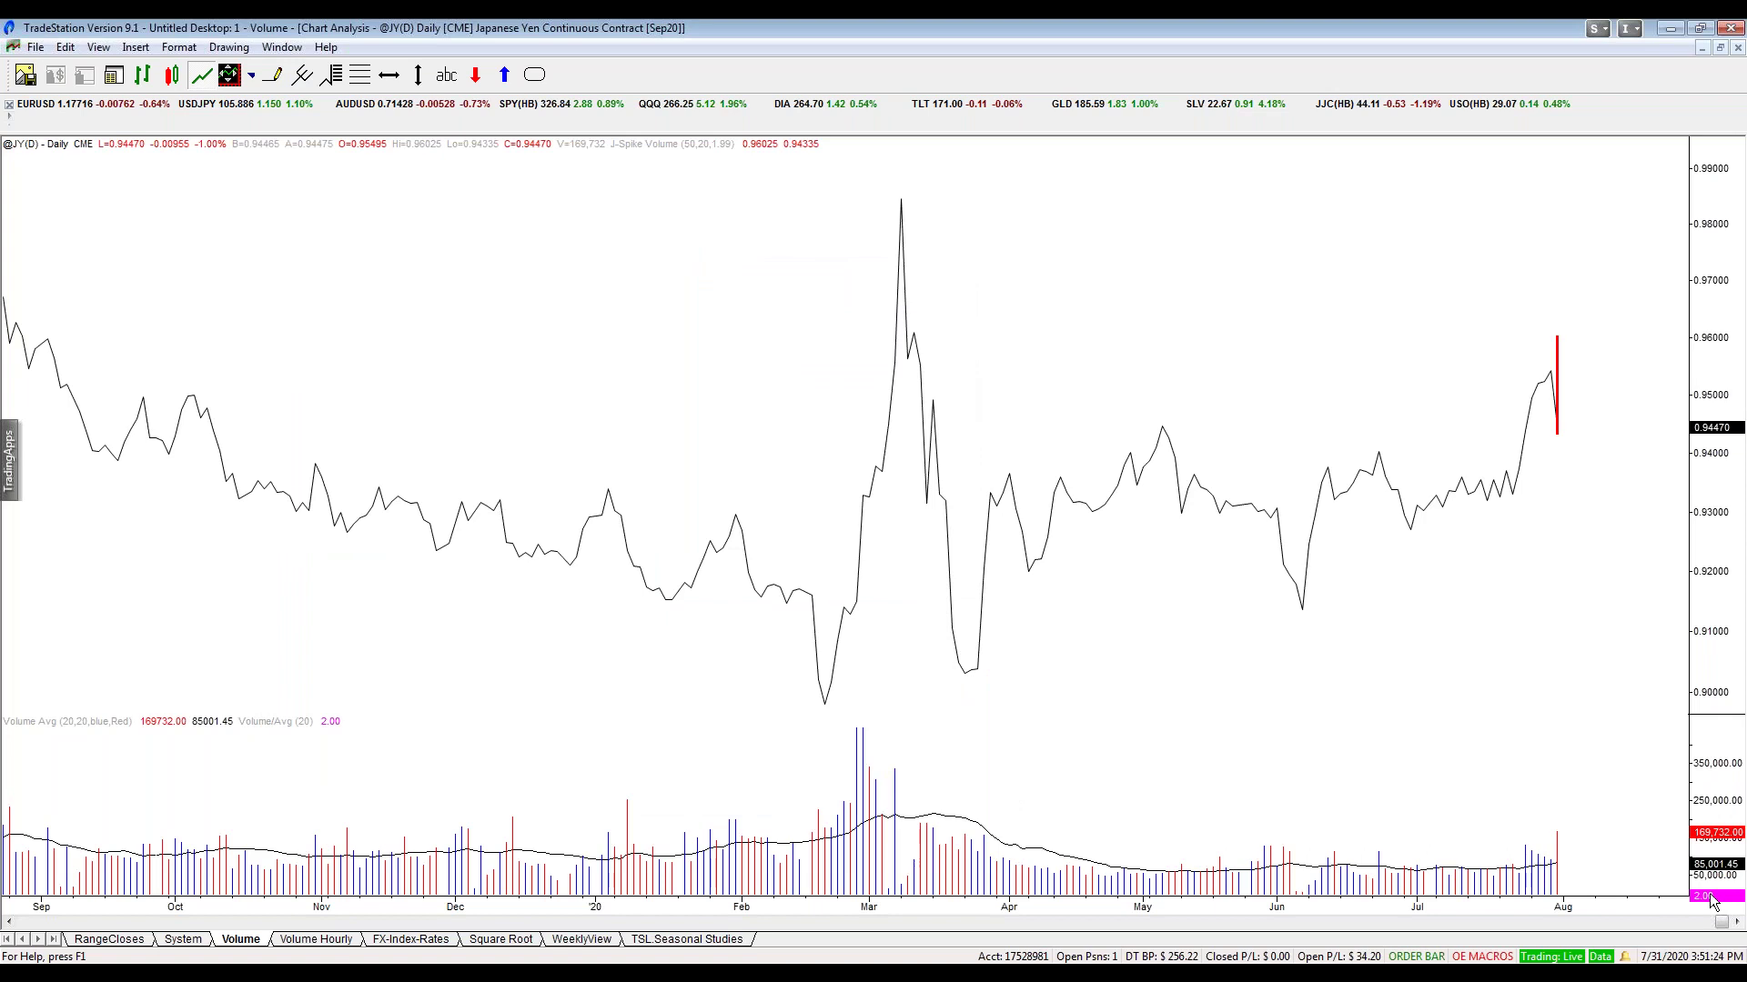
# - Compress the yen chart, enlarge the price pane and read values around the 2011 peak
pyautogui.moveTo(1571, 614); pyautogui.dragTo(921, 630)
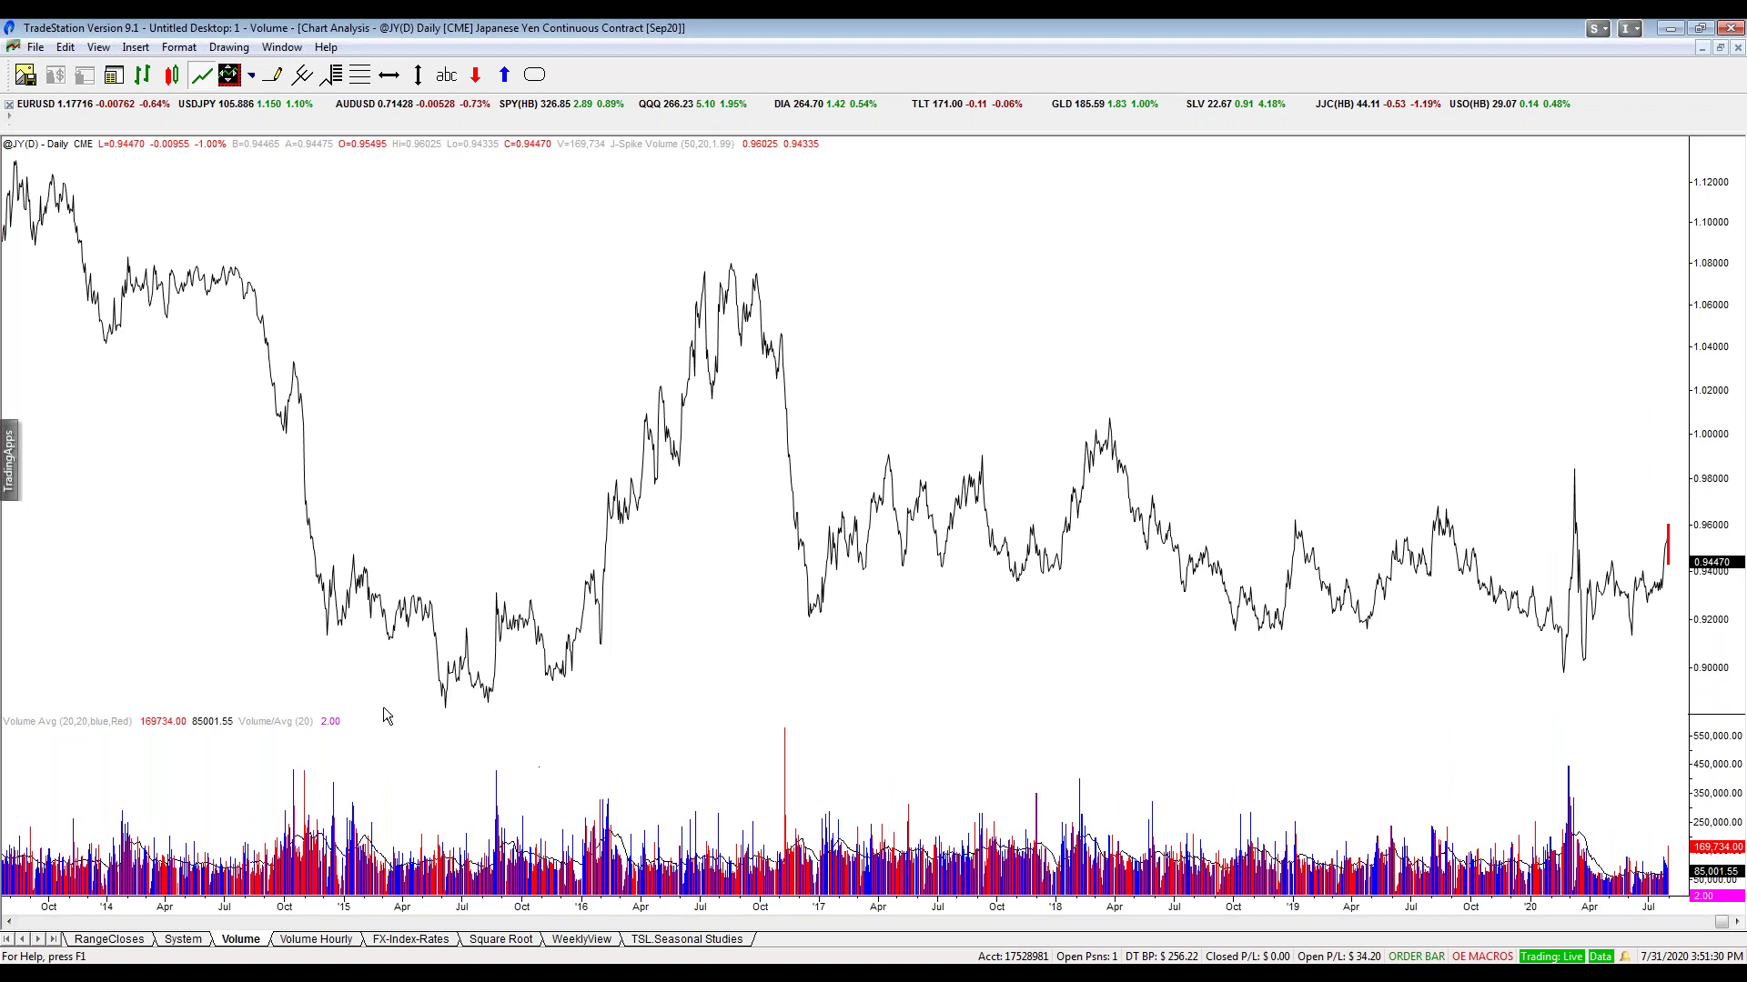
pyautogui.moveTo(330, 719); pyautogui.dragTo(329, 789)
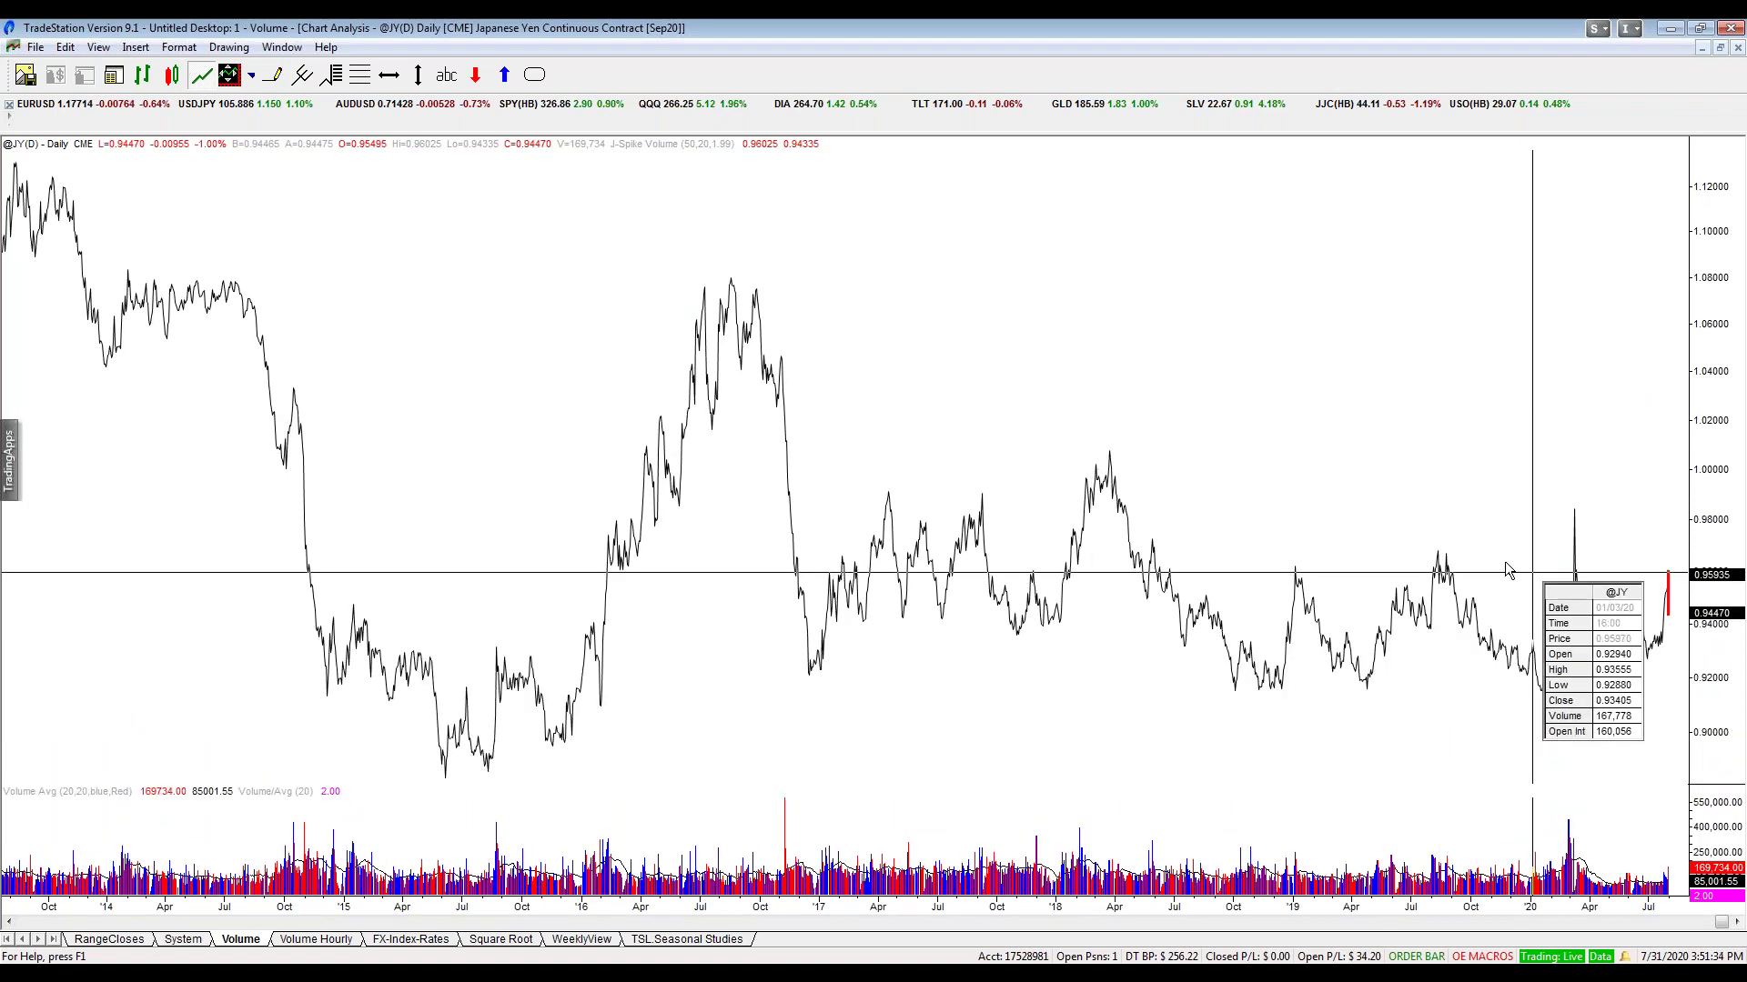
pyautogui.moveTo(1718, 924); pyautogui.dragTo(1185, 948)
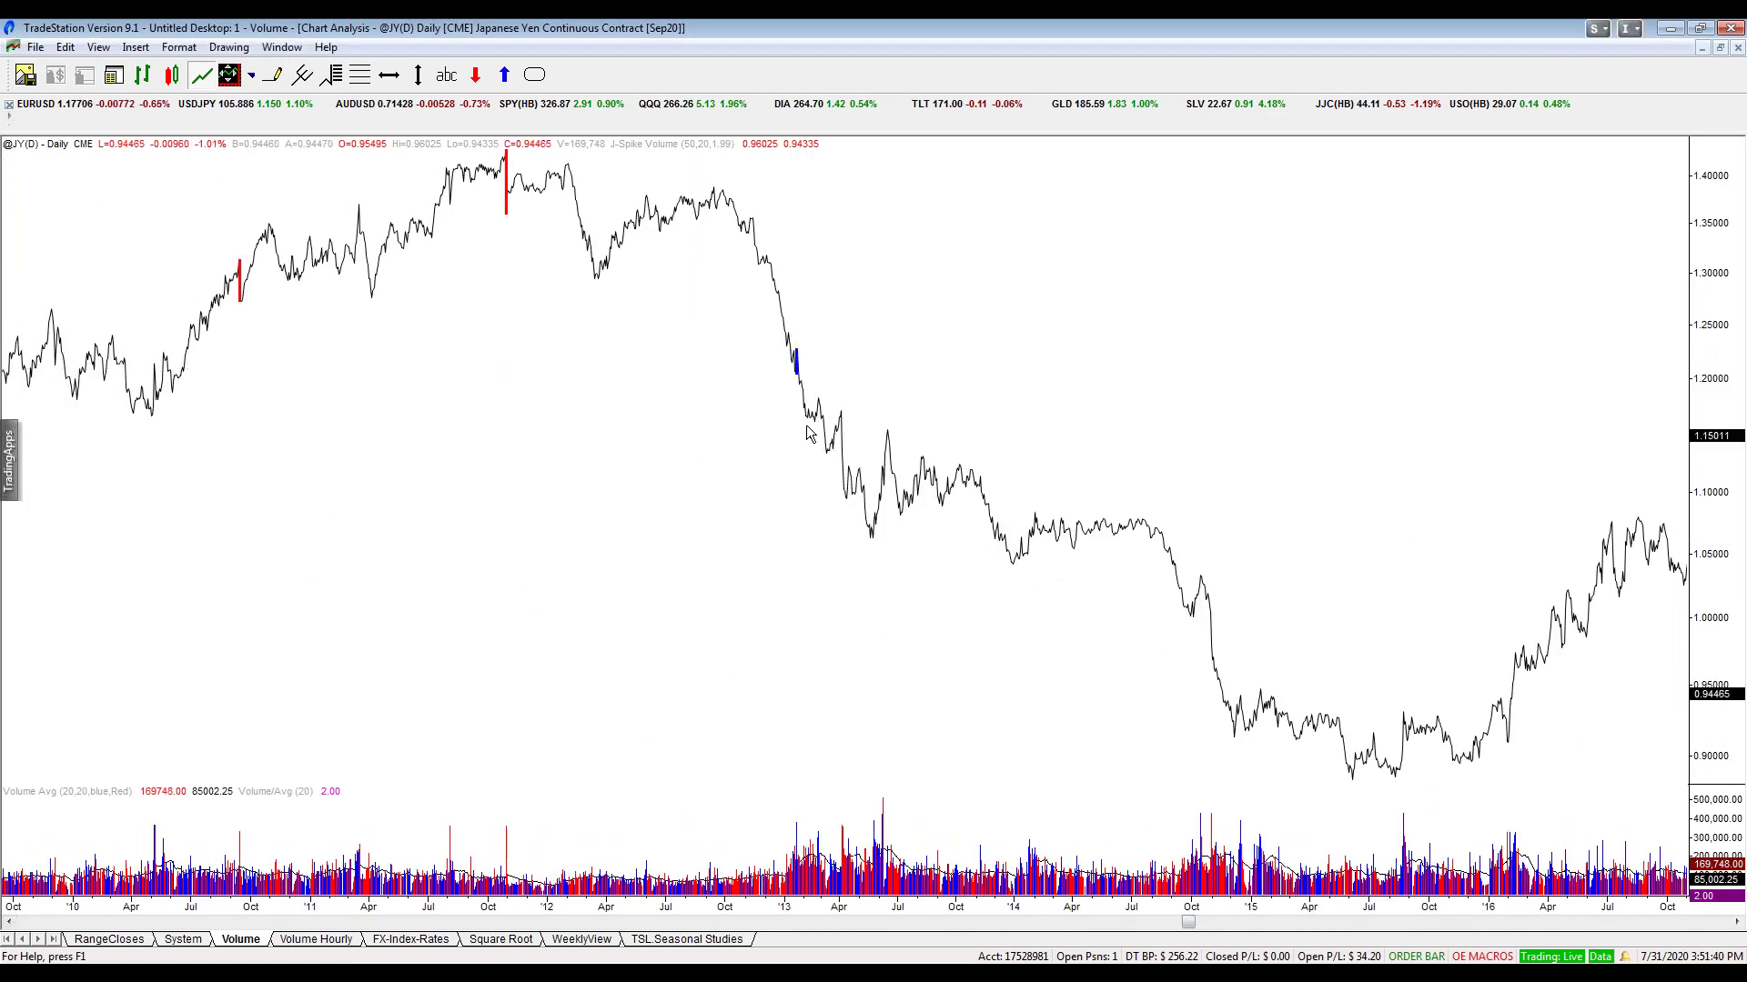
pyautogui.moveTo(605, 223); pyautogui.dragTo(998, 332)
pyautogui.click(919, 323)
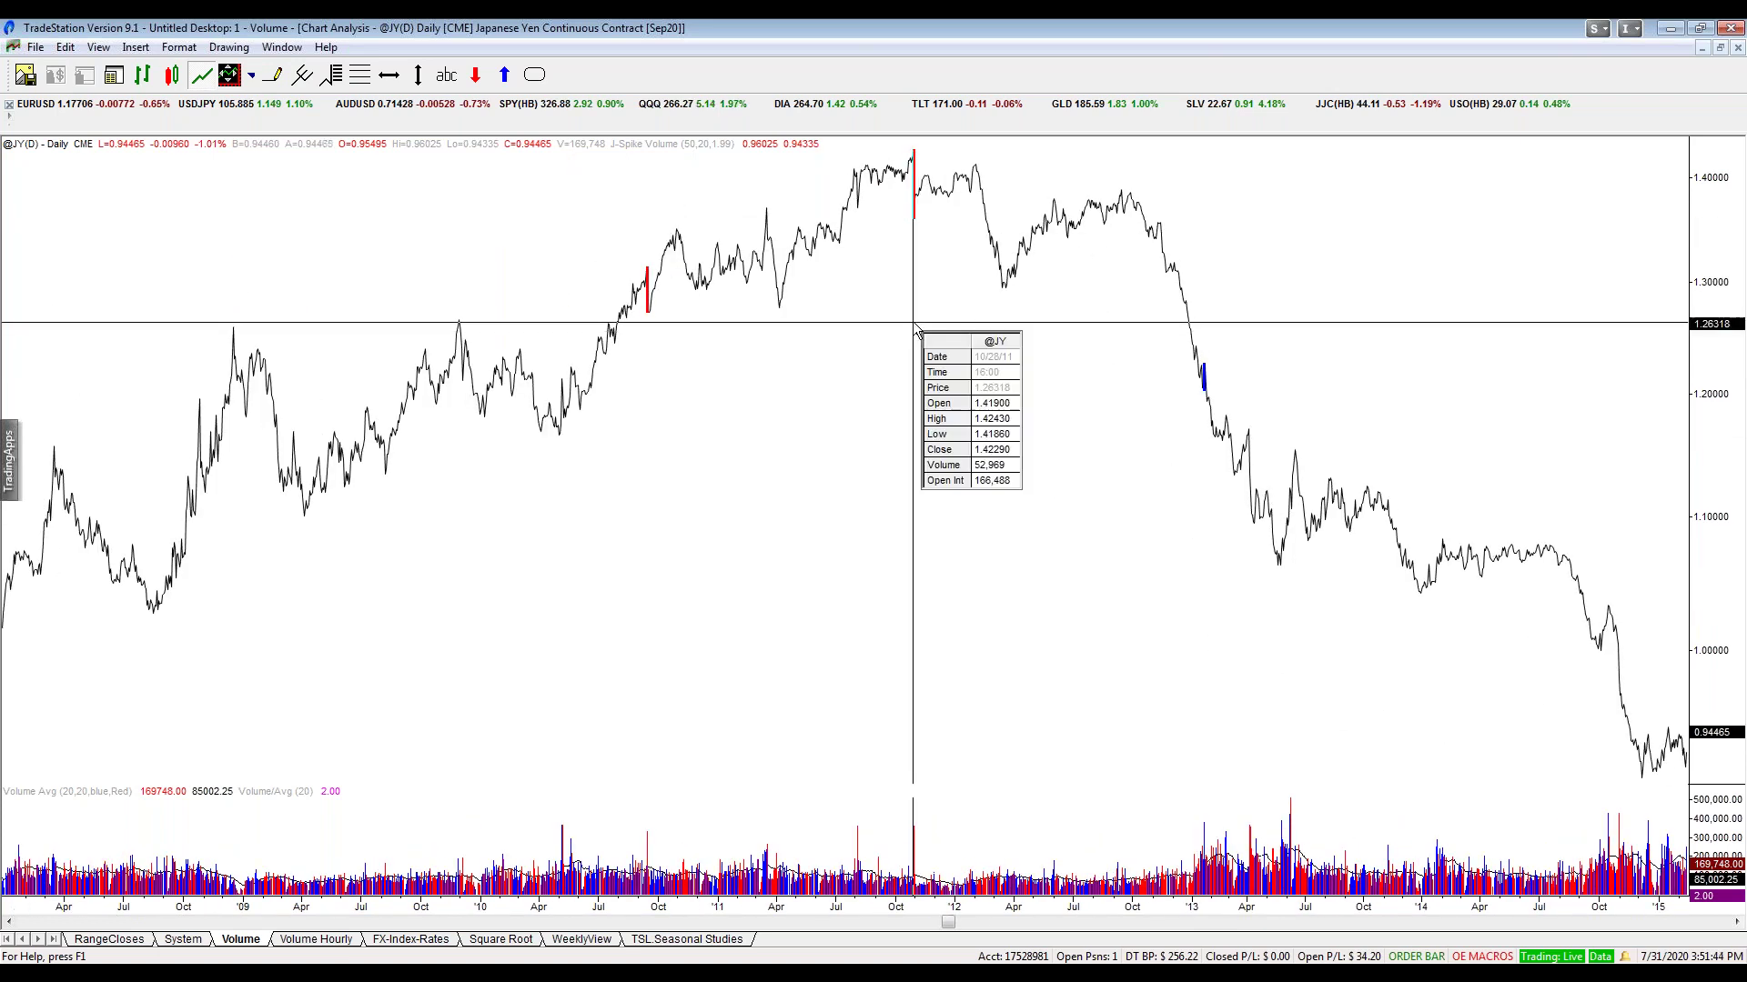
pyautogui.moveTo(782, 232); pyautogui.dragTo(710, 578)
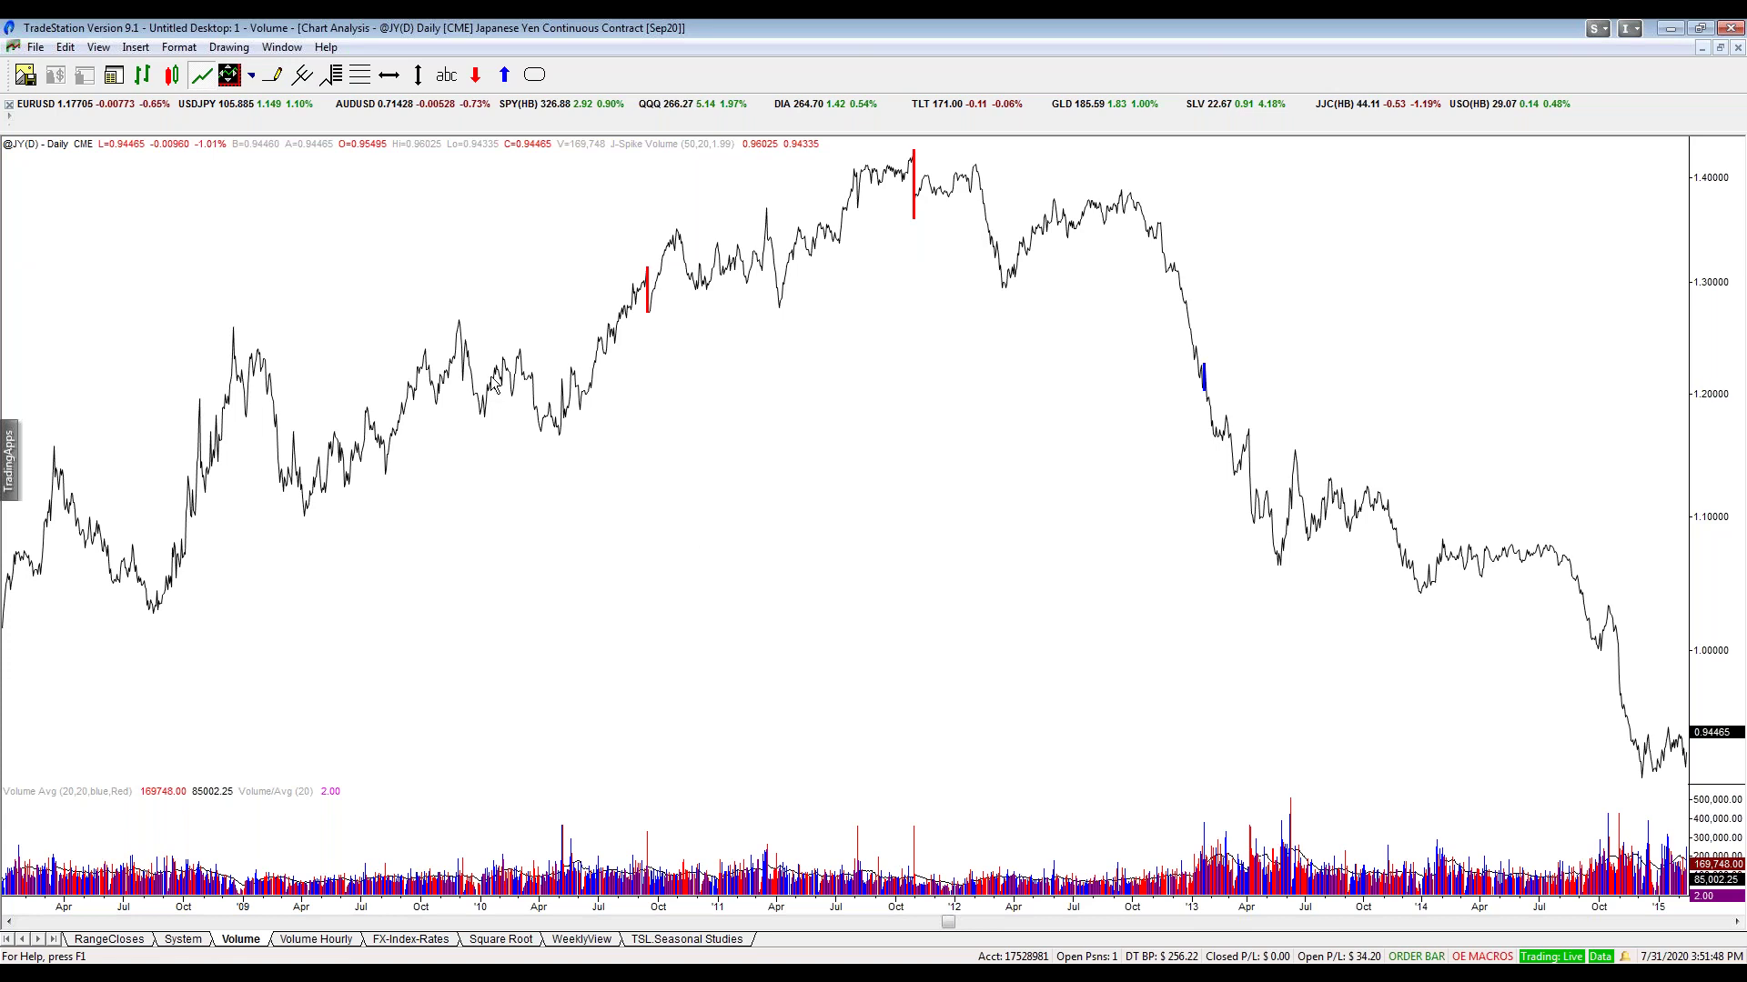
# - Pan the yen daily chart back to show its 2002–2008 history
pyautogui.moveTo(491, 391); pyautogui.dragTo(1673, 383)
pyautogui.moveTo(306, 355); pyautogui.dragTo(766, 479)
pyautogui.click(640, 318)
# - Open and close the J-Spike Volume settings, then bring up Format Analysis Techniques
pyautogui.doubleClick(639, 218)
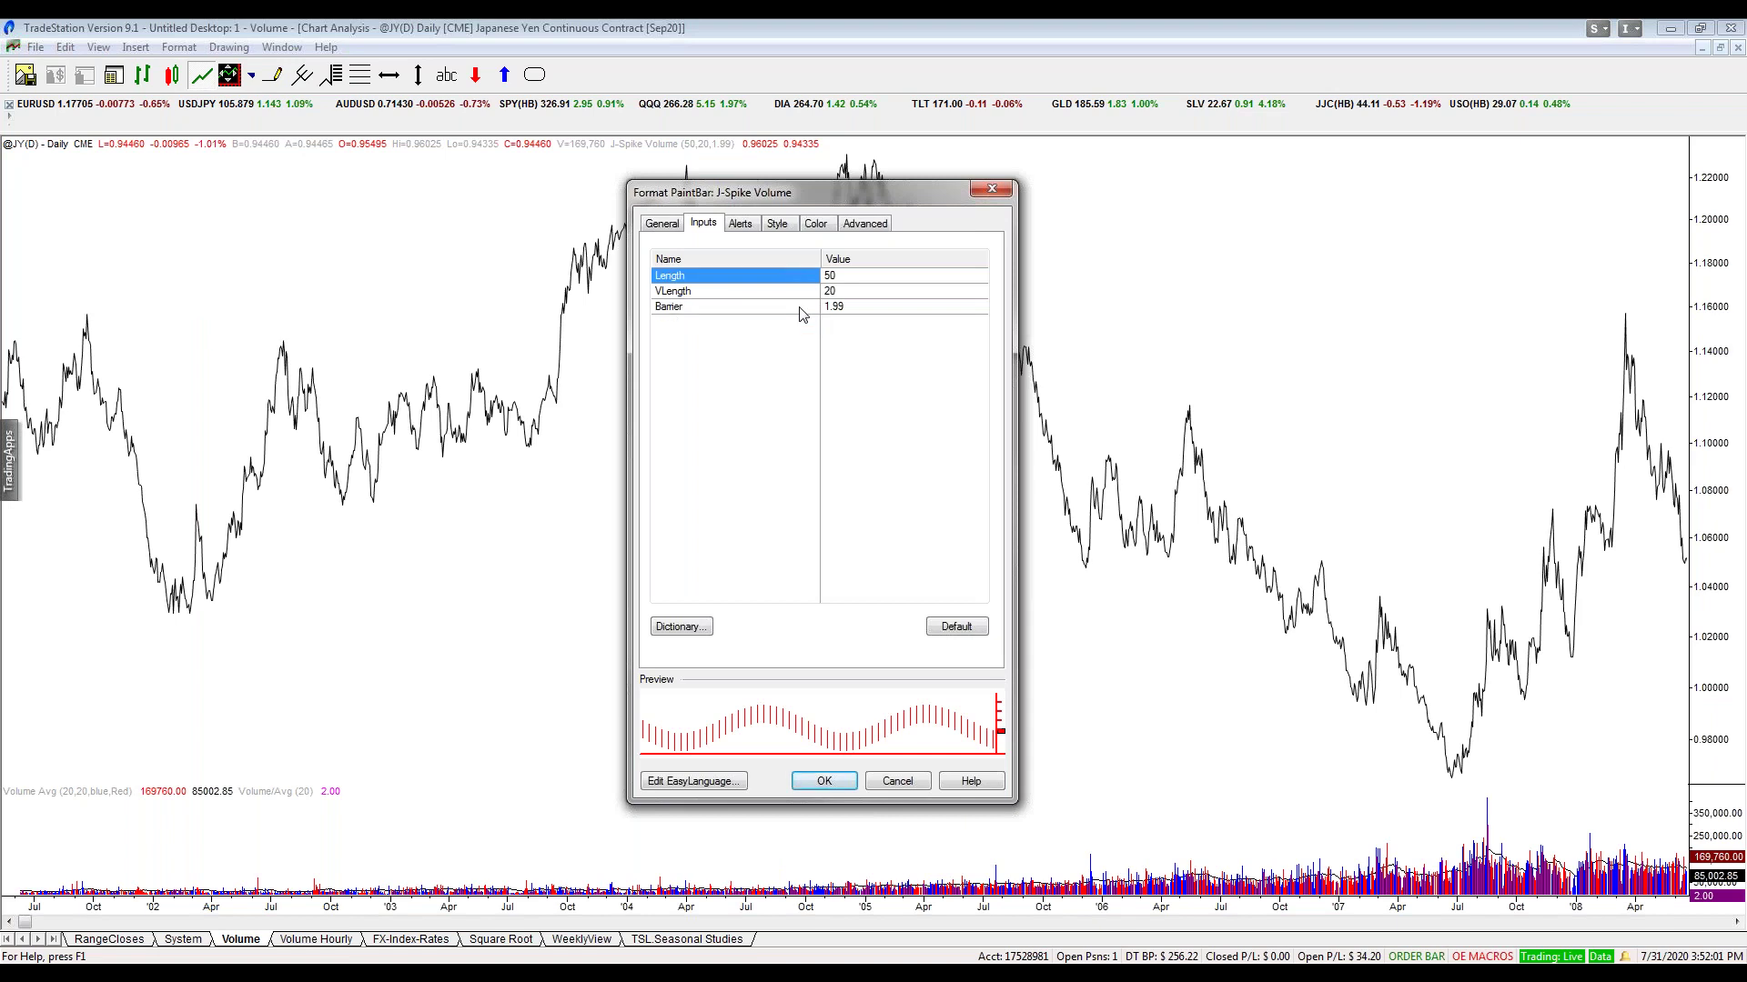
pyautogui.click(992, 189)
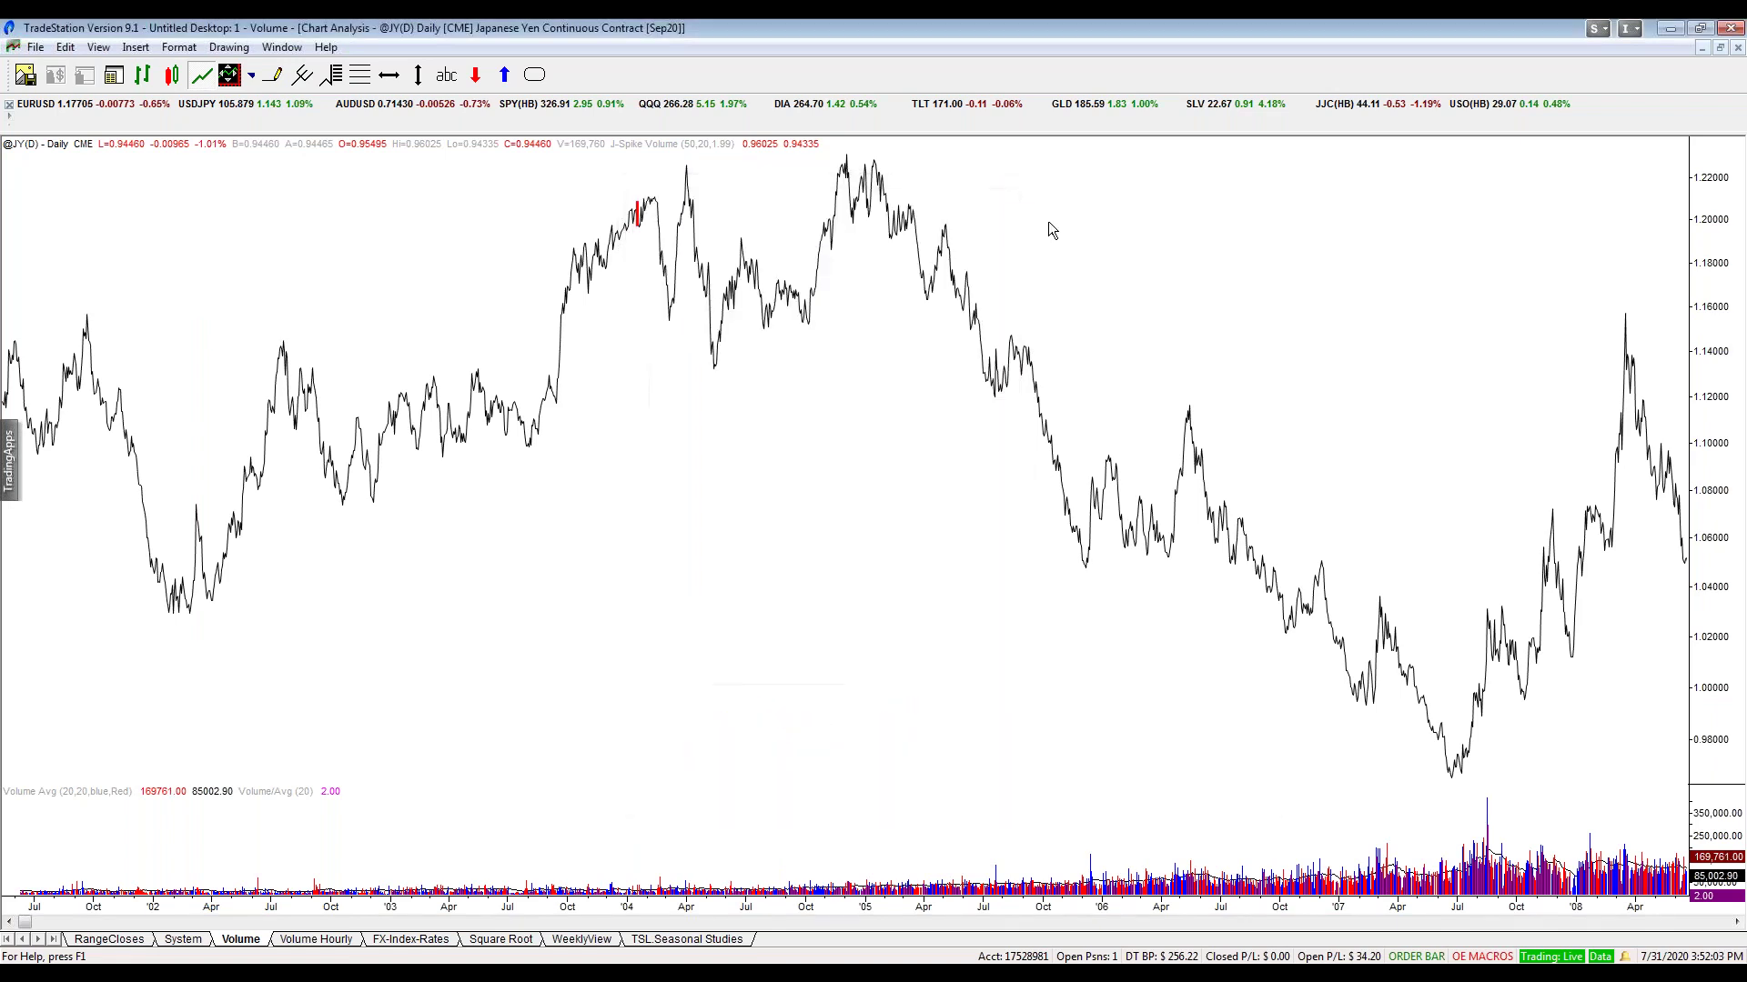
pyautogui.rightClick(1009, 208)
pyautogui.click(1041, 240)
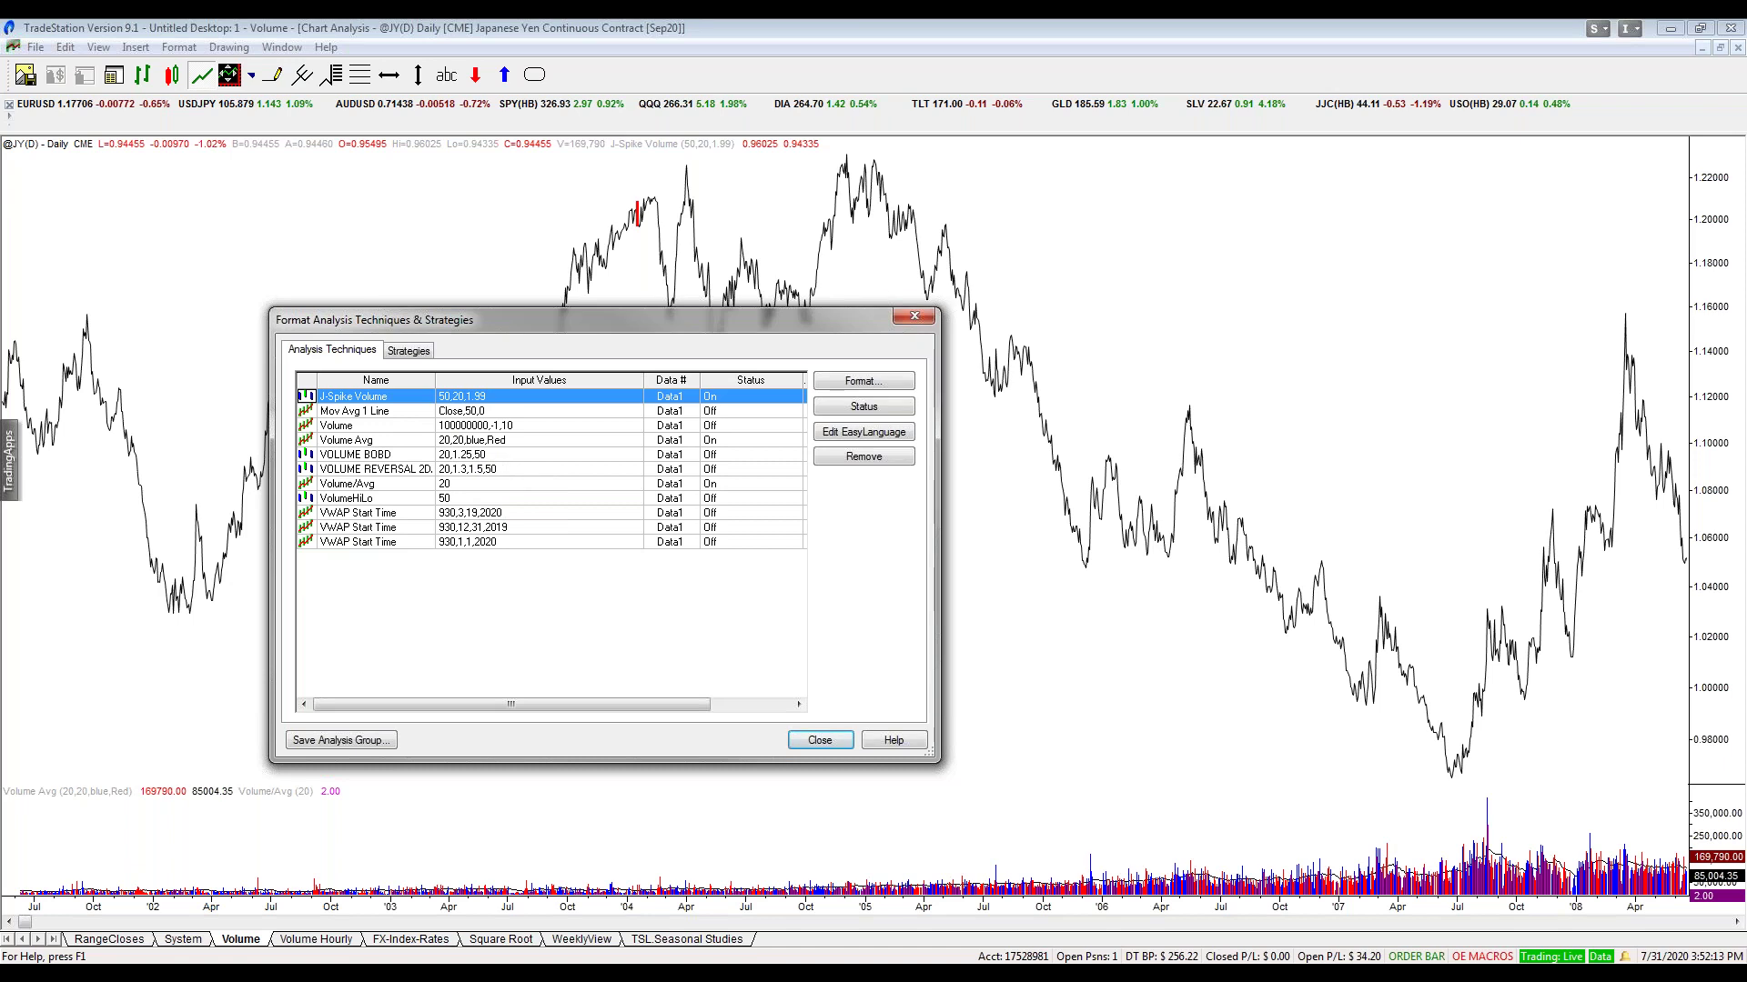
pyautogui.click(914, 316)
pyautogui.click(1703, 49)
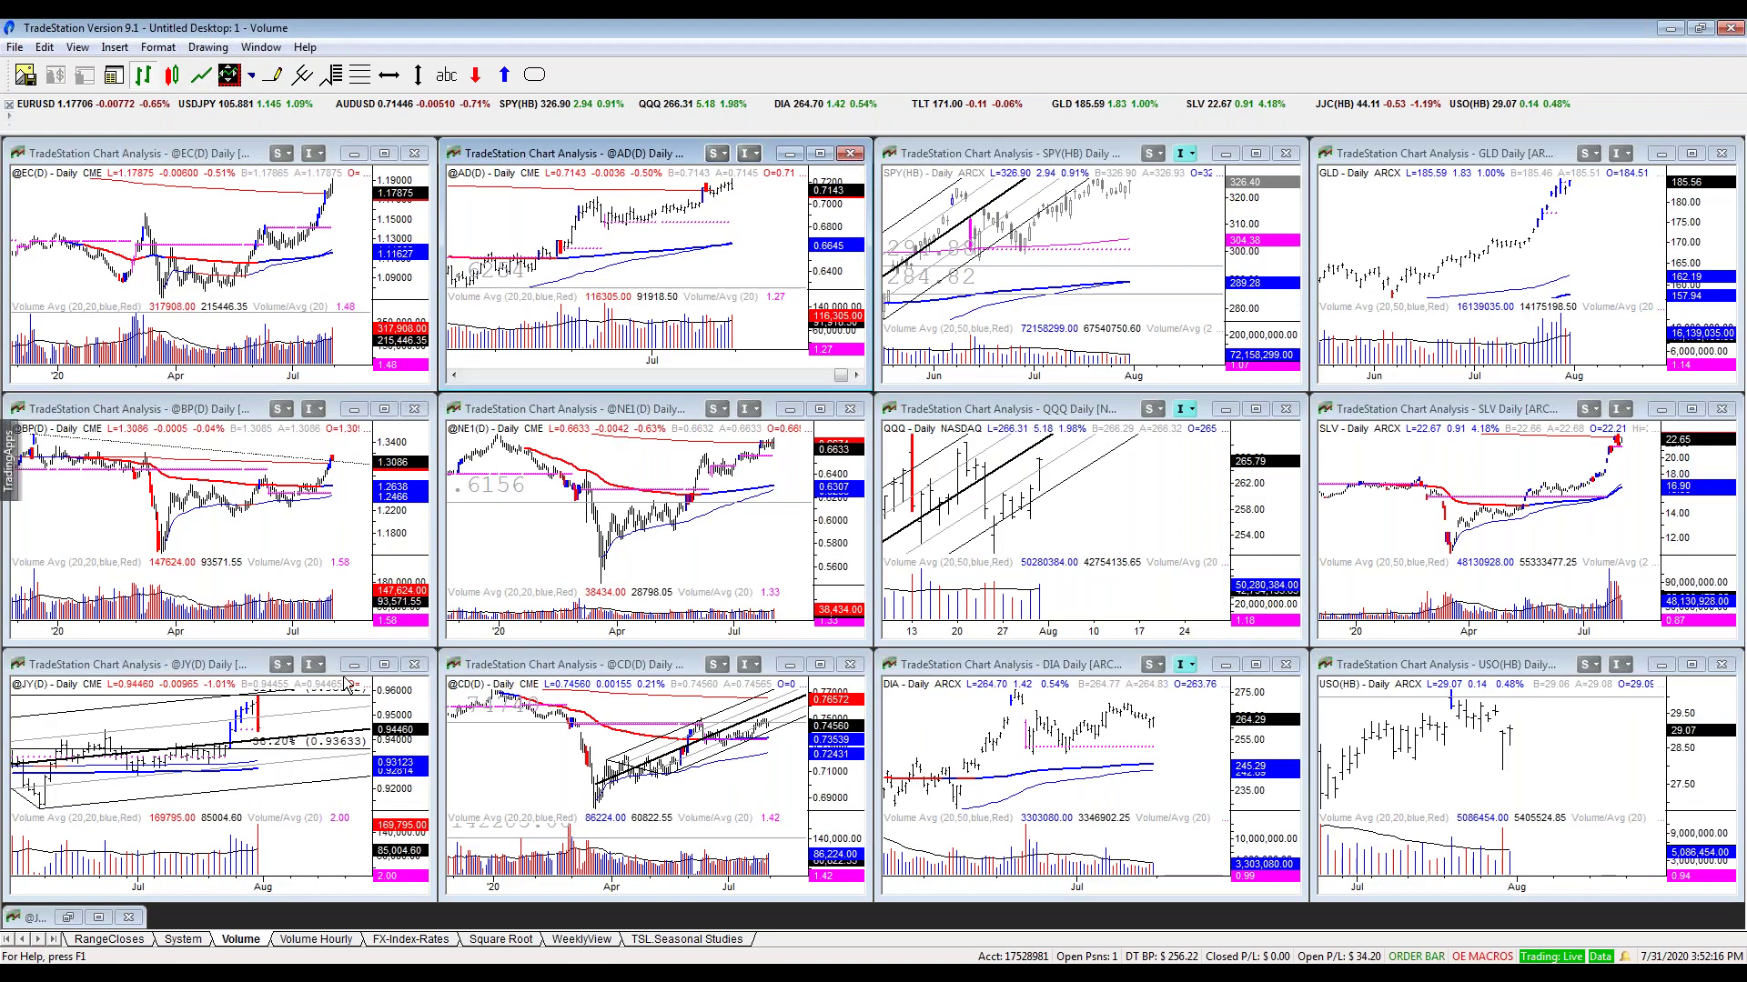
pyautogui.click(384, 664)
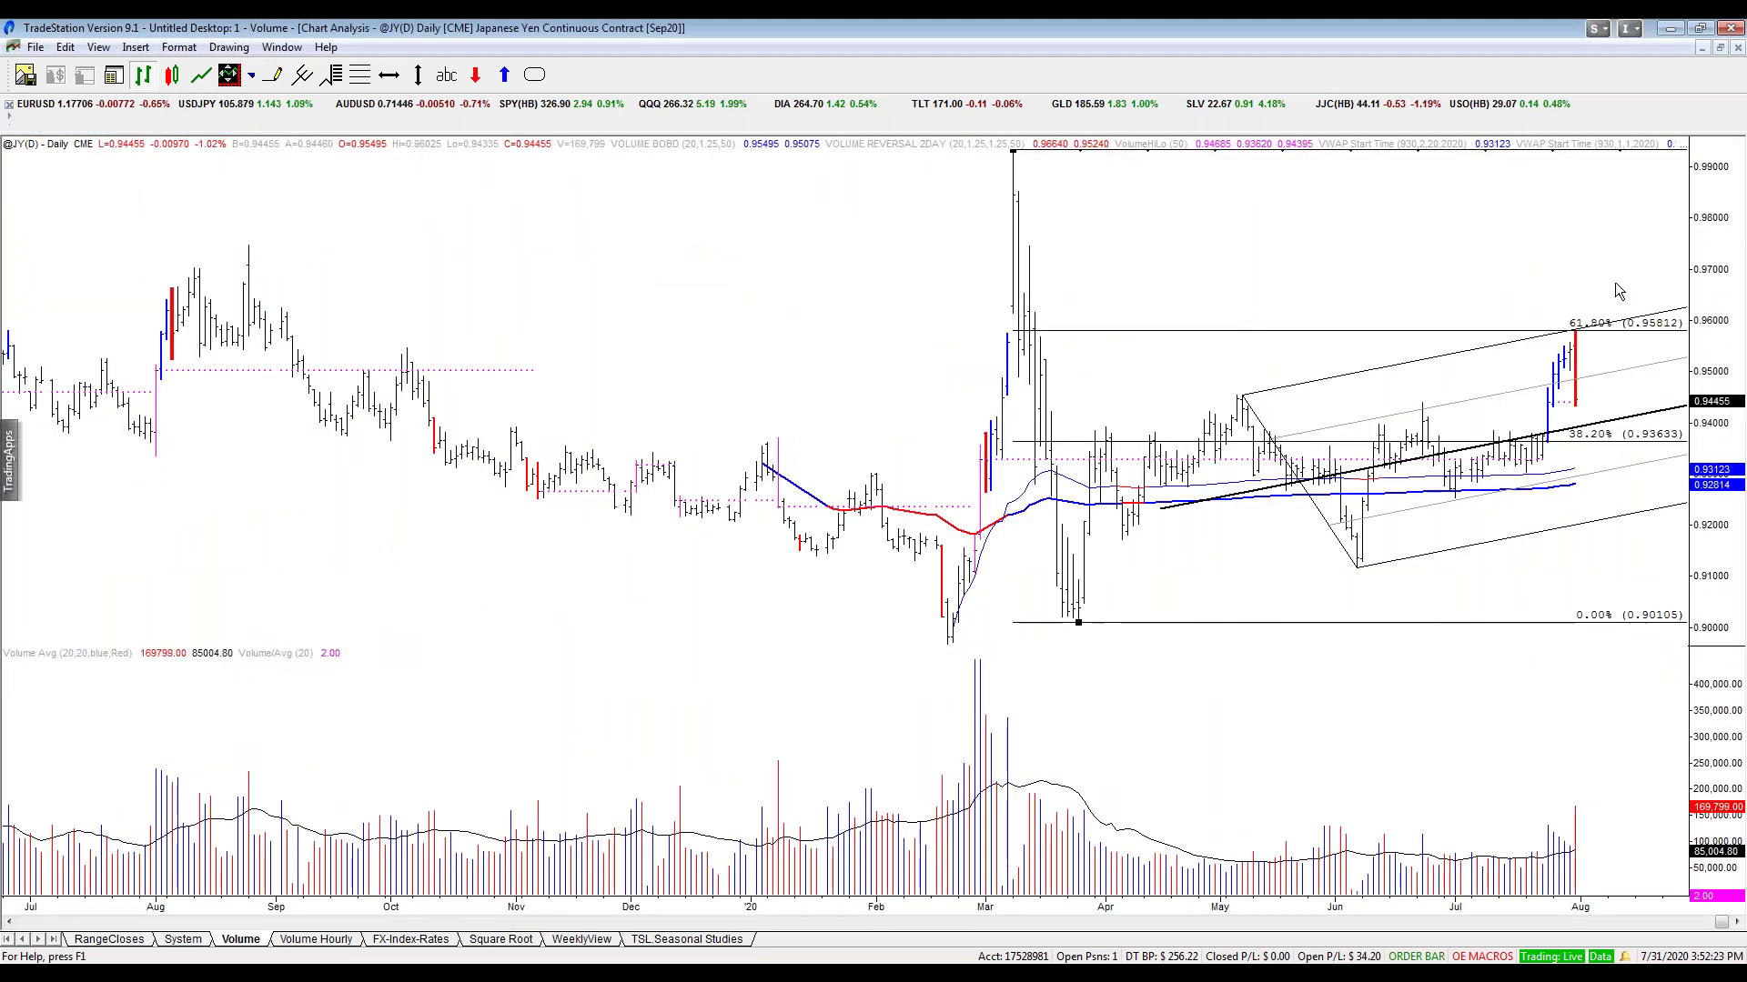
# - Read prices of the recent yen bars, then minimize the chart back into the grid
pyautogui.click(1572, 205)
pyautogui.moveTo(1574, 208); pyautogui.dragTo(1566, 207)
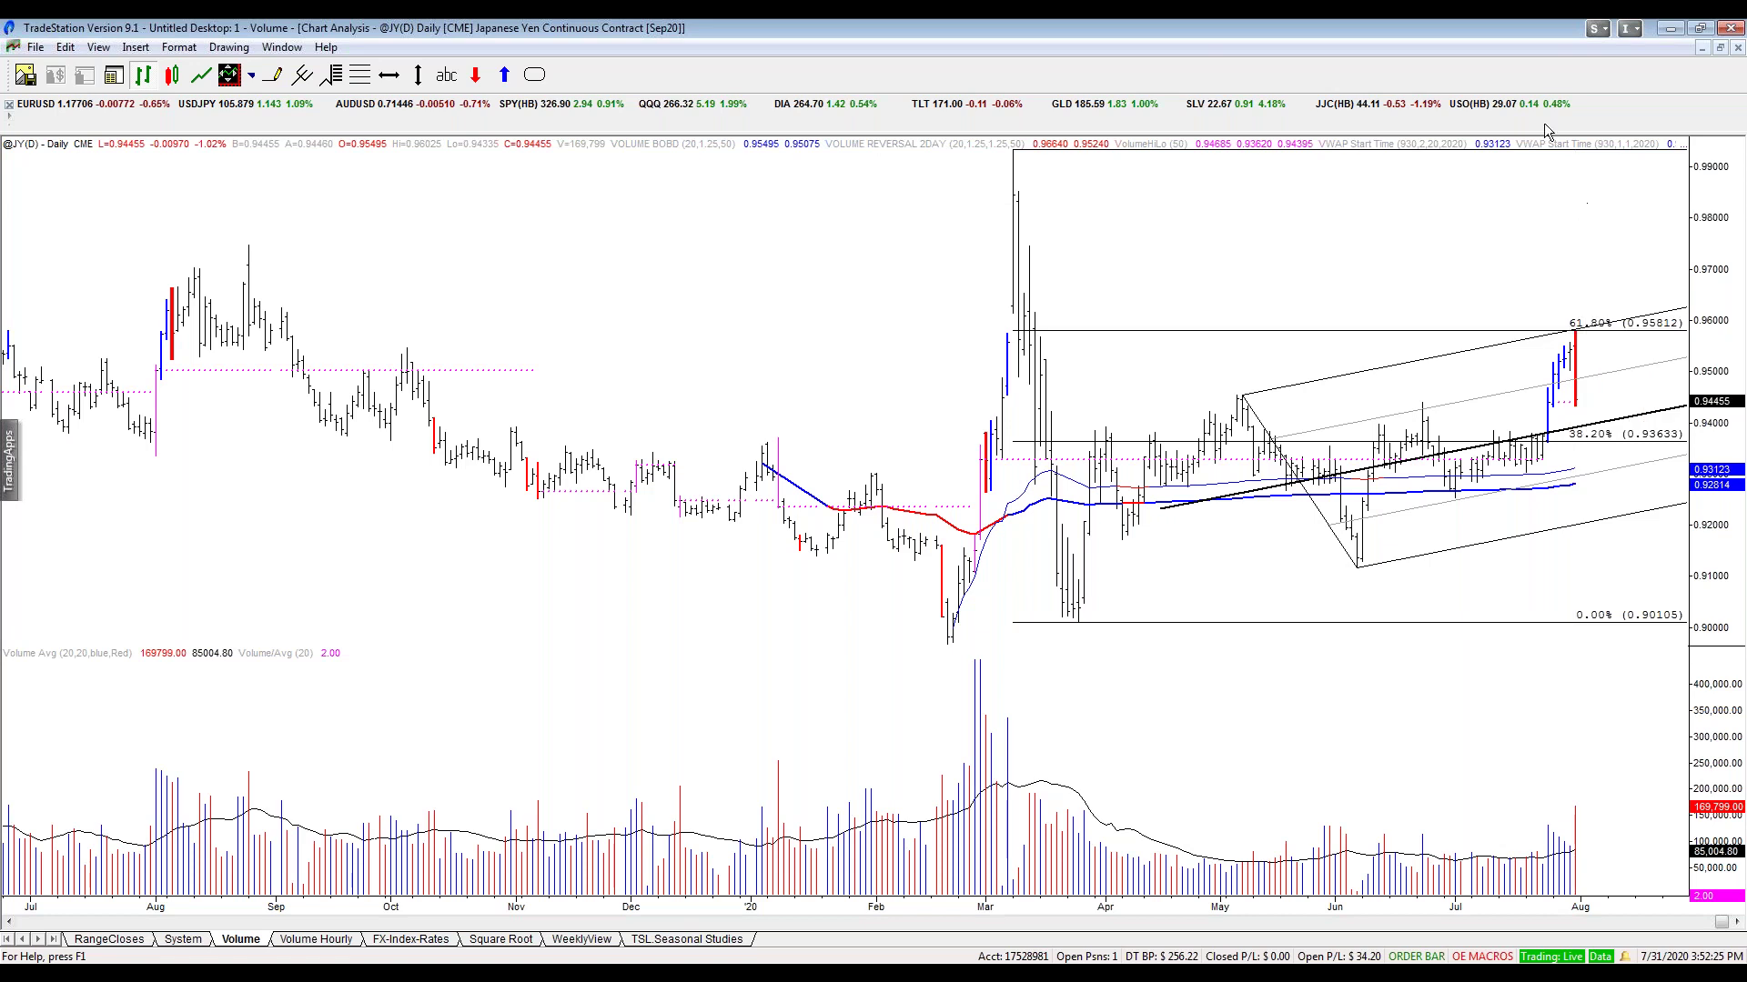
pyautogui.moveTo(1599, 241); pyautogui.dragTo(1571, 371)
pyautogui.moveTo(1577, 354); pyautogui.dragTo(1571, 268)
pyautogui.moveTo(1594, 598); pyautogui.dragTo(1592, 380)
pyautogui.moveTo(523, 203); pyautogui.dragTo(523, 237)
pyautogui.moveTo(1582, 287)
pyautogui.mouseDown()
pyautogui.moveTo(1548, 273)
pyautogui.moveTo(1571, 257)
pyautogui.mouseUp()
pyautogui.moveTo(692, 242); pyautogui.dragTo(701, 242)
pyautogui.moveTo(1579, 239); pyautogui.dragTo(1580, 229)
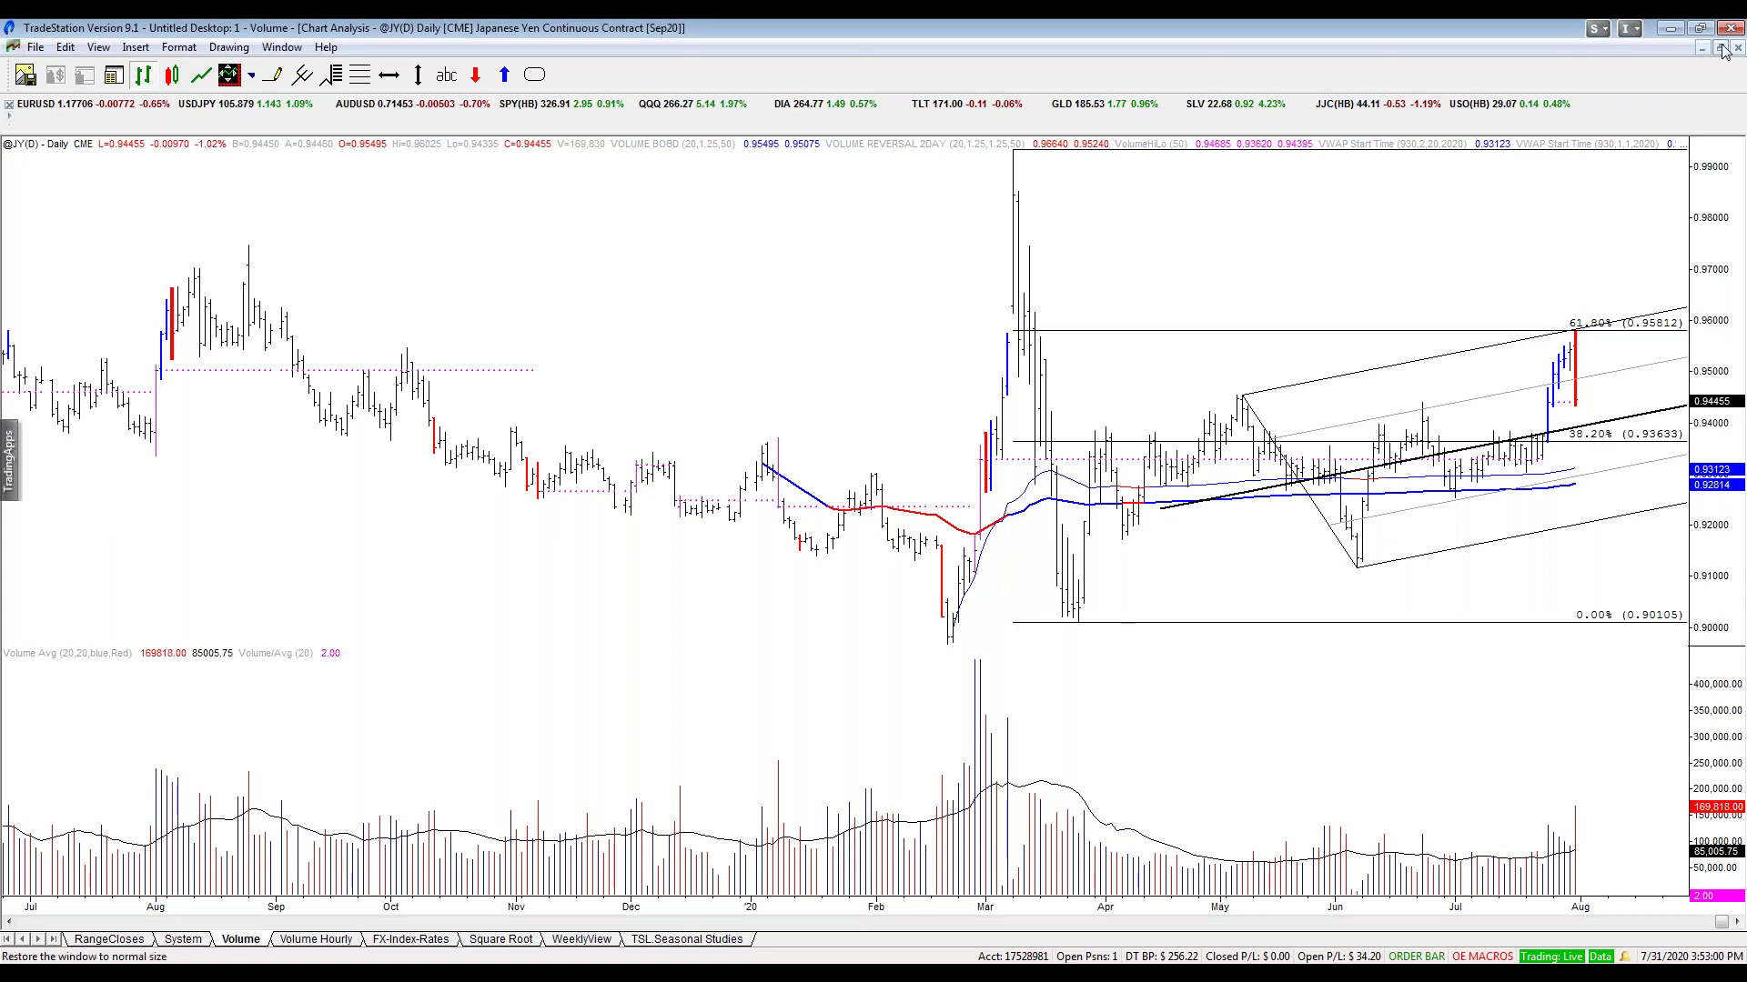
pyautogui.click(1704, 49)
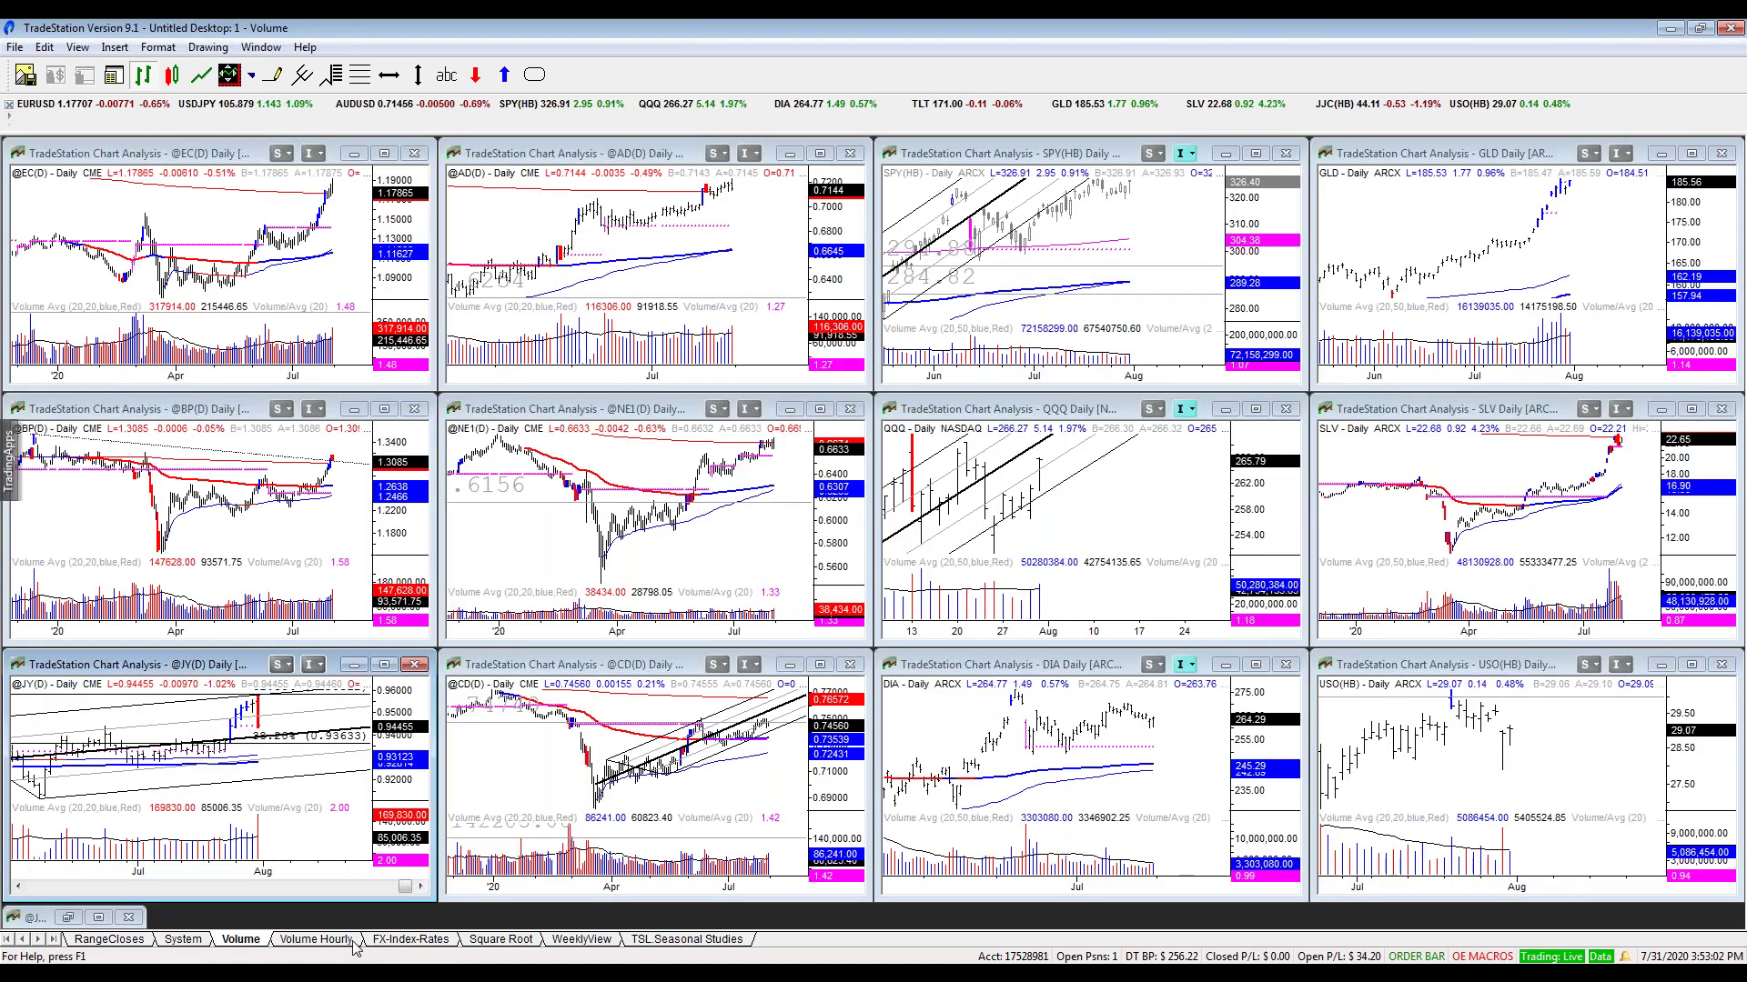
pyautogui.click(342, 944)
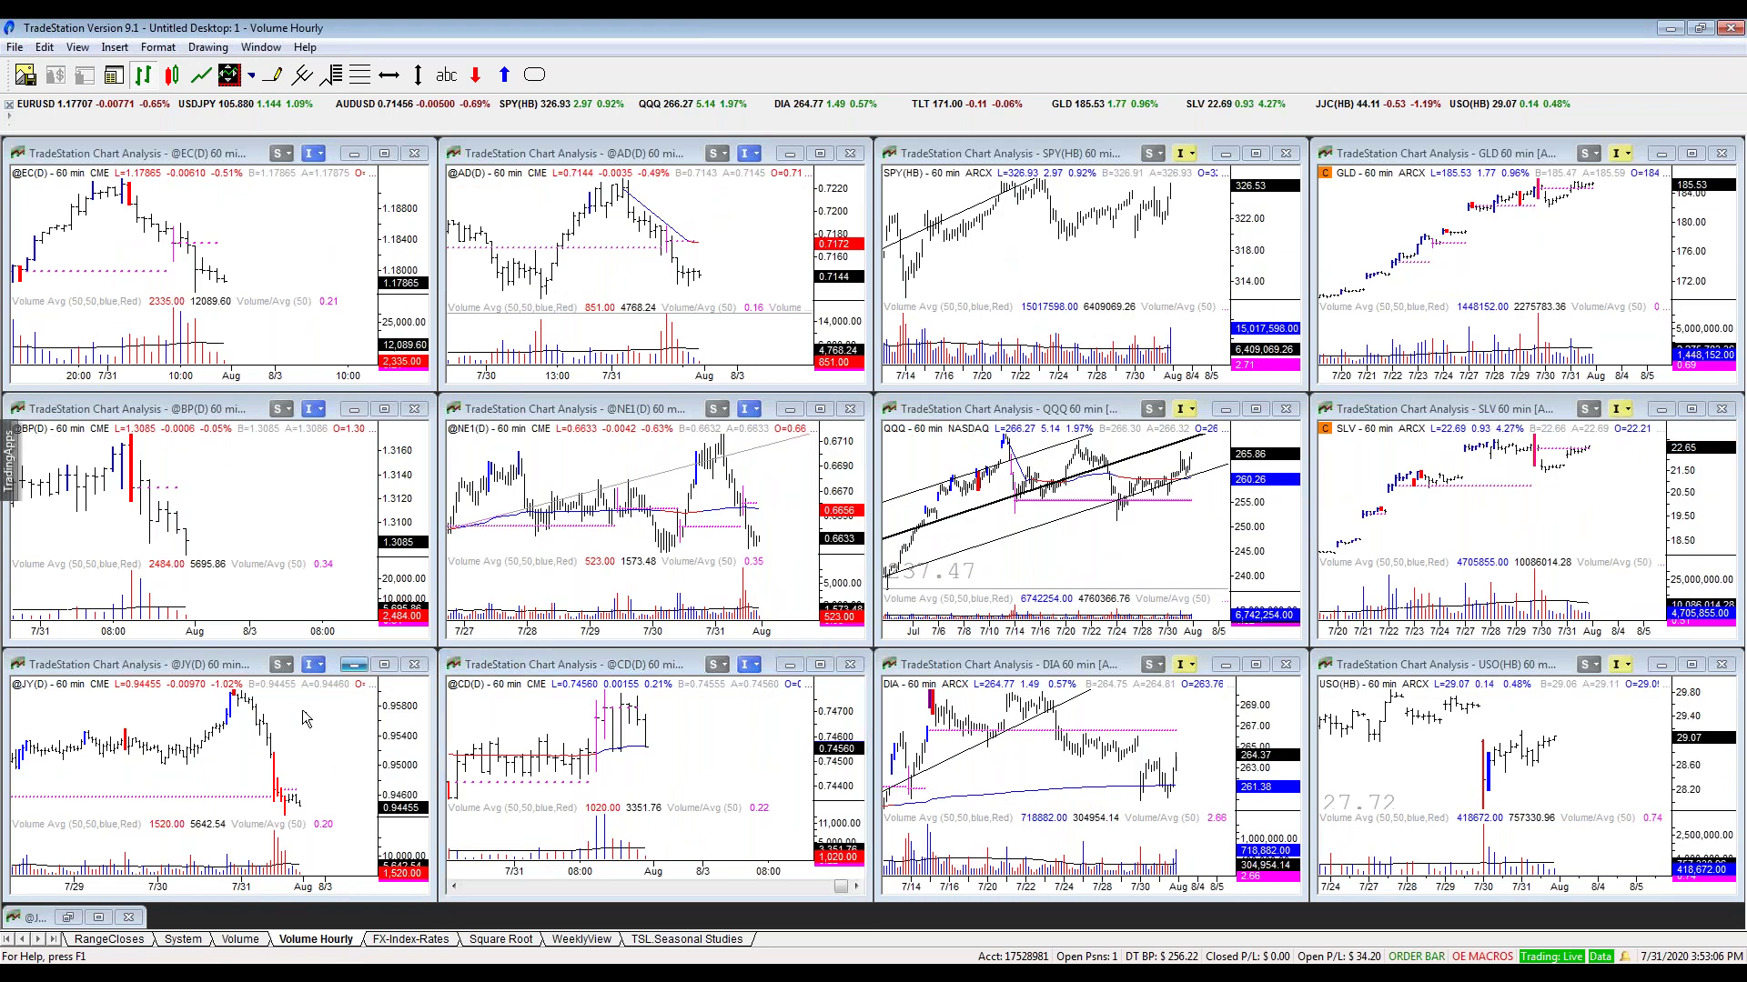
pyautogui.click(384, 664)
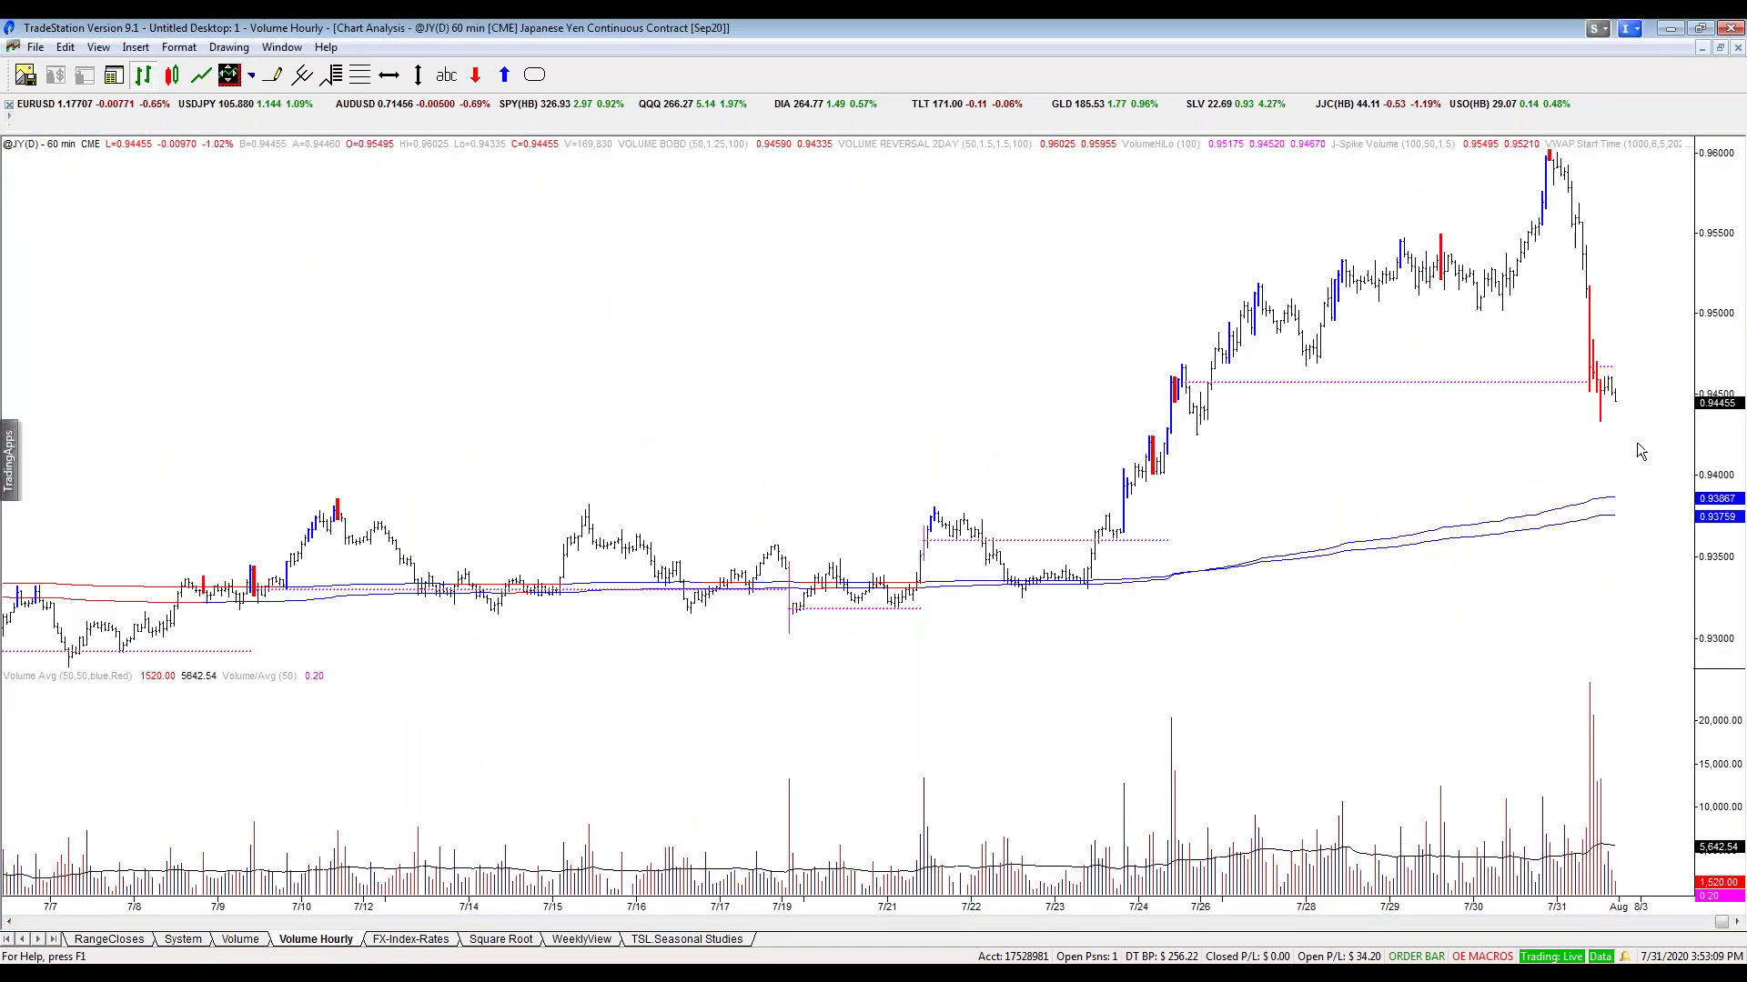
pyautogui.moveTo(1528, 476); pyautogui.dragTo(1552, 455)
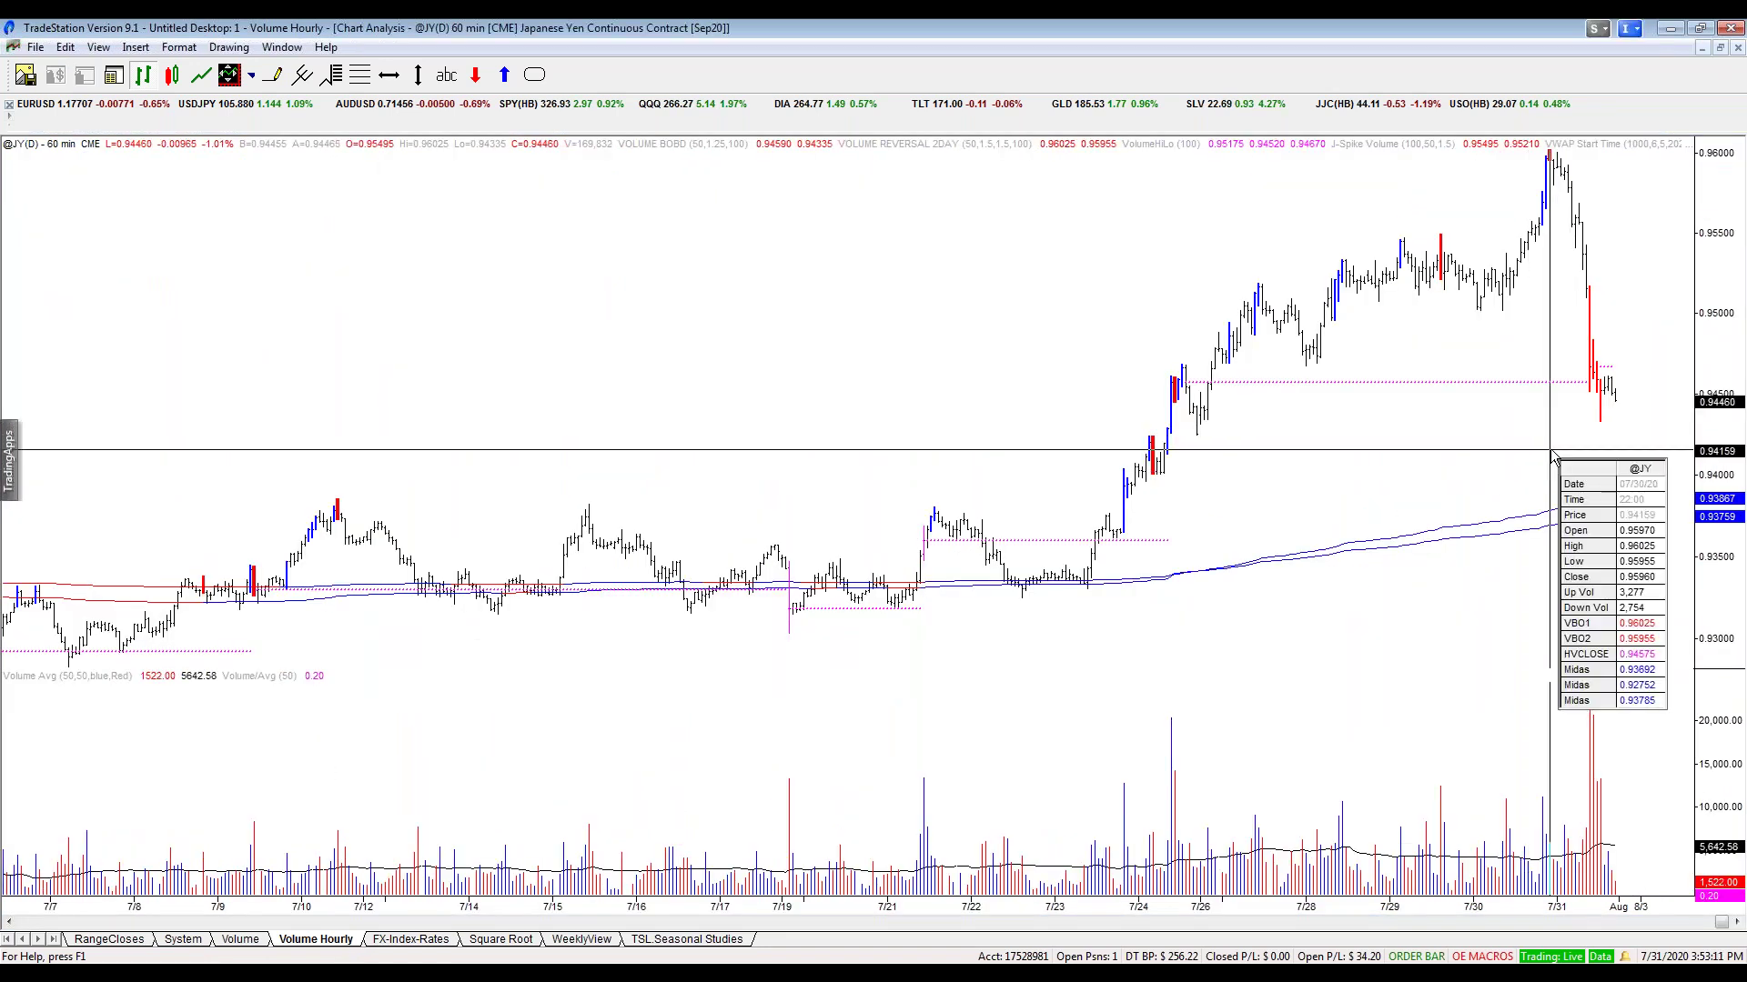
pyautogui.scroll(-5, 1552, 455)
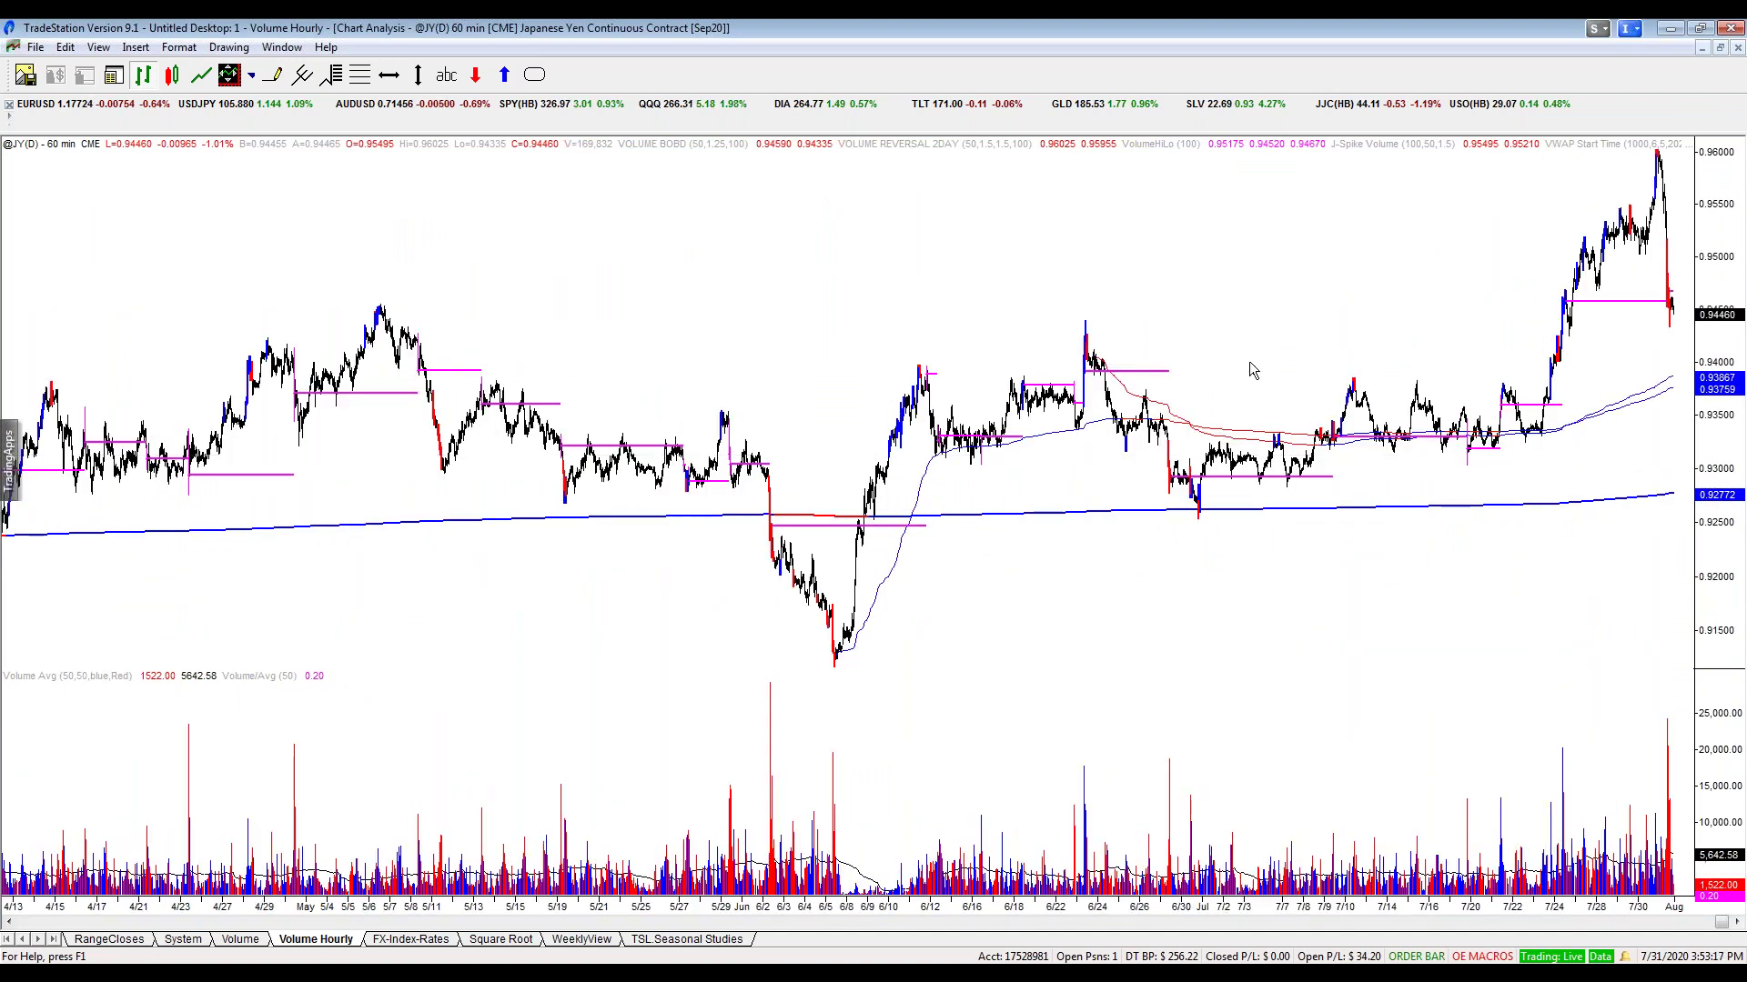
pyautogui.scroll(5, 1249, 357)
pyautogui.click(1551, 443)
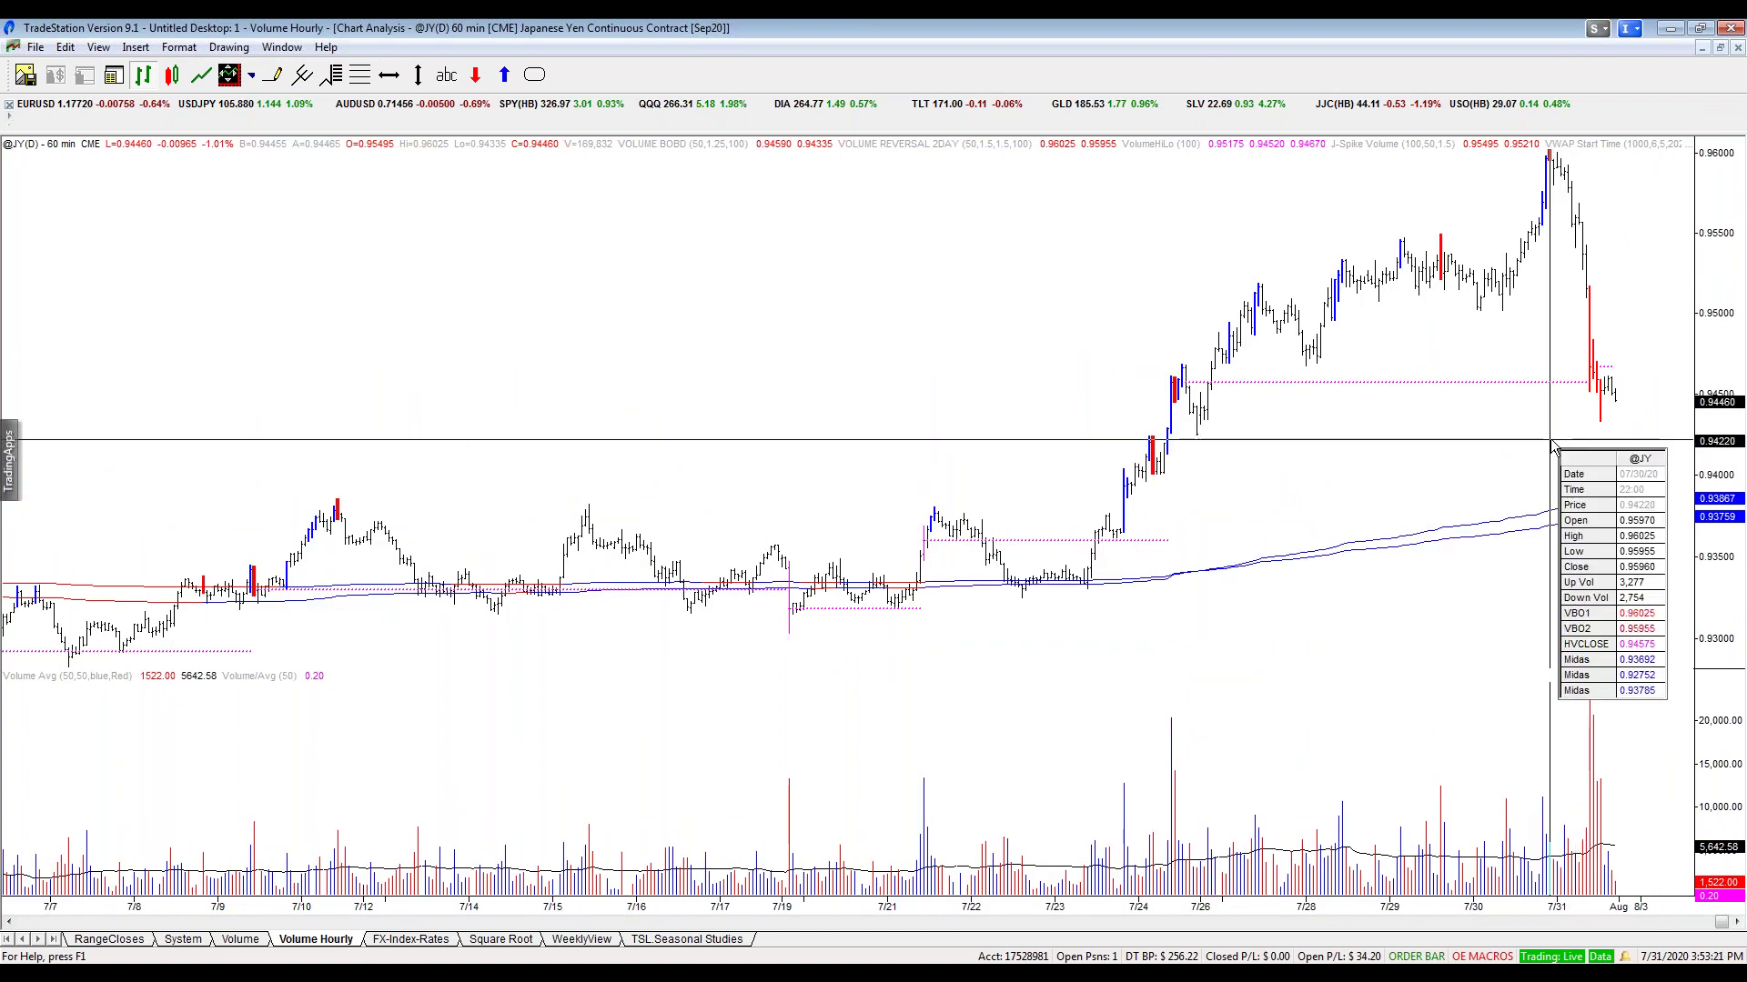
pyautogui.scroll(-3, 657, 496)
# - Set the VWAP StartTime to 2200, StartMonth 7 and StartDay 30
pyautogui.doubleClick(618, 416)
pyautogui.write('2200')
pyautogui.press('Down')
pyautogui.write('7')
pyautogui.press('Down')
pyautogui.write('3')
pyautogui.press('Return')
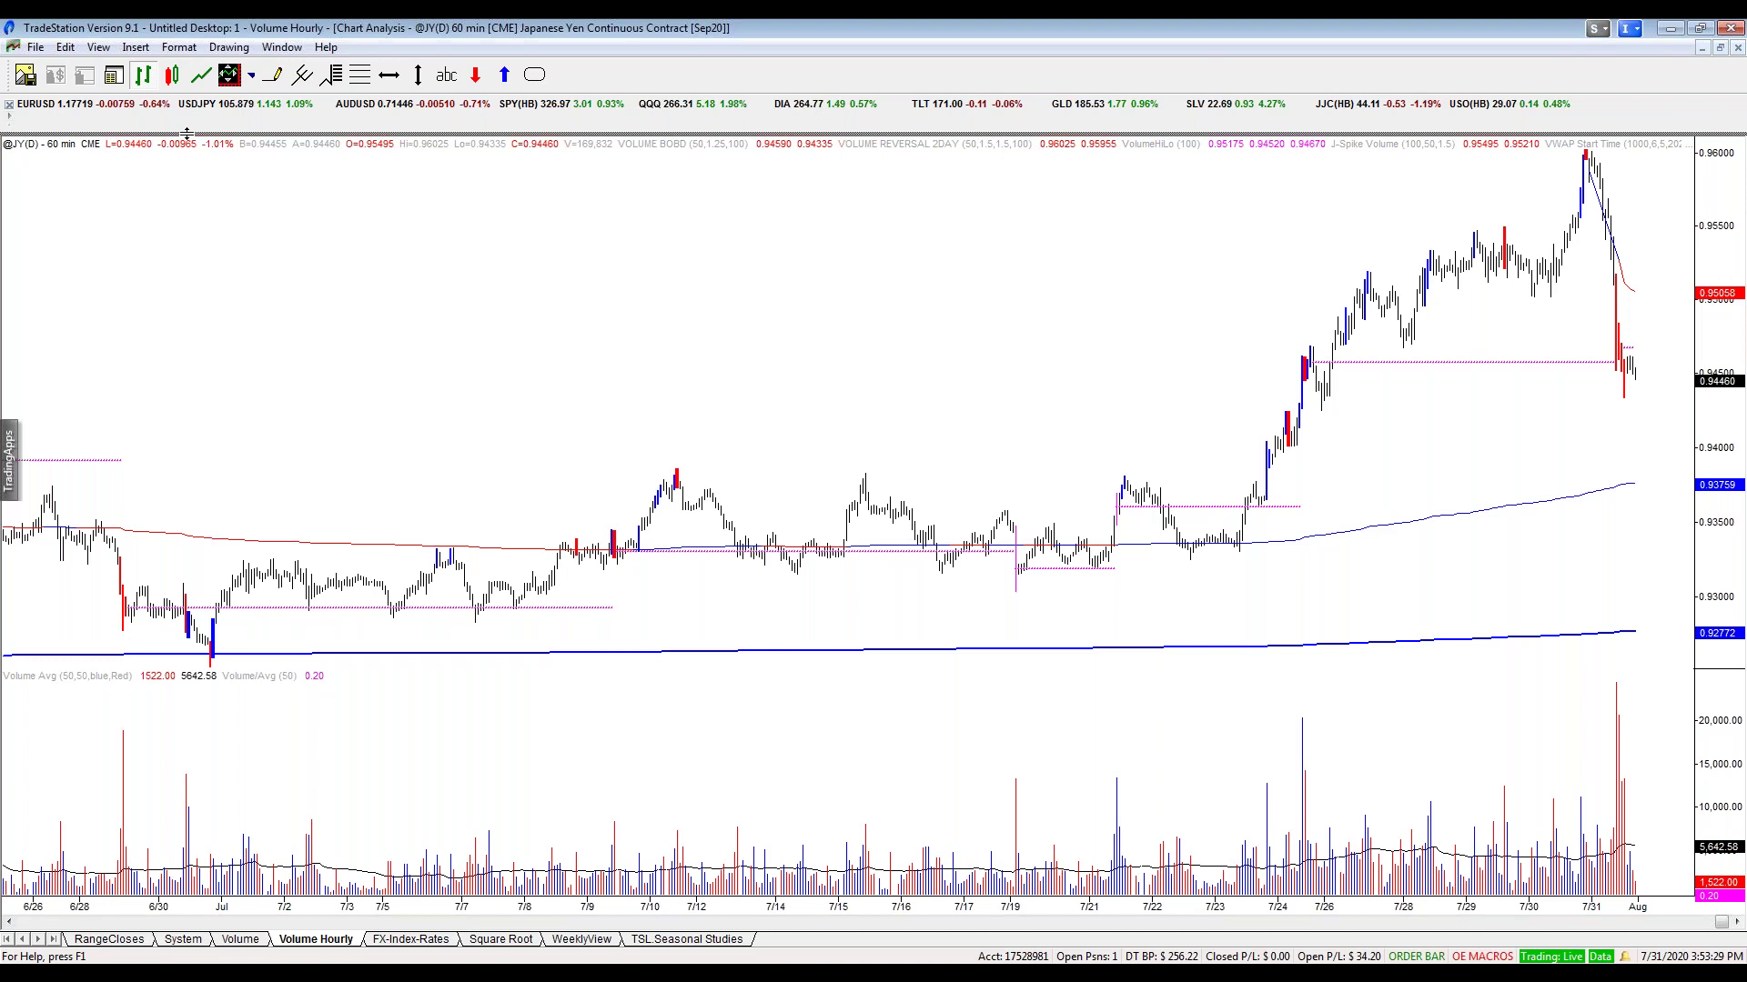
# - Inspect the latest hourly bar values and clear the price readout
pyautogui.click(1667, 293)
pyautogui.click(1671, 298)
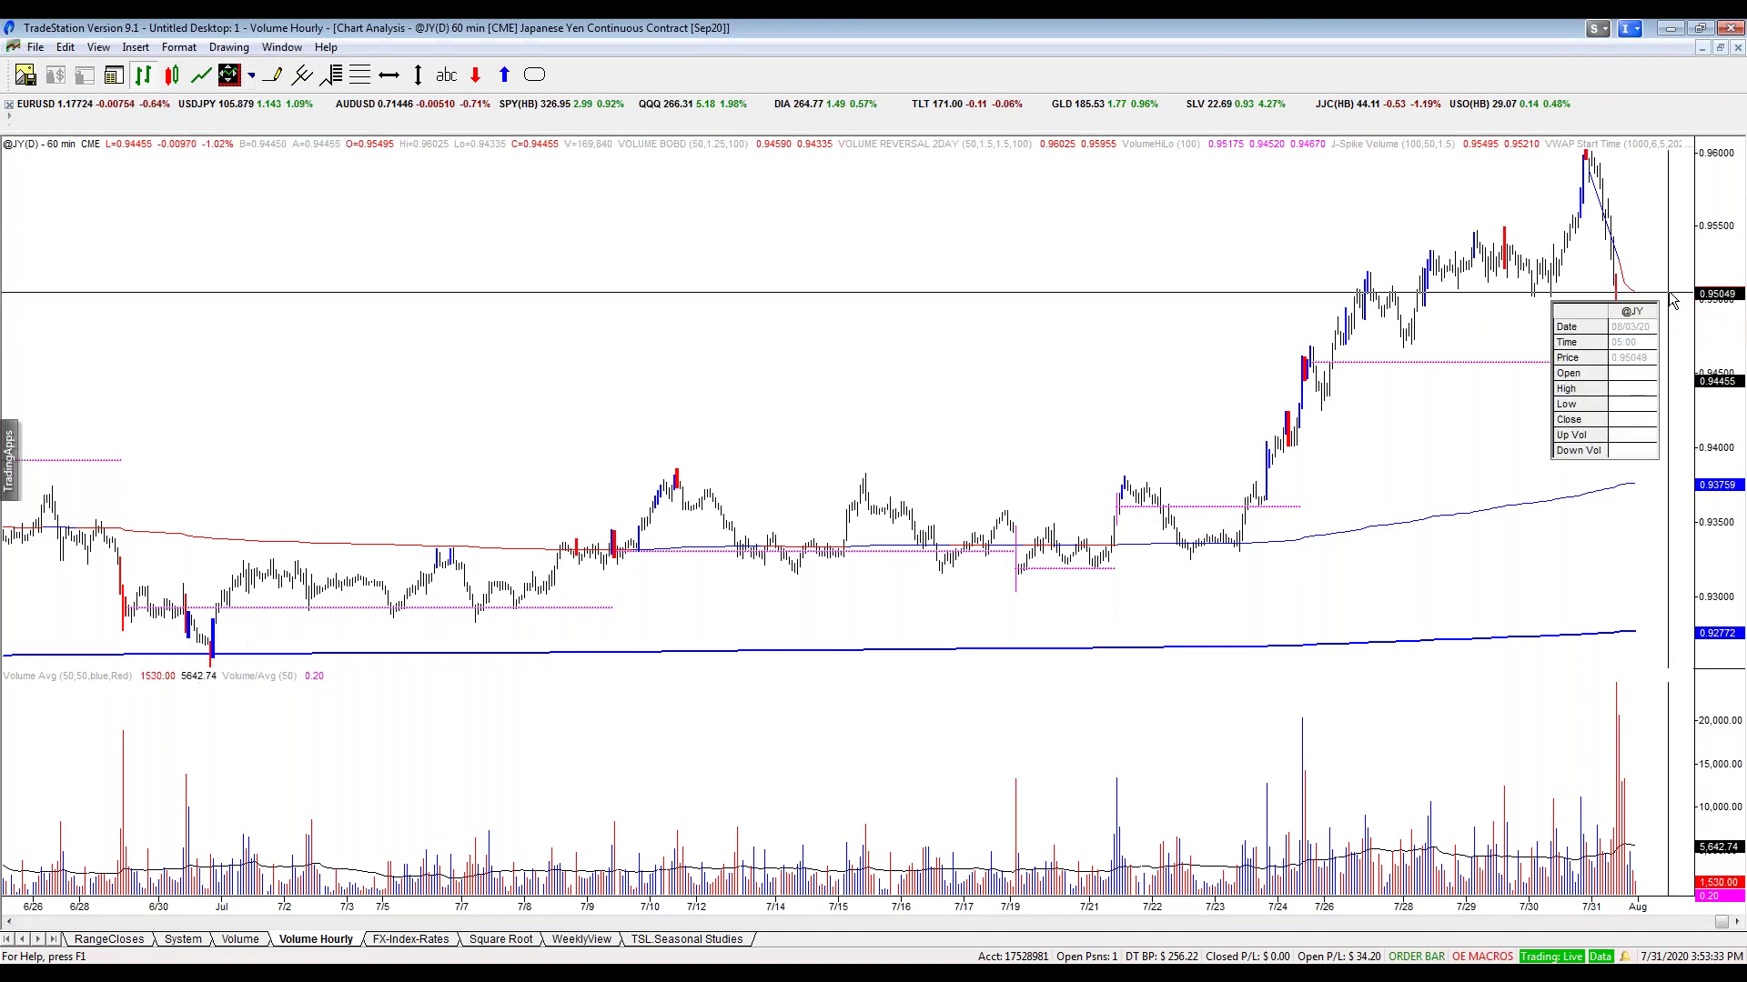
pyautogui.click(1676, 293)
pyautogui.click(1310, 289)
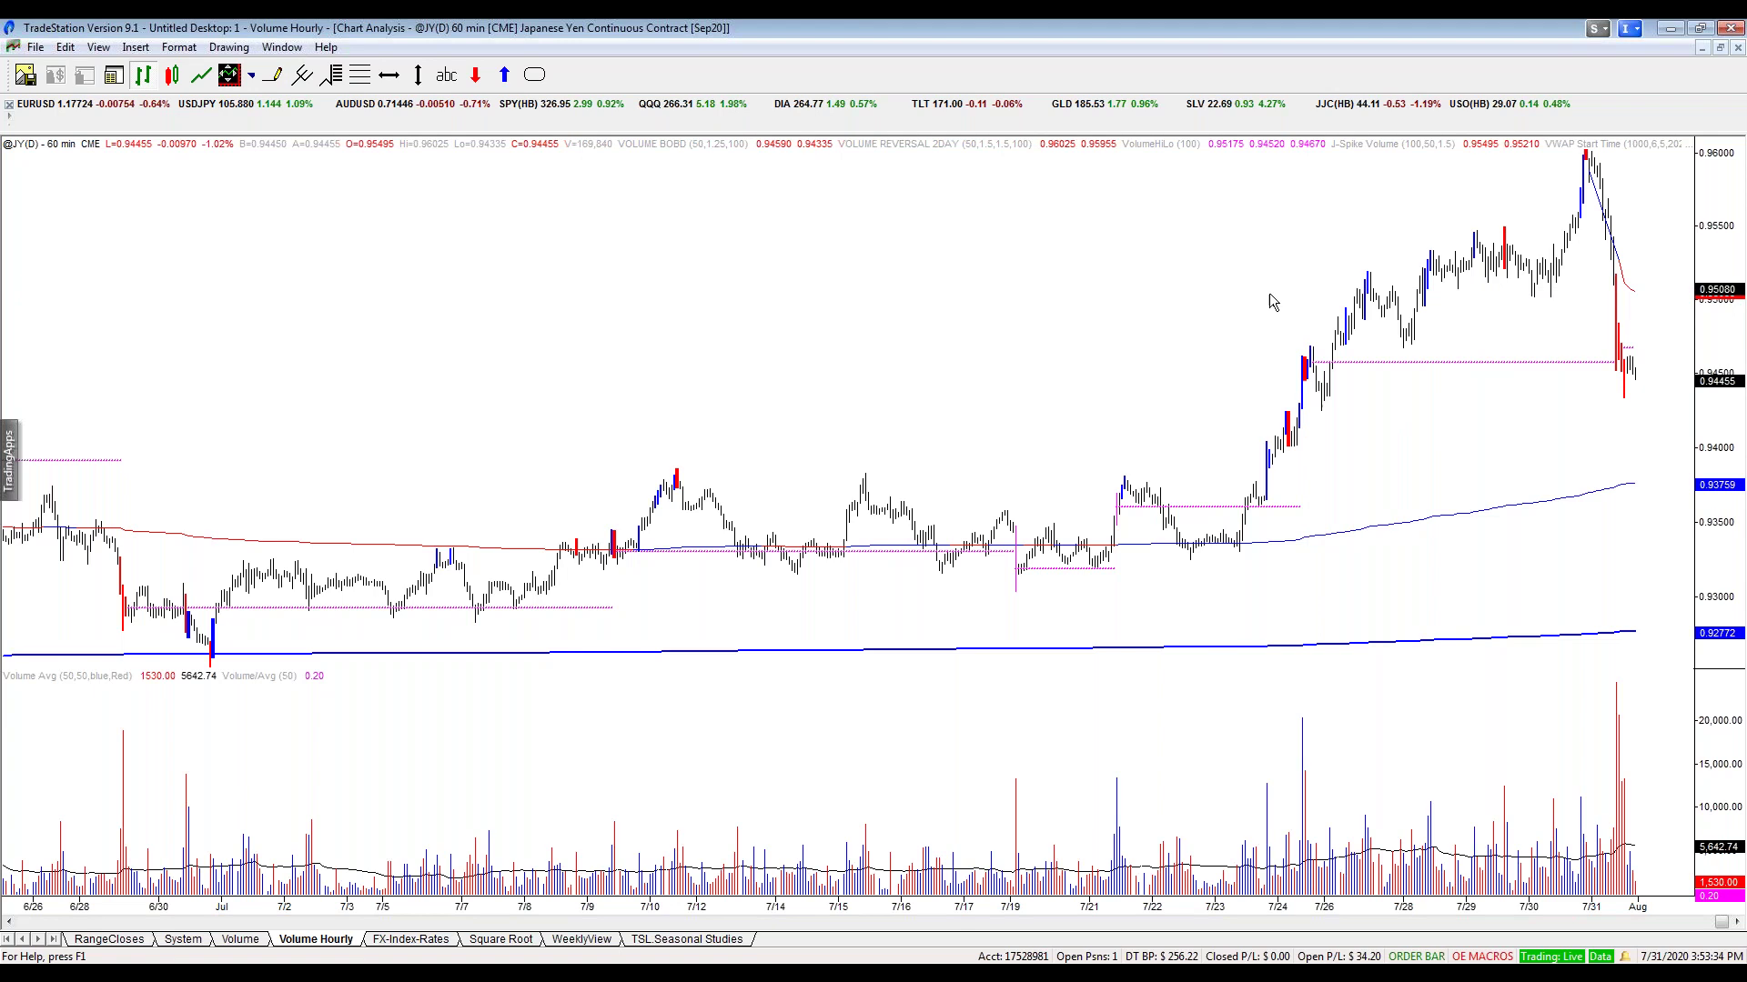
pyautogui.click(406, 940)
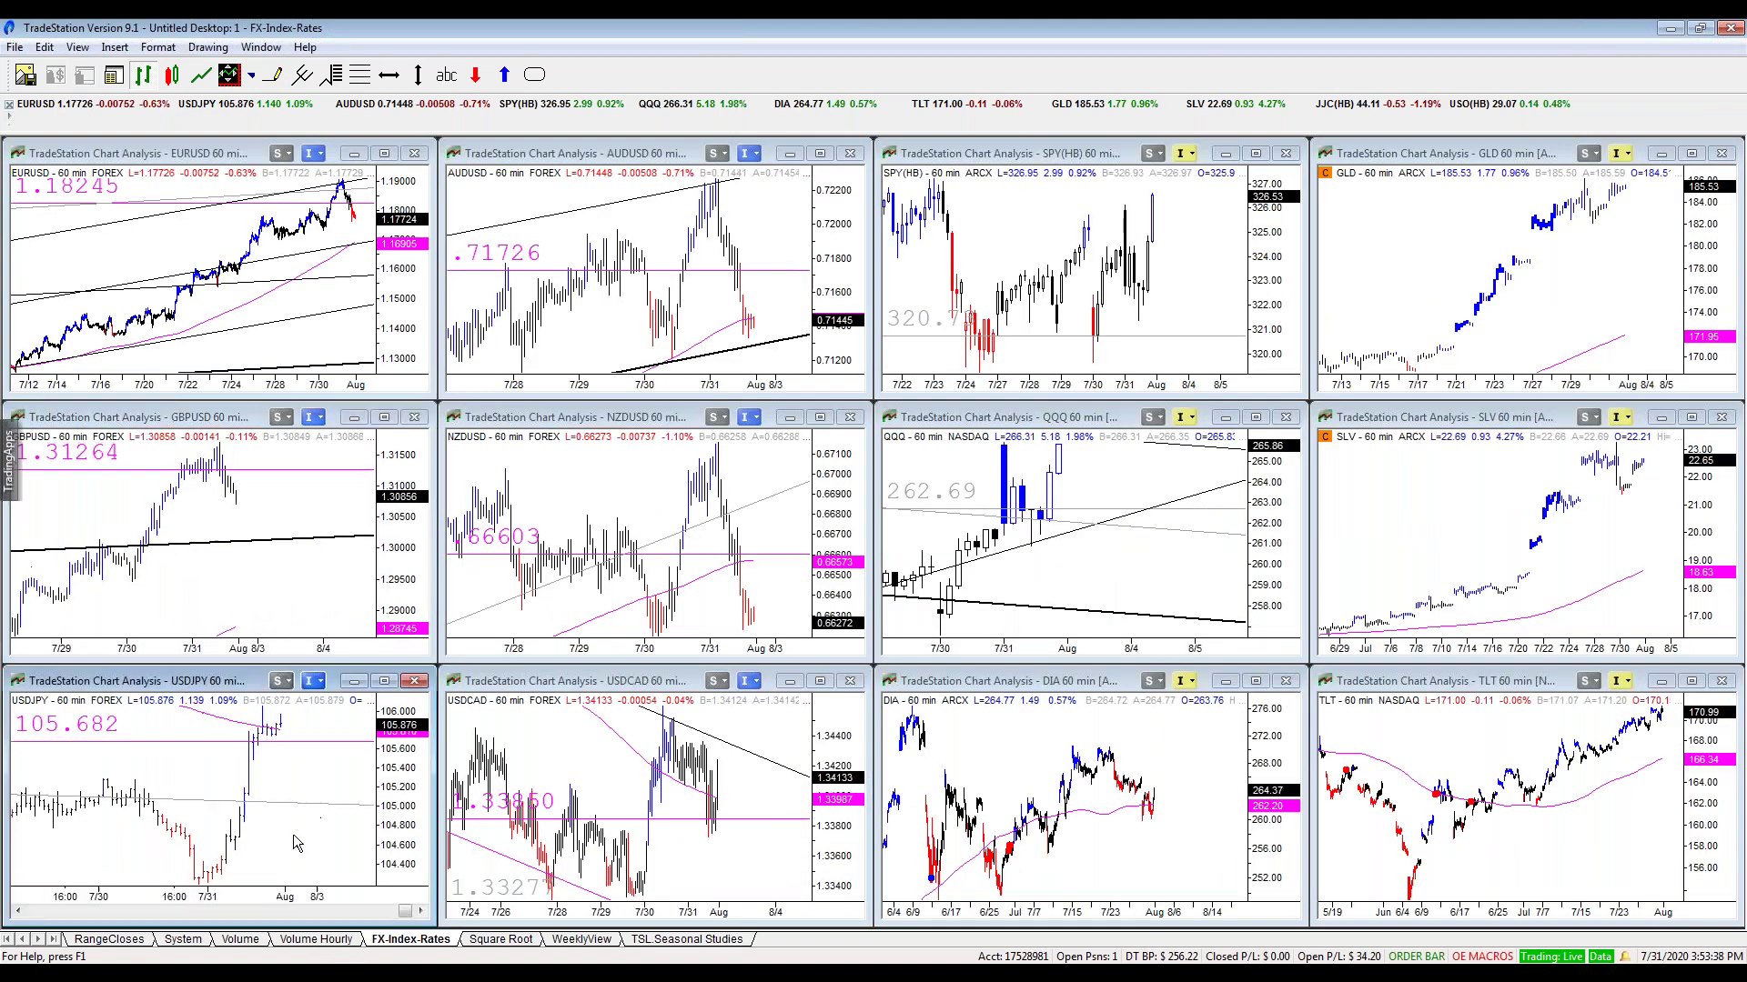
pyautogui.doubleClick(182, 681)
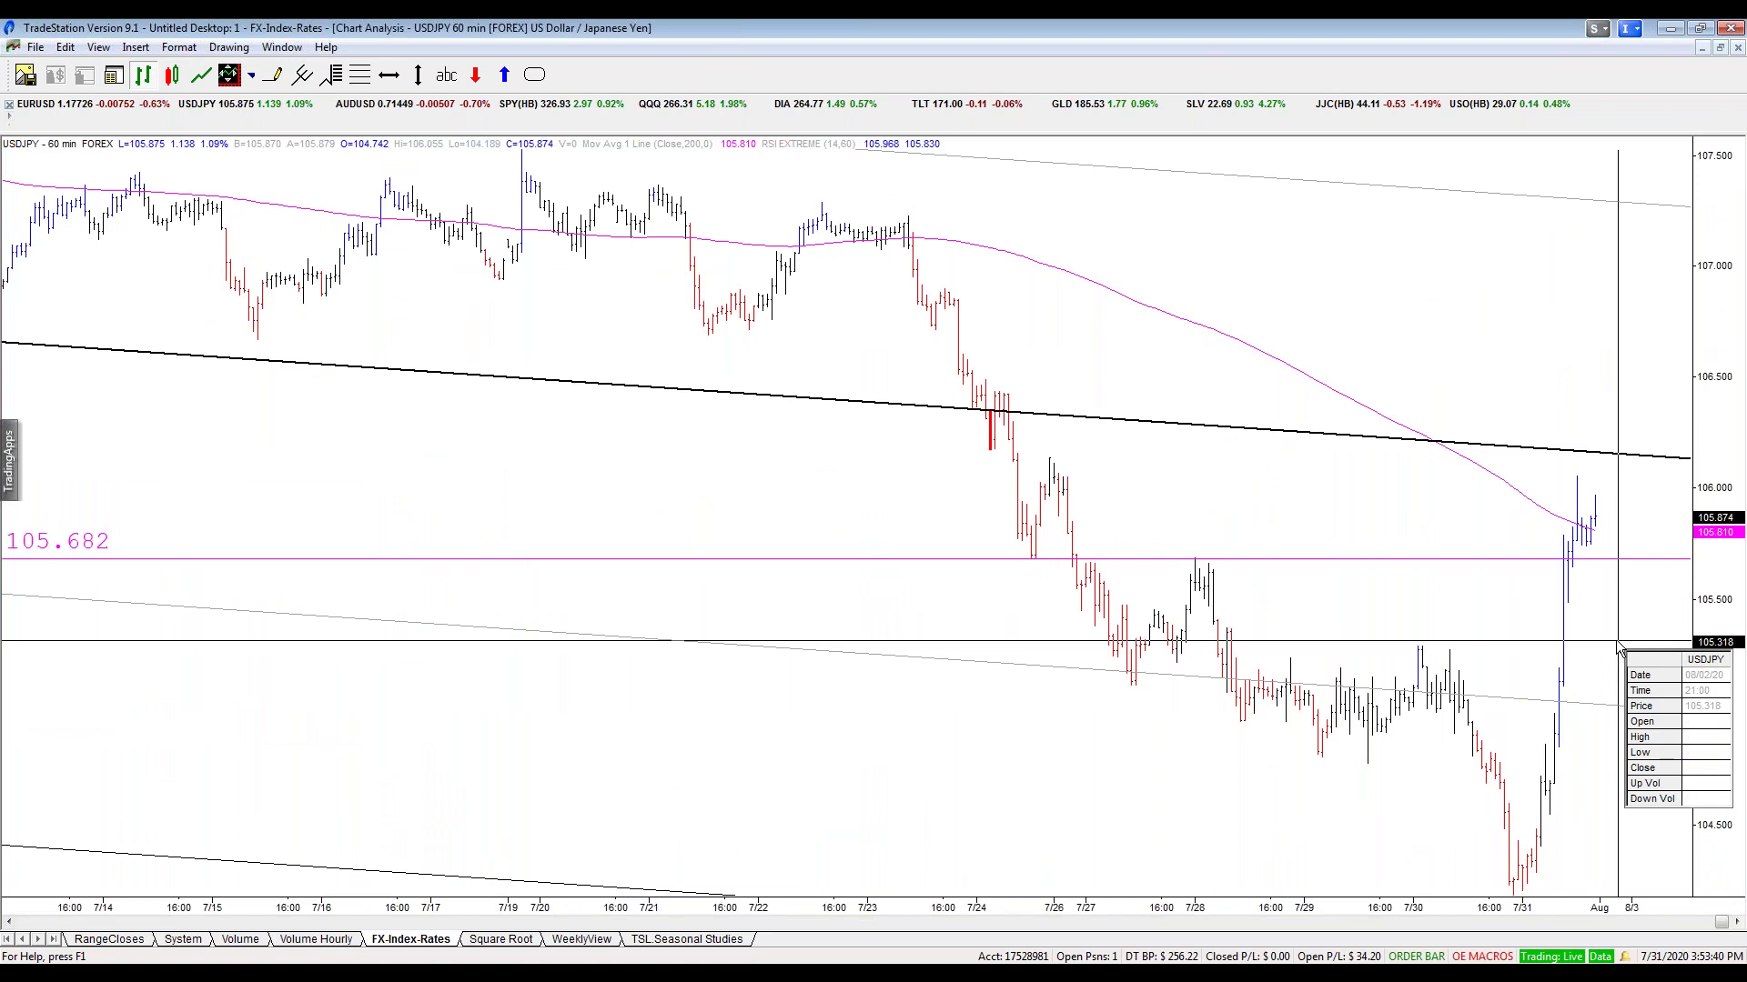
pyautogui.click(389, 75)
pyautogui.click(1559, 646)
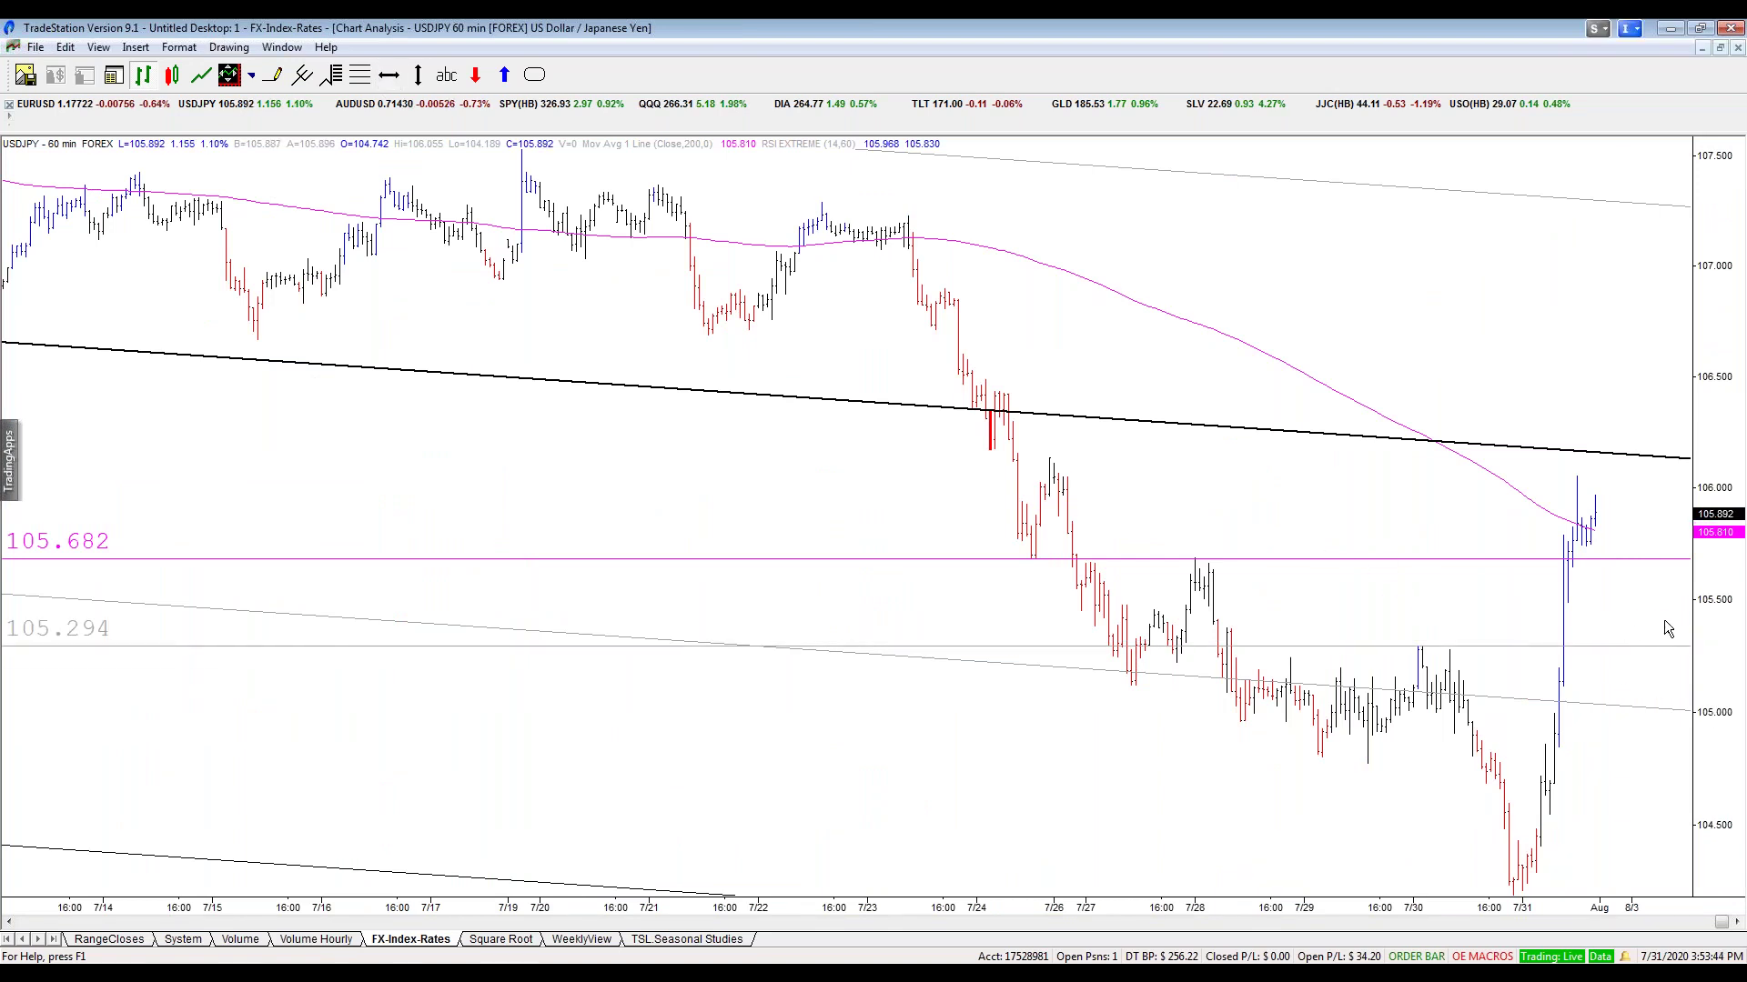
pyautogui.write('10')
pyautogui.press('Return')
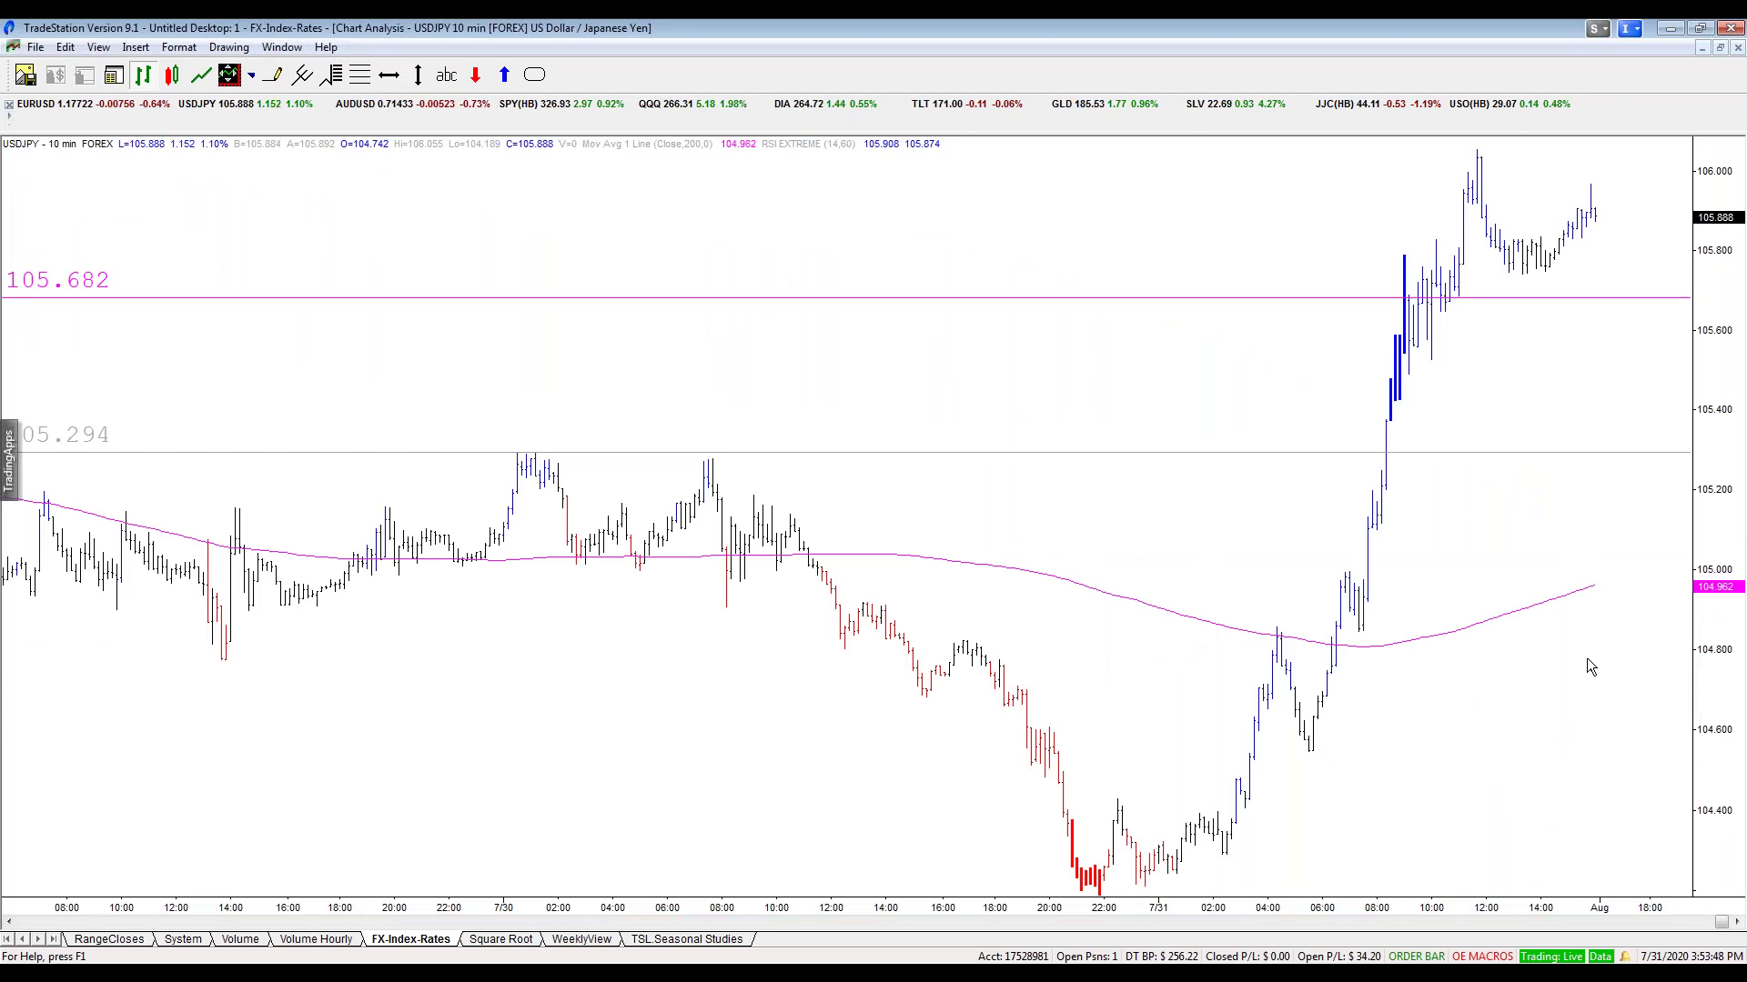
pyautogui.scroll(2, 1483, 719)
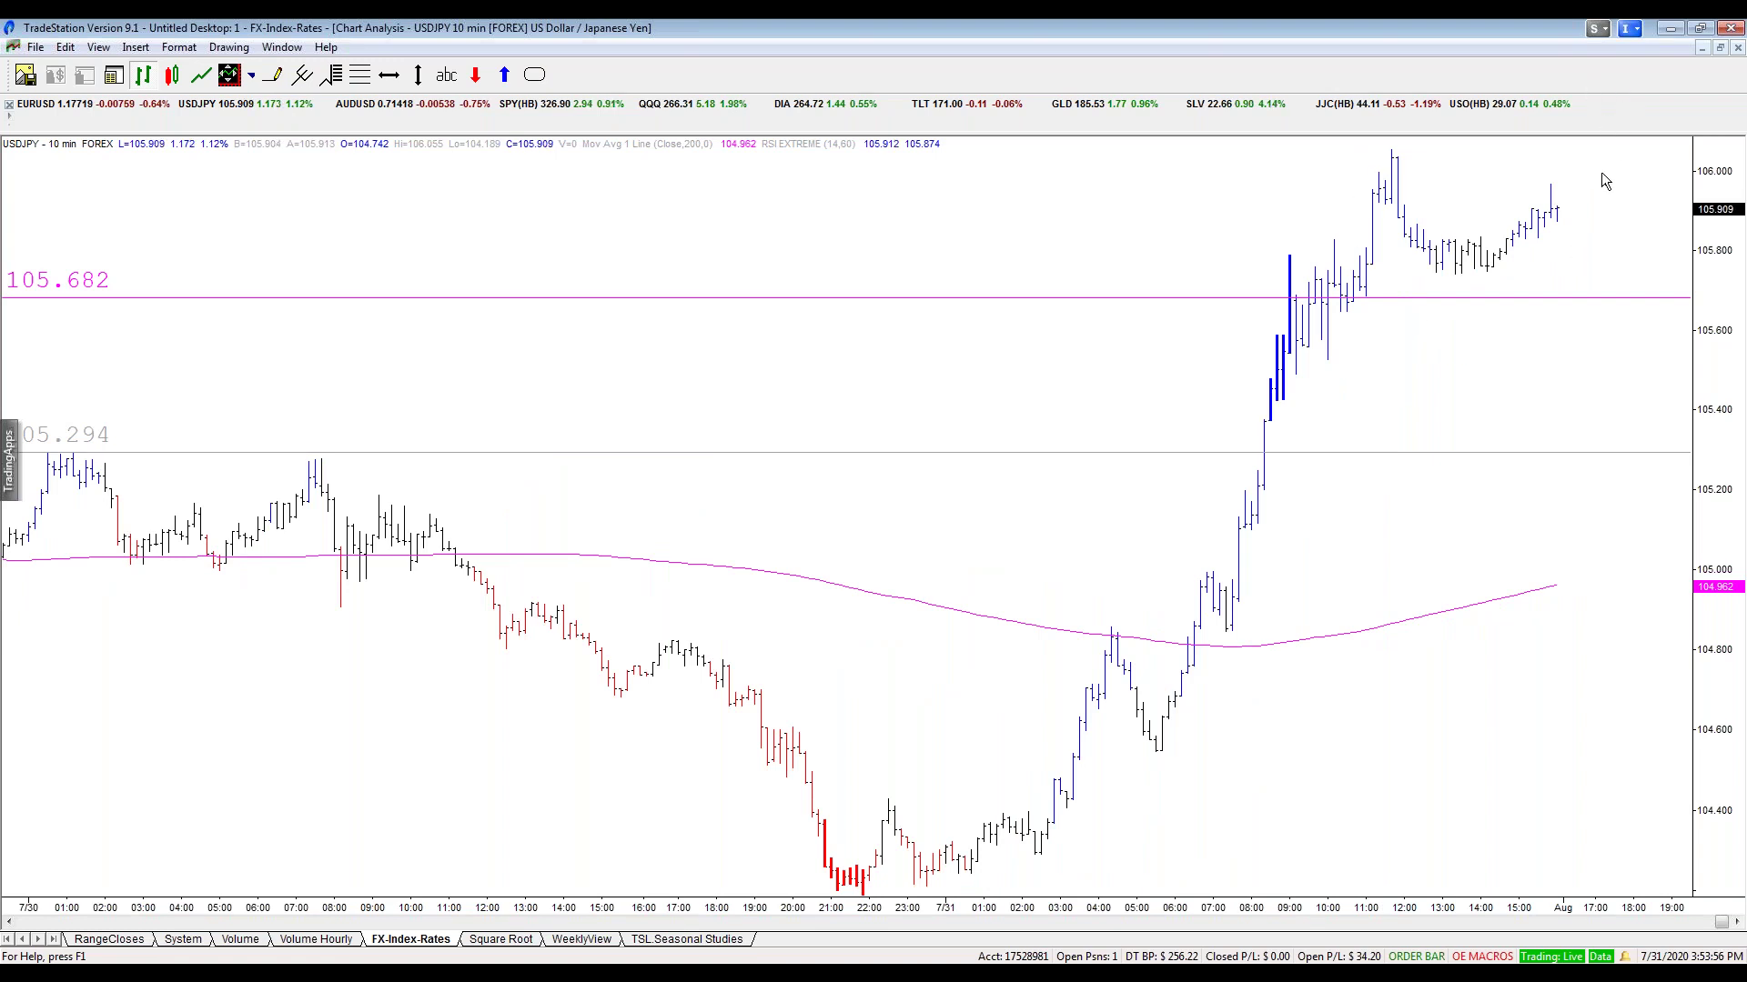
pyautogui.write('60')
pyautogui.press('Return')
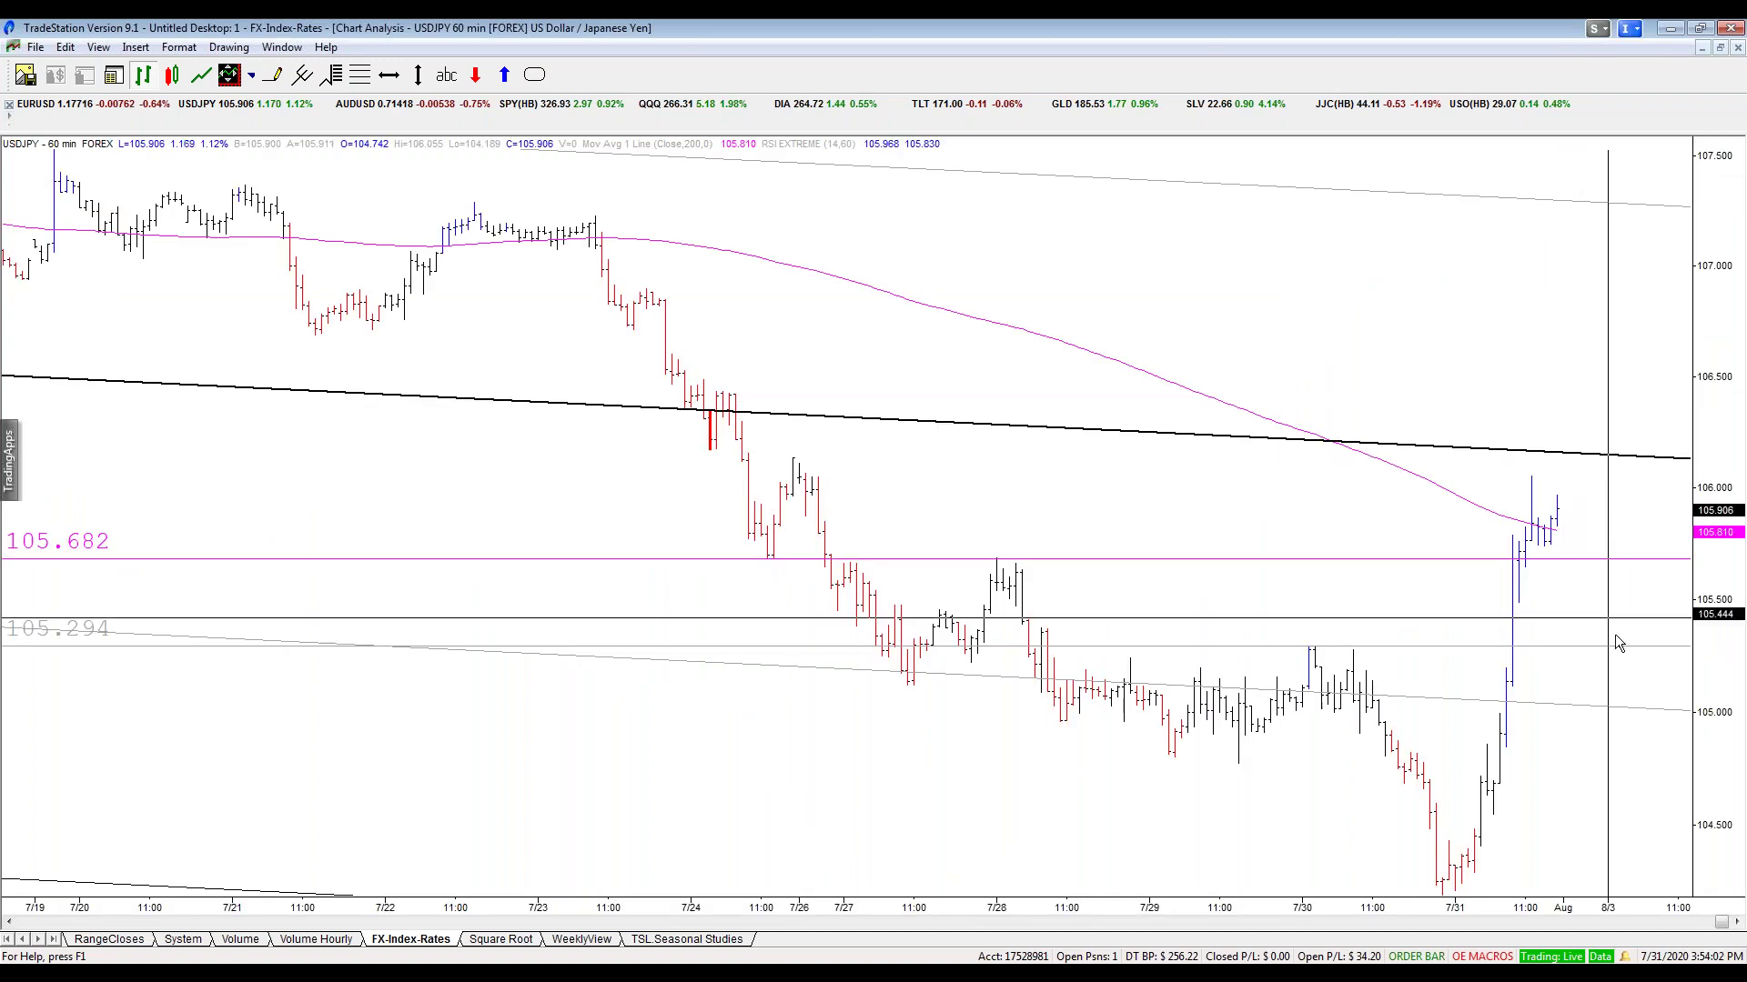
pyautogui.scroll(-3, 1564, 811)
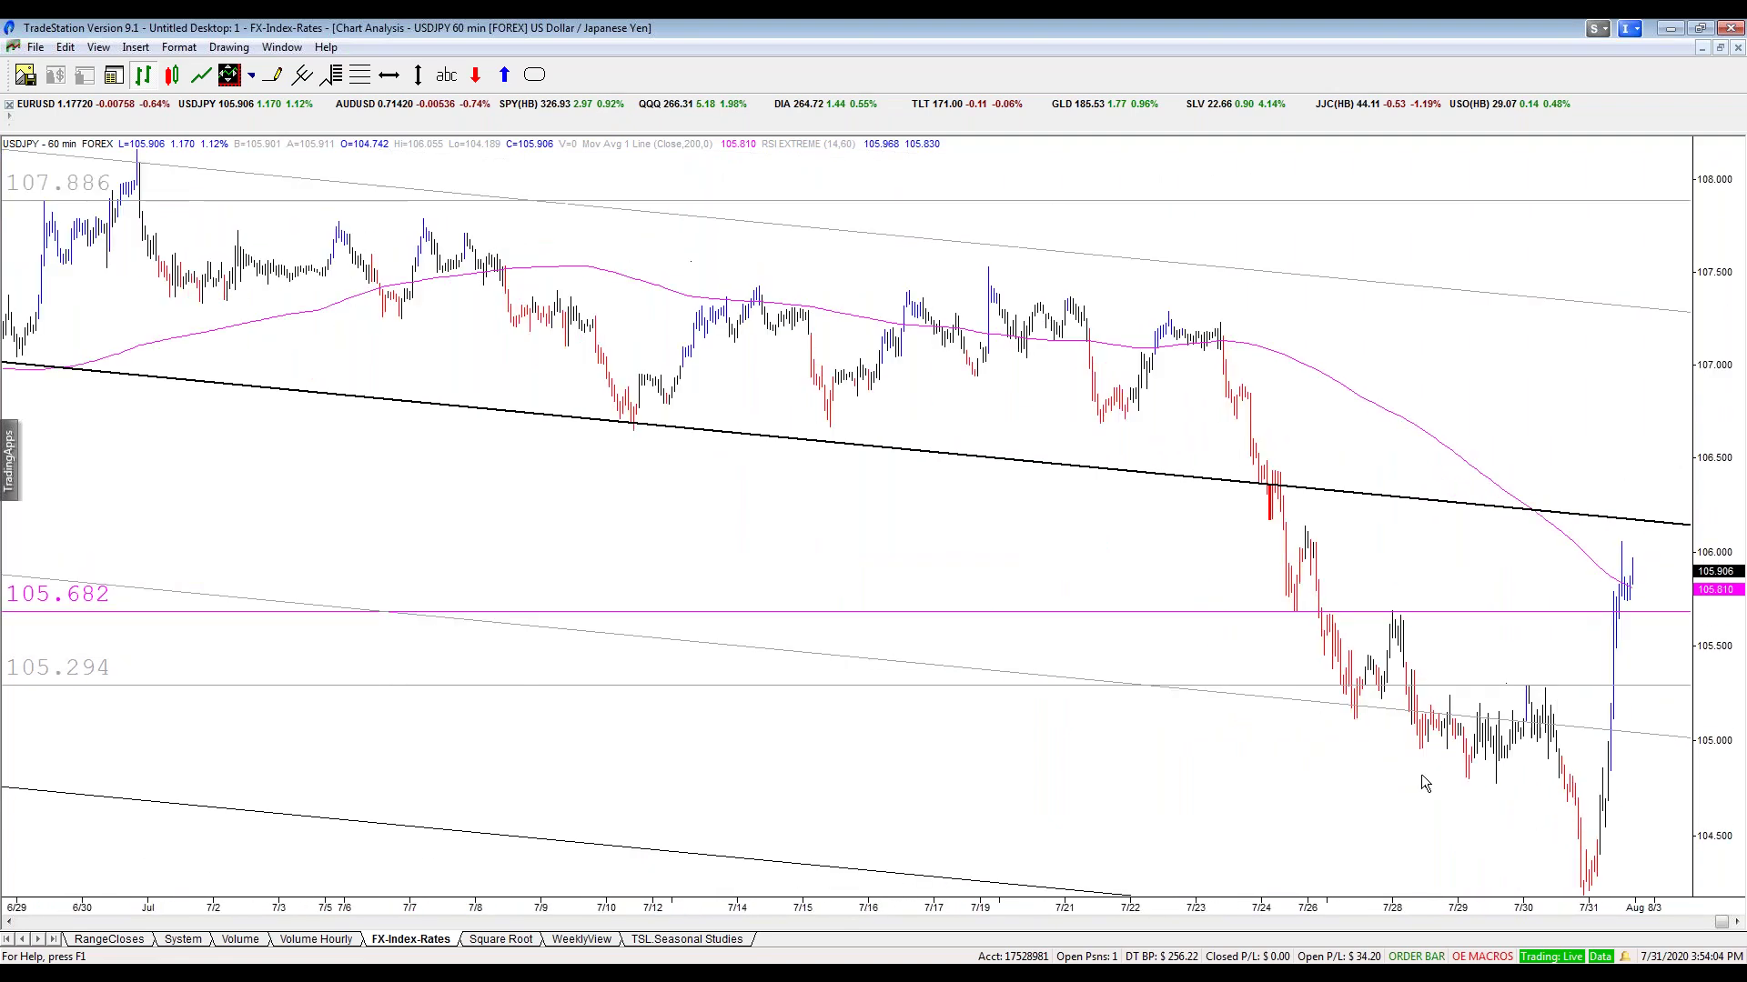
pyautogui.hotkey('ctrl', 'F5')
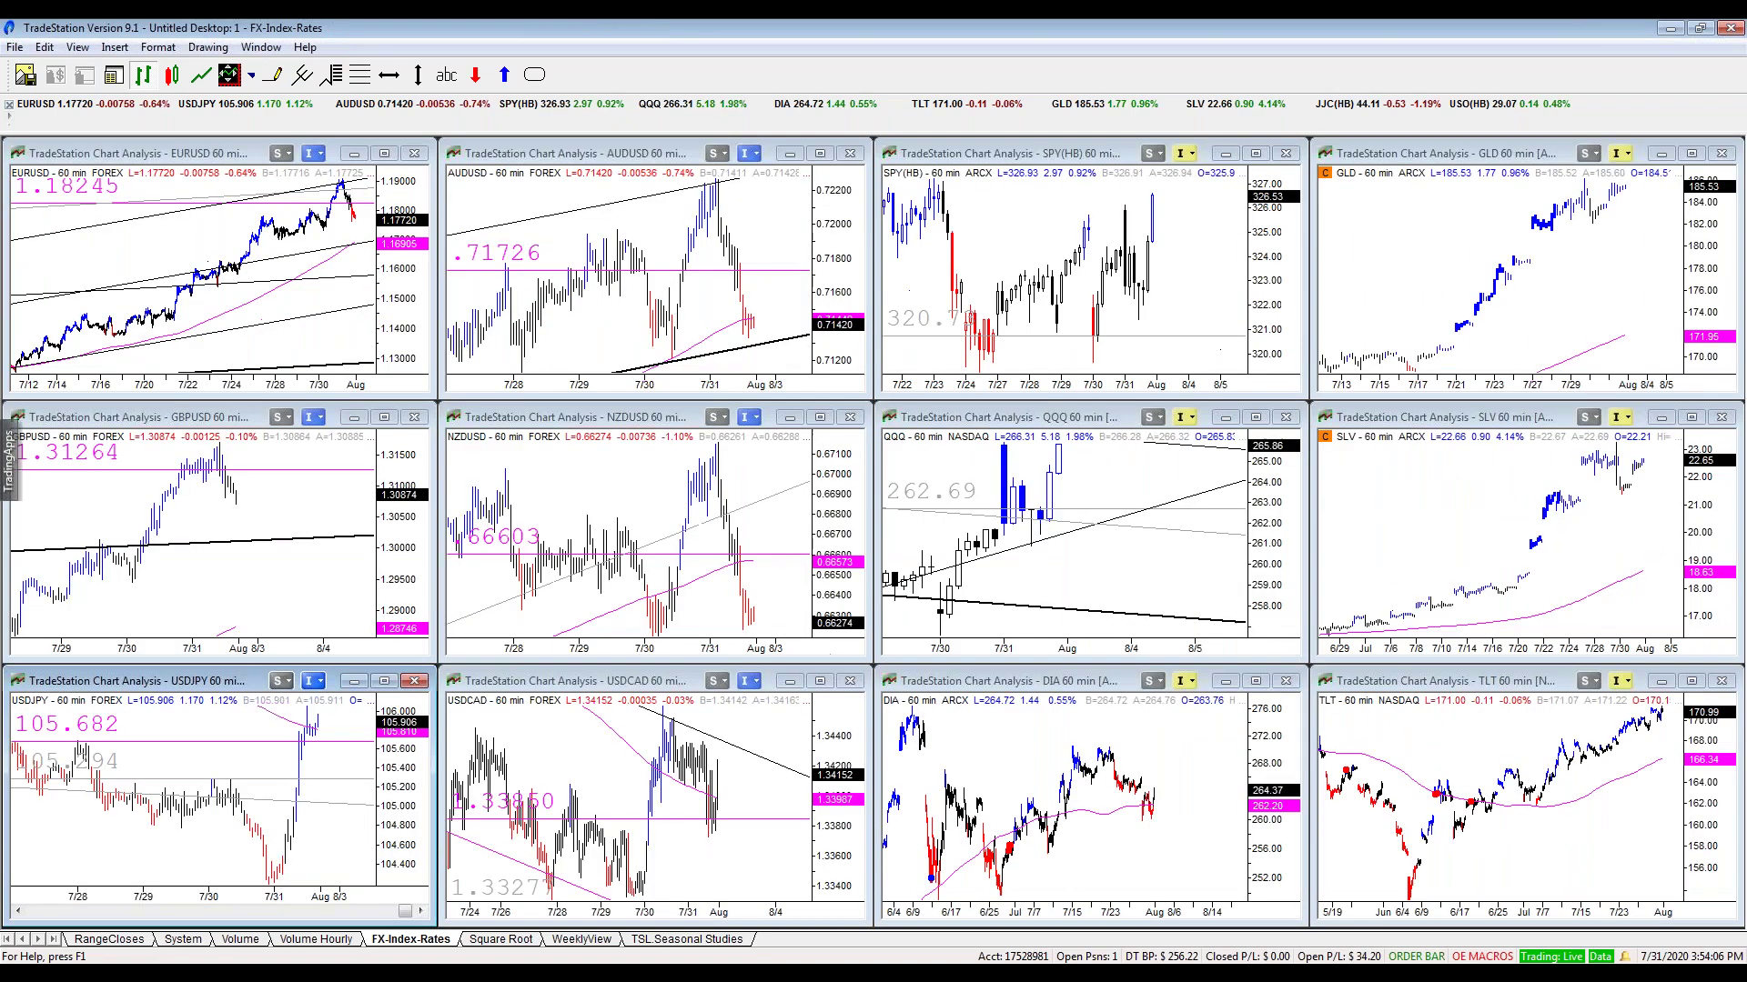
pyautogui.click(308, 494)
pyautogui.scroll(-4, 291, 496)
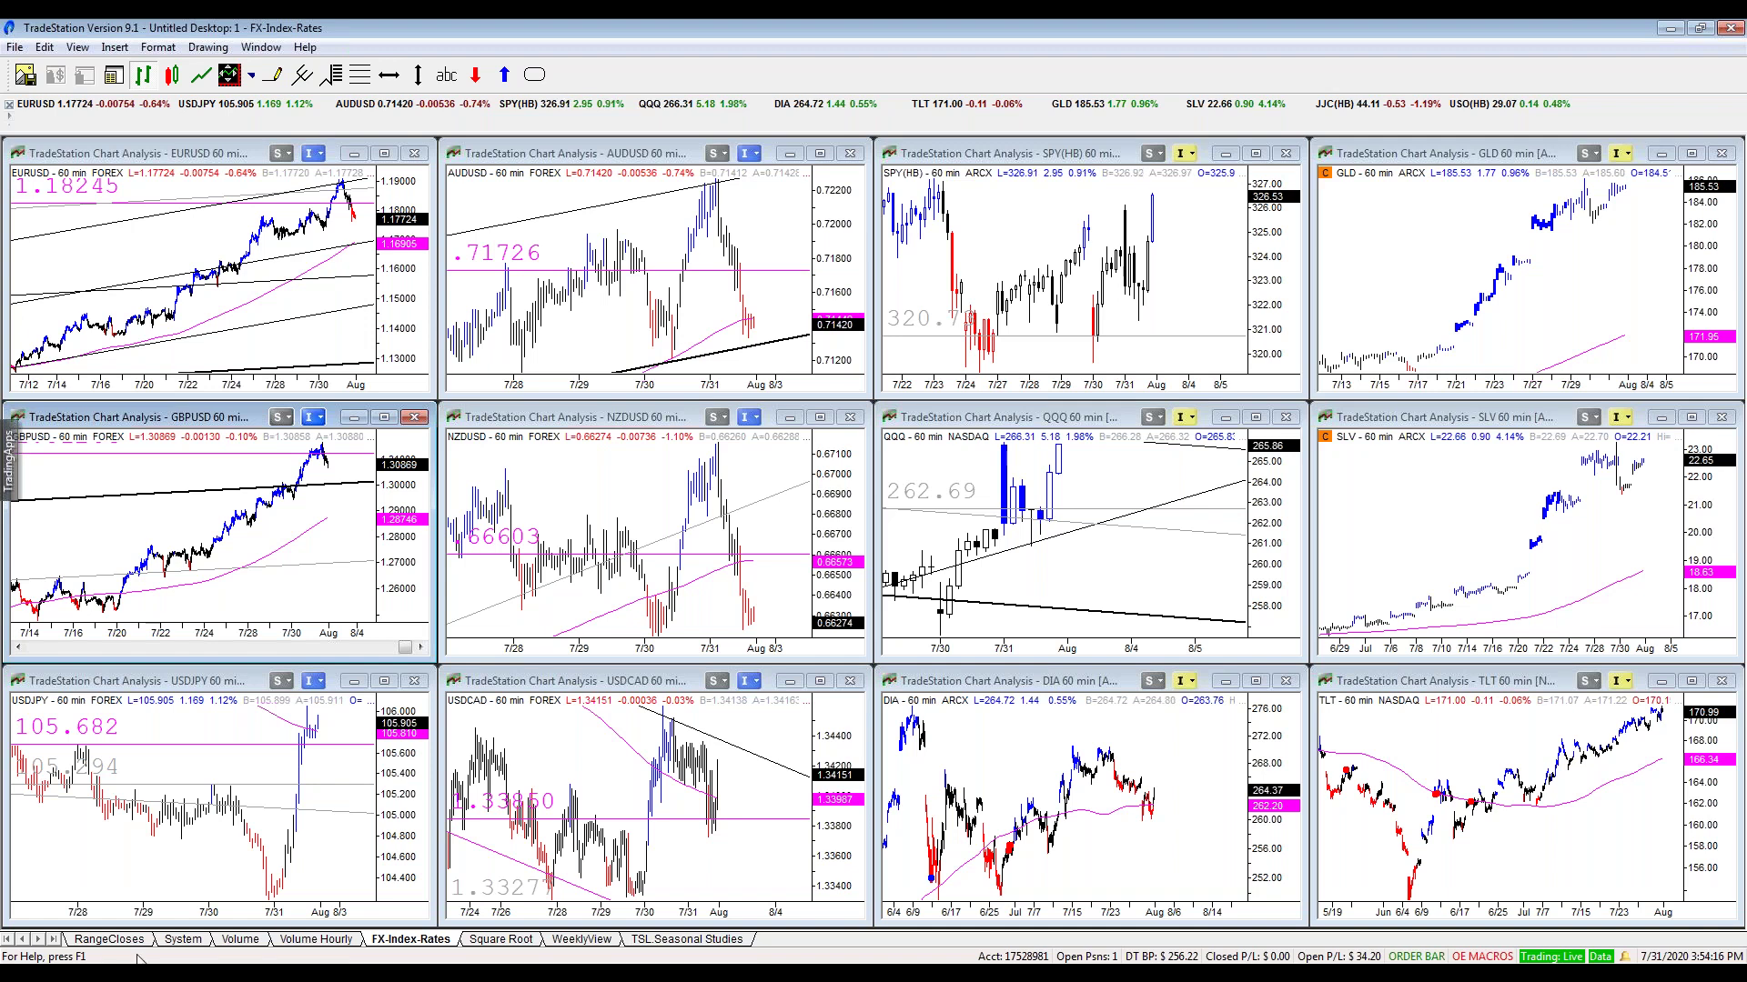
pyautogui.moveTo(331, 946)
pyautogui.click(576, 928)
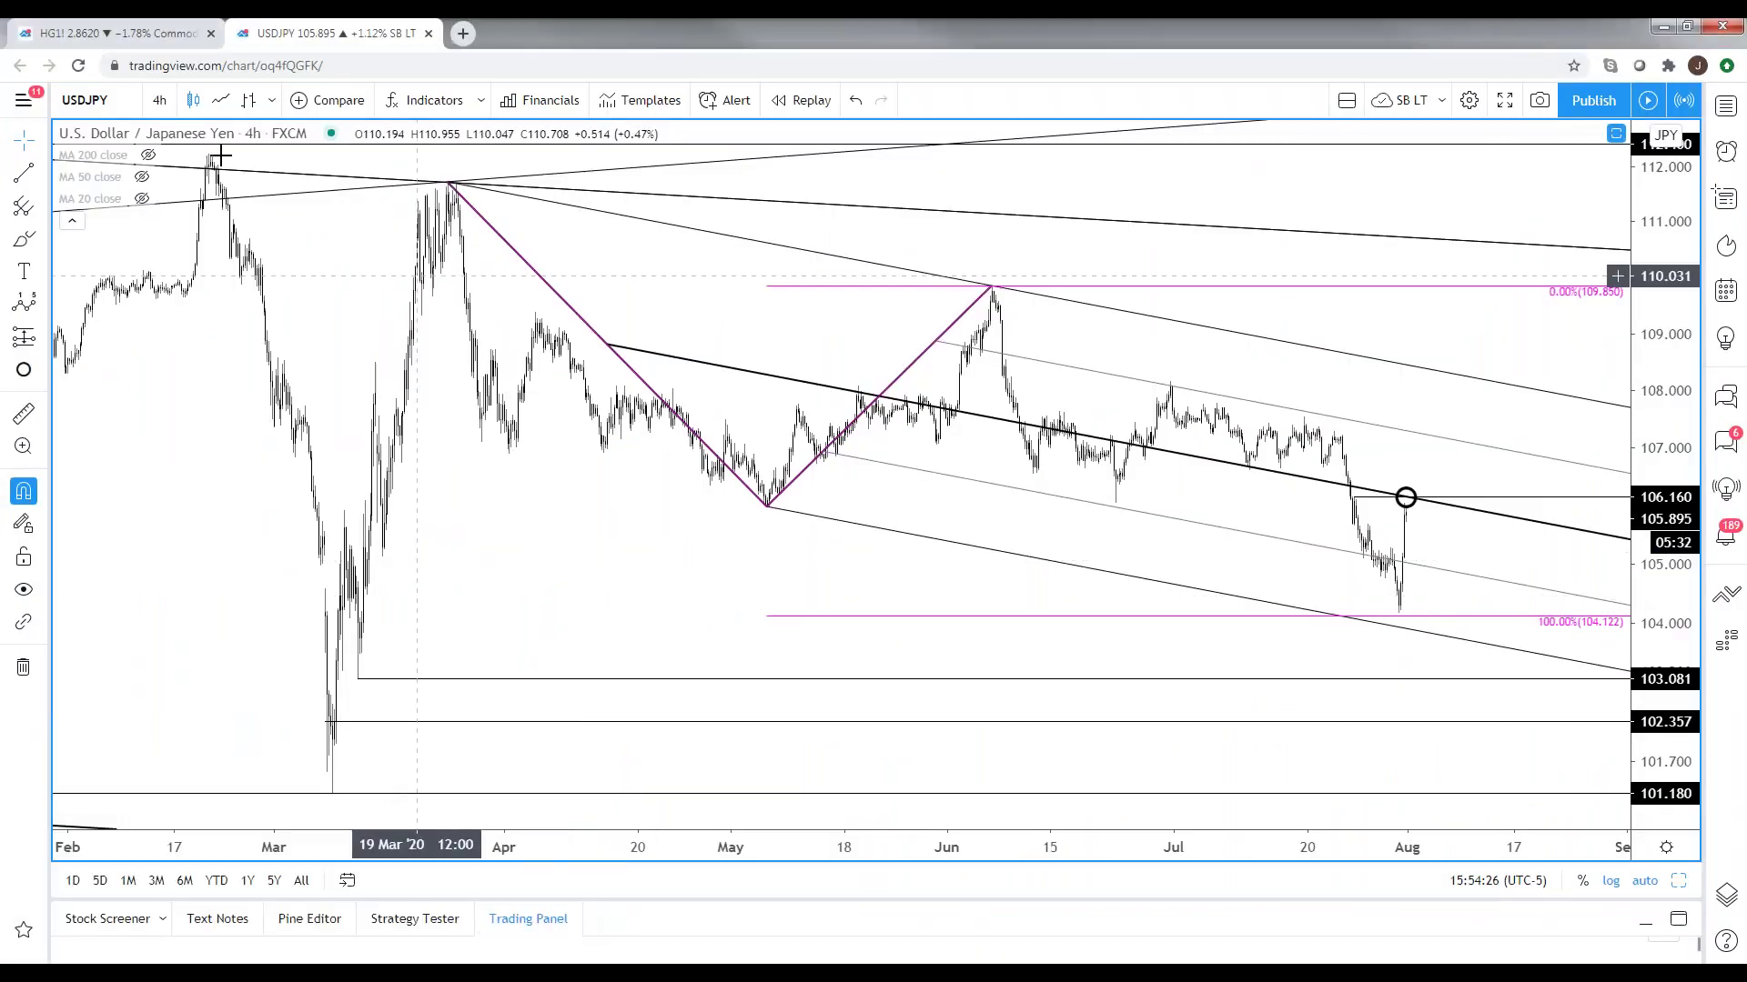
# - Open the HG1! copper futures tab and pan and zoom its weekly chart
pyautogui.click(104, 28)
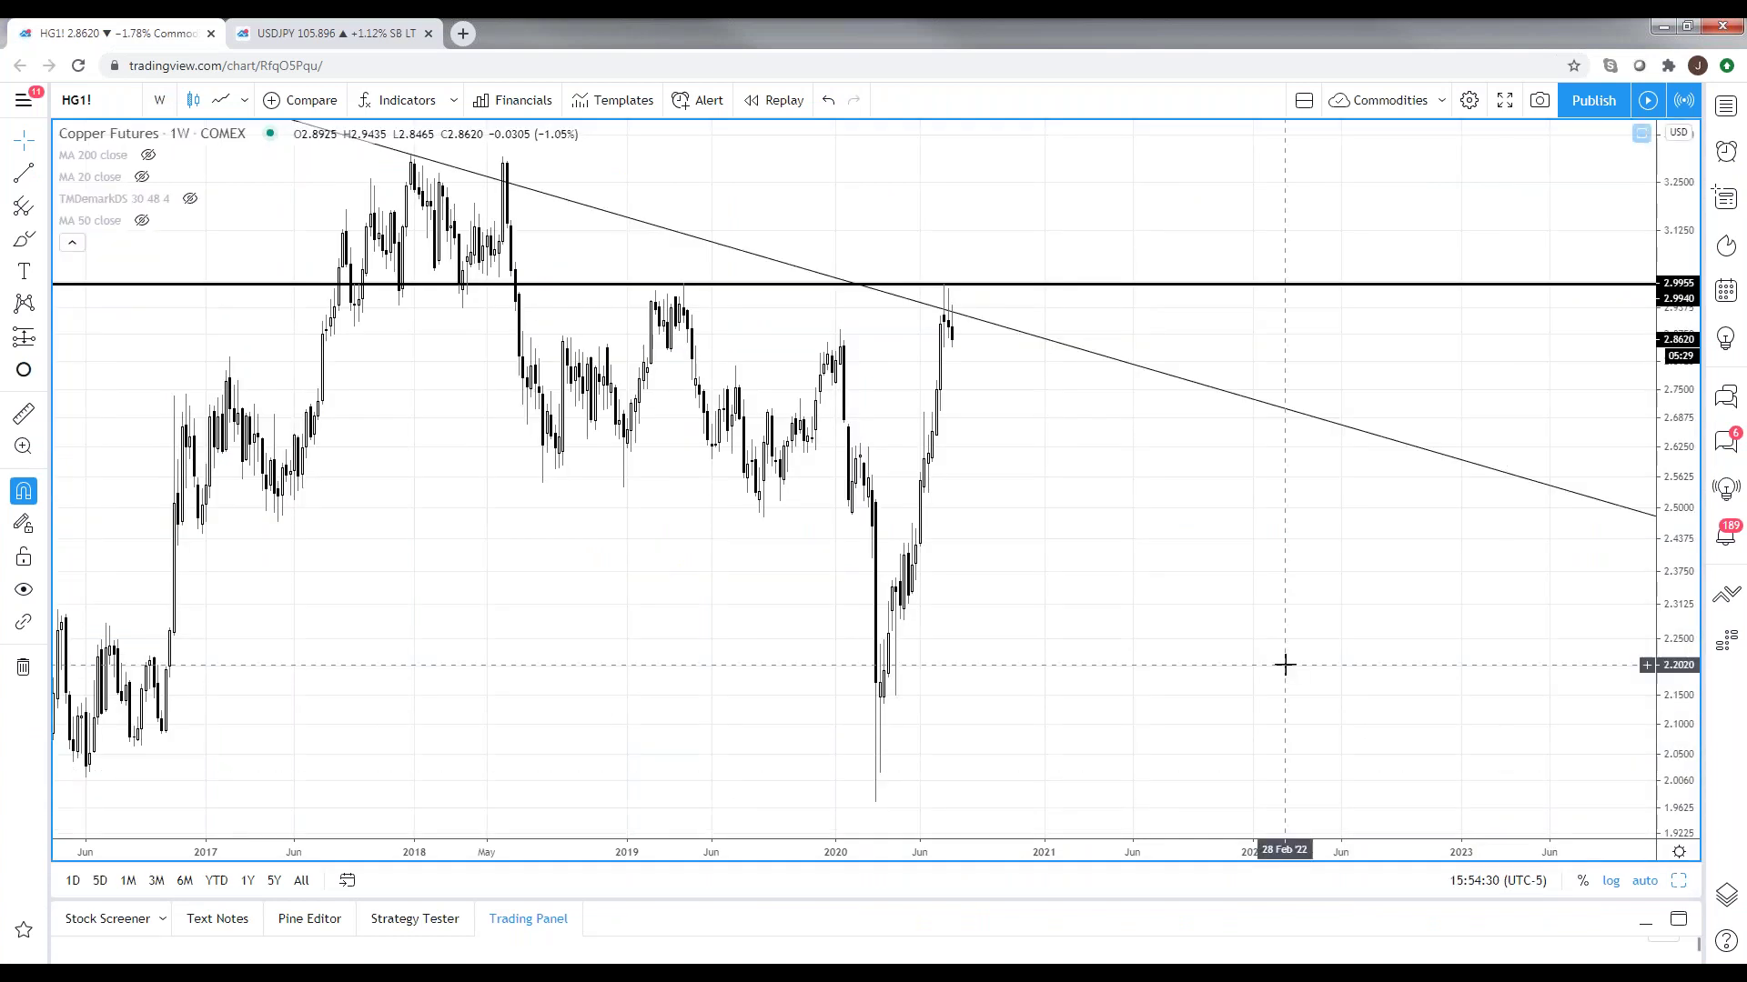
pyautogui.scroll(-2, 838, 519)
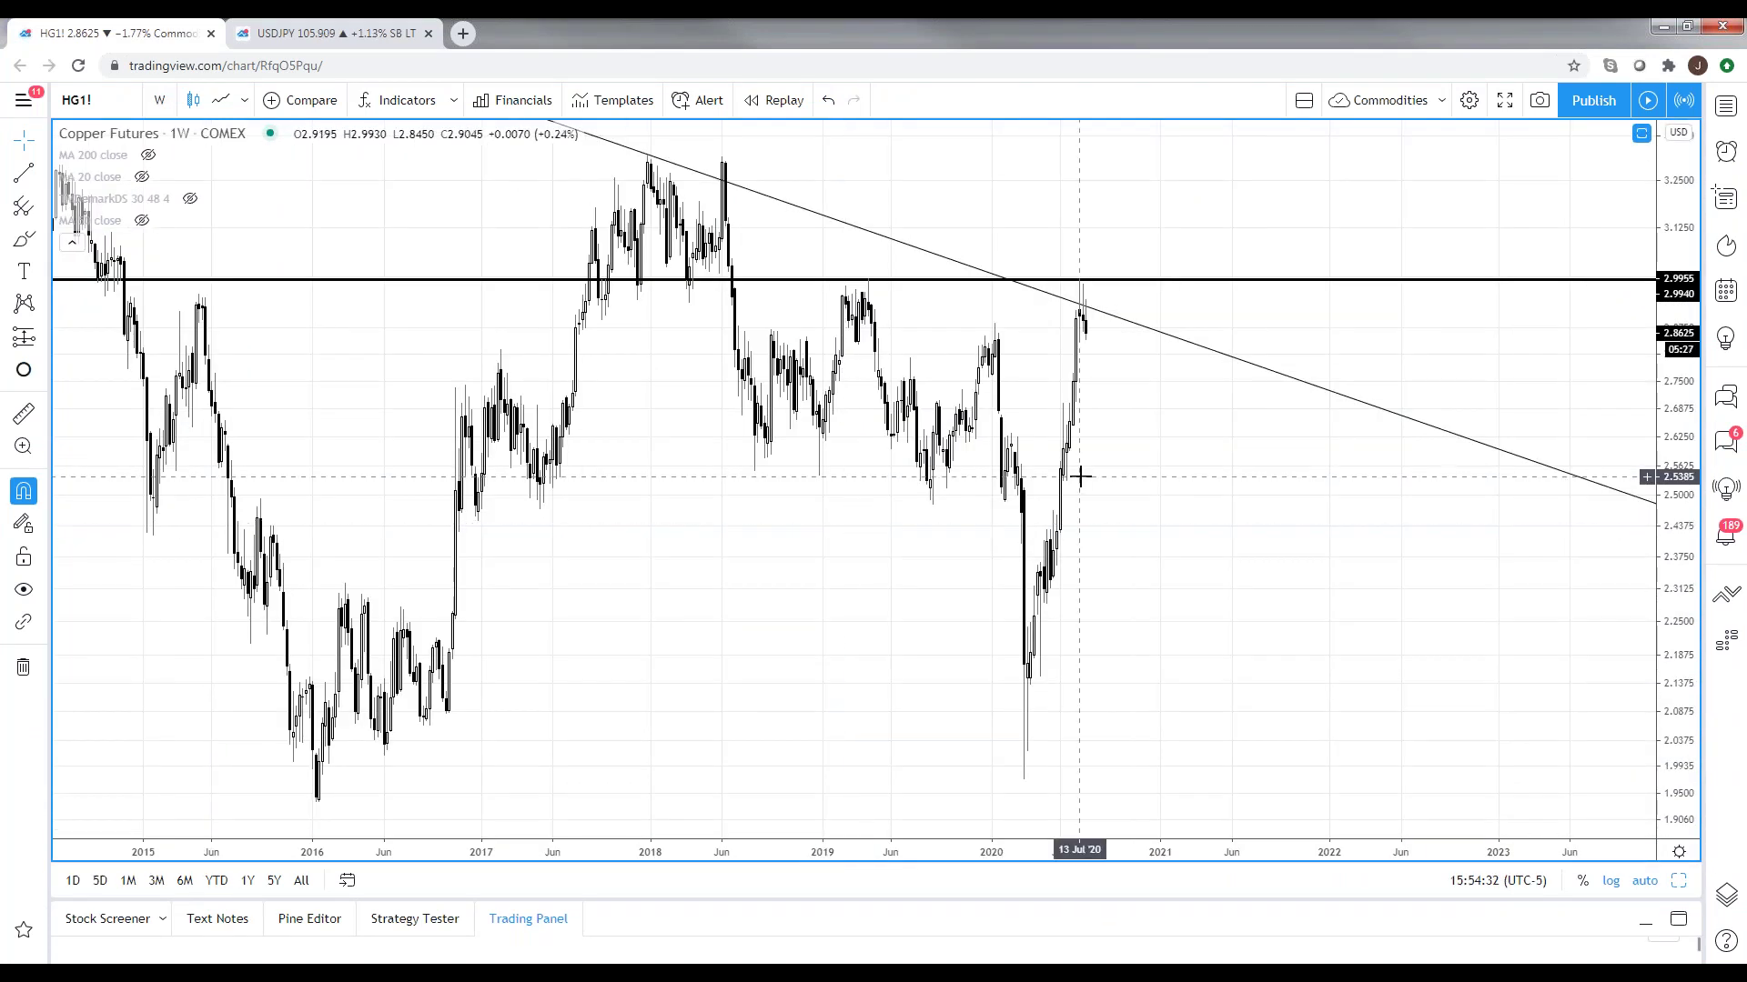
pyautogui.moveTo(1091, 478); pyautogui.dragTo(1424, 570)
pyautogui.scroll(2, 1392, 575)
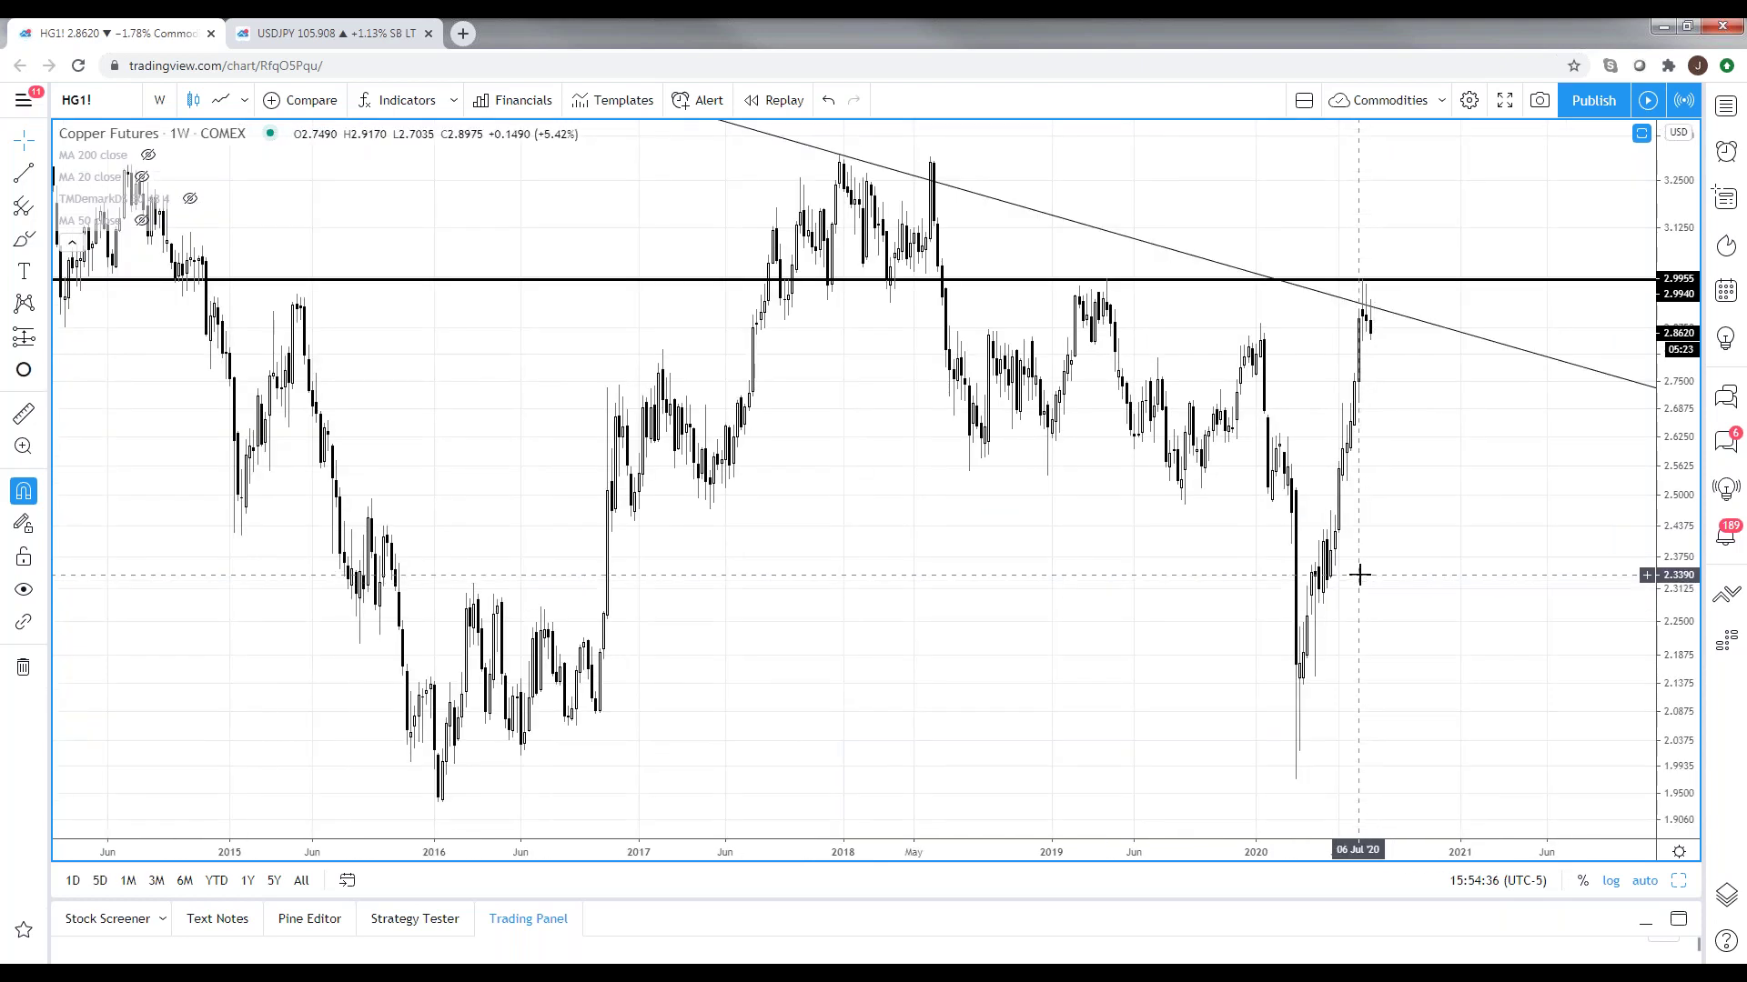
pyautogui.scroll(-5, 1362, 574)
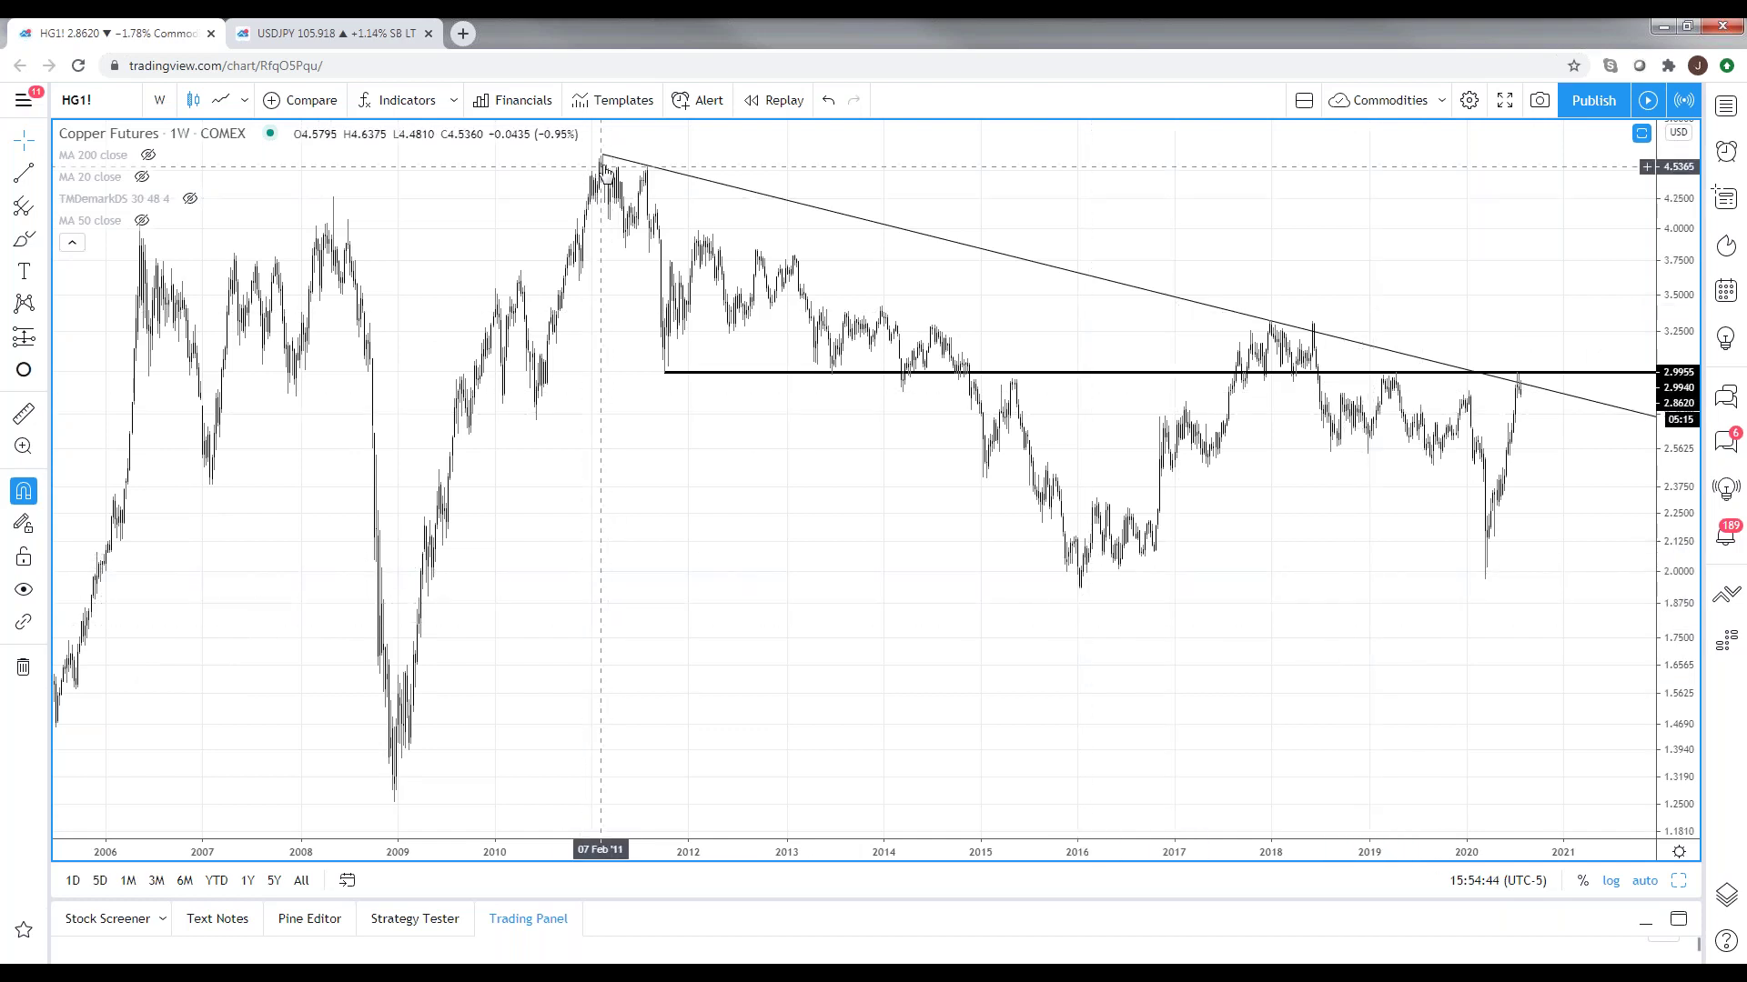
pyautogui.scroll(6, 718, 546)
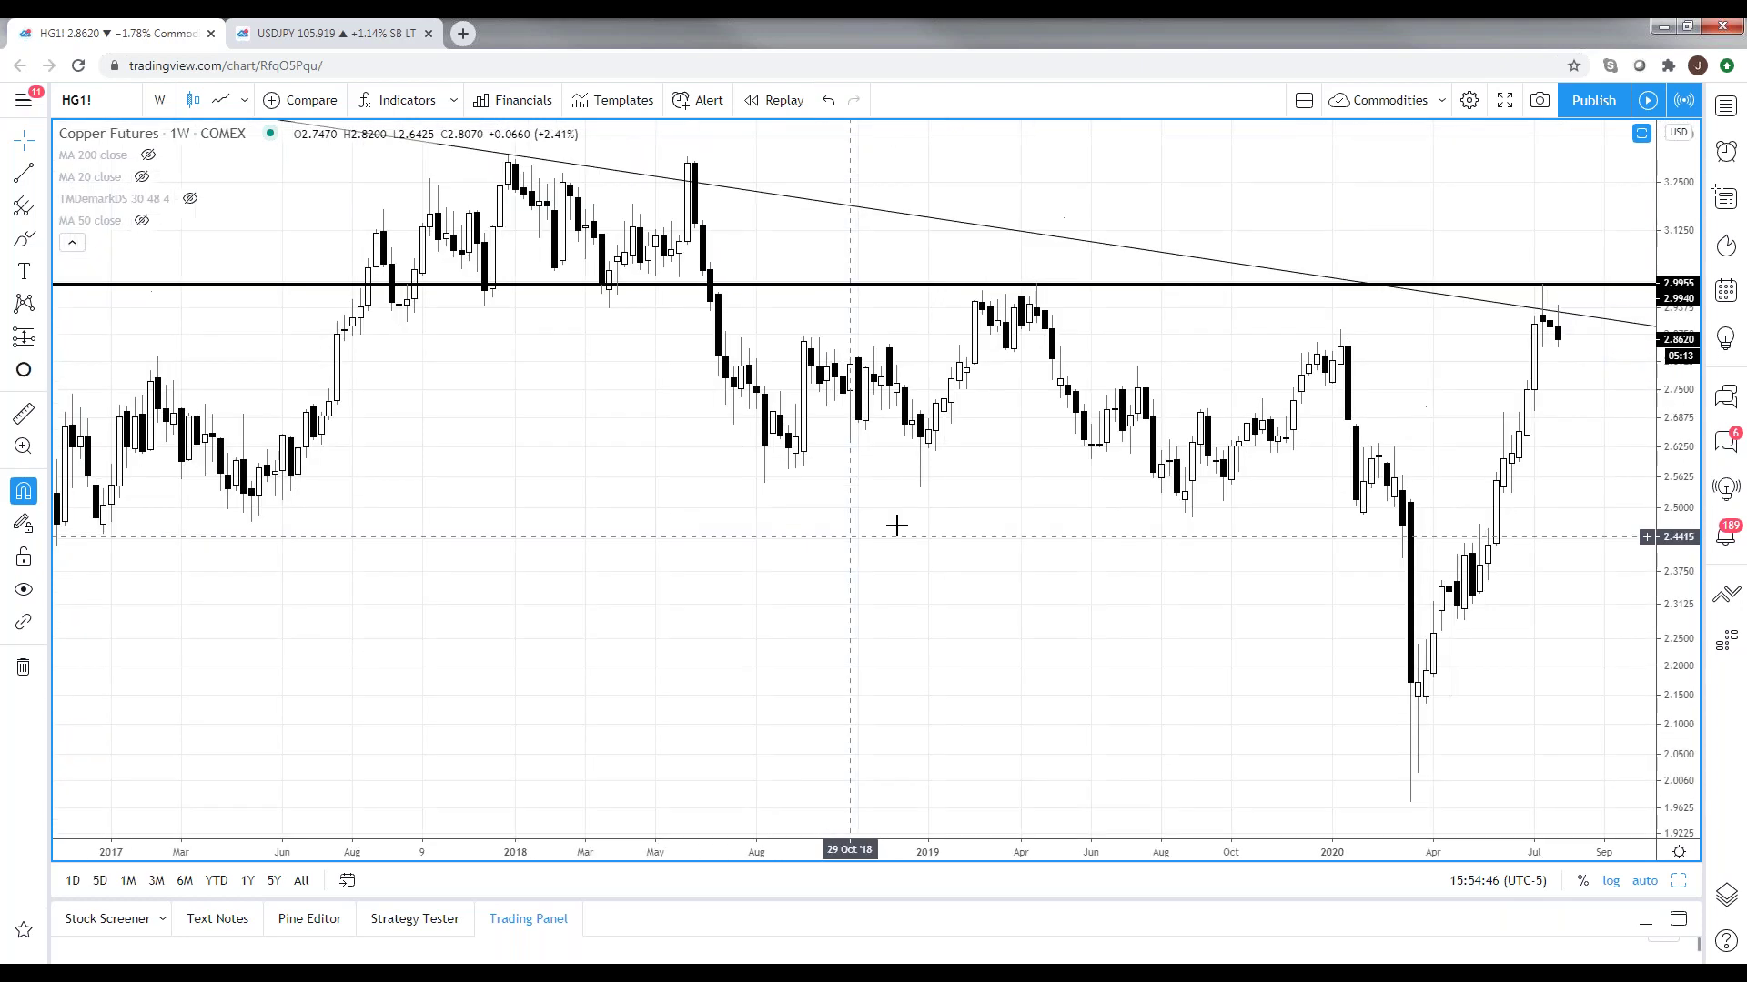
pyautogui.scroll(4, 896, 525)
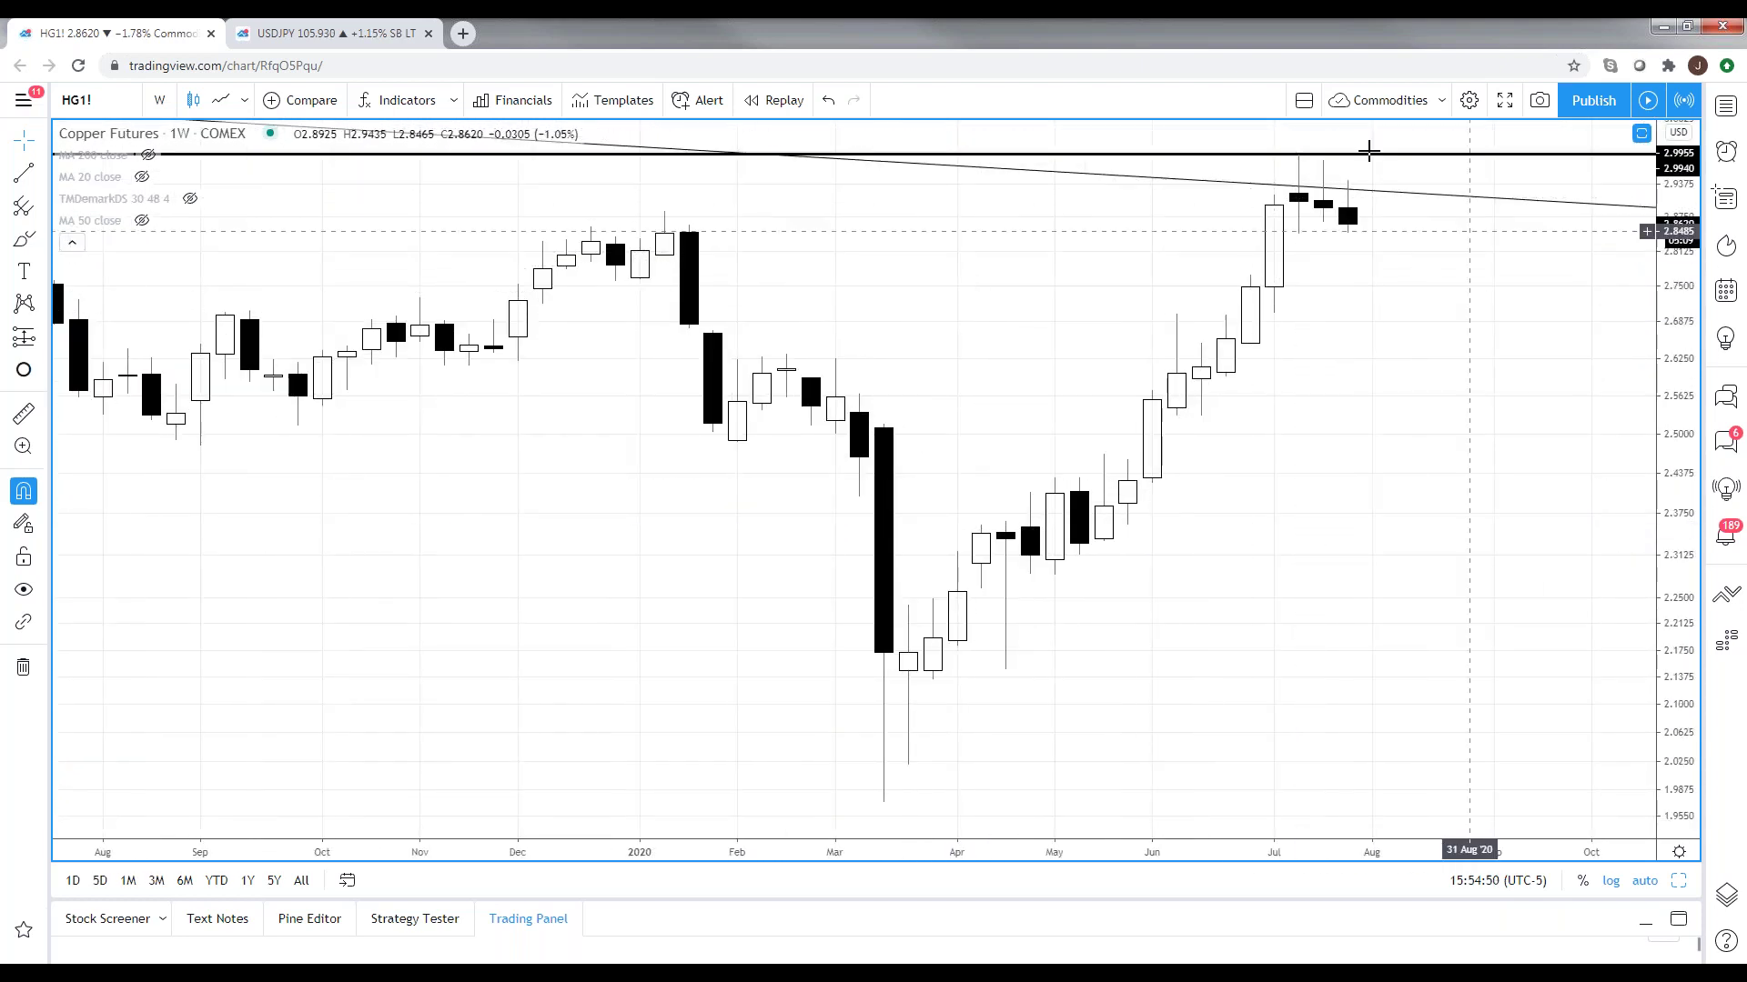
# - Make the hourly copper pane active and maximize it with Alt+Enter
pyautogui.hotkey('alt', 'Return')
pyautogui.click(1341, 427)
pyautogui.hotkey('alt', 'Return')
pyautogui.scroll(-5, 1213, 663)
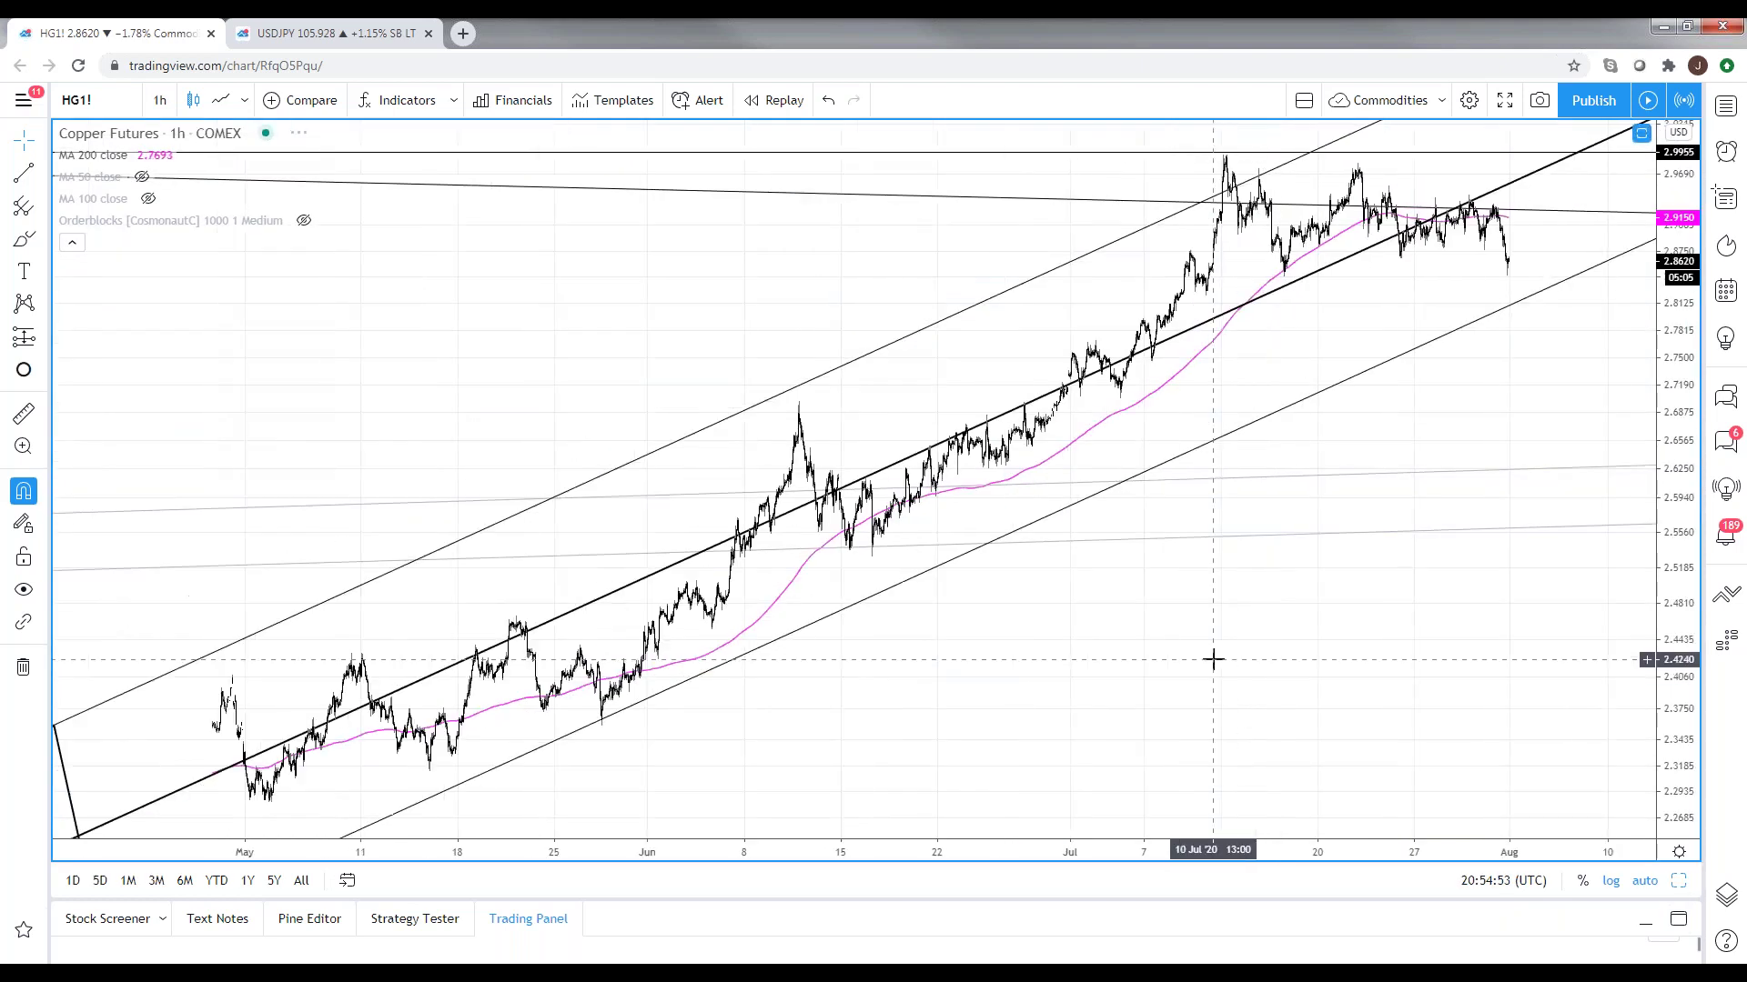
# - Switch the copper chart to the 240 (4-hour) interval
pyautogui.scroll(-8, 1206, 659)
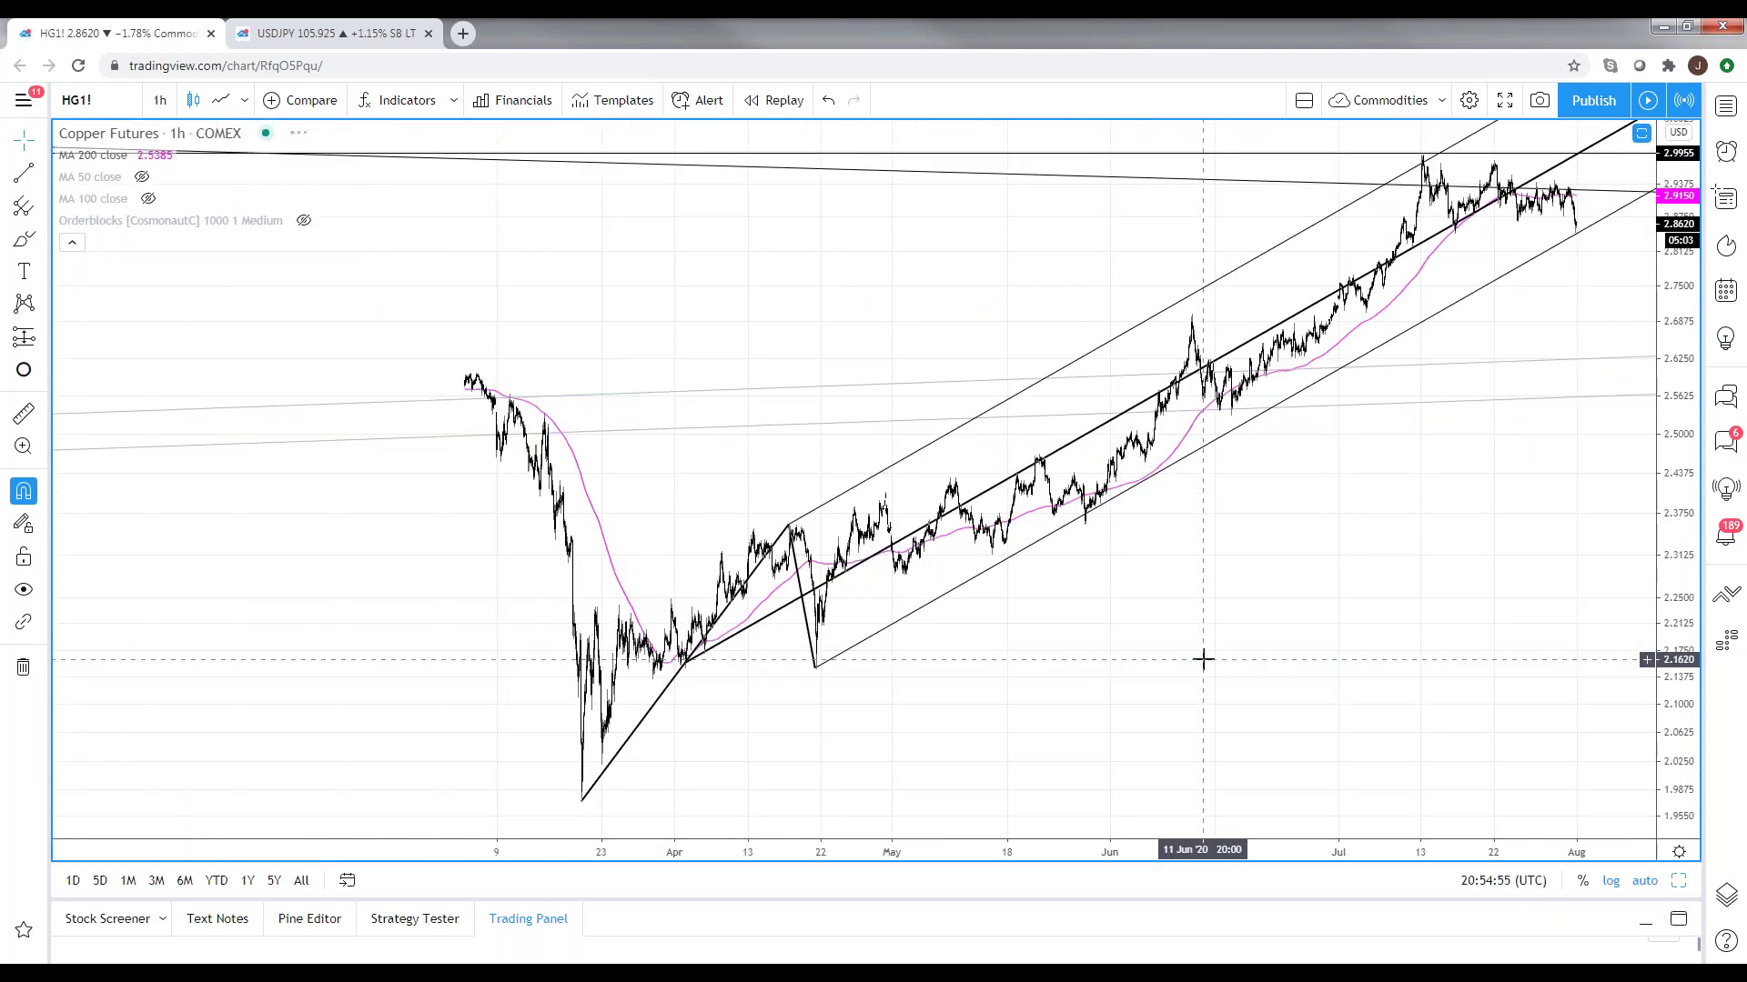
pyautogui.write('240')
pyautogui.press('Return')
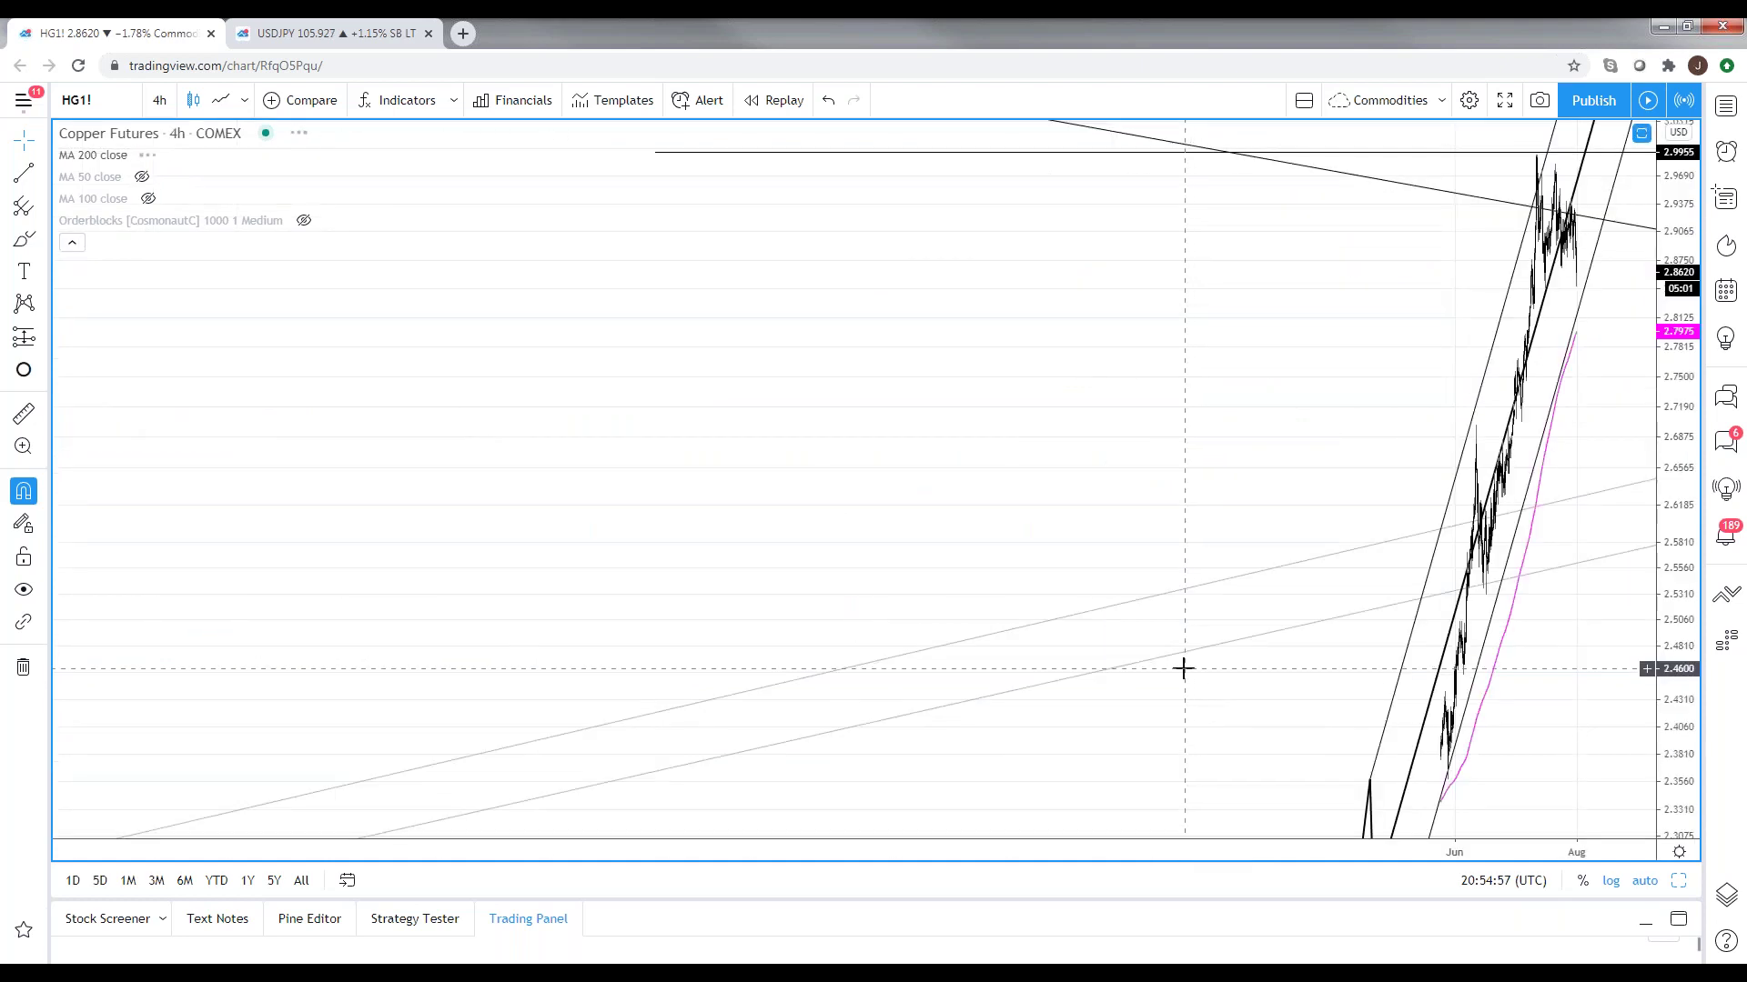
pyautogui.scroll(3, 1068, 761)
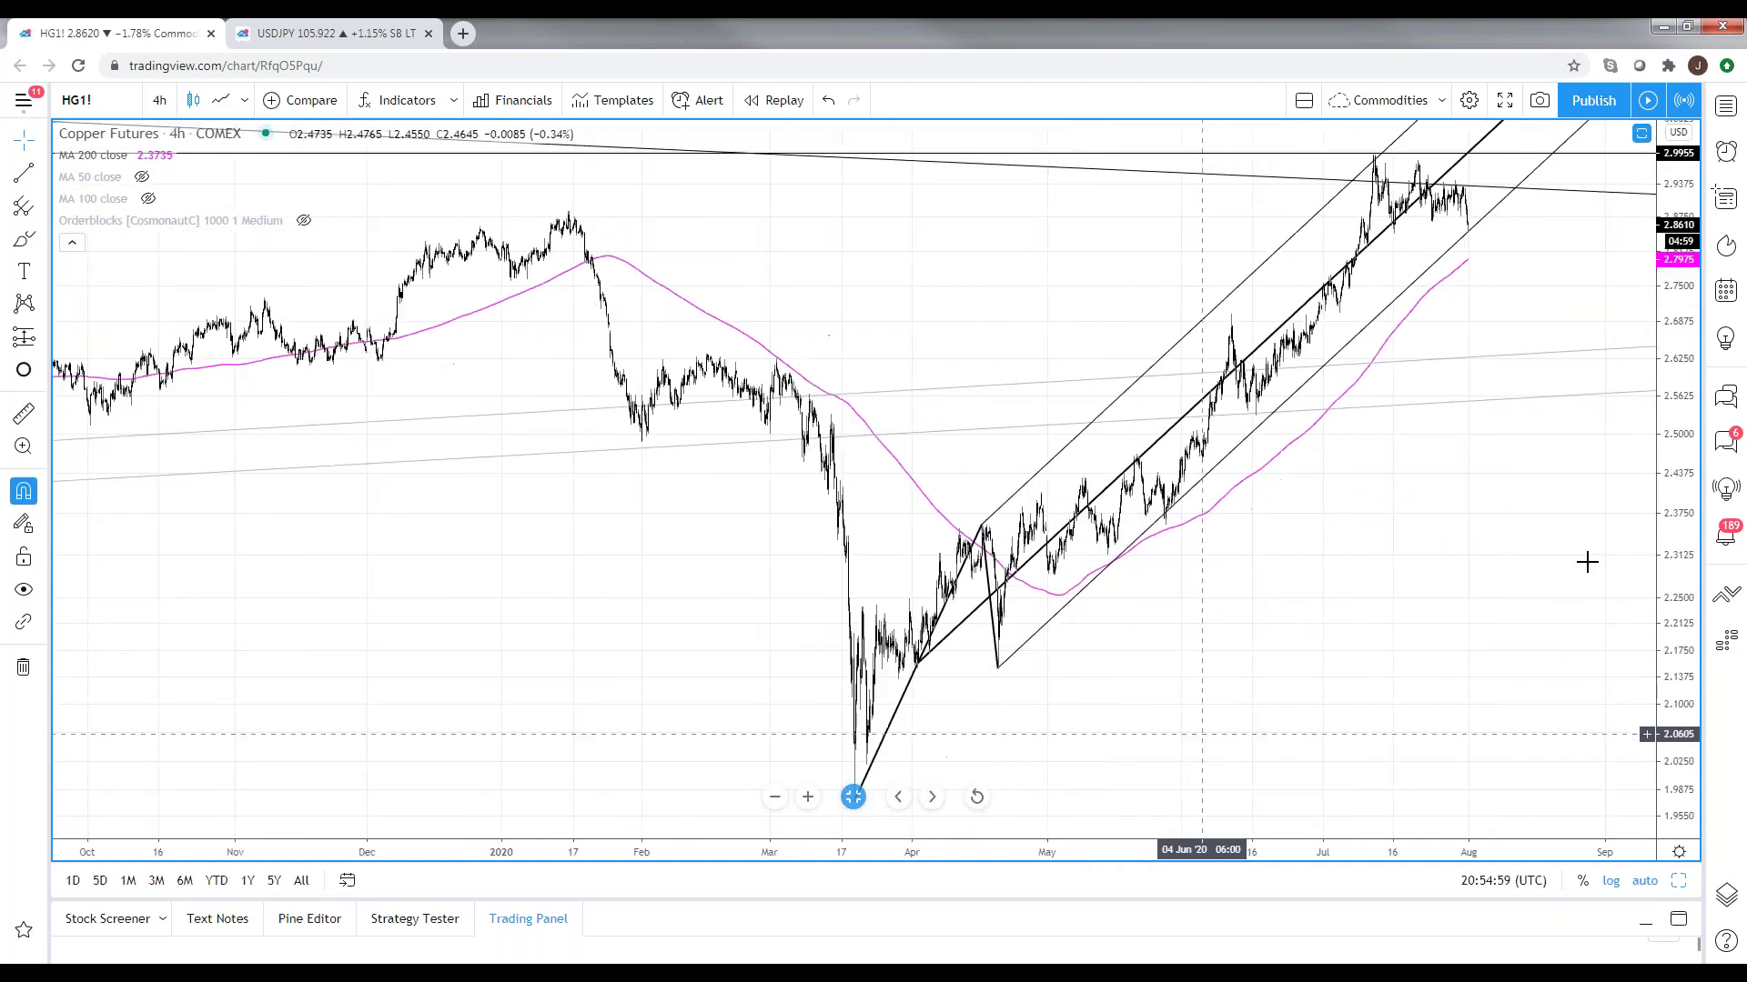
pyautogui.scroll(2, 1508, 535)
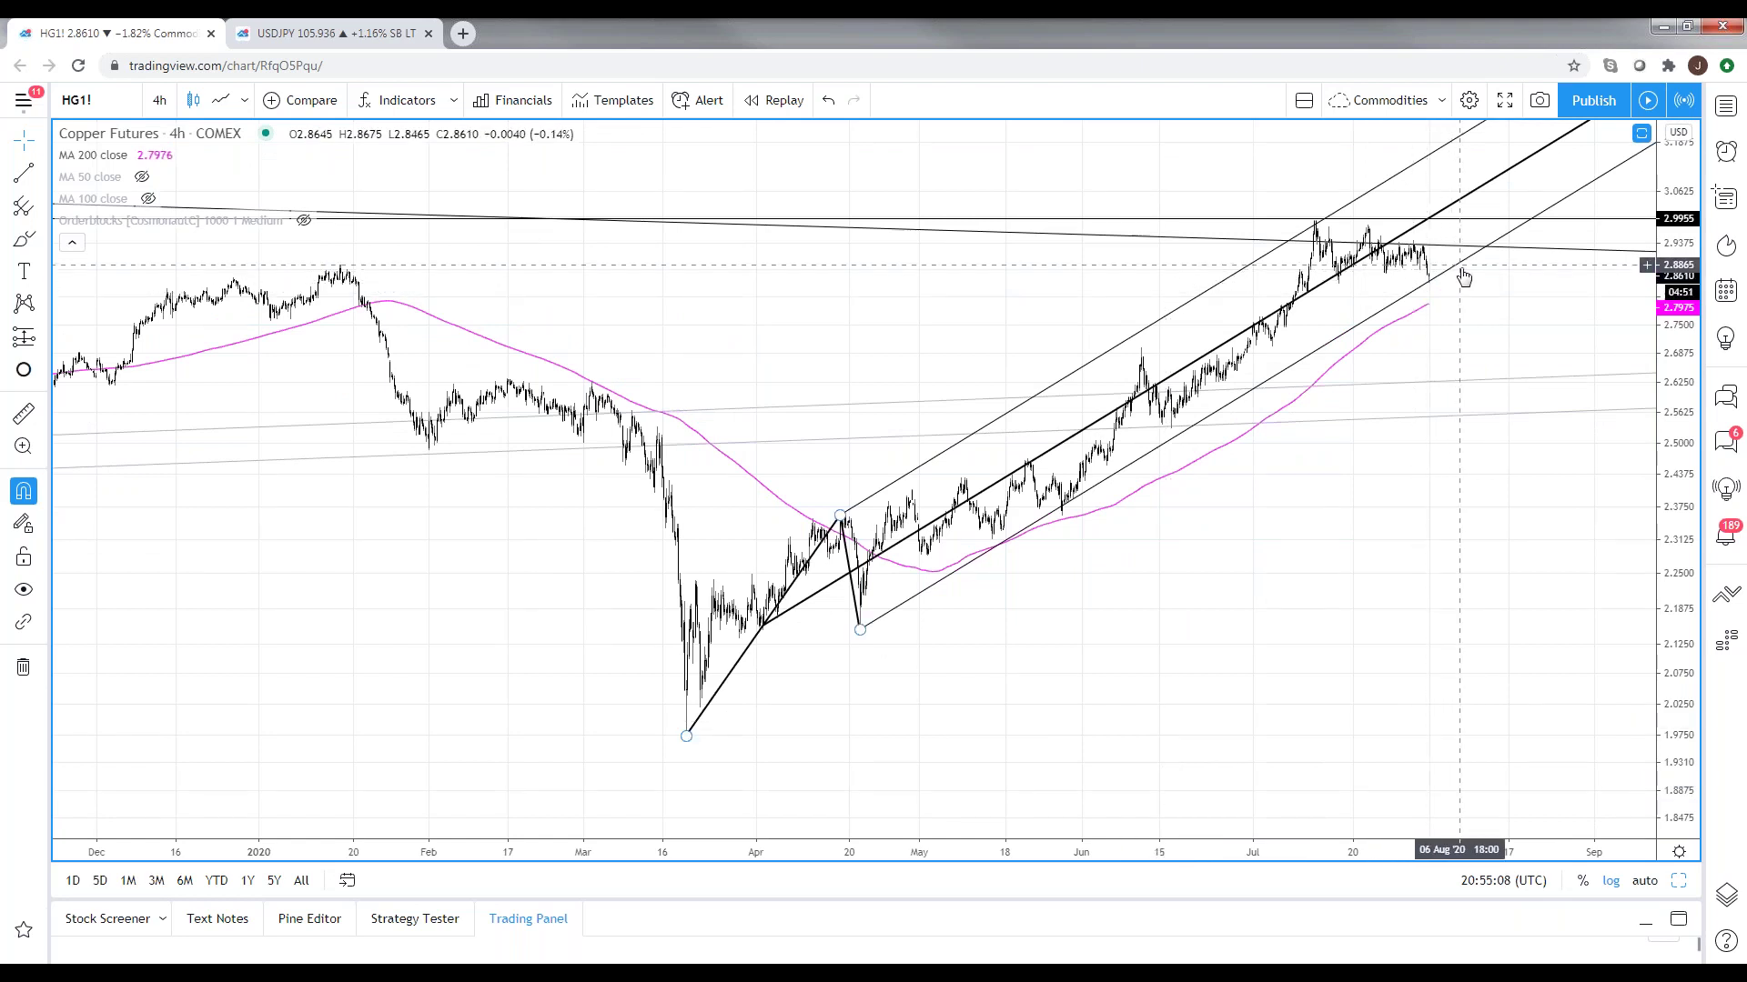
# - Enable the level 3 outer lines in the pitchfork's Style settings
pyautogui.doubleClick(1189, 309)
pyautogui.click(725, 649)
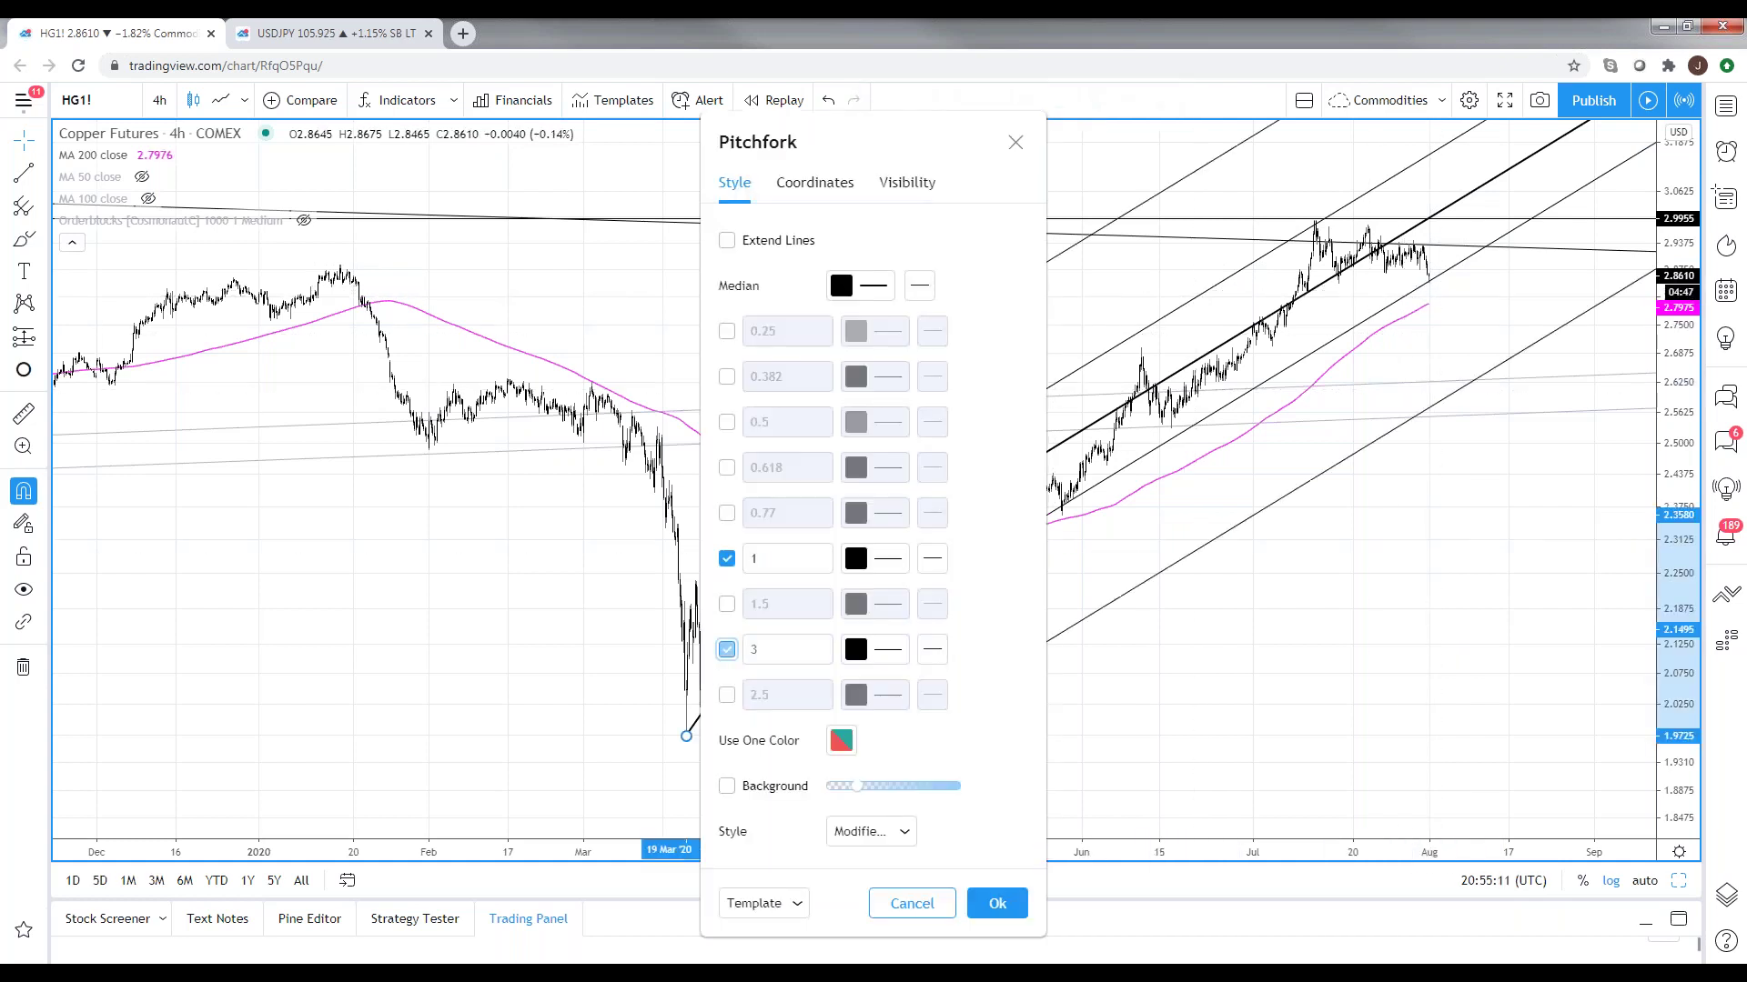
pyautogui.click(347, 667)
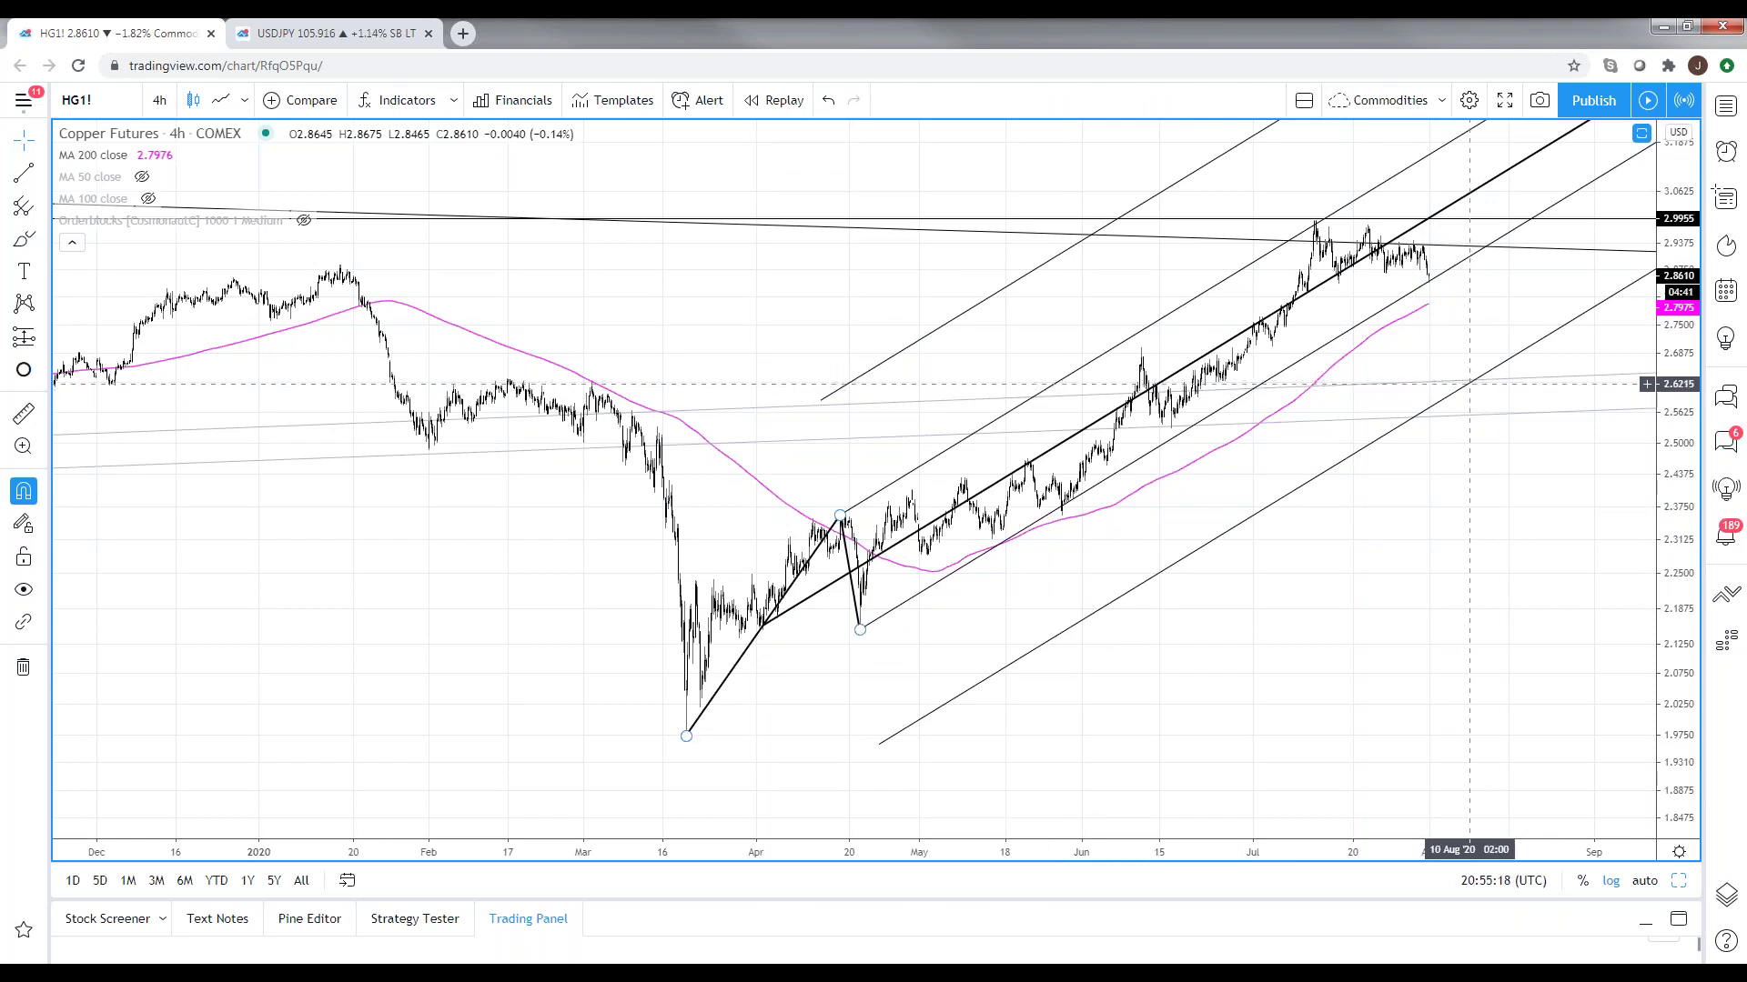
pyautogui.scroll(-2, 1435, 579)
pyautogui.scroll(-1, 1434, 579)
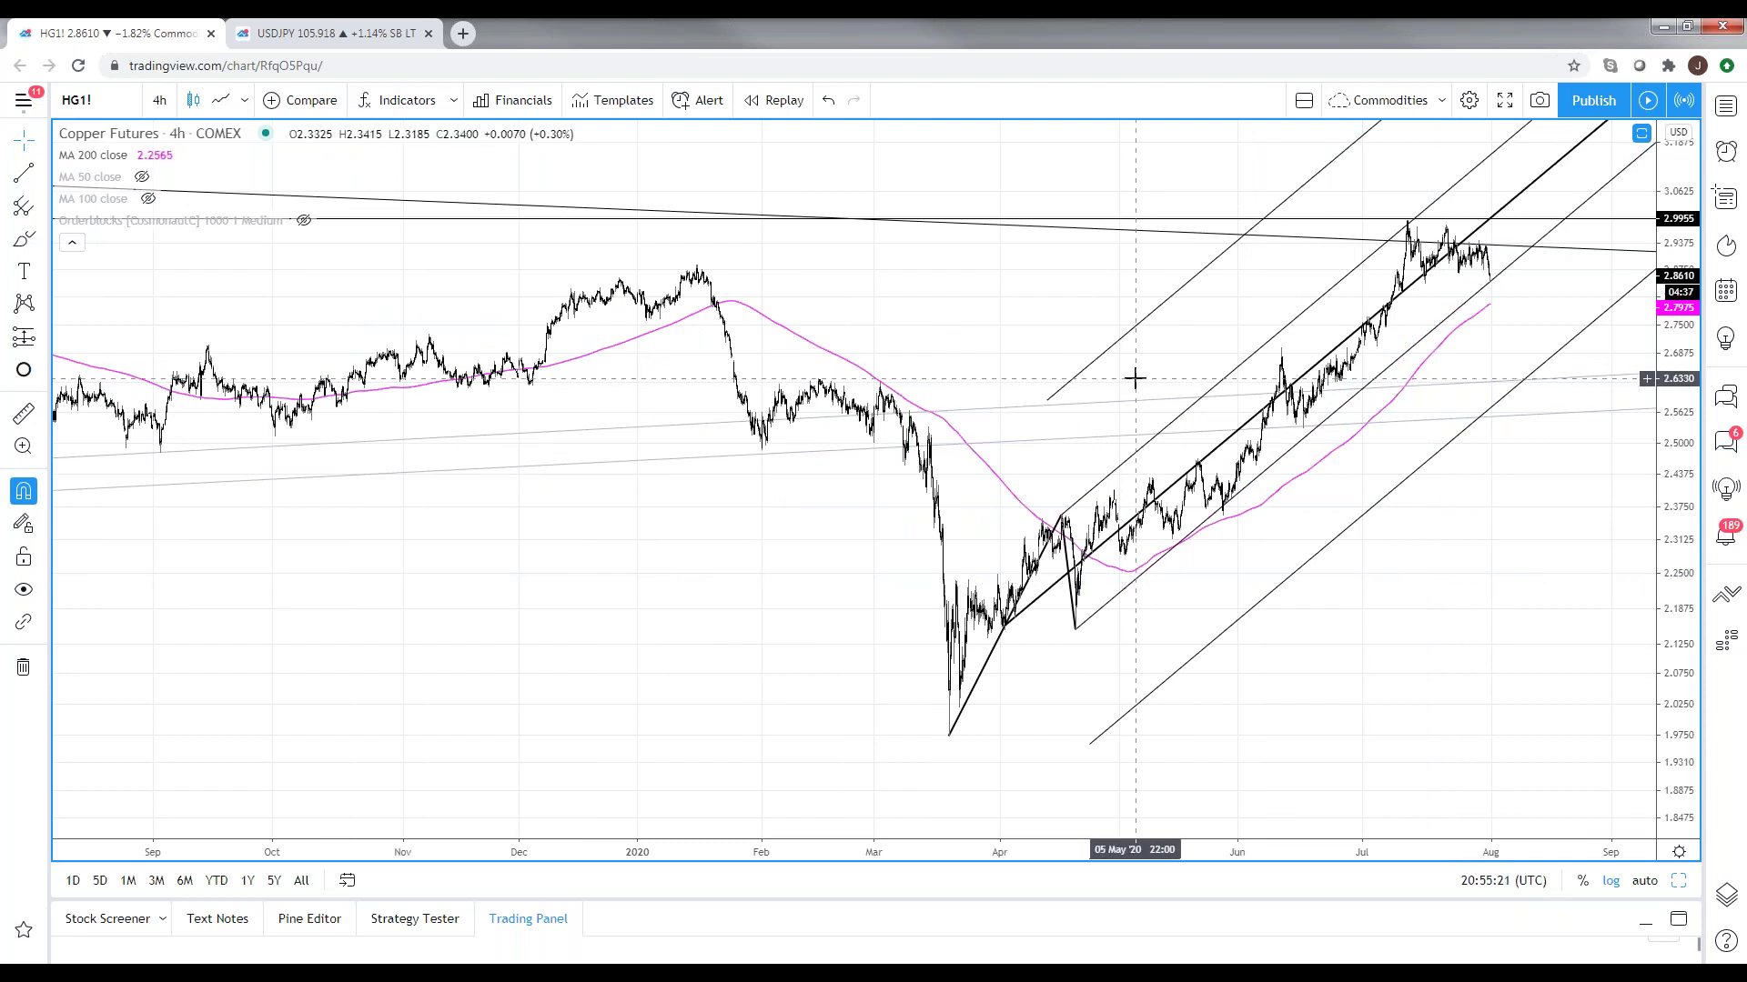
# - Draw a Horizontal Ray support line at 2.6325 on the copper chart
pyautogui.click(43, 173)
pyautogui.click(109, 356)
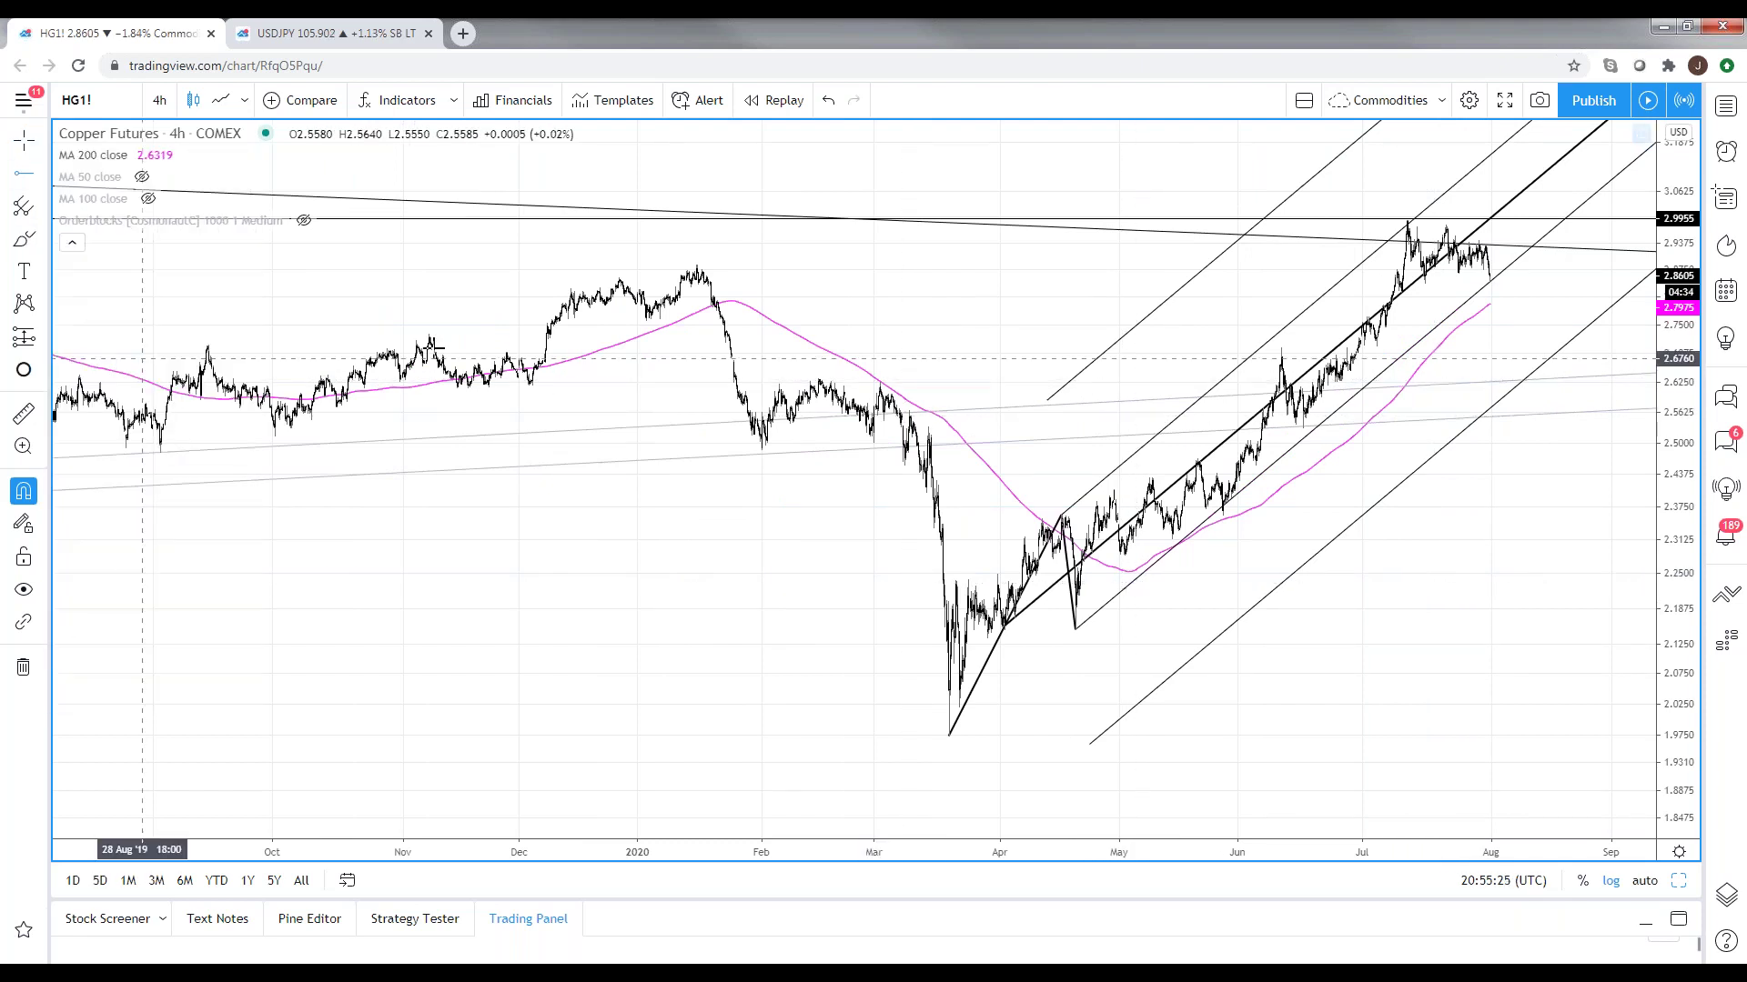
pyautogui.click(820, 357)
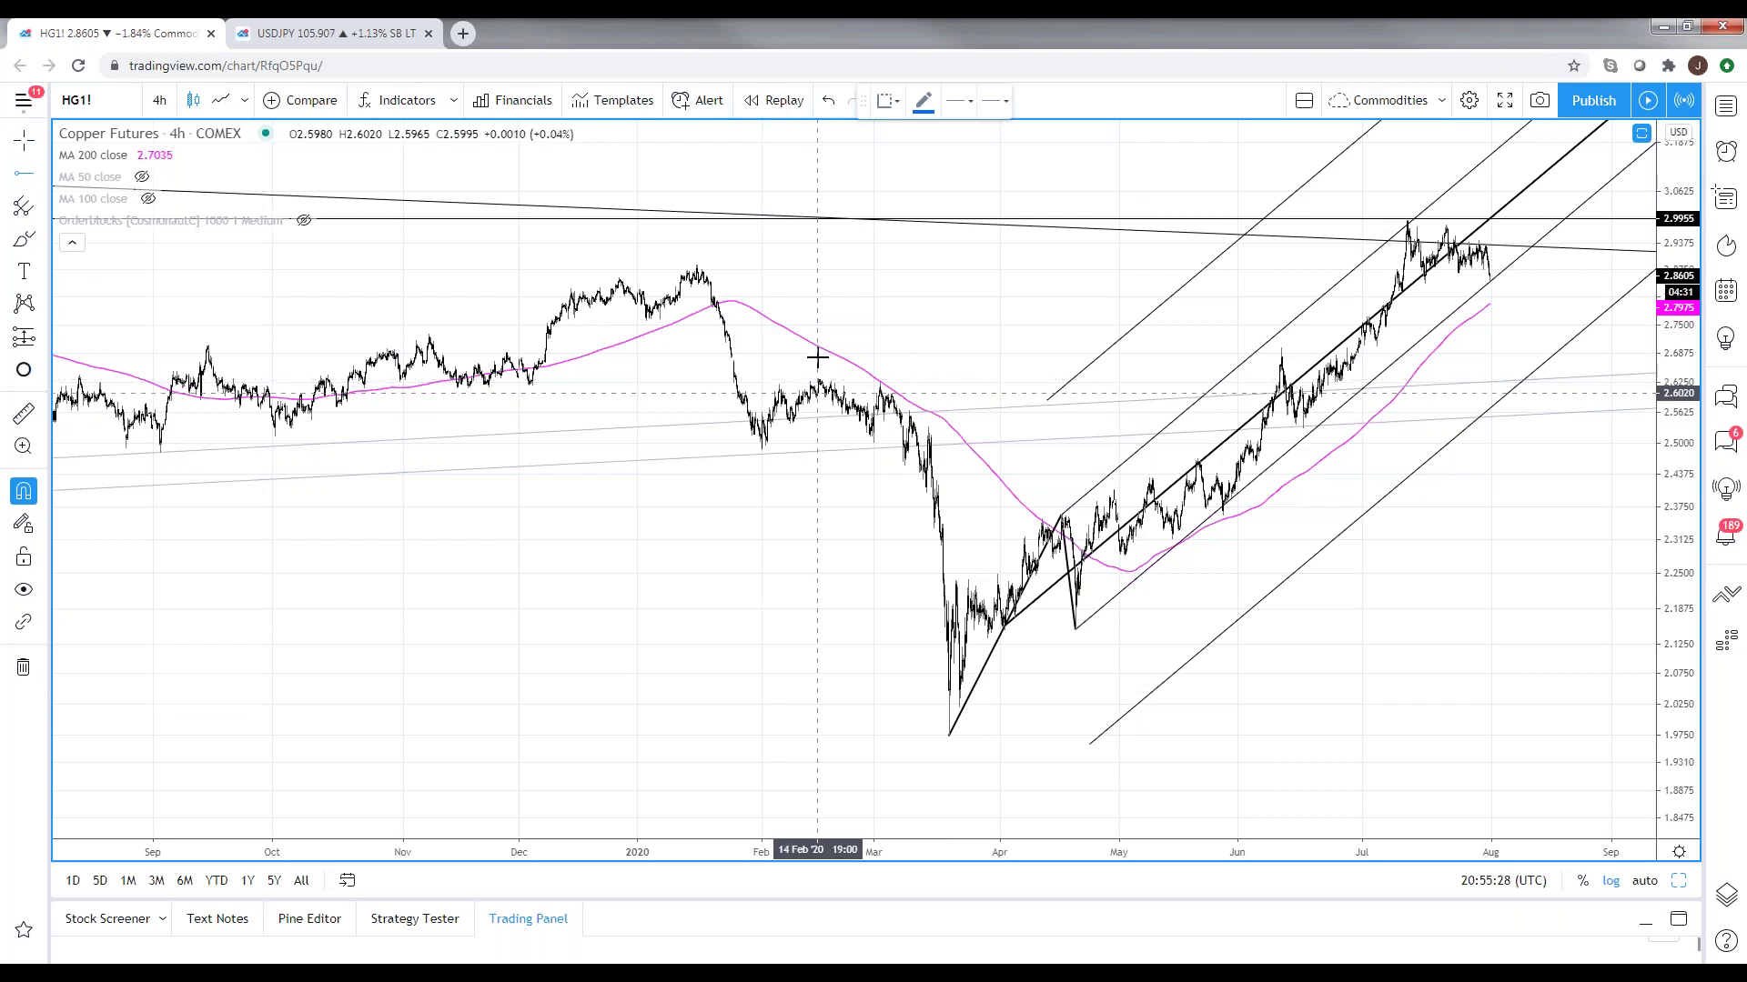
pyautogui.click(818, 359)
pyautogui.click(849, 444)
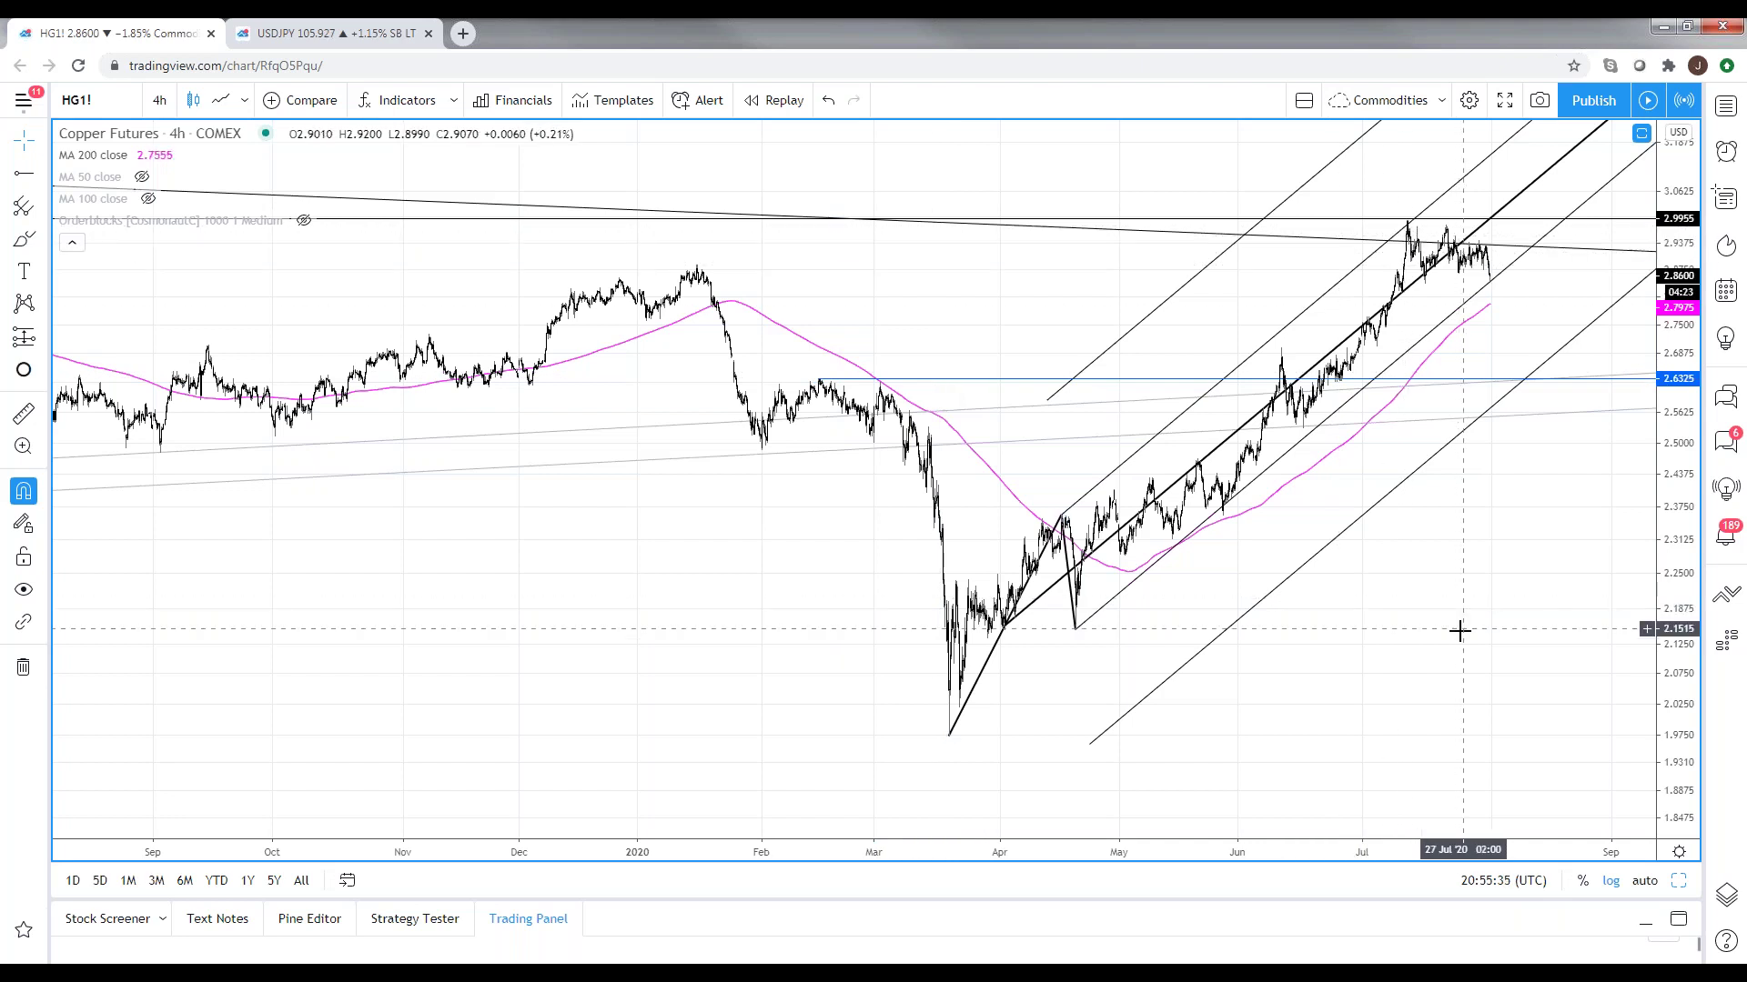
# - Auto-scale the price axis and make the weekly copper pane active
pyautogui.click(1644, 880)
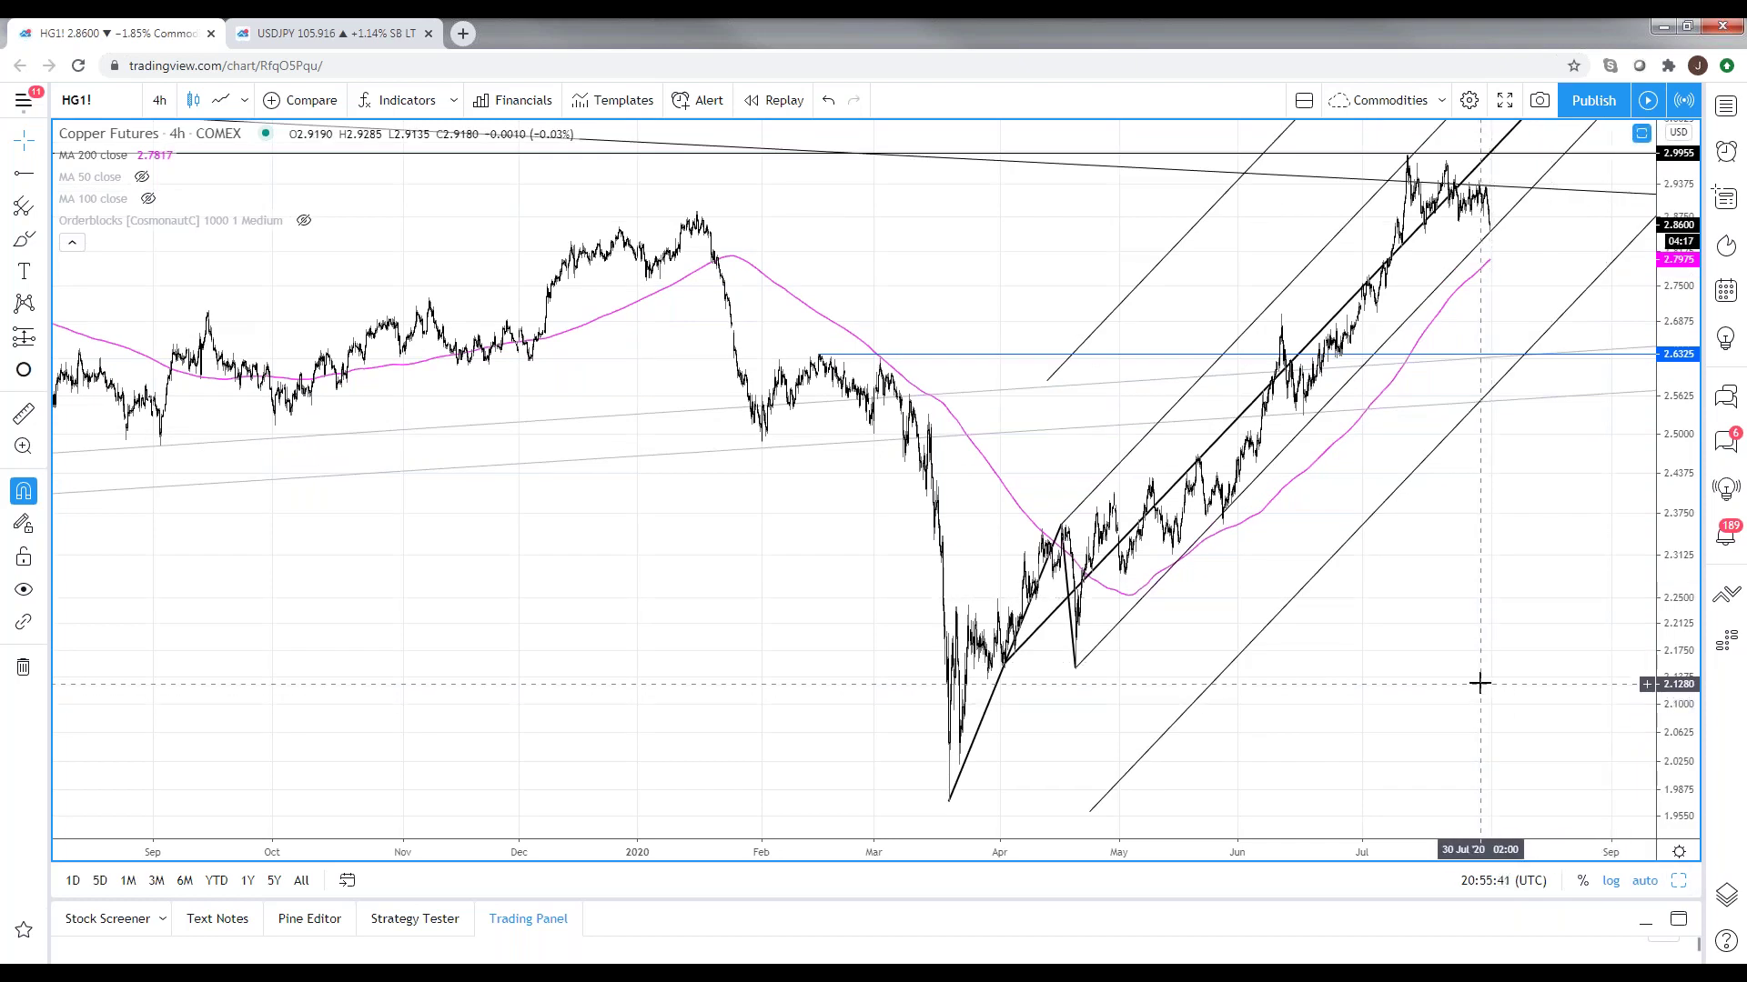
pyautogui.scroll(3, 1450, 690)
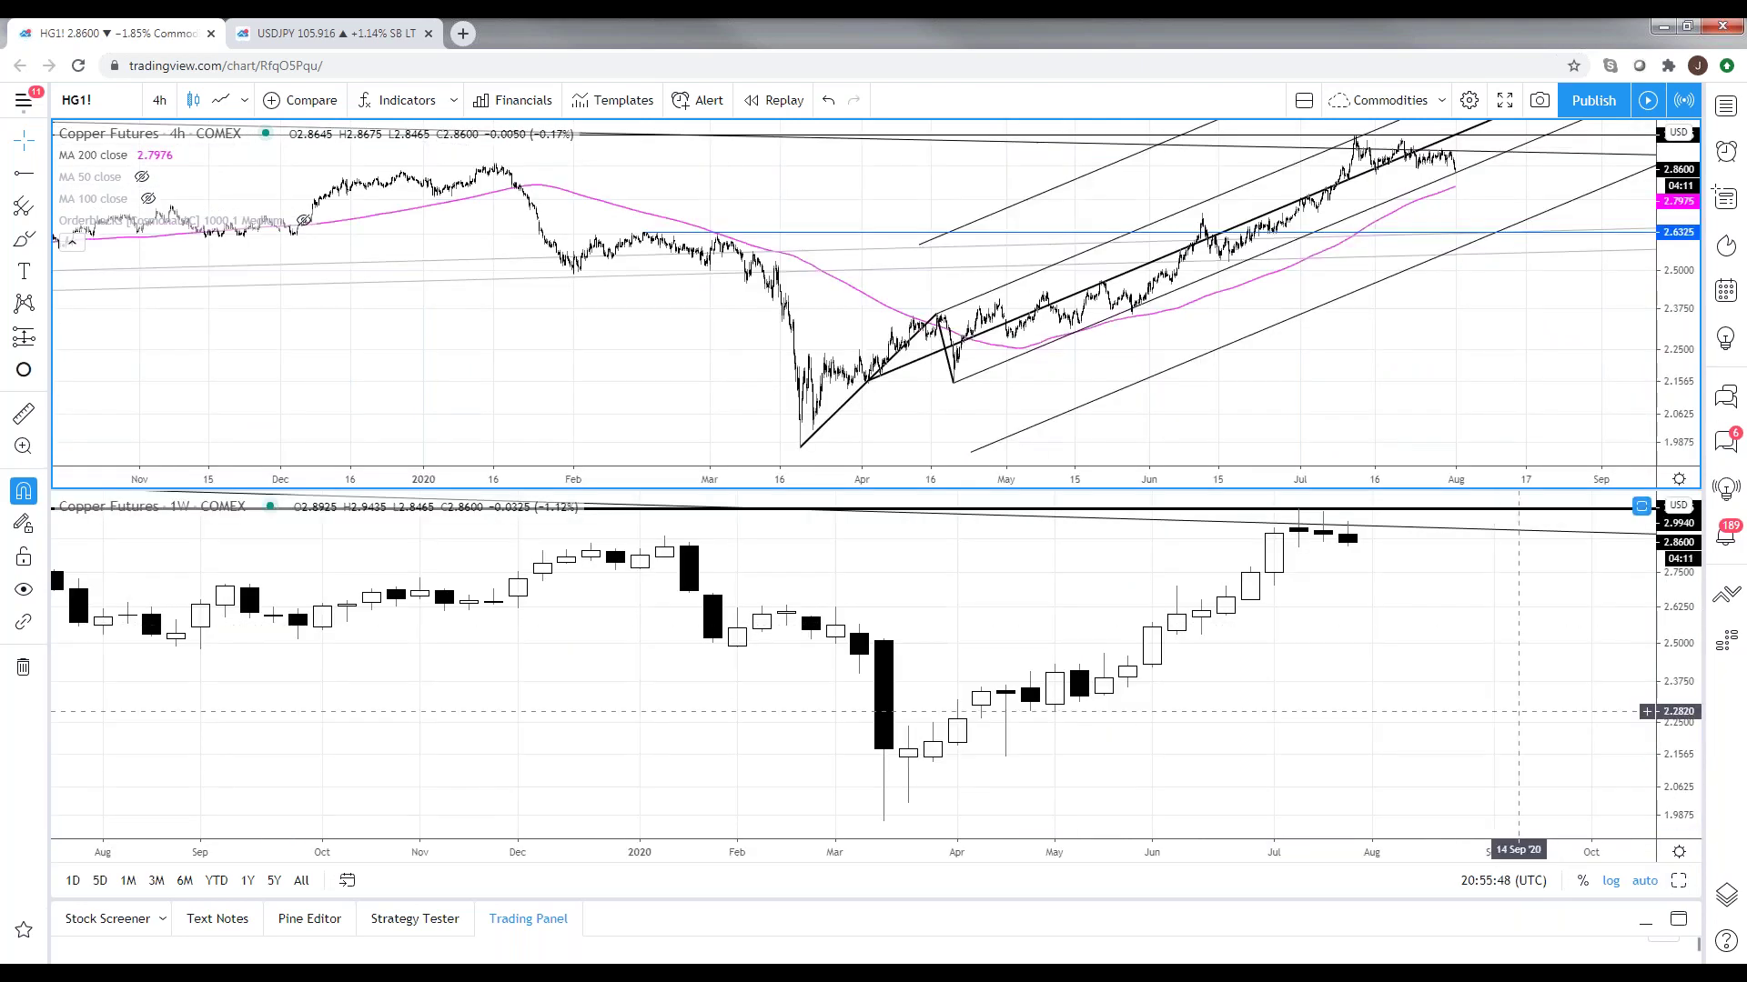
pyautogui.click(1576, 760)
pyautogui.hotkey('alt', 'Return')
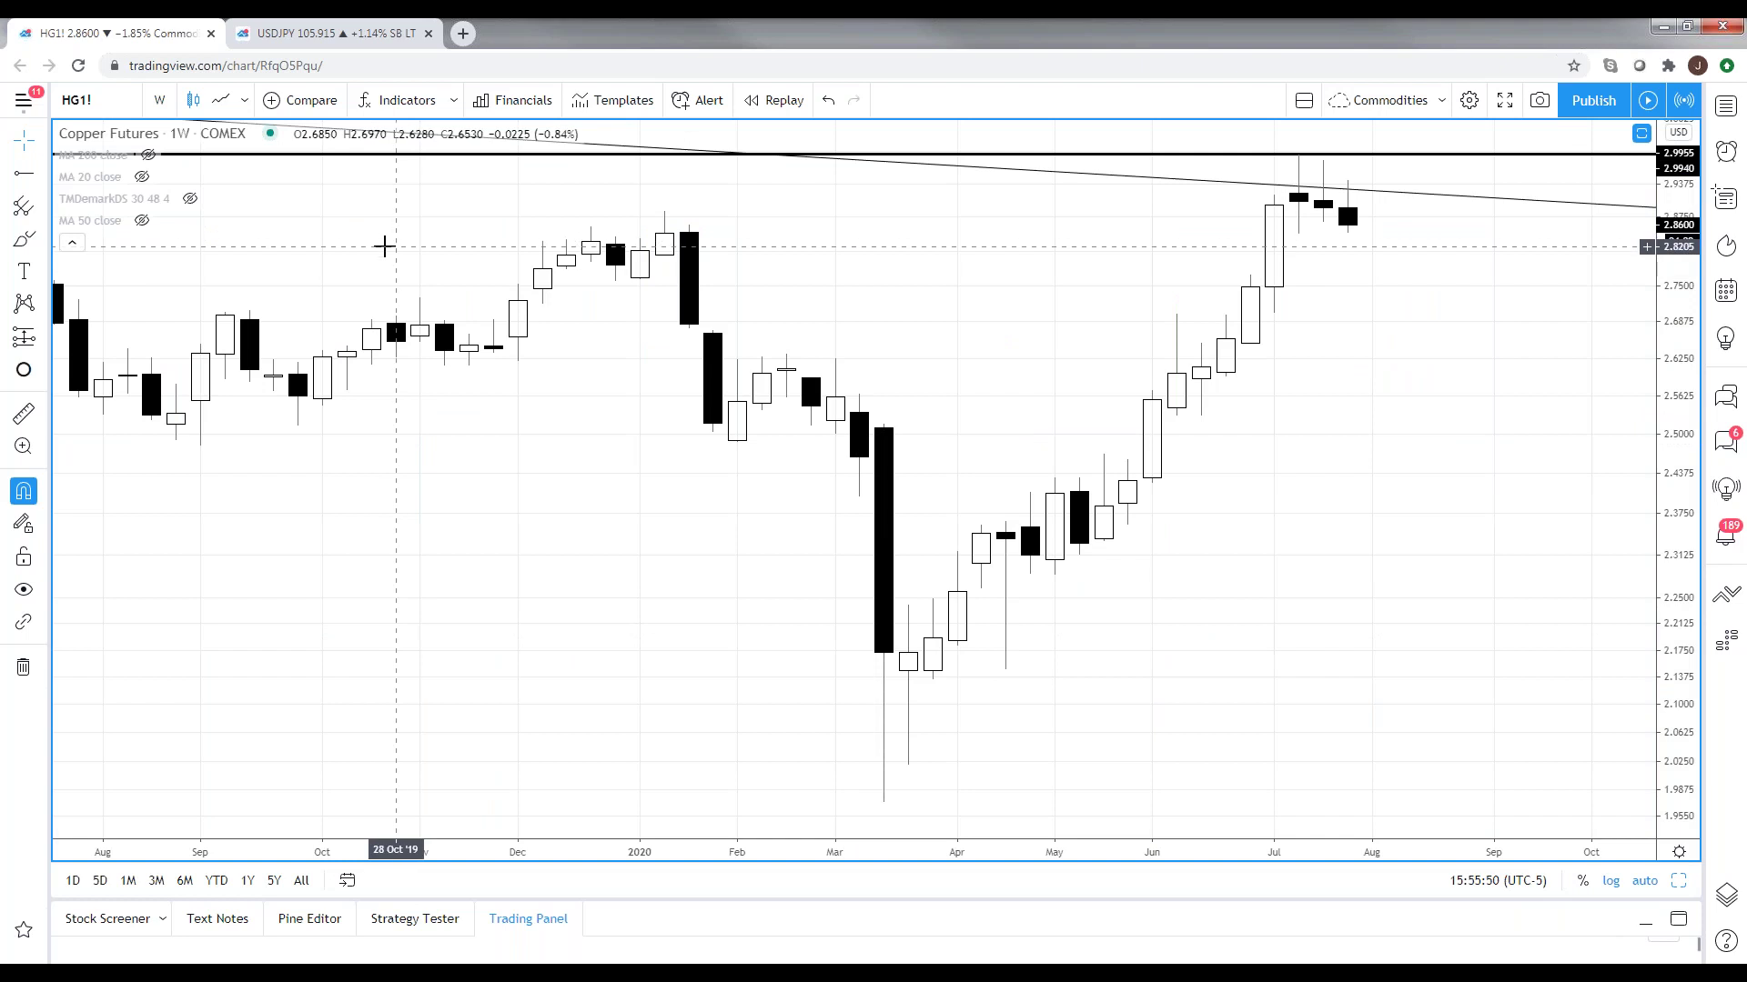
pyautogui.write('240')
pyautogui.press('Return')
pyautogui.click(300, 100)
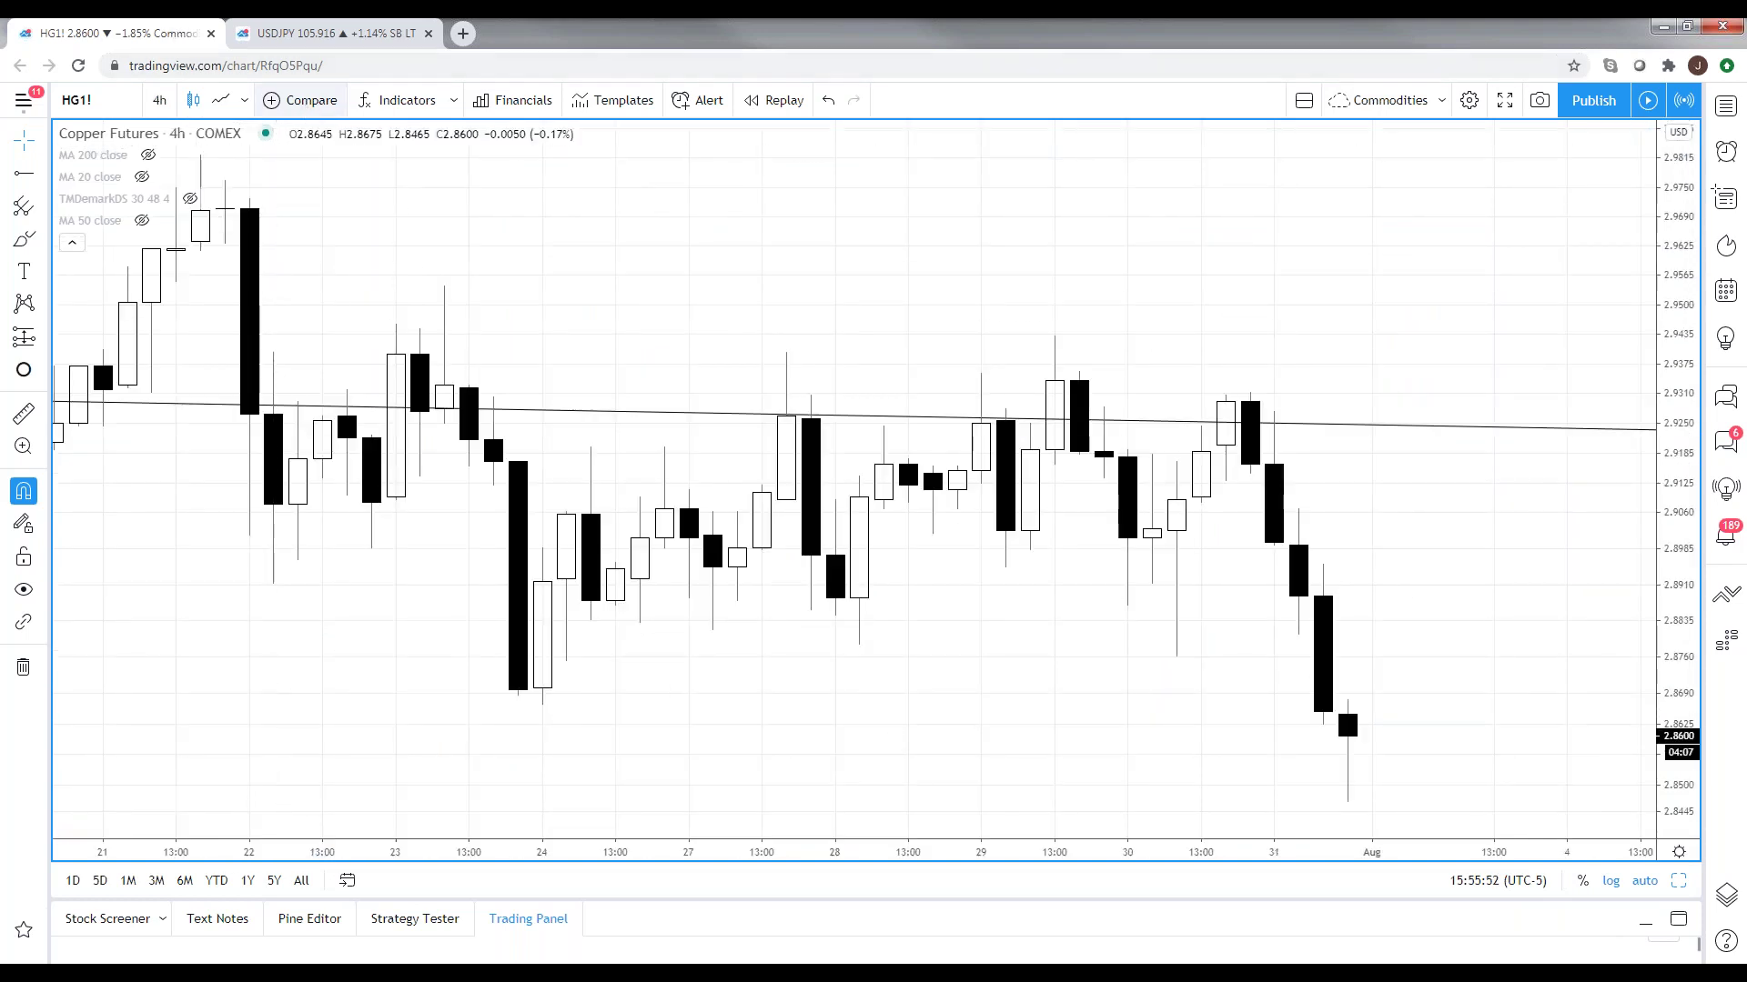
pyautogui.write('AUDUSD')
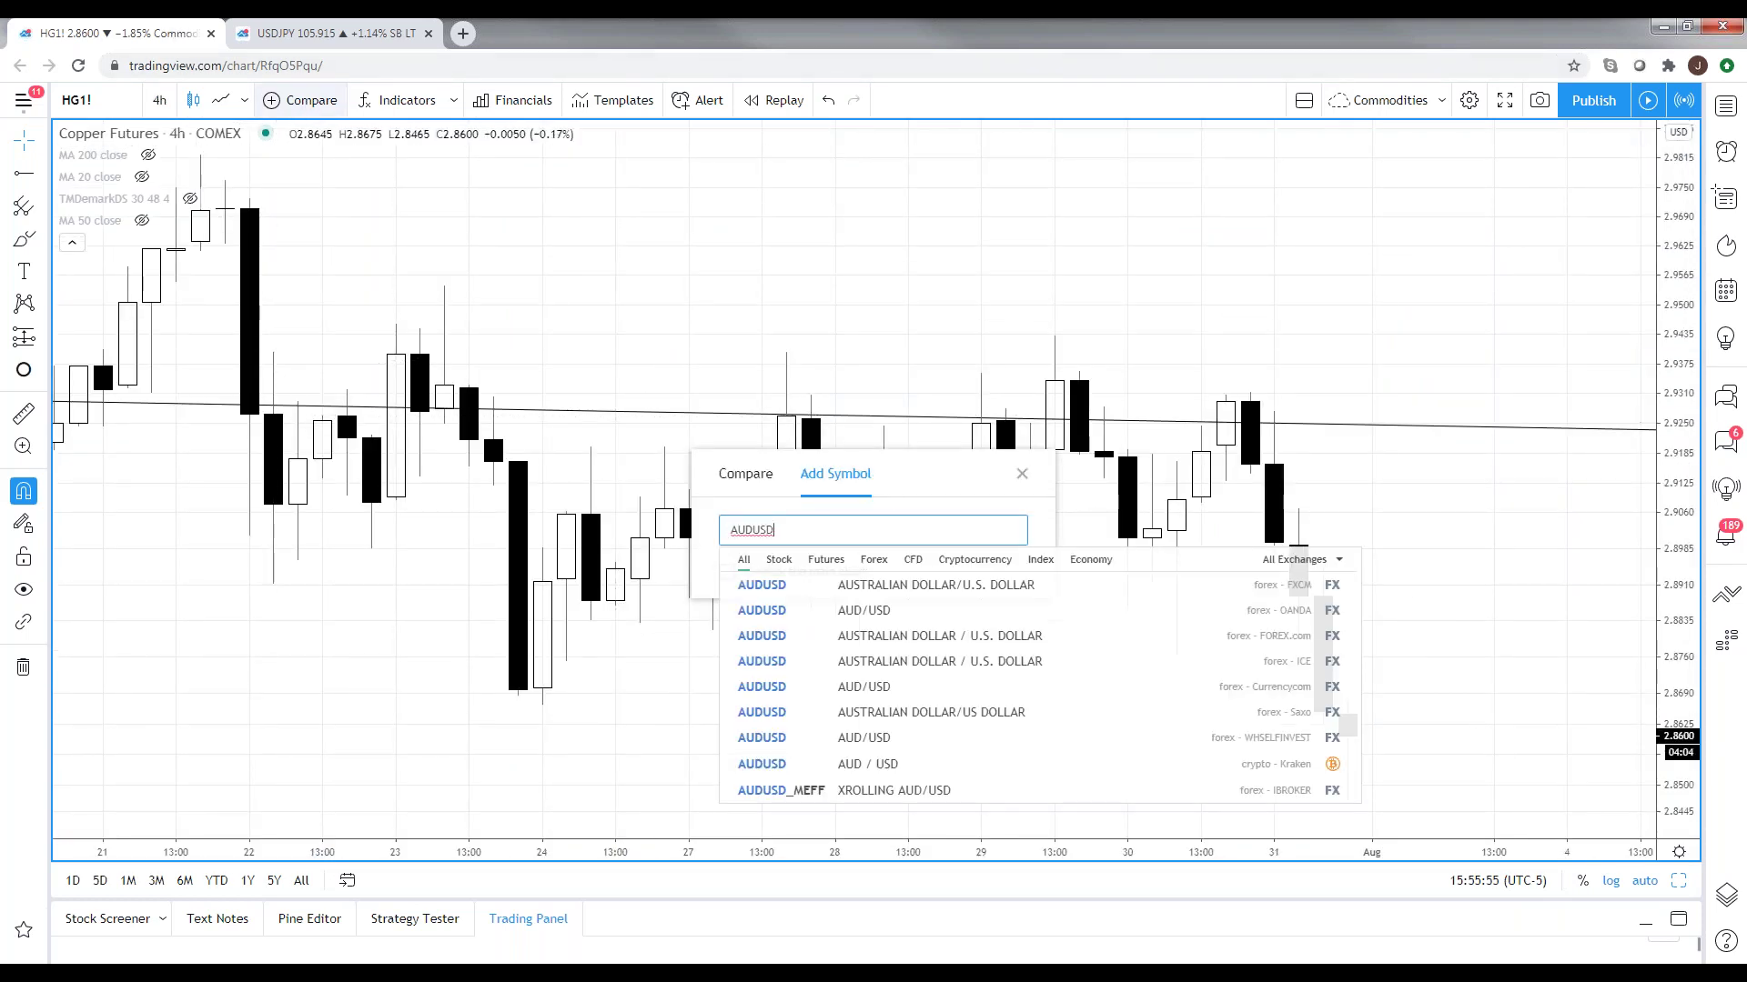
pyautogui.press('Return')
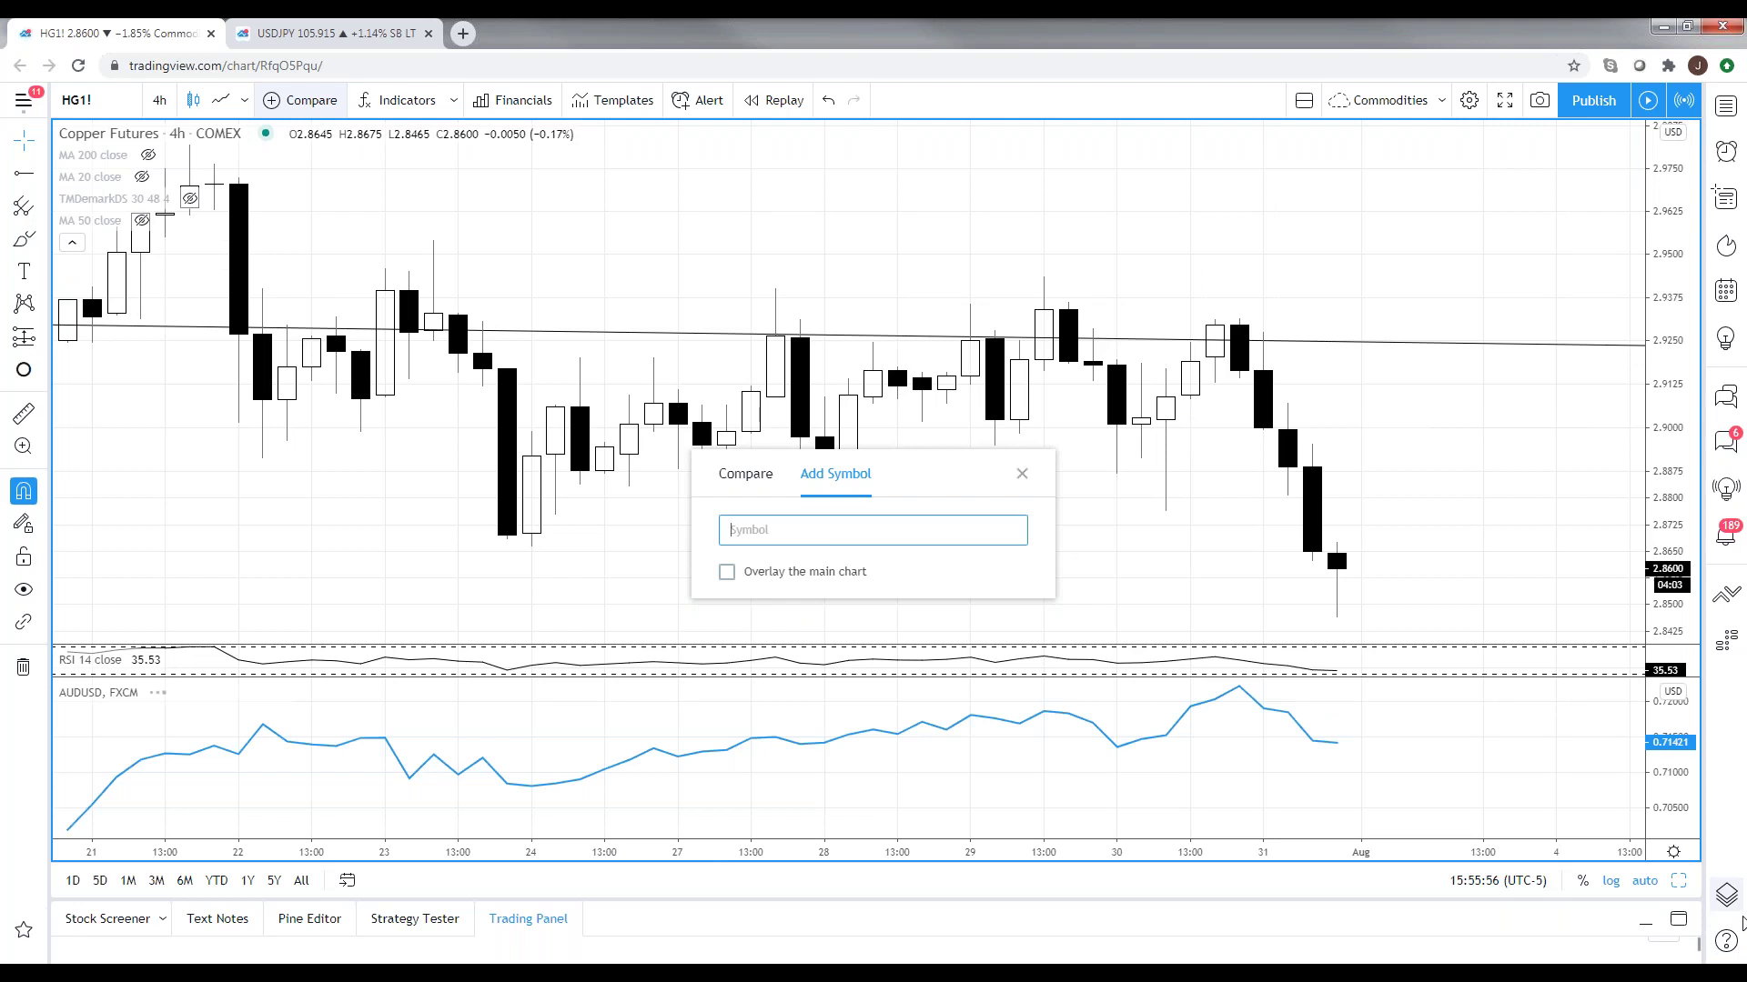
pyautogui.press('Escape')
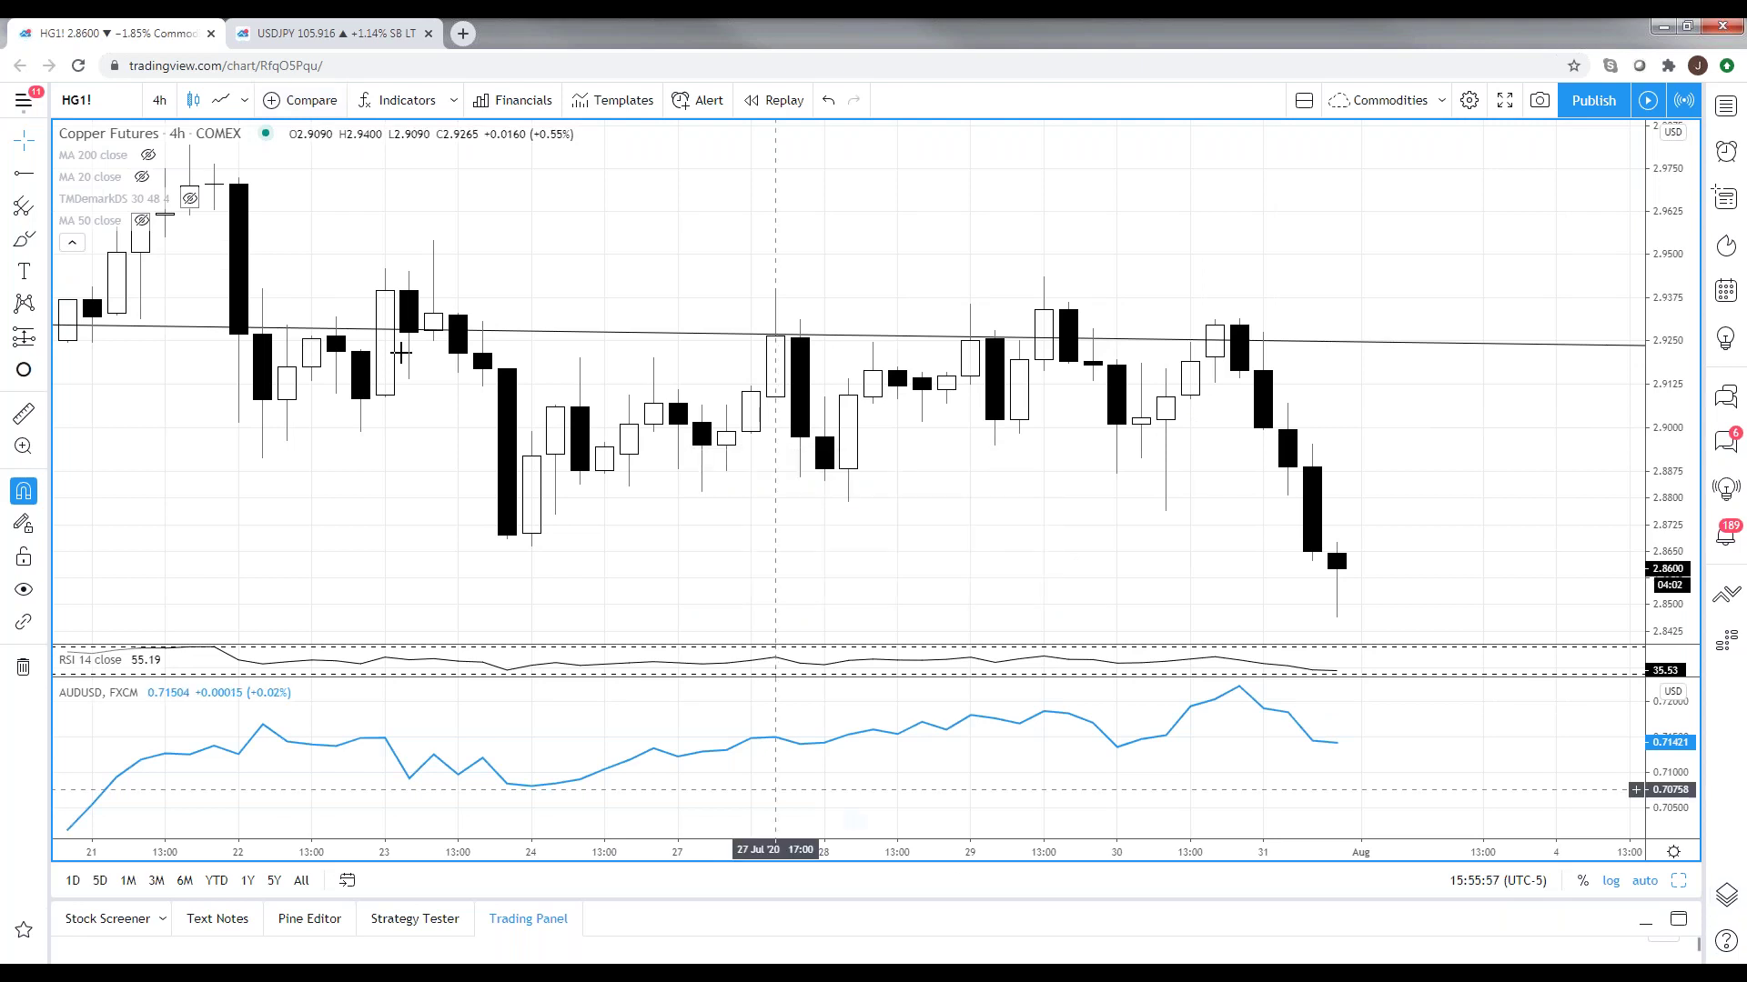
pyautogui.click(223, 100)
pyautogui.scroll(-5, 456, 269)
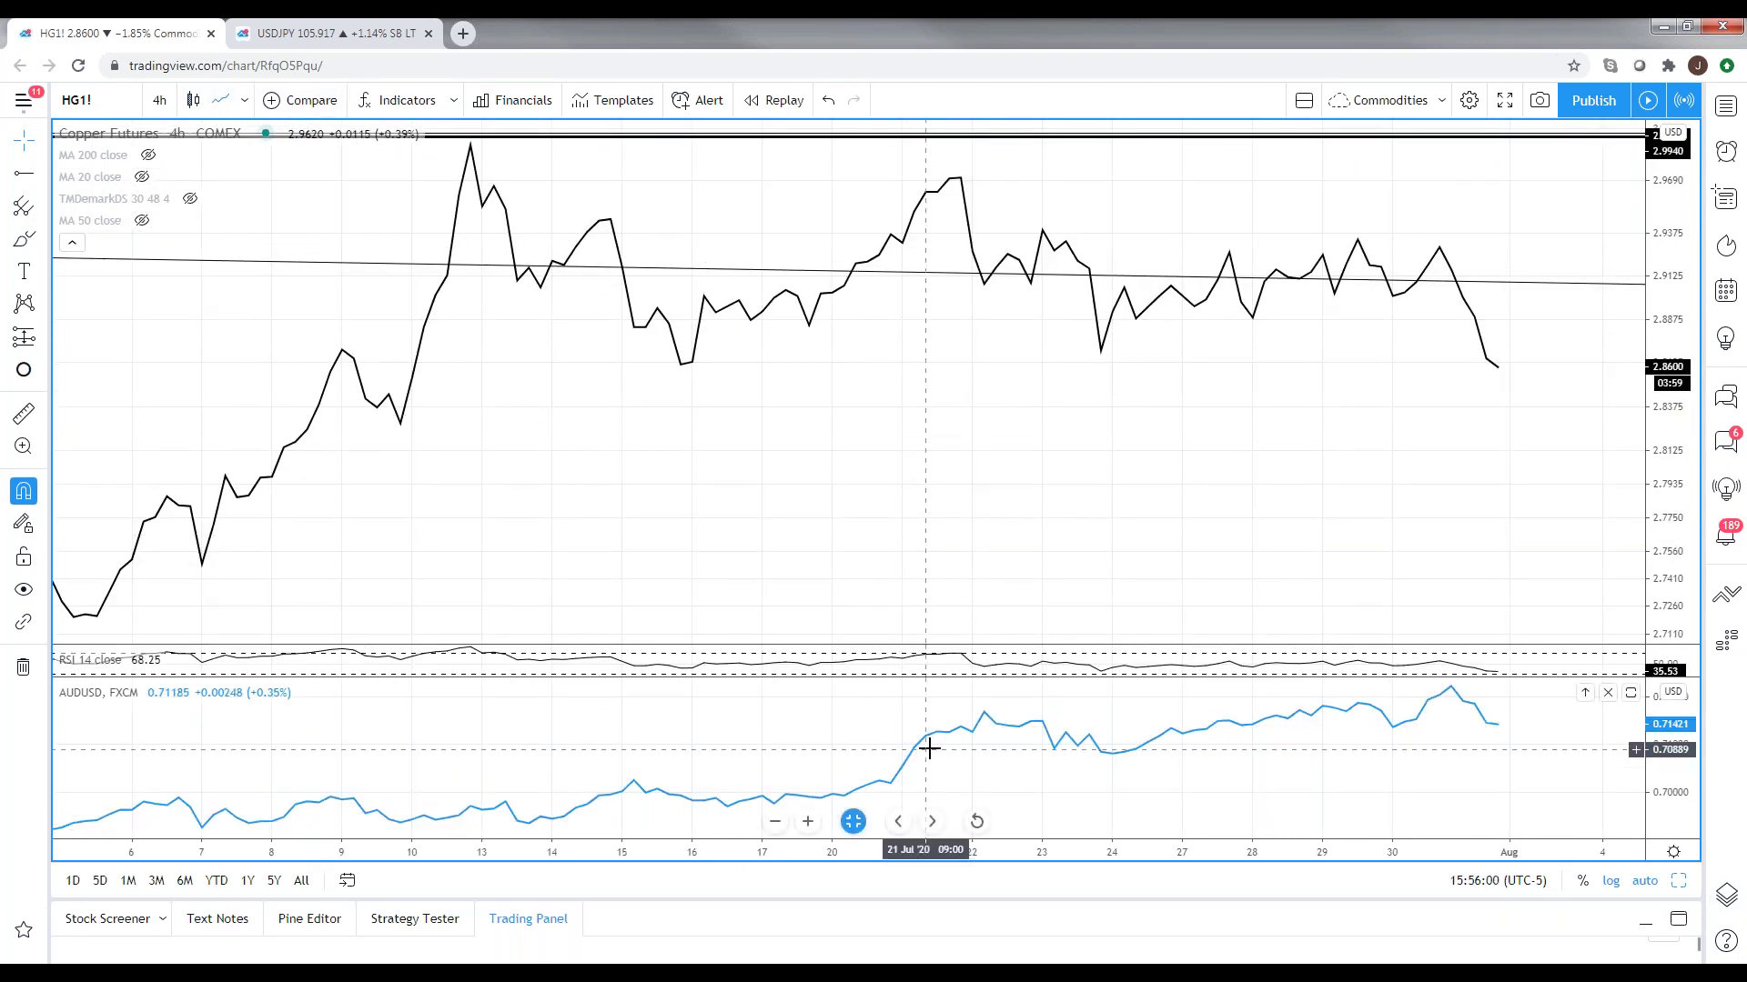
pyautogui.moveTo(928, 748); pyautogui.dragTo(686, 491)
pyautogui.scroll(-10, 687, 493)
pyautogui.scroll(-10, 722, 512)
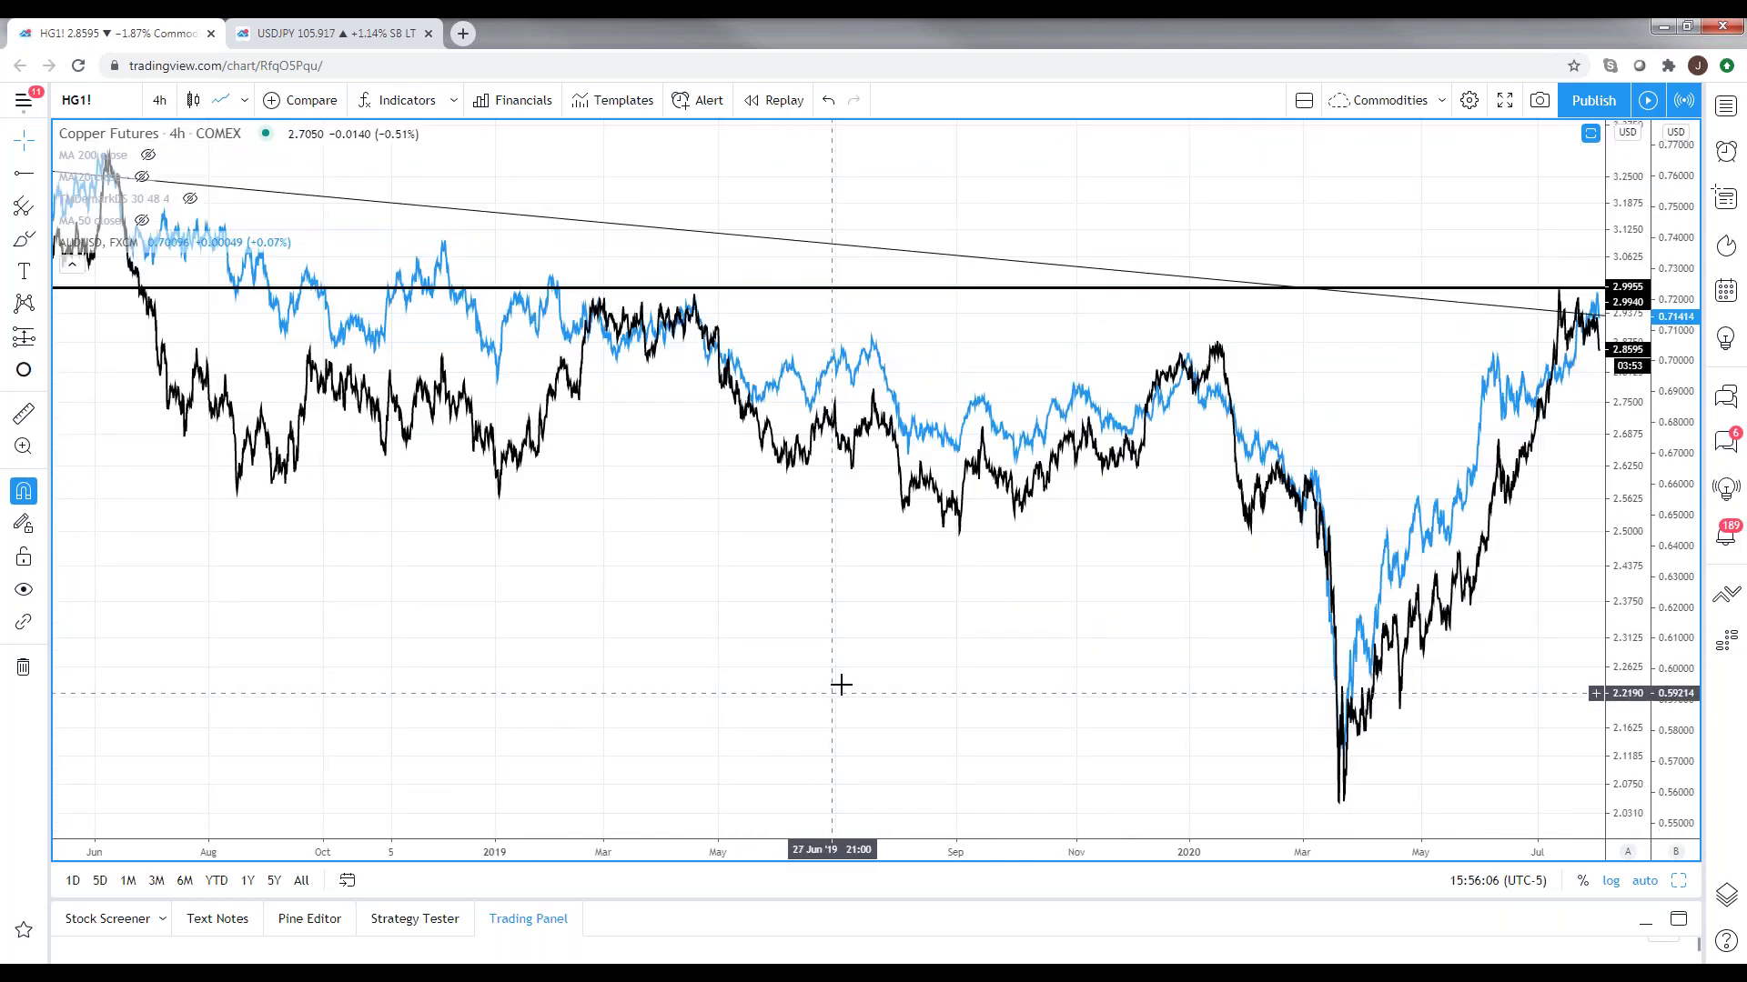
pyautogui.moveTo(841, 684); pyautogui.dragTo(630, 660)
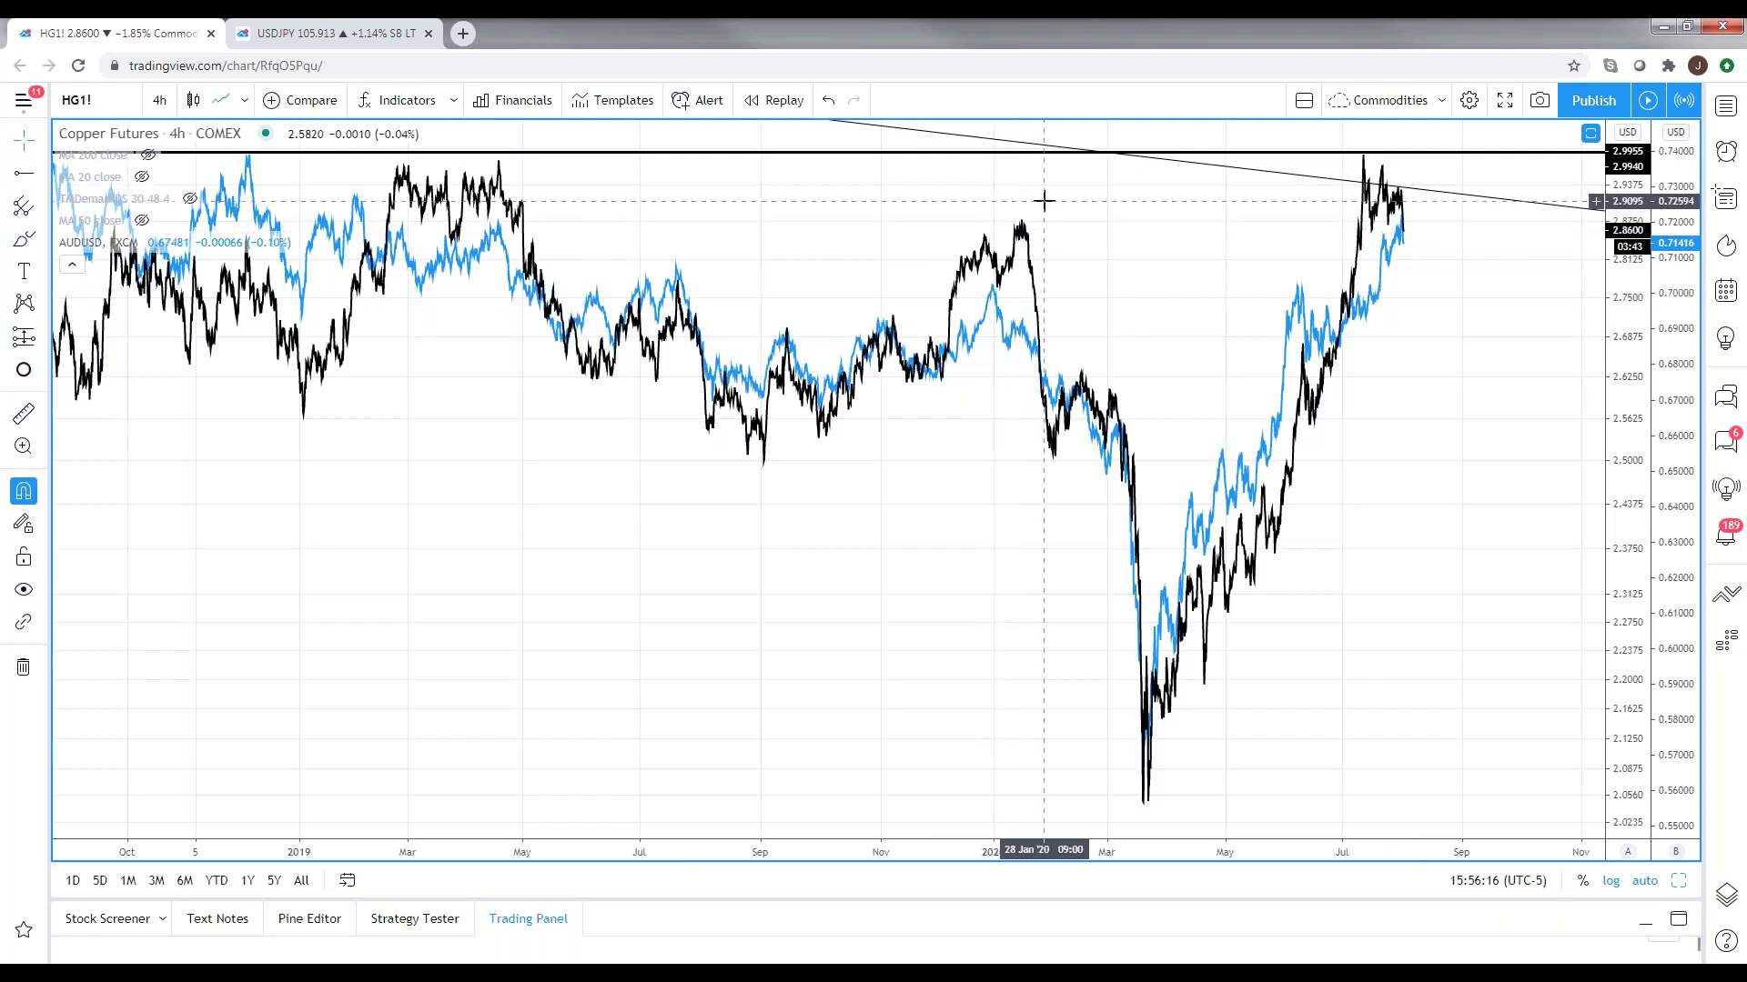
# - Shift the chart back to the latest bars and delete the AUDUSD comparison series
pyautogui.moveTo(992, 496); pyautogui.dragTo(1106, 614)
pyautogui.hscroll(-10, 597, 667)
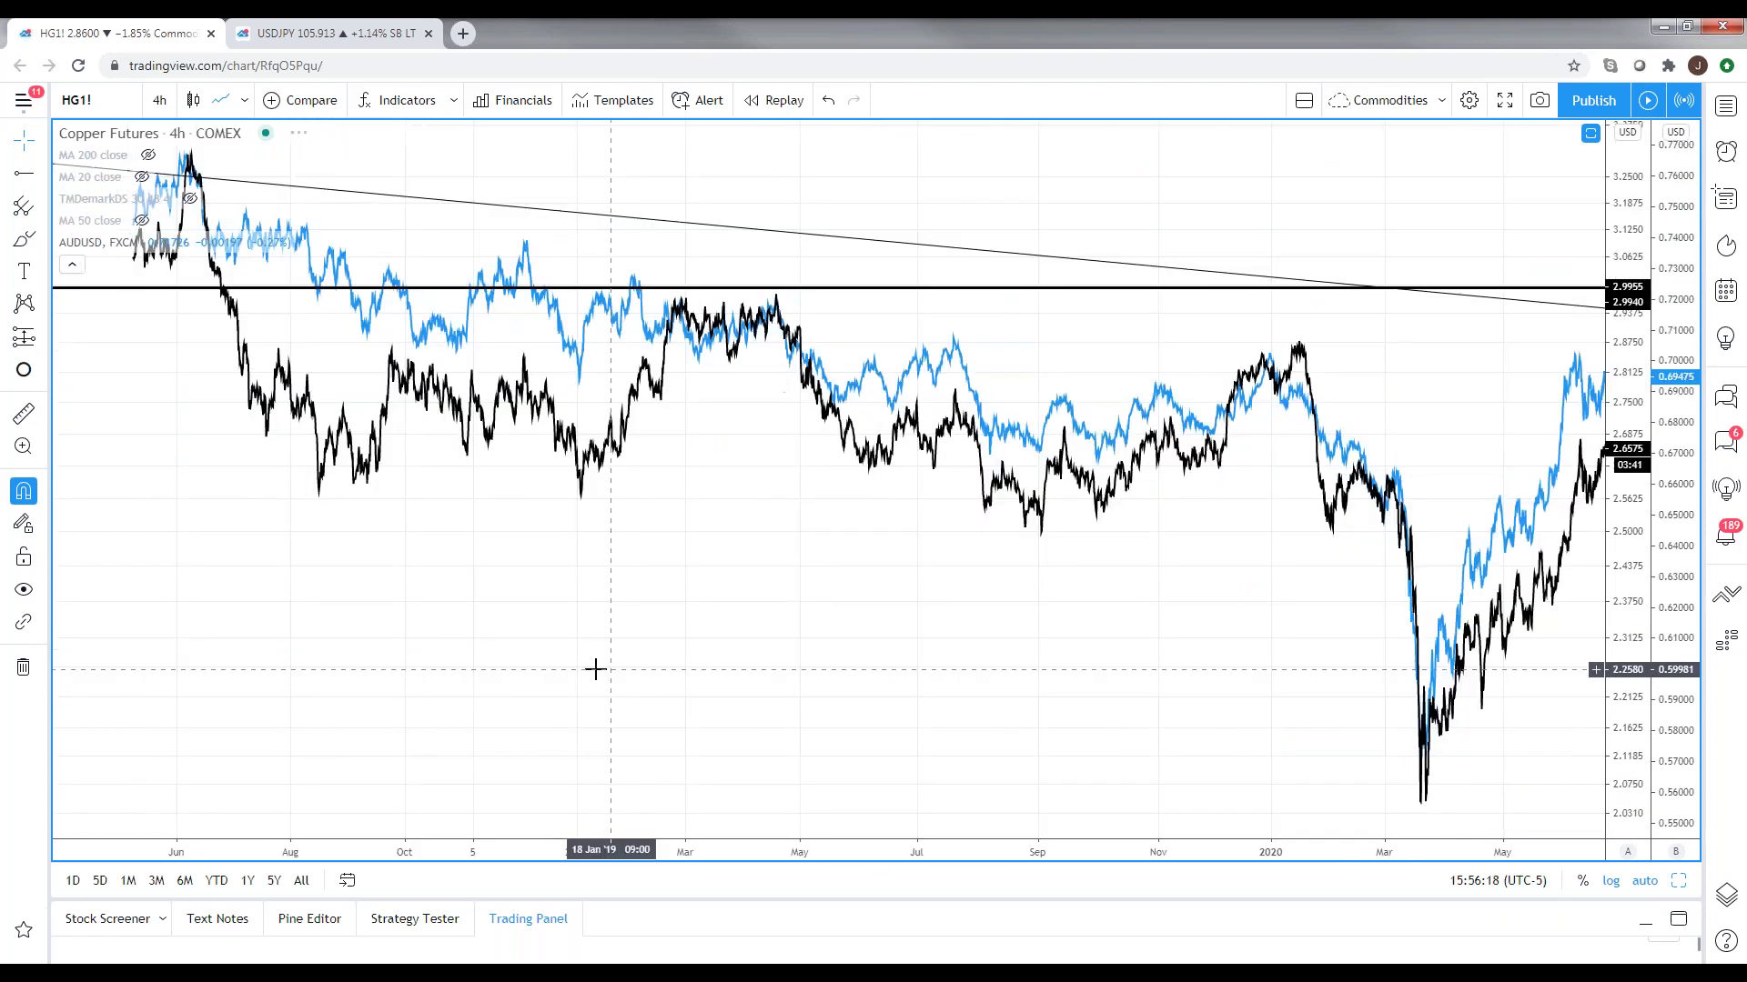
pyautogui.scroll(-4, 568, 491)
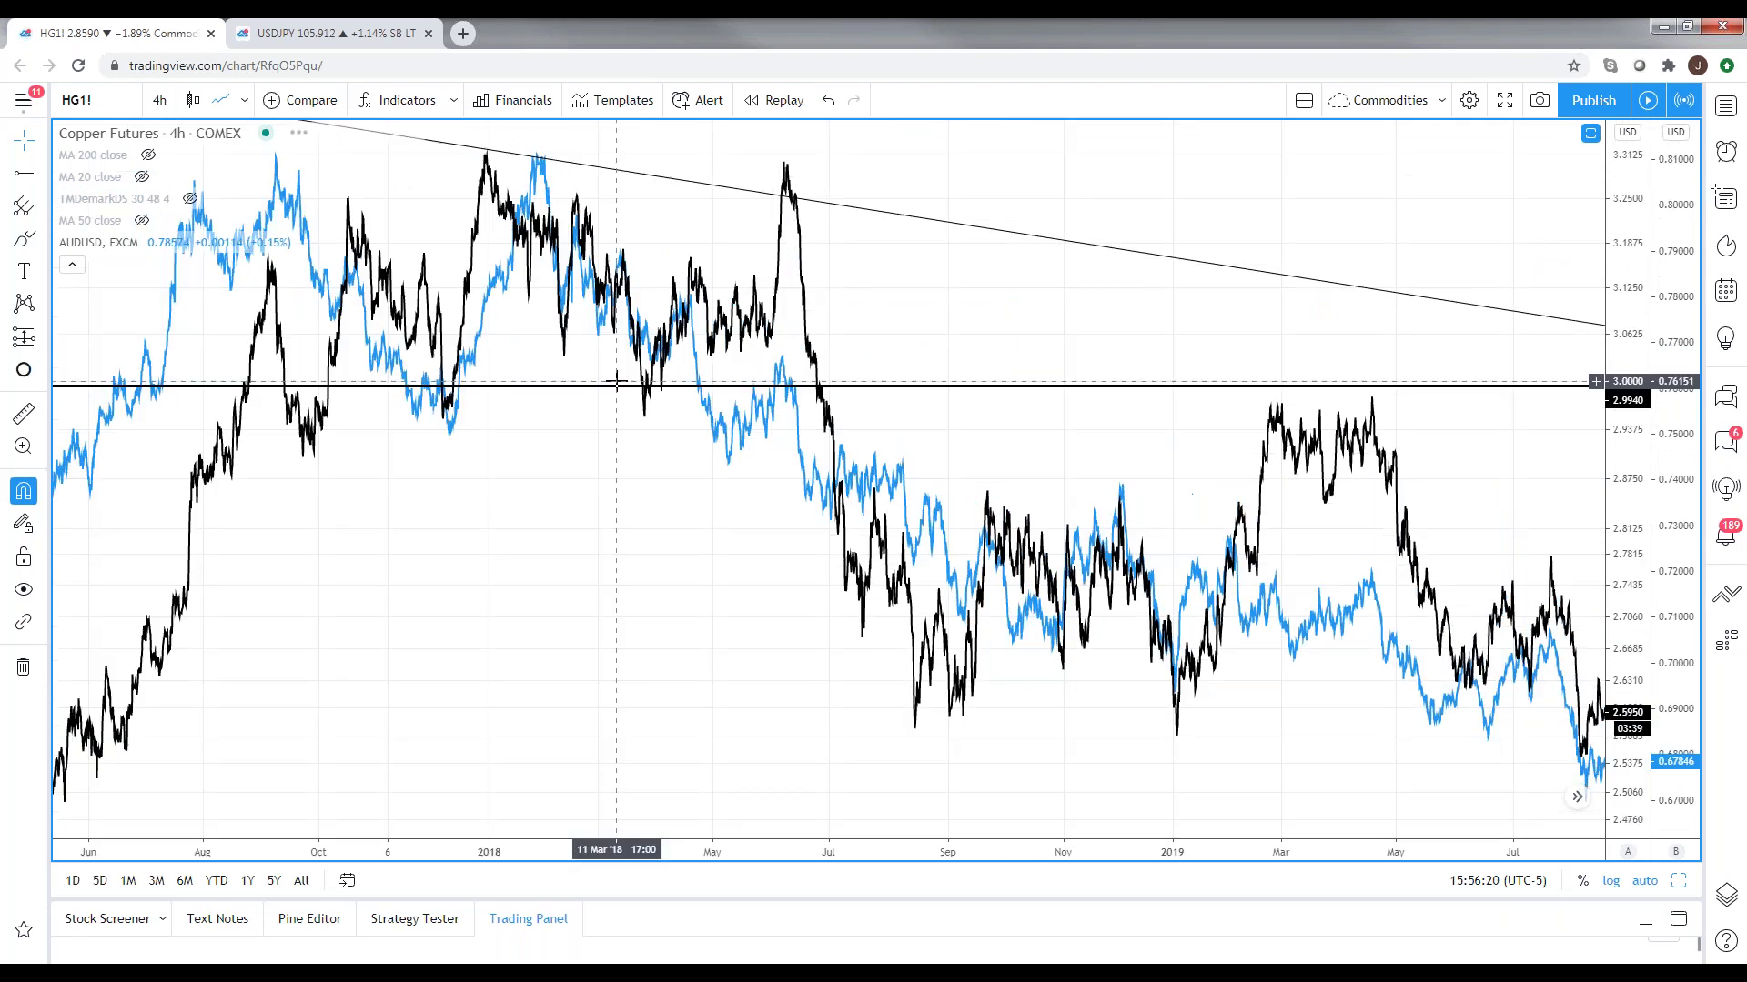
pyautogui.hscroll(15, 972, 480)
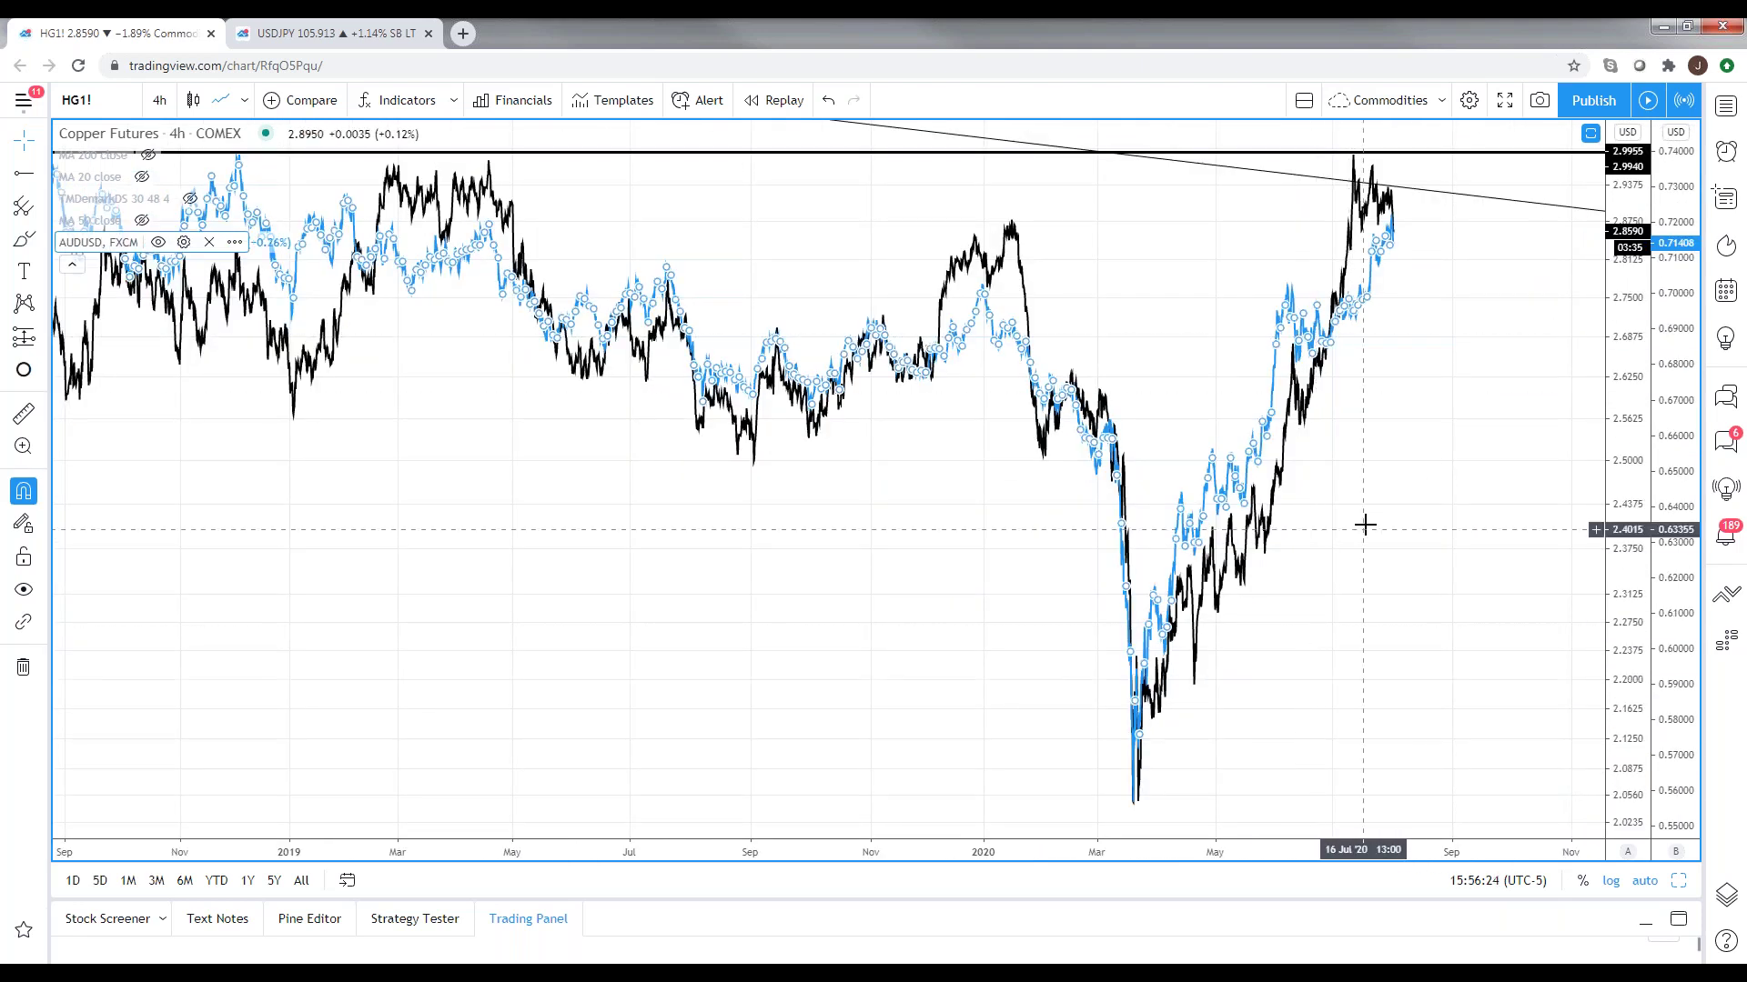
pyautogui.press('Delete')
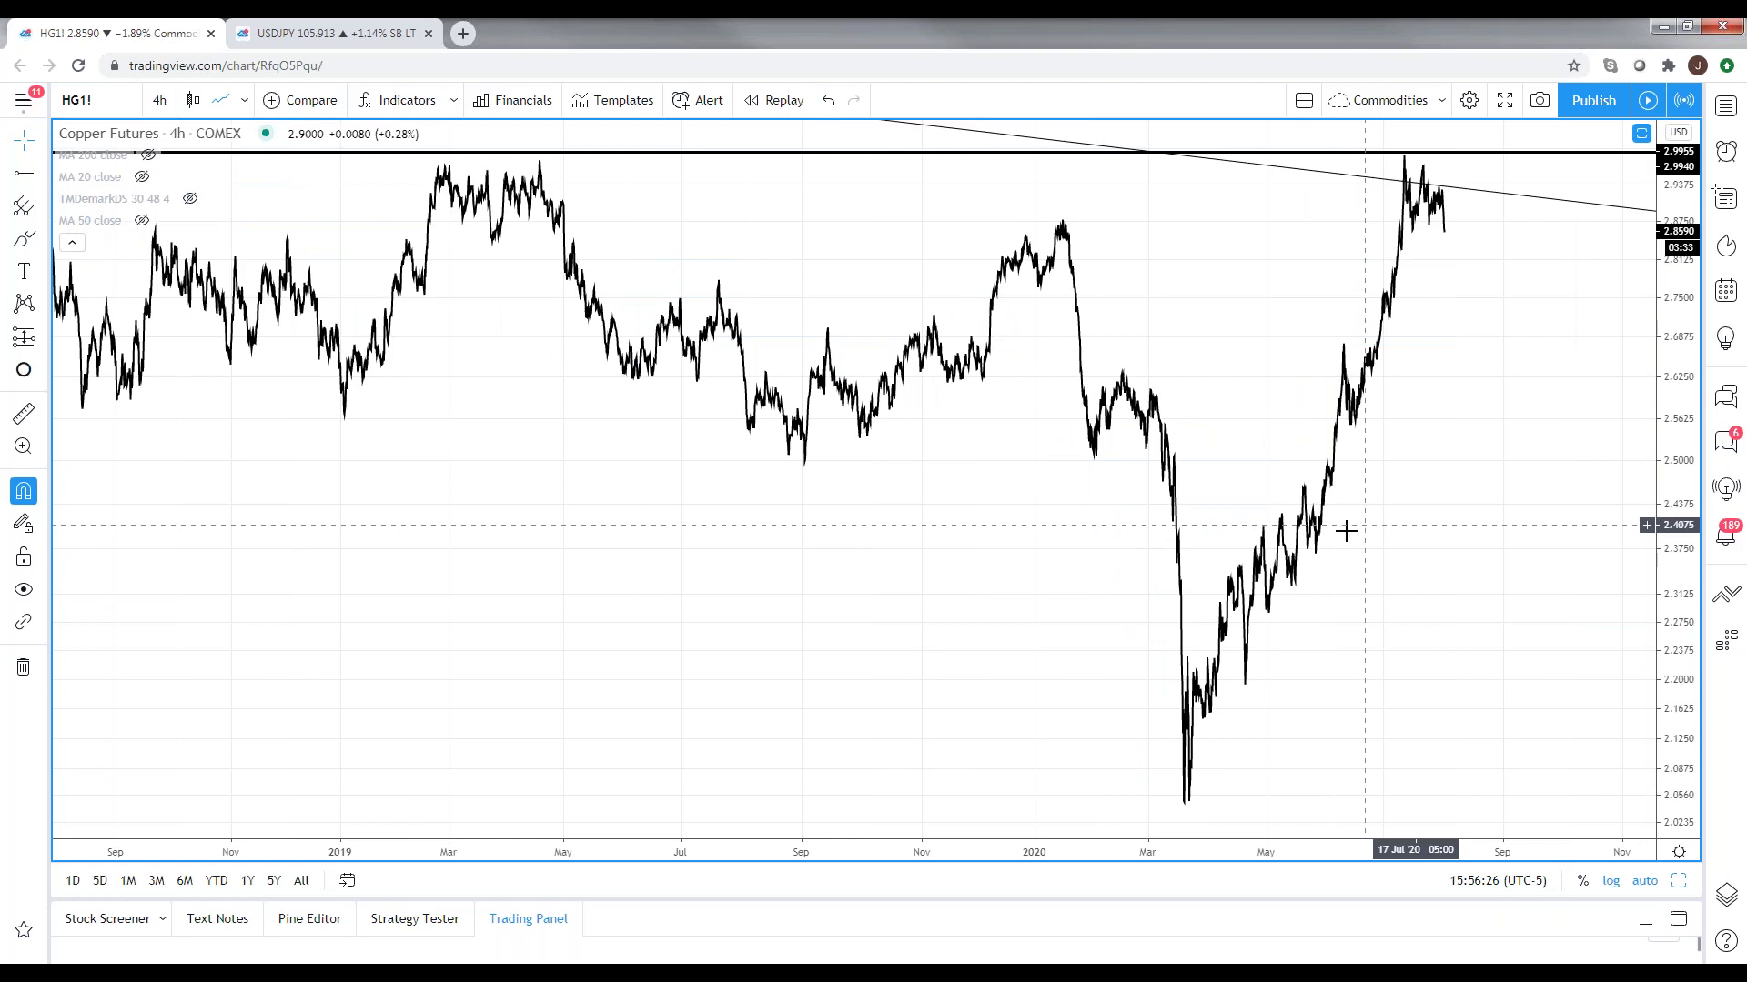
# - Put the copper chart on the 1W interval displayed as OHLC bars
pyautogui.write('1W')
pyautogui.press('Return')
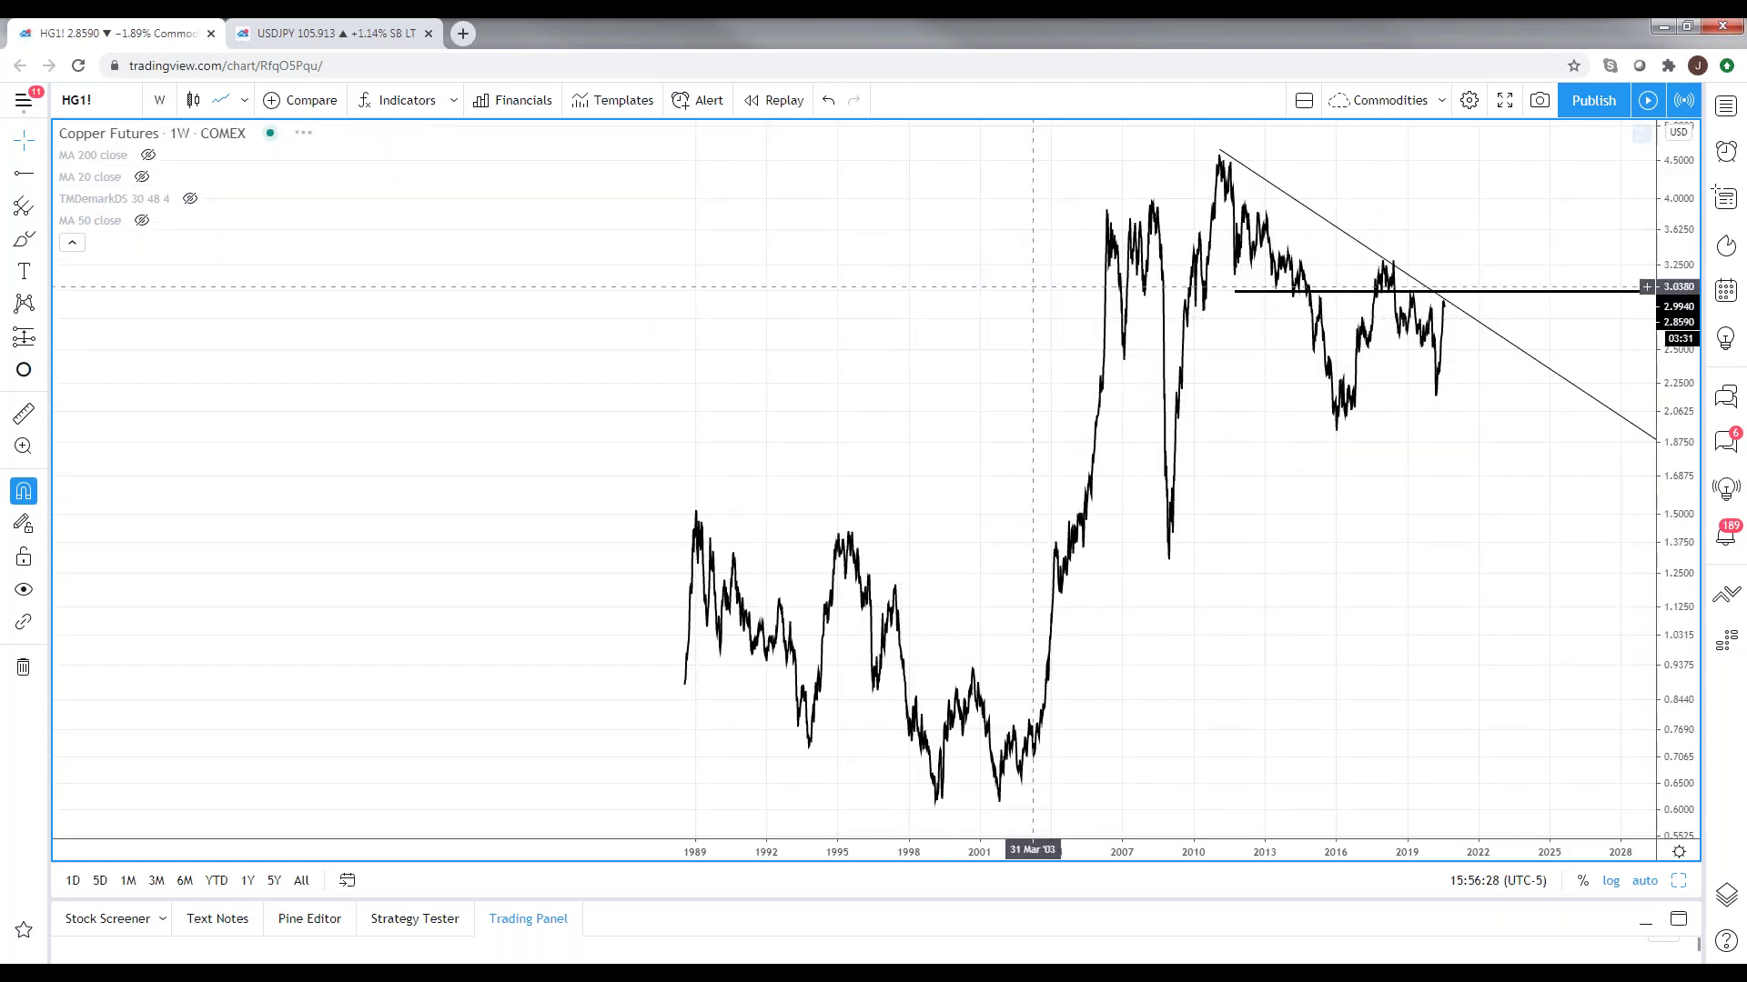
pyautogui.click(246, 100)
pyautogui.click(291, 159)
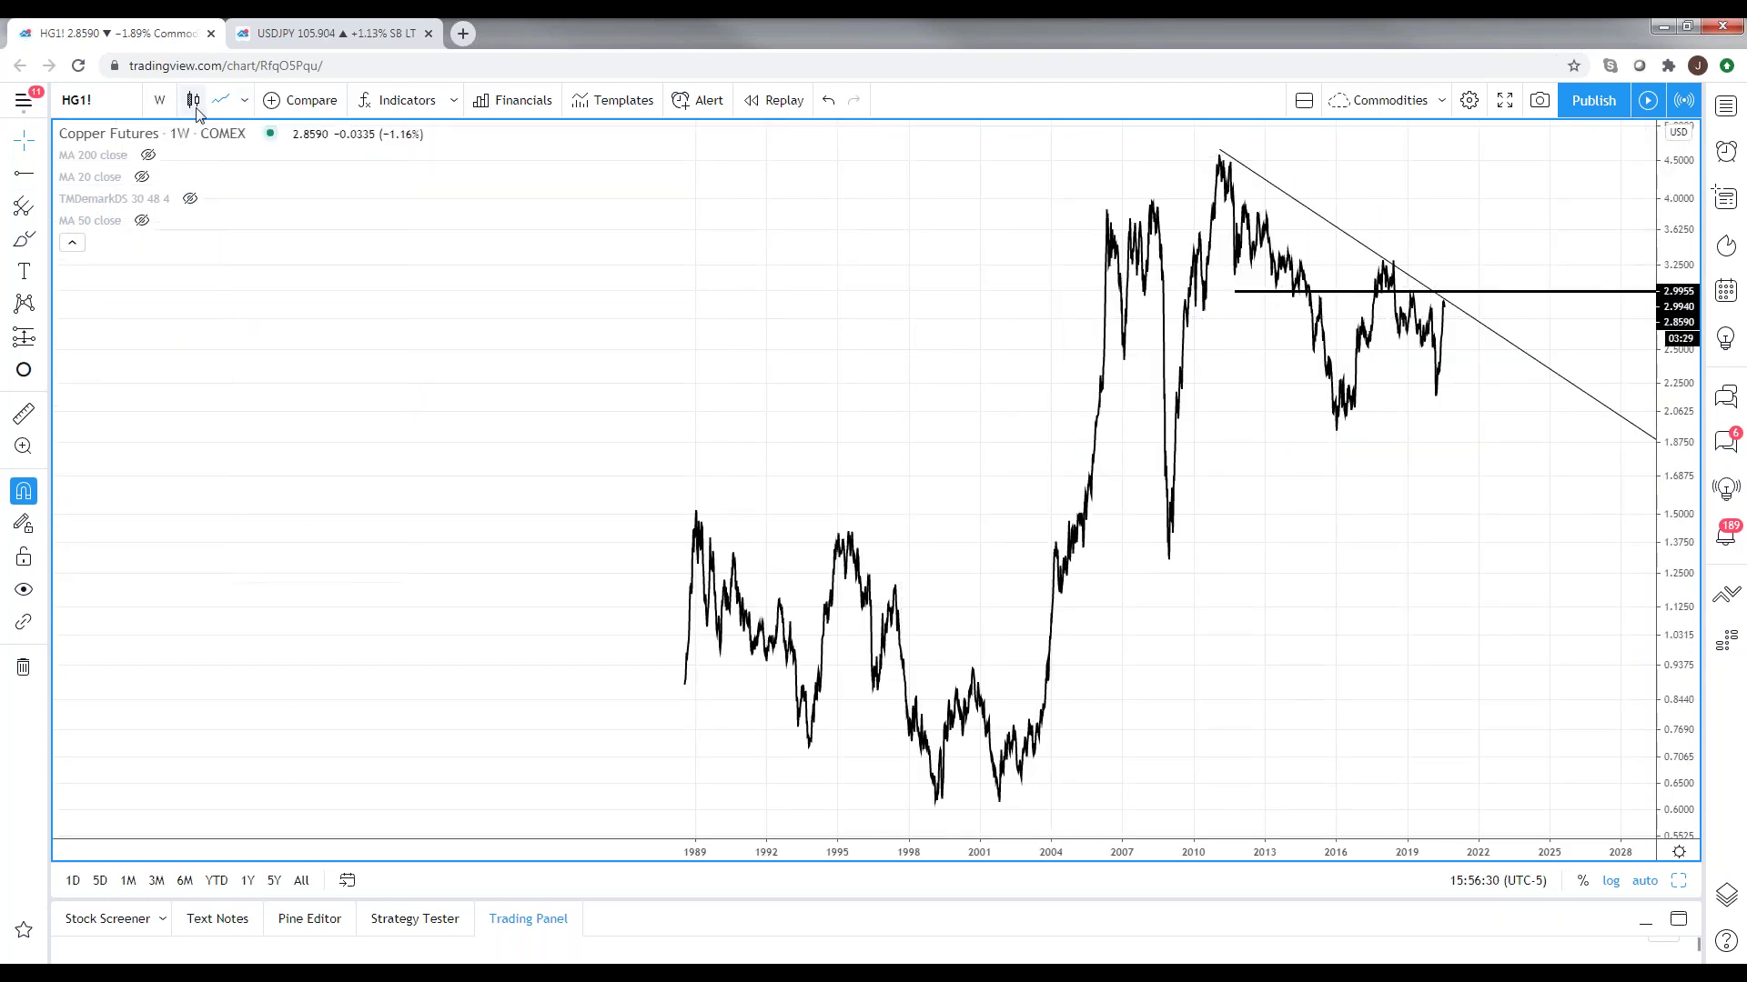
# - Restore the two-pane layout and load XAGUSD into both charts
pyautogui.click(1678, 883)
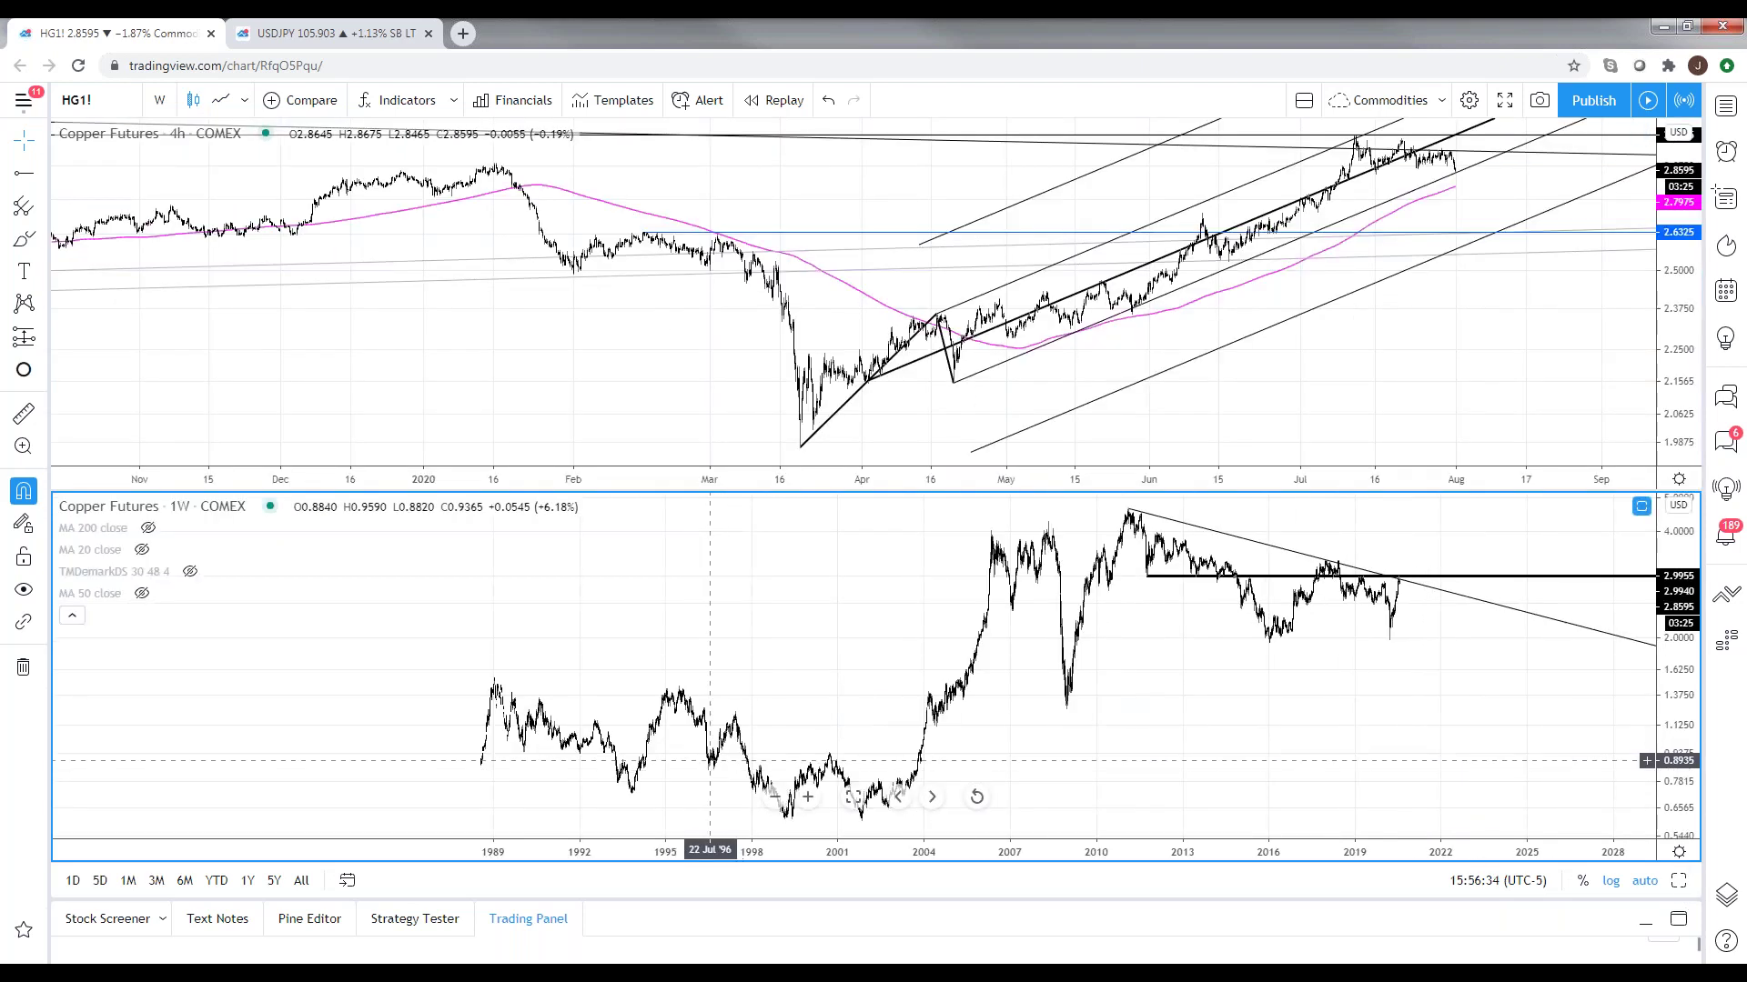
pyautogui.scroll(2, 709, 760)
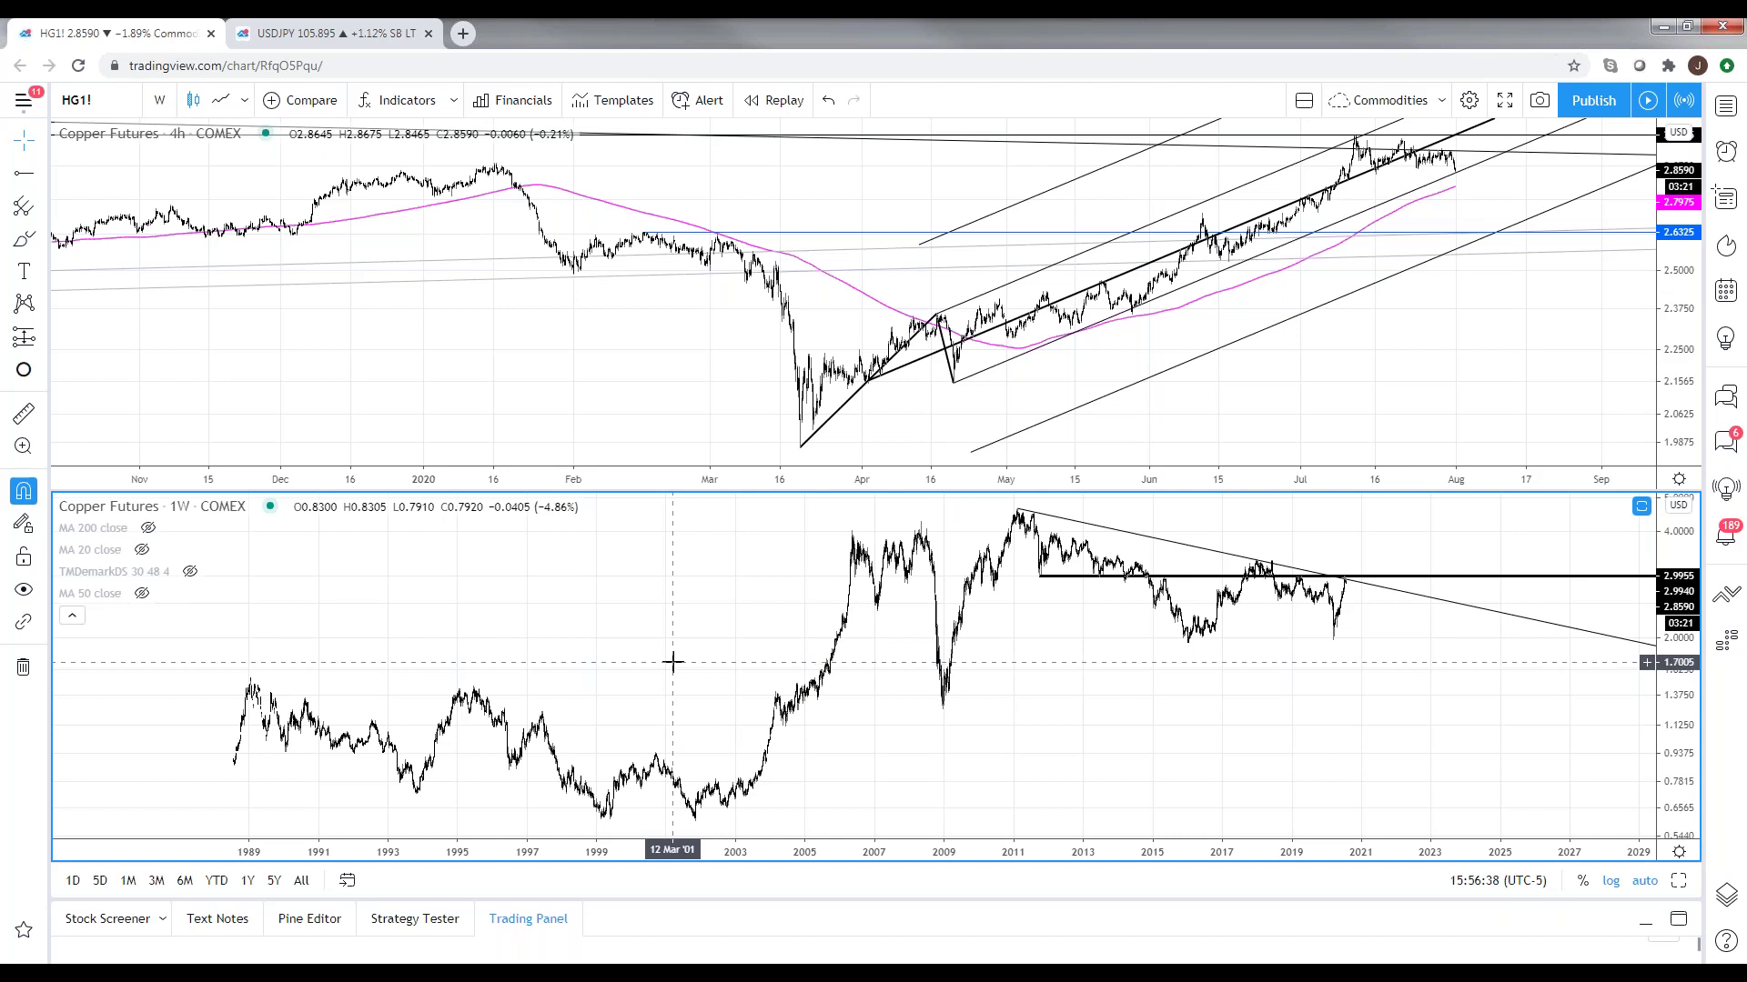
pyautogui.write('c')
pyautogui.press('Escape')
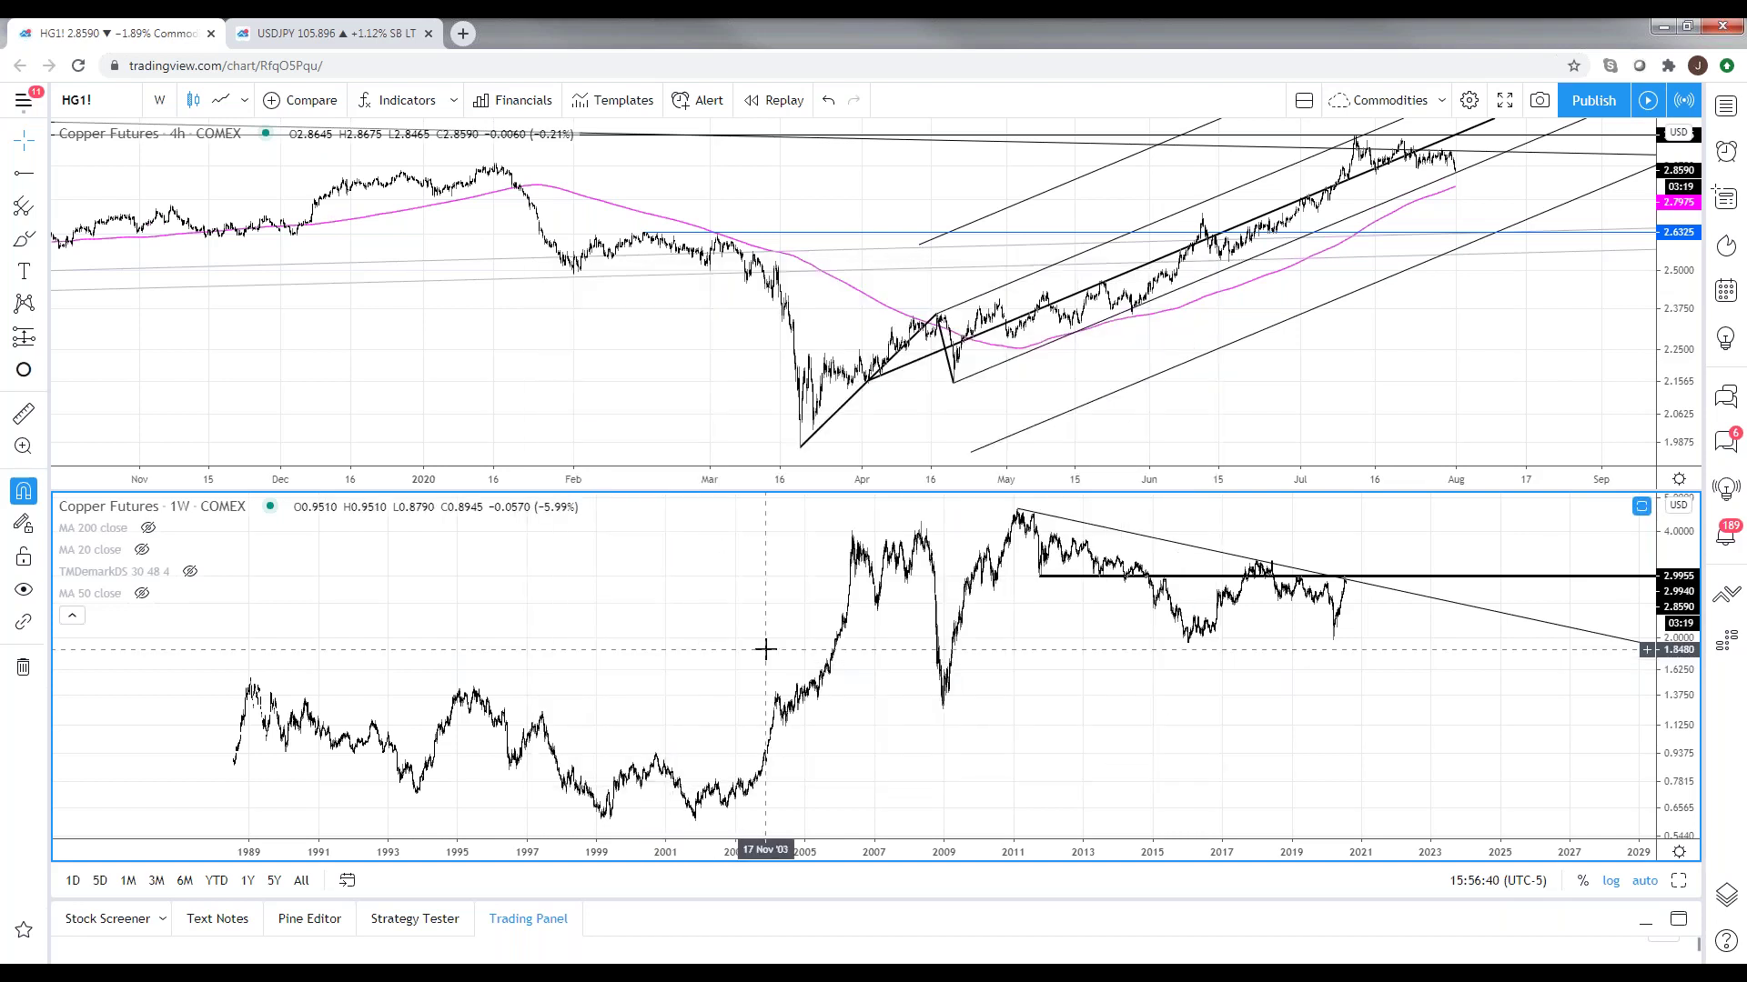
pyautogui.write('xagusd')
pyautogui.press('Return')
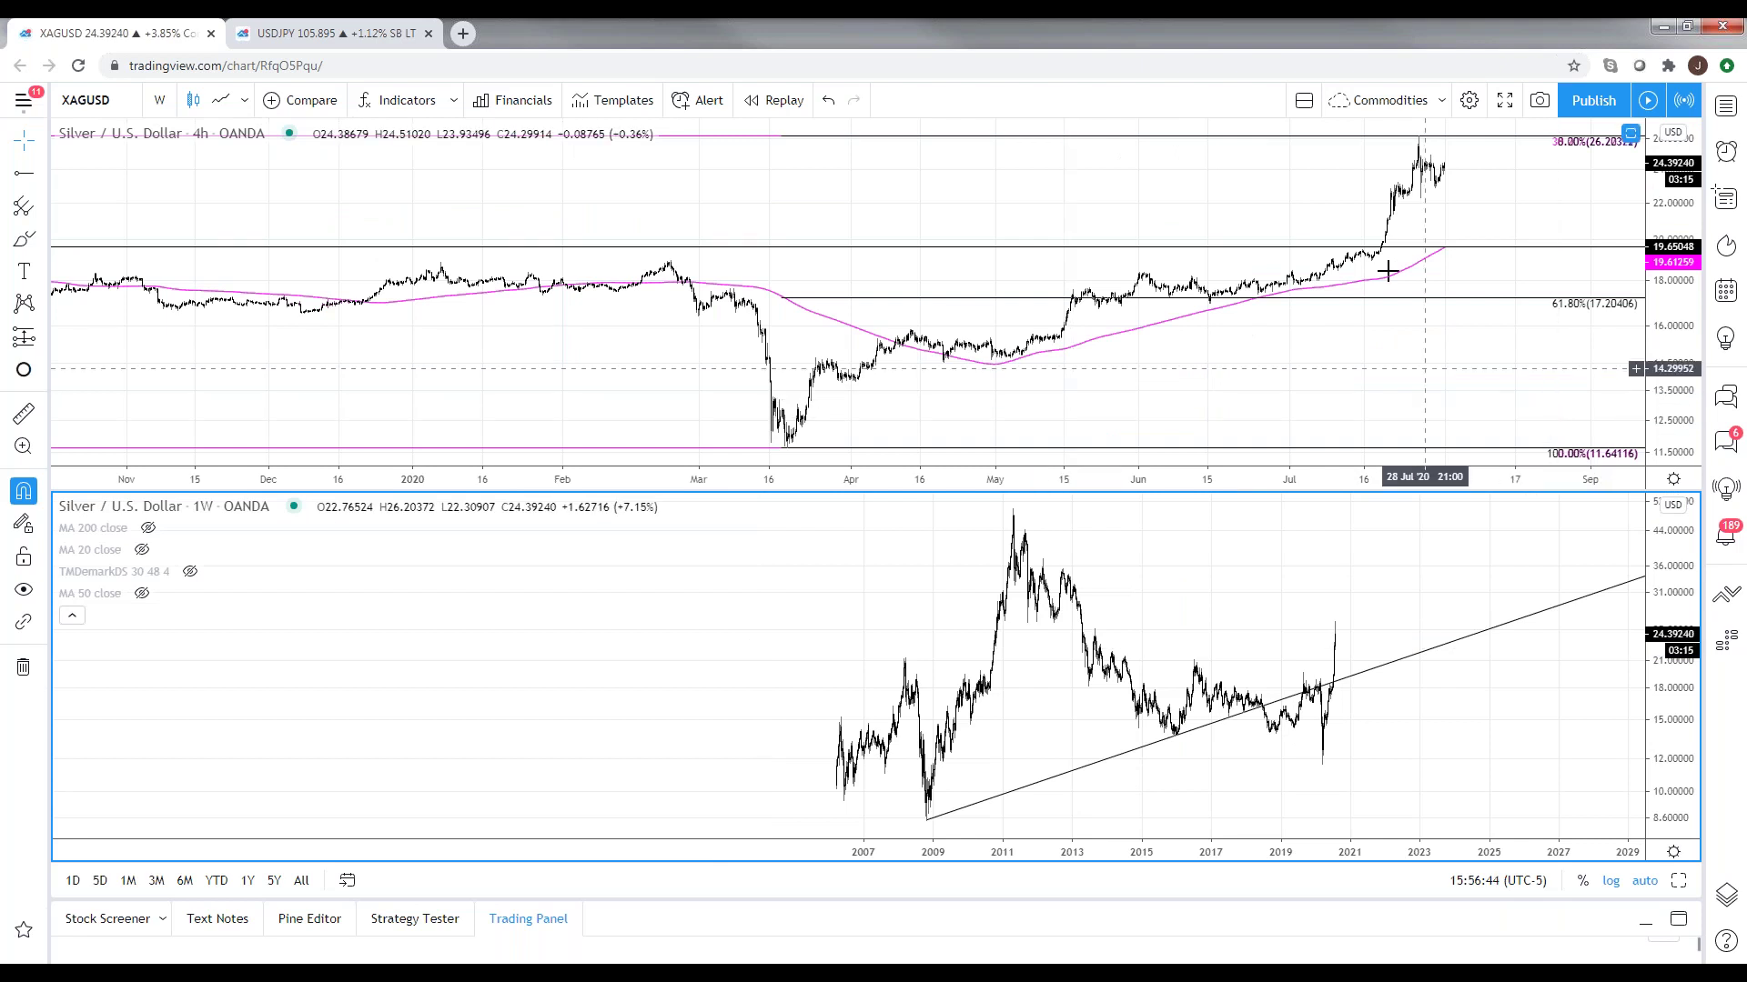
# - Switch the upper silver pane to the 1D interval and maximize it to fill the layout
pyautogui.click(1248, 178)
pyautogui.write('1D')
pyautogui.press('Return')
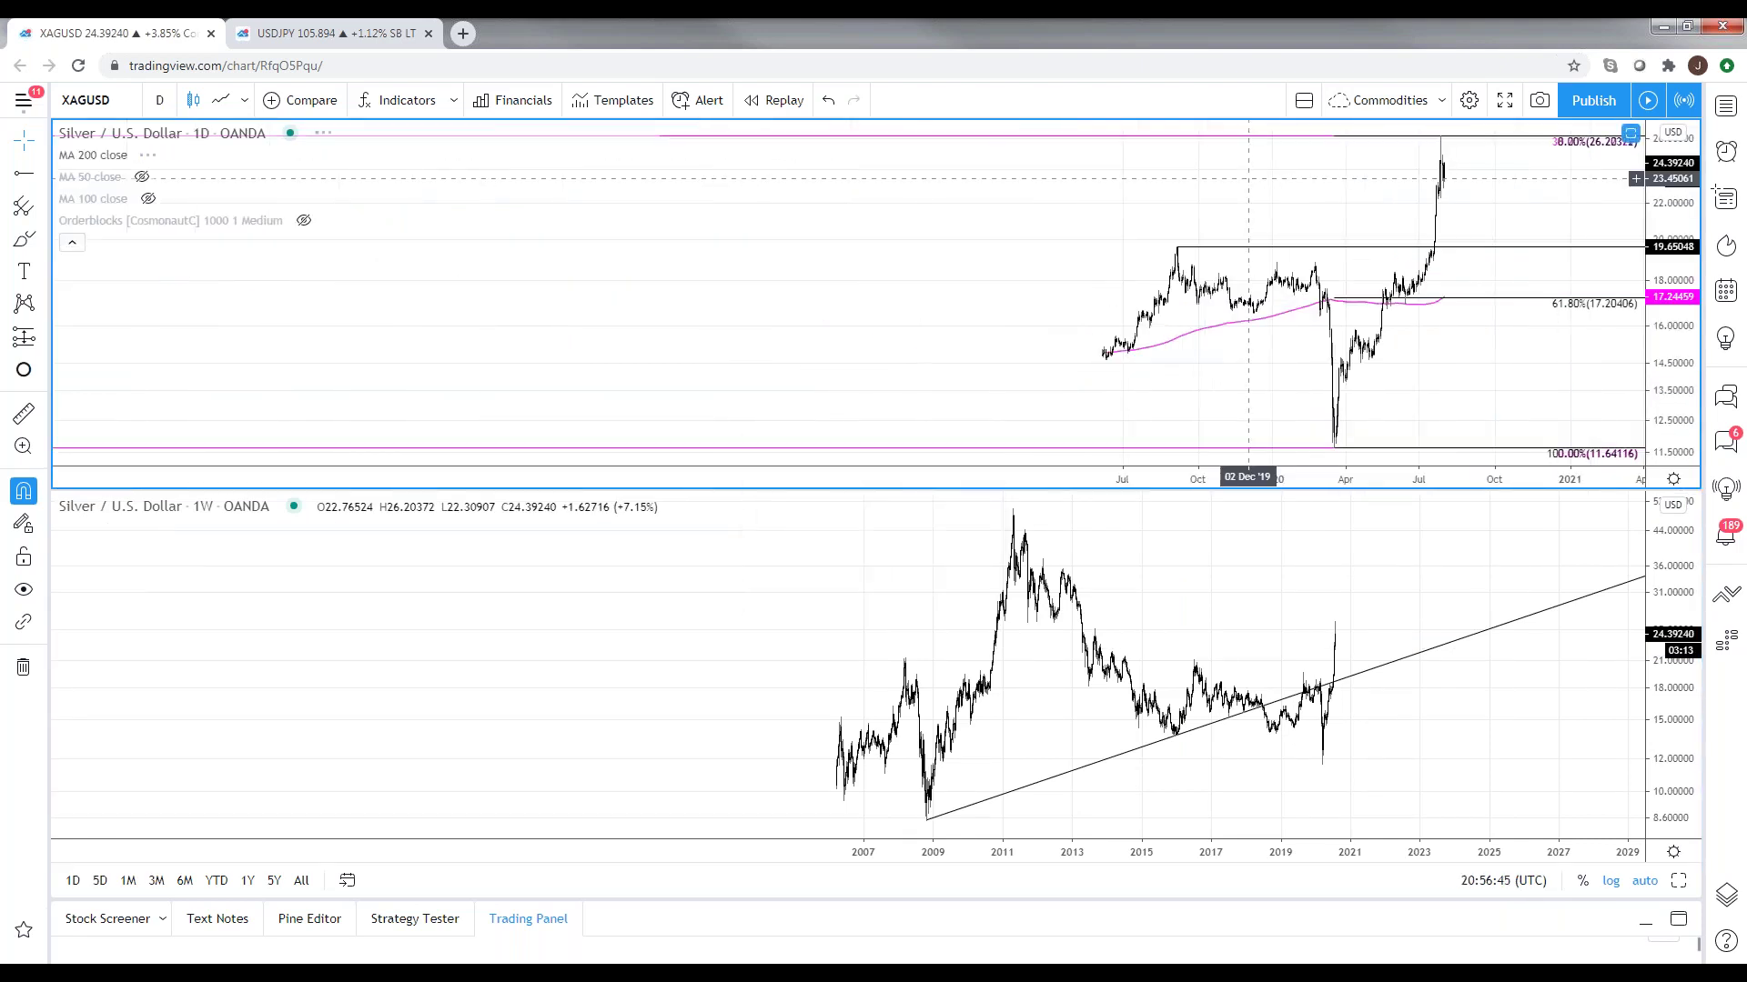
pyautogui.click(1678, 880)
pyautogui.scroll(-3, 537, 282)
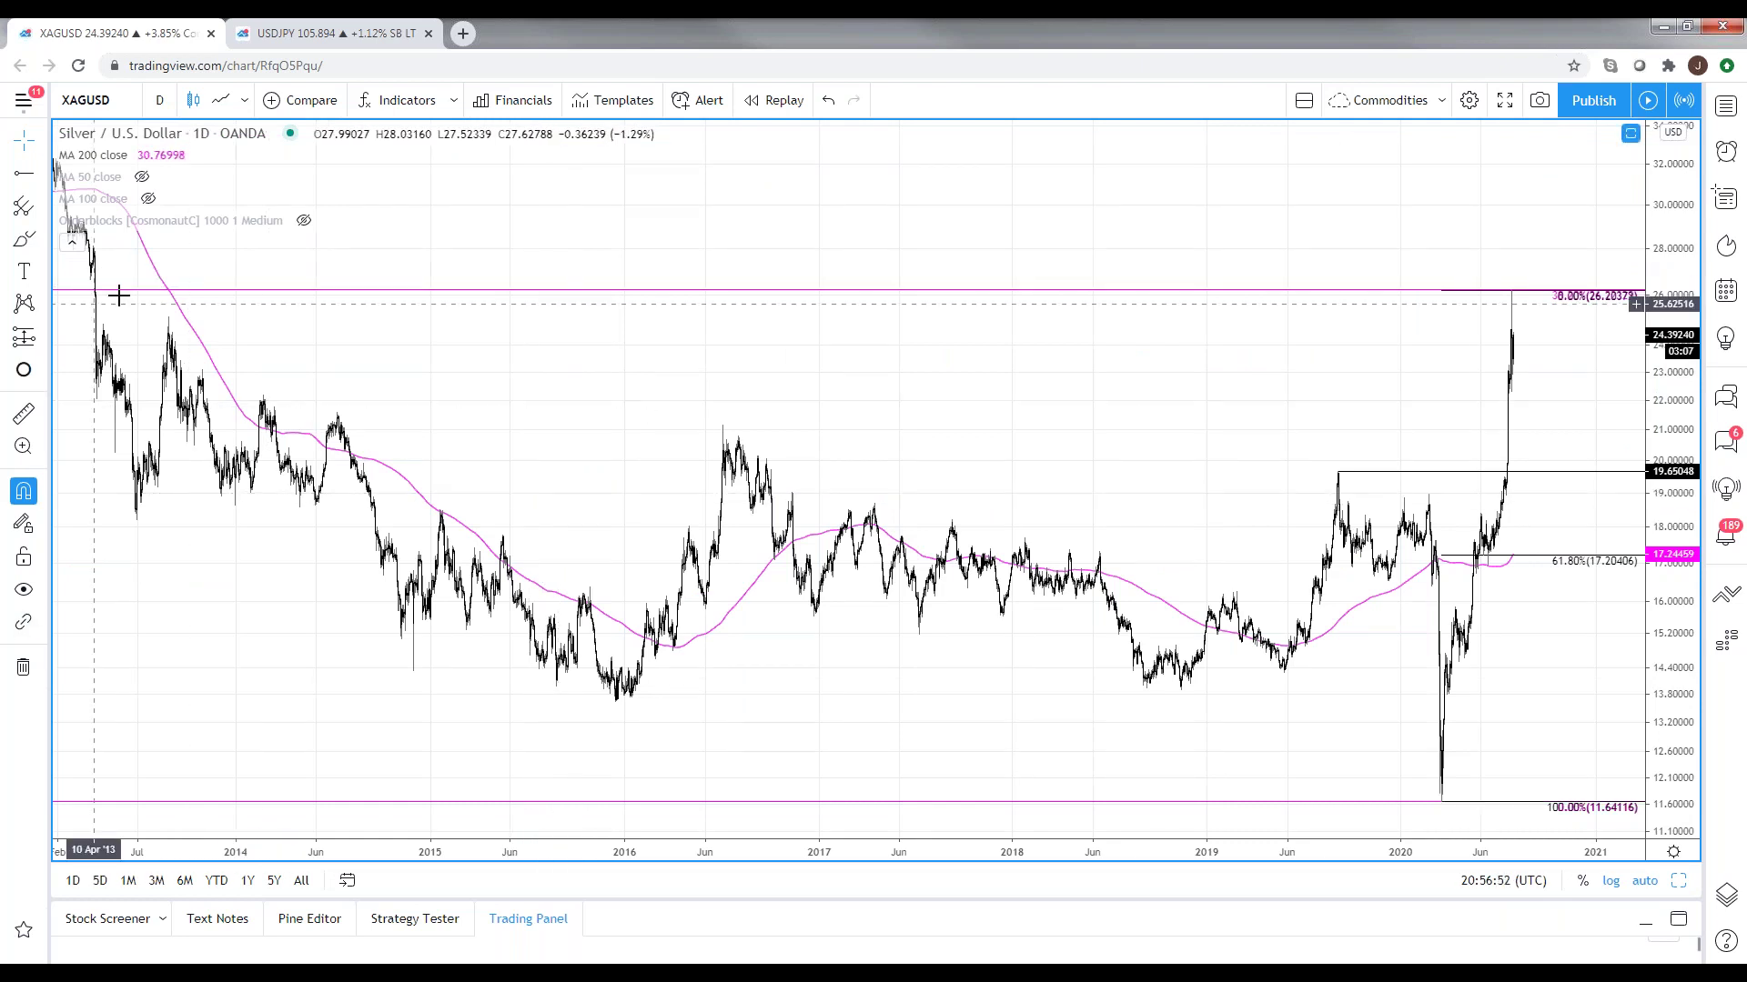
# - Check the silver chart on the weekly interval, then return it to daily
pyautogui.write('1w')
pyautogui.press('Return')
pyautogui.scroll(5, 594, 616)
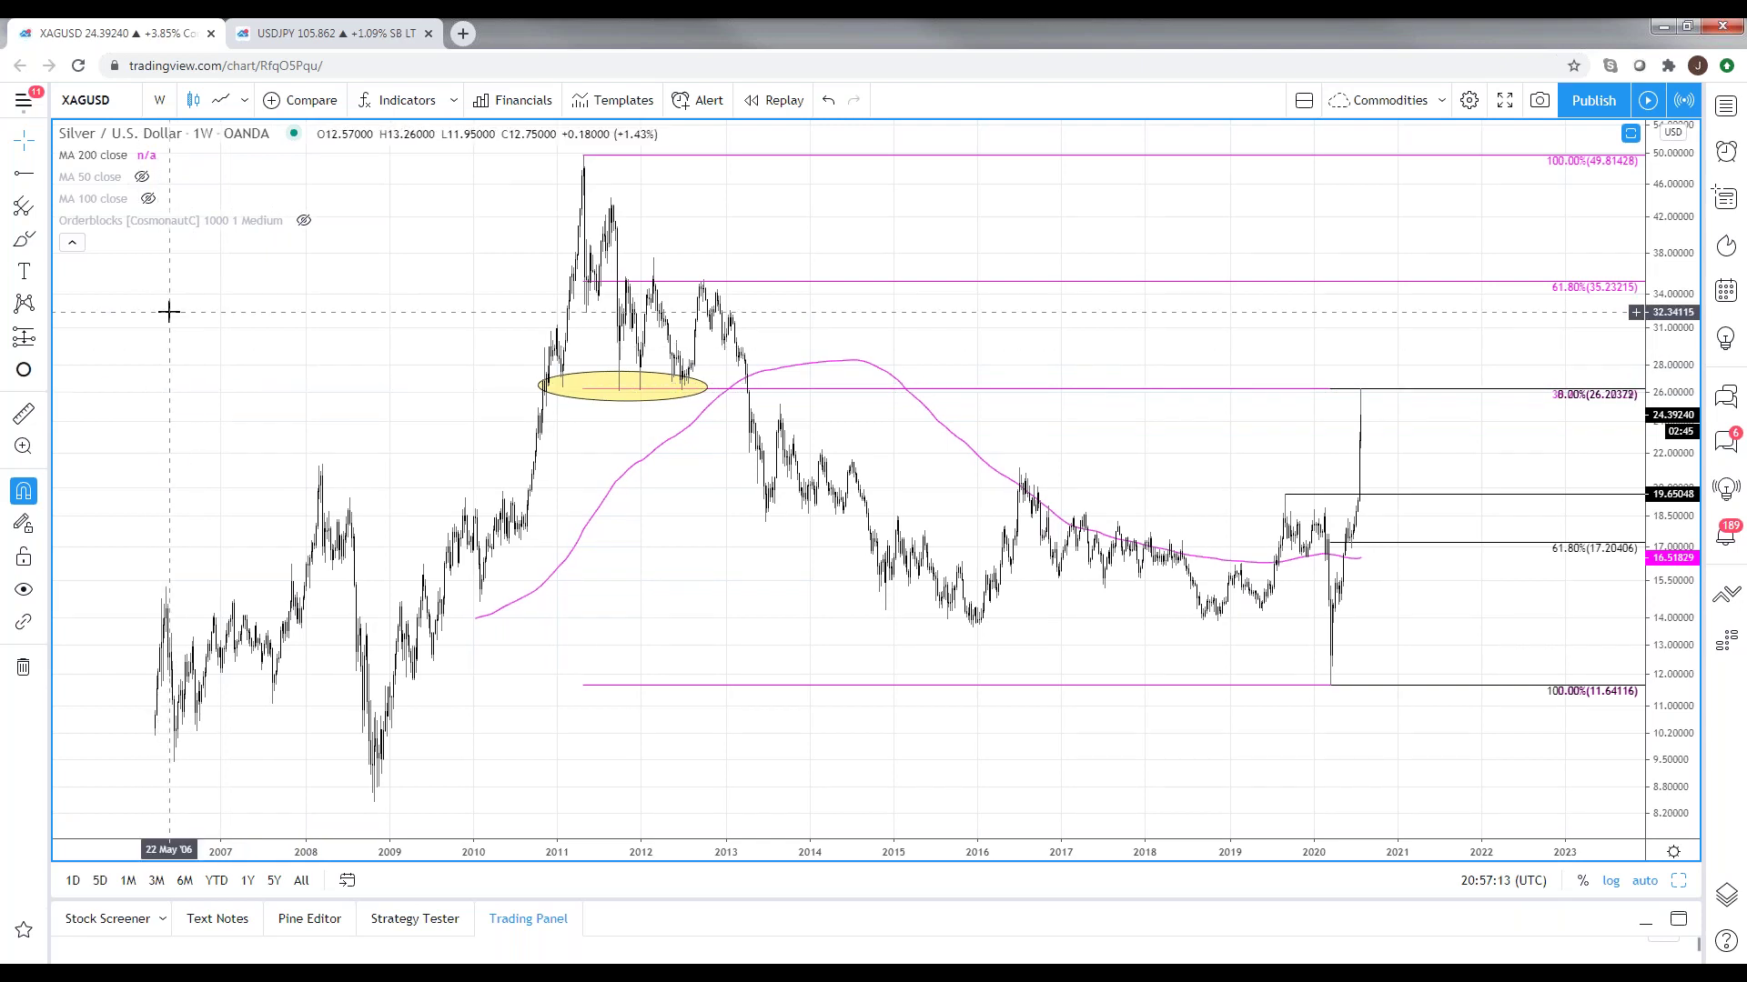
pyautogui.write('1D')
pyautogui.press('Return')
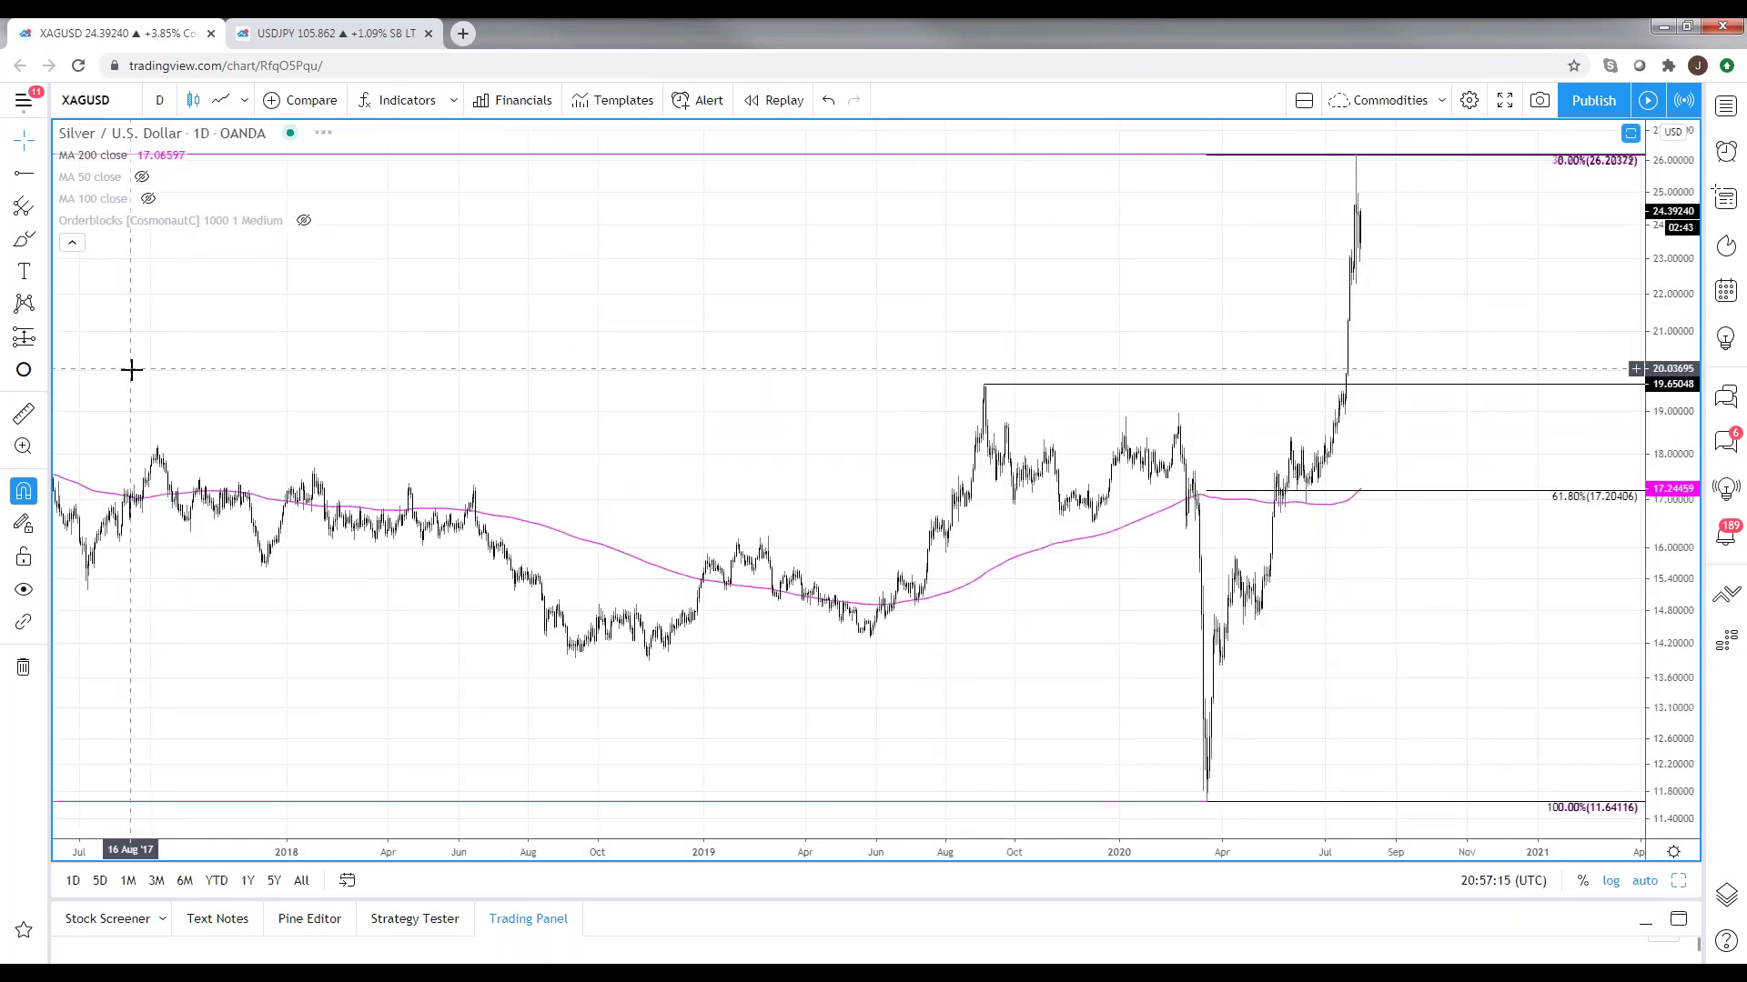
# - Pan and zoom the daily silver chart to bring the March 2020 low into view
pyautogui.moveTo(343, 351); pyautogui.dragTo(580, 372)
pyautogui.scroll(10, 581, 372)
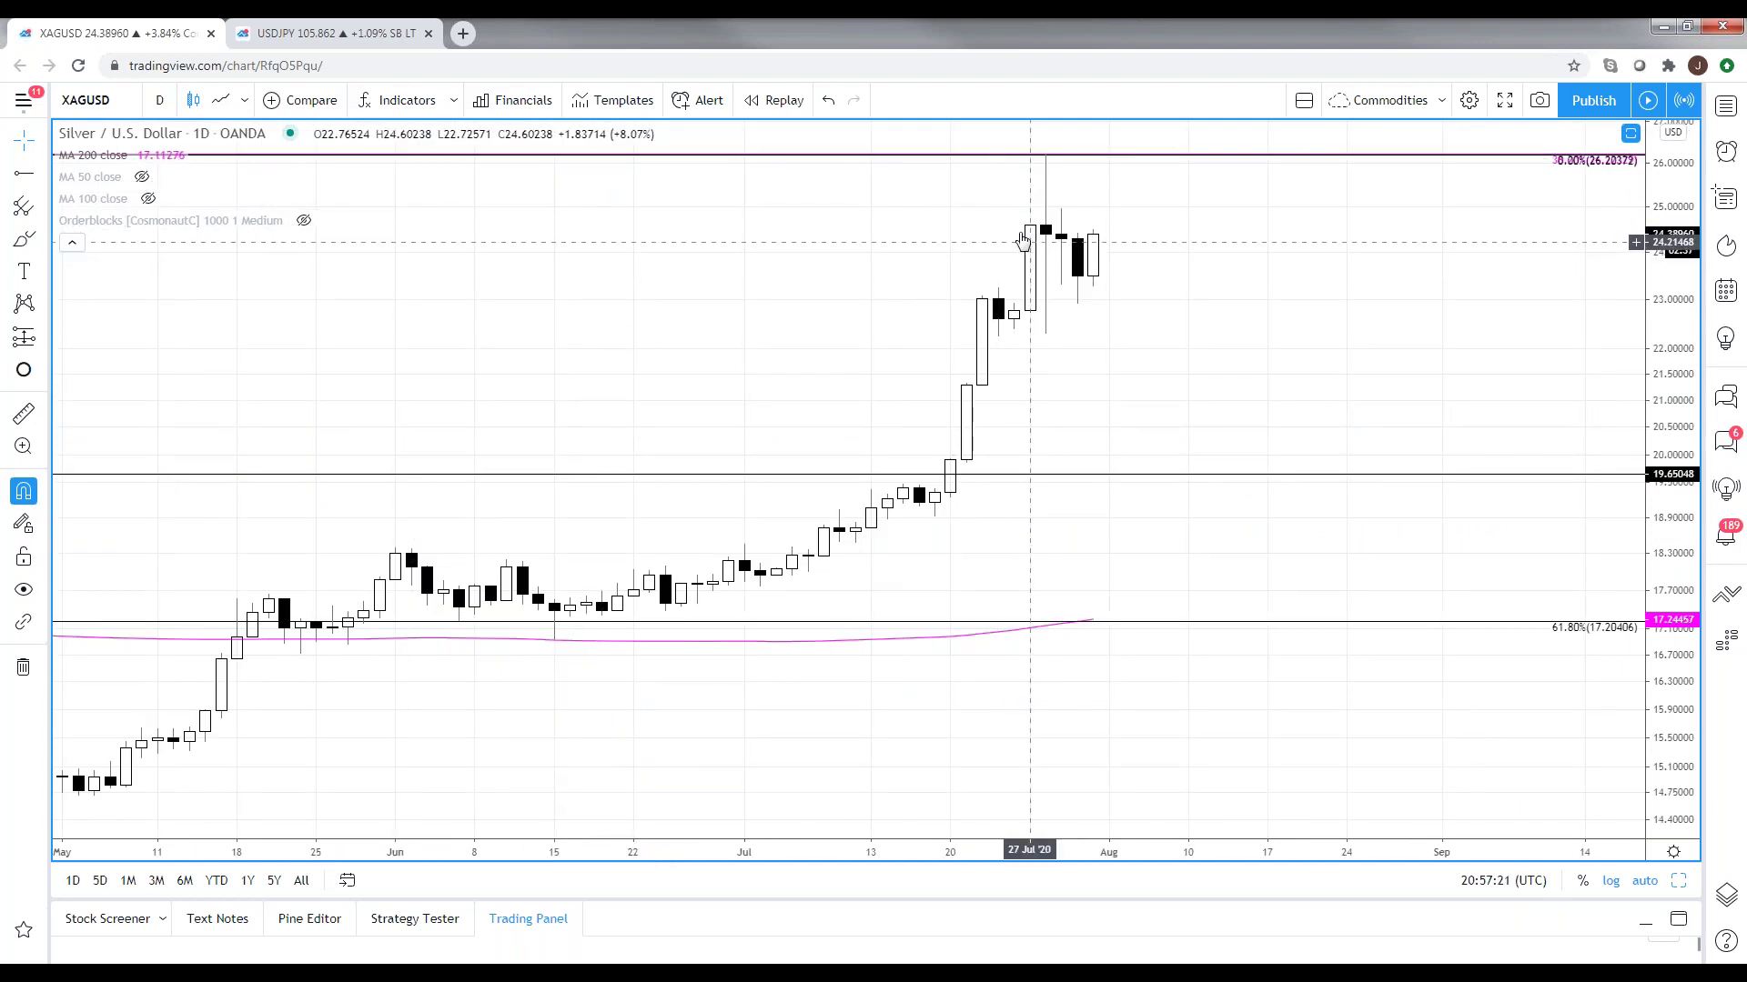
pyautogui.scroll(-2, 979, 292)
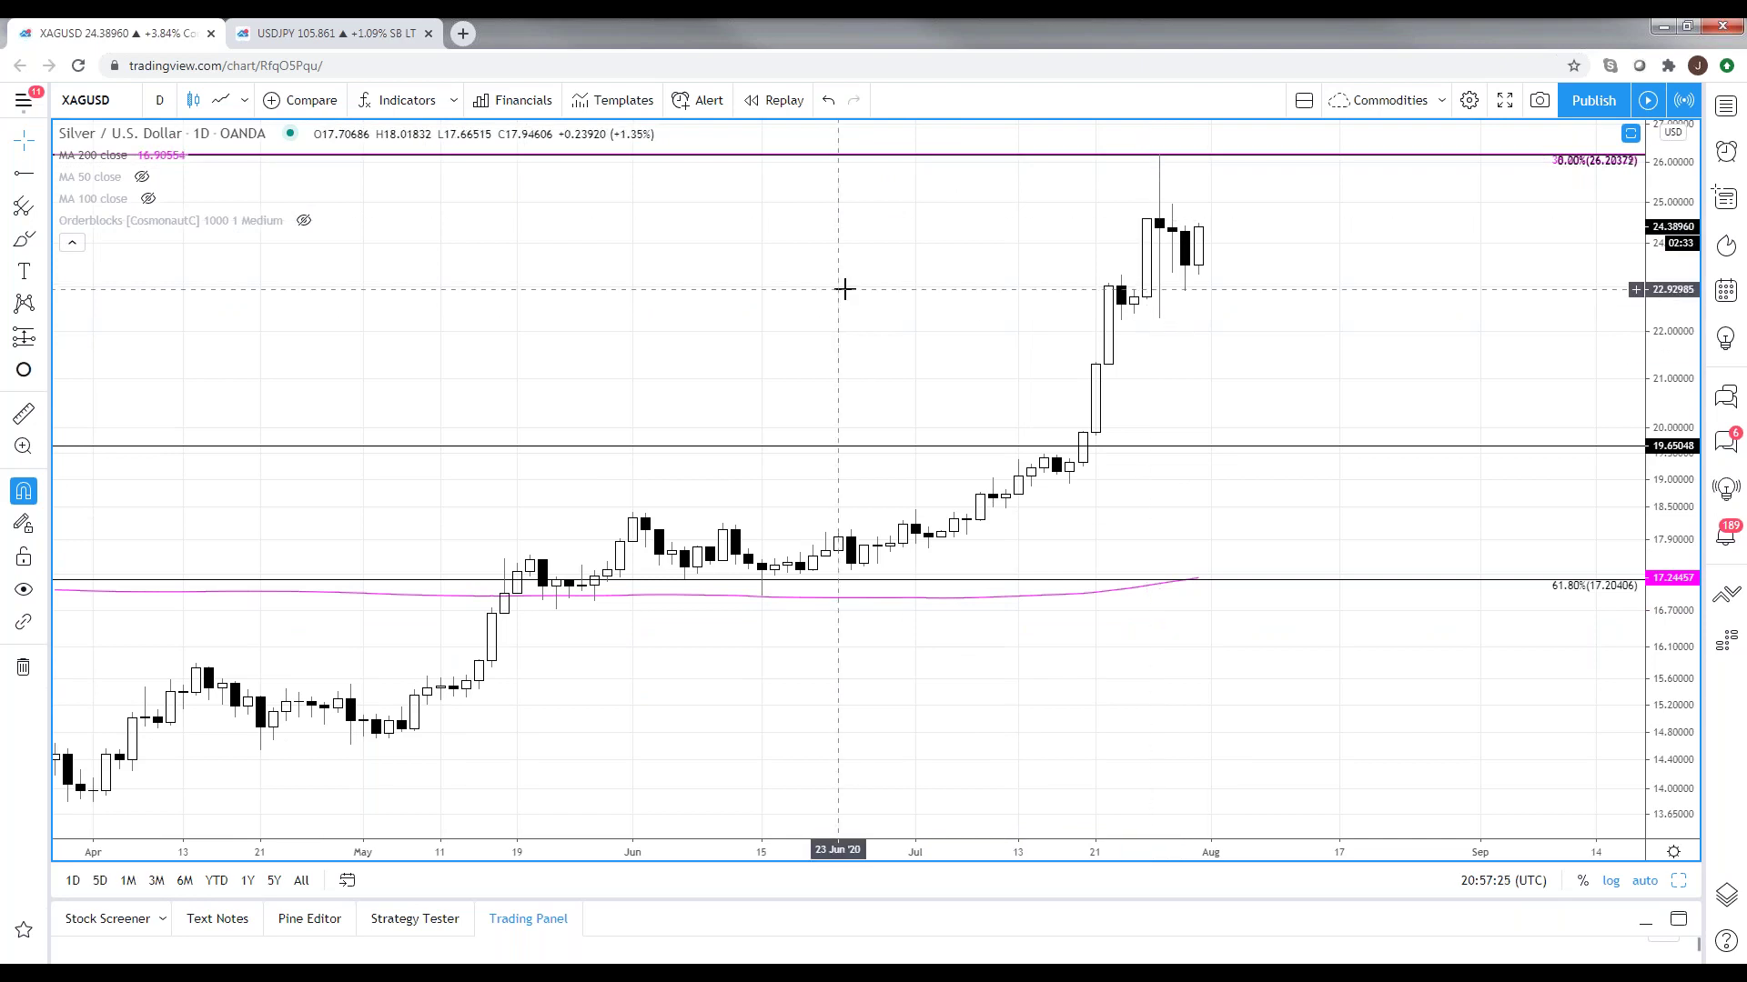
pyautogui.scroll(-2, 843, 288)
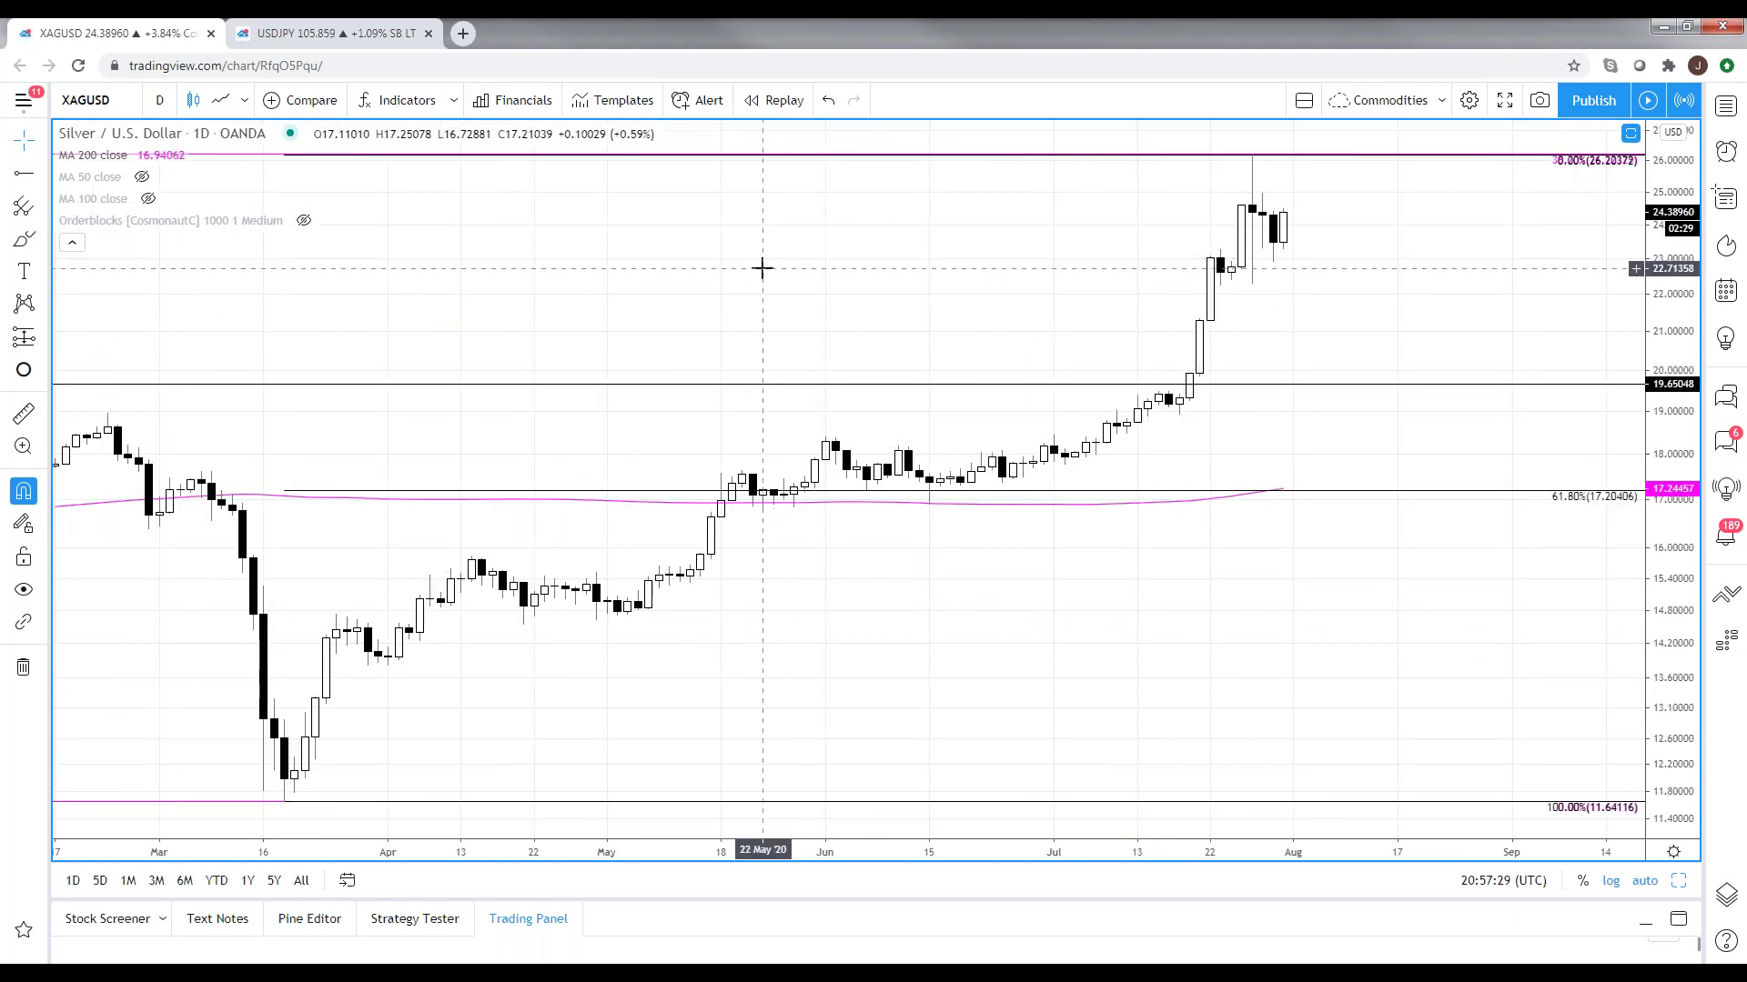
pyautogui.click(39, 173)
# - Draw a rising trend line from the 18 March 2020 low through the early-July lows
pyautogui.click(100, 176)
pyautogui.click(320, 791)
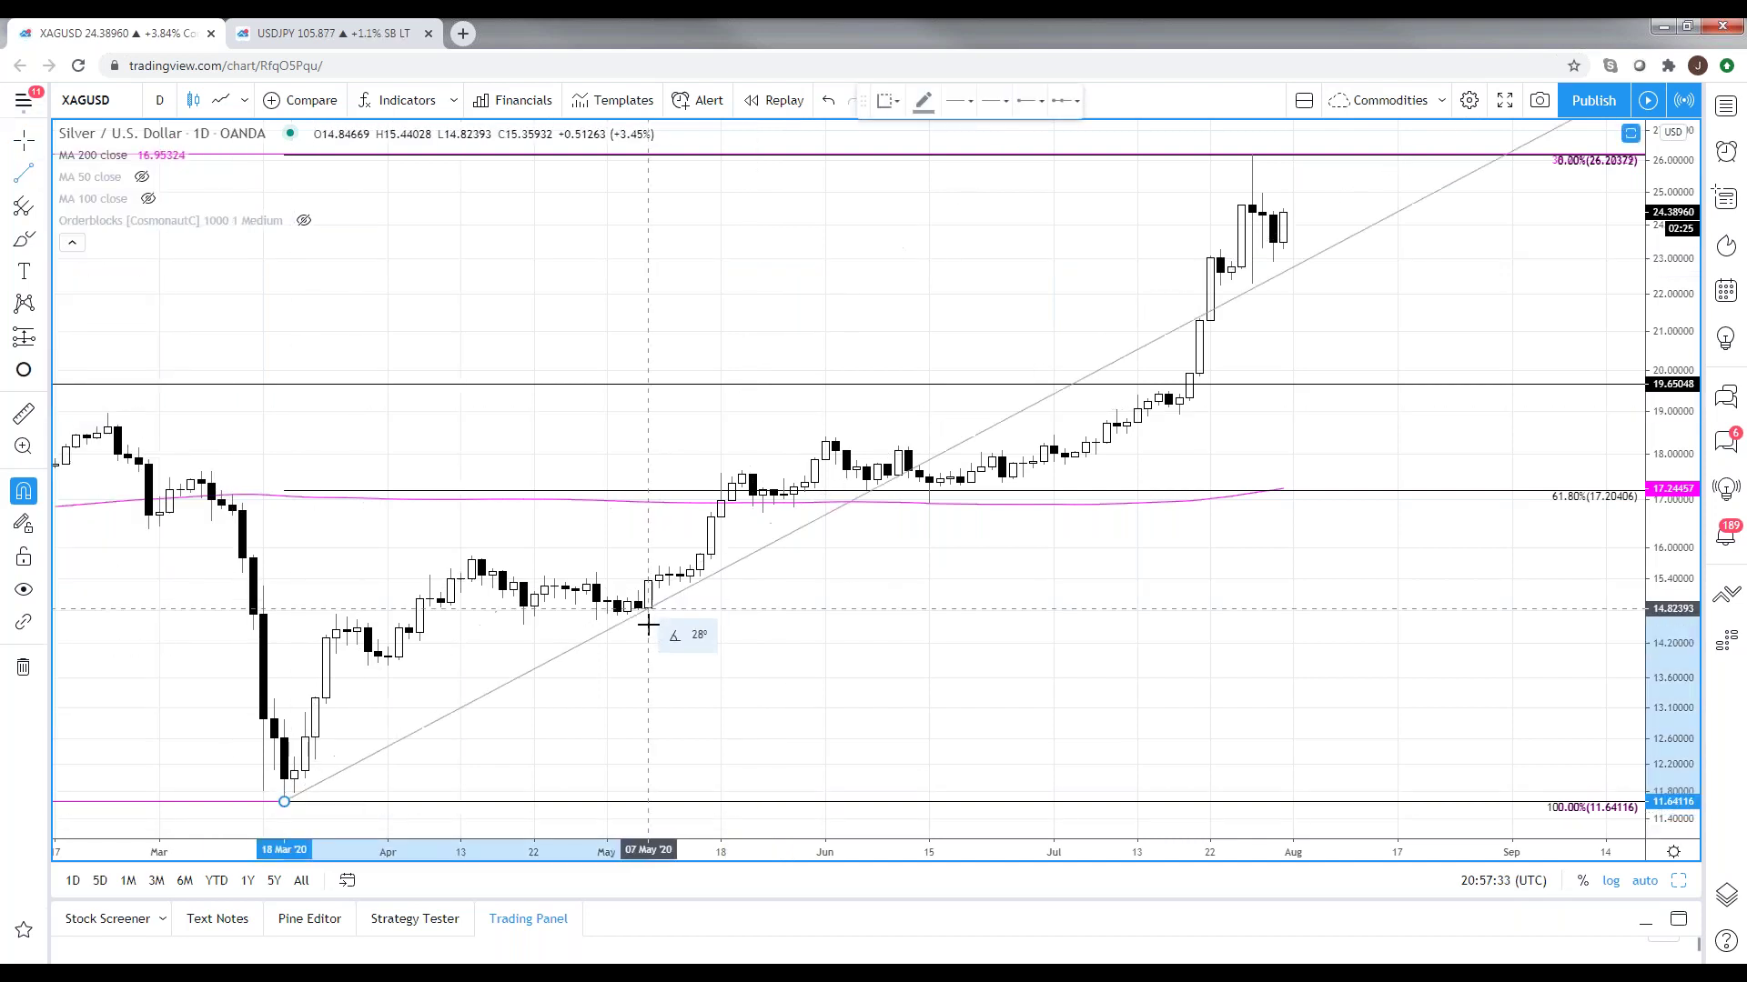
pyautogui.click(1094, 469)
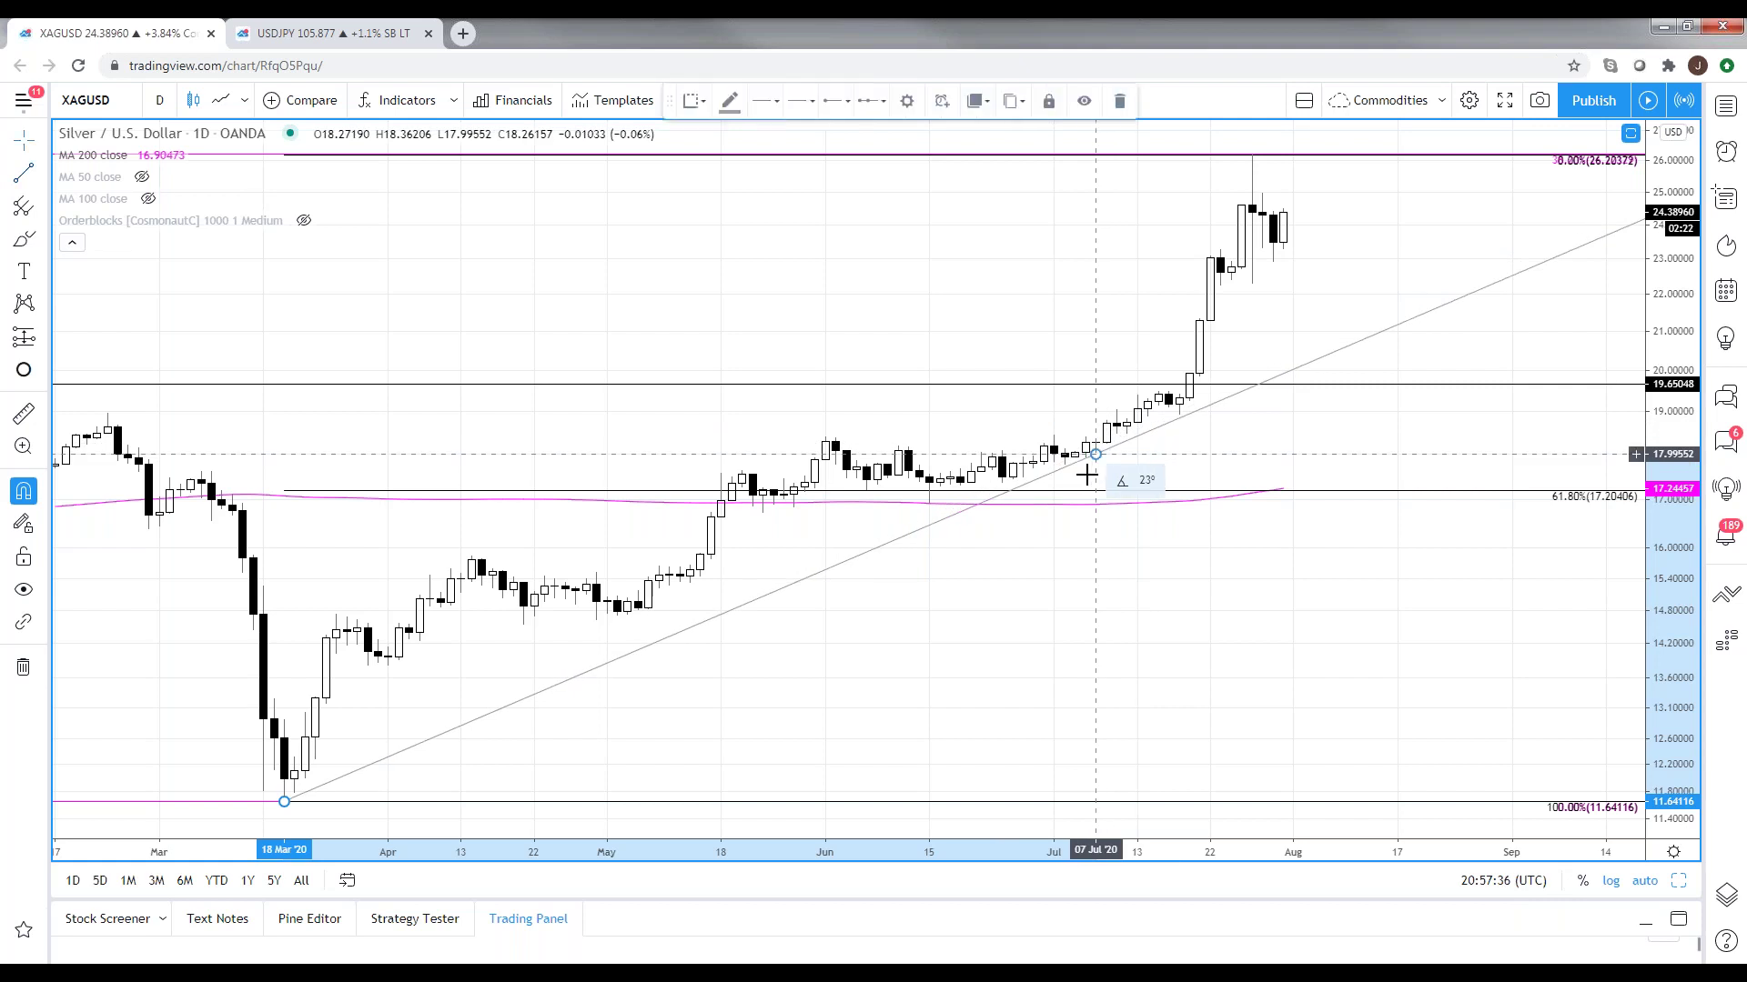
pyautogui.click(374, 670)
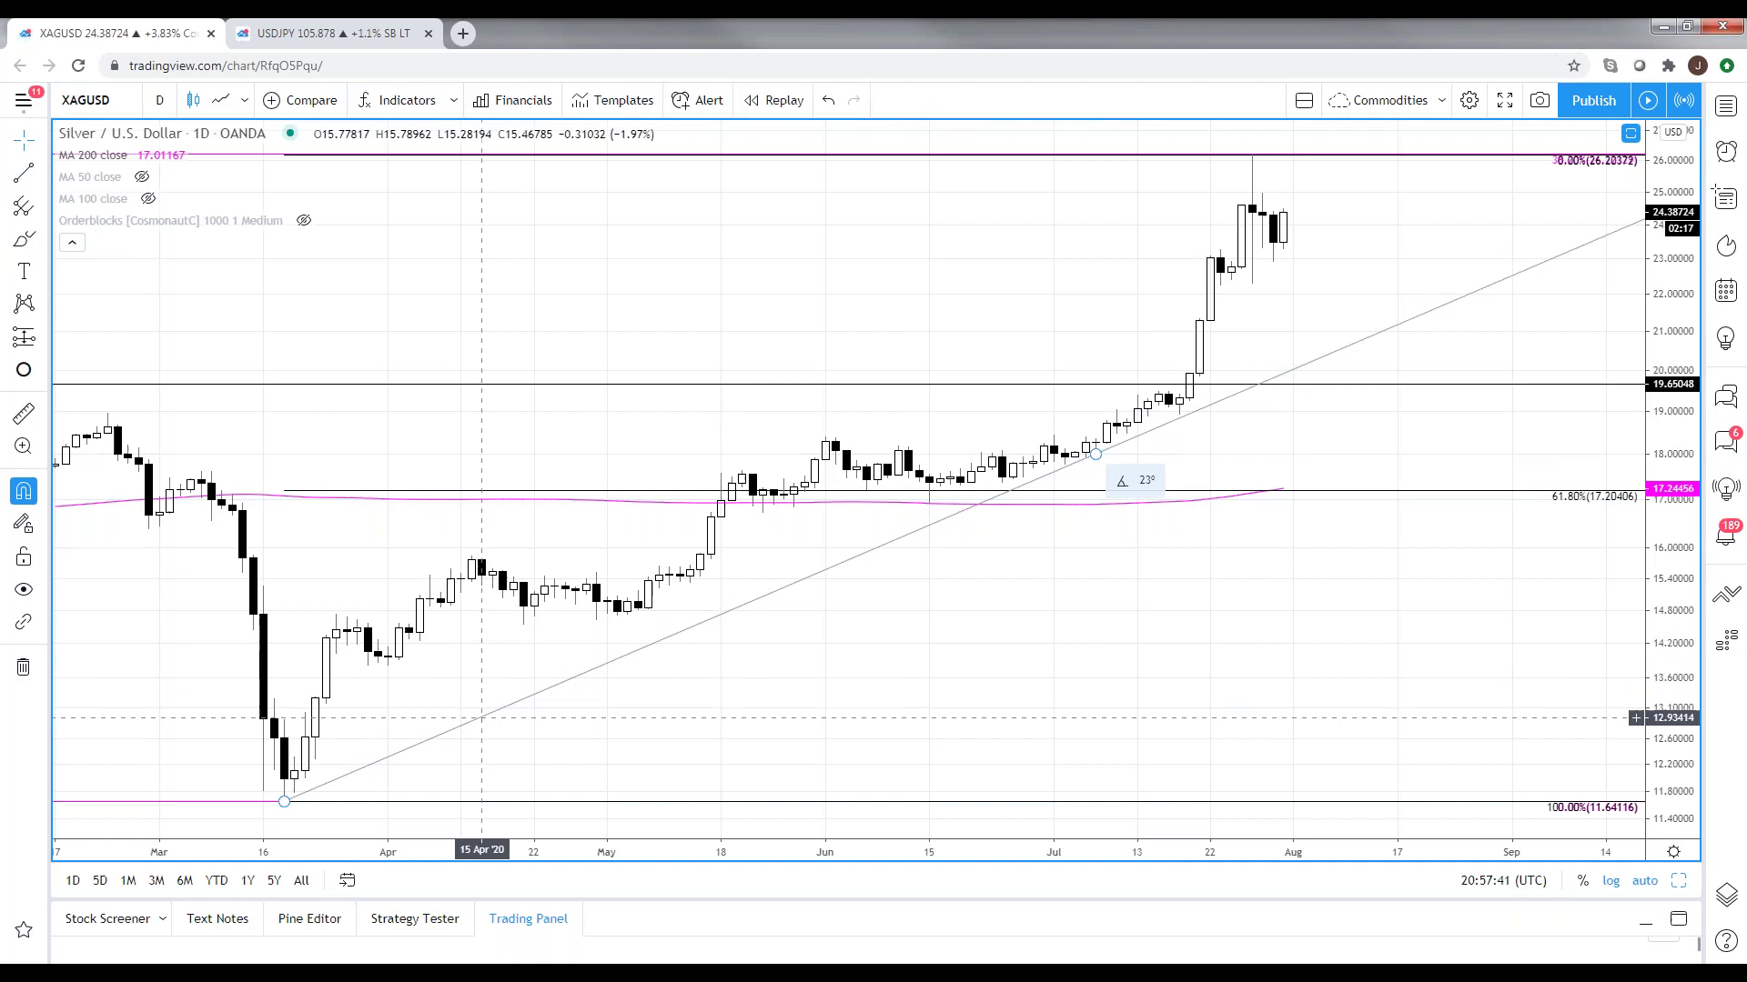
# - Start a pitchfork from the March low to the April high, then cancel it
pyautogui.click(23, 207)
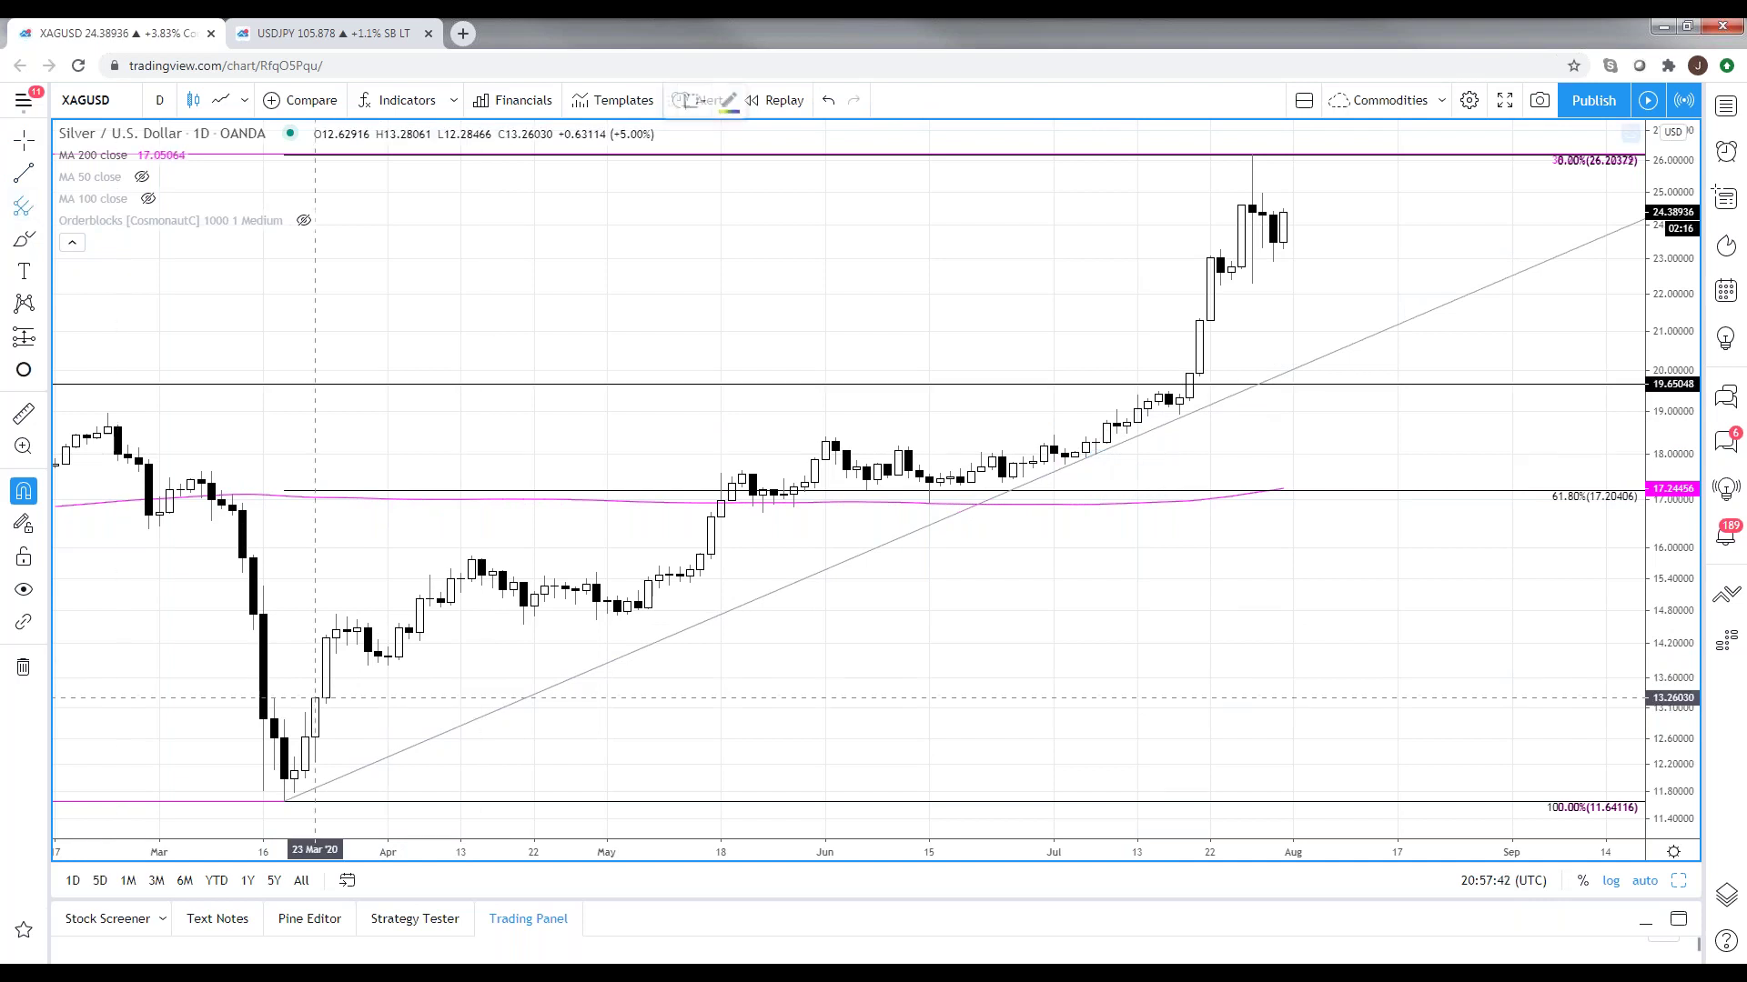
pyautogui.click(286, 817)
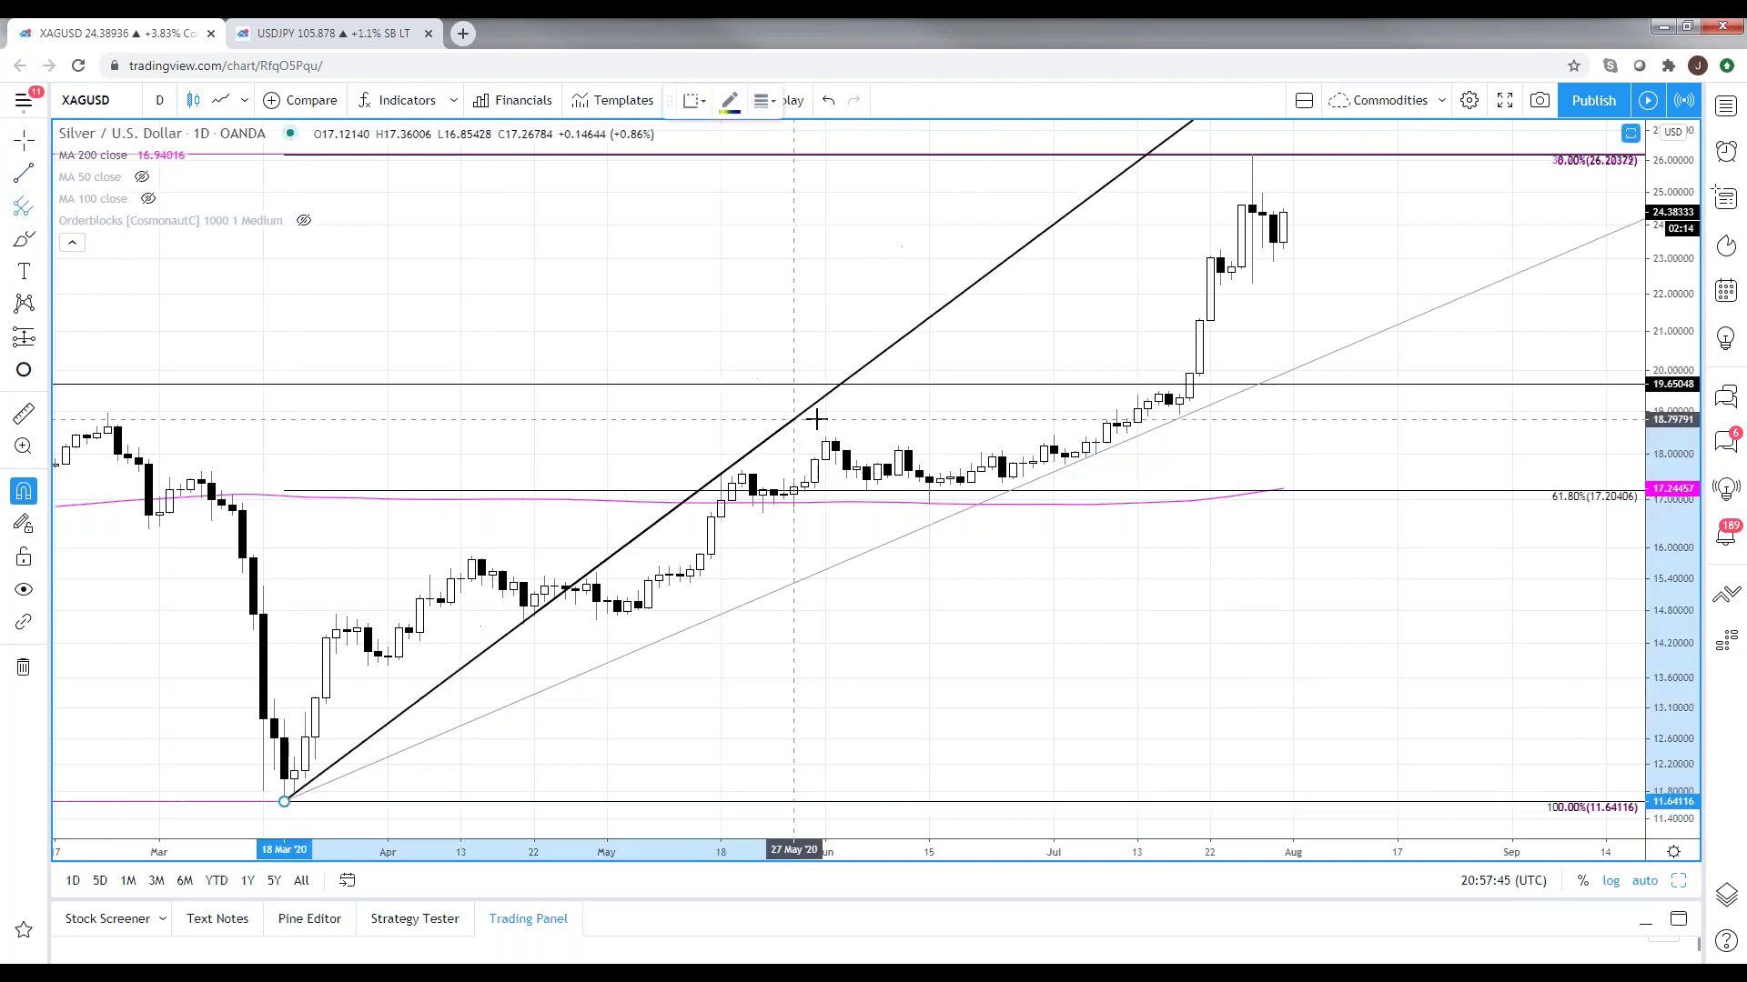
pyautogui.click(473, 551)
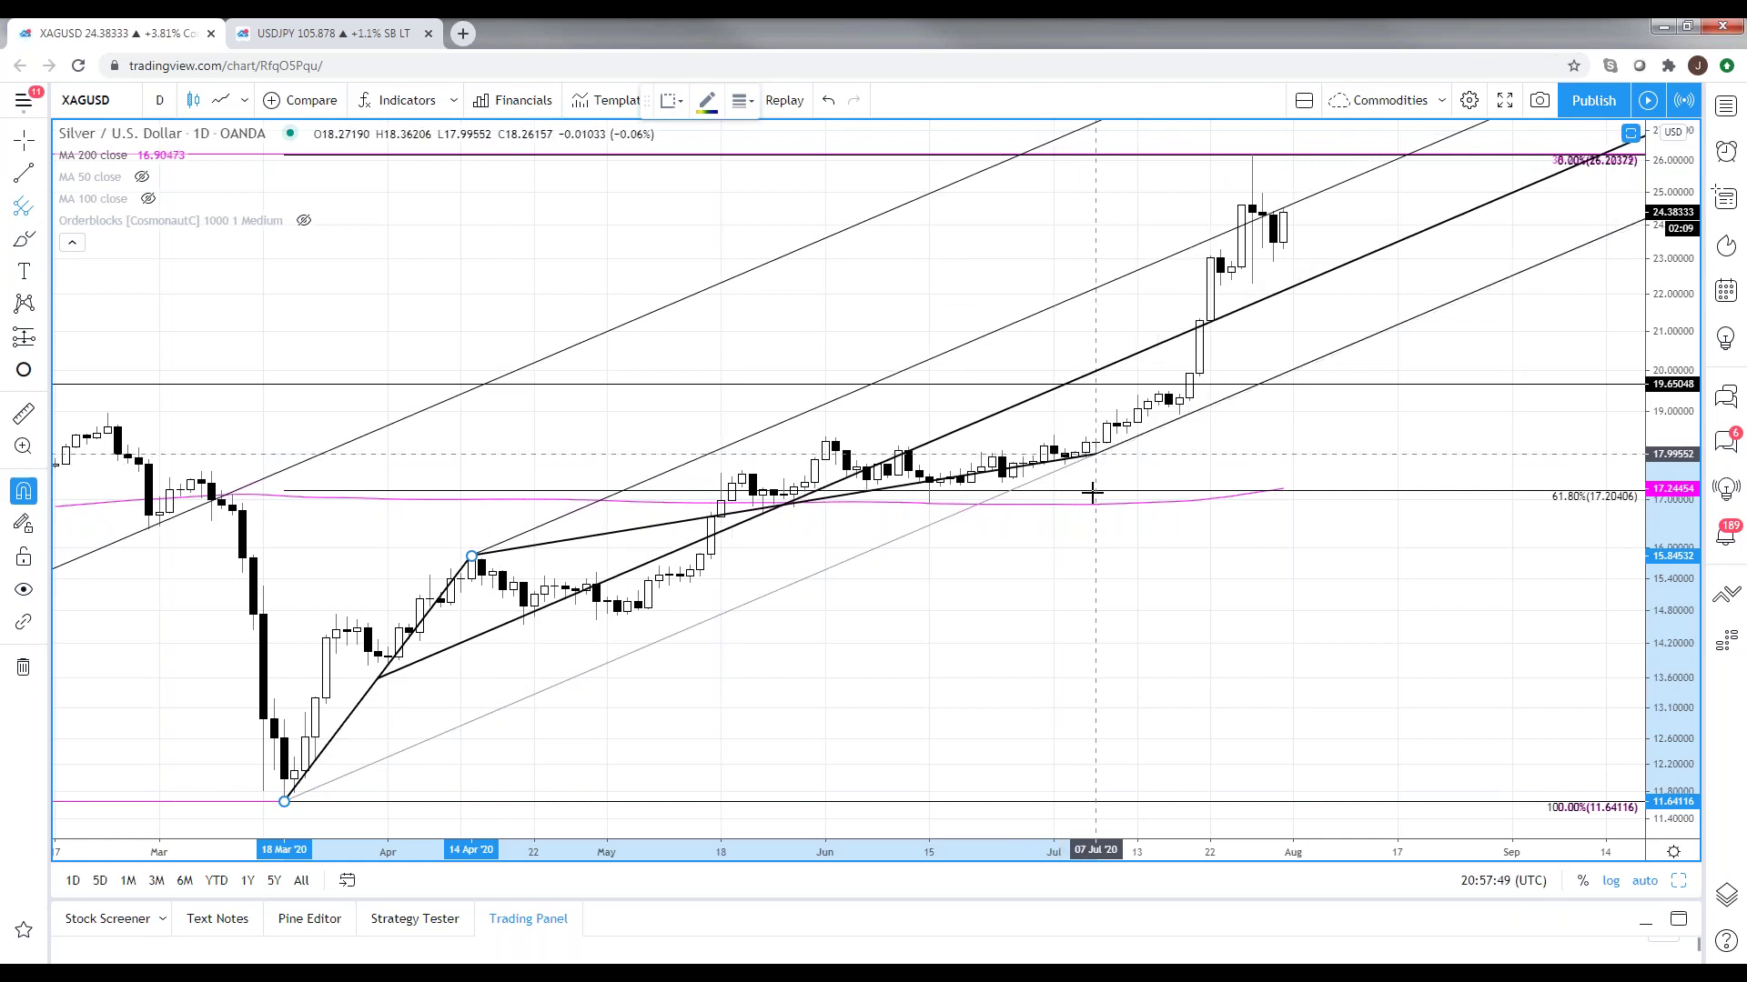
pyautogui.press('Escape')
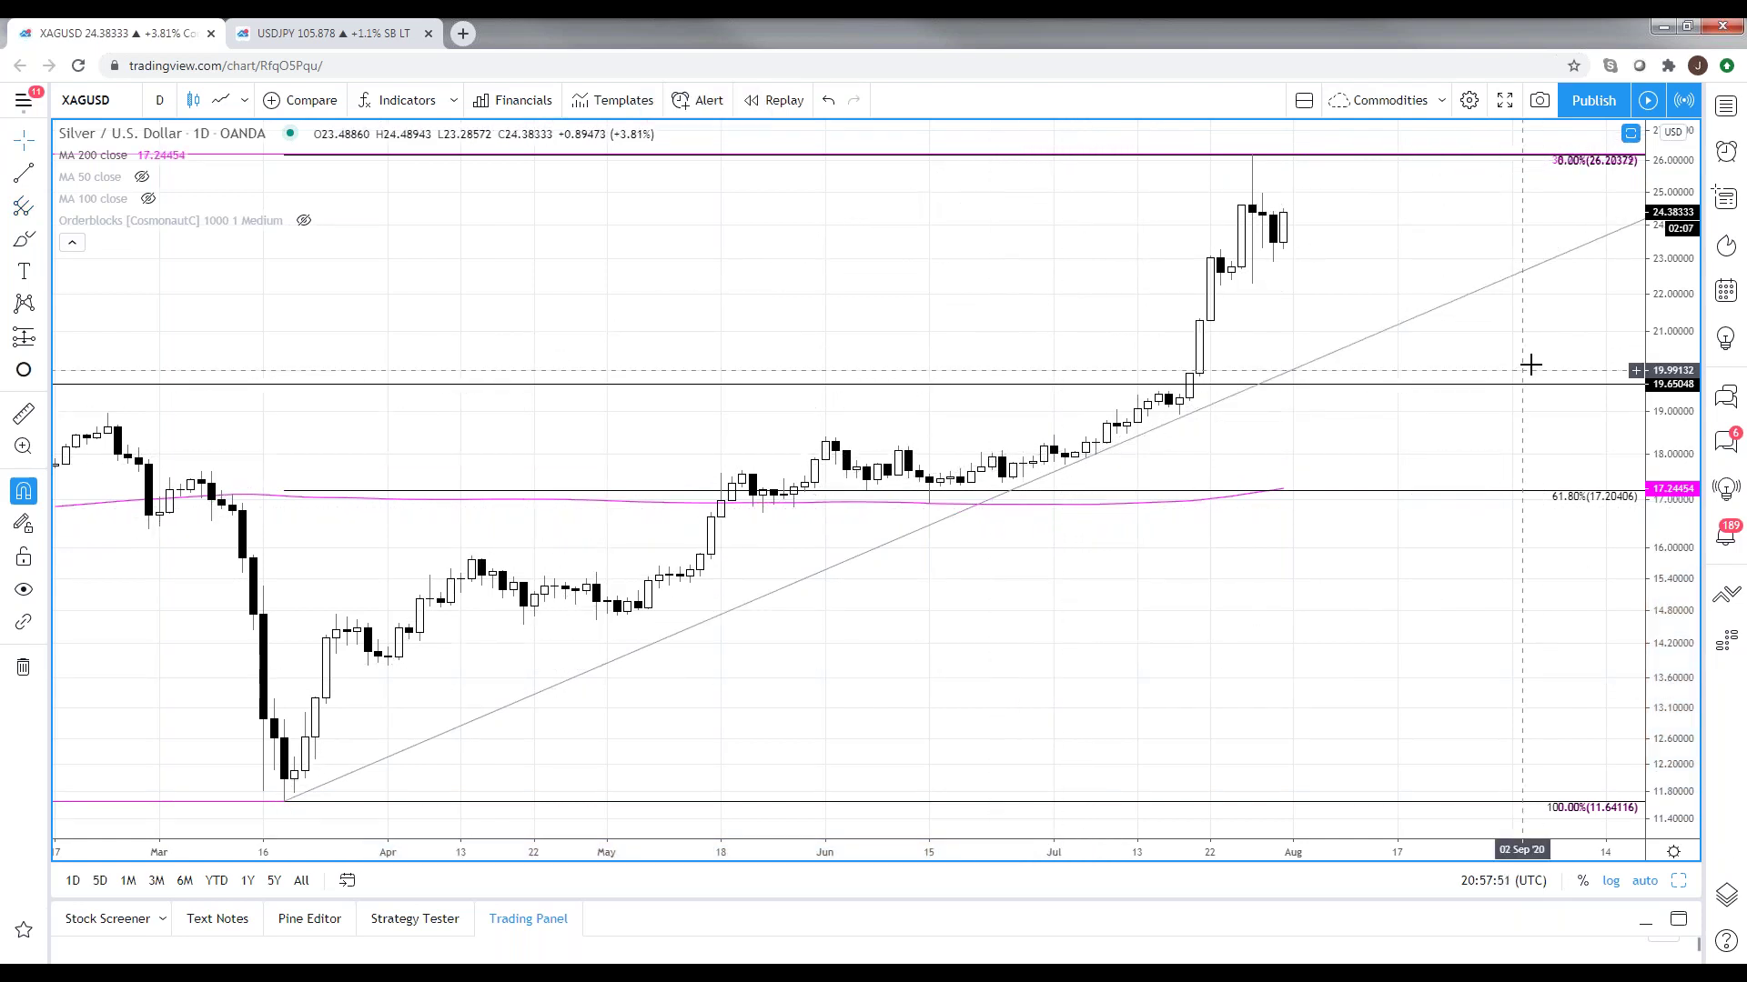
# - Load the XAUUSD gold spot chart on the 1W interval and select the 2015-low pitchfork
pyautogui.write('XAUUSD')
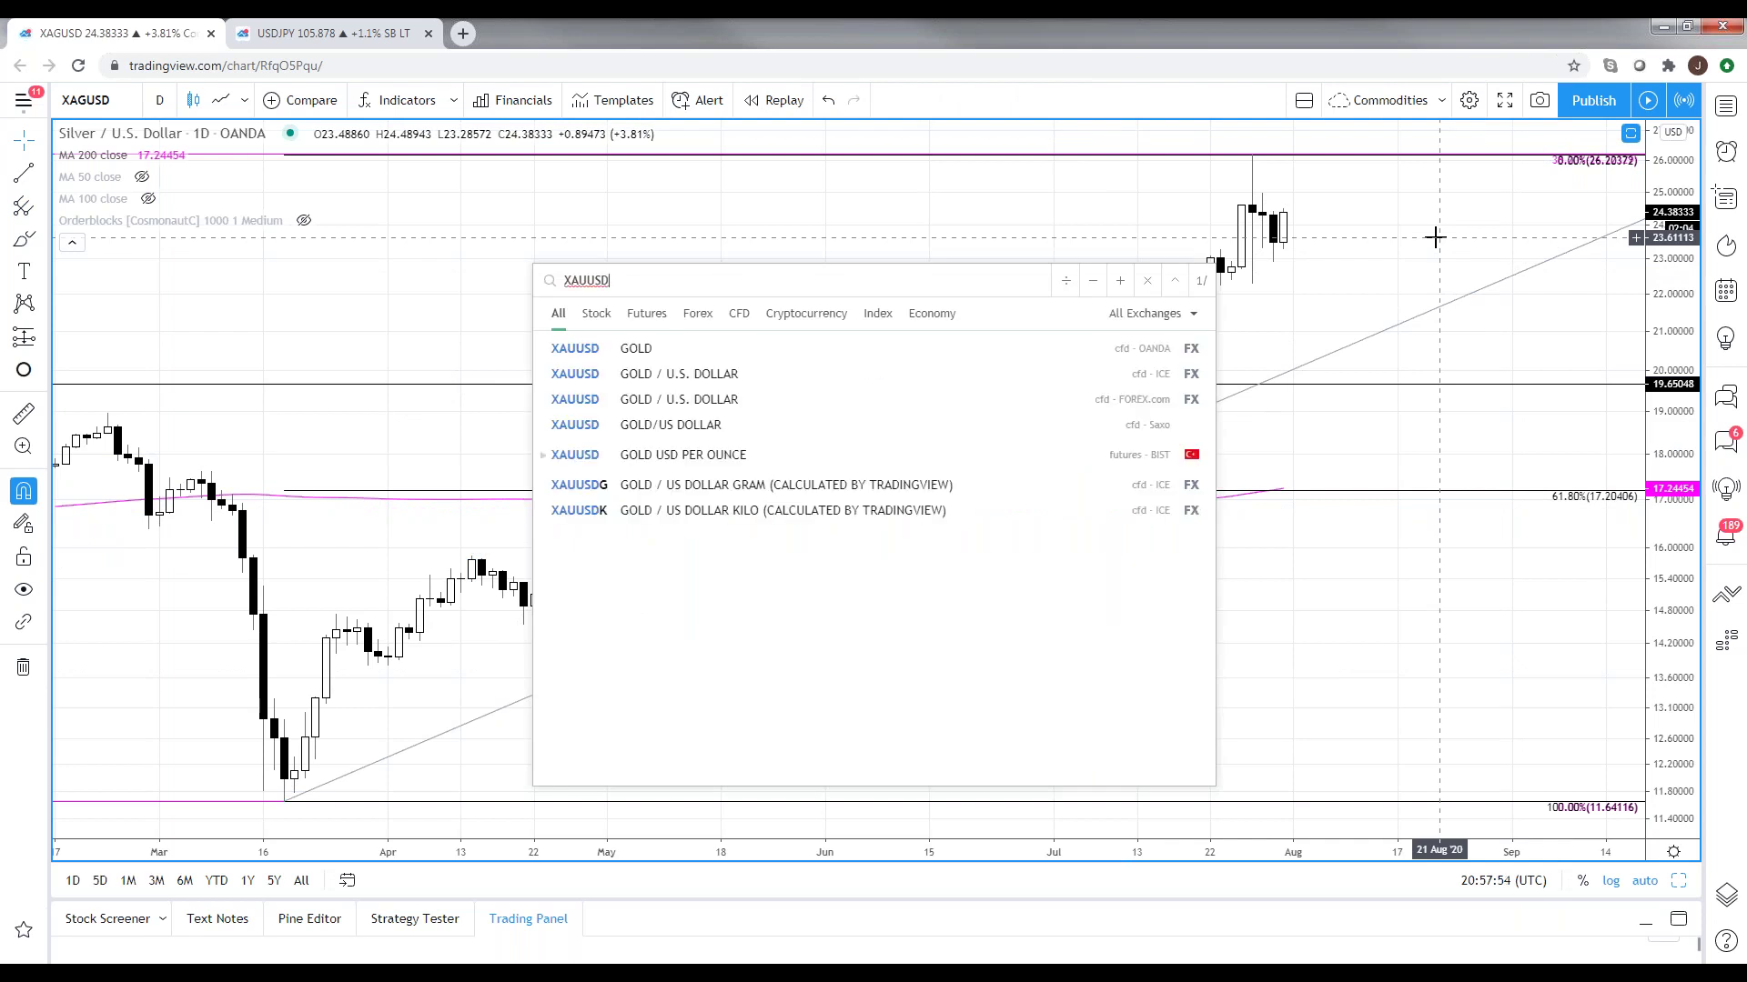
pyautogui.press('Return')
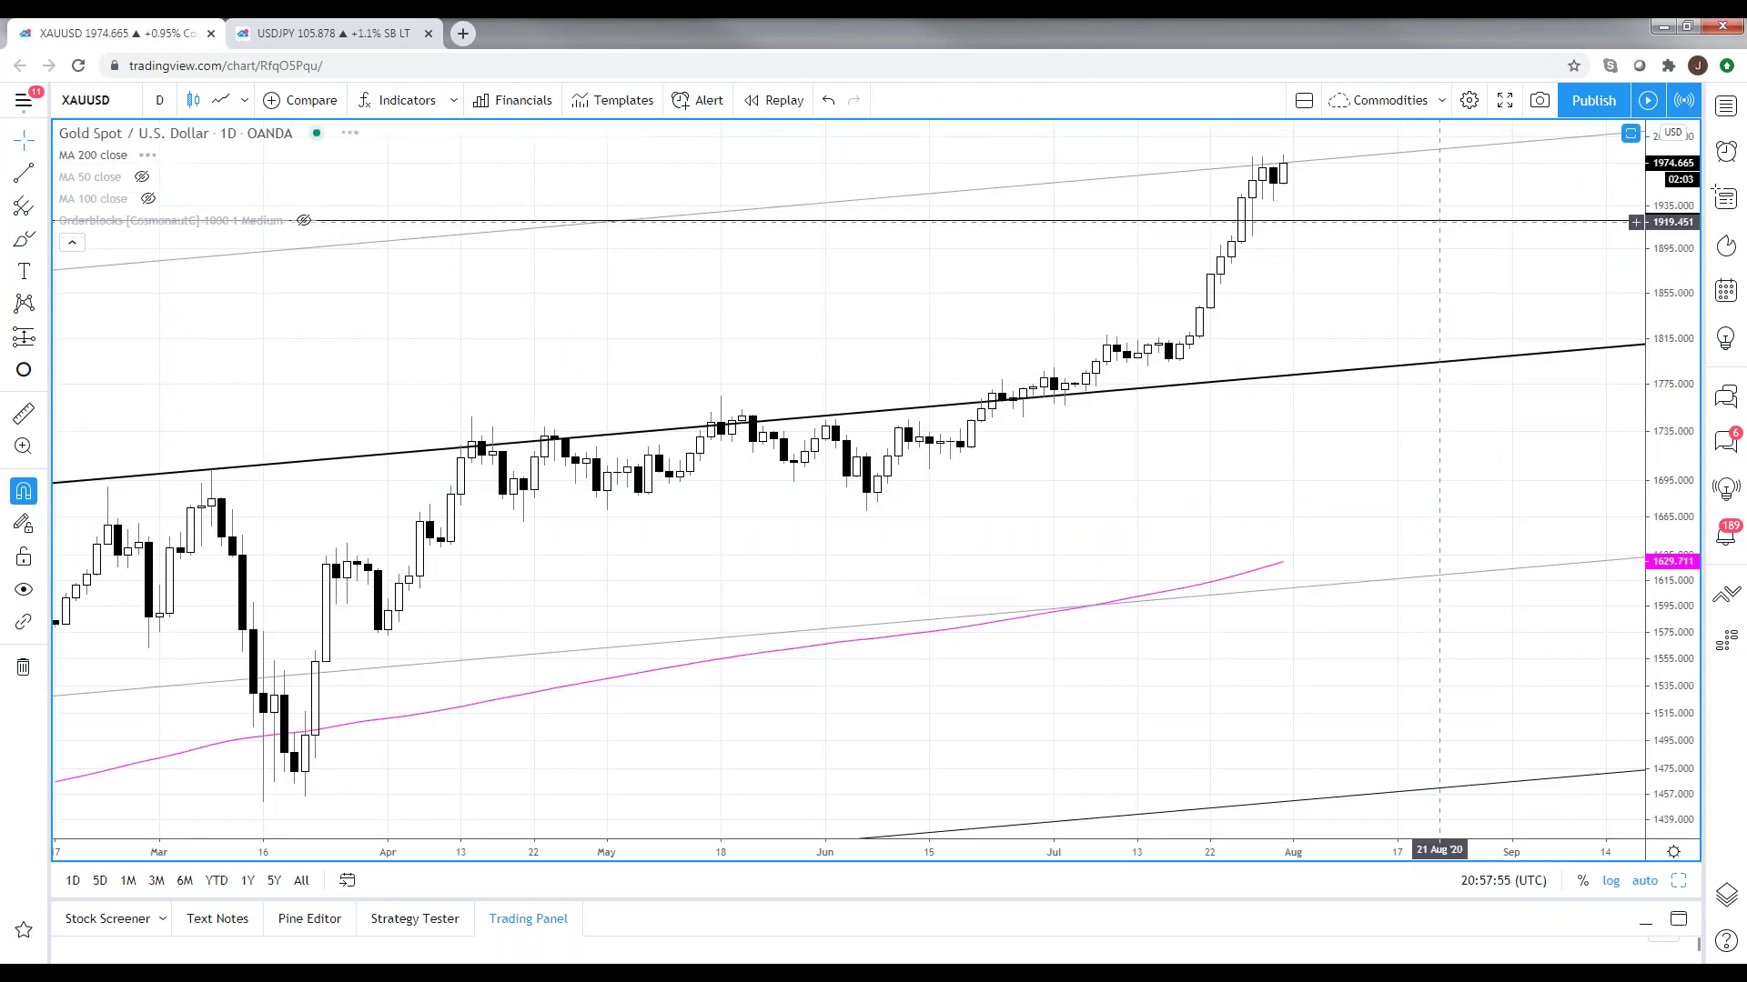
pyautogui.write('1w')
pyautogui.press('Return')
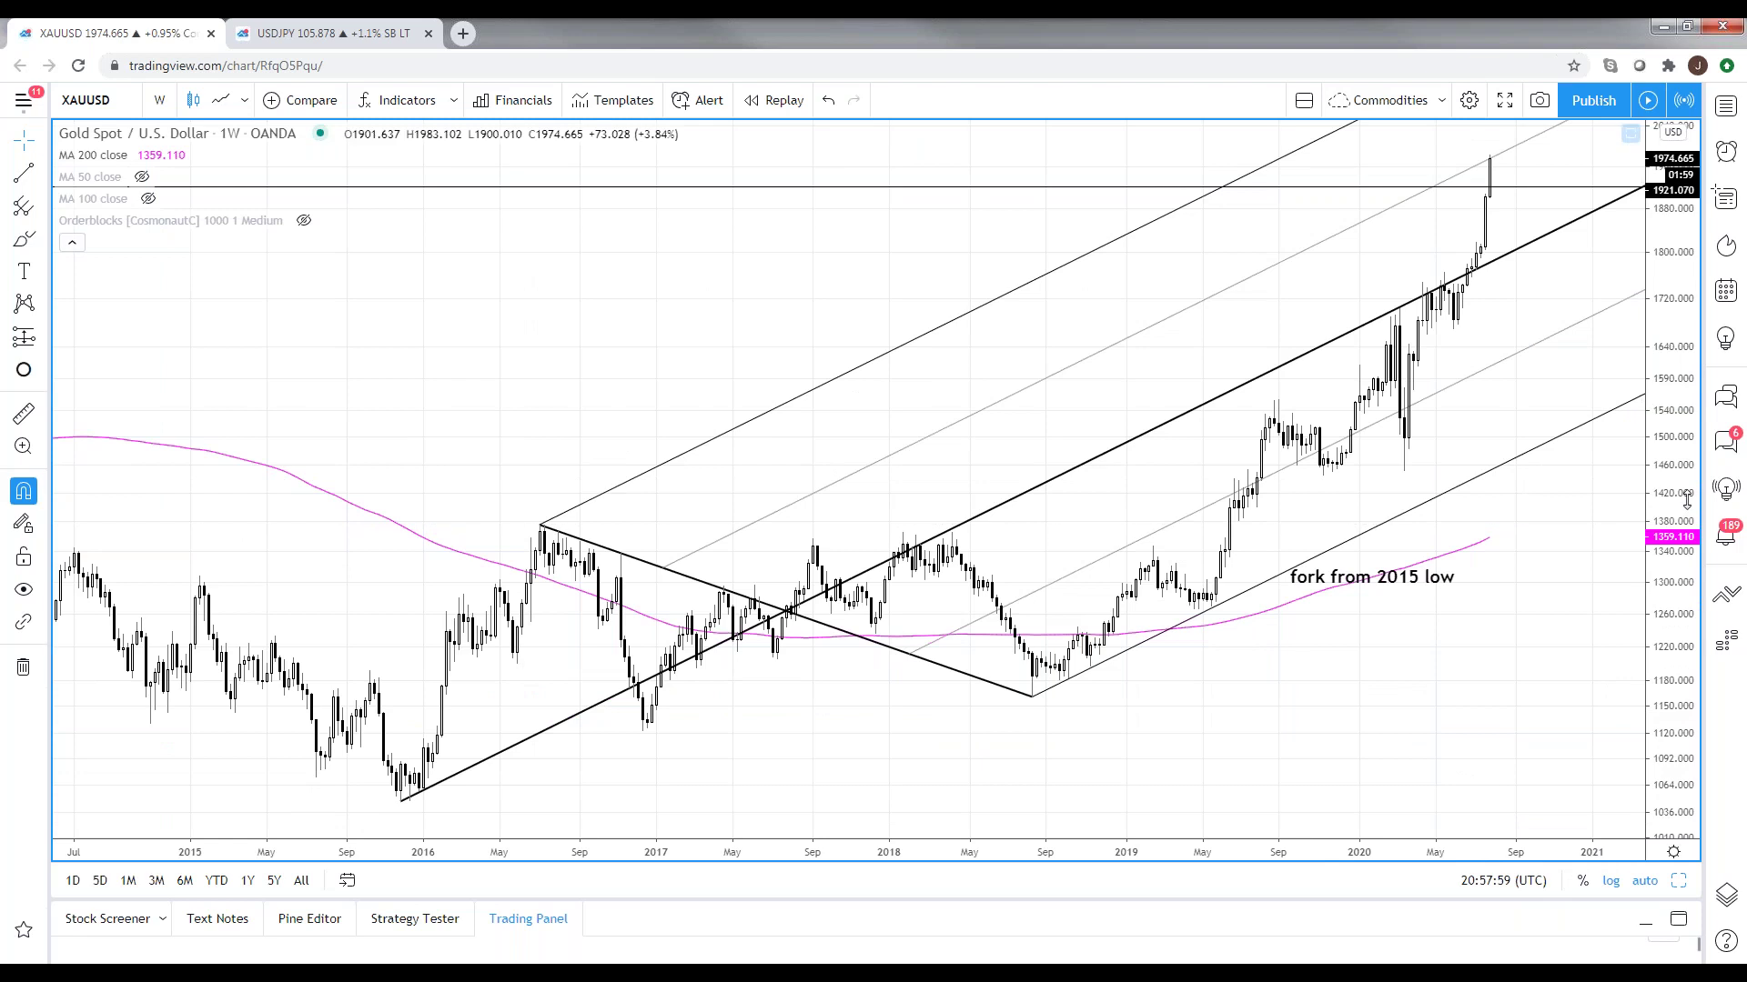
pyautogui.scroll(-5, 1486, 635)
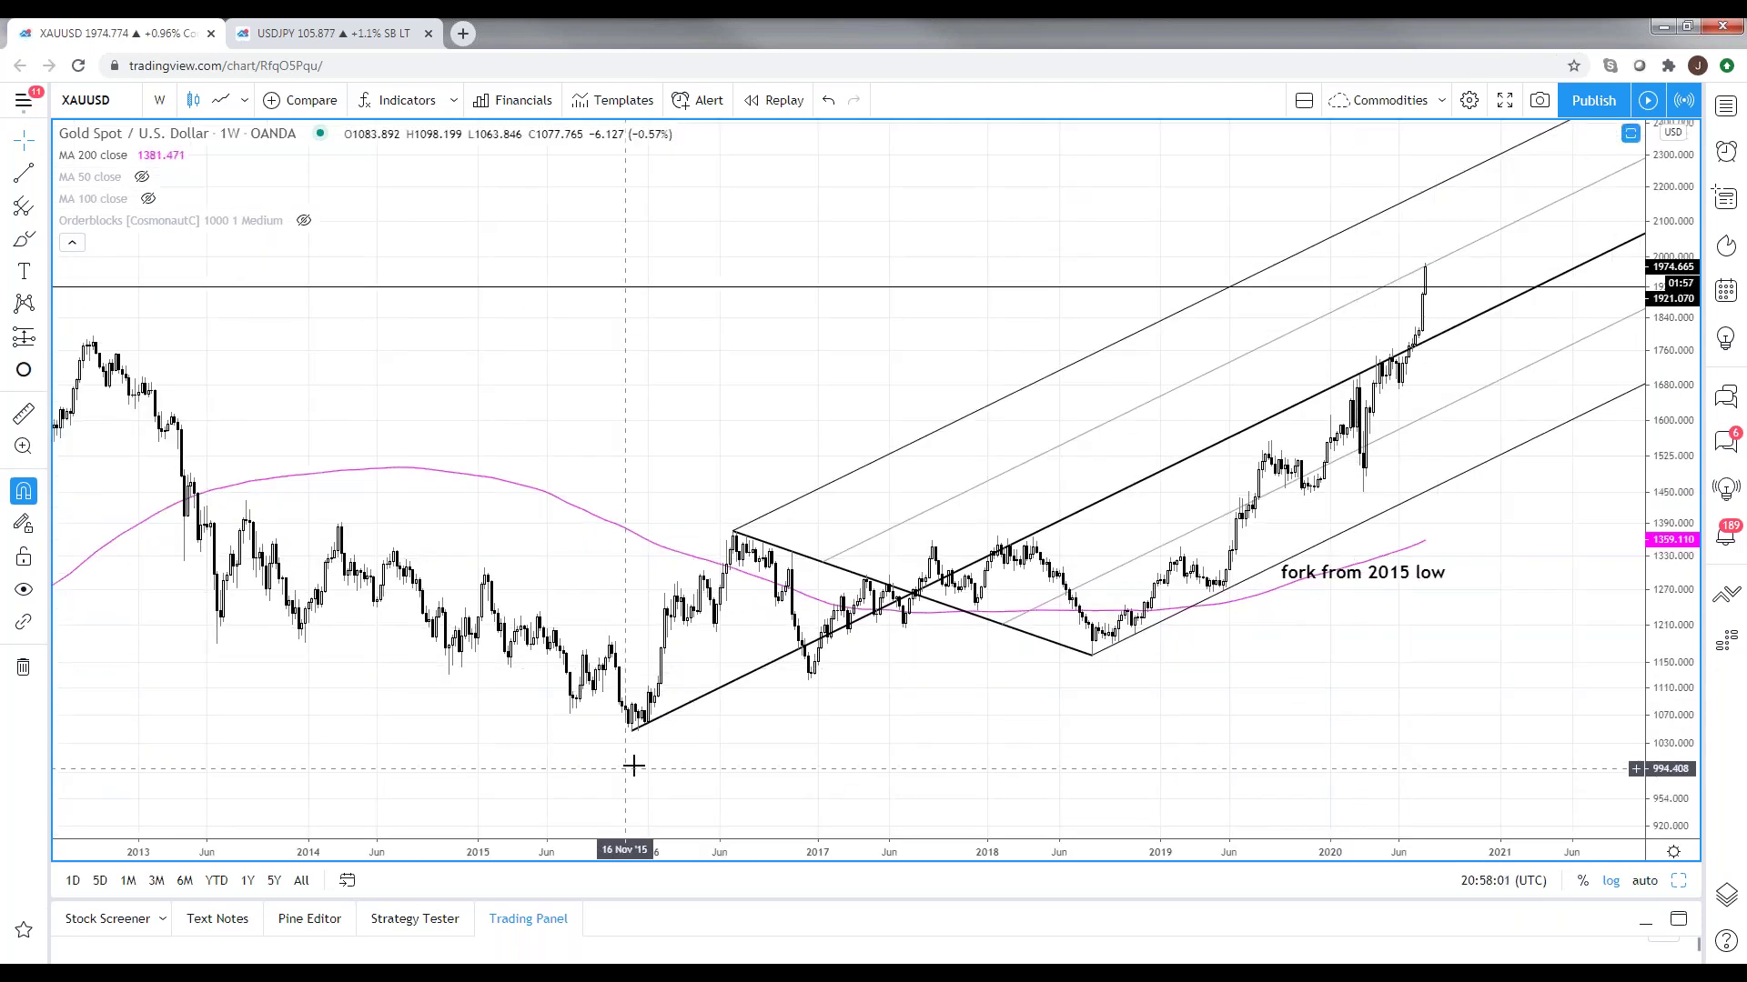
pyautogui.click(1150, 399)
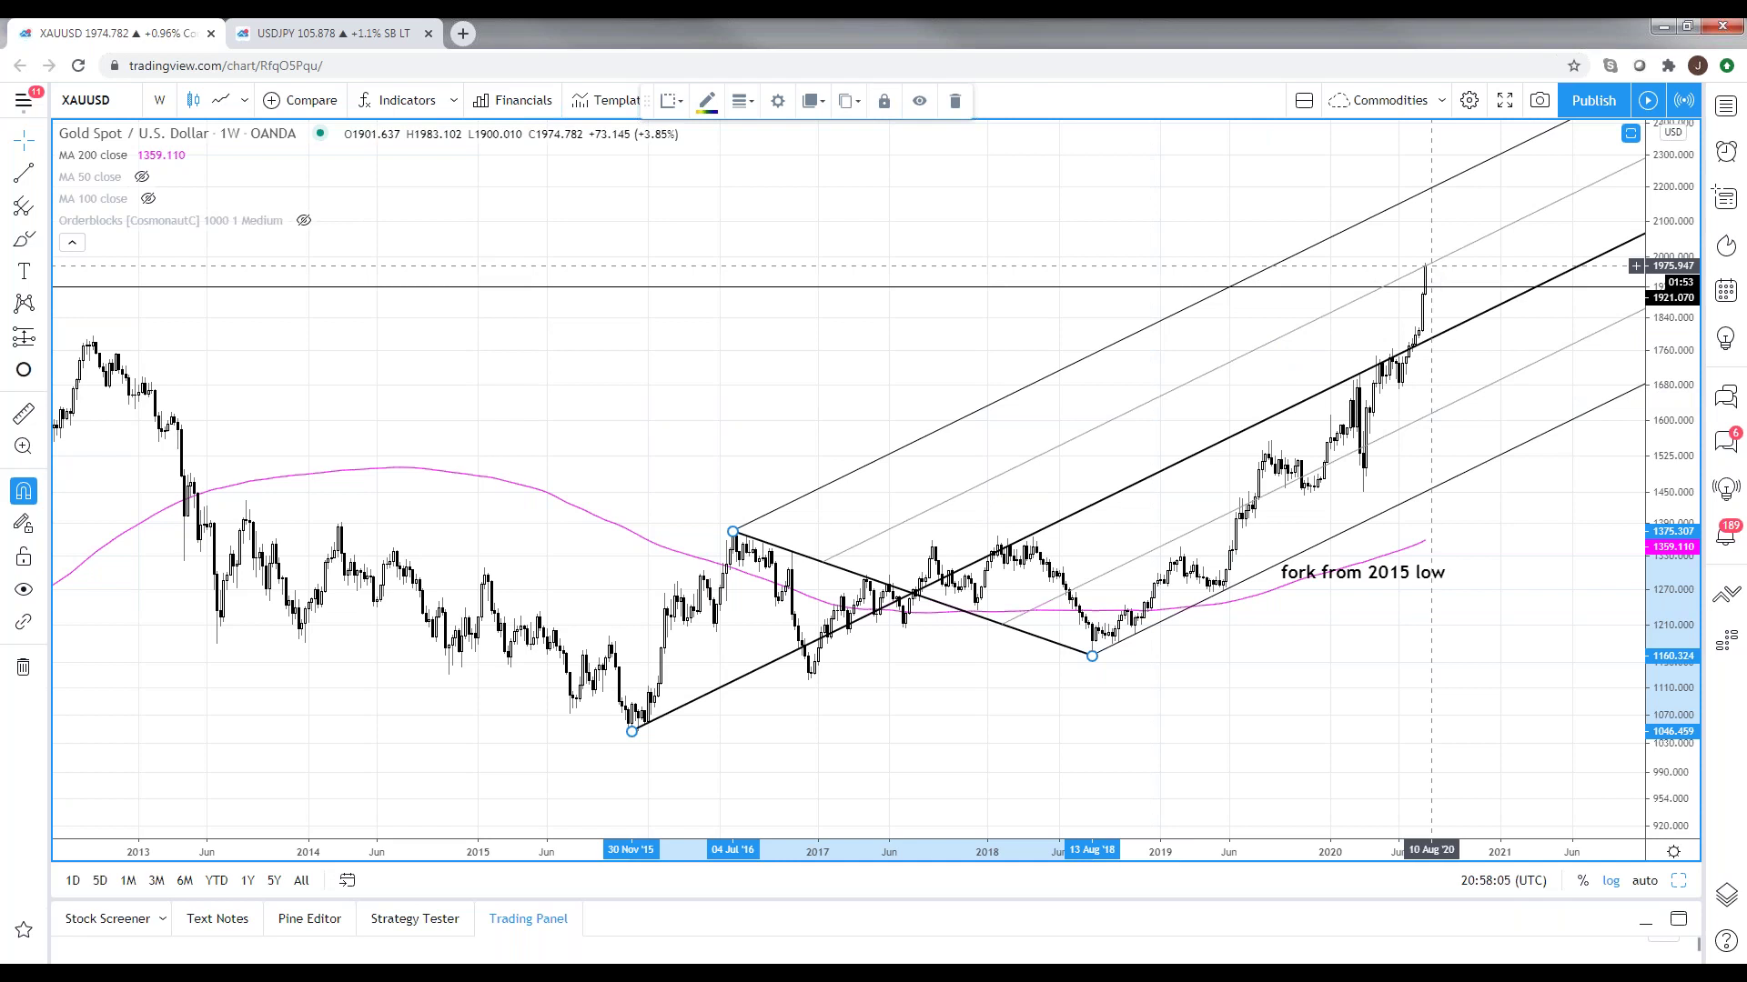
pyautogui.scroll(2, 1599, 518)
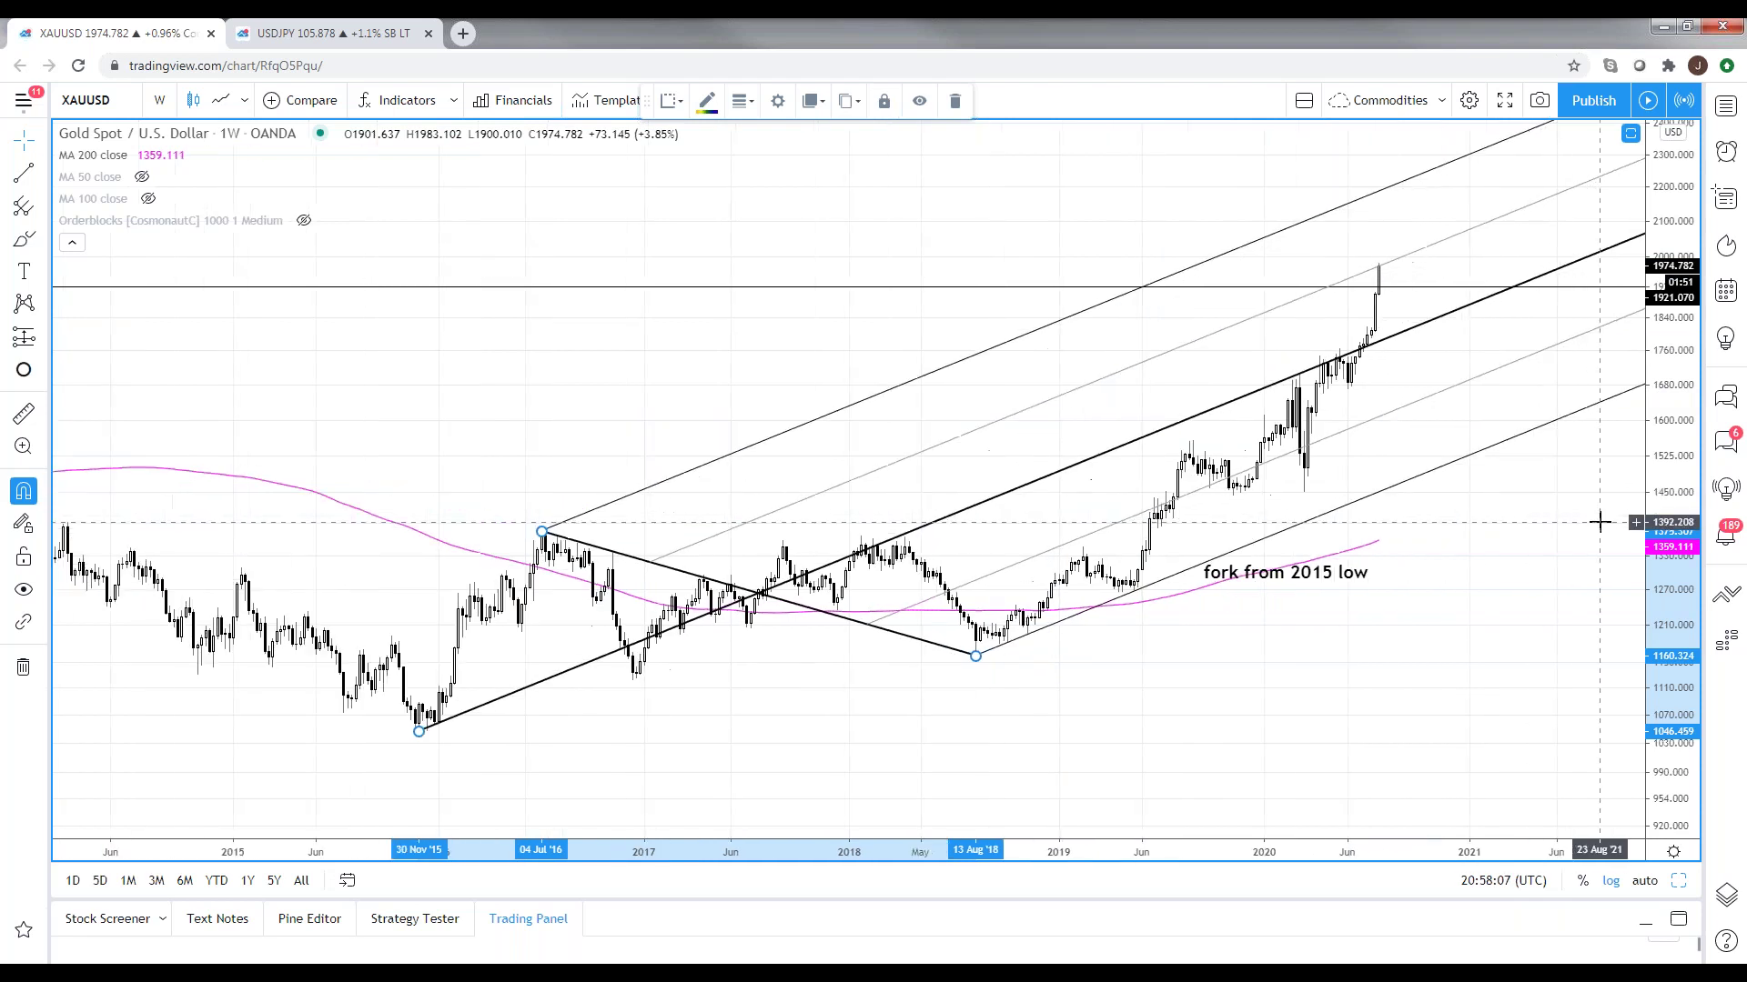
pyautogui.scroll(1, 1174, 612)
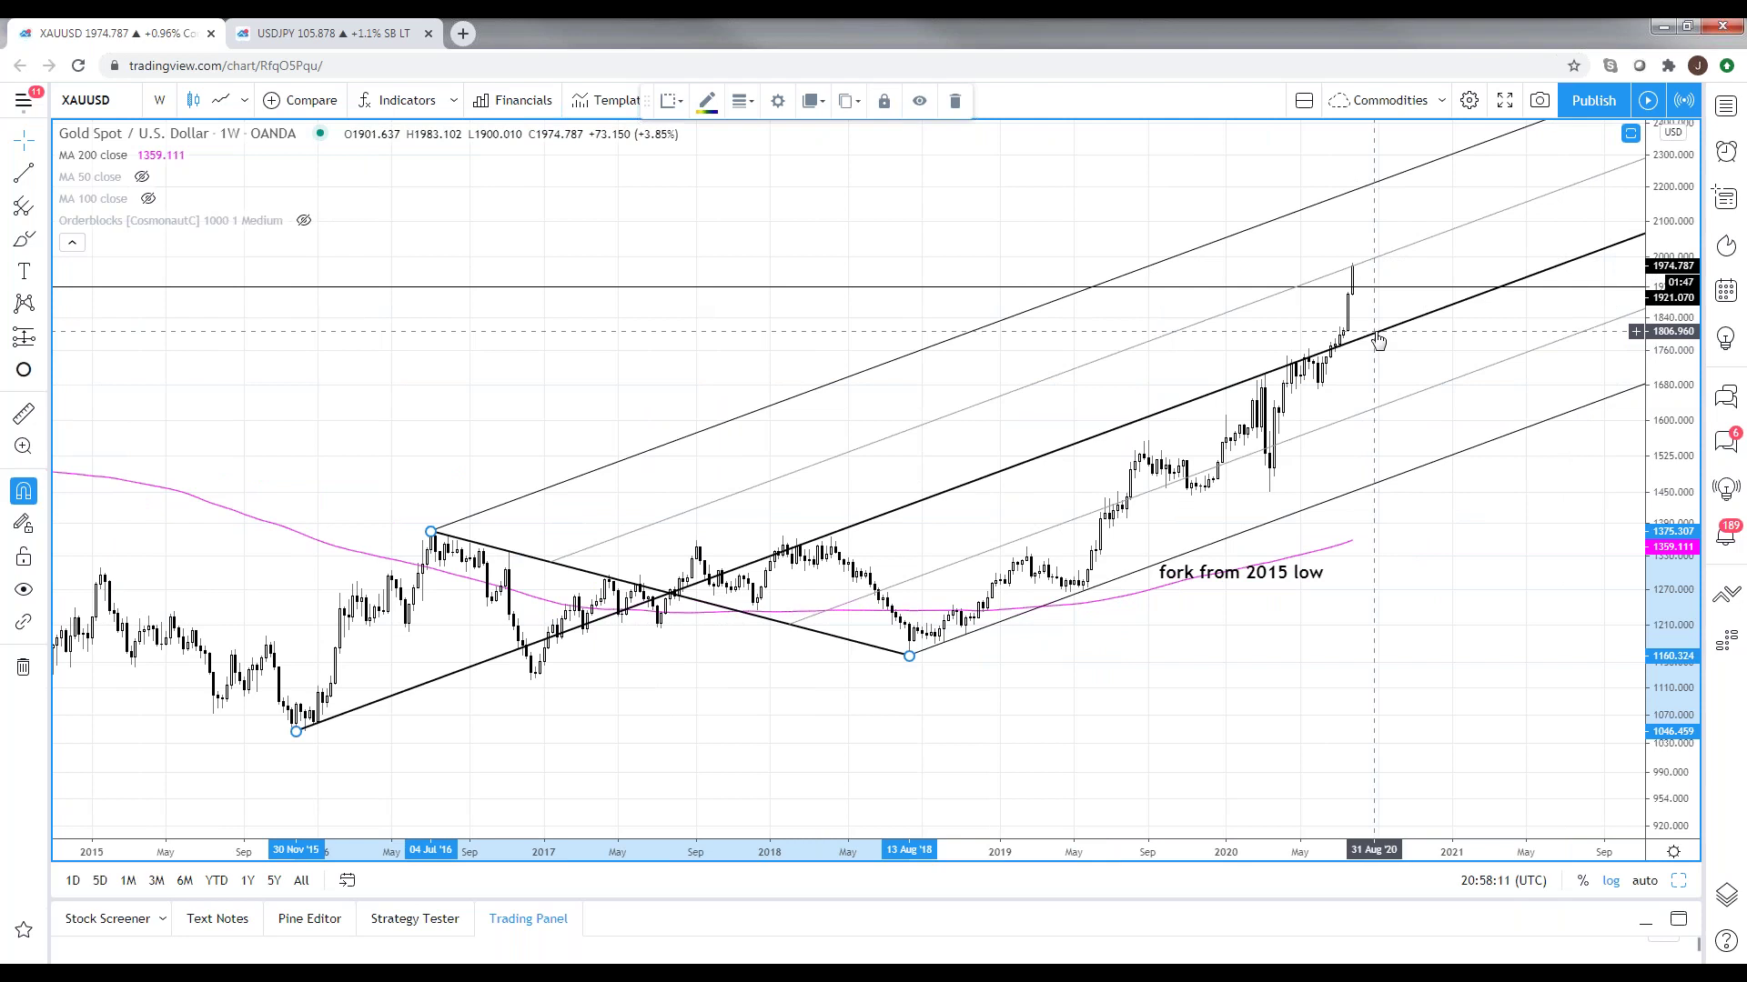
# - Return the gold chart to the 1D interval and zoom out to show the fork
pyautogui.write('1D')
pyautogui.press('Return')
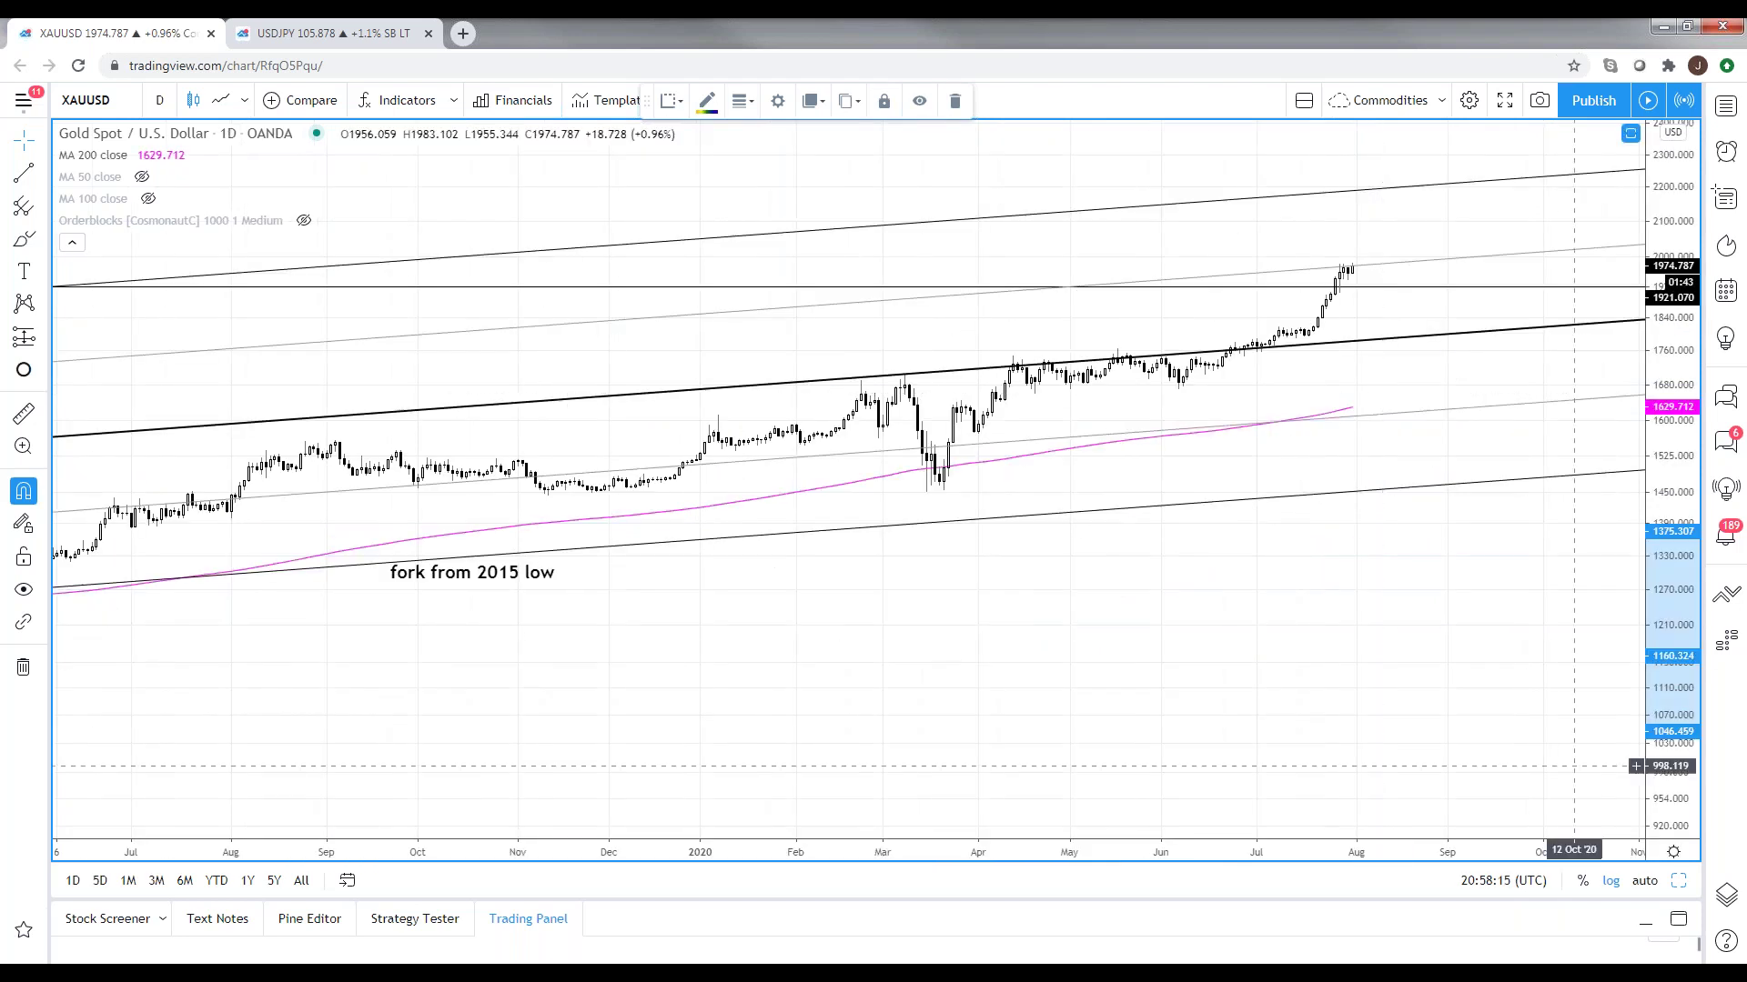
pyautogui.scroll(-8, 1281, 673)
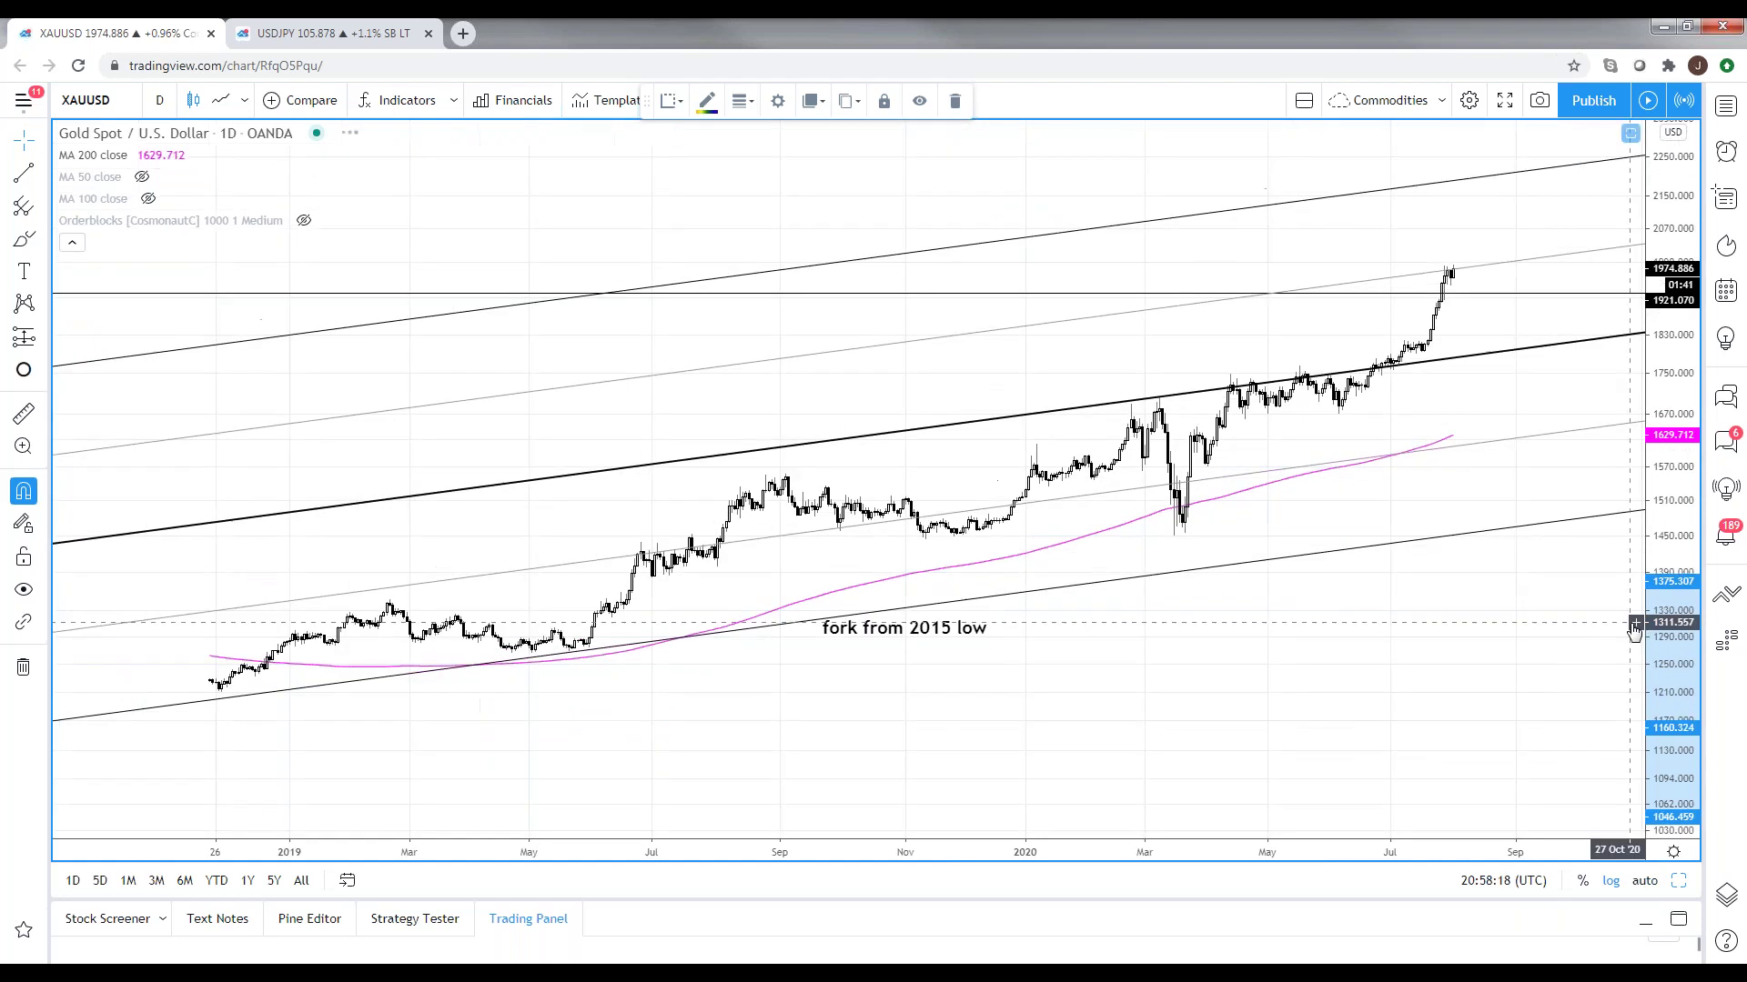
pyautogui.scroll(-2, 1281, 673)
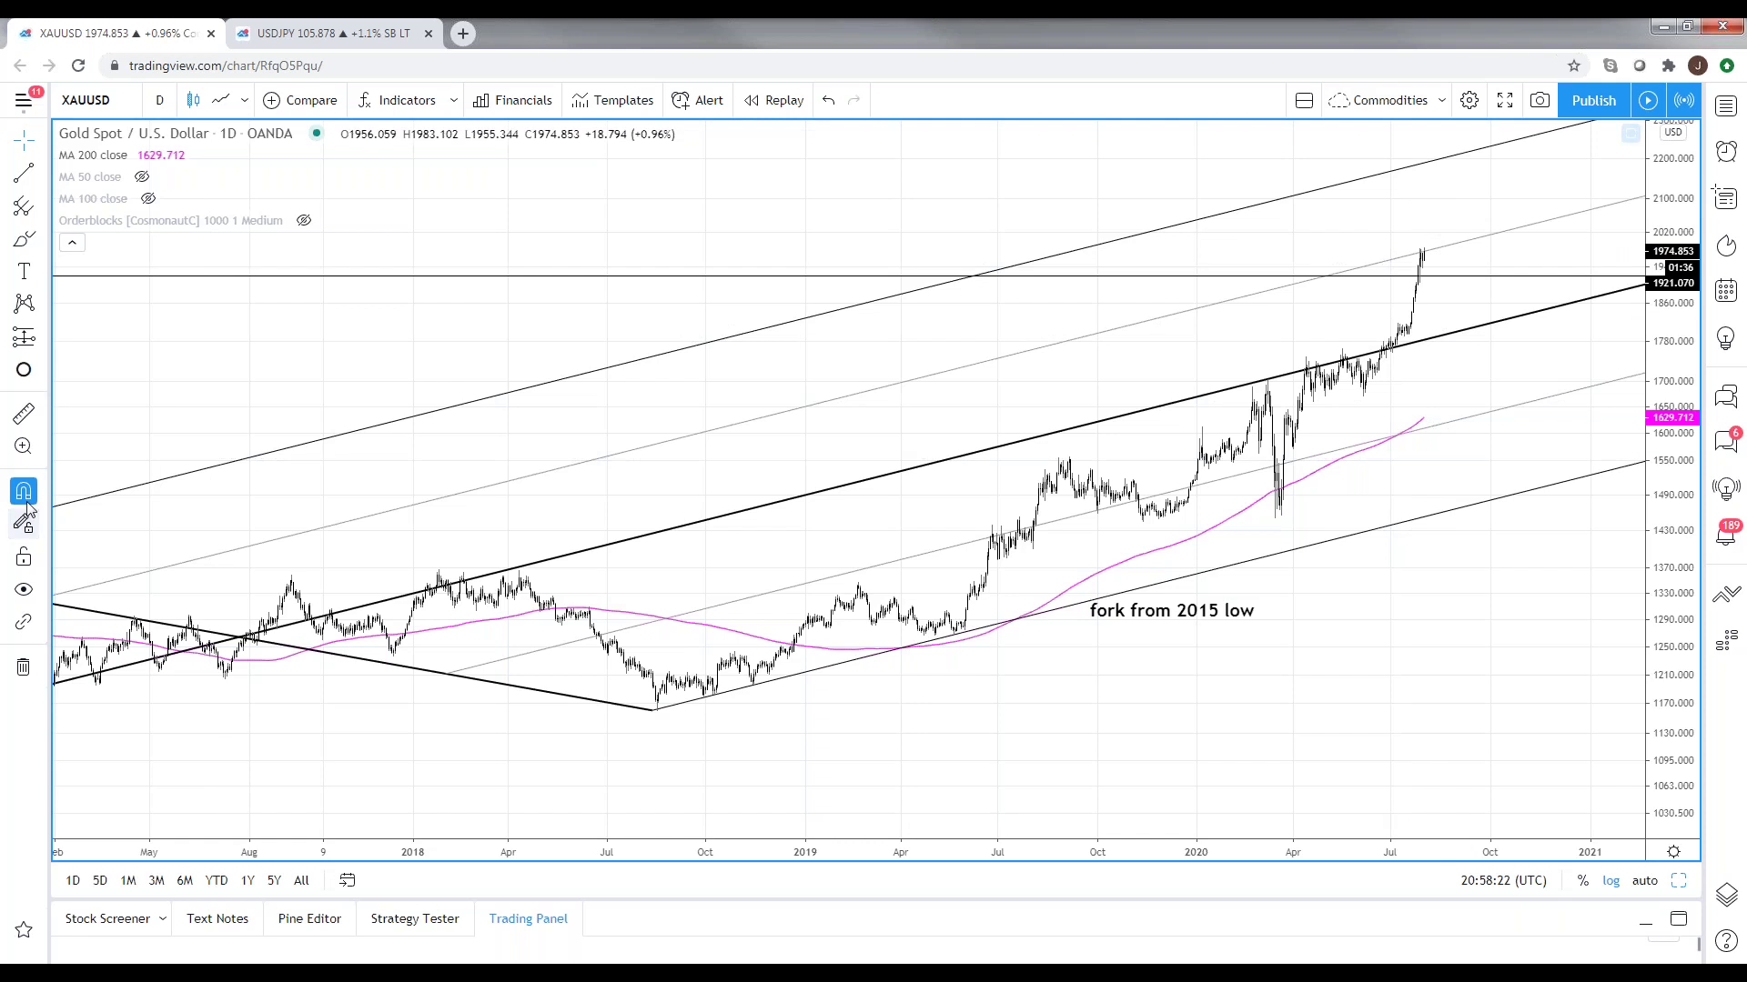
pyautogui.click(38, 173)
# - Add horizontal support rays at 1790.766 and the 1818.092 candle high, then zoom out
pyautogui.click(136, 355)
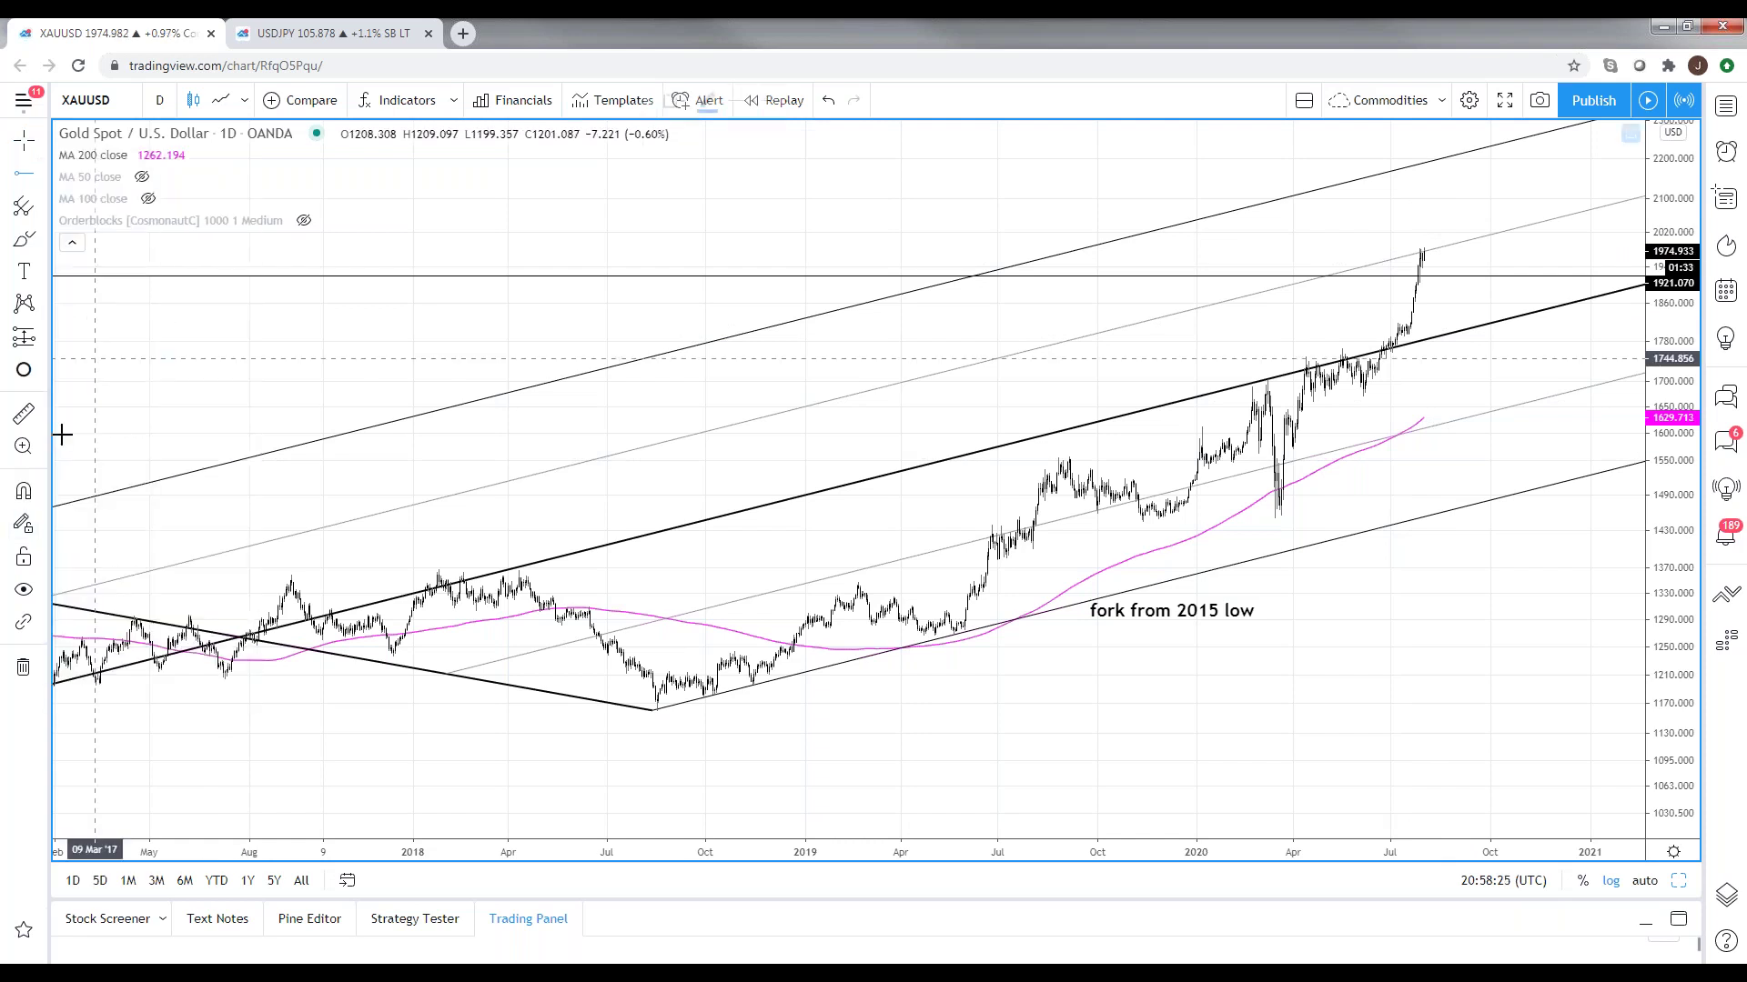
pyautogui.scroll(10, 173, 542)
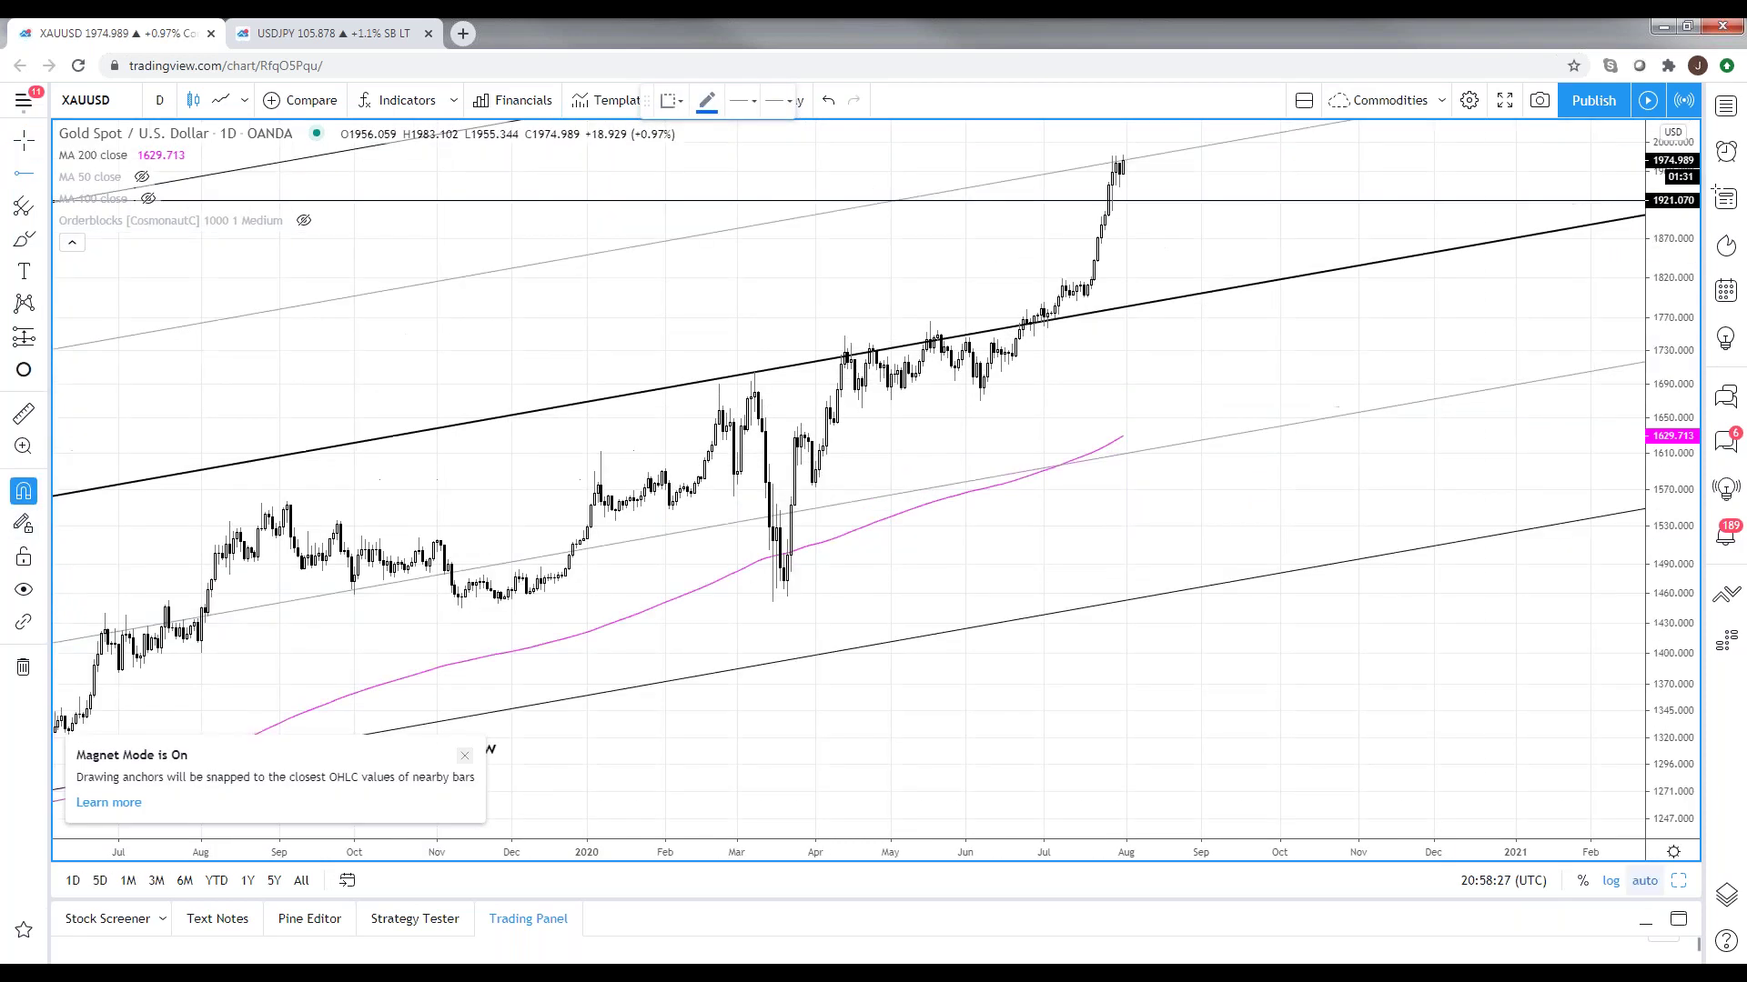
pyautogui.click(637, 366)
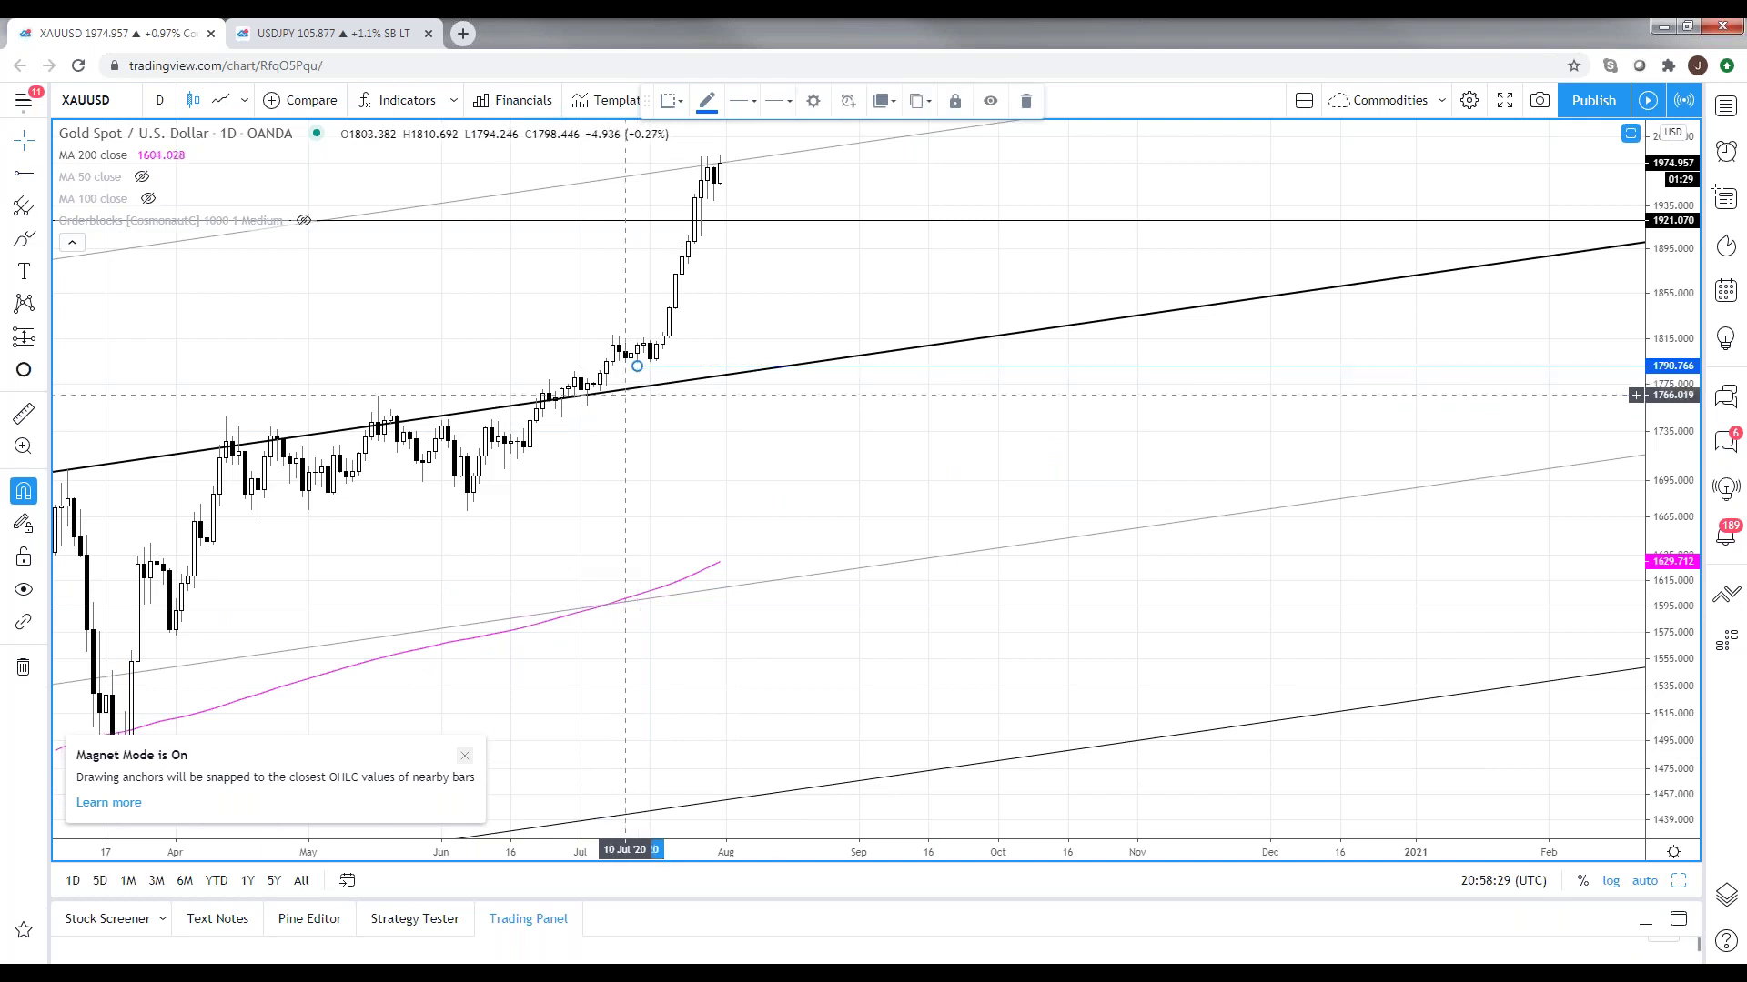
pyautogui.click(30, 182)
pyautogui.click(612, 329)
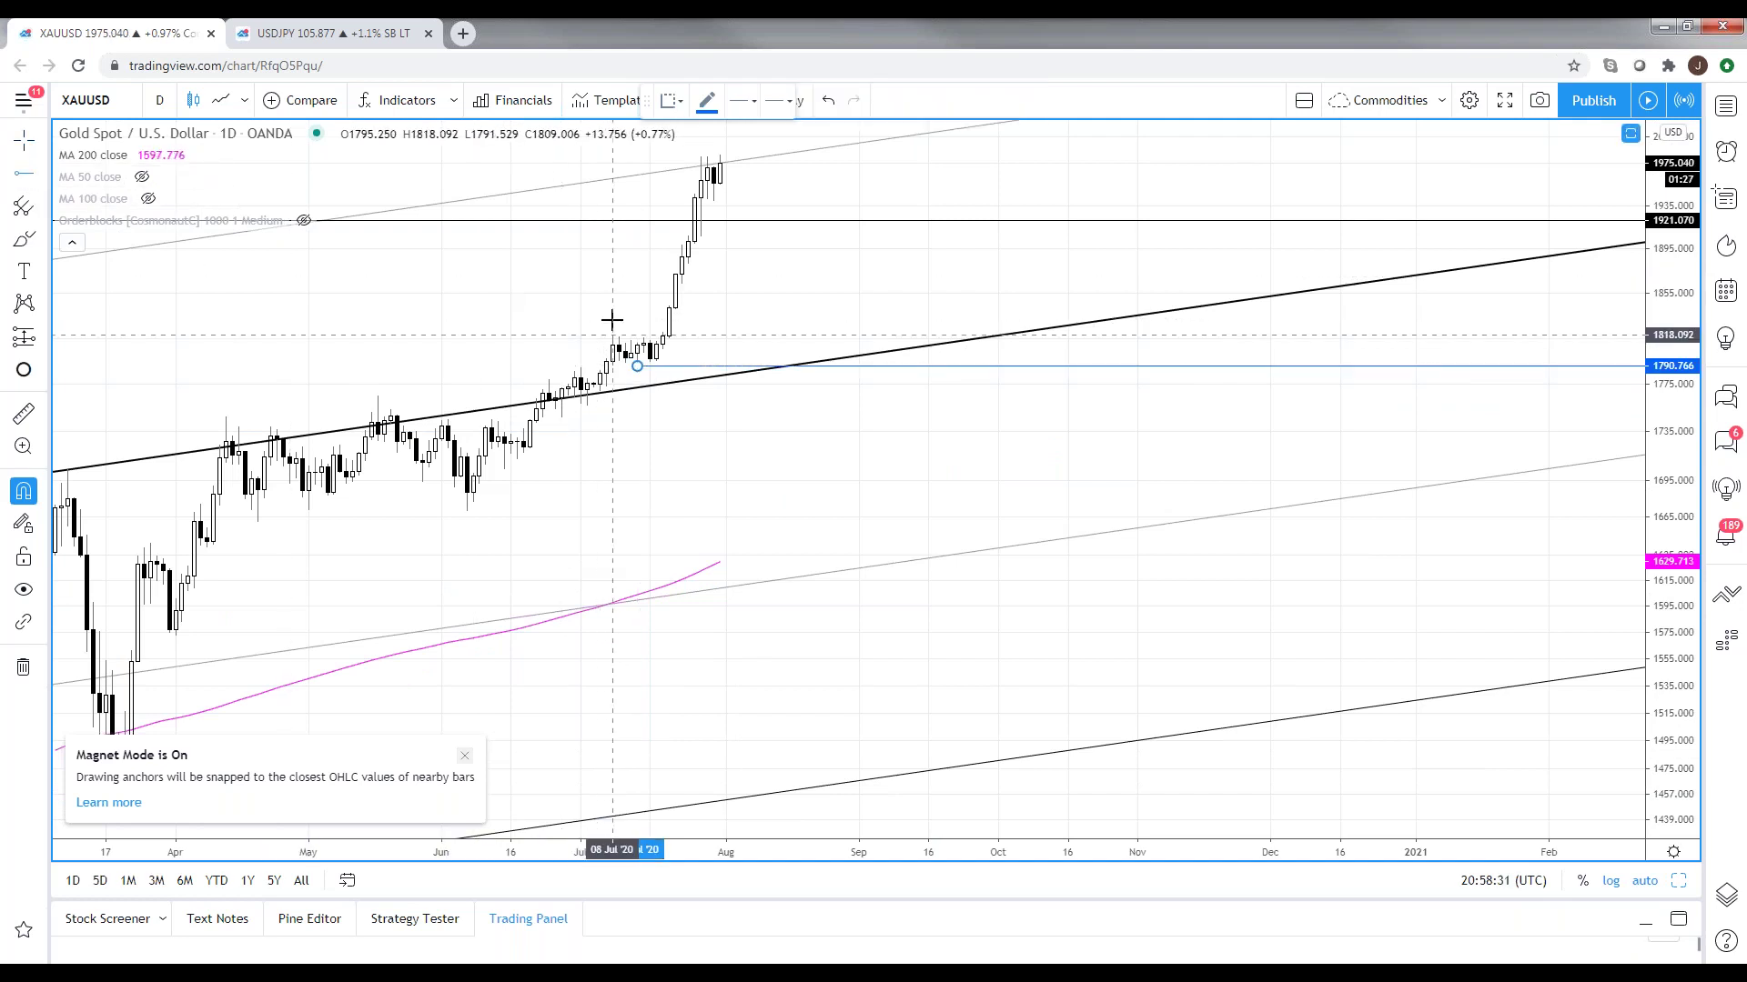
pyautogui.click(763, 451)
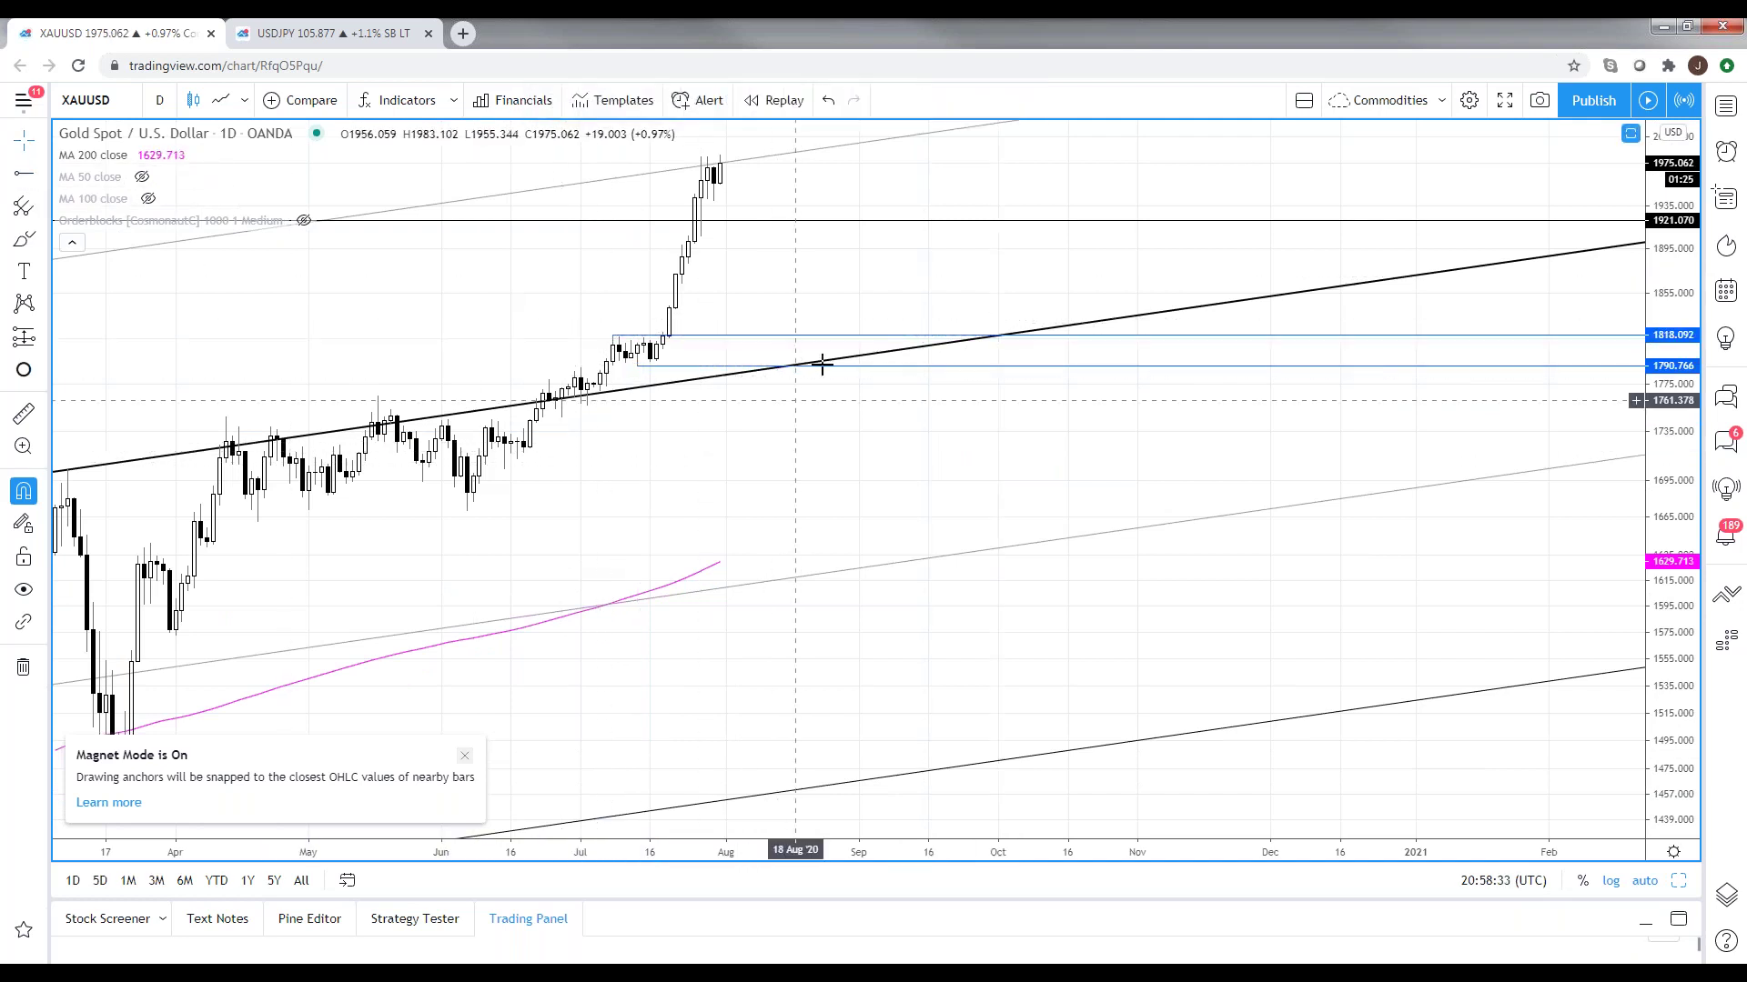
pyautogui.scroll(-5, 762, 472)
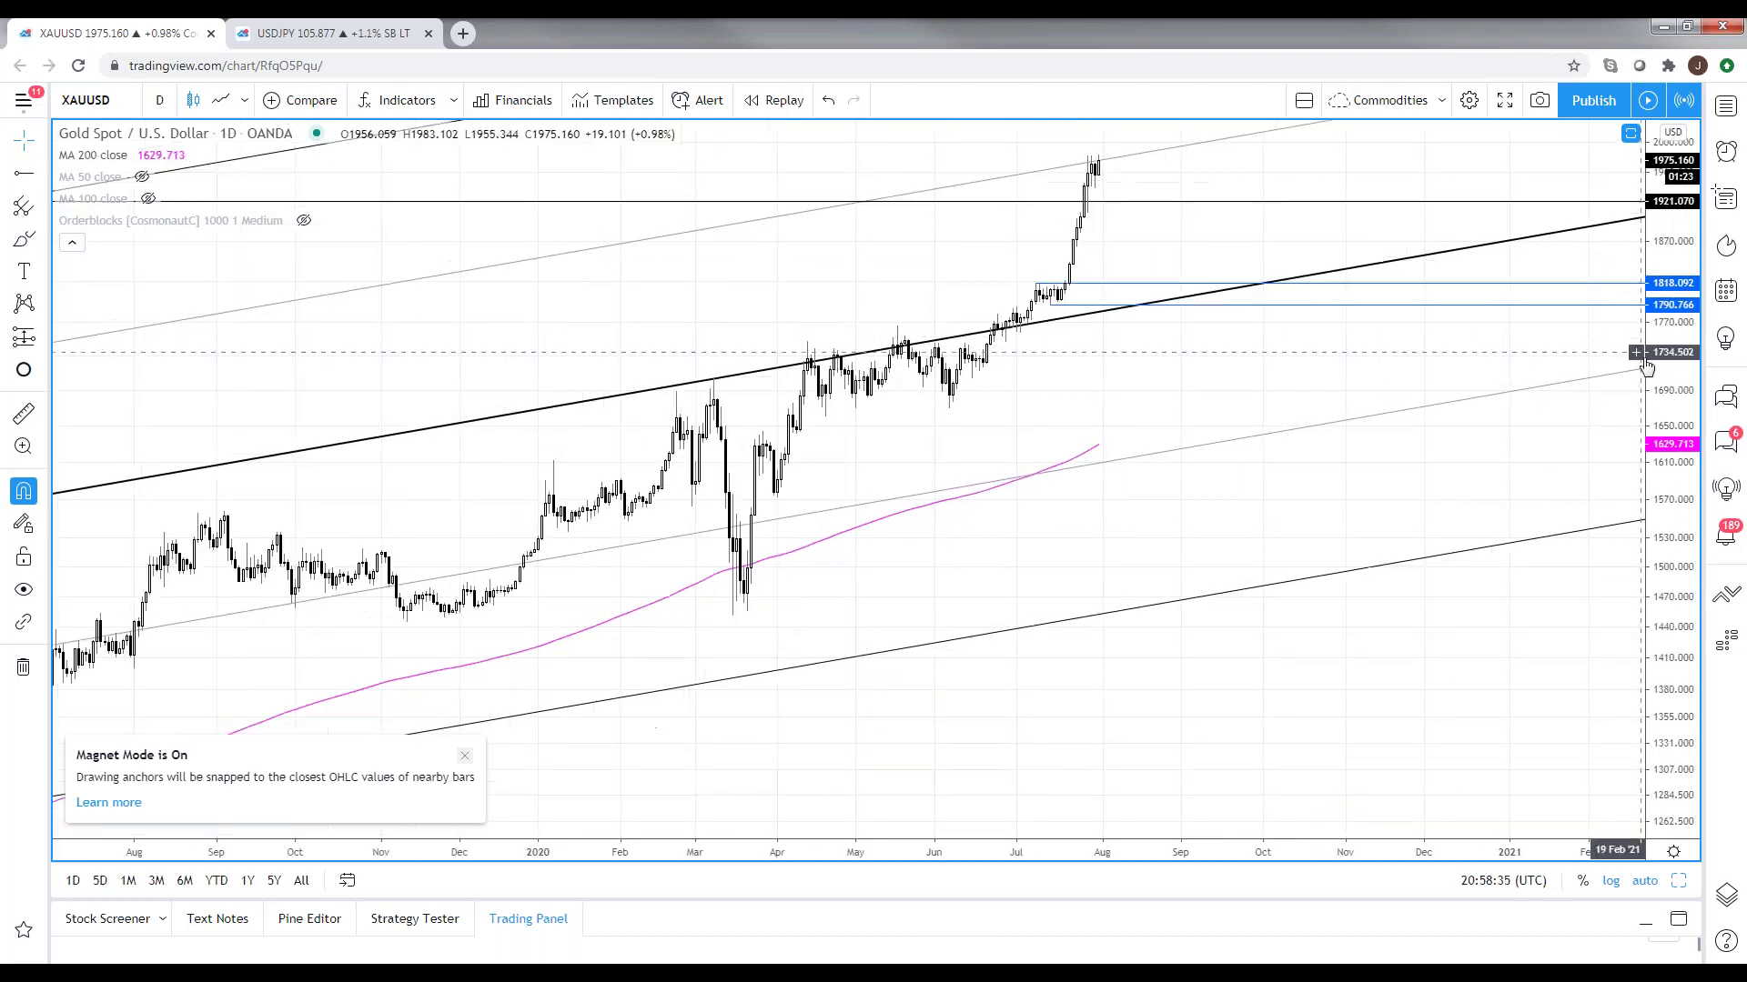
pyautogui.scroll(-4, 1664, 459)
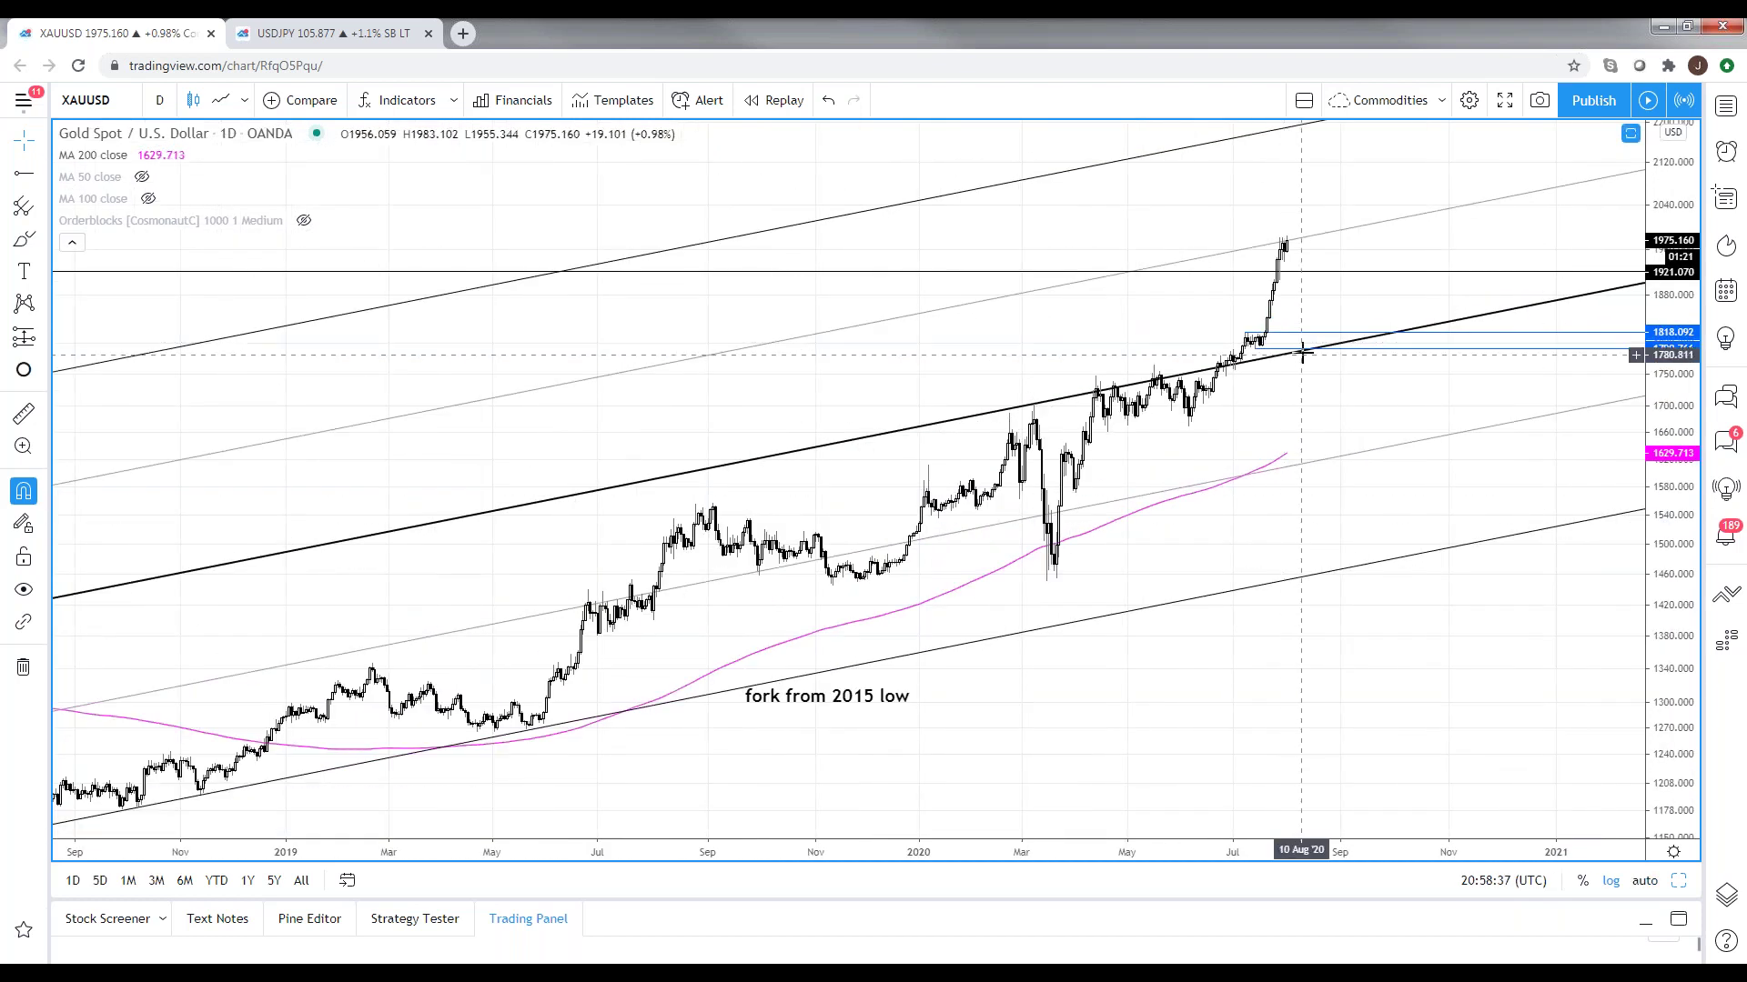
pyautogui.scroll(-4, 1310, 446)
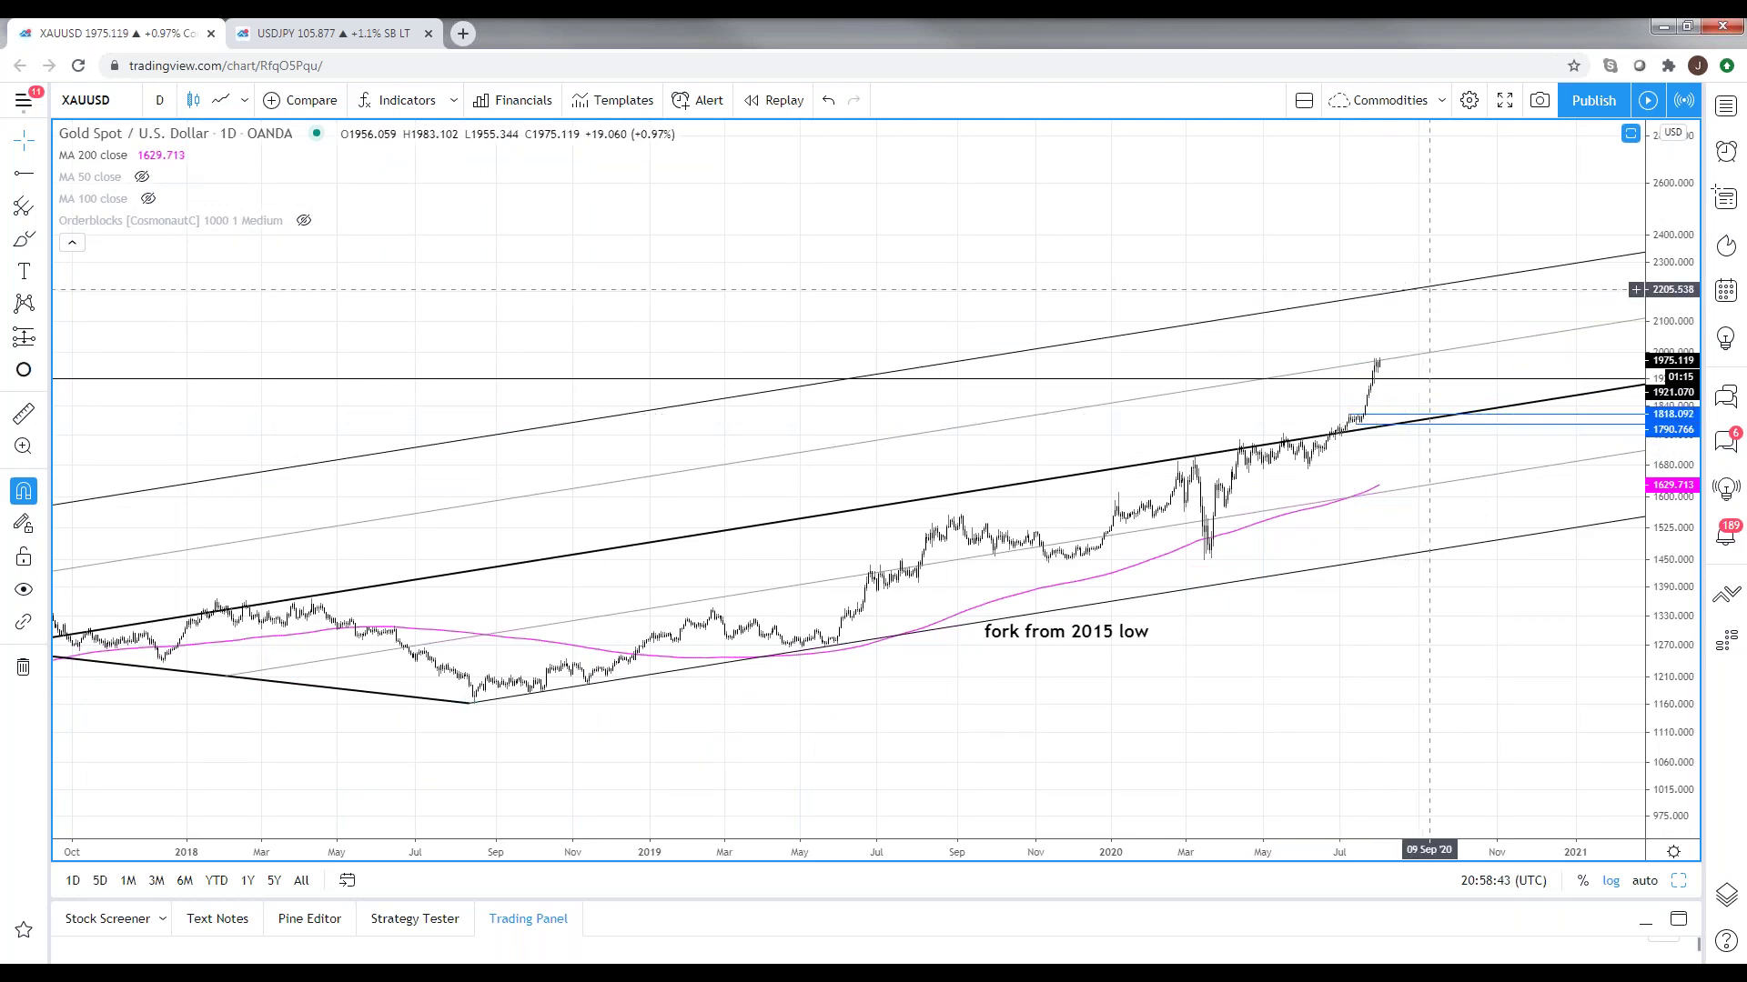
# - Unhide the MA 50 close line so it shows alongside the 200-period average
pyautogui.scroll(-3, 1333, 310)
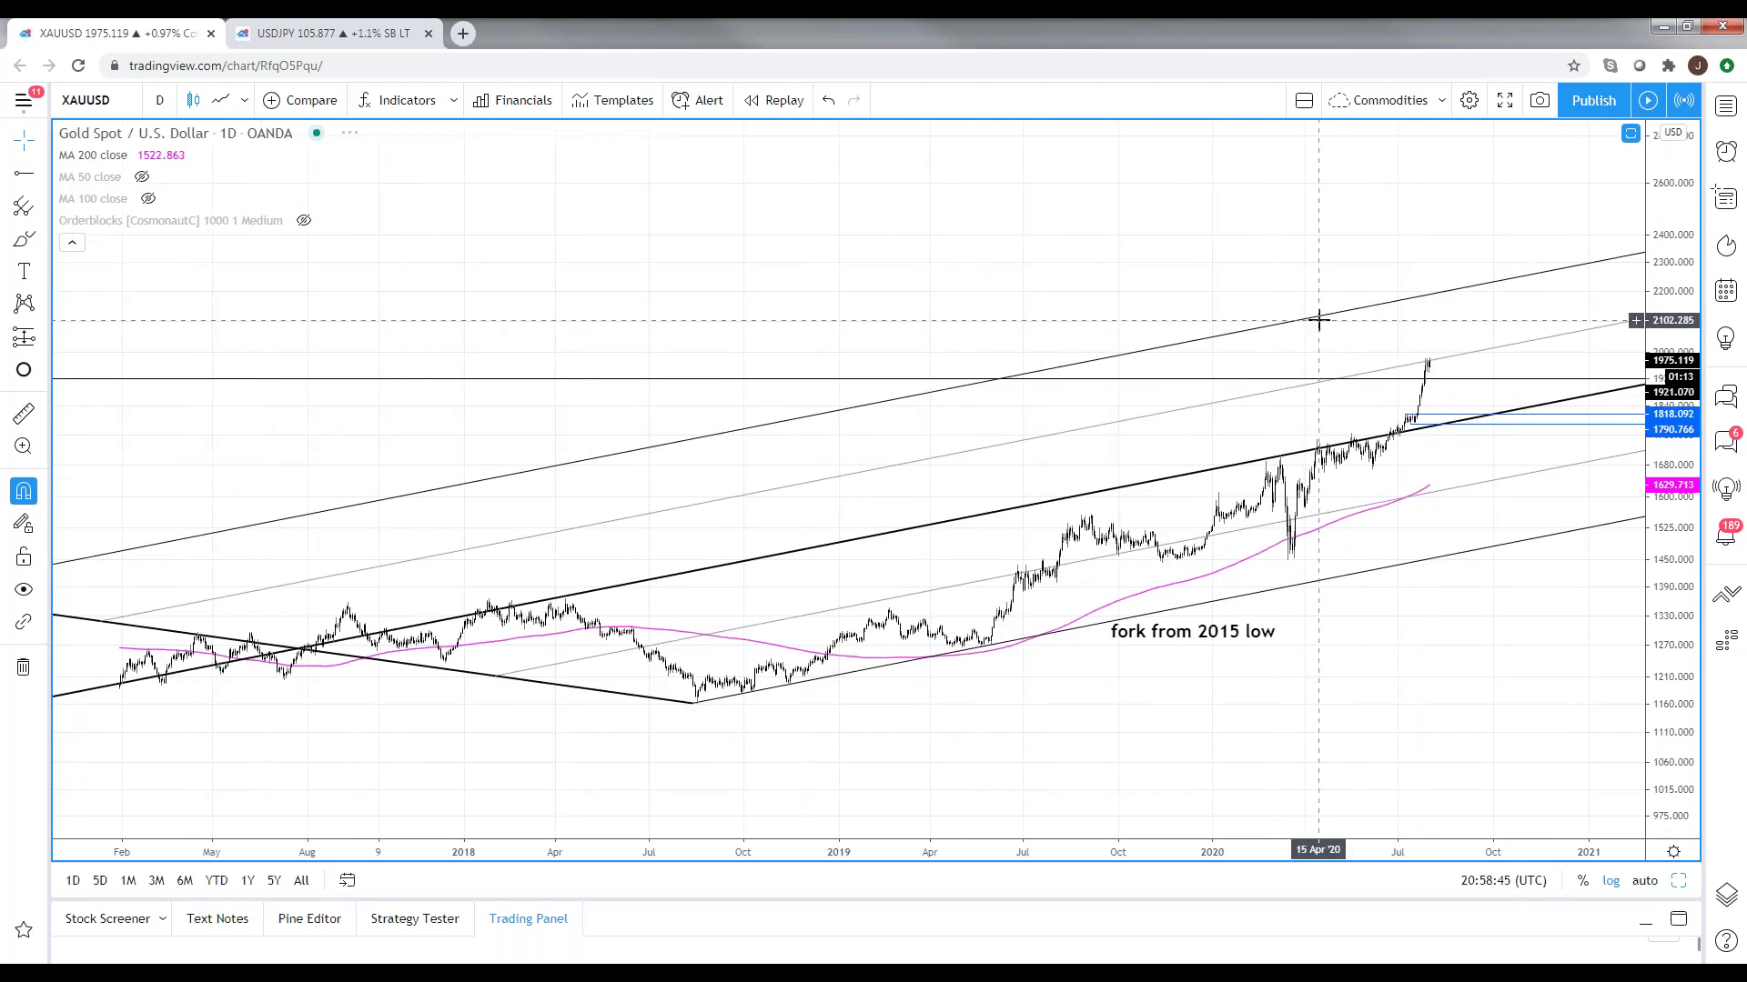
pyautogui.scroll(-1, 582, 710)
pyautogui.scroll(2, 589, 714)
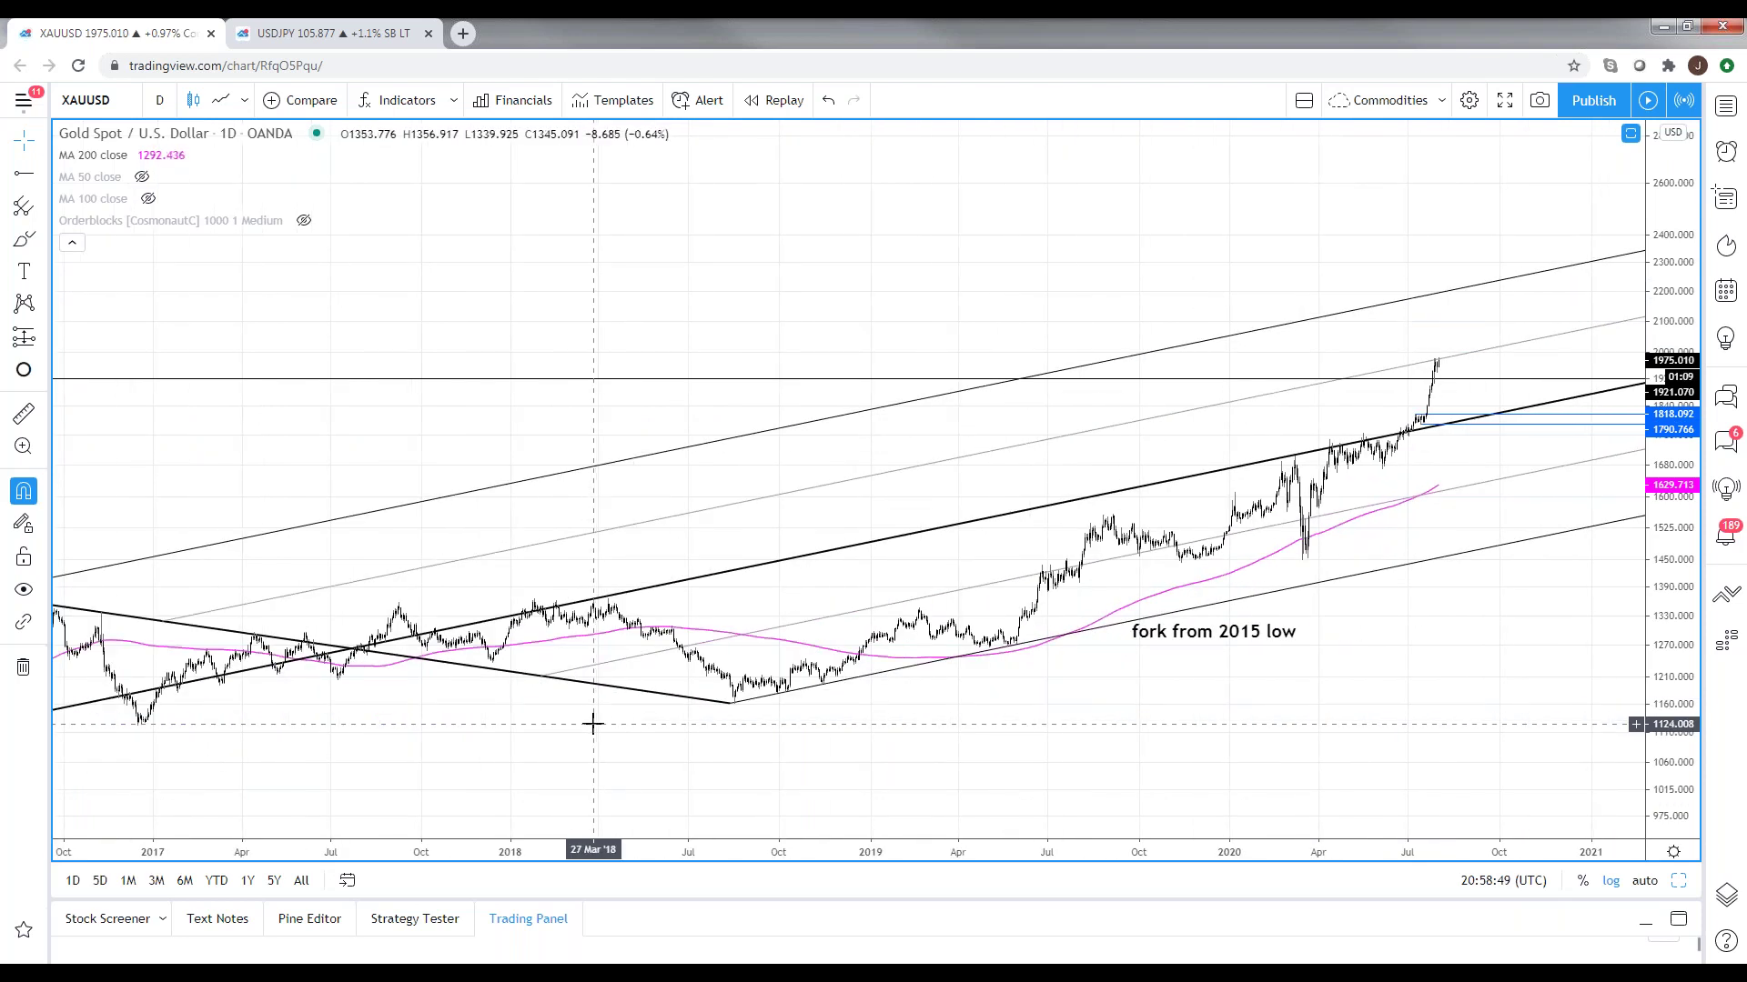
pyautogui.click(141, 177)
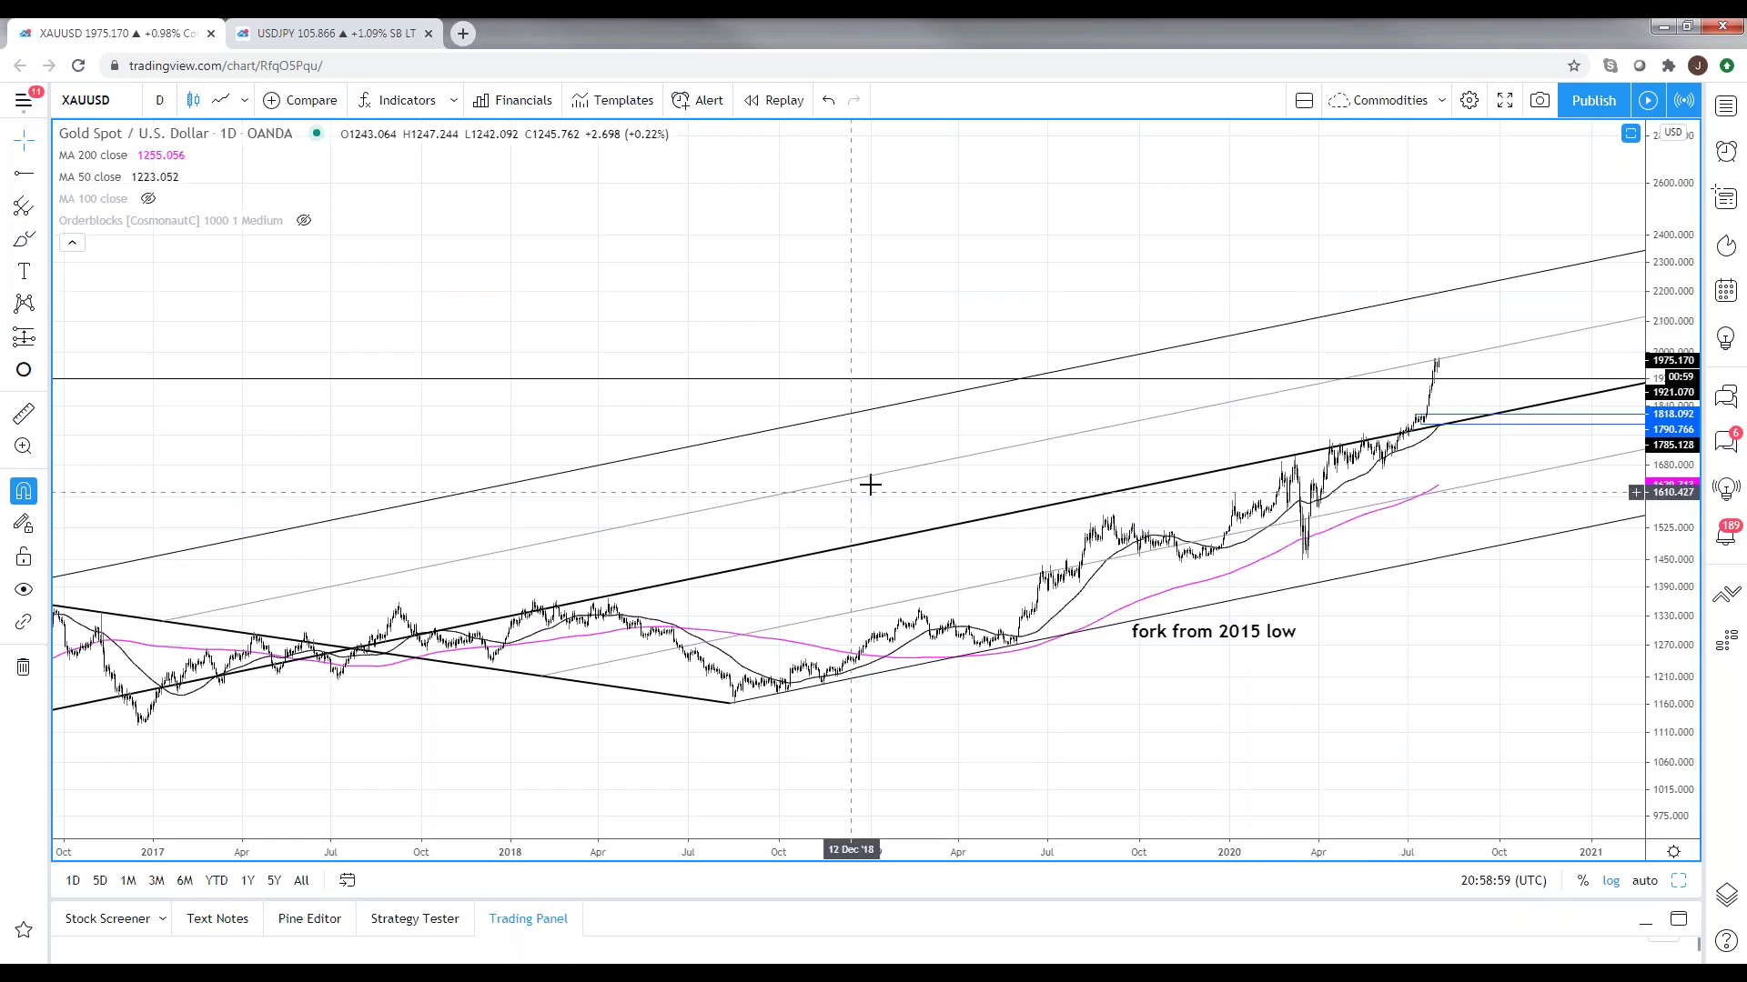
pyautogui.scroll(-3, 658, 767)
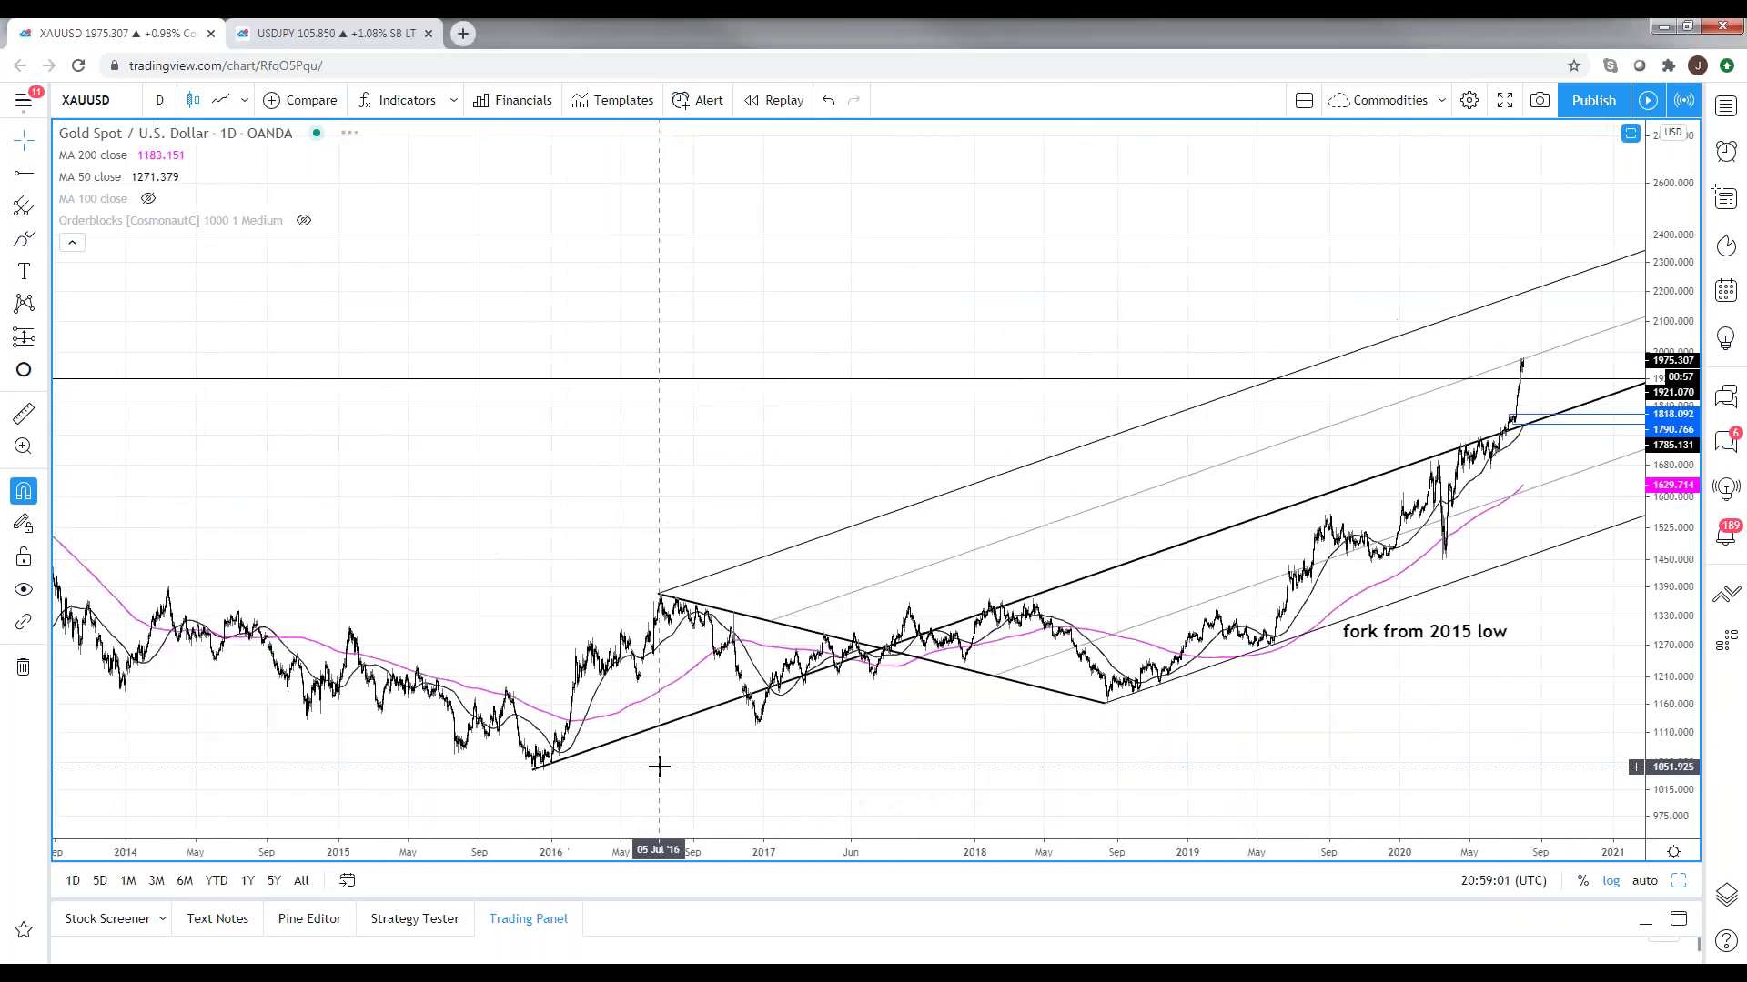
pyautogui.scroll(2, 713, 725)
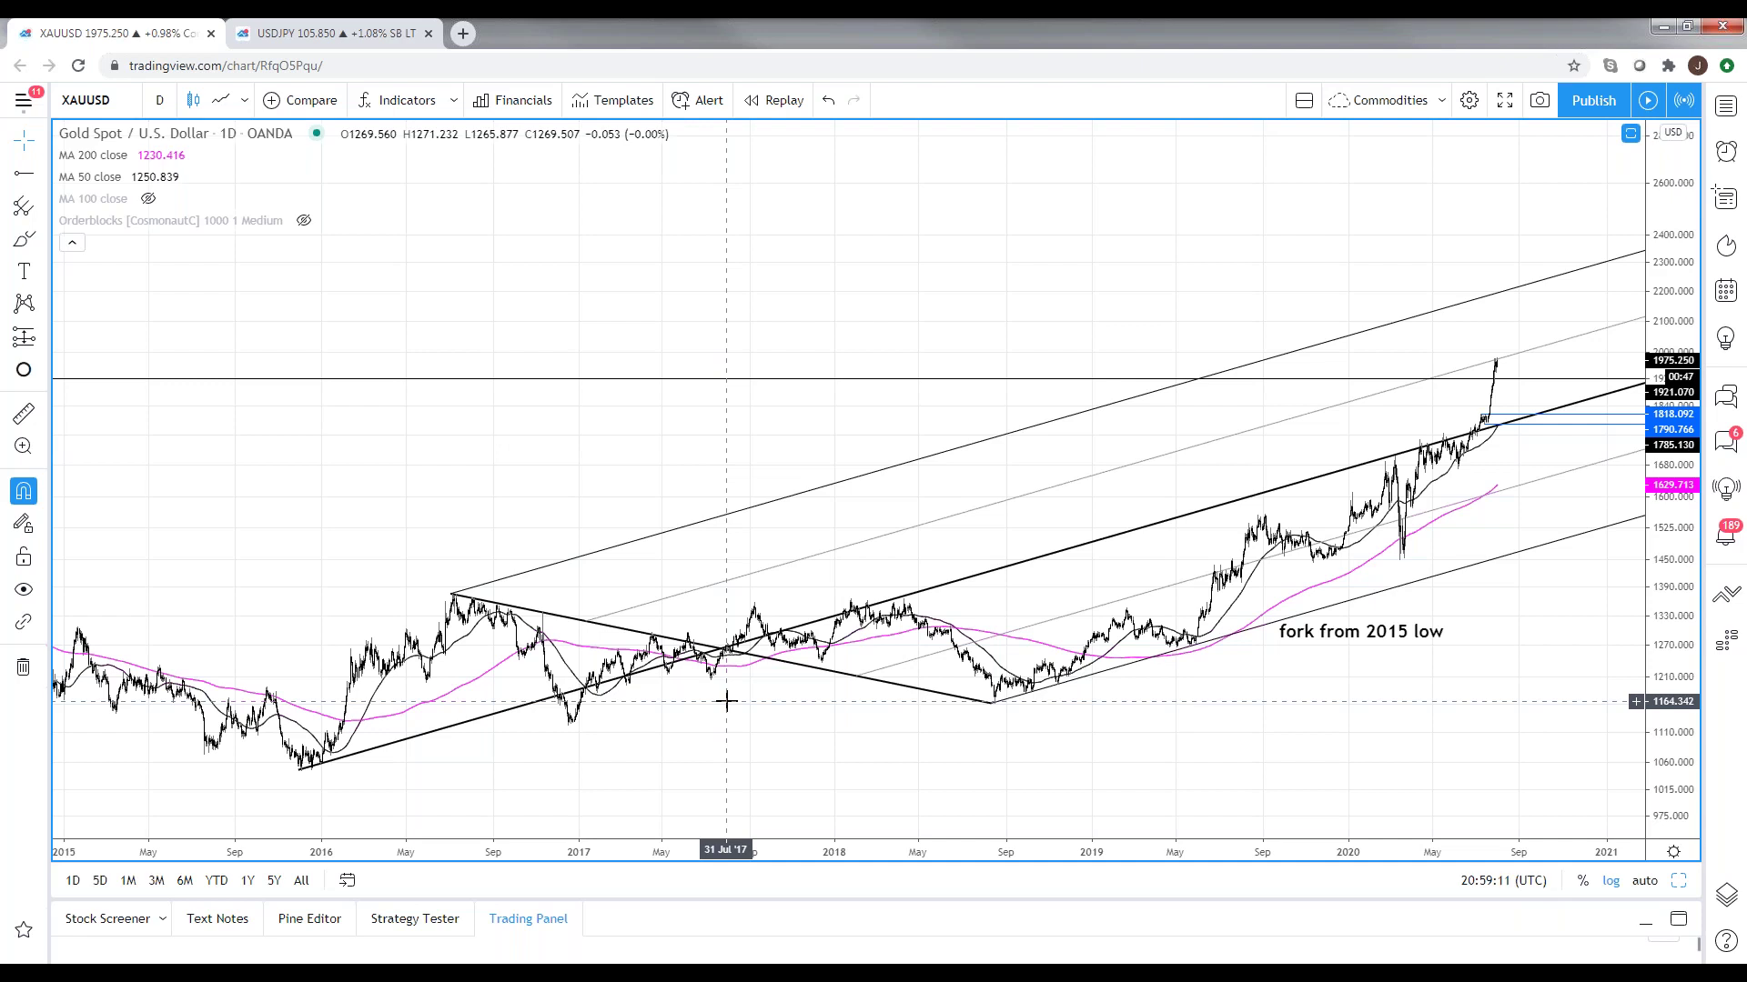
pyautogui.scroll(1, 1207, 264)
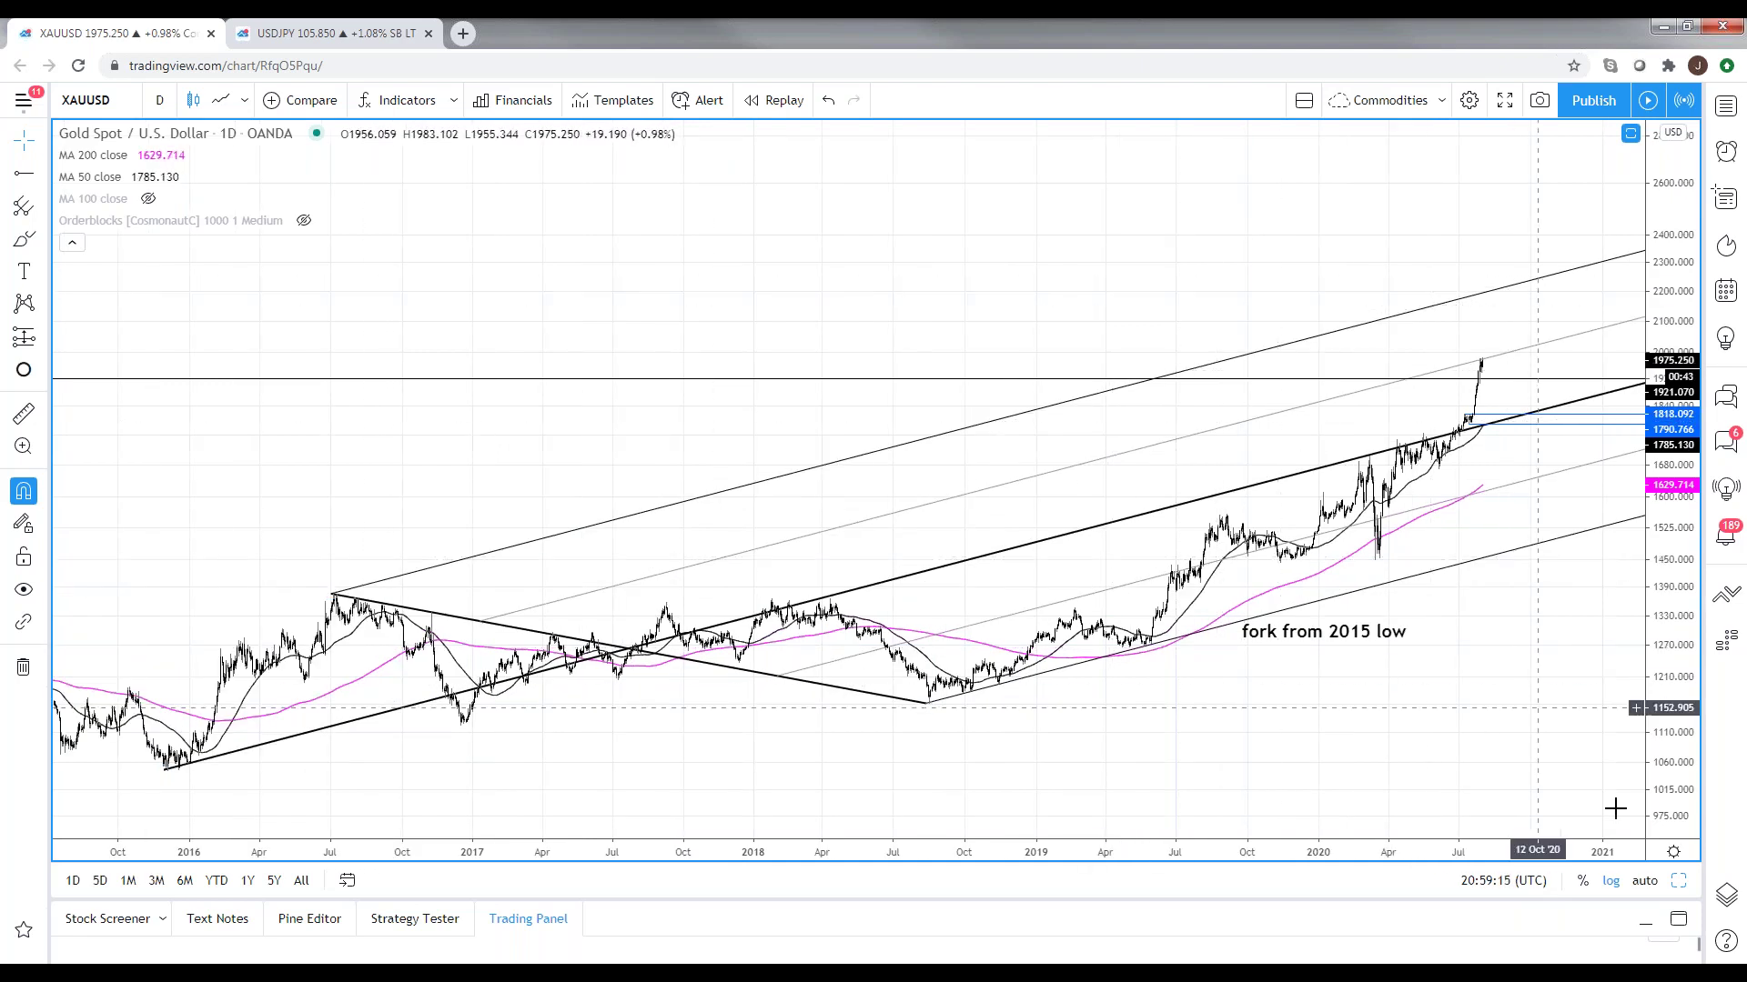
# - Reset and compress the price scale so the pitchfork channel fits the view
pyautogui.doubleClick(1672, 805)
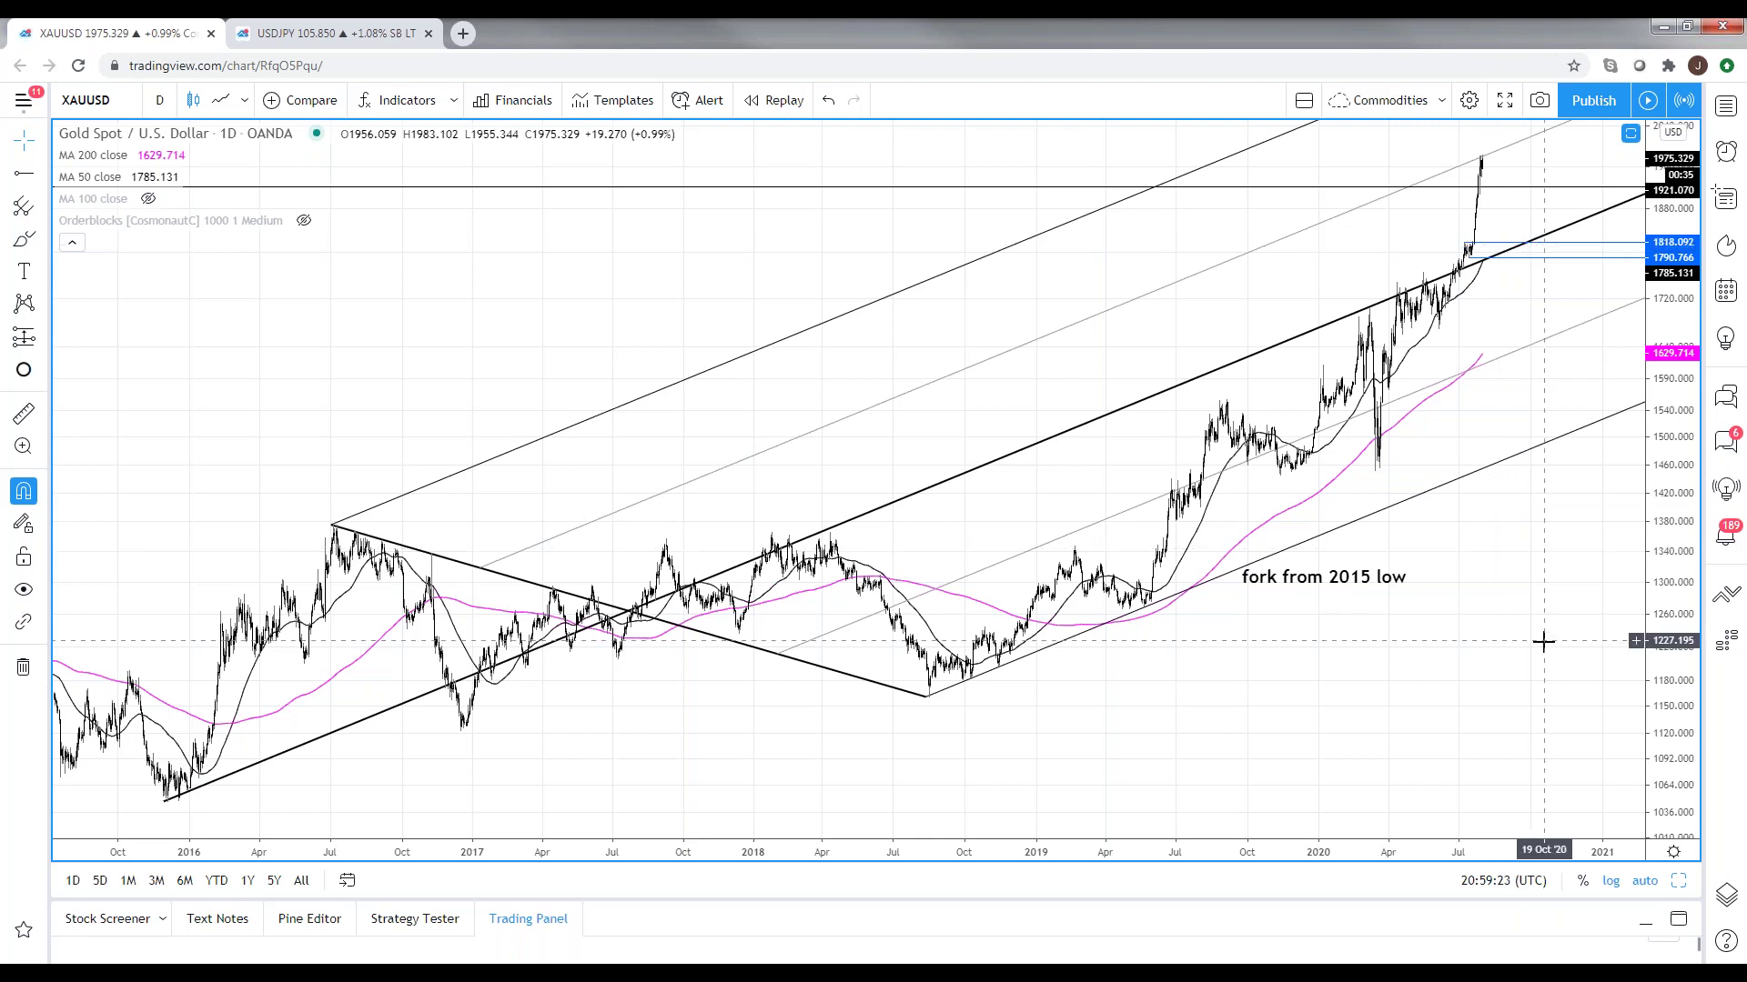
pyautogui.scroll(2, 1544, 642)
pyautogui.moveTo(1643, 496); pyautogui.dragTo(1643, 600)
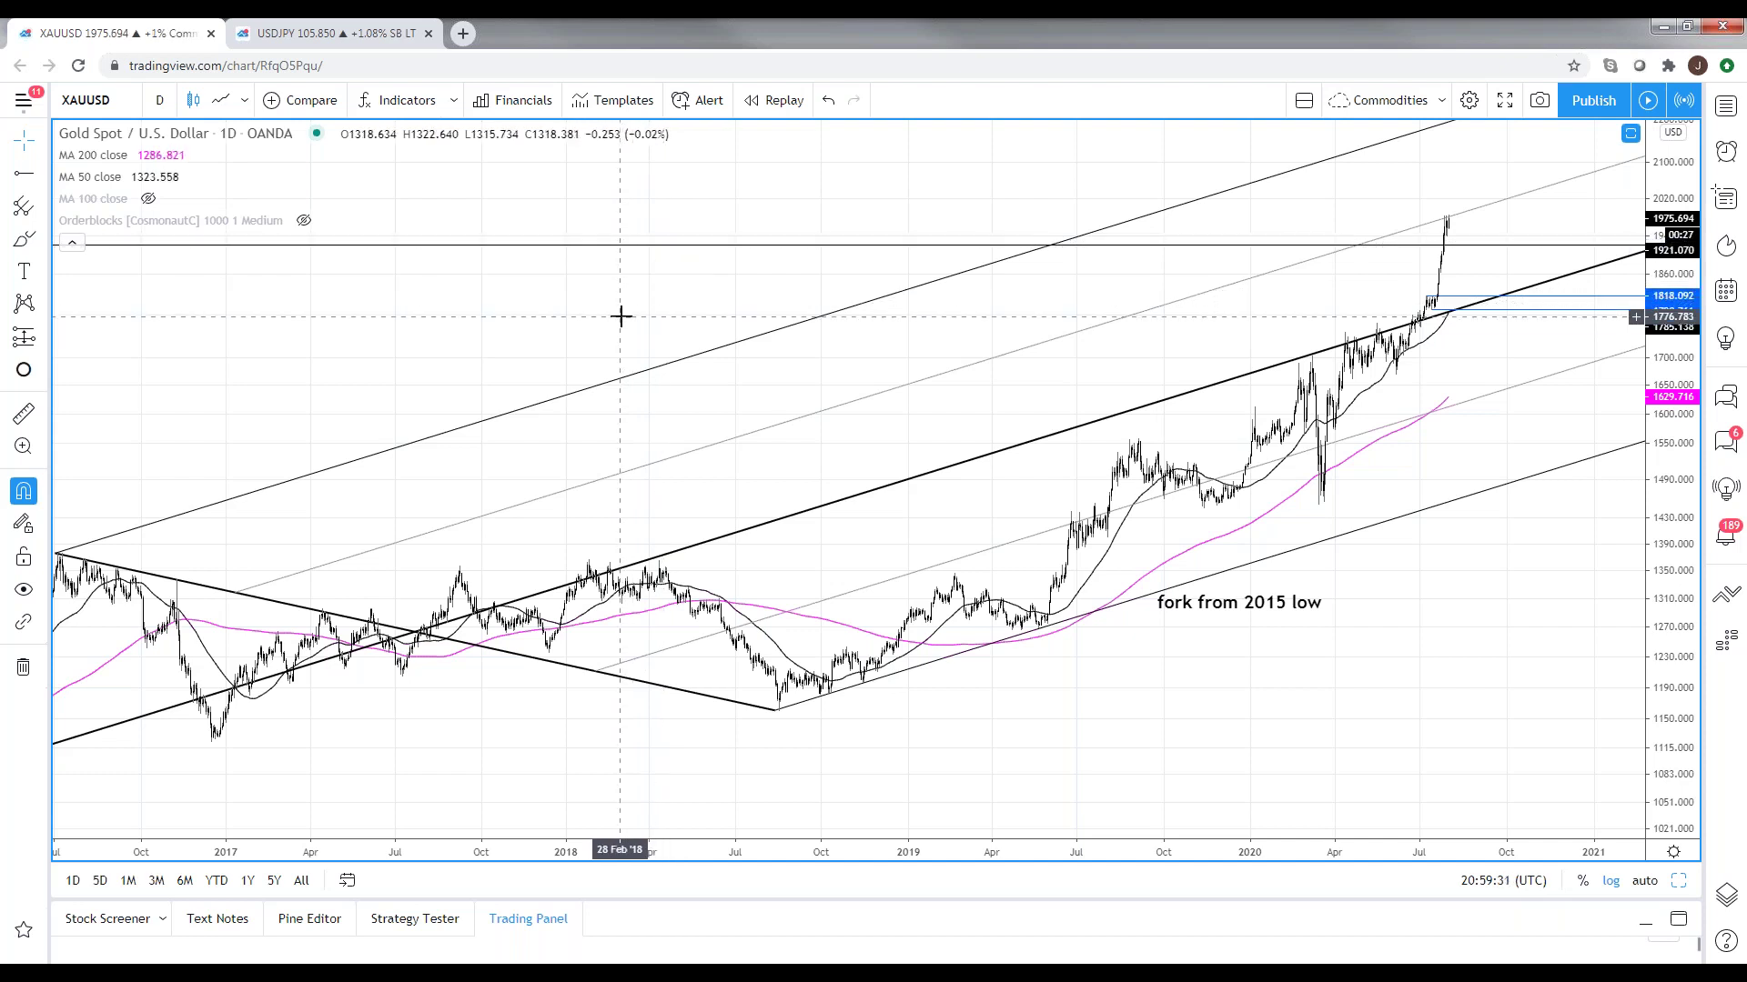
pyautogui.scroll(2, 616, 335)
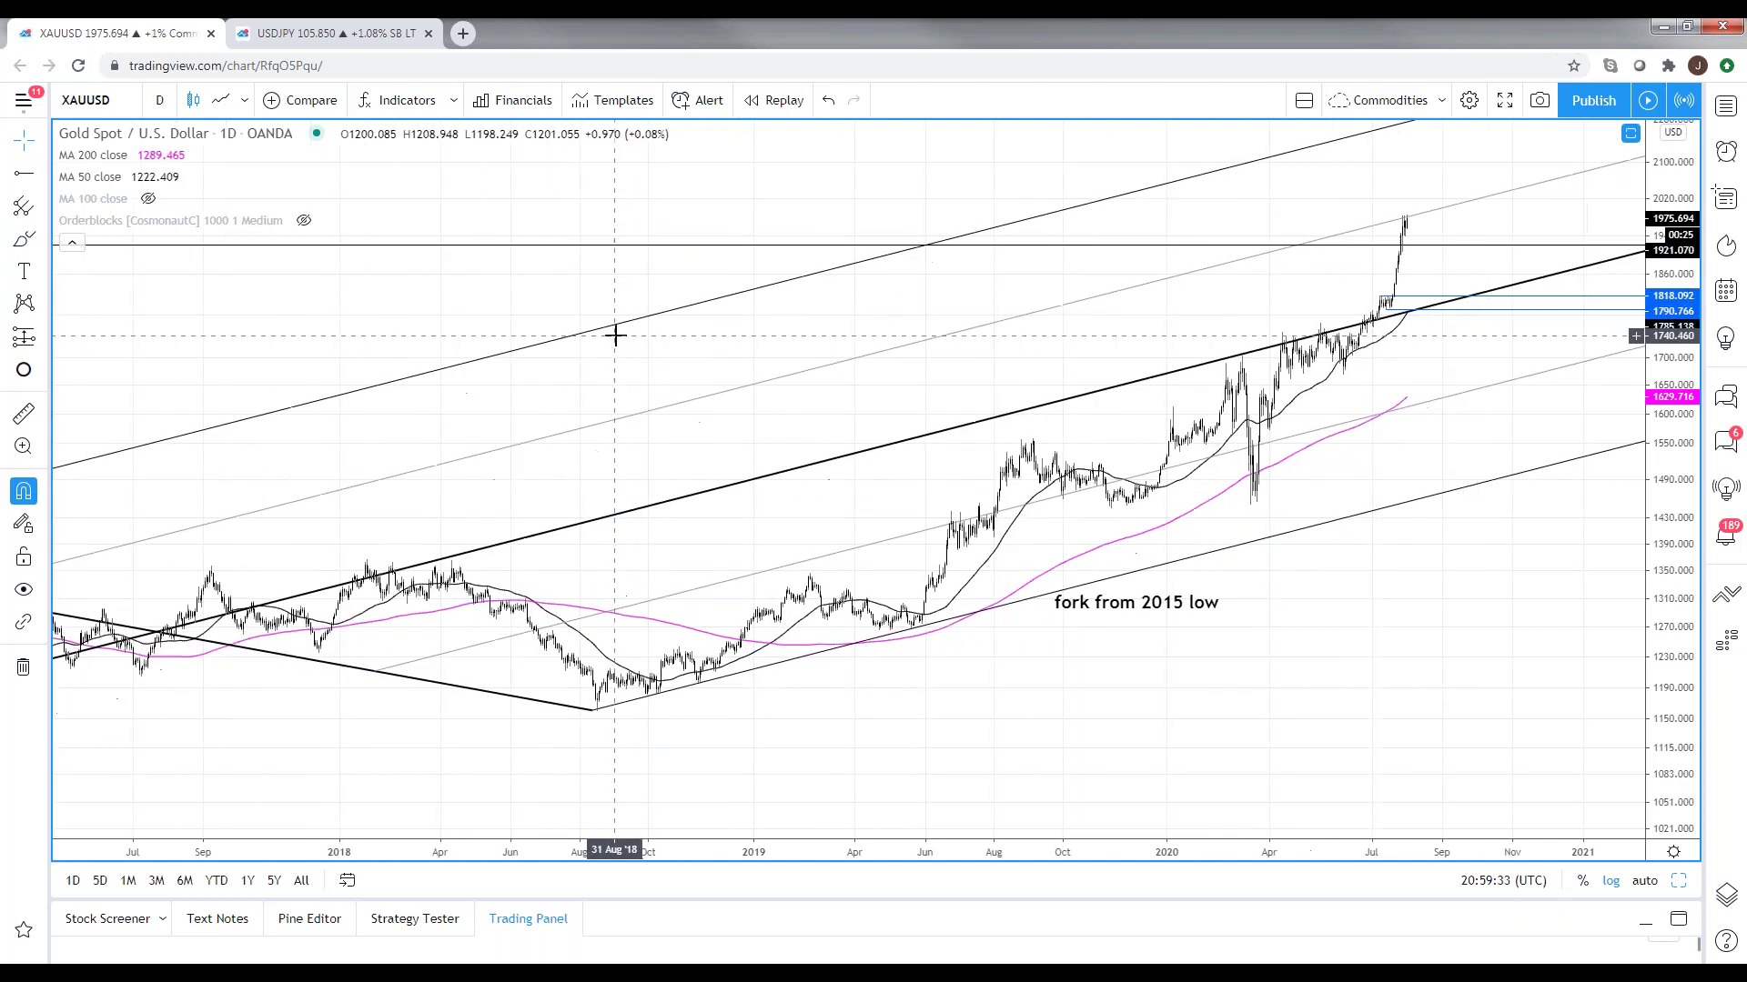
pyautogui.scroll(-2, 610, 337)
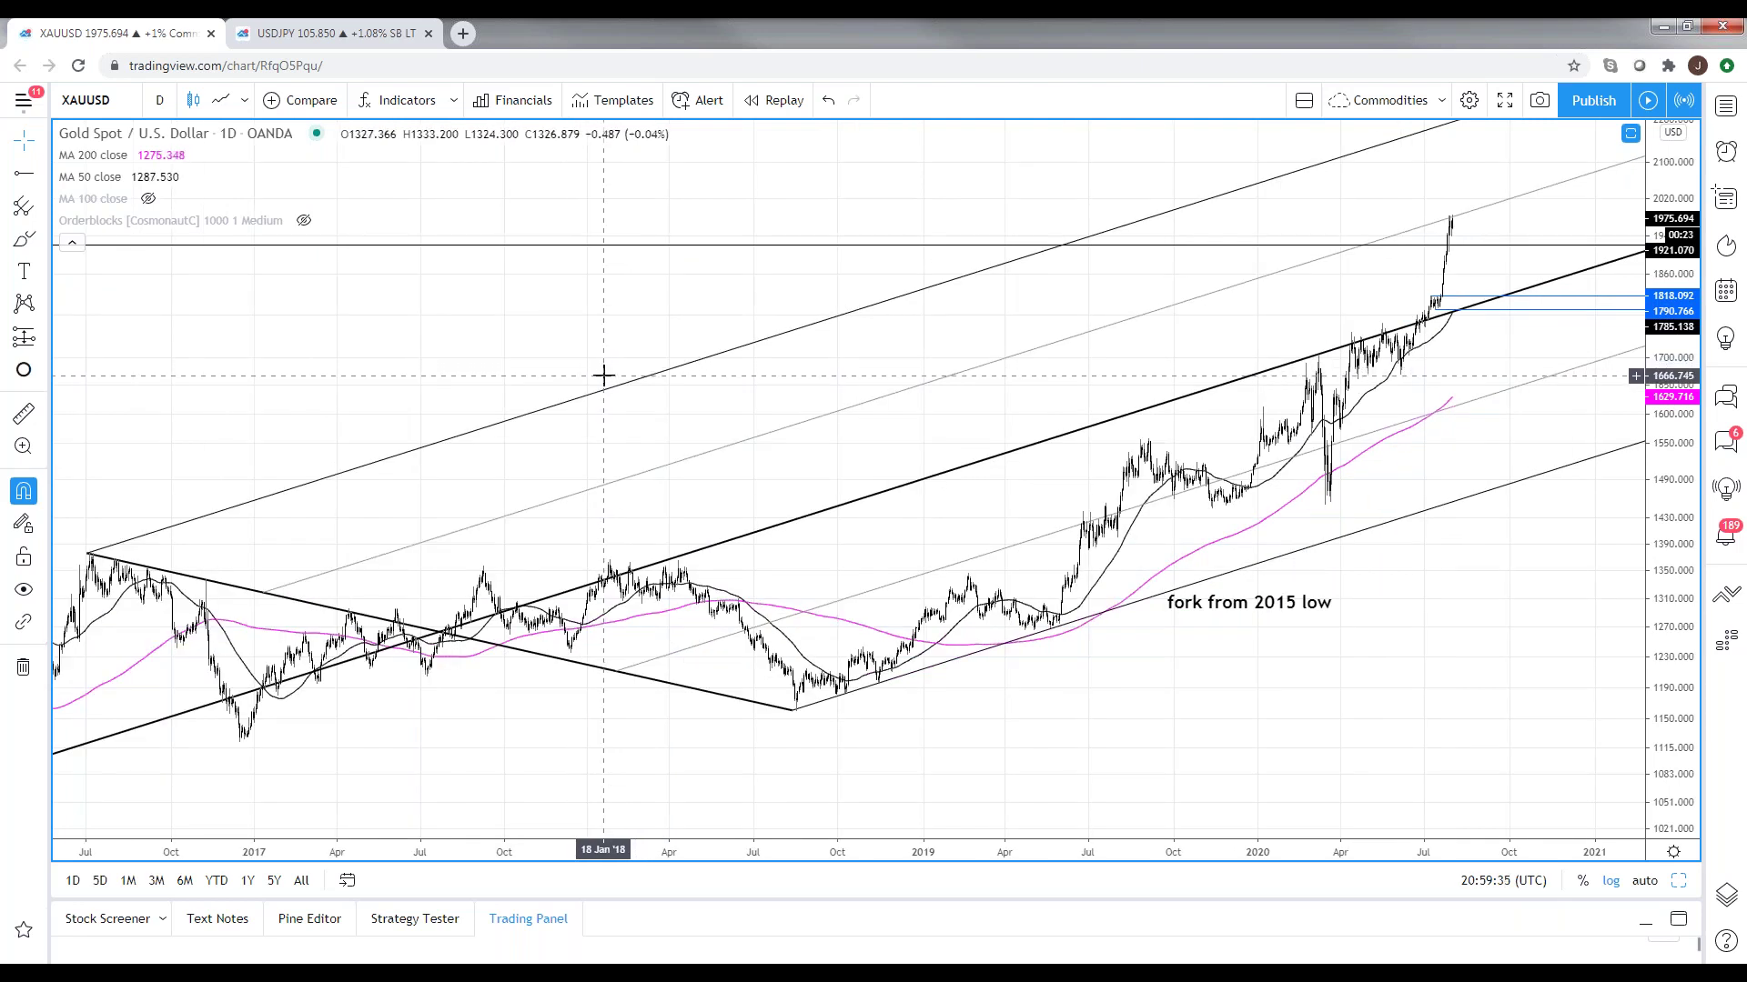